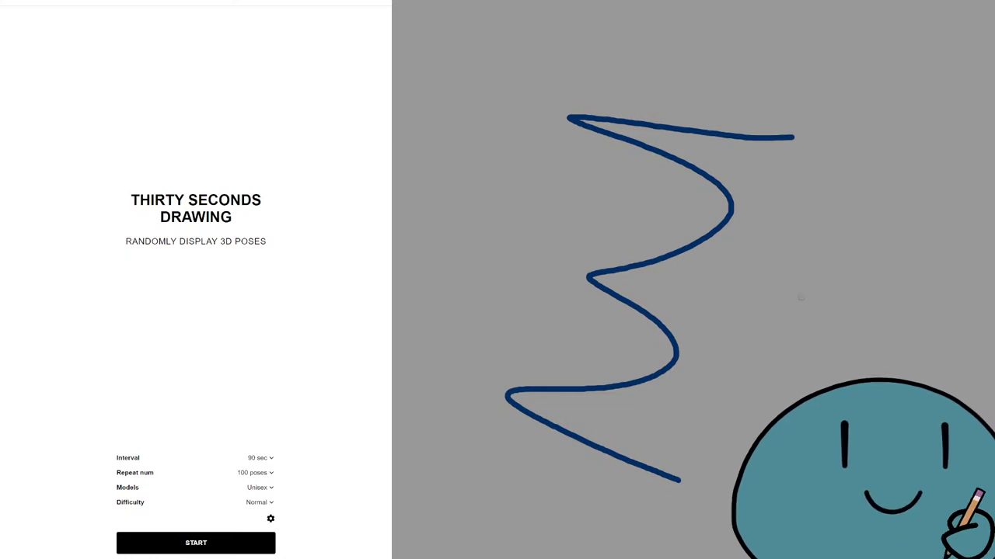
Step: Clear the blue line off the canvas and start the 90-second random 3D pose session
{"action": "mouse_move", "coordinate": [882, 311]}
{"action": "left_mouse_down"}
{"action": "mouse_move", "coordinate": [767, 376]}
{"action": "mouse_move", "coordinate": [712, 273]}
{"action": "mouse_move", "coordinate": [733, 302]}
{"action": "mouse_move", "coordinate": [796, 256]}
{"action": "mouse_move", "coordinate": [744, 242]}
{"action": "left_mouse_up"}
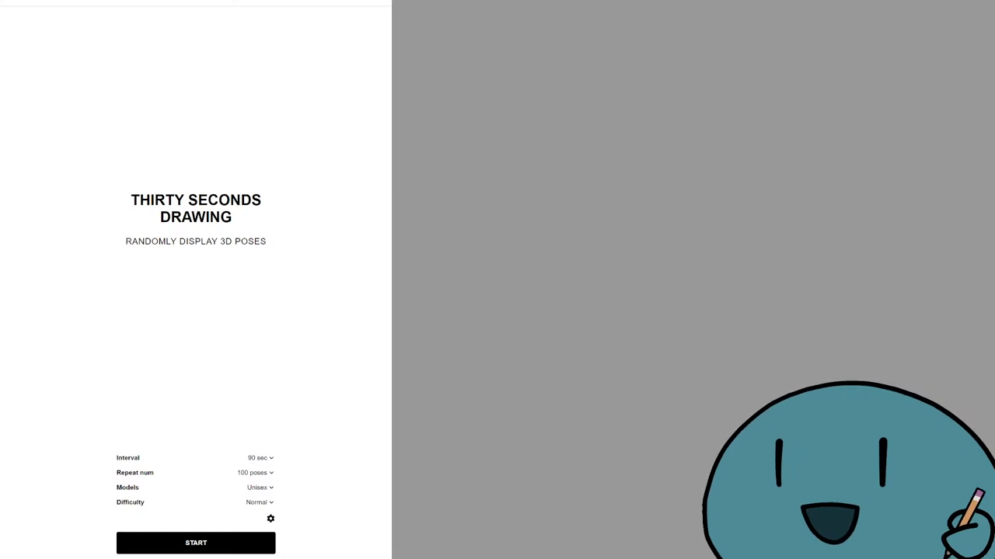
{"action": "left_click", "coordinate": [219, 547]}
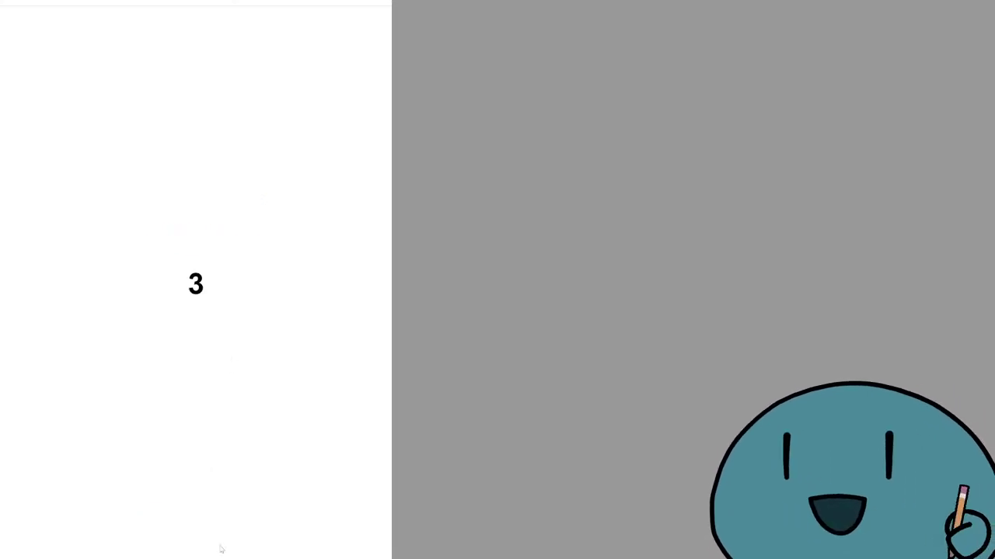
{"action": "mouse_move", "coordinate": [751, 171]}
{"action": "left_mouse_down"}
{"action": "mouse_move", "coordinate": [724, 191]}
{"action": "mouse_move", "coordinate": [526, 164]}
{"action": "left_mouse_up"}
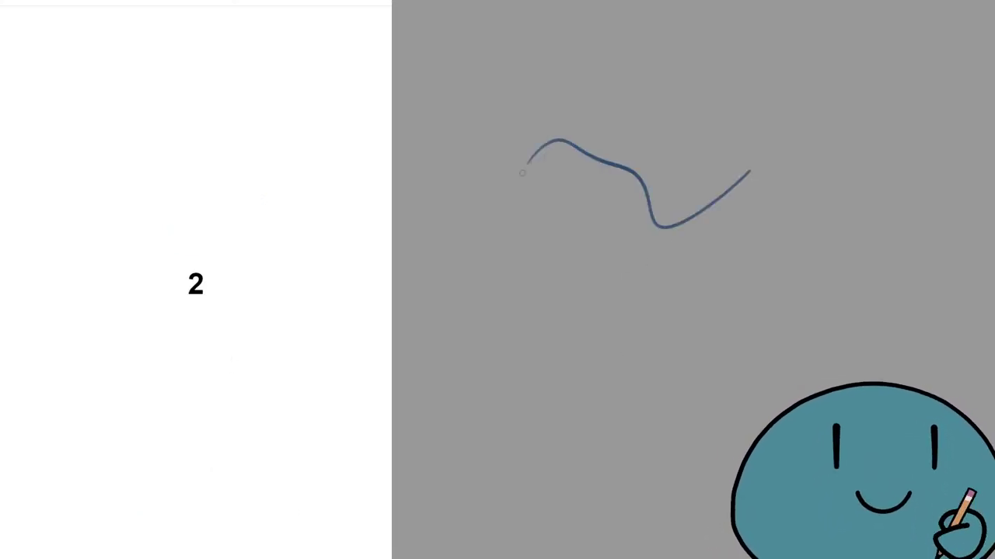
{"action": "mouse_move", "coordinate": [727, 145]}
{"action": "left_mouse_down"}
{"action": "mouse_move", "coordinate": [625, 186]}
{"action": "mouse_move", "coordinate": [491, 214]}
{"action": "left_mouse_up"}
{"action": "key", "text": "ctrl+z"}
{"action": "mouse_move", "coordinate": [753, 162]}
{"action": "left_mouse_down"}
{"action": "mouse_move", "coordinate": [734, 177]}
{"action": "mouse_move", "coordinate": [516, 241]}
{"action": "left_mouse_up"}
{"action": "key", "text": "ctrl+z"}
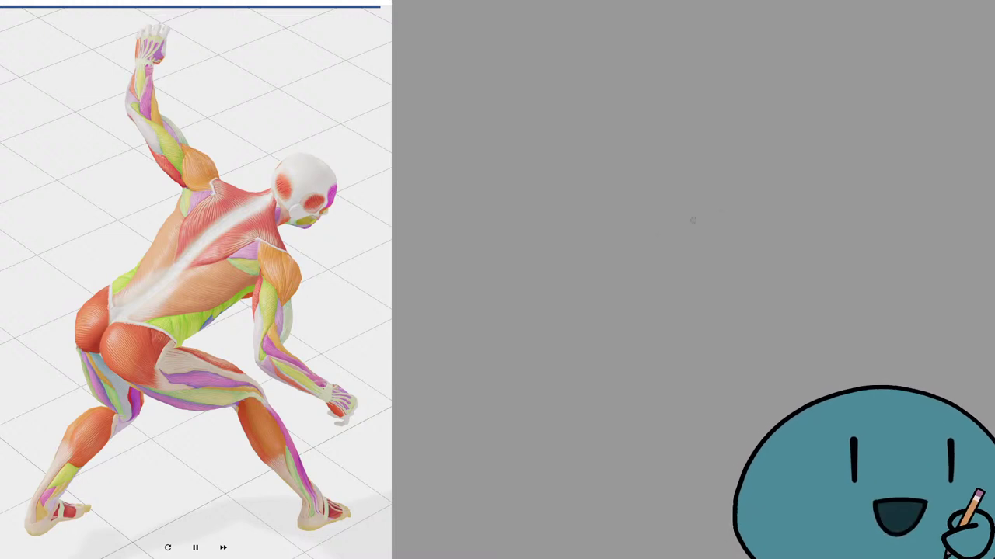
{"action": "left_click_drag", "start_coordinate": [766, 195], "coordinate": [567, 177]}
{"action": "key", "text": "ctrl+z"}
{"action": "mouse_move", "coordinate": [708, 184]}
{"action": "left_mouse_down"}
{"action": "mouse_move", "coordinate": [743, 187]}
{"action": "mouse_move", "coordinate": [753, 223]}
{"action": "mouse_move", "coordinate": [751, 200]}
{"action": "mouse_move", "coordinate": [753, 218]}
{"action": "mouse_move", "coordinate": [727, 260]}
{"action": "left_mouse_up"}
{"action": "key", "text": "ctrl+z"}
{"action": "key", "text": "ctrl+z"}
{"action": "key", "text": "ctrl+z"}
{"action": "key", "text": "ctrl+z"}
Step: Sketch the crouching figure's head as a circle with jaw lines tapering below it
{"action": "mouse_move", "coordinate": [750, 218]}
{"action": "left_mouse_down"}
{"action": "mouse_move", "coordinate": [727, 262]}
{"action": "mouse_move", "coordinate": [694, 222]}
{"action": "left_mouse_up"}
{"action": "mouse_move", "coordinate": [733, 185]}
{"action": "left_mouse_down"}
{"action": "mouse_move", "coordinate": [711, 195]}
{"action": "mouse_move", "coordinate": [692, 235]}
{"action": "left_mouse_up"}
{"action": "key", "text": "ctrl+z"}
{"action": "key", "text": "ctrl+z"}
{"action": "mouse_move", "coordinate": [739, 182]}
{"action": "left_mouse_down"}
{"action": "mouse_move", "coordinate": [687, 226]}
{"action": "mouse_move", "coordinate": [716, 261]}
{"action": "mouse_move", "coordinate": [729, 259]}
{"action": "mouse_move", "coordinate": [680, 265]}
{"action": "left_mouse_up"}
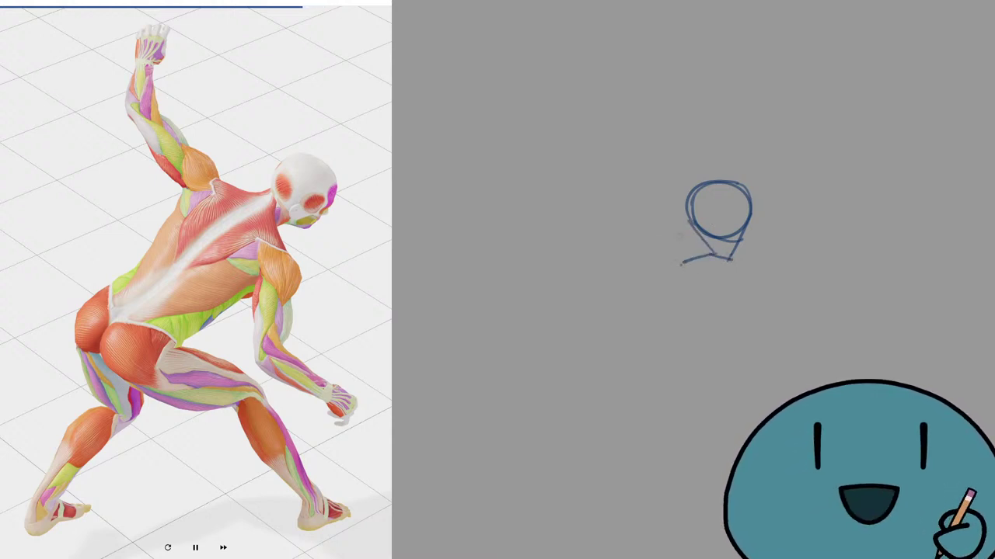
Step: Sketch the neck lines running down from the head and the near shoulder as a small ball
{"action": "mouse_move", "coordinate": [716, 181]}
{"action": "left_mouse_down"}
{"action": "mouse_move", "coordinate": [688, 205]}
{"action": "mouse_move", "coordinate": [703, 233]}
{"action": "mouse_move", "coordinate": [656, 264]}
{"action": "left_mouse_up"}
{"action": "key", "text": "ctrl+z"}
{"action": "mouse_move", "coordinate": [688, 233]}
{"action": "left_mouse_down"}
{"action": "mouse_move", "coordinate": [698, 284]}
{"action": "mouse_move", "coordinate": [682, 269]}
{"action": "mouse_move", "coordinate": [683, 310]}
{"action": "mouse_move", "coordinate": [684, 275]}
{"action": "mouse_move", "coordinate": [703, 292]}
{"action": "left_mouse_up"}
{"action": "mouse_move", "coordinate": [674, 279]}
{"action": "left_mouse_down"}
{"action": "mouse_move", "coordinate": [702, 293]}
{"action": "mouse_move", "coordinate": [679, 308]}
{"action": "mouse_move", "coordinate": [657, 227]}
{"action": "mouse_move", "coordinate": [687, 239]}
{"action": "mouse_move", "coordinate": [643, 216]}
{"action": "mouse_move", "coordinate": [645, 203]}
{"action": "mouse_move", "coordinate": [621, 223]}
{"action": "left_mouse_up"}
{"action": "key", "text": "ctrl+z"}
{"action": "key", "text": "ctrl+z"}
{"action": "key", "text": "ctrl+z"}
Step: Sketch the far shoulder's curve rising behind the neck, undoing the stray guide strokes
{"action": "mouse_move", "coordinate": [683, 235]}
{"action": "left_mouse_down"}
{"action": "mouse_move", "coordinate": [647, 206]}
{"action": "mouse_move", "coordinate": [624, 225]}
{"action": "left_mouse_up"}
{"action": "key", "text": "ctrl+z"}
{"action": "key", "text": "ctrl+z"}
{"action": "left_click_drag", "start_coordinate": [639, 210], "coordinate": [658, 214]}
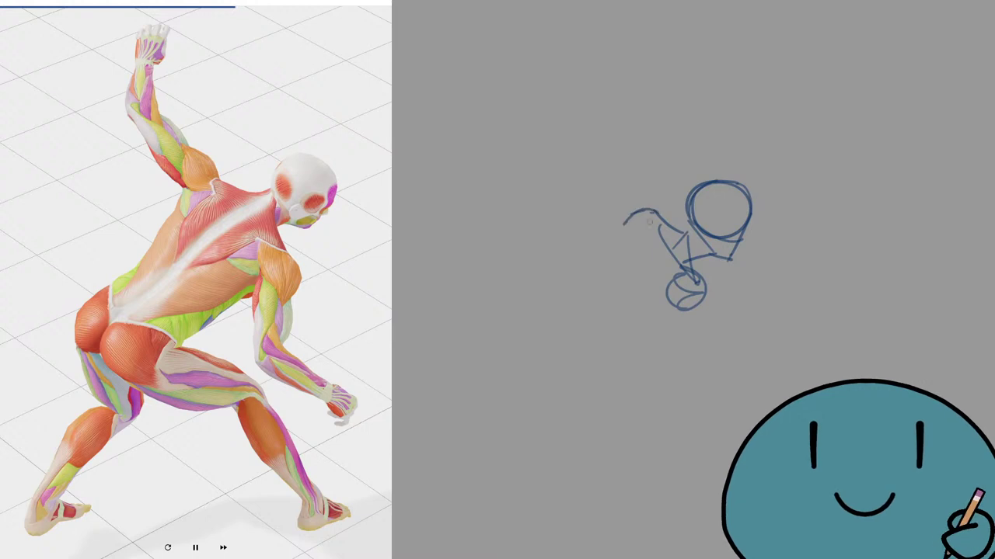
{"action": "key", "text": "ctrl+z"}
{"action": "left_click_drag", "start_coordinate": [684, 247], "coordinate": [651, 258]}
{"action": "key", "text": "ctrl+z"}
{"action": "left_click_drag", "start_coordinate": [692, 231], "coordinate": [634, 250]}
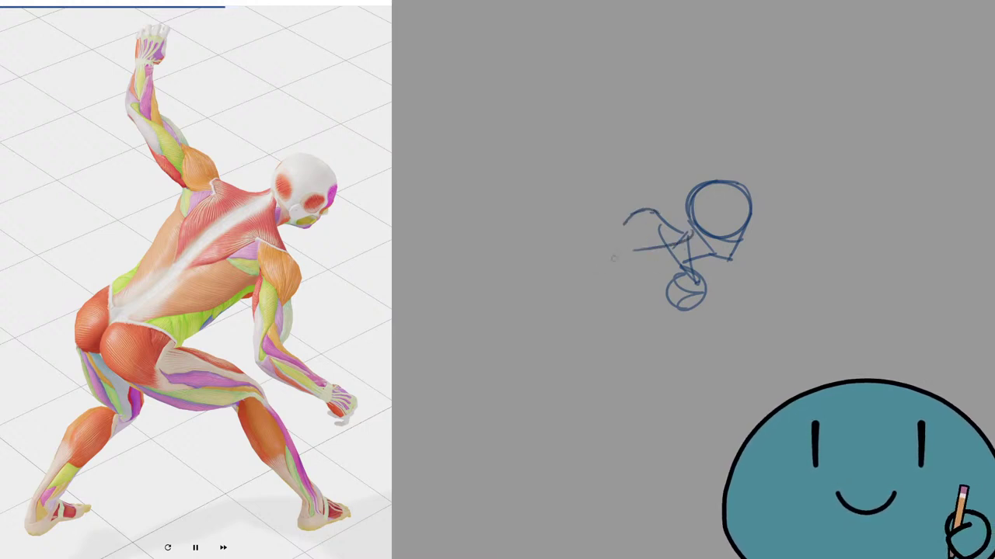
{"action": "key", "text": "ctrl+z"}
{"action": "key", "text": "ctrl+z"}
Step: Sketch the spine line, a small waist triangle and the outer side lines of the leaning torso
{"action": "mouse_move", "coordinate": [692, 233]}
{"action": "left_mouse_down"}
{"action": "mouse_move", "coordinate": [646, 251]}
{"action": "mouse_move", "coordinate": [593, 308]}
{"action": "left_mouse_up"}
{"action": "key", "text": "ctrl+z"}
{"action": "key", "text": "ctrl+z"}
{"action": "mouse_move", "coordinate": [694, 230]}
{"action": "left_mouse_down"}
{"action": "mouse_move", "coordinate": [594, 303]}
{"action": "mouse_move", "coordinate": [585, 280]}
{"action": "mouse_move", "coordinate": [618, 304]}
{"action": "left_mouse_up"}
{"action": "mouse_move", "coordinate": [623, 311]}
{"action": "left_mouse_down"}
{"action": "mouse_move", "coordinate": [657, 327]}
{"action": "mouse_move", "coordinate": [636, 320]}
{"action": "left_mouse_up"}
{"action": "key", "text": "ctrl+z"}
{"action": "key", "text": "ctrl+z"}
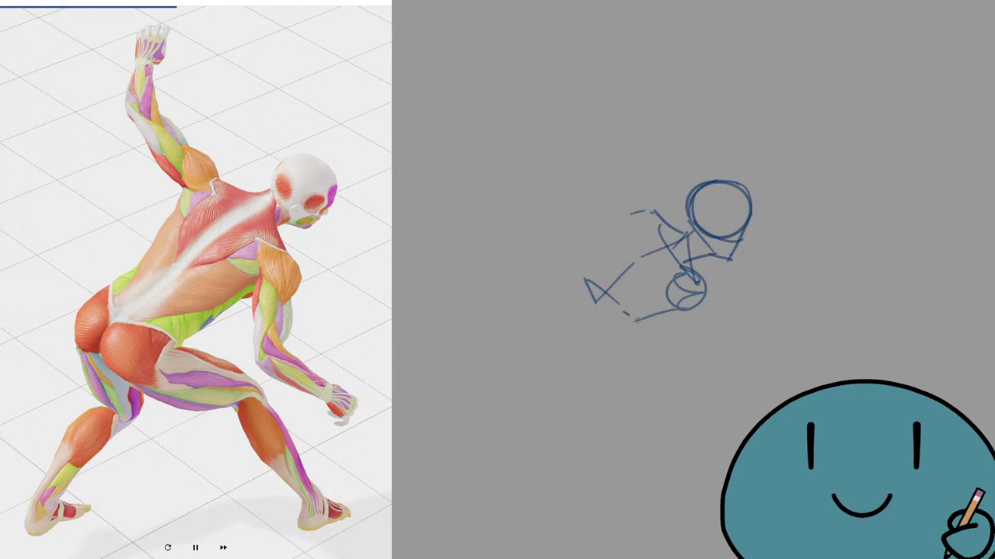
{"action": "left_click_drag", "start_coordinate": [625, 218], "coordinate": [584, 272]}
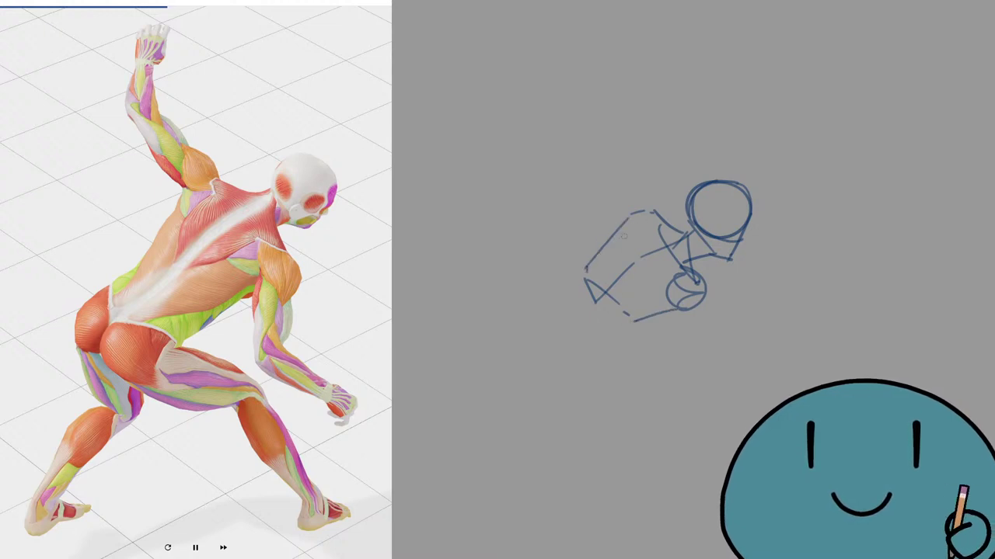
Step: Sketch the raised upper arm as a tapered cylinder extending up from the far shoulder
{"action": "mouse_move", "coordinate": [656, 214]}
{"action": "left_mouse_down"}
{"action": "mouse_move", "coordinate": [646, 190]}
{"action": "mouse_move", "coordinate": [626, 190]}
{"action": "mouse_move", "coordinate": [618, 217]}
{"action": "mouse_move", "coordinate": [630, 214]}
{"action": "mouse_move", "coordinate": [579, 164]}
{"action": "left_mouse_up"}
{"action": "key", "text": "ctrl+z"}
{"action": "key", "text": "ctrl+z"}
{"action": "key", "text": "ctrl+z"}
{"action": "key", "text": "ctrl+z"}
{"action": "key", "text": "ctrl+z"}
{"action": "mouse_move", "coordinate": [623, 219]}
{"action": "left_mouse_down"}
{"action": "mouse_move", "coordinate": [583, 170]}
{"action": "mouse_move", "coordinate": [584, 154]}
{"action": "mouse_move", "coordinate": [595, 149]}
{"action": "mouse_move", "coordinate": [640, 186]}
{"action": "left_mouse_up"}
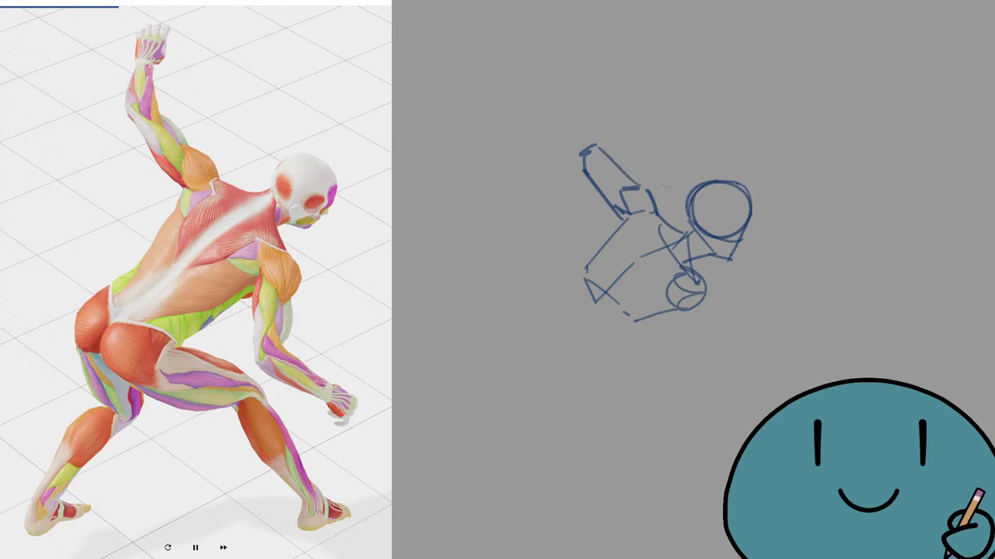
Step: Sketch the lowered near arm as upper-arm and bent forearm cylinders ending in a rough hand
{"action": "left_click_drag", "start_coordinate": [705, 292], "coordinate": [698, 365]}
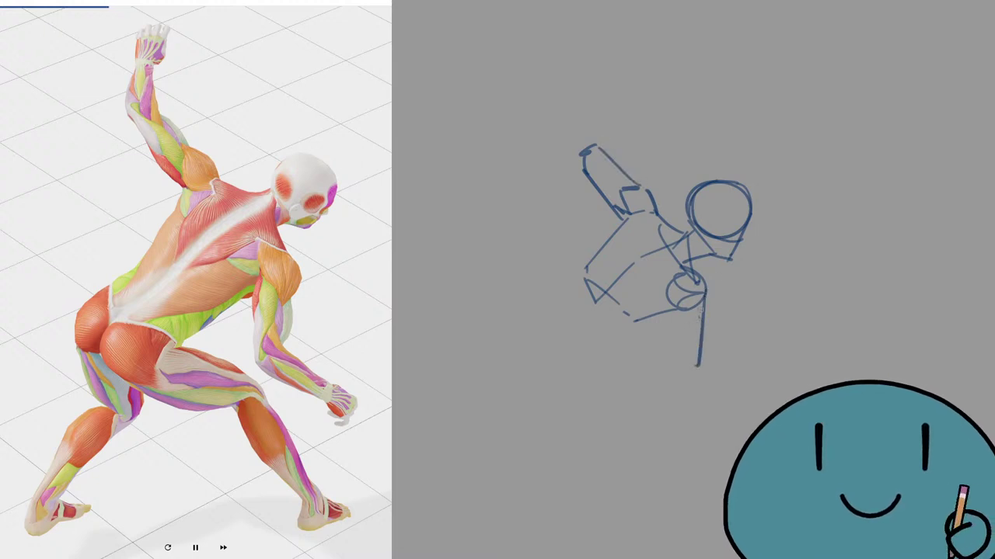
{"action": "mouse_move", "coordinate": [671, 294]}
{"action": "left_mouse_down"}
{"action": "mouse_move", "coordinate": [697, 325]}
{"action": "mouse_move", "coordinate": [676, 333]}
{"action": "mouse_move", "coordinate": [671, 348]}
{"action": "mouse_move", "coordinate": [689, 367]}
{"action": "mouse_move", "coordinate": [672, 360]}
{"action": "mouse_move", "coordinate": [698, 357]}
{"action": "mouse_move", "coordinate": [668, 367]}
{"action": "mouse_move", "coordinate": [677, 381]}
{"action": "mouse_move", "coordinate": [700, 366]}
{"action": "mouse_move", "coordinate": [746, 406]}
{"action": "left_mouse_up"}
{"action": "left_click", "coordinate": [689, 368]}
{"action": "key", "text": "ctrl+z"}
{"action": "key", "text": "ctrl+z"}
{"action": "left_click_drag", "start_coordinate": [746, 406], "coordinate": [720, 408]}
{"action": "left_click_drag", "start_coordinate": [678, 383], "coordinate": [729, 408]}
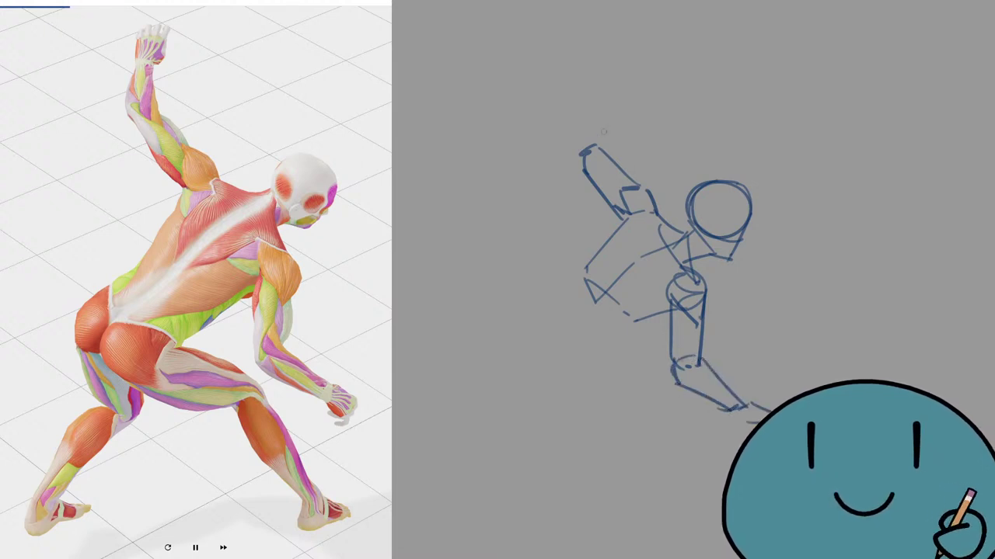
Step: Sketch the raised arm's forearm and hand, and darken the torso's outer back edge
{"action": "mouse_move", "coordinate": [583, 155]}
{"action": "left_mouse_down"}
{"action": "mouse_move", "coordinate": [594, 115]}
{"action": "mouse_move", "coordinate": [614, 115]}
{"action": "mouse_move", "coordinate": [602, 149]}
{"action": "left_mouse_up"}
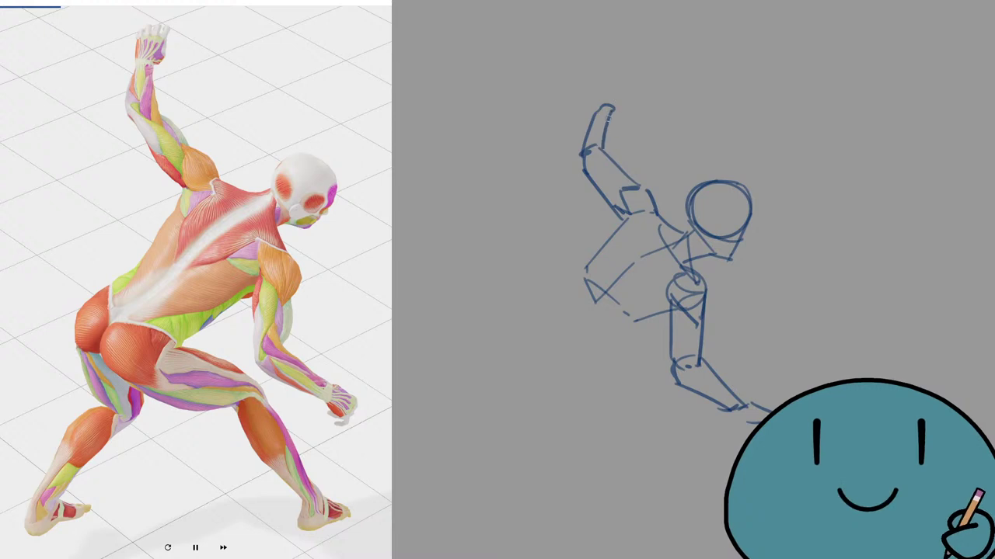
{"action": "mouse_move", "coordinate": [608, 113]}
{"action": "left_mouse_down"}
{"action": "mouse_move", "coordinate": [611, 147]}
{"action": "mouse_move", "coordinate": [617, 85]}
{"action": "mouse_move", "coordinate": [593, 97]}
{"action": "left_mouse_up"}
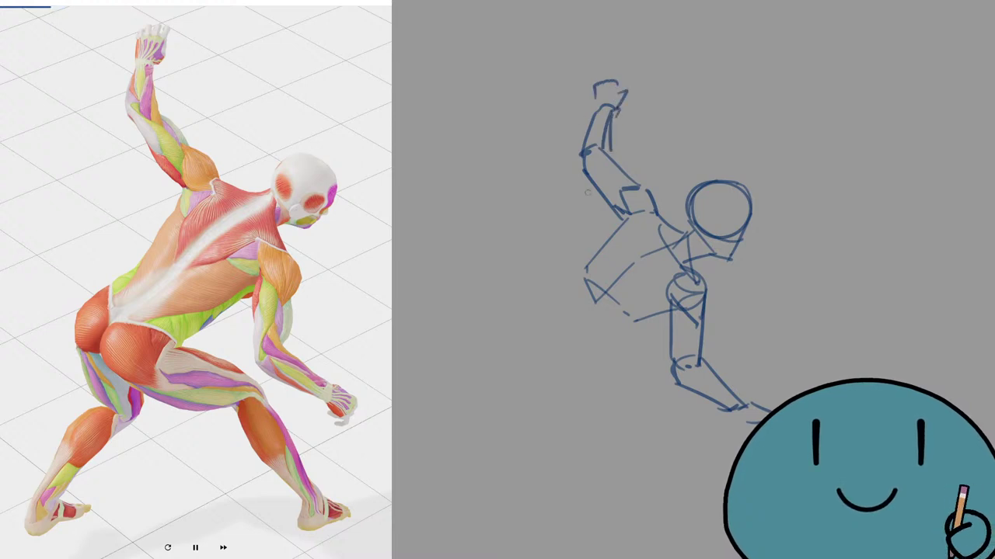
{"action": "left_click_drag", "start_coordinate": [630, 218], "coordinate": [584, 276]}
{"action": "key", "text": "ctrl+z"}
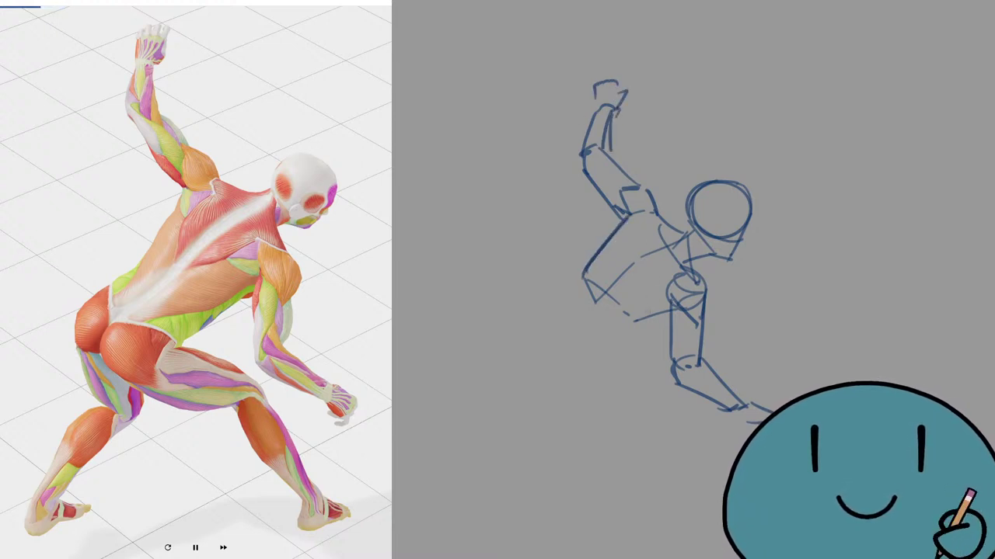
Step: Redraw the torso's lower side line and sketch the first edge of the pelvis below the waist
{"action": "left_click_drag", "start_coordinate": [670, 312], "coordinate": [634, 328]}
{"action": "key", "text": "ctrl+z"}
{"action": "left_click_drag", "start_coordinate": [661, 314], "coordinate": [618, 335]}
{"action": "key", "text": "ctrl+z"}
{"action": "left_click_drag", "start_coordinate": [611, 289], "coordinate": [555, 322]}
{"action": "mouse_move", "coordinate": [554, 320]}
{"action": "left_mouse_down"}
{"action": "mouse_move", "coordinate": [542, 308]}
{"action": "mouse_move", "coordinate": [592, 338]}
{"action": "left_mouse_up"}
{"action": "key", "text": "ctrl+z"}
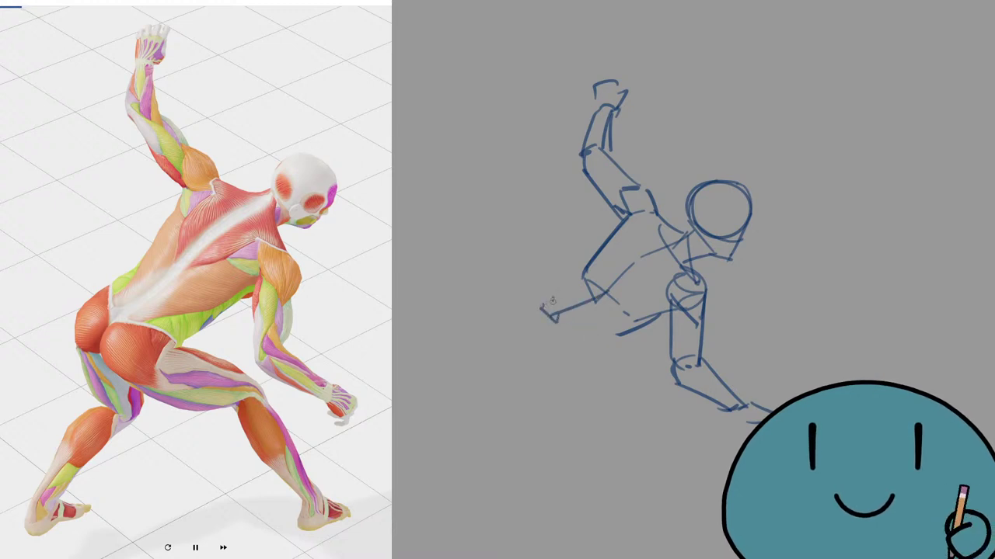
Step: Sketch the outline of the hips and buttocks behind the waist
{"action": "mouse_move", "coordinate": [552, 301]}
{"action": "left_mouse_down"}
{"action": "mouse_move", "coordinate": [558, 333]}
{"action": "mouse_move", "coordinate": [595, 332]}
{"action": "mouse_move", "coordinate": [554, 321]}
{"action": "mouse_move", "coordinate": [602, 336]}
{"action": "mouse_move", "coordinate": [604, 361]}
{"action": "mouse_move", "coordinate": [511, 323]}
{"action": "mouse_move", "coordinate": [491, 362]}
{"action": "left_mouse_up"}
{"action": "key", "text": "ctrl+z"}
{"action": "key", "text": "ctrl+z"}
{"action": "left_click_drag", "start_coordinate": [525, 317], "coordinate": [491, 367]}
{"action": "left_click_drag", "start_coordinate": [547, 327], "coordinate": [524, 354]}
Step: Sketch both legs from the hips through the bent knees to the ankles
{"action": "mouse_move", "coordinate": [525, 373]}
{"action": "left_mouse_down"}
{"action": "mouse_move", "coordinate": [554, 400]}
{"action": "mouse_move", "coordinate": [658, 411]}
{"action": "left_mouse_up"}
{"action": "mouse_move", "coordinate": [610, 347]}
{"action": "left_mouse_down"}
{"action": "mouse_move", "coordinate": [676, 399]}
{"action": "mouse_move", "coordinate": [666, 406]}
{"action": "left_mouse_up"}
{"action": "mouse_move", "coordinate": [656, 414]}
{"action": "left_mouse_down"}
{"action": "mouse_move", "coordinate": [672, 410]}
{"action": "mouse_move", "coordinate": [665, 494]}
{"action": "mouse_move", "coordinate": [703, 488]}
{"action": "mouse_move", "coordinate": [708, 502]}
{"action": "left_mouse_up"}
{"action": "key", "text": "ctrl+z"}
{"action": "left_click_drag", "start_coordinate": [692, 502], "coordinate": [702, 502]}
{"action": "left_click_drag", "start_coordinate": [491, 367], "coordinate": [535, 448]}
{"action": "left_click_drag", "start_coordinate": [528, 452], "coordinate": [487, 501]}
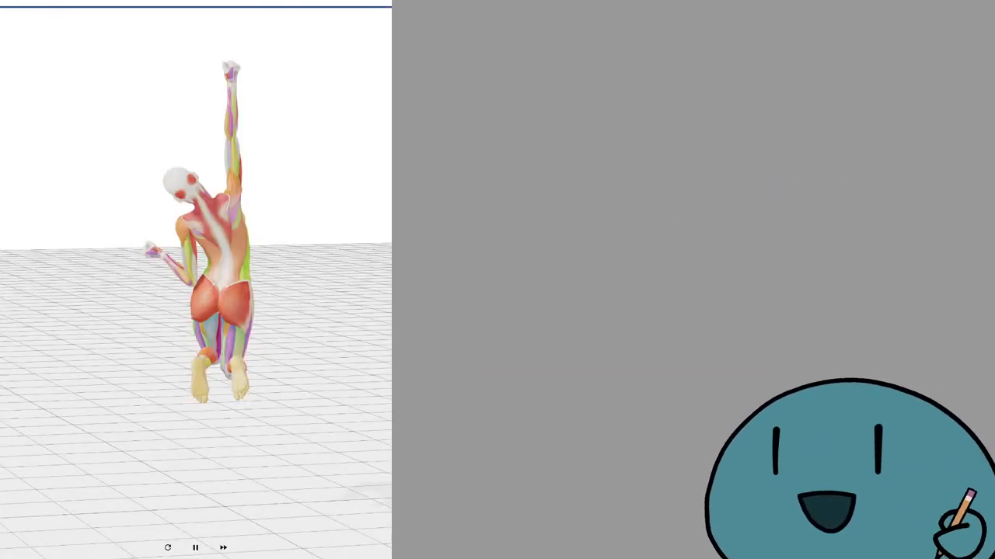
Step: Enlarge the raised-arm reference pose and sketch its head circle, trying a diagonal guideline across it
{"action": "scroll", "coordinate": [97, 356], "scroll_direction": "up", "scroll_amount": 2}
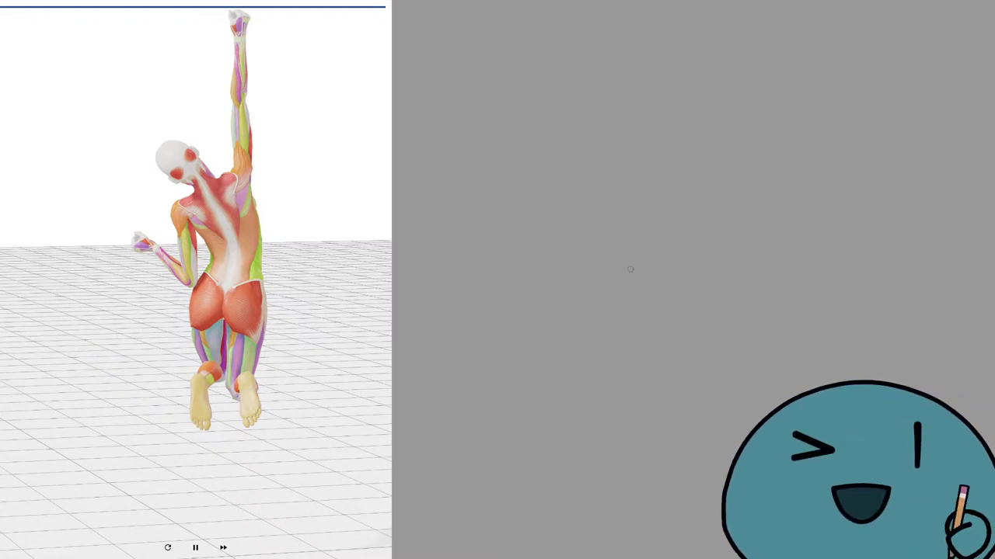
{"action": "left_click_drag", "start_coordinate": [830, 225], "coordinate": [601, 215]}
{"action": "key", "text": "ctrl+z"}
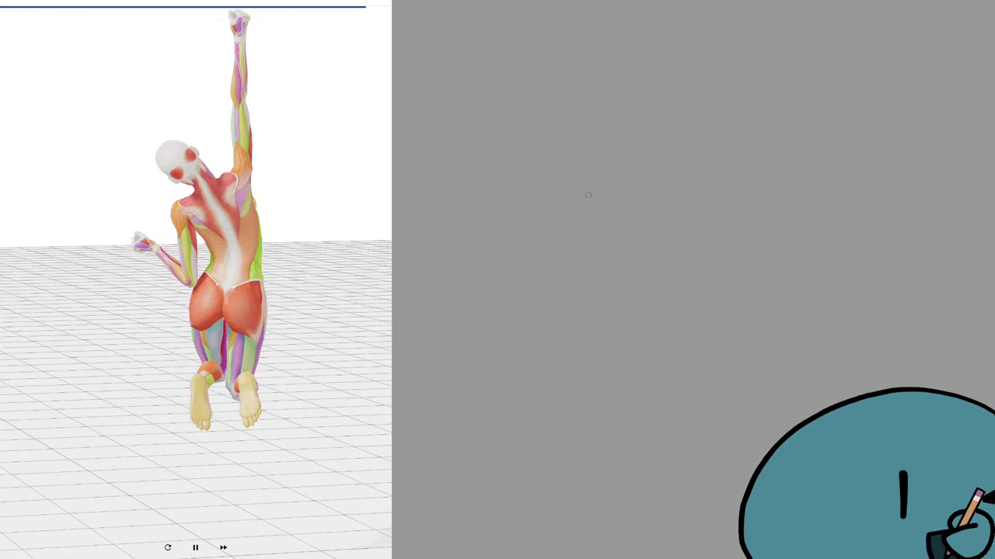
{"action": "mouse_move", "coordinate": [604, 165]}
{"action": "left_mouse_down"}
{"action": "mouse_move", "coordinate": [634, 146]}
{"action": "mouse_move", "coordinate": [643, 177]}
{"action": "left_mouse_up"}
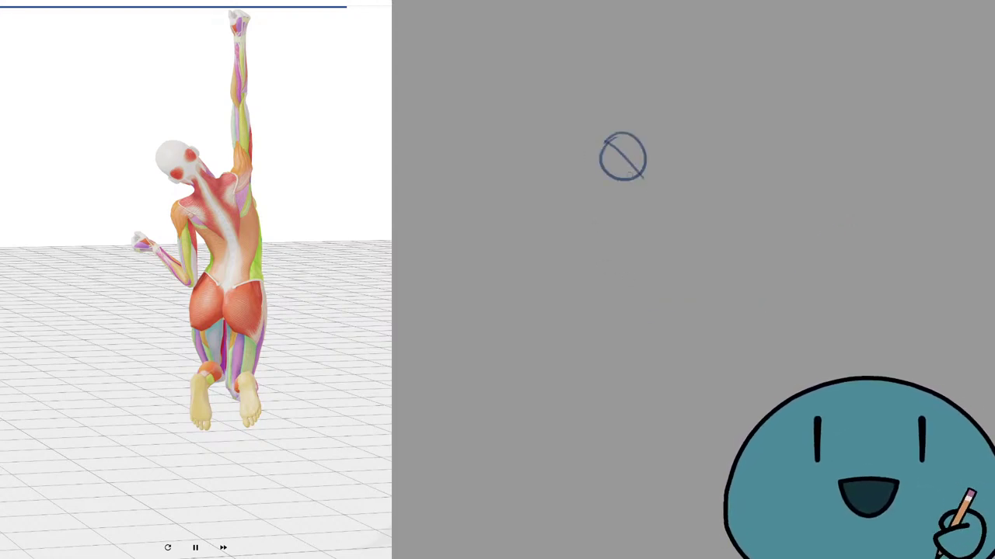
{"action": "key", "text": "ctrl+z"}
{"action": "mouse_move", "coordinate": [607, 143]}
{"action": "left_mouse_down"}
{"action": "mouse_move", "coordinate": [609, 172]}
{"action": "mouse_move", "coordinate": [607, 143]}
{"action": "left_mouse_up"}
{"action": "key", "text": "ctrl+z"}
{"action": "key", "text": "ctrl+z"}
{"action": "key", "text": "ctrl+z"}
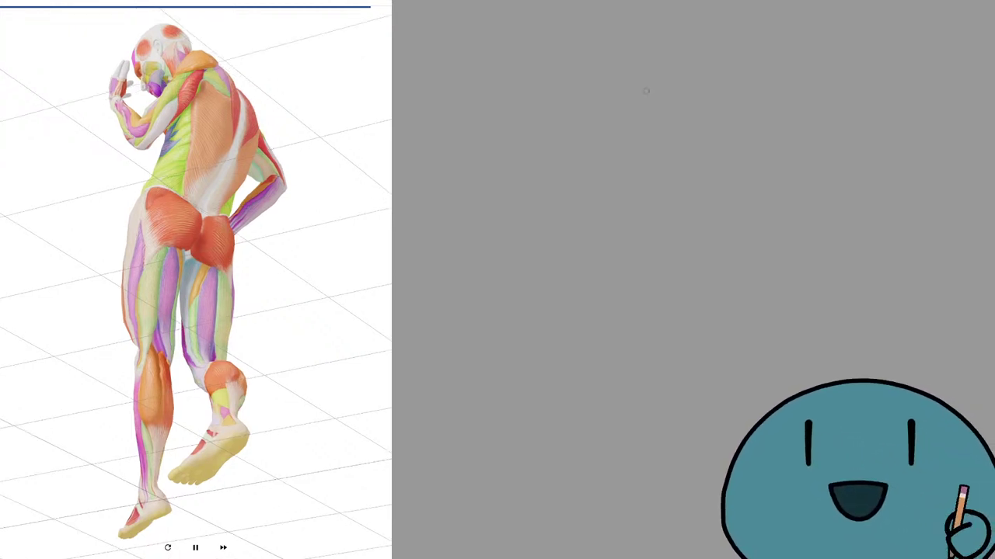
Step: Sketch the head oval of the walking back-view pose near the canvas's upper edge
{"action": "left_click_drag", "start_coordinate": [811, 228], "coordinate": [589, 206]}
{"action": "key", "text": "ctrl+z"}
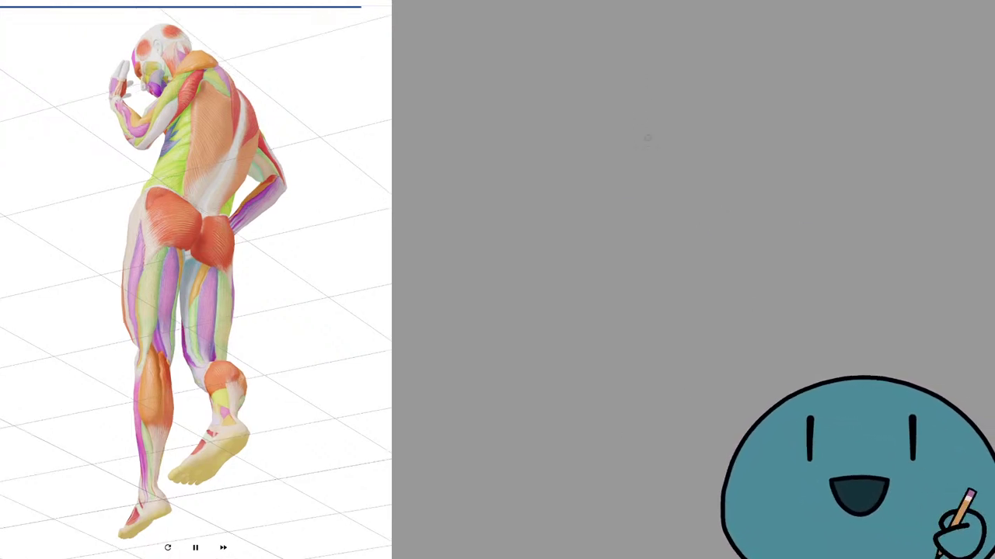
{"action": "mouse_move", "coordinate": [633, 61]}
{"action": "left_mouse_down"}
{"action": "mouse_move", "coordinate": [595, 38]}
{"action": "mouse_move", "coordinate": [628, 62]}
{"action": "mouse_move", "coordinate": [585, 48]}
{"action": "mouse_move", "coordinate": [617, 77]}
{"action": "mouse_move", "coordinate": [596, 60]}
{"action": "mouse_move", "coordinate": [571, 64]}
{"action": "mouse_move", "coordinate": [575, 82]}
{"action": "left_mouse_up"}
{"action": "key", "text": "ctrl+z"}
{"action": "key", "text": "ctrl+z"}
{"action": "key", "text": "ctrl+z"}
{"action": "key", "text": "ctrl+z"}
{"action": "key", "text": "ctrl+z"}
{"action": "key", "text": "ctrl+z"}
{"action": "key", "text": "ctrl+z"}
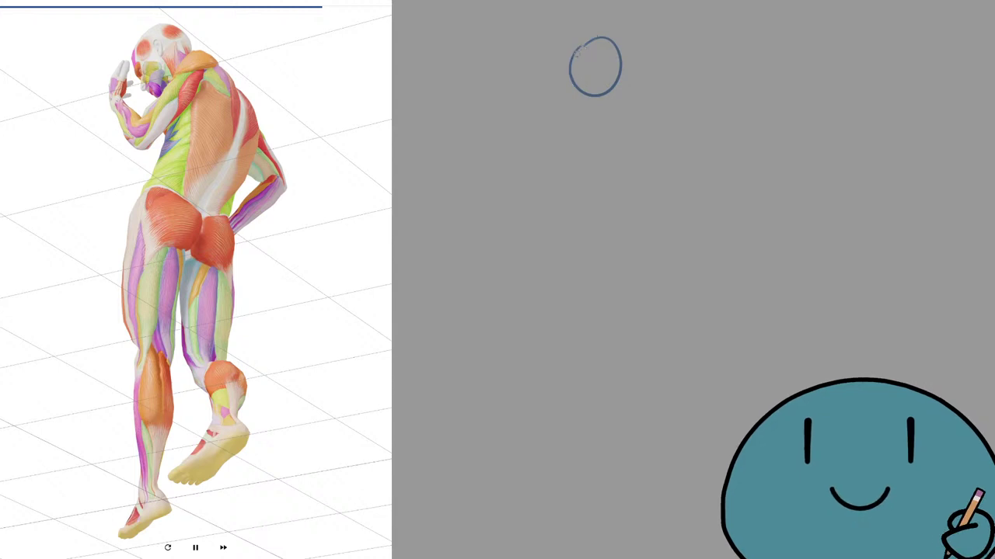
Step: Sketch the face edge running down to the chin and a curved guideline across the head oval
{"action": "mouse_move", "coordinate": [596, 36]}
{"action": "left_mouse_down"}
{"action": "mouse_move", "coordinate": [571, 69]}
{"action": "mouse_move", "coordinate": [573, 52]}
{"action": "mouse_move", "coordinate": [597, 85]}
{"action": "mouse_move", "coordinate": [587, 41]}
{"action": "mouse_move", "coordinate": [593, 92]}
{"action": "mouse_move", "coordinate": [573, 83]}
{"action": "mouse_move", "coordinate": [603, 118]}
{"action": "left_mouse_up"}
{"action": "key", "text": "ctrl+z"}
{"action": "key", "text": "ctrl+z"}
{"action": "mouse_move", "coordinate": [565, 73]}
{"action": "left_mouse_down"}
{"action": "mouse_move", "coordinate": [592, 115]}
{"action": "mouse_move", "coordinate": [579, 80]}
{"action": "mouse_move", "coordinate": [622, 58]}
{"action": "left_mouse_up"}
{"action": "key", "text": "ctrl+z"}
{"action": "key", "text": "ctrl+z"}
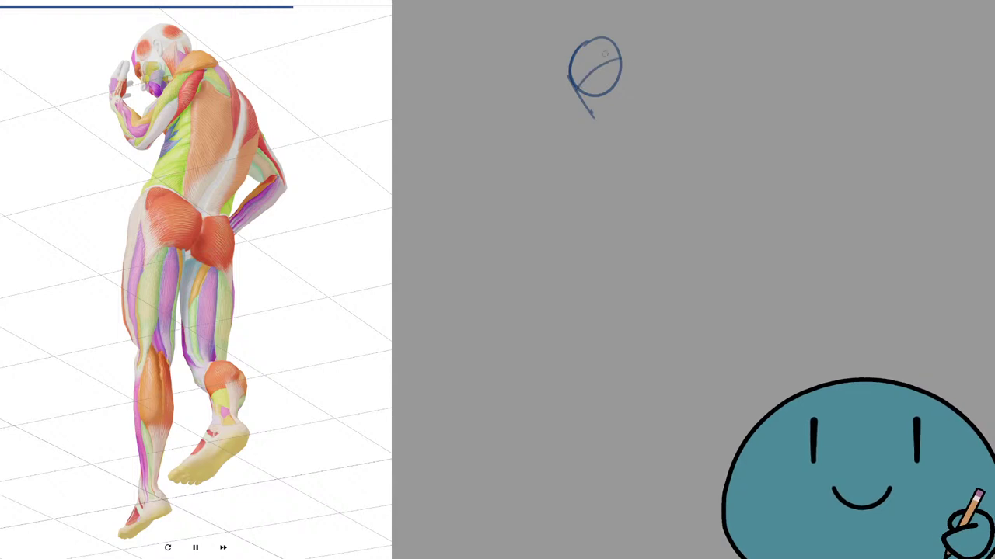
{"action": "key", "text": "ctrl+z"}
{"action": "left_click_drag", "start_coordinate": [575, 94], "coordinate": [627, 72]}
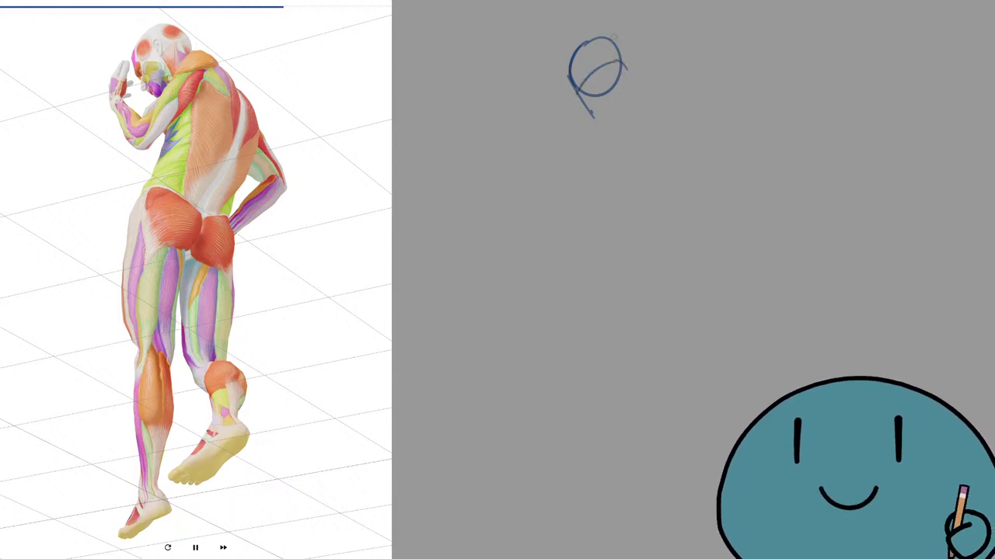
Step: Sketch the back of the skull as an outer curve around the head oval
{"action": "mouse_move", "coordinate": [589, 45]}
{"action": "left_mouse_down"}
{"action": "mouse_move", "coordinate": [613, 44]}
{"action": "mouse_move", "coordinate": [625, 61]}
{"action": "mouse_move", "coordinate": [602, 33]}
{"action": "mouse_move", "coordinate": [628, 70]}
{"action": "left_mouse_up"}
{"action": "key", "text": "ctrl+z"}
{"action": "key", "text": "ctrl+z"}
{"action": "key", "text": "ctrl+z"}
{"action": "key", "text": "ctrl+z"}
{"action": "mouse_move", "coordinate": [584, 45]}
{"action": "left_mouse_down"}
{"action": "mouse_move", "coordinate": [625, 70]}
{"action": "mouse_move", "coordinate": [623, 45]}
{"action": "mouse_move", "coordinate": [624, 107]}
{"action": "left_mouse_up"}
{"action": "key", "text": "ctrl+z"}
{"action": "key", "text": "ctrl+z"}
{"action": "key", "text": "ctrl+z"}
Step: Sketch the lower jaw to close the chin beneath the head
{"action": "mouse_move", "coordinate": [625, 68]}
{"action": "left_mouse_down"}
{"action": "mouse_move", "coordinate": [610, 114]}
{"action": "mouse_move", "coordinate": [622, 61]}
{"action": "mouse_move", "coordinate": [610, 99]}
{"action": "mouse_move", "coordinate": [616, 62]}
{"action": "mouse_move", "coordinate": [601, 116]}
{"action": "left_mouse_up"}
{"action": "key", "text": "ctrl+z"}
{"action": "key", "text": "ctrl+z"}
{"action": "key", "text": "ctrl+z"}
{"action": "key", "text": "ctrl+z"}
{"action": "key", "text": "ctrl+z"}
{"action": "key", "text": "ctrl+z"}
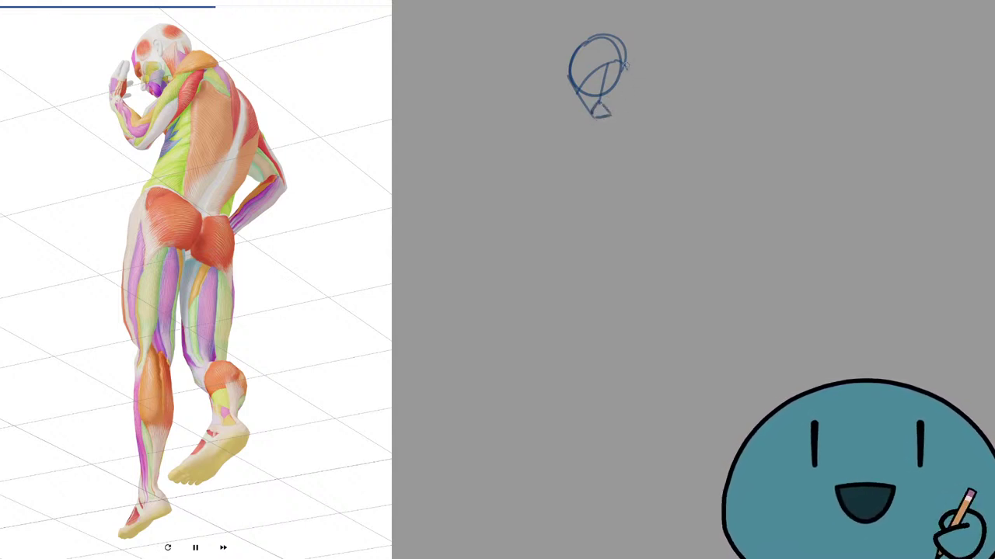
Step: Sketch the neck and near shoulder curve, and rough in the near upper arm's outer edge
{"action": "mouse_move", "coordinate": [623, 60]}
{"action": "left_mouse_down"}
{"action": "mouse_move", "coordinate": [654, 102]}
{"action": "mouse_move", "coordinate": [624, 118]}
{"action": "mouse_move", "coordinate": [651, 91]}
{"action": "mouse_move", "coordinate": [611, 97]}
{"action": "left_mouse_up"}
{"action": "key", "text": "ctrl+z"}
{"action": "key", "text": "ctrl+z"}
{"action": "mouse_move", "coordinate": [611, 91]}
{"action": "left_mouse_down"}
{"action": "mouse_move", "coordinate": [648, 90]}
{"action": "mouse_move", "coordinate": [638, 108]}
{"action": "mouse_move", "coordinate": [637, 90]}
{"action": "mouse_move", "coordinate": [626, 94]}
{"action": "mouse_move", "coordinate": [632, 114]}
{"action": "mouse_move", "coordinate": [617, 101]}
{"action": "mouse_move", "coordinate": [646, 97]}
{"action": "mouse_move", "coordinate": [669, 125]}
{"action": "mouse_move", "coordinate": [617, 104]}
{"action": "mouse_move", "coordinate": [579, 158]}
{"action": "left_mouse_up"}
{"action": "key", "text": "e"}
{"action": "key", "text": "ctrl+z"}
{"action": "left_click_drag", "start_coordinate": [608, 114], "coordinate": [573, 153]}
{"action": "key", "text": "ctrl+z"}
{"action": "key", "text": "ctrl+z"}
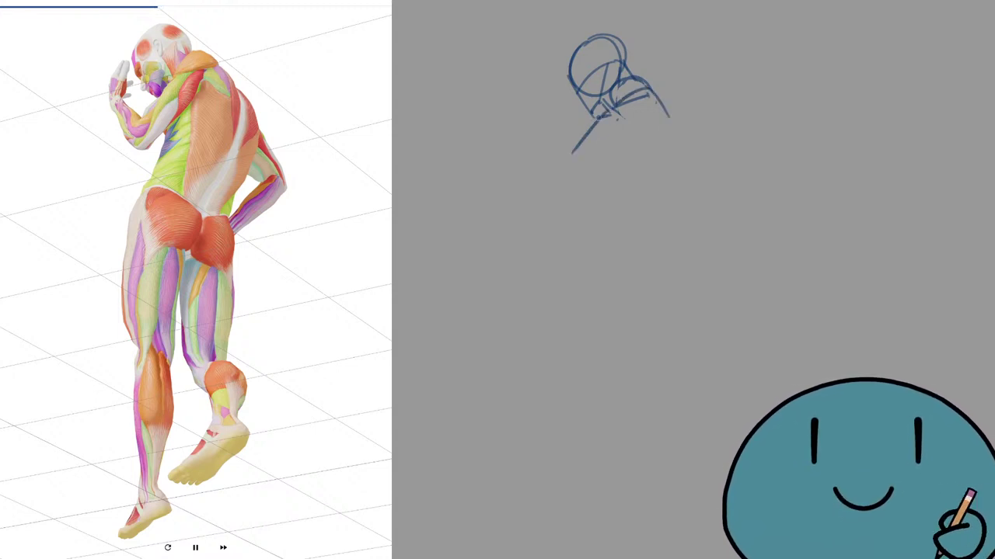
Step: Redraw the near upper arm as a tapered cylinder and erase the overlapping shoulder lines
{"action": "key", "text": "ctrl+z"}
{"action": "left_click_drag", "start_coordinate": [607, 102], "coordinate": [575, 154]}
{"action": "mouse_move", "coordinate": [644, 88]}
{"action": "left_mouse_down"}
{"action": "mouse_move", "coordinate": [648, 115]}
{"action": "mouse_move", "coordinate": [608, 155]}
{"action": "mouse_move", "coordinate": [579, 159]}
{"action": "left_mouse_up"}
{"action": "key", "text": "e"}
{"action": "mouse_move", "coordinate": [618, 120]}
{"action": "left_mouse_down"}
{"action": "mouse_move", "coordinate": [634, 95]}
{"action": "mouse_move", "coordinate": [617, 105]}
{"action": "mouse_move", "coordinate": [650, 91]}
{"action": "mouse_move", "coordinate": [668, 115]}
{"action": "left_mouse_up"}
Step: Sketch the outer edge of the back and the far arm bent toward the waist
{"action": "left_click_drag", "start_coordinate": [676, 131], "coordinate": [676, 146]}
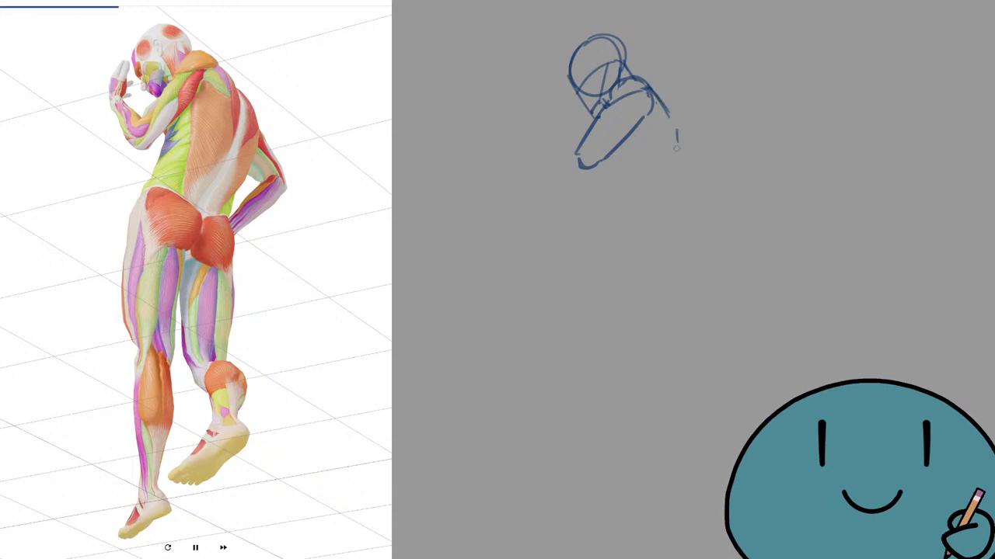
{"action": "mouse_move", "coordinate": [670, 105]}
{"action": "left_mouse_down"}
{"action": "mouse_move", "coordinate": [681, 172]}
{"action": "mouse_move", "coordinate": [657, 208]}
{"action": "mouse_move", "coordinate": [628, 185]}
{"action": "mouse_move", "coordinate": [596, 192]}
{"action": "mouse_move", "coordinate": [644, 190]}
{"action": "mouse_move", "coordinate": [679, 142]}
{"action": "mouse_move", "coordinate": [648, 214]}
{"action": "left_mouse_up"}
{"action": "key", "text": "ctrl+z"}
{"action": "left_click_drag", "start_coordinate": [671, 164], "coordinate": [649, 208]}
Step: Sketch the pelvis below the waist, divided into two sections with a lower edge
{"action": "mouse_move", "coordinate": [641, 228]}
{"action": "left_mouse_down"}
{"action": "mouse_move", "coordinate": [645, 257]}
{"action": "mouse_move", "coordinate": [606, 206]}
{"action": "mouse_move", "coordinate": [667, 216]}
{"action": "mouse_move", "coordinate": [681, 285]}
{"action": "left_mouse_up"}
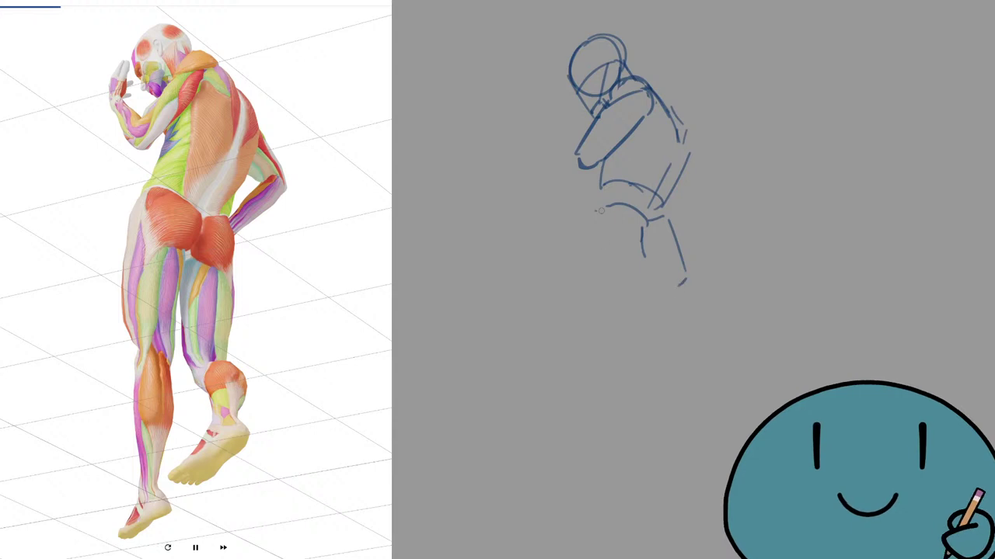
{"action": "mouse_move", "coordinate": [606, 207]}
{"action": "left_mouse_down"}
{"action": "mouse_move", "coordinate": [592, 215]}
{"action": "mouse_move", "coordinate": [587, 276]}
{"action": "left_mouse_up"}
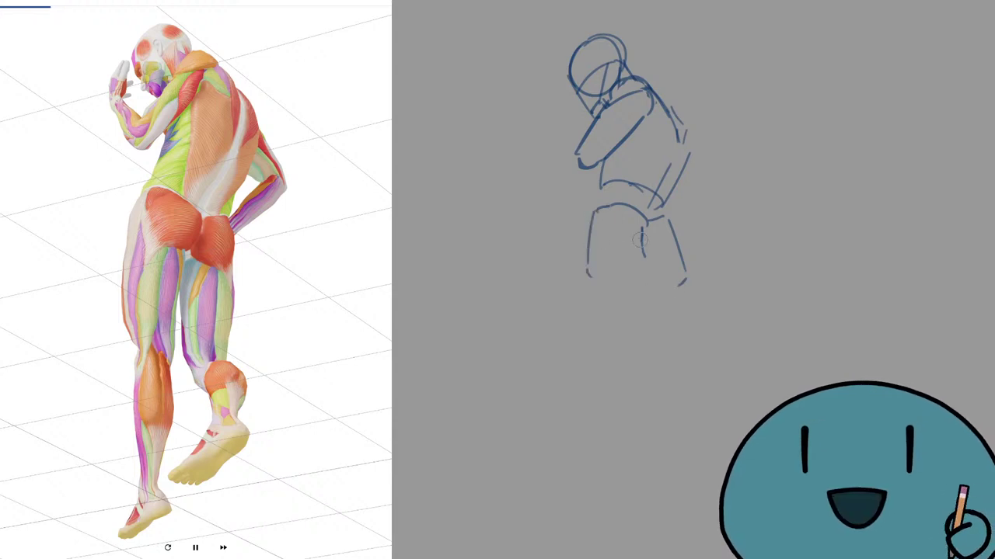
{"action": "mouse_move", "coordinate": [648, 225]}
{"action": "left_mouse_down"}
{"action": "mouse_move", "coordinate": [645, 275]}
{"action": "mouse_move", "coordinate": [648, 266]}
{"action": "mouse_move", "coordinate": [597, 274]}
{"action": "mouse_move", "coordinate": [668, 289]}
{"action": "left_mouse_up"}
{"action": "key", "text": "ctrl+z"}
{"action": "key", "text": "ctrl+z"}
{"action": "left_click_drag", "start_coordinate": [651, 279], "coordinate": [671, 290]}
{"action": "left_click_drag", "start_coordinate": [677, 292], "coordinate": [686, 290]}
Step: Sketch both thighs down from the pelvis and mark the knee of the raised leg
{"action": "mouse_move", "coordinate": [585, 288]}
{"action": "left_mouse_down"}
{"action": "mouse_move", "coordinate": [596, 349]}
{"action": "mouse_move", "coordinate": [593, 337]}
{"action": "mouse_move", "coordinate": [610, 369]}
{"action": "mouse_move", "coordinate": [633, 380]}
{"action": "left_mouse_up"}
{"action": "mouse_move", "coordinate": [686, 291]}
{"action": "left_mouse_down"}
{"action": "mouse_move", "coordinate": [688, 314]}
{"action": "mouse_move", "coordinate": [678, 290]}
{"action": "left_mouse_up"}
{"action": "key", "text": "ctrl+z"}
{"action": "left_click_drag", "start_coordinate": [685, 290], "coordinate": [690, 355]}
{"action": "left_click_drag", "start_coordinate": [690, 356], "coordinate": [659, 367]}
Step: Sketch the raised leg's calf and foot, and the standing leg's lower section
{"action": "mouse_move", "coordinate": [645, 281]}
{"action": "left_mouse_down"}
{"action": "mouse_move", "coordinate": [657, 363]}
{"action": "mouse_move", "coordinate": [676, 373]}
{"action": "mouse_move", "coordinate": [693, 351]}
{"action": "mouse_move", "coordinate": [707, 371]}
{"action": "mouse_move", "coordinate": [696, 446]}
{"action": "left_mouse_up"}
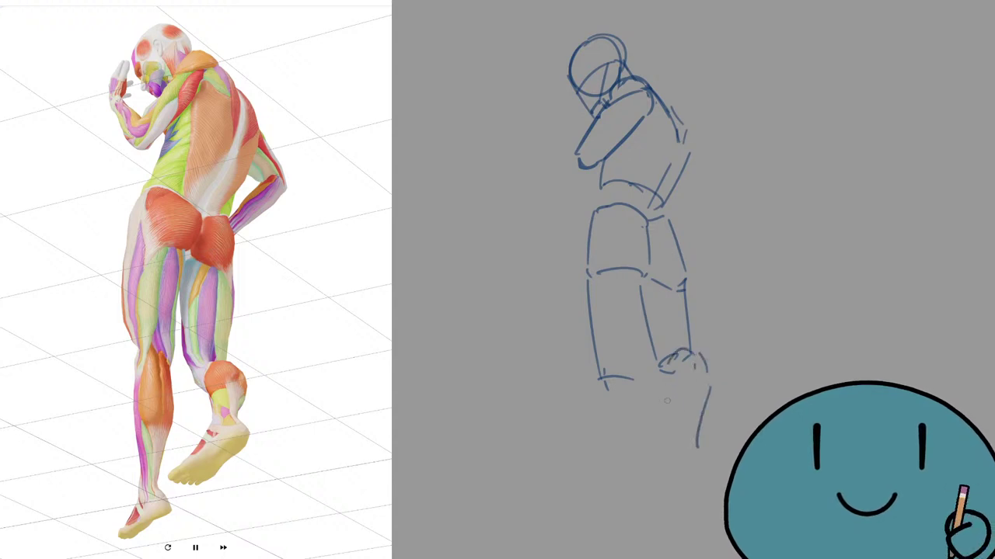
{"action": "mouse_move", "coordinate": [666, 393]}
{"action": "left_mouse_down"}
{"action": "mouse_move", "coordinate": [680, 432]}
{"action": "mouse_move", "coordinate": [696, 430]}
{"action": "mouse_move", "coordinate": [716, 458]}
{"action": "mouse_move", "coordinate": [684, 437]}
{"action": "mouse_move", "coordinate": [706, 462]}
{"action": "left_mouse_up"}
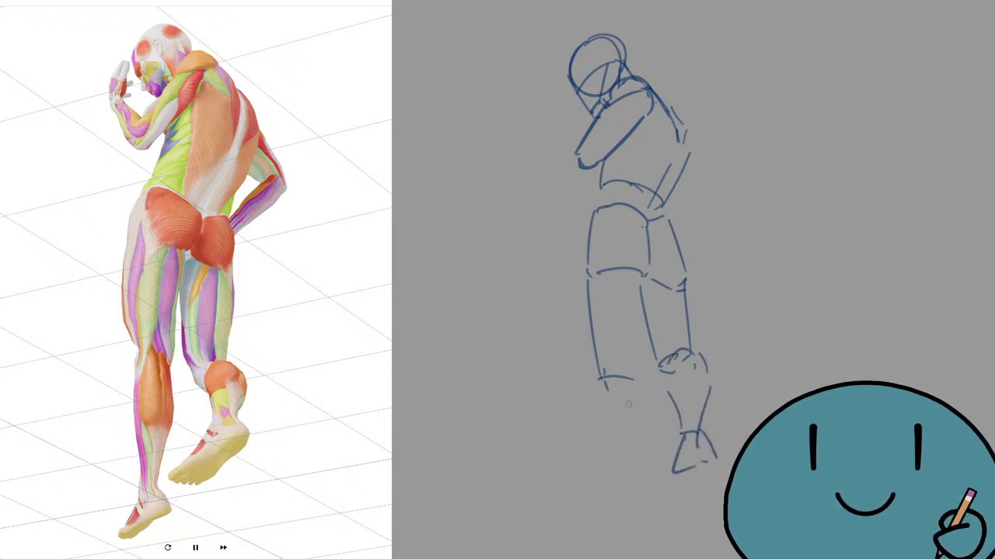
{"action": "left_click_drag", "start_coordinate": [637, 370], "coordinate": [648, 420]}
{"action": "mouse_move", "coordinate": [643, 431]}
{"action": "left_mouse_down"}
{"action": "mouse_move", "coordinate": [628, 513]}
{"action": "mouse_move", "coordinate": [603, 491]}
{"action": "mouse_move", "coordinate": [603, 395]}
{"action": "left_mouse_up"}
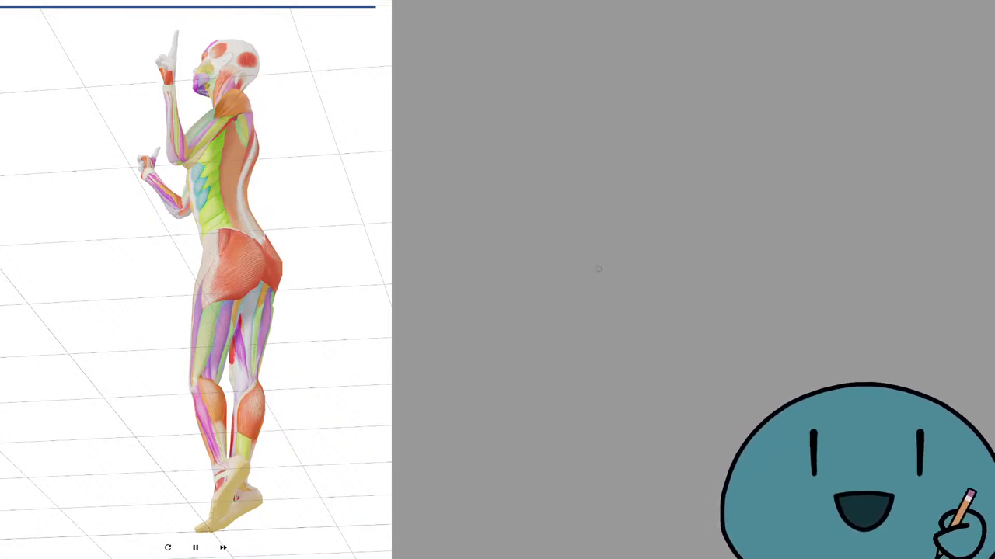
{"action": "left_click_drag", "start_coordinate": [823, 250], "coordinate": [634, 237]}
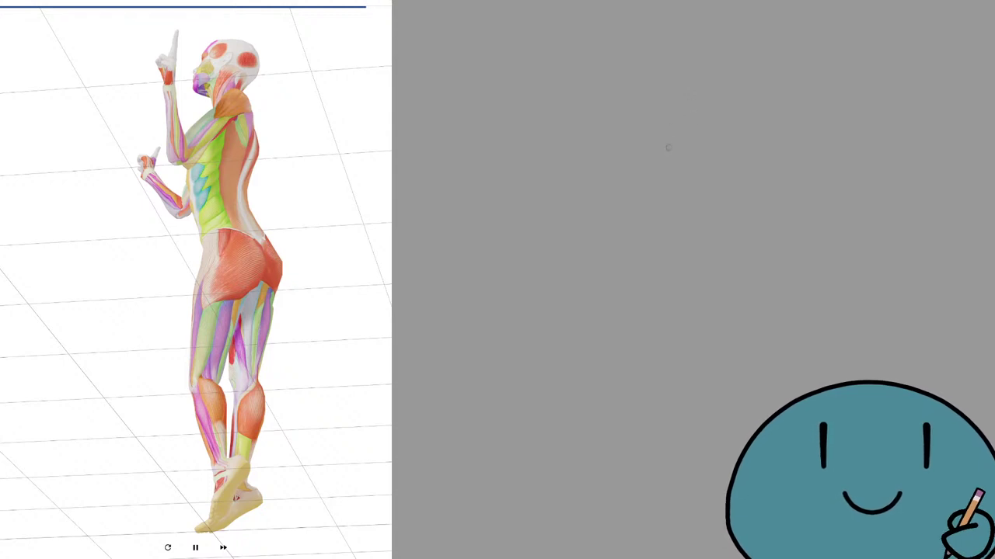
{"action": "left_click_drag", "start_coordinate": [672, 100], "coordinate": [690, 145]}
{"action": "mouse_move", "coordinate": [670, 107]}
{"action": "left_mouse_down"}
{"action": "mouse_move", "coordinate": [709, 135]}
{"action": "mouse_move", "coordinate": [662, 196]}
{"action": "mouse_move", "coordinate": [707, 246]}
{"action": "left_mouse_up"}
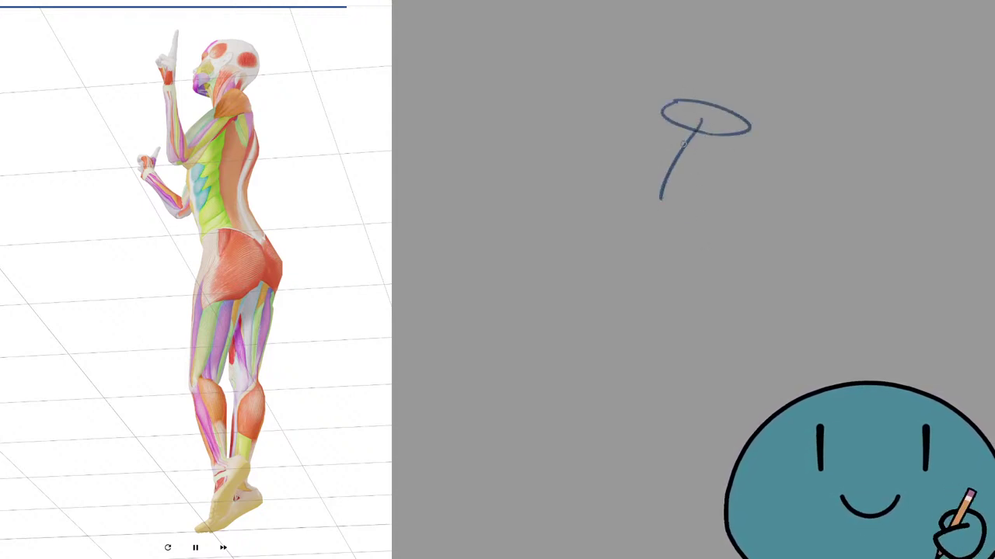
{"action": "mouse_move", "coordinate": [631, 98]}
{"action": "left_mouse_down"}
{"action": "mouse_move", "coordinate": [642, 130]}
{"action": "mouse_move", "coordinate": [650, 95]}
{"action": "mouse_move", "coordinate": [638, 93]}
{"action": "mouse_move", "coordinate": [652, 86]}
{"action": "mouse_move", "coordinate": [636, 110]}
{"action": "mouse_move", "coordinate": [644, 86]}
{"action": "mouse_move", "coordinate": [630, 98]}
{"action": "mouse_move", "coordinate": [651, 86]}
{"action": "mouse_move", "coordinate": [621, 105]}
{"action": "mouse_move", "coordinate": [624, 92]}
{"action": "mouse_move", "coordinate": [673, 120]}
{"action": "left_mouse_up"}
{"action": "key", "text": "ctrl+z"}
{"action": "key", "text": "ctrl+z"}
{"action": "key", "text": "ctrl+z"}
Step: Sketch the head as a circle with curved guide lines, a flat face plane, and the shoulder curve below it
{"action": "mouse_move", "coordinate": [646, 84]}
{"action": "left_mouse_down"}
{"action": "mouse_move", "coordinate": [657, 111]}
{"action": "mouse_move", "coordinate": [670, 95]}
{"action": "mouse_move", "coordinate": [654, 131]}
{"action": "mouse_move", "coordinate": [669, 124]}
{"action": "mouse_move", "coordinate": [619, 140]}
{"action": "mouse_move", "coordinate": [658, 150]}
{"action": "left_mouse_up"}
{"action": "key", "text": "ctrl+z"}
{"action": "key", "text": "ctrl+z"}
{"action": "mouse_move", "coordinate": [665, 115]}
{"action": "left_mouse_down"}
{"action": "mouse_move", "coordinate": [629, 131]}
{"action": "mouse_move", "coordinate": [659, 115]}
{"action": "mouse_move", "coordinate": [665, 160]}
{"action": "mouse_move", "coordinate": [645, 153]}
{"action": "mouse_move", "coordinate": [678, 159]}
{"action": "left_mouse_up"}
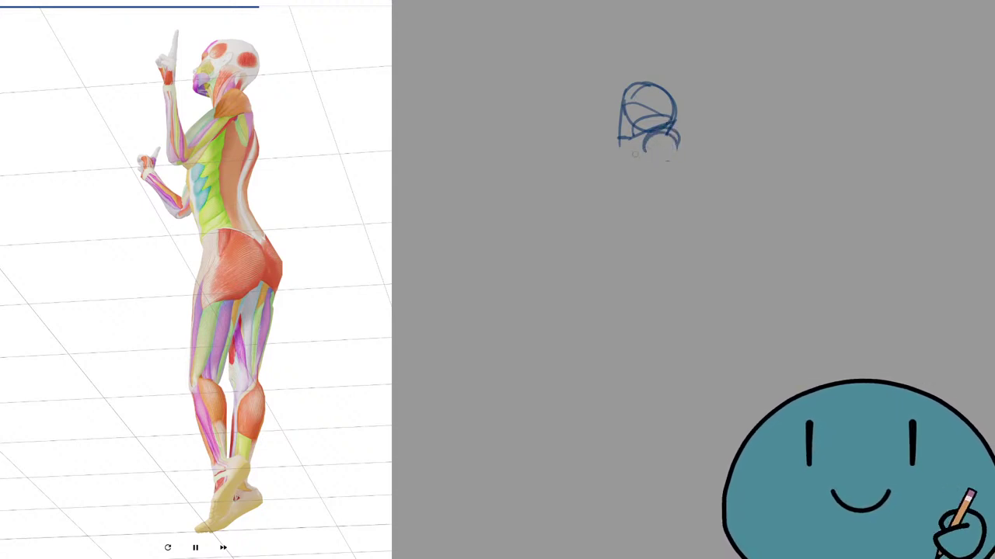
Step: Sketch the upper torso with its chest line, curved back and ribcage edge, plus the line of the lower back
{"action": "left_click_drag", "start_coordinate": [646, 140], "coordinate": [618, 177]}
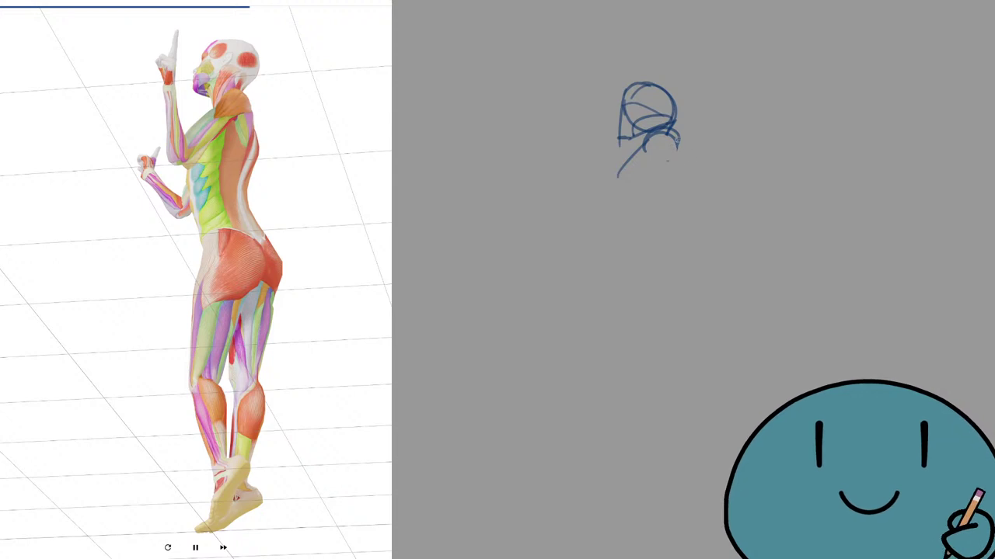
{"action": "mouse_move", "coordinate": [676, 138]}
{"action": "left_mouse_down"}
{"action": "mouse_move", "coordinate": [682, 181]}
{"action": "mouse_move", "coordinate": [662, 227]}
{"action": "mouse_move", "coordinate": [650, 200]}
{"action": "mouse_move", "coordinate": [612, 201]}
{"action": "mouse_move", "coordinate": [678, 172]}
{"action": "mouse_move", "coordinate": [662, 219]}
{"action": "mouse_move", "coordinate": [677, 263]}
{"action": "left_mouse_up"}
{"action": "left_click_drag", "start_coordinate": [666, 212], "coordinate": [681, 265]}
{"action": "key", "text": "ctrl+z"}
{"action": "key", "text": "ctrl+z"}
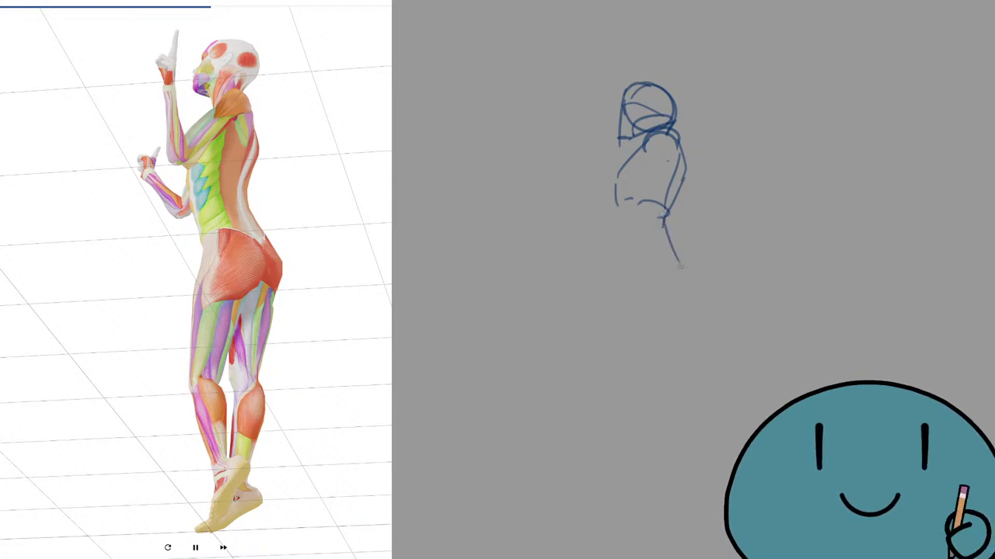
Step: Sketch the pelvis below the waist and the front thigh tapering down to the knee
{"action": "mouse_move", "coordinate": [655, 230]}
{"action": "left_mouse_down"}
{"action": "mouse_move", "coordinate": [676, 243]}
{"action": "mouse_move", "coordinate": [630, 238]}
{"action": "mouse_move", "coordinate": [631, 297]}
{"action": "left_mouse_up"}
{"action": "left_click_drag", "start_coordinate": [679, 243], "coordinate": [702, 310]}
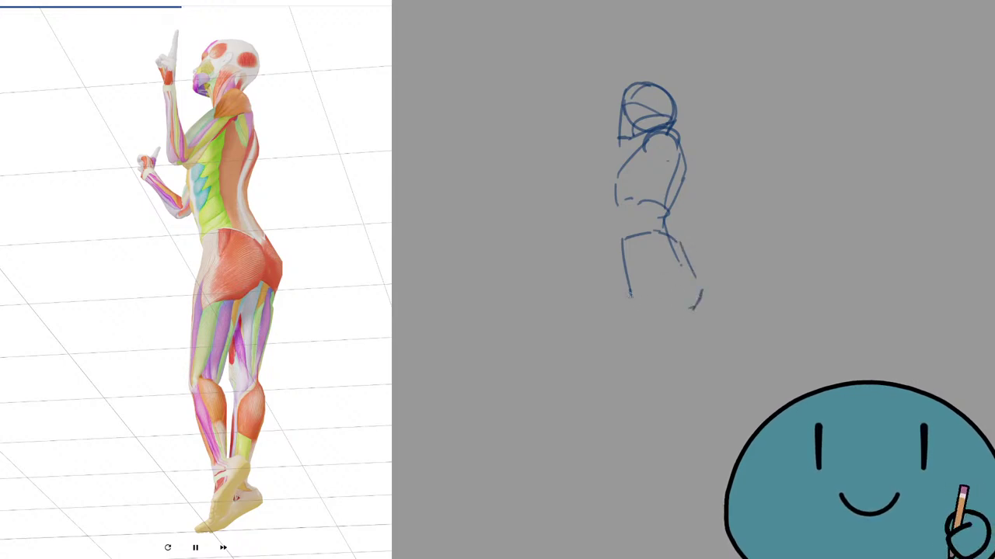
{"action": "left_click_drag", "start_coordinate": [631, 297], "coordinate": [653, 308]}
{"action": "mouse_move", "coordinate": [679, 265]}
{"action": "left_mouse_down"}
{"action": "mouse_move", "coordinate": [682, 288]}
{"action": "mouse_move", "coordinate": [659, 314]}
{"action": "mouse_move", "coordinate": [695, 310]}
{"action": "mouse_move", "coordinate": [614, 390]}
{"action": "left_mouse_up"}
{"action": "left_click_drag", "start_coordinate": [628, 260], "coordinate": [611, 382]}
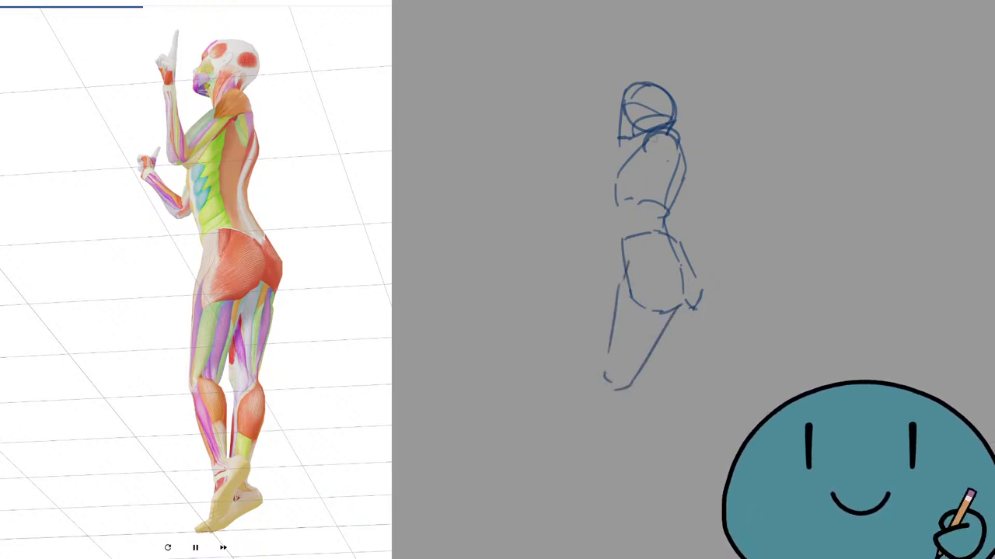
Step: Sketch the near arm crossing the chest, with a round elbow, raised forearm and hand with a pointing finger
{"action": "mouse_move", "coordinate": [669, 153]}
{"action": "left_mouse_down"}
{"action": "mouse_move", "coordinate": [617, 193]}
{"action": "mouse_move", "coordinate": [611, 173]}
{"action": "left_mouse_up"}
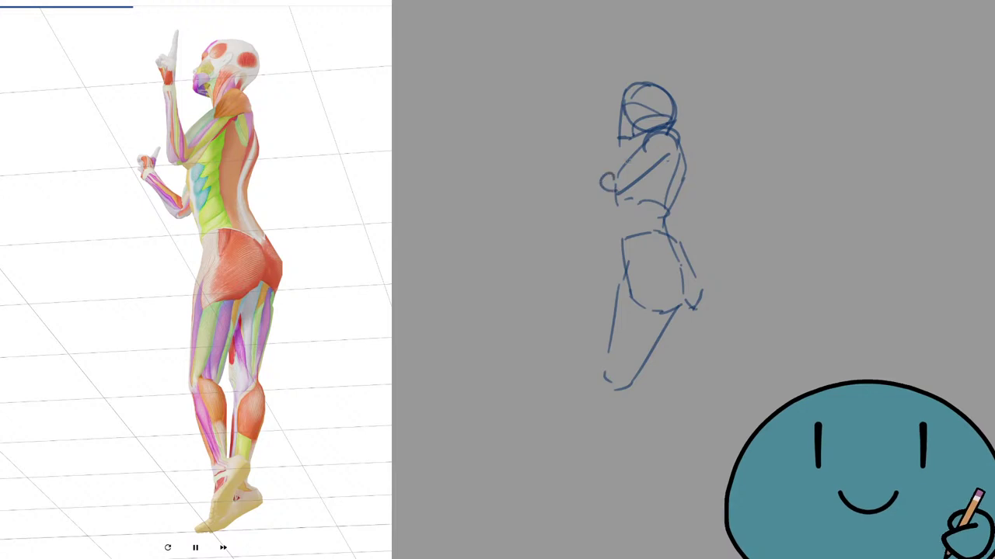
{"action": "mouse_move", "coordinate": [648, 139]}
{"action": "left_mouse_down"}
{"action": "mouse_move", "coordinate": [607, 174]}
{"action": "mouse_move", "coordinate": [634, 160]}
{"action": "mouse_move", "coordinate": [617, 182]}
{"action": "mouse_move", "coordinate": [595, 184]}
{"action": "left_mouse_up"}
{"action": "left_click_drag", "start_coordinate": [580, 100], "coordinate": [611, 181]}
{"action": "key", "text": "ctrl+z"}
{"action": "mouse_move", "coordinate": [596, 106]}
{"action": "left_mouse_down"}
{"action": "mouse_move", "coordinate": [618, 171]}
{"action": "mouse_move", "coordinate": [599, 182]}
{"action": "mouse_move", "coordinate": [590, 98]}
{"action": "mouse_move", "coordinate": [580, 117]}
{"action": "mouse_move", "coordinate": [581, 80]}
{"action": "mouse_move", "coordinate": [597, 84]}
{"action": "mouse_move", "coordinate": [602, 59]}
{"action": "left_mouse_up"}
{"action": "key", "text": "ctrl+z"}
Step: Sketch the far arm's bent elbow, its forearm angled upward and the blocky hand
{"action": "mouse_move", "coordinate": [617, 203]}
{"action": "left_mouse_down"}
{"action": "mouse_move", "coordinate": [605, 231]}
{"action": "mouse_move", "coordinate": [569, 193]}
{"action": "mouse_move", "coordinate": [576, 181]}
{"action": "mouse_move", "coordinate": [605, 201]}
{"action": "mouse_move", "coordinate": [579, 166]}
{"action": "mouse_move", "coordinate": [556, 172]}
{"action": "left_mouse_up"}
{"action": "key", "text": "ctrl+z"}
{"action": "key", "text": "ctrl+z"}
{"action": "left_click_drag", "start_coordinate": [558, 174], "coordinate": [562, 193]}
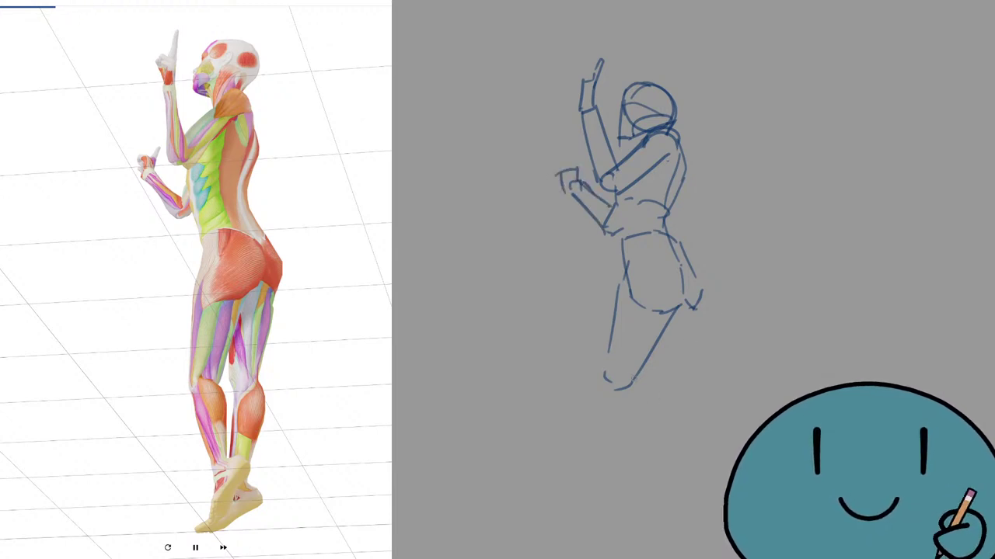
Step: Sketch the front leg's knee and calf down to the ankle, and the outer edge of the rear thigh
{"action": "mouse_move", "coordinate": [621, 376]}
{"action": "left_mouse_down"}
{"action": "mouse_move", "coordinate": [654, 466]}
{"action": "mouse_move", "coordinate": [623, 394]}
{"action": "mouse_move", "coordinate": [661, 403]}
{"action": "mouse_move", "coordinate": [669, 460]}
{"action": "mouse_move", "coordinate": [656, 466]}
{"action": "mouse_move", "coordinate": [662, 475]}
{"action": "mouse_move", "coordinate": [603, 380]}
{"action": "mouse_move", "coordinate": [617, 390]}
{"action": "left_mouse_up"}
{"action": "mouse_move", "coordinate": [694, 309]}
{"action": "left_mouse_down"}
{"action": "mouse_move", "coordinate": [683, 413]}
{"action": "mouse_move", "coordinate": [683, 401]}
{"action": "left_mouse_up"}
{"action": "key", "text": "ctrl+z"}
{"action": "mouse_move", "coordinate": [611, 384]}
{"action": "left_mouse_down"}
{"action": "mouse_move", "coordinate": [661, 482]}
{"action": "mouse_move", "coordinate": [675, 466]}
{"action": "mouse_move", "coordinate": [643, 436]}
{"action": "mouse_move", "coordinate": [663, 468]}
{"action": "left_mouse_up"}
{"action": "key", "text": "ctrl+z"}
{"action": "key", "text": "e"}
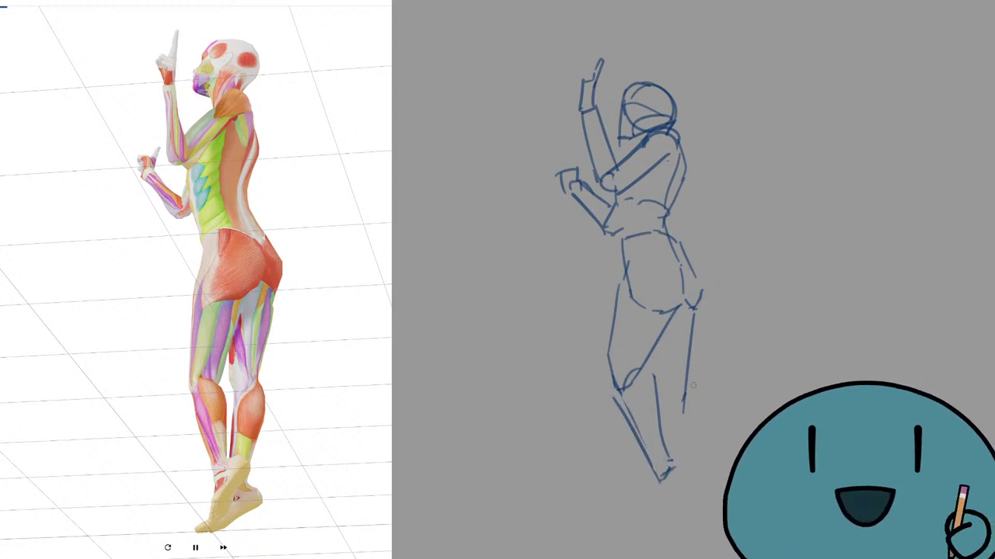
{"action": "left_click_drag", "start_coordinate": [657, 357], "coordinate": [661, 393]}
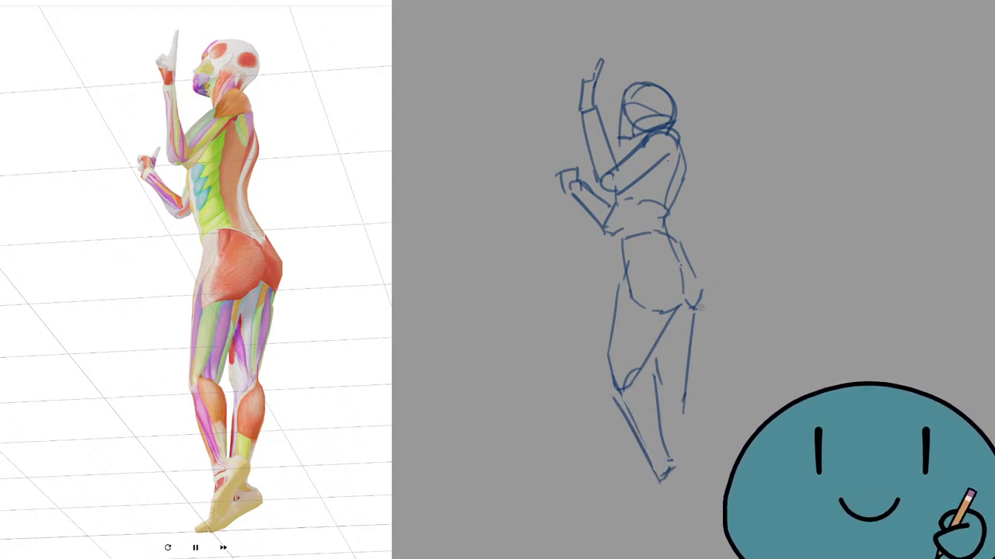
Step: Sketch the rear leg's thigh and calf contours down to the ankle and add its foot
{"action": "mouse_move", "coordinate": [702, 306]}
{"action": "left_mouse_down"}
{"action": "mouse_move", "coordinate": [685, 400]}
{"action": "mouse_move", "coordinate": [696, 418]}
{"action": "mouse_move", "coordinate": [684, 500]}
{"action": "left_mouse_up"}
{"action": "key", "text": "ctrl+z"}
{"action": "key", "text": "ctrl+z"}
{"action": "left_click_drag", "start_coordinate": [696, 418], "coordinate": [683, 505]}
{"action": "left_click", "coordinate": [673, 498]}
{"action": "left_click_drag", "start_coordinate": [657, 389], "coordinate": [665, 445]}
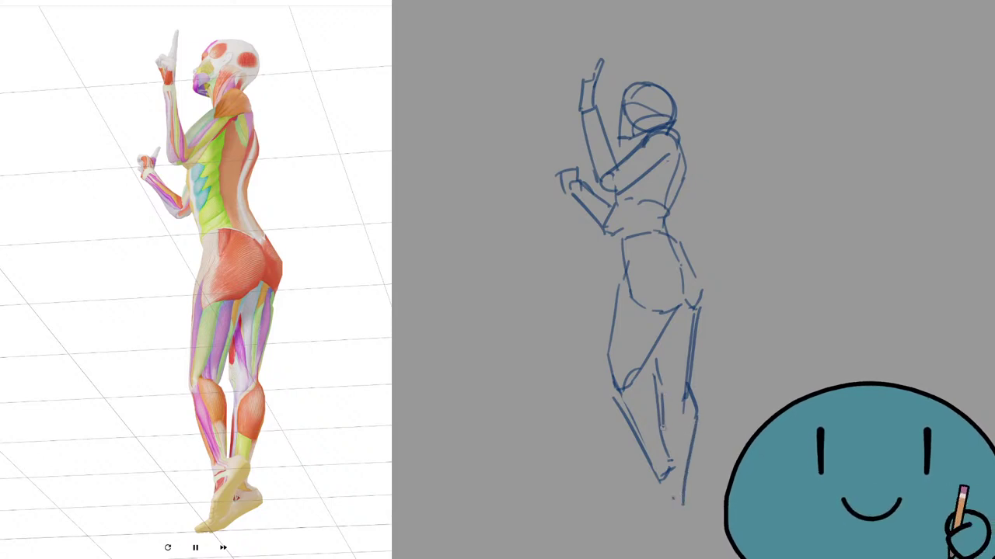
{"action": "mouse_move", "coordinate": [683, 493]}
{"action": "left_mouse_down"}
{"action": "mouse_move", "coordinate": [673, 519]}
{"action": "mouse_move", "coordinate": [658, 525]}
{"action": "left_mouse_up"}
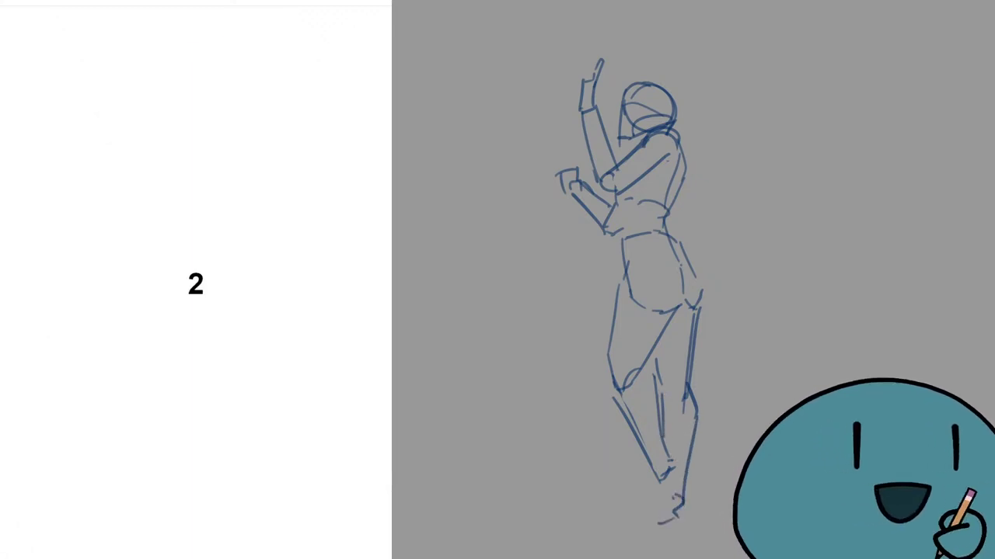
Step: Clear the canvas and sketch a circle for the head of the jumping pose
{"action": "key", "text": "Delete"}
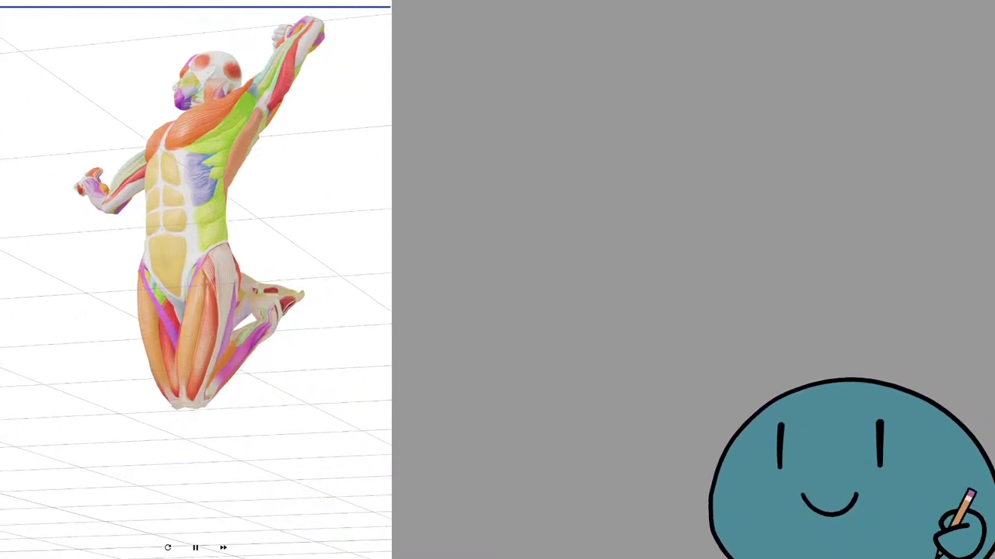
{"action": "mouse_move", "coordinate": [666, 298]}
{"action": "left_mouse_down"}
{"action": "mouse_move", "coordinate": [630, 319]}
{"action": "mouse_move", "coordinate": [500, 285]}
{"action": "left_mouse_up"}
{"action": "key", "text": "ctrl+z"}
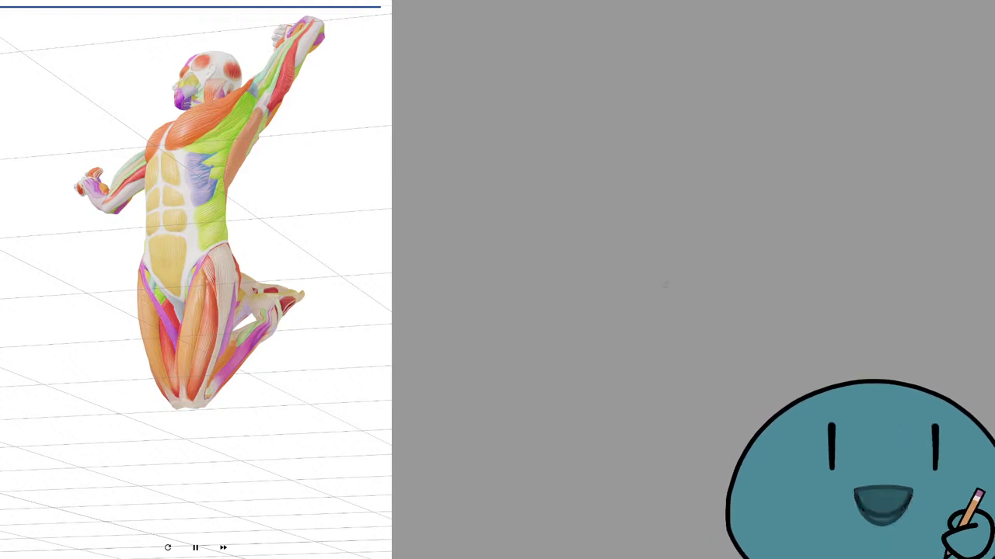
{"action": "mouse_move", "coordinate": [619, 82]}
{"action": "left_mouse_down"}
{"action": "mouse_move", "coordinate": [606, 125]}
{"action": "mouse_move", "coordinate": [662, 97]}
{"action": "mouse_move", "coordinate": [598, 94]}
{"action": "mouse_move", "coordinate": [622, 70]}
{"action": "mouse_move", "coordinate": [609, 67]}
{"action": "mouse_move", "coordinate": [610, 78]}
{"action": "mouse_move", "coordinate": [625, 65]}
{"action": "mouse_move", "coordinate": [603, 90]}
{"action": "mouse_move", "coordinate": [605, 74]}
{"action": "mouse_move", "coordinate": [592, 119]}
{"action": "left_mouse_up"}
{"action": "key", "text": "ctrl+z"}
{"action": "key", "text": "ctrl+z"}
{"action": "key", "text": "ctrl+z"}
{"action": "key", "text": "ctrl+z"}
{"action": "key", "text": "ctrl+z"}
{"action": "key", "text": "ctrl+z"}
{"action": "key", "text": "ctrl+z"}
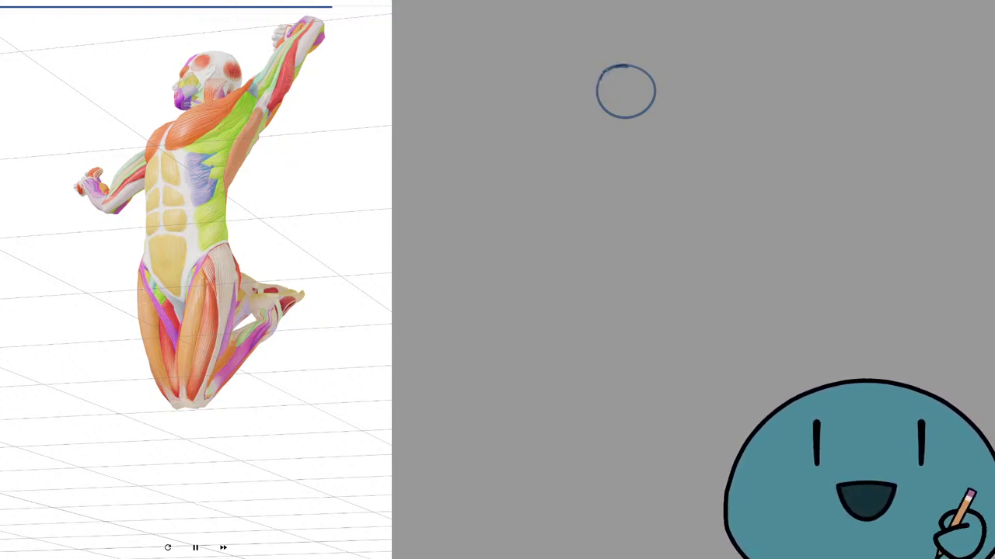
Step: Add the curved eye line, slanted face plane and jaw to the head, and round out the back of the skull
{"action": "key", "text": "ctrl+z"}
{"action": "mouse_move", "coordinate": [604, 74]}
{"action": "left_mouse_down"}
{"action": "mouse_move", "coordinate": [590, 126]}
{"action": "mouse_move", "coordinate": [606, 84]}
{"action": "mouse_move", "coordinate": [651, 86]}
{"action": "mouse_move", "coordinate": [654, 98]}
{"action": "left_mouse_up"}
{"action": "key", "text": "ctrl+z"}
{"action": "key", "text": "ctrl+z"}
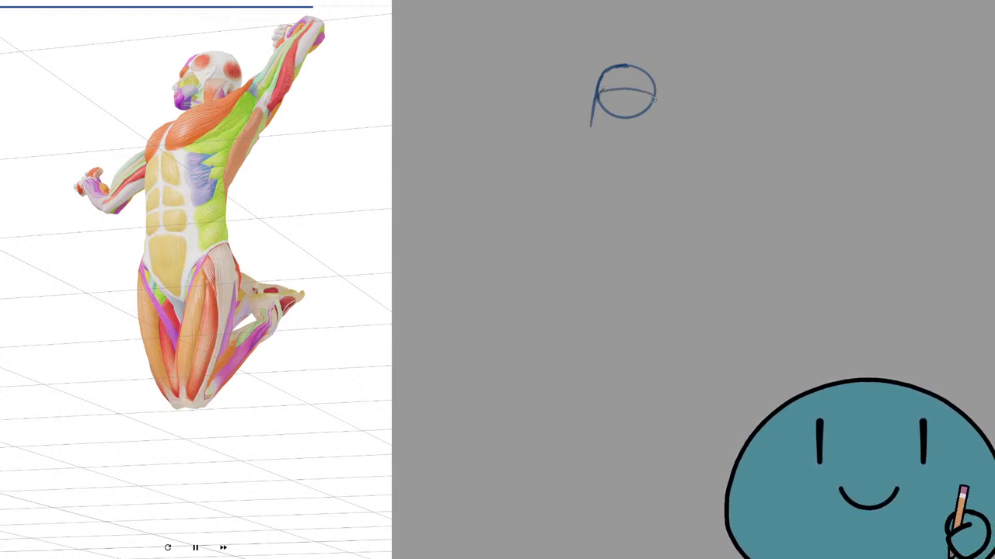
{"action": "mouse_move", "coordinate": [628, 65]}
{"action": "left_mouse_down"}
{"action": "mouse_move", "coordinate": [633, 115]}
{"action": "mouse_move", "coordinate": [644, 104]}
{"action": "mouse_move", "coordinate": [638, 126]}
{"action": "mouse_move", "coordinate": [635, 115]}
{"action": "mouse_move", "coordinate": [657, 101]}
{"action": "mouse_move", "coordinate": [604, 134]}
{"action": "left_mouse_up"}
{"action": "key", "text": "ctrl+z"}
{"action": "key", "text": "ctrl+z"}
{"action": "key", "text": "ctrl+z"}
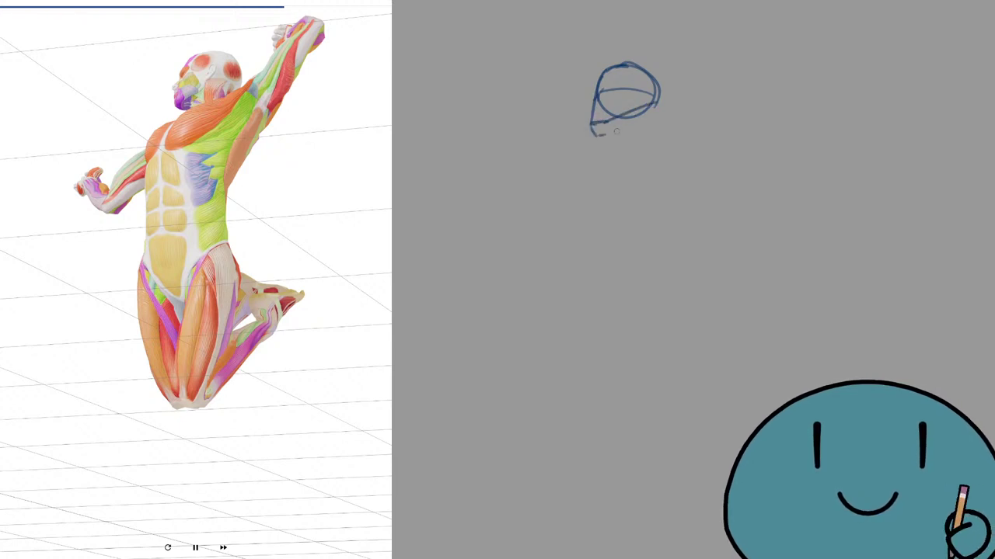
Step: Sketch the neck descending from the skull and jaw, with a slanted shoulder line across its base
{"action": "mouse_move", "coordinate": [656, 99]}
{"action": "left_mouse_down"}
{"action": "mouse_move", "coordinate": [616, 117]}
{"action": "mouse_move", "coordinate": [608, 153]}
{"action": "left_mouse_up"}
{"action": "left_click_drag", "start_coordinate": [655, 111], "coordinate": [640, 153]}
{"action": "key", "text": "ctrl+z"}
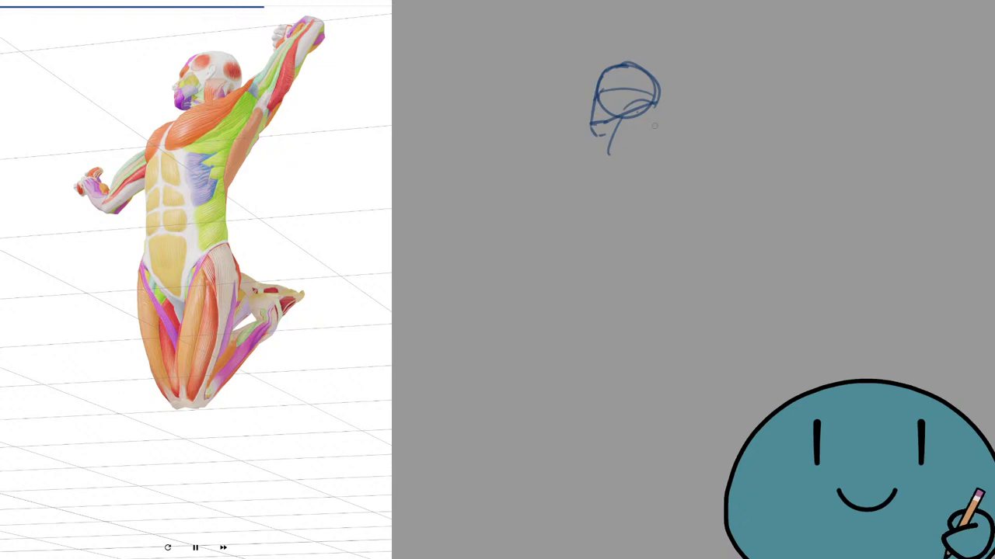
{"action": "key", "text": "ctrl+z"}
{"action": "left_click_drag", "start_coordinate": [657, 116], "coordinate": [649, 145]}
{"action": "key", "text": "ctrl+z"}
{"action": "left_click_drag", "start_coordinate": [659, 89], "coordinate": [648, 130]}
{"action": "mouse_move", "coordinate": [660, 88]}
{"action": "left_mouse_down"}
{"action": "mouse_move", "coordinate": [652, 122]}
{"action": "mouse_move", "coordinate": [613, 149]}
{"action": "left_mouse_up"}
{"action": "mouse_move", "coordinate": [618, 148]}
{"action": "left_mouse_down"}
{"action": "mouse_move", "coordinate": [649, 123]}
{"action": "mouse_move", "coordinate": [620, 158]}
{"action": "mouse_move", "coordinate": [658, 124]}
{"action": "mouse_move", "coordinate": [597, 160]}
{"action": "left_mouse_up"}
{"action": "key", "text": "ctrl+z"}
{"action": "key", "text": "ctrl+z"}
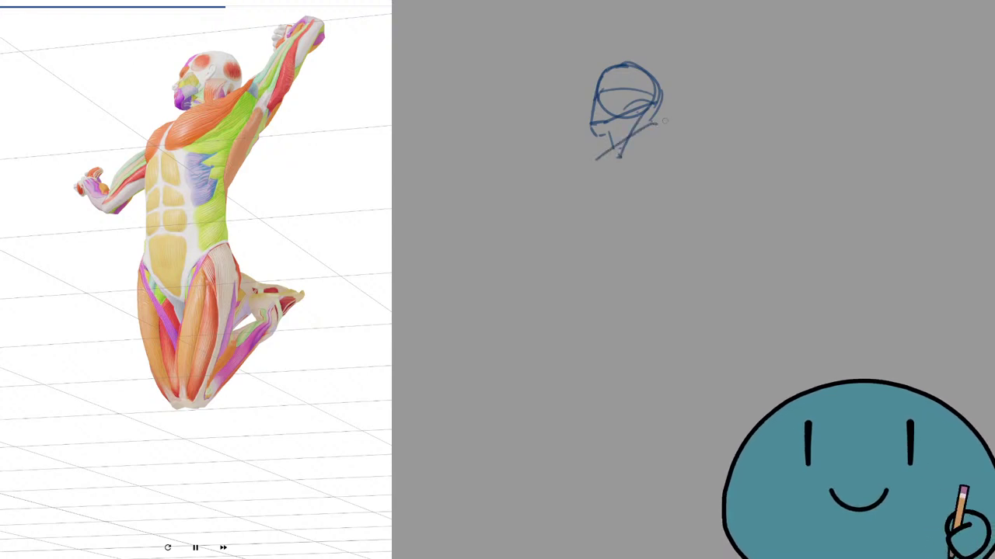
Step: Sketch the near shoulder as a rounded form, the side of the torso below it, and the far shoulder
{"action": "left_click_drag", "start_coordinate": [657, 123], "coordinate": [680, 148]}
{"action": "mouse_move", "coordinate": [656, 122]}
{"action": "left_mouse_down"}
{"action": "mouse_move", "coordinate": [676, 152]}
{"action": "mouse_move", "coordinate": [685, 147]}
{"action": "mouse_move", "coordinate": [649, 132]}
{"action": "mouse_move", "coordinate": [675, 159]}
{"action": "mouse_move", "coordinate": [658, 157]}
{"action": "mouse_move", "coordinate": [644, 209]}
{"action": "left_mouse_up"}
{"action": "key", "text": "ctrl+z"}
{"action": "key", "text": "ctrl+z"}
{"action": "mouse_move", "coordinate": [623, 141]}
{"action": "left_mouse_down"}
{"action": "mouse_move", "coordinate": [584, 166]}
{"action": "mouse_move", "coordinate": [577, 185]}
{"action": "left_mouse_up"}
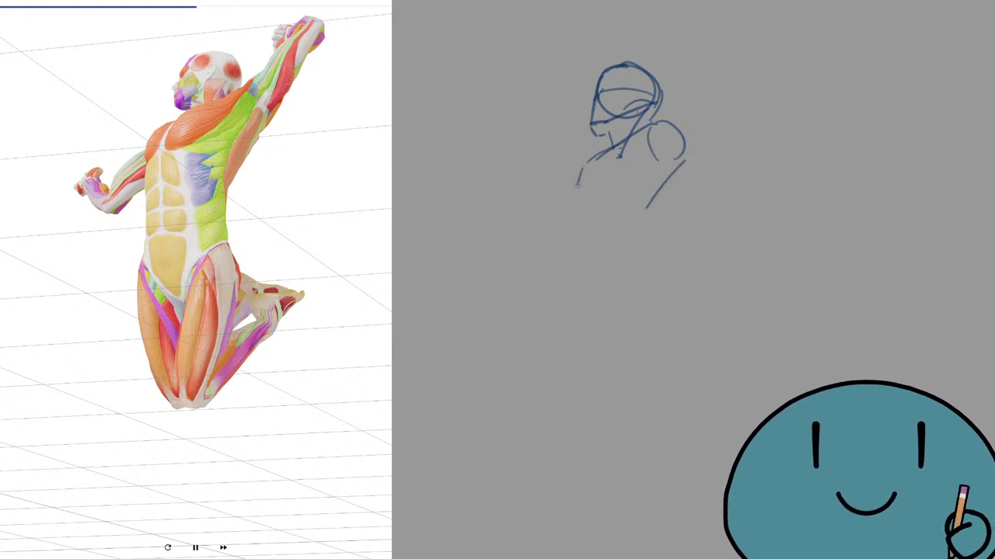
{"action": "key", "text": "ctrl+z"}
{"action": "key", "text": "ctrl+z"}
Step: Sketch the lower edge of the chest between the far shoulder and the near armpit
{"action": "mouse_move", "coordinate": [615, 145]}
{"action": "left_mouse_down"}
{"action": "mouse_move", "coordinate": [581, 161]}
{"action": "mouse_move", "coordinate": [571, 194]}
{"action": "mouse_move", "coordinate": [581, 182]}
{"action": "mouse_move", "coordinate": [573, 178]}
{"action": "mouse_move", "coordinate": [577, 195]}
{"action": "mouse_move", "coordinate": [642, 170]}
{"action": "left_mouse_up"}
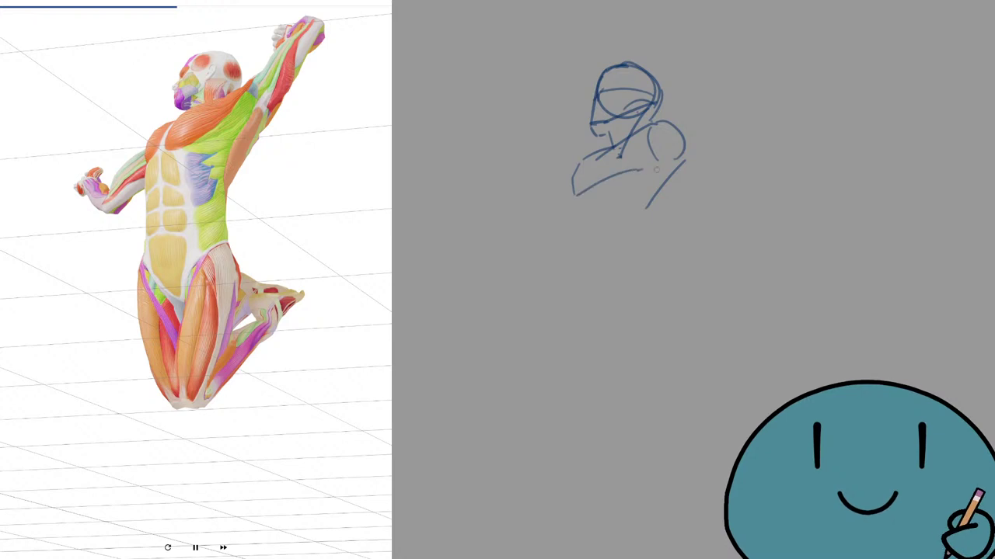
{"action": "key", "text": "ctrl+z"}
{"action": "left_click_drag", "start_coordinate": [571, 192], "coordinate": [646, 174]}
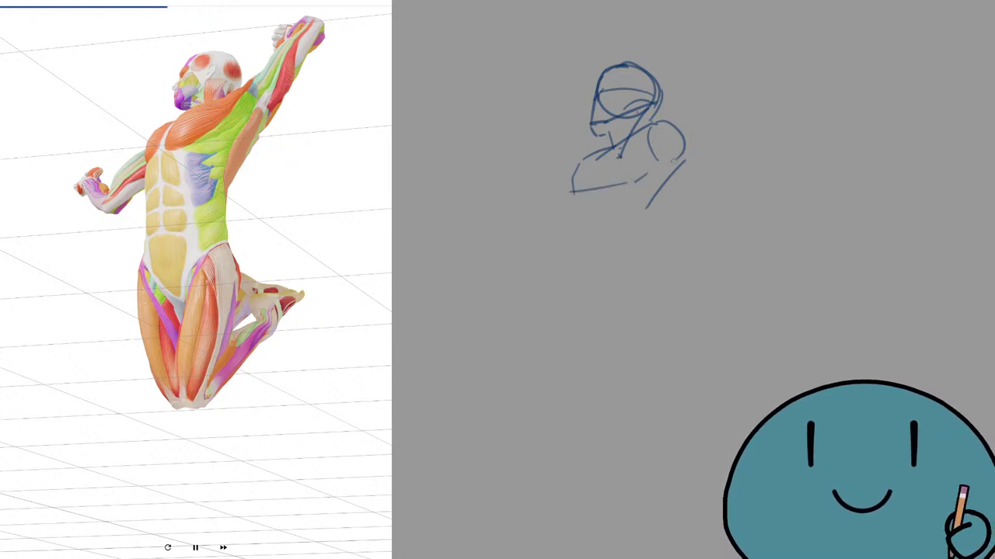
{"action": "key", "text": "ctrl+z"}
{"action": "mouse_move", "coordinate": [657, 129]}
{"action": "left_mouse_down"}
{"action": "mouse_move", "coordinate": [628, 175]}
{"action": "mouse_move", "coordinate": [581, 191]}
{"action": "left_mouse_up"}
{"action": "key", "text": "ctrl+z"}
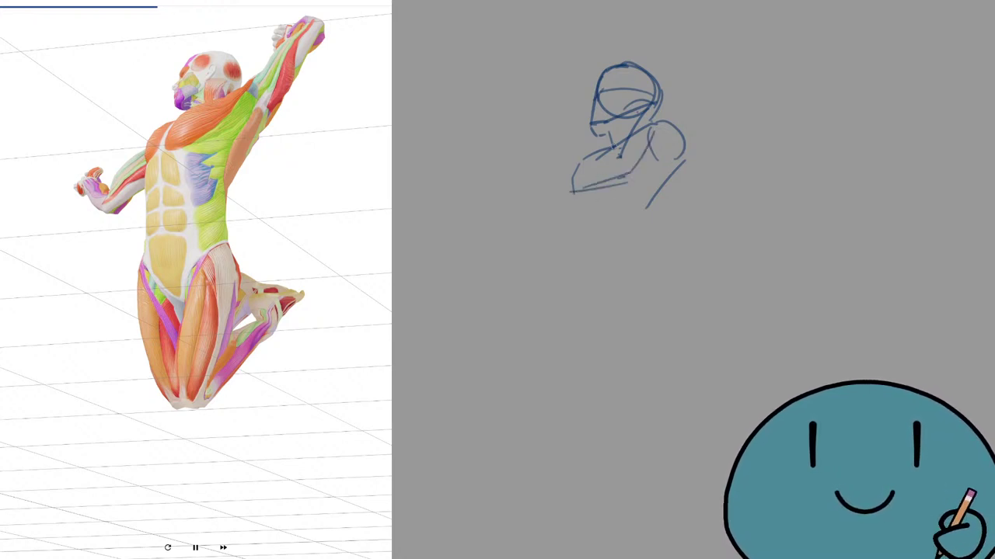
Step: Sketch the chest's centre line and the far side of the torso down toward the waist
{"action": "left_click_drag", "start_coordinate": [611, 146], "coordinate": [591, 197]}
{"action": "key", "text": "ctrl+z"}
{"action": "mouse_move", "coordinate": [600, 152]}
{"action": "left_mouse_down"}
{"action": "mouse_move", "coordinate": [578, 202]}
{"action": "mouse_move", "coordinate": [588, 277]}
{"action": "left_mouse_up"}
{"action": "key", "text": "ctrl+z"}
{"action": "left_click_drag", "start_coordinate": [577, 215], "coordinate": [584, 260]}
{"action": "left_click", "coordinate": [592, 270]}
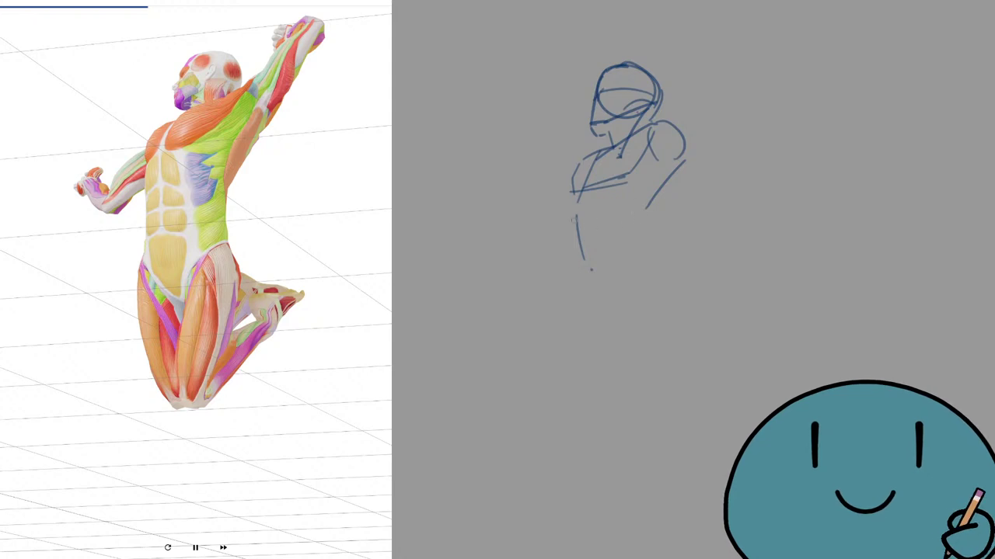
{"action": "mouse_move", "coordinate": [572, 193]}
{"action": "left_mouse_down"}
{"action": "mouse_move", "coordinate": [583, 247]}
{"action": "mouse_move", "coordinate": [644, 226]}
{"action": "left_mouse_up"}
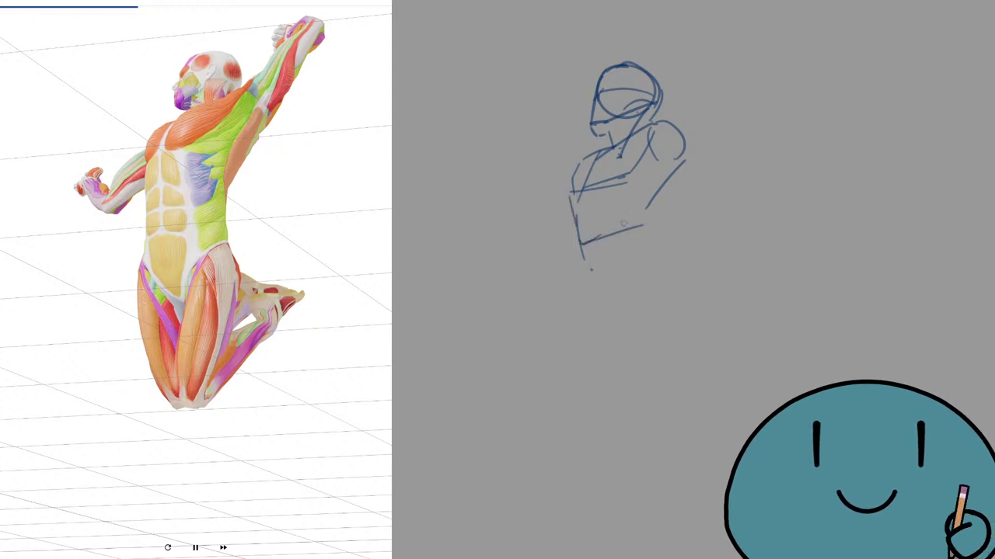
Step: Sketch the curved lower edge of the ribcage from the centre line to the near side
{"action": "key", "text": "ctrl+z"}
{"action": "key", "text": "ctrl+z"}
{"action": "left_click_drag", "start_coordinate": [578, 227], "coordinate": [586, 242]}
{"action": "key", "text": "ctrl+z"}
{"action": "mouse_move", "coordinate": [582, 196]}
{"action": "left_mouse_down"}
{"action": "mouse_move", "coordinate": [578, 239]}
{"action": "mouse_move", "coordinate": [653, 215]}
{"action": "left_mouse_up"}
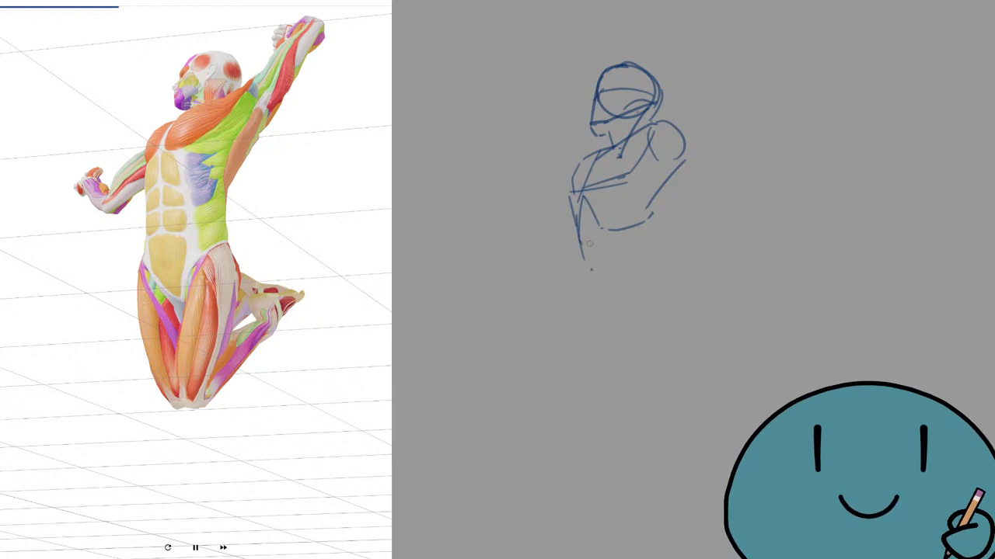
Step: Sketch the abdomen's centre line down to the waist and the upper edge of the pelvis
{"action": "left_click_drag", "start_coordinate": [585, 211], "coordinate": [601, 294]}
{"action": "key", "text": "ctrl+z"}
{"action": "key", "text": "ctrl+z"}
{"action": "mouse_move", "coordinate": [582, 205]}
{"action": "left_mouse_down"}
{"action": "mouse_move", "coordinate": [603, 299]}
{"action": "mouse_move", "coordinate": [625, 259]}
{"action": "mouse_move", "coordinate": [656, 262]}
{"action": "left_mouse_up"}
{"action": "key", "text": "ctrl+z"}
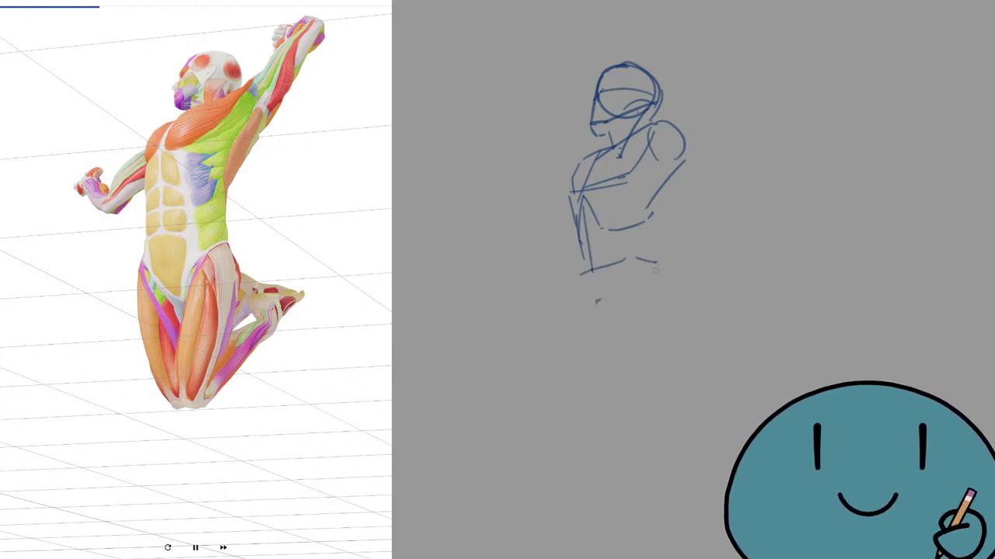
{"action": "key", "text": "ctrl+z"}
{"action": "key", "text": "ctrl+z"}
{"action": "key", "text": "ctrl+z"}
Step: Sketch both sides of the pelvis and the angled crotch line between the hips
{"action": "mouse_move", "coordinate": [583, 272]}
{"action": "left_mouse_down"}
{"action": "mouse_move", "coordinate": [648, 254]}
{"action": "mouse_move", "coordinate": [670, 318]}
{"action": "left_mouse_up"}
{"action": "left_click_drag", "start_coordinate": [578, 275], "coordinate": [584, 331]}
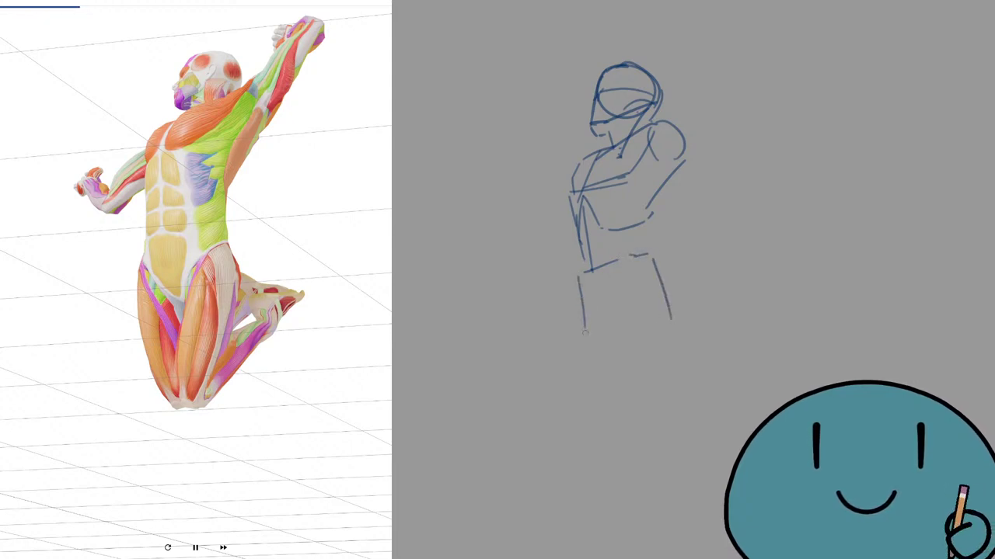
{"action": "left_click_drag", "start_coordinate": [581, 290], "coordinate": [614, 334]}
{"action": "left_click_drag", "start_coordinate": [614, 335], "coordinate": [629, 294]}
{"action": "left_click", "coordinate": [645, 282]}
Step: Sketch the near thigh from the hip down to a rounded knee
{"action": "mouse_move", "coordinate": [630, 258]}
{"action": "left_mouse_down"}
{"action": "mouse_move", "coordinate": [659, 260]}
{"action": "mouse_move", "coordinate": [679, 304]}
{"action": "mouse_move", "coordinate": [645, 423]}
{"action": "left_mouse_up"}
{"action": "key", "text": "ctrl+z"}
{"action": "left_click_drag", "start_coordinate": [684, 329], "coordinate": [620, 412]}
Step: Sketch the far thigh, the near lower leg folded back behind the knee, and both feet
{"action": "mouse_move", "coordinate": [626, 314]}
{"action": "left_mouse_down"}
{"action": "mouse_move", "coordinate": [623, 432]}
{"action": "mouse_move", "coordinate": [648, 438]}
{"action": "mouse_move", "coordinate": [722, 382]}
{"action": "left_mouse_up"}
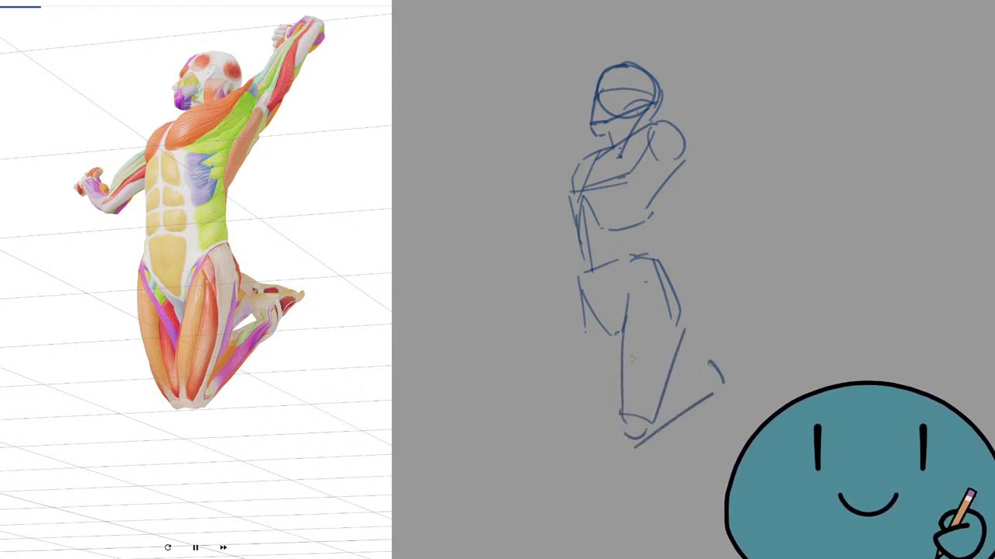
{"action": "mouse_move", "coordinate": [583, 318]}
{"action": "left_mouse_down"}
{"action": "mouse_move", "coordinate": [595, 411]}
{"action": "mouse_move", "coordinate": [614, 427]}
{"action": "left_mouse_up"}
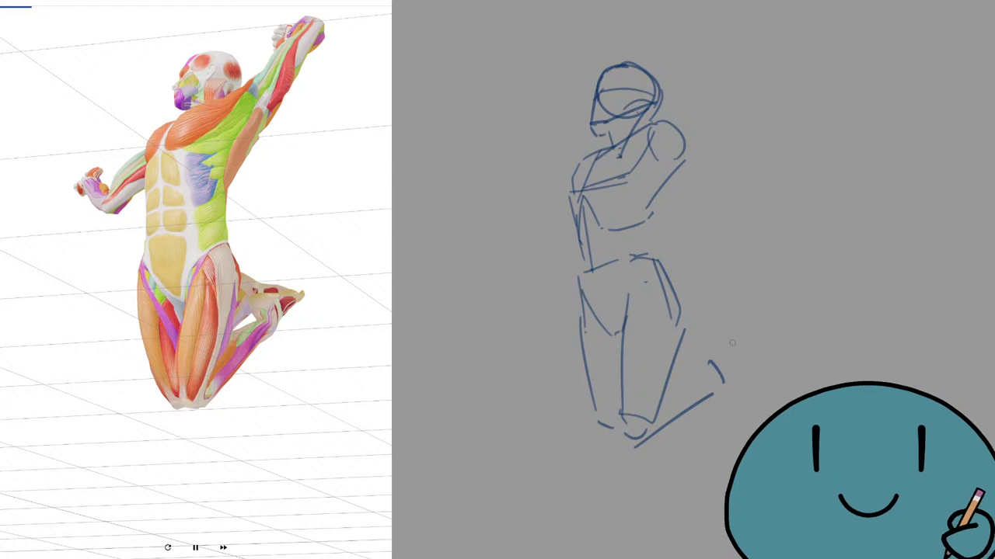
{"action": "mouse_move", "coordinate": [682, 322]}
{"action": "left_mouse_down"}
{"action": "mouse_move", "coordinate": [709, 350]}
{"action": "mouse_move", "coordinate": [738, 343]}
{"action": "mouse_move", "coordinate": [744, 382]}
{"action": "mouse_move", "coordinate": [768, 386]}
{"action": "left_mouse_up"}
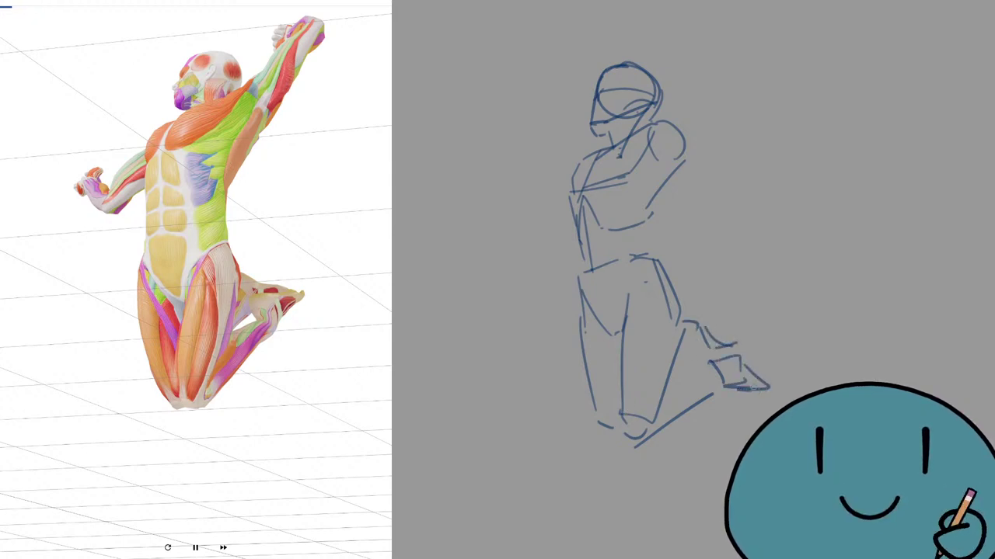
{"action": "left_click_drag", "start_coordinate": [668, 381], "coordinate": [710, 362]}
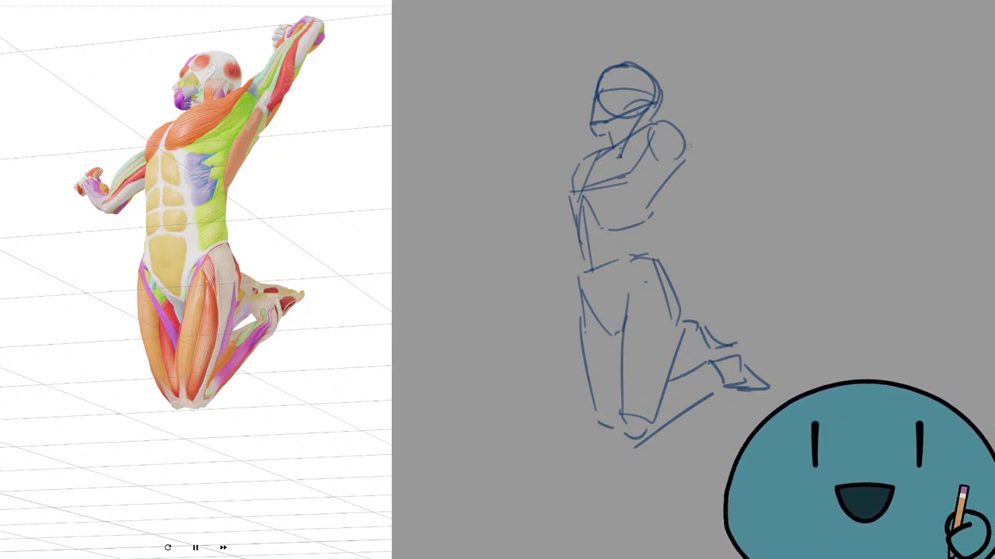
Step: Sketch the near arm raised past the head and the far upper arm extending outward from the shoulder
{"action": "key", "text": "ctrl+z"}
{"action": "mouse_move", "coordinate": [683, 161]}
{"action": "left_mouse_down"}
{"action": "mouse_move", "coordinate": [722, 95]}
{"action": "mouse_move", "coordinate": [711, 95]}
{"action": "mouse_move", "coordinate": [718, 82]}
{"action": "mouse_move", "coordinate": [707, 62]}
{"action": "mouse_move", "coordinate": [640, 128]}
{"action": "left_mouse_up"}
{"action": "key", "text": "ctrl+z"}
{"action": "key", "text": "ctrl+z"}
{"action": "mouse_move", "coordinate": [696, 67]}
{"action": "left_mouse_down"}
{"action": "mouse_move", "coordinate": [642, 141]}
{"action": "mouse_move", "coordinate": [694, 56]}
{"action": "left_mouse_up"}
{"action": "mouse_move", "coordinate": [595, 155]}
{"action": "left_mouse_down"}
{"action": "mouse_move", "coordinate": [579, 158]}
{"action": "mouse_move", "coordinate": [553, 138]}
{"action": "mouse_move", "coordinate": [565, 196]}
{"action": "left_mouse_up"}
{"action": "key", "text": "ctrl+z"}
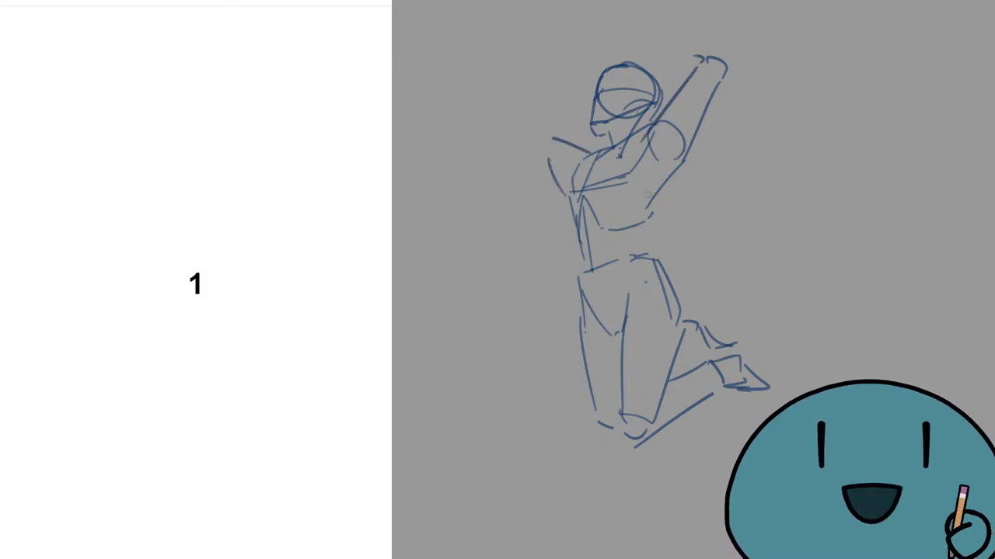
Step: Clear the canvas and return the pose generator to its session settings
{"action": "key", "text": "ctrl+z"}
{"action": "key", "text": "ctrl+z"}
{"action": "key", "text": "Delete"}
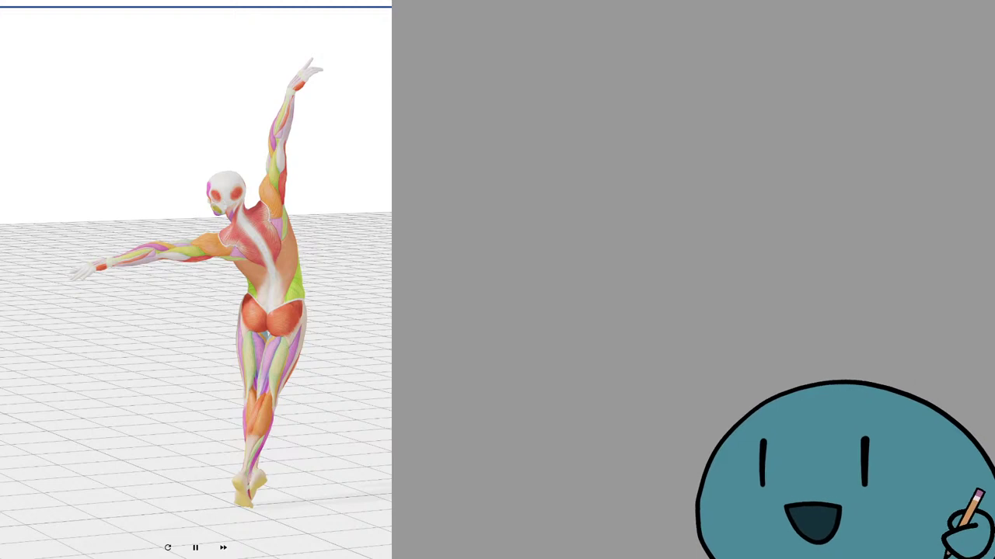
{"action": "left_click", "coordinate": [168, 547]}
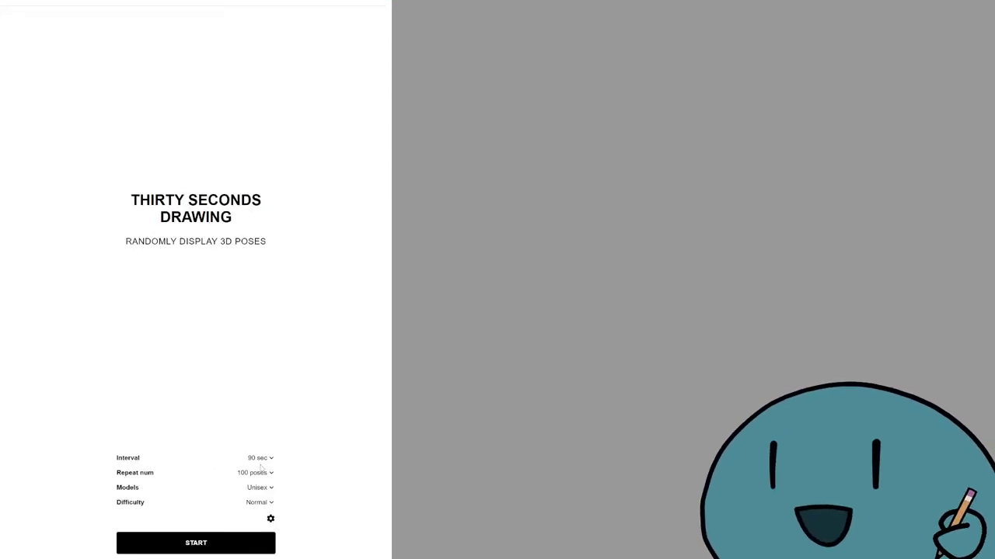
Step: Set the pose interval to 180 sec and start the timed session with 100 unisex poses at normal difficulty
{"action": "left_click", "coordinate": [253, 524]}
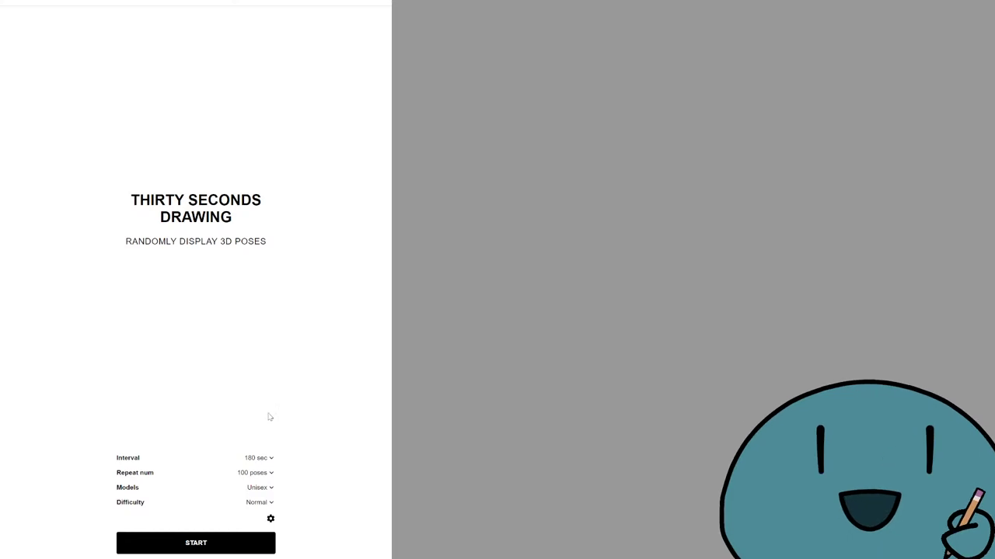
{"action": "left_click", "coordinate": [211, 545]}
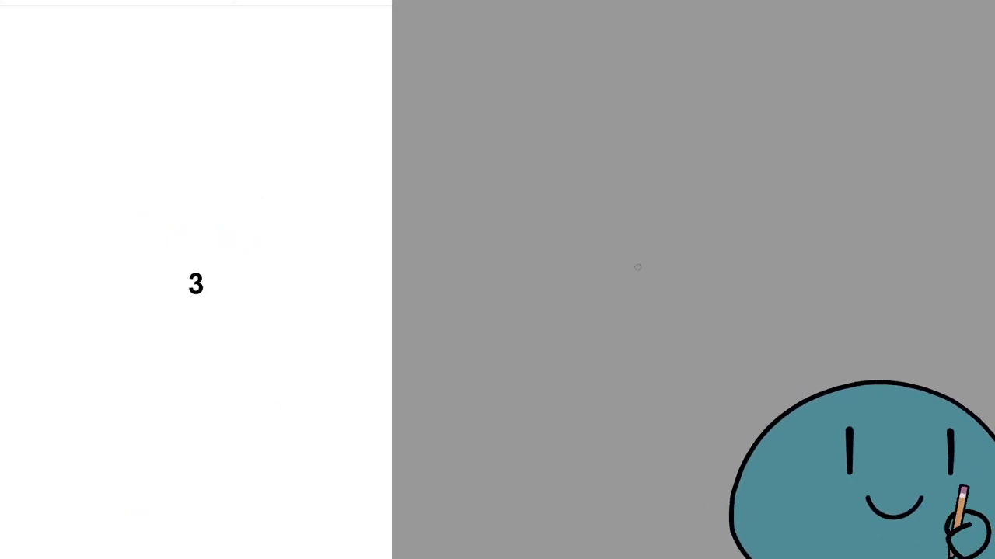
{"action": "left_click_drag", "start_coordinate": [742, 146], "coordinate": [500, 151]}
{"action": "key", "text": "ctrl+z"}
{"action": "left_click_drag", "start_coordinate": [778, 128], "coordinate": [715, 167]}
{"action": "key", "text": "ctrl+z"}
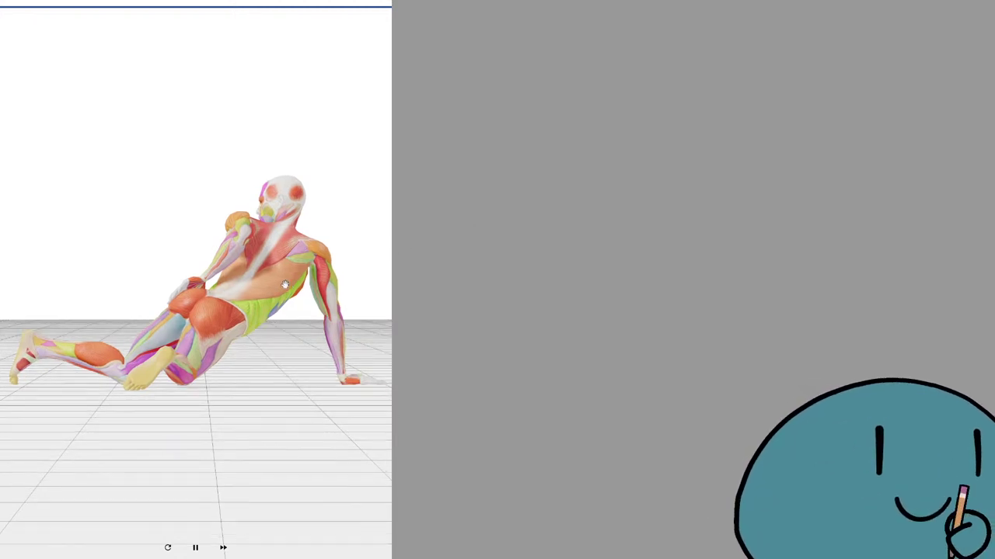
{"action": "left_click_drag", "start_coordinate": [667, 257], "coordinate": [739, 215]}
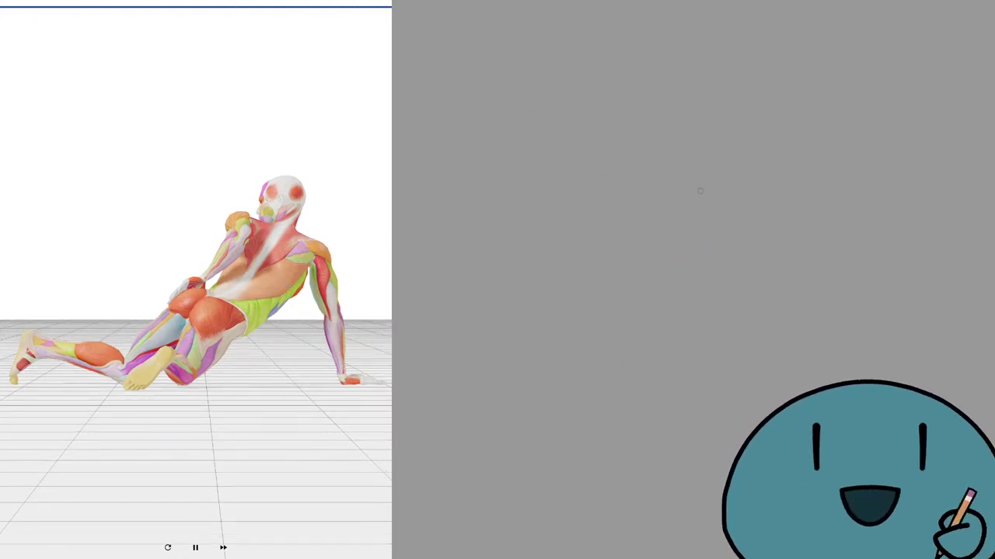
Step: Sketch a circle for the reclining figure's head with a slanting line down its right side
{"action": "mouse_move", "coordinate": [670, 143]}
{"action": "left_mouse_down"}
{"action": "mouse_move", "coordinate": [702, 173]}
{"action": "mouse_move", "coordinate": [678, 171]}
{"action": "mouse_move", "coordinate": [705, 144]}
{"action": "left_mouse_up"}
{"action": "key", "text": "ctrl+z"}
{"action": "key", "text": "ctrl+z"}
{"action": "key", "text": "ctrl+z"}
{"action": "mouse_move", "coordinate": [668, 142]}
{"action": "left_mouse_down"}
{"action": "mouse_move", "coordinate": [692, 143]}
{"action": "mouse_move", "coordinate": [706, 161]}
{"action": "mouse_move", "coordinate": [692, 200]}
{"action": "left_mouse_up"}
{"action": "key", "text": "ctrl+z"}
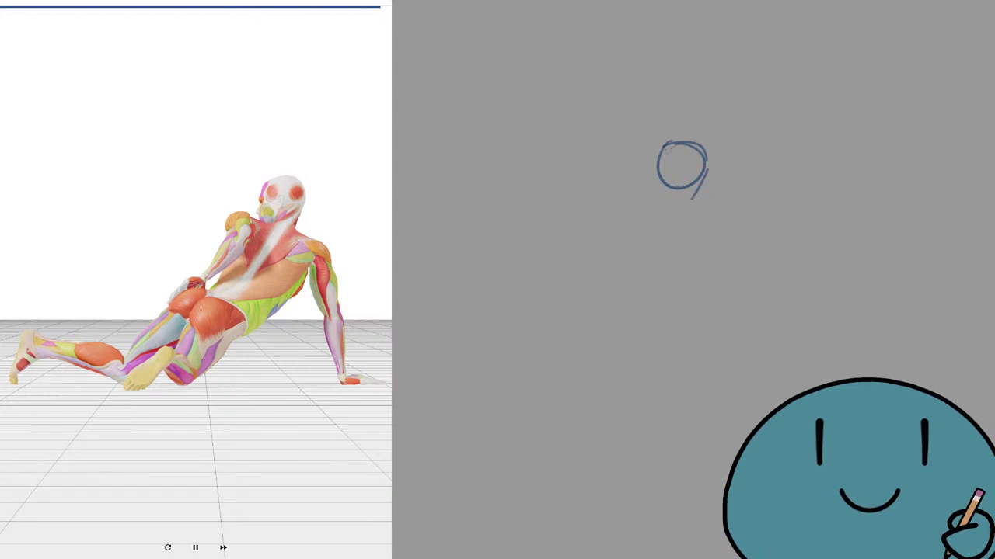
Step: Sketch the left side of the head and a curved guideline across it
{"action": "mouse_move", "coordinate": [683, 142]}
{"action": "left_mouse_down"}
{"action": "mouse_move", "coordinate": [655, 166]}
{"action": "mouse_move", "coordinate": [665, 159]}
{"action": "mouse_move", "coordinate": [658, 146]}
{"action": "mouse_move", "coordinate": [650, 198]}
{"action": "left_mouse_up"}
{"action": "key", "text": "ctrl+z"}
{"action": "left_click_drag", "start_coordinate": [657, 149], "coordinate": [652, 193]}
{"action": "key", "text": "ctrl+z"}
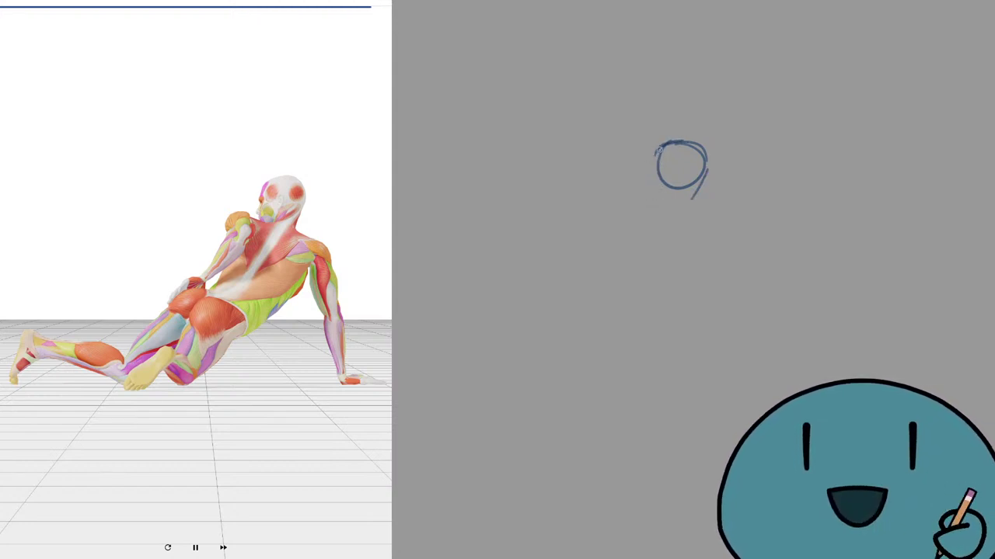
{"action": "mouse_move", "coordinate": [661, 146]}
{"action": "left_mouse_down"}
{"action": "mouse_move", "coordinate": [648, 194]}
{"action": "mouse_move", "coordinate": [651, 176]}
{"action": "mouse_move", "coordinate": [709, 173]}
{"action": "left_mouse_up"}
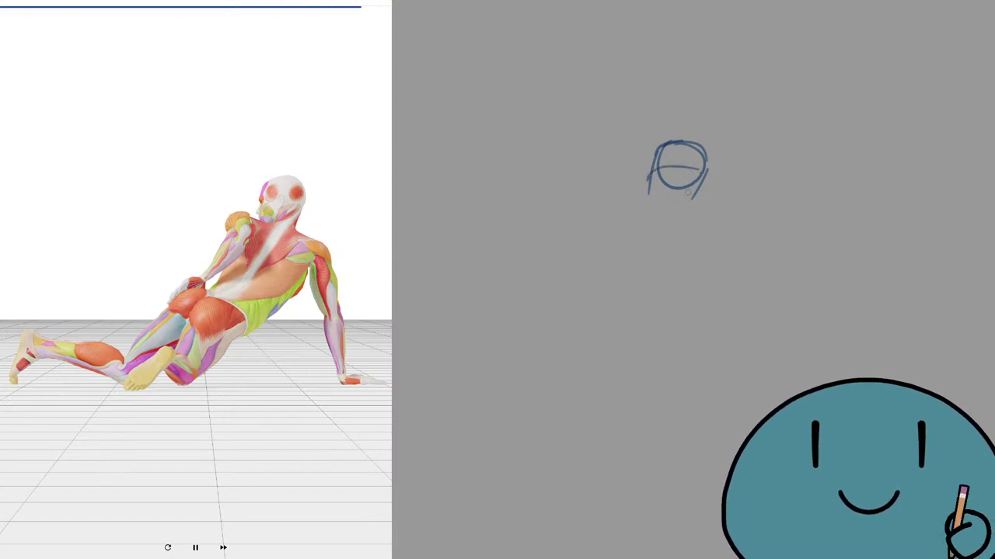
Step: Sketch the neck base and the sloping shoulder line with a rounded shoulder at each end
{"action": "mouse_move", "coordinate": [650, 190]}
{"action": "left_mouse_down"}
{"action": "mouse_move", "coordinate": [705, 190]}
{"action": "mouse_move", "coordinate": [674, 192]}
{"action": "mouse_move", "coordinate": [671, 183]}
{"action": "mouse_move", "coordinate": [687, 184]}
{"action": "mouse_move", "coordinate": [663, 215]}
{"action": "mouse_move", "coordinate": [637, 197]}
{"action": "mouse_move", "coordinate": [611, 196]}
{"action": "mouse_move", "coordinate": [619, 203]}
{"action": "mouse_move", "coordinate": [615, 189]}
{"action": "mouse_move", "coordinate": [605, 206]}
{"action": "mouse_move", "coordinate": [693, 214]}
{"action": "mouse_move", "coordinate": [668, 200]}
{"action": "mouse_move", "coordinate": [711, 219]}
{"action": "left_mouse_up"}
{"action": "key", "text": "ctrl+z"}
{"action": "key", "text": "ctrl+z"}
{"action": "key", "text": "ctrl+z"}
{"action": "mouse_move", "coordinate": [642, 195]}
{"action": "left_mouse_down"}
{"action": "mouse_move", "coordinate": [713, 213]}
{"action": "mouse_move", "coordinate": [728, 223]}
{"action": "mouse_move", "coordinate": [728, 242]}
{"action": "mouse_move", "coordinate": [709, 244]}
{"action": "mouse_move", "coordinate": [724, 220]}
{"action": "mouse_move", "coordinate": [729, 241]}
{"action": "left_mouse_up"}
{"action": "key", "text": "ctrl+z"}
{"action": "key", "text": "ctrl+z"}
{"action": "key", "text": "ctrl+z"}
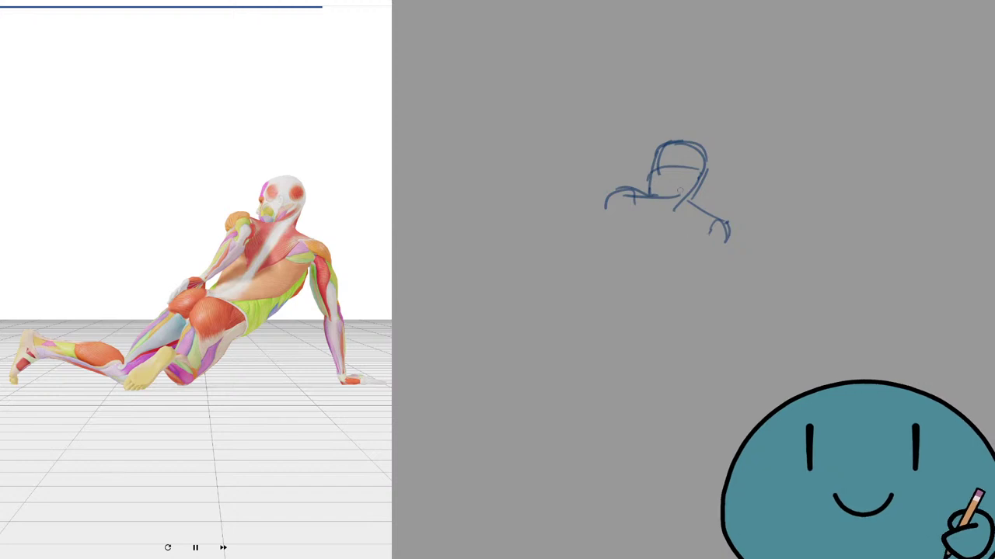
Step: Sketch the back's centre line from the neck down and the right side of the torso
{"action": "mouse_move", "coordinate": [681, 200]}
{"action": "left_mouse_down"}
{"action": "mouse_move", "coordinate": [622, 264]}
{"action": "mouse_move", "coordinate": [604, 247]}
{"action": "mouse_move", "coordinate": [680, 256]}
{"action": "mouse_move", "coordinate": [684, 274]}
{"action": "mouse_move", "coordinate": [697, 272]}
{"action": "mouse_move", "coordinate": [682, 285]}
{"action": "left_mouse_up"}
{"action": "left_click_drag", "start_coordinate": [624, 249], "coordinate": [605, 246]}
{"action": "mouse_move", "coordinate": [682, 255]}
{"action": "left_mouse_down"}
{"action": "mouse_move", "coordinate": [685, 271]}
{"action": "mouse_move", "coordinate": [667, 253]}
{"action": "mouse_move", "coordinate": [684, 268]}
{"action": "mouse_move", "coordinate": [667, 299]}
{"action": "mouse_move", "coordinate": [641, 308]}
{"action": "mouse_move", "coordinate": [643, 300]}
{"action": "left_mouse_up"}
{"action": "key", "text": "ctrl+z"}
{"action": "key", "text": "ctrl+z"}
{"action": "key", "text": "ctrl+z"}
{"action": "key", "text": "ctrl+z"}
Step: Sketch the lower end of the ribcage as a tilted, rounded shape
{"action": "left_click_drag", "start_coordinate": [635, 298], "coordinate": [603, 284]}
{"action": "key", "text": "ctrl+z"}
{"action": "left_click_drag", "start_coordinate": [640, 299], "coordinate": [599, 278]}
{"action": "key", "text": "ctrl+z"}
{"action": "key", "text": "ctrl+z"}
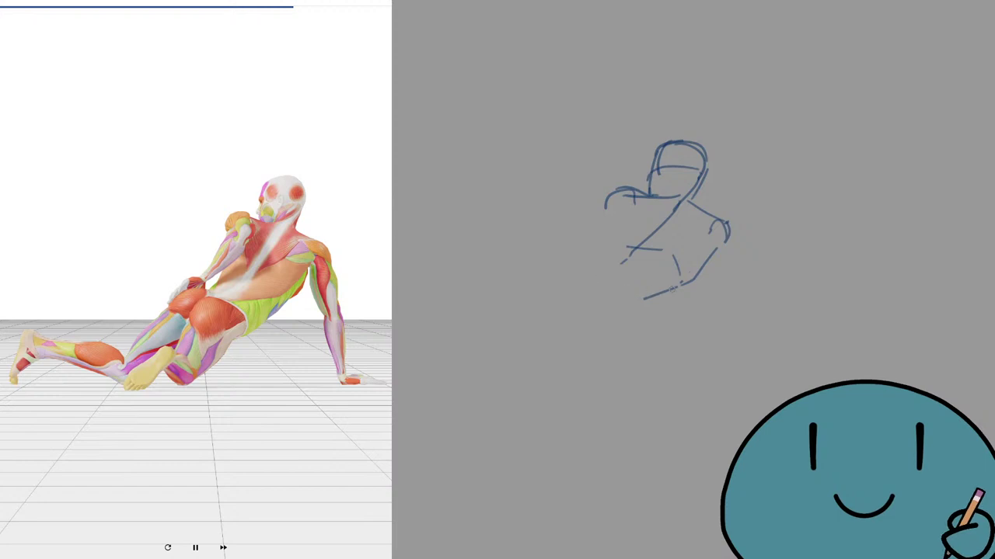
{"action": "mouse_move", "coordinate": [683, 285]}
{"action": "left_mouse_down"}
{"action": "mouse_move", "coordinate": [655, 295]}
{"action": "mouse_move", "coordinate": [601, 276]}
{"action": "mouse_move", "coordinate": [596, 253]}
{"action": "mouse_move", "coordinate": [637, 223]}
{"action": "mouse_move", "coordinate": [620, 206]}
{"action": "mouse_move", "coordinate": [635, 244]}
{"action": "mouse_move", "coordinate": [617, 243]}
{"action": "mouse_move", "coordinate": [676, 255]}
{"action": "mouse_move", "coordinate": [631, 233]}
{"action": "mouse_move", "coordinate": [595, 268]}
{"action": "left_mouse_up"}
{"action": "key", "text": "ctrl+z"}
{"action": "key", "text": "ctrl+z"}
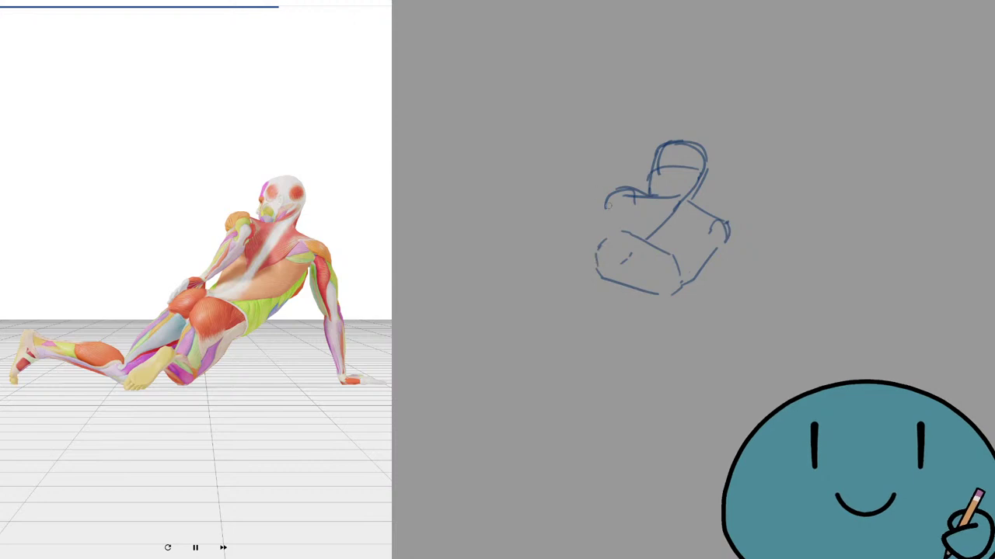
Step: Sketch the torso's left side and a tilted pelvis block overlapping the bottom of the ribcage
{"action": "mouse_move", "coordinate": [607, 211]}
{"action": "left_mouse_down"}
{"action": "mouse_move", "coordinate": [597, 252]}
{"action": "mouse_move", "coordinate": [620, 229]}
{"action": "mouse_move", "coordinate": [637, 238]}
{"action": "mouse_move", "coordinate": [620, 247]}
{"action": "mouse_move", "coordinate": [650, 250]}
{"action": "mouse_move", "coordinate": [655, 274]}
{"action": "mouse_move", "coordinate": [673, 250]}
{"action": "mouse_move", "coordinate": [641, 250]}
{"action": "mouse_move", "coordinate": [672, 217]}
{"action": "mouse_move", "coordinate": [623, 263]}
{"action": "left_mouse_up"}
{"action": "key", "text": "ctrl+z"}
{"action": "mouse_move", "coordinate": [678, 207]}
{"action": "left_mouse_down"}
{"action": "mouse_move", "coordinate": [625, 272]}
{"action": "mouse_move", "coordinate": [638, 261]}
{"action": "mouse_move", "coordinate": [592, 274]}
{"action": "mouse_move", "coordinate": [629, 274]}
{"action": "mouse_move", "coordinate": [655, 293]}
{"action": "mouse_move", "coordinate": [619, 341]}
{"action": "mouse_move", "coordinate": [547, 311]}
{"action": "mouse_move", "coordinate": [547, 277]}
{"action": "left_mouse_up"}
{"action": "key", "text": "ctrl+z"}
{"action": "mouse_move", "coordinate": [545, 286]}
{"action": "left_mouse_down"}
{"action": "mouse_move", "coordinate": [546, 305]}
{"action": "mouse_move", "coordinate": [598, 289]}
{"action": "mouse_move", "coordinate": [630, 300]}
{"action": "mouse_move", "coordinate": [575, 294]}
{"action": "mouse_move", "coordinate": [576, 315]}
{"action": "mouse_move", "coordinate": [598, 340]}
{"action": "left_mouse_up"}
{"action": "key", "text": "ctrl+z"}
{"action": "key", "text": "ctrl+z"}
{"action": "key", "text": "ctrl+z"}
{"action": "key", "text": "ctrl+z"}
{"action": "left_click_drag", "start_coordinate": [607, 270], "coordinate": [584, 281]}
{"action": "left_click_drag", "start_coordinate": [580, 298], "coordinate": [592, 337]}
{"action": "key", "text": "ctrl+z"}
{"action": "key", "text": "ctrl+z"}
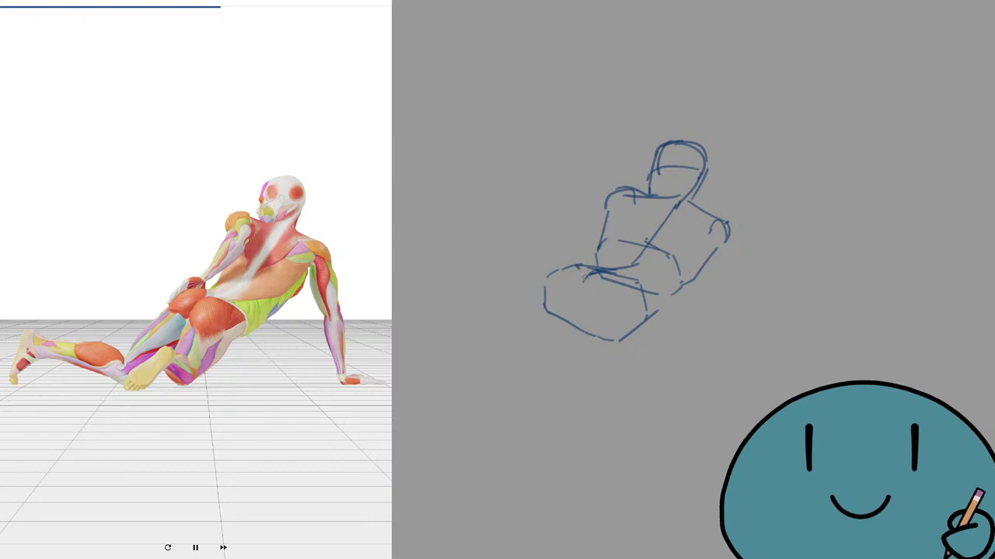
Step: Sketch the near thigh from a rounded hip inside the pelvis, tapering down to a narrow knee
{"action": "mouse_move", "coordinate": [590, 275]}
{"action": "left_mouse_down"}
{"action": "mouse_move", "coordinate": [576, 312]}
{"action": "mouse_move", "coordinate": [582, 328]}
{"action": "mouse_move", "coordinate": [578, 310]}
{"action": "left_mouse_up"}
{"action": "mouse_move", "coordinate": [609, 298]}
{"action": "left_mouse_down"}
{"action": "mouse_move", "coordinate": [636, 333]}
{"action": "mouse_move", "coordinate": [620, 365]}
{"action": "left_mouse_up"}
{"action": "key", "text": "ctrl+z"}
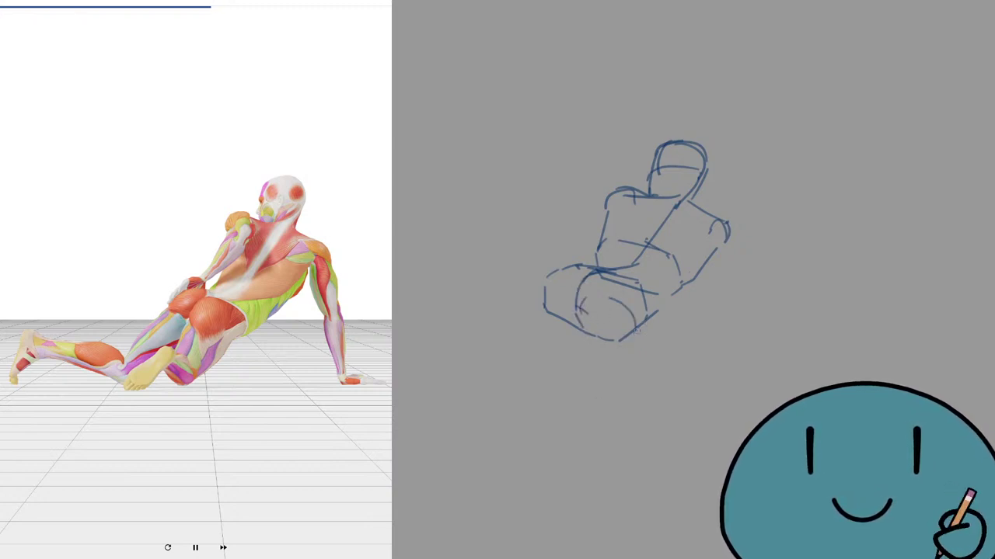
{"action": "left_click_drag", "start_coordinate": [638, 329], "coordinate": [594, 390]}
{"action": "key", "text": "ctrl+z"}
{"action": "left_click_drag", "start_coordinate": [637, 336], "coordinate": [599, 387]}
{"action": "key", "text": "ctrl+z"}
{"action": "left_click_drag", "start_coordinate": [638, 335], "coordinate": [592, 385]}
{"action": "left_click_drag", "start_coordinate": [583, 378], "coordinate": [595, 386]}
{"action": "left_click_drag", "start_coordinate": [576, 312], "coordinate": [582, 375]}
{"action": "key", "text": "ctrl+z"}
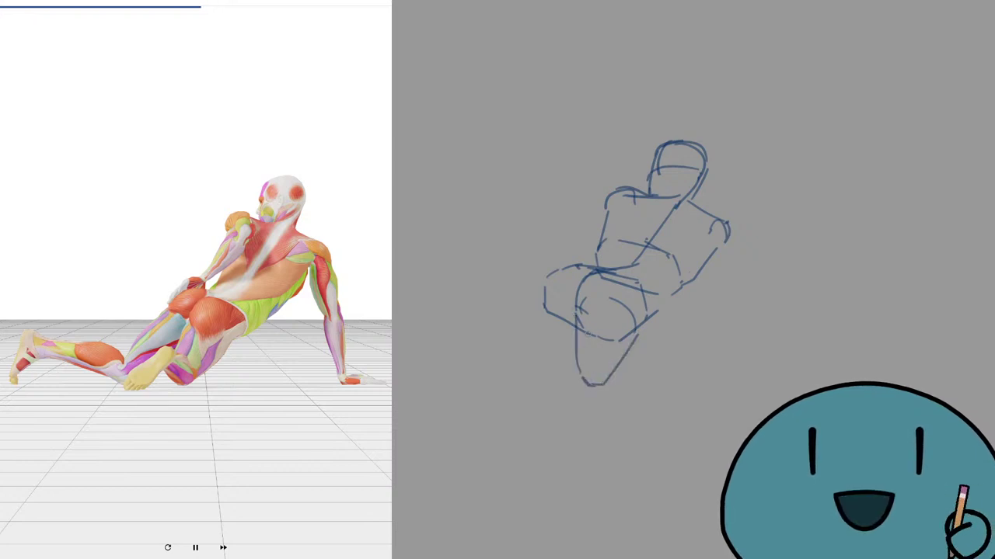
Step: Erase and redraw the near thigh's inner edge, rounding the knee and adding curved contour lines across the thigh
{"action": "key", "text": "e"}
{"action": "mouse_move", "coordinate": [582, 328]}
{"action": "left_mouse_down"}
{"action": "mouse_move", "coordinate": [623, 333]}
{"action": "mouse_move", "coordinate": [575, 376]}
{"action": "left_mouse_up"}
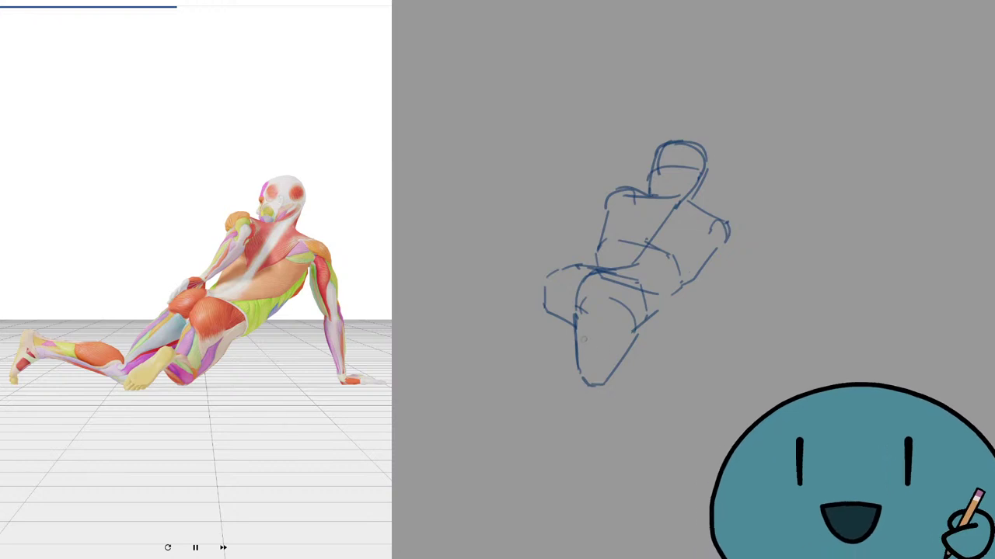
{"action": "mouse_move", "coordinate": [583, 339]}
{"action": "left_mouse_down"}
{"action": "mouse_move", "coordinate": [624, 353]}
{"action": "mouse_move", "coordinate": [578, 360]}
{"action": "mouse_move", "coordinate": [582, 393]}
{"action": "mouse_move", "coordinate": [575, 329]}
{"action": "mouse_move", "coordinate": [577, 386]}
{"action": "left_mouse_up"}
{"action": "key", "text": "ctrl+z"}
{"action": "left_click_drag", "start_coordinate": [575, 317], "coordinate": [571, 366]}
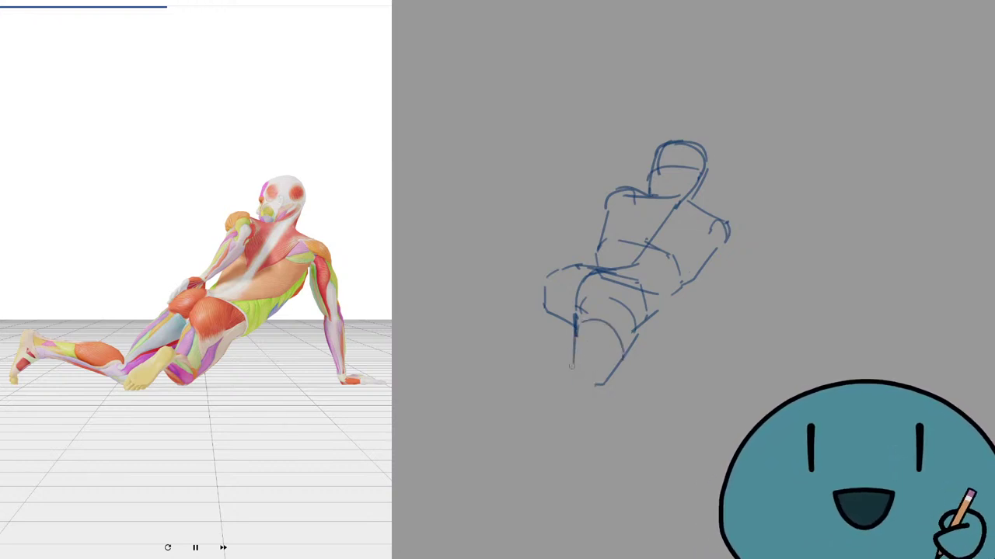
{"action": "mouse_move", "coordinate": [576, 315]}
{"action": "left_mouse_down"}
{"action": "mouse_move", "coordinate": [568, 370]}
{"action": "mouse_move", "coordinate": [590, 389]}
{"action": "left_mouse_up"}
{"action": "mouse_move", "coordinate": [572, 351]}
{"action": "left_mouse_down"}
{"action": "mouse_move", "coordinate": [582, 346]}
{"action": "mouse_move", "coordinate": [613, 371]}
{"action": "mouse_move", "coordinate": [582, 376]}
{"action": "left_mouse_up"}
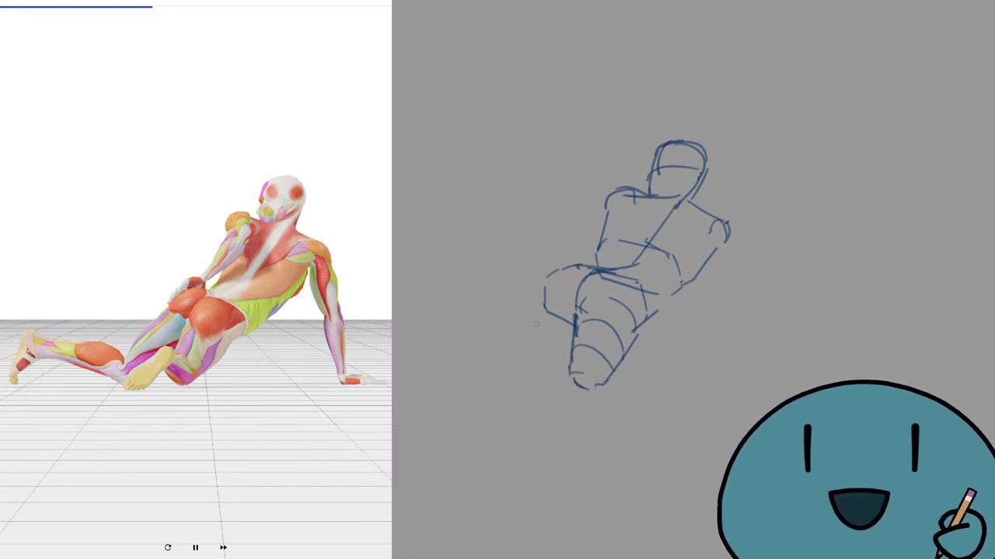
Step: Sketch the far thigh extending from the pelvis down to a rounded knee
{"action": "left_click_drag", "start_coordinate": [573, 347], "coordinate": [515, 375]}
{"action": "key", "text": "ctrl+z"}
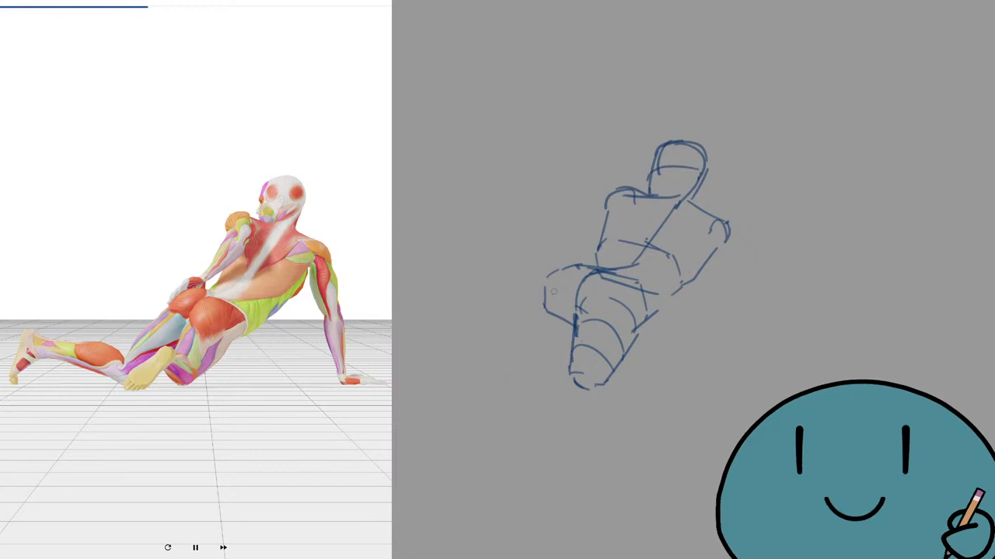
{"action": "left_click_drag", "start_coordinate": [544, 286], "coordinate": [498, 351]}
{"action": "key", "text": "ctrl+z"}
{"action": "mouse_move", "coordinate": [571, 343]}
{"action": "left_mouse_down"}
{"action": "mouse_move", "coordinate": [530, 371]}
{"action": "mouse_move", "coordinate": [502, 374]}
{"action": "mouse_move", "coordinate": [491, 362]}
{"action": "left_mouse_up"}
{"action": "key", "text": "ctrl+z"}
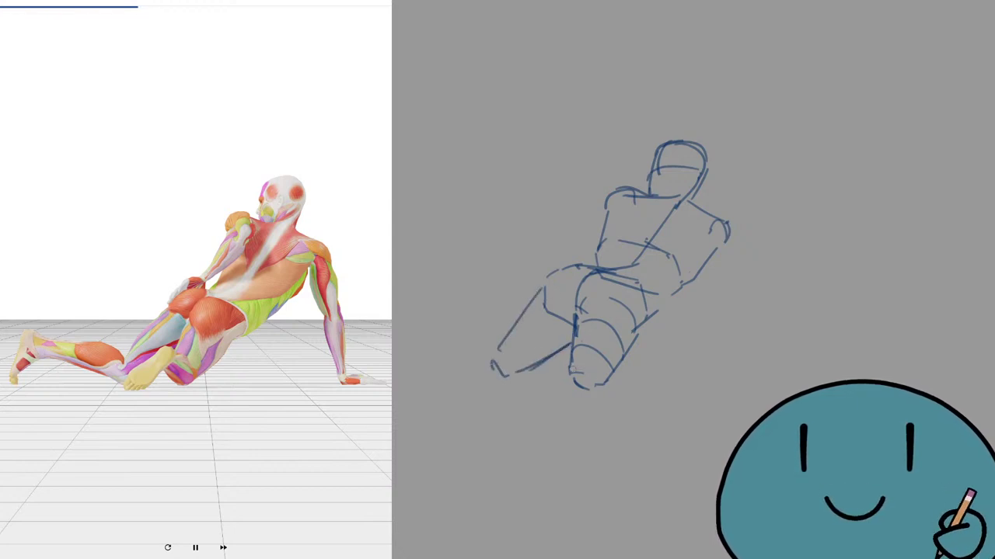
Step: Sketch the near foot folded in front of the knees and add curved contours around the near knee
{"action": "mouse_move", "coordinate": [572, 366]}
{"action": "left_mouse_down"}
{"action": "mouse_move", "coordinate": [580, 355]}
{"action": "mouse_move", "coordinate": [604, 376]}
{"action": "mouse_move", "coordinate": [571, 358]}
{"action": "mouse_move", "coordinate": [603, 384]}
{"action": "mouse_move", "coordinate": [592, 391]}
{"action": "left_mouse_up"}
{"action": "key", "text": "ctrl+z"}
{"action": "mouse_move", "coordinate": [573, 351]}
{"action": "left_mouse_down"}
{"action": "mouse_move", "coordinate": [565, 370]}
{"action": "mouse_move", "coordinate": [551, 342]}
{"action": "left_mouse_up"}
{"action": "key", "text": "ctrl+z"}
{"action": "mouse_move", "coordinate": [546, 349]}
{"action": "left_mouse_down"}
{"action": "mouse_move", "coordinate": [556, 341]}
{"action": "mouse_move", "coordinate": [567, 364]}
{"action": "mouse_move", "coordinate": [542, 357]}
{"action": "mouse_move", "coordinate": [567, 358]}
{"action": "mouse_move", "coordinate": [550, 356]}
{"action": "mouse_move", "coordinate": [569, 345]}
{"action": "mouse_move", "coordinate": [513, 386]}
{"action": "left_mouse_up"}
{"action": "key", "text": "ctrl+z"}
{"action": "key", "text": "ctrl+z"}
{"action": "key", "text": "ctrl+z"}
{"action": "key", "text": "ctrl+z"}
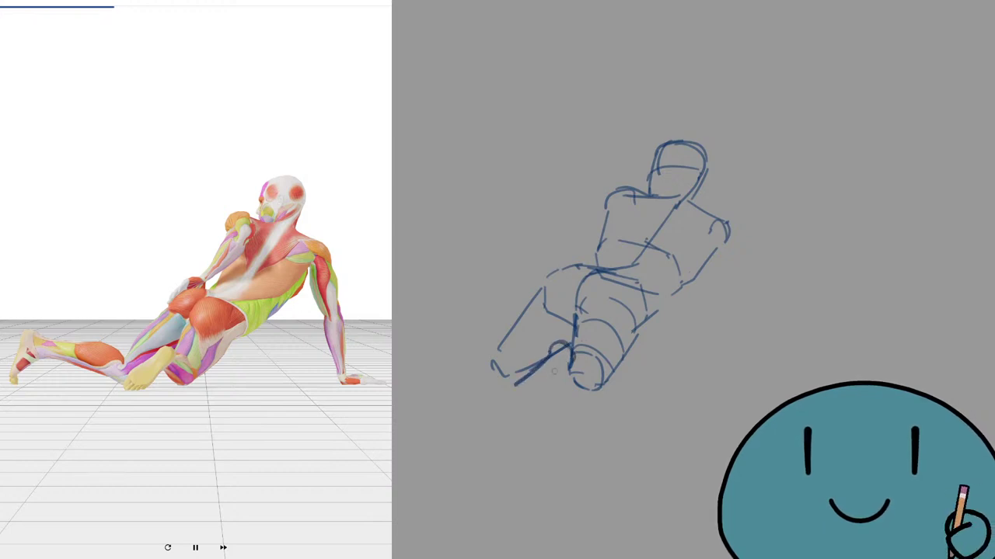
{"action": "mouse_move", "coordinate": [566, 365]}
{"action": "left_mouse_down"}
{"action": "mouse_move", "coordinate": [550, 394]}
{"action": "mouse_move", "coordinate": [514, 392]}
{"action": "mouse_move", "coordinate": [601, 389]}
{"action": "mouse_move", "coordinate": [571, 386]}
{"action": "mouse_move", "coordinate": [578, 391]}
{"action": "left_mouse_up"}
{"action": "key", "text": "ctrl+z"}
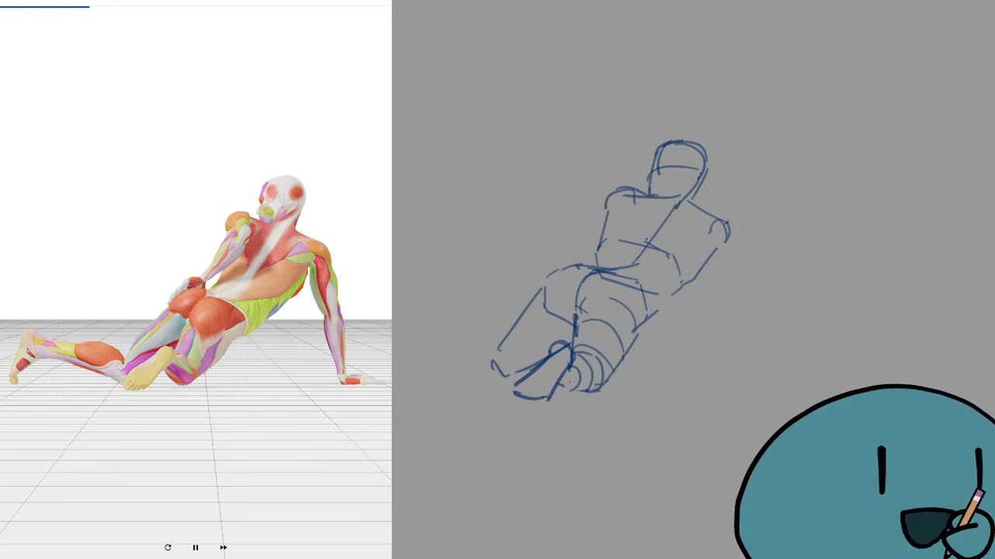
{"action": "left_click_drag", "start_coordinate": [553, 355], "coordinate": [566, 352]}
Step: Transform the sketch by moving the whole figure slightly to the right
{"action": "key", "text": "ctrl+t"}
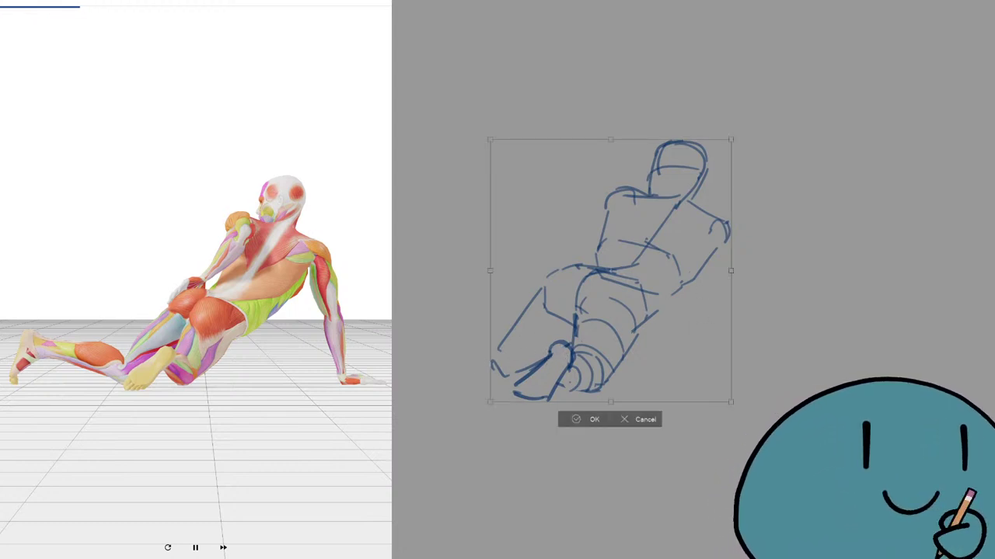
{"action": "left_click_drag", "start_coordinate": [643, 373], "coordinate": [673, 374]}
{"action": "key", "text": "Return"}
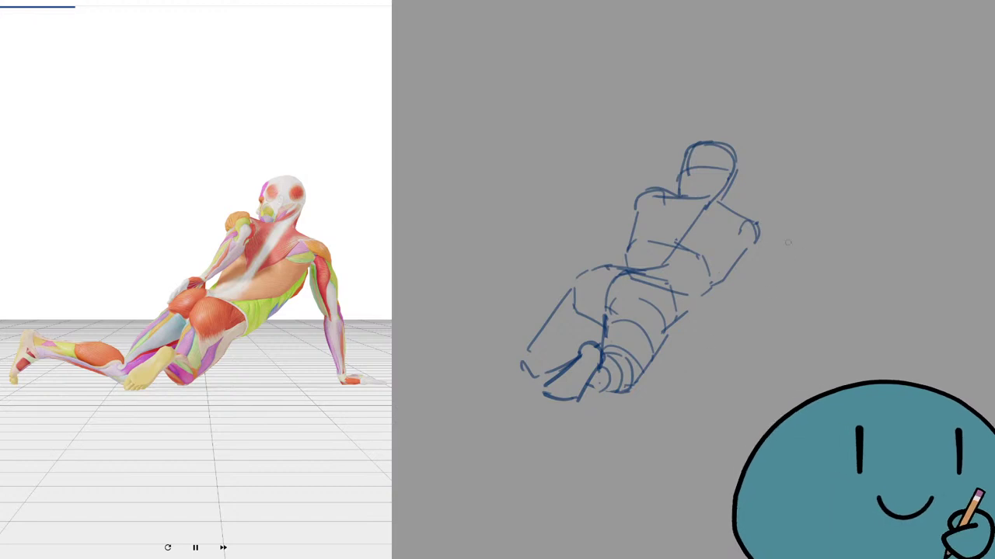
Step: Rework the right shoulder and sketch the upper arm hanging down from it to a rounded elbow
{"action": "left_click_drag", "start_coordinate": [756, 227], "coordinate": [776, 288]}
{"action": "key", "text": "ctrl+z"}
{"action": "key", "text": "ctrl+z"}
{"action": "mouse_move", "coordinate": [732, 214]}
{"action": "left_mouse_down"}
{"action": "mouse_move", "coordinate": [763, 239]}
{"action": "mouse_move", "coordinate": [721, 281]}
{"action": "left_mouse_up"}
{"action": "left_click_drag", "start_coordinate": [740, 242], "coordinate": [722, 284]}
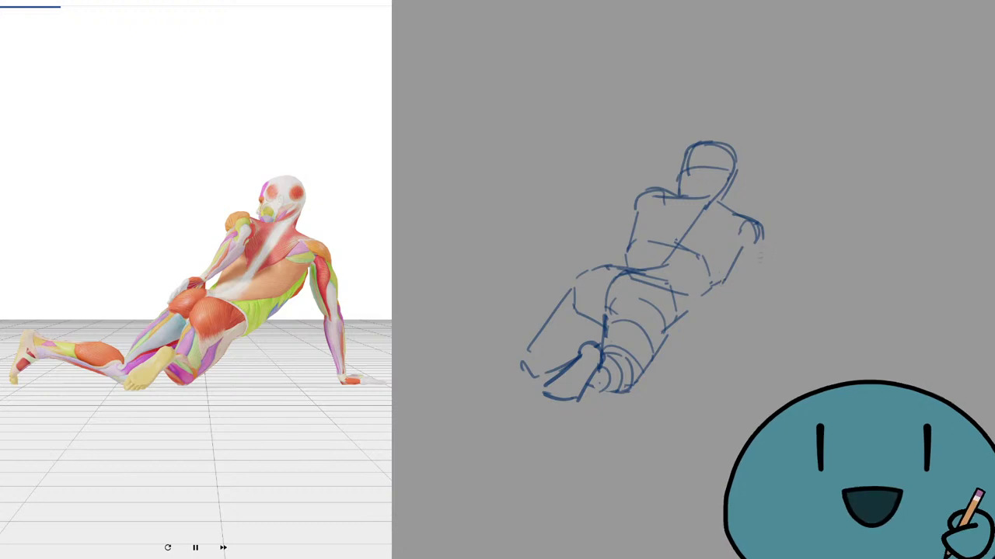
{"action": "mouse_move", "coordinate": [763, 228]}
{"action": "left_mouse_down"}
{"action": "mouse_move", "coordinate": [776, 302]}
{"action": "mouse_move", "coordinate": [759, 307]}
{"action": "left_mouse_up"}
{"action": "key", "text": "ctrl+z"}
{"action": "left_click_drag", "start_coordinate": [742, 248], "coordinate": [752, 294]}
{"action": "key", "text": "ctrl+z"}
{"action": "left_click_drag", "start_coordinate": [753, 300], "coordinate": [759, 306]}
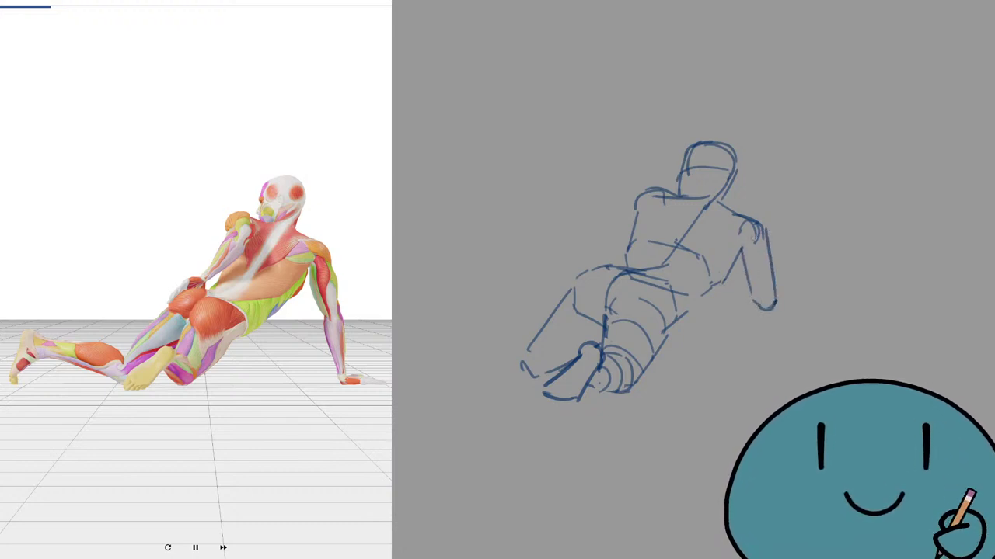
Step: Redraw the inner edge of the right upper arm from the armpit to the elbow
{"action": "key", "text": "ctrl+z"}
{"action": "key", "text": "ctrl+z"}
{"action": "left_click_drag", "start_coordinate": [743, 241], "coordinate": [743, 266]}
{"action": "left_click_drag", "start_coordinate": [743, 272], "coordinate": [751, 299]}
{"action": "key", "text": "ctrl+z"}
{"action": "left_click_drag", "start_coordinate": [756, 302], "coordinate": [762, 309]}
{"action": "key", "text": "ctrl+z"}
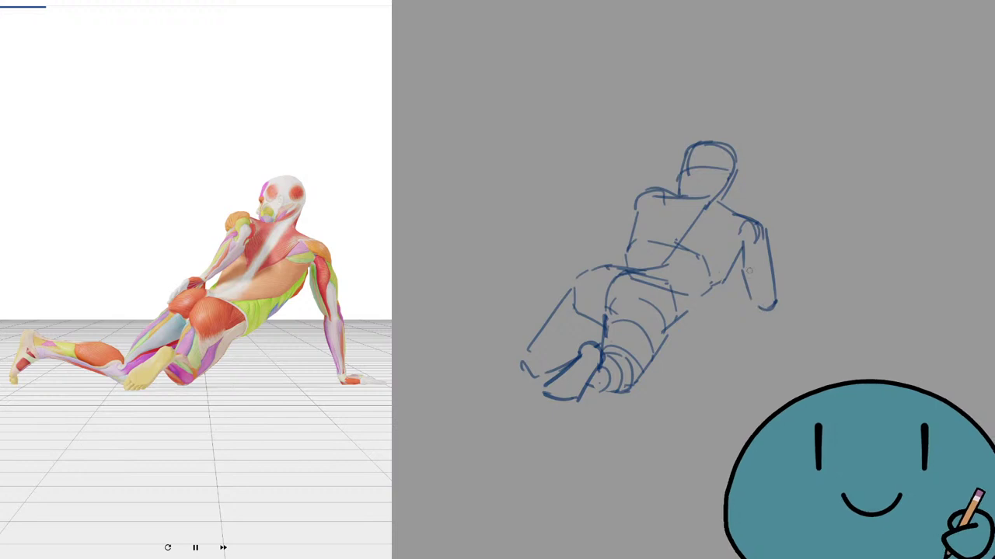
{"action": "key", "text": "ctrl+z"}
{"action": "key", "text": "ctrl+z"}
{"action": "key", "text": "ctrl+z"}
Step: Add curved contours across the right upper arm and sketch the forearm with the hand planted on the ground
{"action": "mouse_move", "coordinate": [742, 248]}
{"action": "left_mouse_down"}
{"action": "mouse_move", "coordinate": [754, 296]}
{"action": "mouse_move", "coordinate": [770, 308]}
{"action": "mouse_move", "coordinate": [760, 290]}
{"action": "mouse_move", "coordinate": [770, 257]}
{"action": "left_mouse_up"}
{"action": "key", "text": "ctrl+z"}
{"action": "mouse_move", "coordinate": [755, 294]}
{"action": "left_mouse_down"}
{"action": "mouse_move", "coordinate": [774, 299]}
{"action": "mouse_move", "coordinate": [780, 369]}
{"action": "left_mouse_up"}
{"action": "left_click_drag", "start_coordinate": [759, 311], "coordinate": [773, 371]}
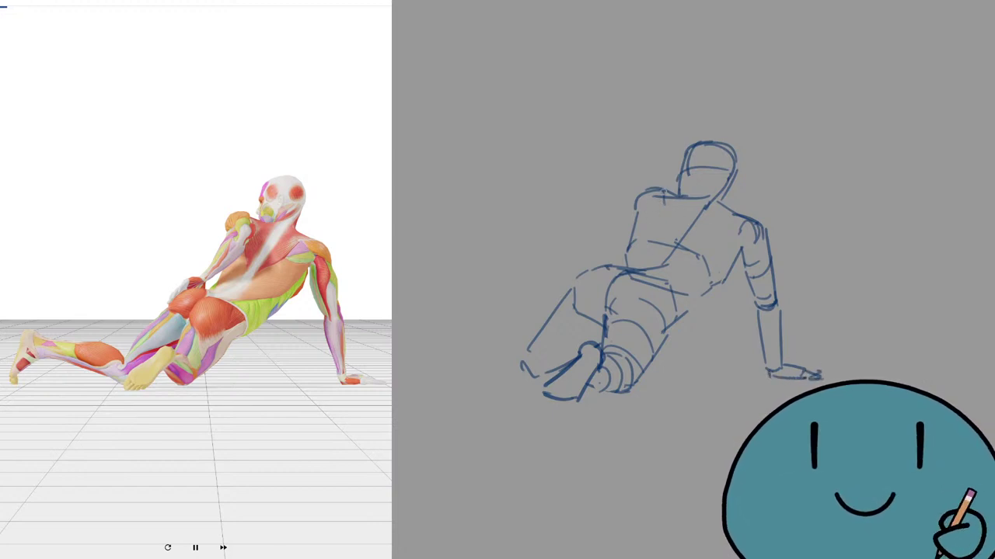
Step: Sketch the left arm bent at the elbow, with the forearm and hand resting on the hip
{"action": "left_click_drag", "start_coordinate": [662, 190], "coordinate": [671, 225]}
{"action": "mouse_move", "coordinate": [669, 218]}
{"action": "left_mouse_down"}
{"action": "mouse_move", "coordinate": [640, 217]}
{"action": "mouse_move", "coordinate": [660, 236]}
{"action": "mouse_move", "coordinate": [626, 260]}
{"action": "mouse_move", "coordinate": [599, 257]}
{"action": "left_mouse_up"}
{"action": "key", "text": "ctrl+z"}
{"action": "left_click_drag", "start_coordinate": [598, 257], "coordinate": [606, 262]}
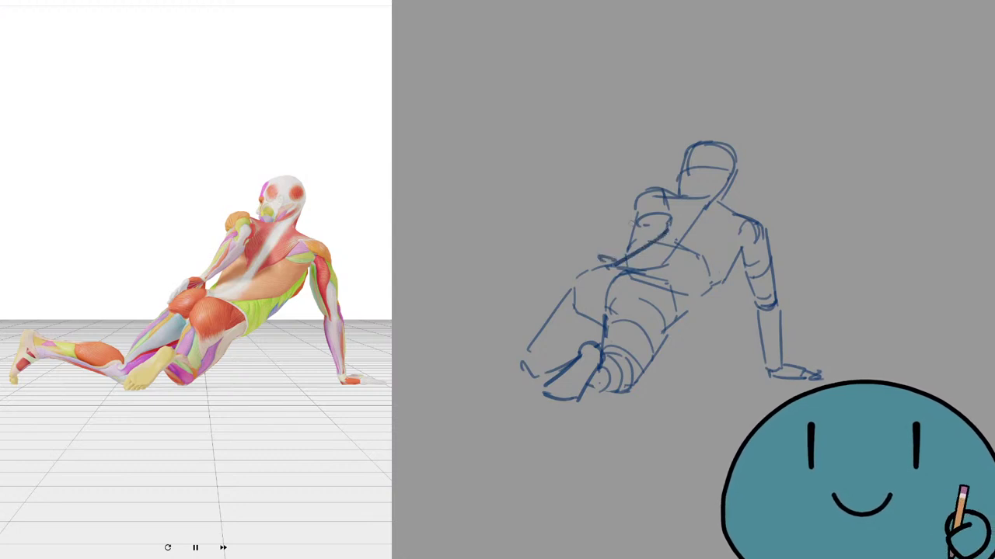
{"action": "key", "text": "ctrl+z"}
{"action": "left_click_drag", "start_coordinate": [639, 224], "coordinate": [568, 272]}
{"action": "left_click_drag", "start_coordinate": [569, 270], "coordinate": [577, 276]}
{"action": "left_click_drag", "start_coordinate": [599, 267], "coordinate": [605, 266]}
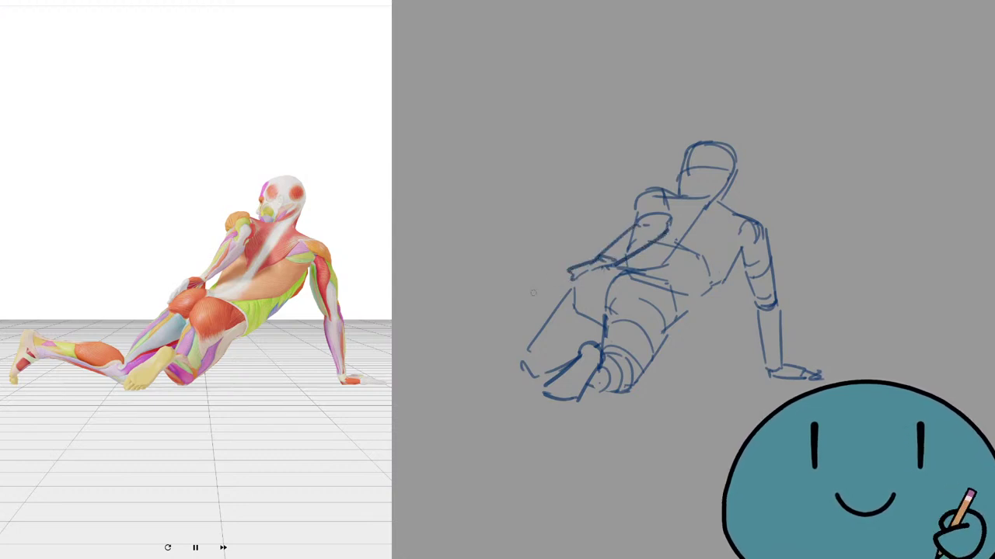
Step: Sketch the far lower leg stretched out to the left from the knee, ending in a downturned foot
{"action": "left_click_drag", "start_coordinate": [534, 381], "coordinate": [424, 355]}
{"action": "key", "text": "ctrl+z"}
{"action": "mouse_move", "coordinate": [418, 346]}
{"action": "left_mouse_down"}
{"action": "mouse_move", "coordinate": [505, 335]}
{"action": "mouse_move", "coordinate": [530, 347]}
{"action": "left_mouse_up"}
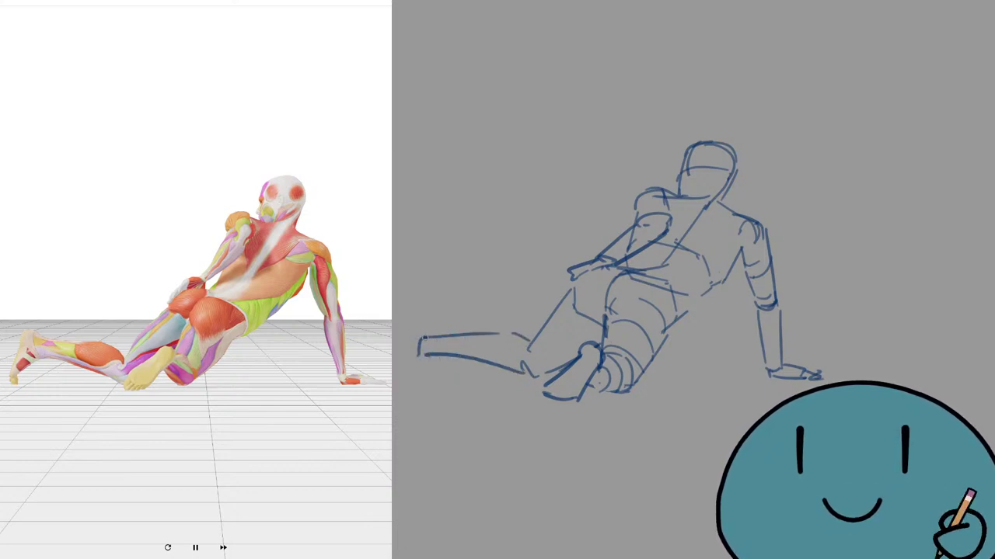
{"action": "mouse_move", "coordinate": [424, 337]}
{"action": "left_mouse_down"}
{"action": "mouse_move", "coordinate": [396, 362]}
{"action": "mouse_move", "coordinate": [426, 358]}
{"action": "mouse_move", "coordinate": [401, 396]}
{"action": "left_mouse_up"}
{"action": "left_click_drag", "start_coordinate": [407, 393], "coordinate": [424, 395]}
Step: Clear the canvas for the seated reference pose
{"action": "key", "text": "Delete"}
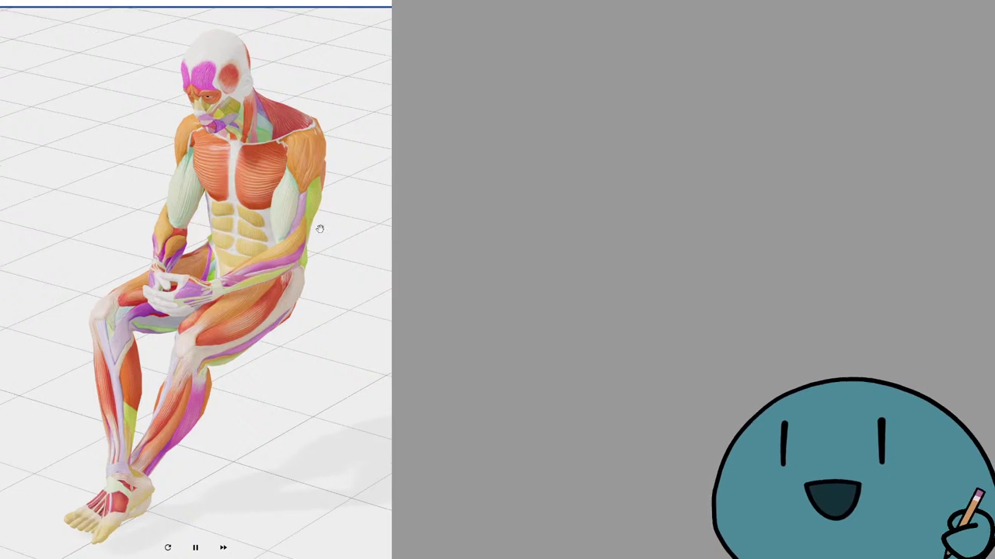
{"action": "mouse_move", "coordinate": [765, 205]}
{"action": "left_mouse_down"}
{"action": "mouse_move", "coordinate": [723, 226]}
{"action": "mouse_move", "coordinate": [600, 246]}
{"action": "left_mouse_up"}
{"action": "key", "text": "ctrl+z"}
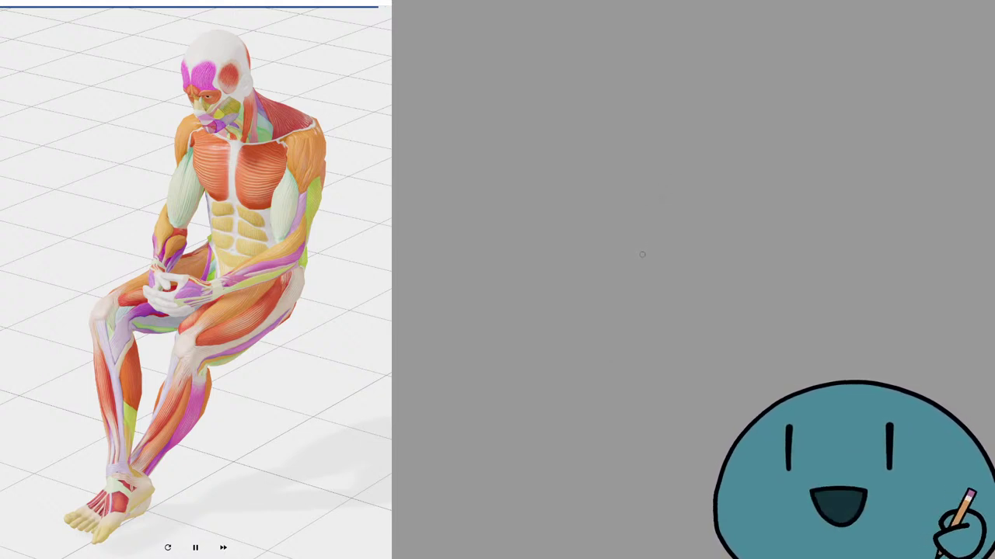
Step: Sketch a circle for the seated figure's head near the top of the canvas, replacing rejected attempts
{"action": "left_click_drag", "start_coordinate": [638, 113], "coordinate": [652, 91]}
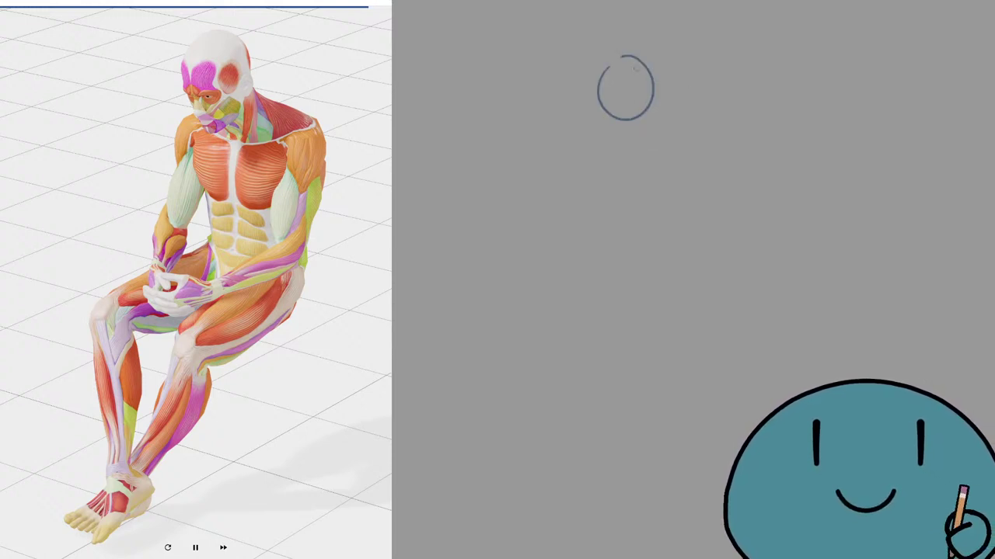
{"action": "key", "text": "ctrl+z"}
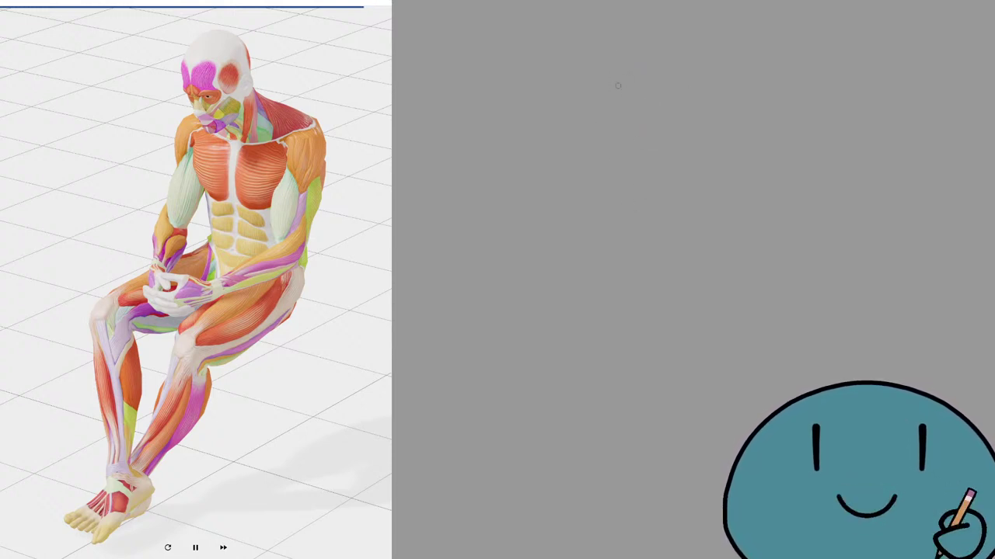
{"action": "mouse_move", "coordinate": [600, 56]}
{"action": "left_mouse_down"}
{"action": "mouse_move", "coordinate": [615, 106]}
{"action": "mouse_move", "coordinate": [602, 53]}
{"action": "mouse_move", "coordinate": [626, 102]}
{"action": "mouse_move", "coordinate": [587, 59]}
{"action": "mouse_move", "coordinate": [604, 104]}
{"action": "mouse_move", "coordinate": [590, 52]}
{"action": "mouse_move", "coordinate": [573, 63]}
{"action": "mouse_move", "coordinate": [575, 53]}
{"action": "mouse_move", "coordinate": [569, 76]}
{"action": "mouse_move", "coordinate": [587, 128]}
{"action": "left_mouse_up"}
{"action": "key", "text": "ctrl+z"}
{"action": "key", "text": "ctrl+z"}
{"action": "key", "text": "ctrl+z"}
{"action": "key", "text": "ctrl+z"}
{"action": "key", "text": "ctrl+z"}
{"action": "key", "text": "ctrl+z"}
Step: Sketch the slanting front edge of the face down from the seated figure's head circle, replacing rejected strokes
{"action": "mouse_move", "coordinate": [569, 70]}
{"action": "left_mouse_down"}
{"action": "mouse_move", "coordinate": [584, 122]}
{"action": "mouse_move", "coordinate": [582, 114]}
{"action": "left_mouse_up"}
{"action": "key", "text": "ctrl+z"}
{"action": "key", "text": "ctrl+z"}
{"action": "key", "text": "ctrl+z"}
{"action": "left_click_drag", "start_coordinate": [569, 69], "coordinate": [586, 131]}
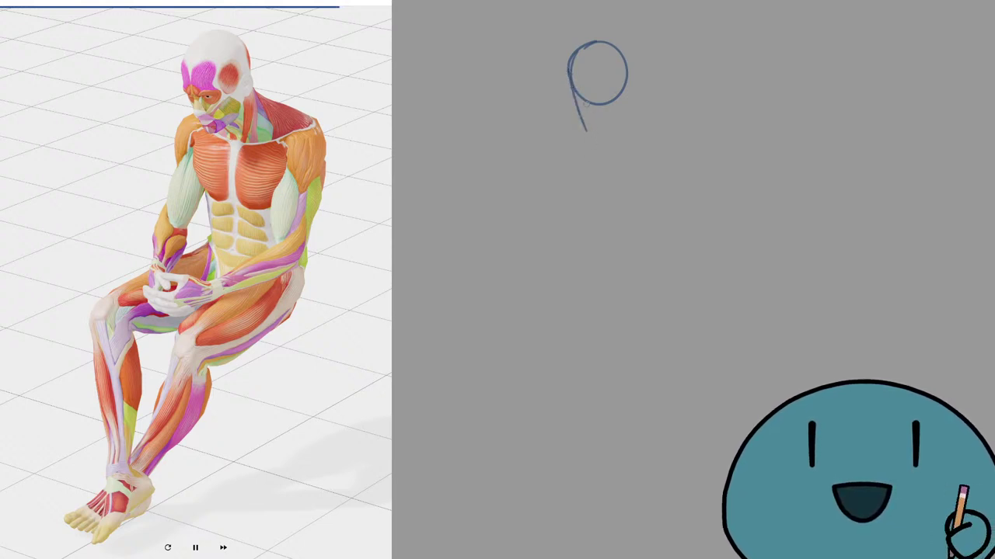
{"action": "key", "text": "ctrl+z"}
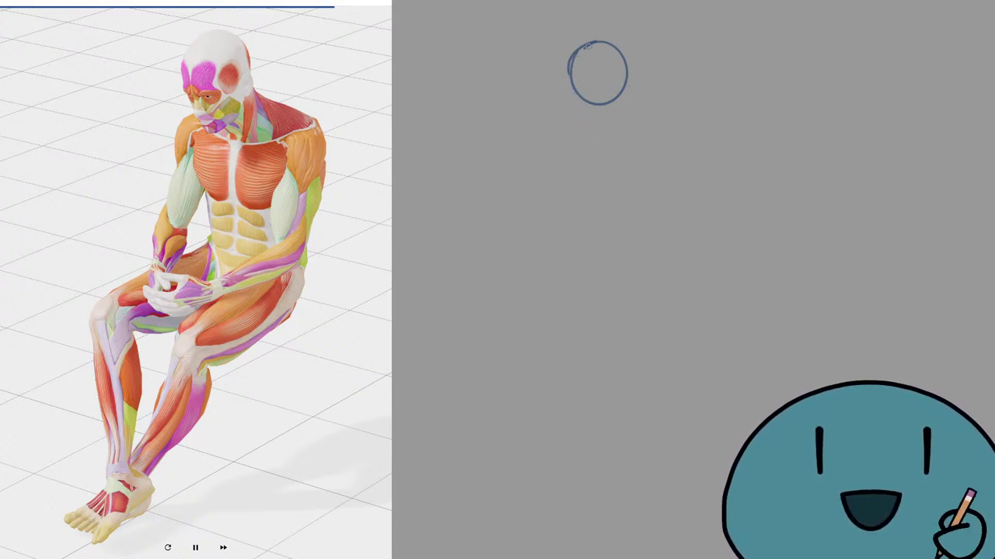
{"action": "mouse_move", "coordinate": [589, 45]}
{"action": "left_mouse_down"}
{"action": "mouse_move", "coordinate": [575, 91]}
{"action": "mouse_move", "coordinate": [573, 83]}
{"action": "mouse_move", "coordinate": [585, 121]}
{"action": "left_mouse_up"}
{"action": "key", "text": "ctrl+z"}
{"action": "mouse_move", "coordinate": [569, 71]}
{"action": "left_mouse_down"}
{"action": "mouse_move", "coordinate": [592, 143]}
{"action": "mouse_move", "coordinate": [581, 113]}
{"action": "left_mouse_up"}
{"action": "key", "text": "ctrl+z"}
{"action": "key", "text": "ctrl+z"}
{"action": "key", "text": "ctrl+z"}
{"action": "key", "text": "ctrl+z"}
{"action": "left_click_drag", "start_coordinate": [567, 75], "coordinate": [588, 131]}
{"action": "key", "text": "ctrl+z"}
Step: Sketch the short chin line and angled jaw beneath the seated figure's head circle, reworking the front face line
{"action": "mouse_move", "coordinate": [566, 73]}
{"action": "left_mouse_down"}
{"action": "mouse_move", "coordinate": [585, 129]}
{"action": "mouse_move", "coordinate": [616, 116]}
{"action": "mouse_move", "coordinate": [586, 121]}
{"action": "mouse_move", "coordinate": [606, 121]}
{"action": "mouse_move", "coordinate": [625, 95]}
{"action": "mouse_move", "coordinate": [588, 120]}
{"action": "left_mouse_up"}
{"action": "key", "text": "ctrl+z"}
{"action": "key", "text": "ctrl+z"}
{"action": "key", "text": "ctrl+z"}
{"action": "key", "text": "ctrl+z"}
{"action": "key", "text": "ctrl+z"}
{"action": "left_click_drag", "start_coordinate": [608, 119], "coordinate": [594, 121]}
{"action": "left_click_drag", "start_coordinate": [575, 56], "coordinate": [589, 120]}
{"action": "key", "text": "ctrl+z"}
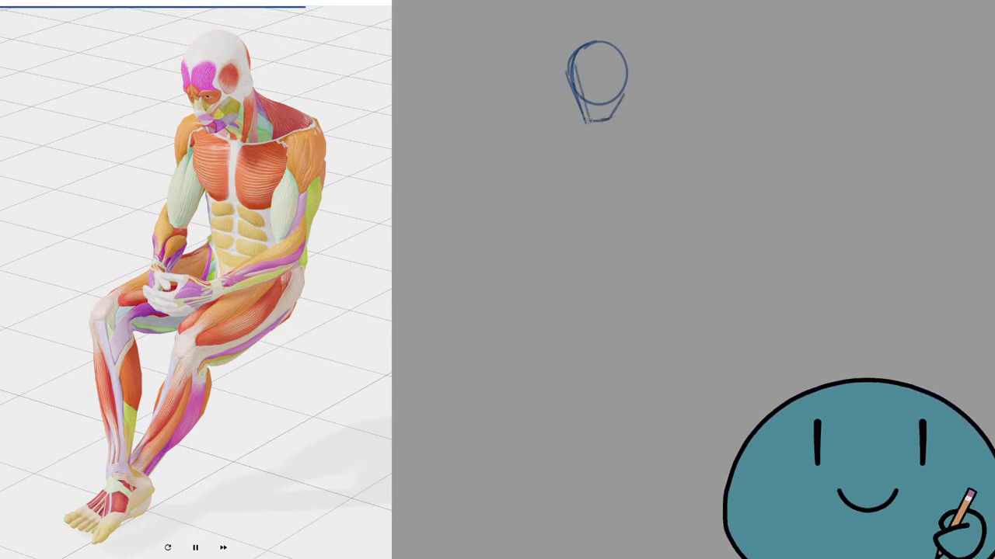
{"action": "key", "text": "ctrl+z"}
Step: Add curved face guidelines to the head and sketch the neck down to the collar
{"action": "mouse_move", "coordinate": [573, 80]}
{"action": "left_mouse_down"}
{"action": "mouse_move", "coordinate": [604, 92]}
{"action": "mouse_move", "coordinate": [624, 72]}
{"action": "mouse_move", "coordinate": [626, 133]}
{"action": "left_mouse_up"}
{"action": "key", "text": "ctrl+z"}
{"action": "key", "text": "ctrl+shift+z"}
{"action": "key", "text": "ctrl+z"}
{"action": "key", "text": "ctrl+z"}
{"action": "key", "text": "ctrl+z"}
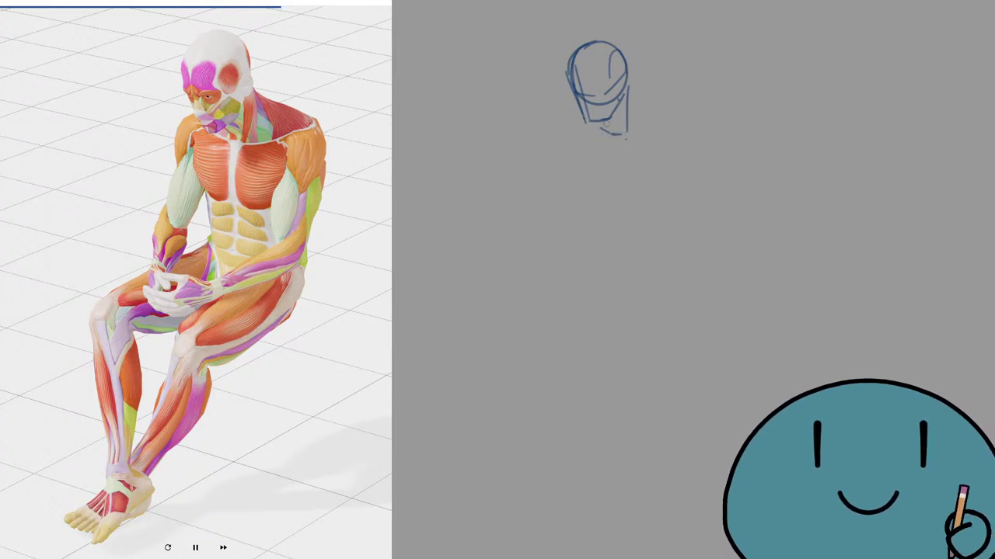
{"action": "mouse_move", "coordinate": [626, 73]}
{"action": "left_mouse_down"}
{"action": "mouse_move", "coordinate": [639, 115]}
{"action": "mouse_move", "coordinate": [633, 132]}
{"action": "left_mouse_up"}
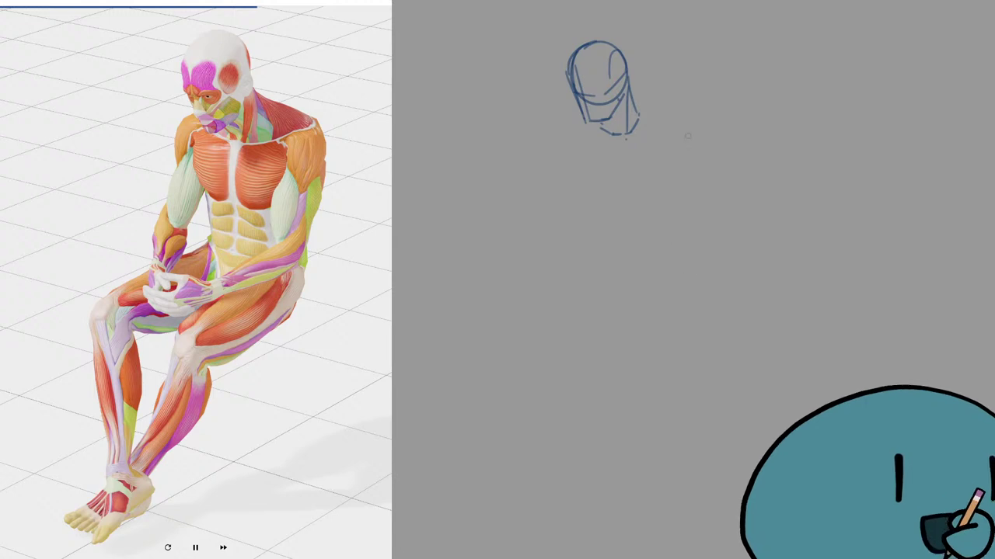
Step: Sketch the near side's neck-to-shoulder slope and join it to the collar with a collarbone line
{"action": "left_click_drag", "start_coordinate": [617, 133], "coordinate": [668, 120]}
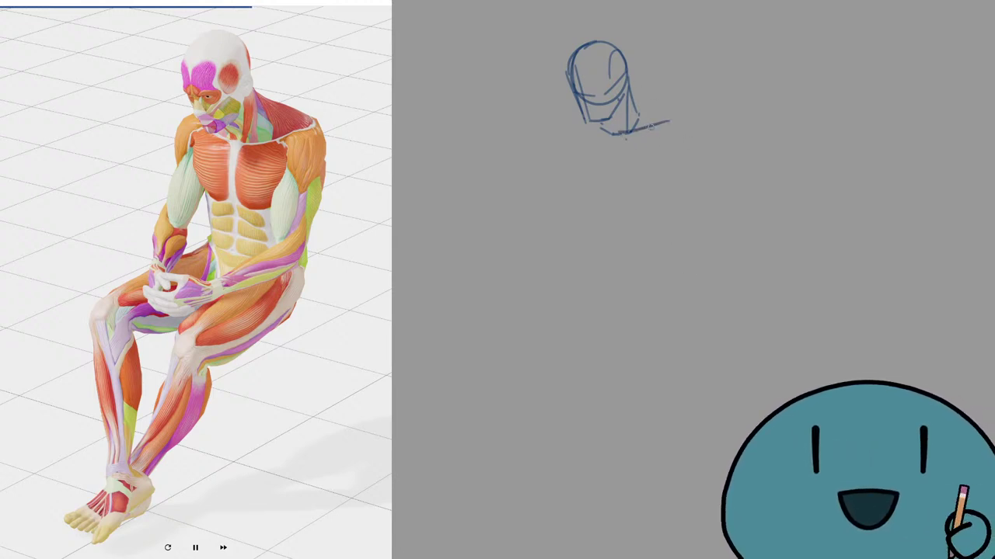
{"action": "key", "text": "ctrl+z"}
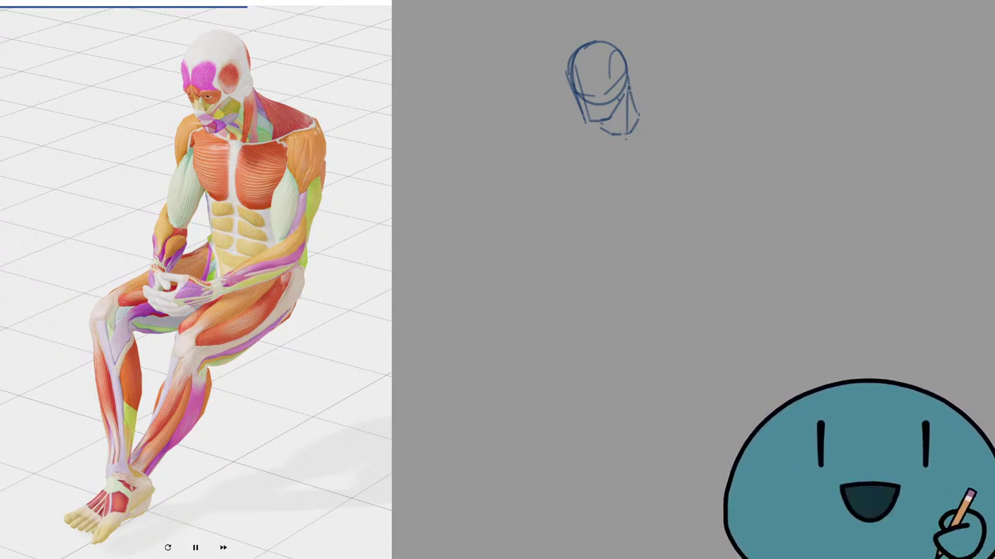
{"action": "mouse_move", "coordinate": [629, 87]}
{"action": "left_mouse_down"}
{"action": "mouse_move", "coordinate": [676, 109]}
{"action": "mouse_move", "coordinate": [666, 107]}
{"action": "left_mouse_up"}
{"action": "key", "text": "ctrl+z"}
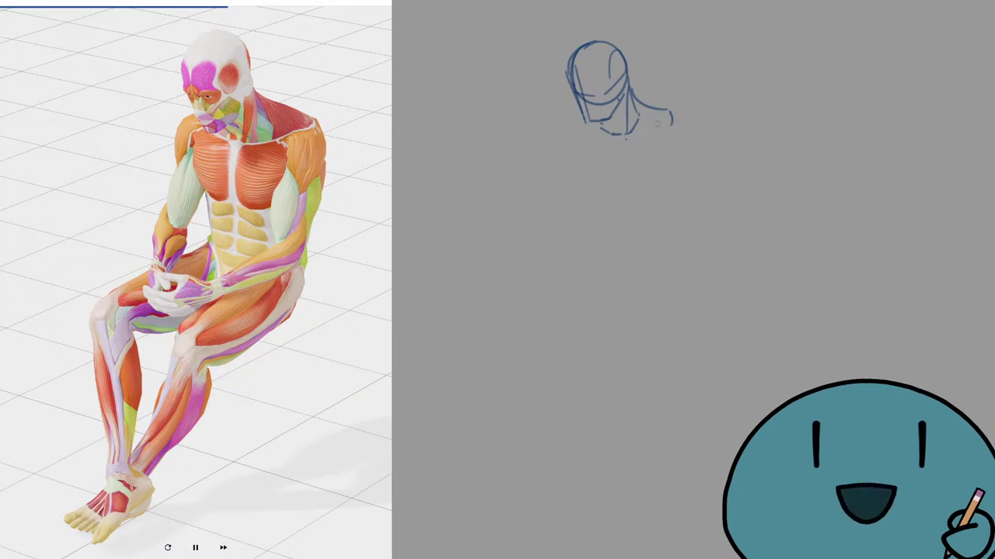
{"action": "left_click_drag", "start_coordinate": [670, 119], "coordinate": [615, 133]}
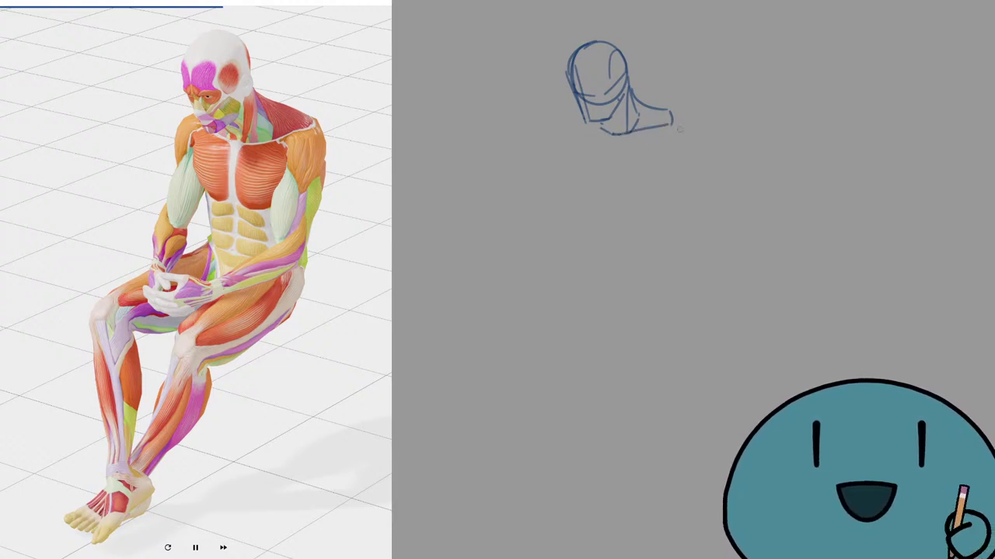
Step: Sketch an upright oval for the near shoulder at the end of the collarbone
{"action": "mouse_move", "coordinate": [671, 110]}
{"action": "left_mouse_down"}
{"action": "mouse_move", "coordinate": [688, 136]}
{"action": "mouse_move", "coordinate": [683, 123]}
{"action": "mouse_move", "coordinate": [678, 150]}
{"action": "mouse_move", "coordinate": [661, 132]}
{"action": "mouse_move", "coordinate": [657, 153]}
{"action": "left_mouse_up"}
{"action": "key", "text": "ctrl+z"}
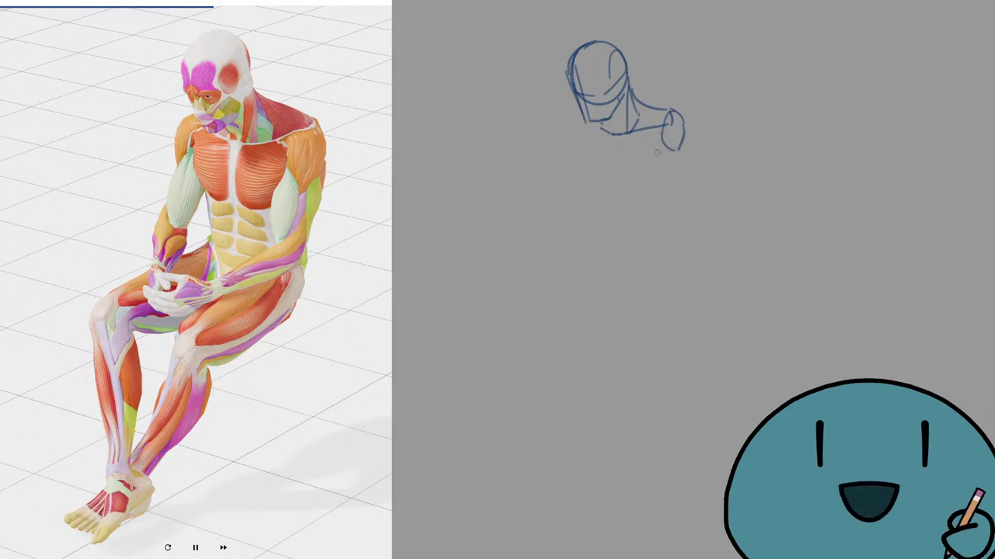
{"action": "mouse_move", "coordinate": [672, 119]}
{"action": "left_mouse_down"}
{"action": "mouse_move", "coordinate": [690, 127]}
{"action": "mouse_move", "coordinate": [686, 151]}
{"action": "left_mouse_up"}
Step: Sketch the far shoulder curve and collarbone, and start the far edge of the chest, replacing rejected strokes
{"action": "left_click_drag", "start_coordinate": [607, 134], "coordinate": [577, 121]}
{"action": "key", "text": "ctrl+z"}
{"action": "key", "text": "ctrl+z"}
{"action": "mouse_move", "coordinate": [624, 95]}
{"action": "left_mouse_down"}
{"action": "mouse_move", "coordinate": [553, 130]}
{"action": "mouse_move", "coordinate": [566, 116]}
{"action": "left_mouse_up"}
{"action": "key", "text": "ctrl+z"}
{"action": "key", "text": "ctrl+z"}
{"action": "mouse_move", "coordinate": [571, 114]}
{"action": "left_mouse_down"}
{"action": "mouse_move", "coordinate": [558, 132]}
{"action": "mouse_move", "coordinate": [565, 143]}
{"action": "mouse_move", "coordinate": [570, 132]}
{"action": "mouse_move", "coordinate": [600, 177]}
{"action": "left_mouse_up"}
{"action": "key", "text": "ctrl+z"}
{"action": "key", "text": "ctrl+z"}
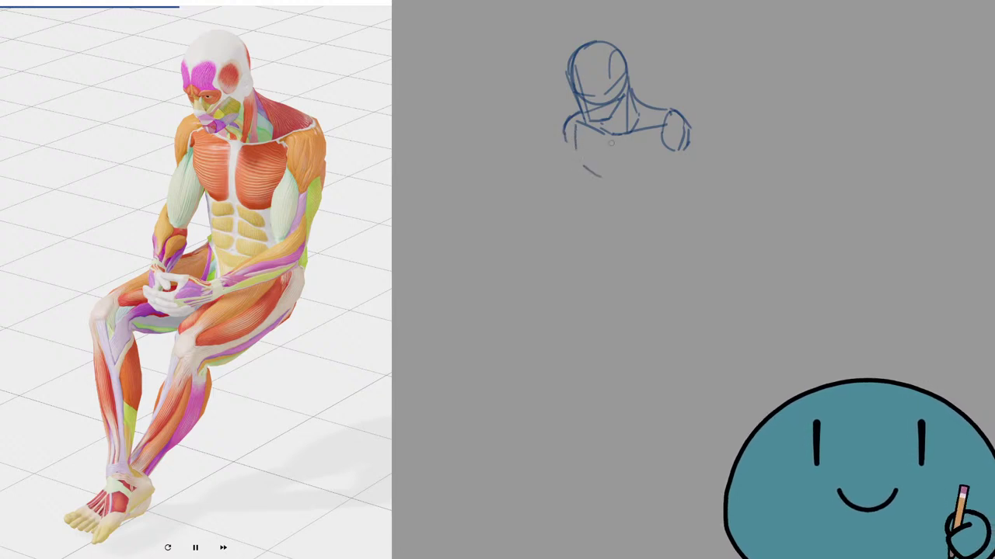
Step: Sketch the torso's vertical centre line and its near side edge down to the waist
{"action": "mouse_move", "coordinate": [611, 141]}
{"action": "left_mouse_down"}
{"action": "mouse_move", "coordinate": [607, 175]}
{"action": "mouse_move", "coordinate": [641, 185]}
{"action": "left_mouse_up"}
{"action": "mouse_move", "coordinate": [648, 146]}
{"action": "left_mouse_down"}
{"action": "mouse_move", "coordinate": [644, 190]}
{"action": "mouse_move", "coordinate": [612, 192]}
{"action": "mouse_move", "coordinate": [610, 222]}
{"action": "left_mouse_up"}
{"action": "left_click_drag", "start_coordinate": [580, 175], "coordinate": [586, 197]}
{"action": "left_click_drag", "start_coordinate": [591, 209], "coordinate": [596, 218]}
{"action": "left_click_drag", "start_coordinate": [612, 215], "coordinate": [627, 214]}
{"action": "key", "text": "ctrl+z"}
{"action": "key", "text": "ctrl+z"}
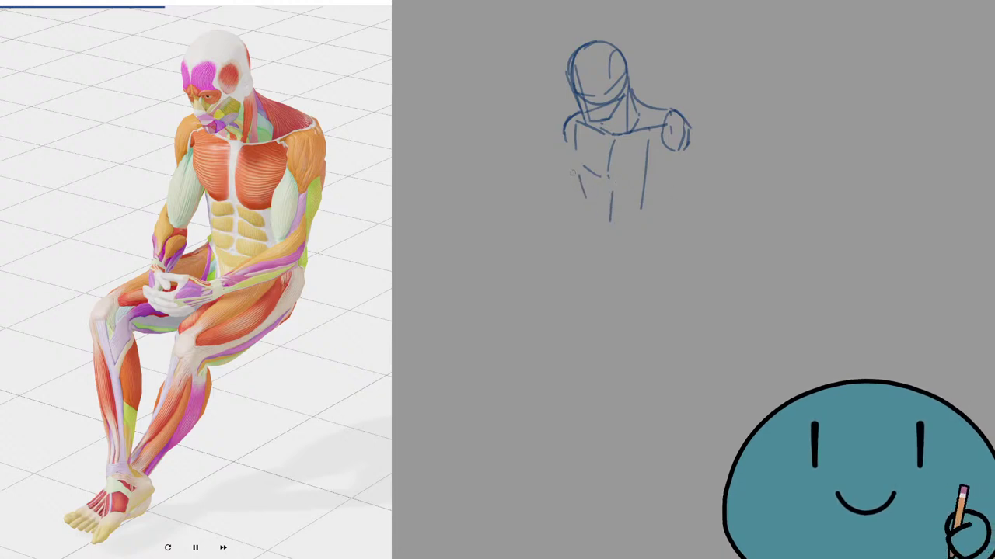
Step: Redraw the far edge of the abdomen and close the torso with a waistline
{"action": "key", "text": "ctrl+z"}
{"action": "left_click_drag", "start_coordinate": [587, 169], "coordinate": [608, 218]}
{"action": "key", "text": "ctrl+z"}
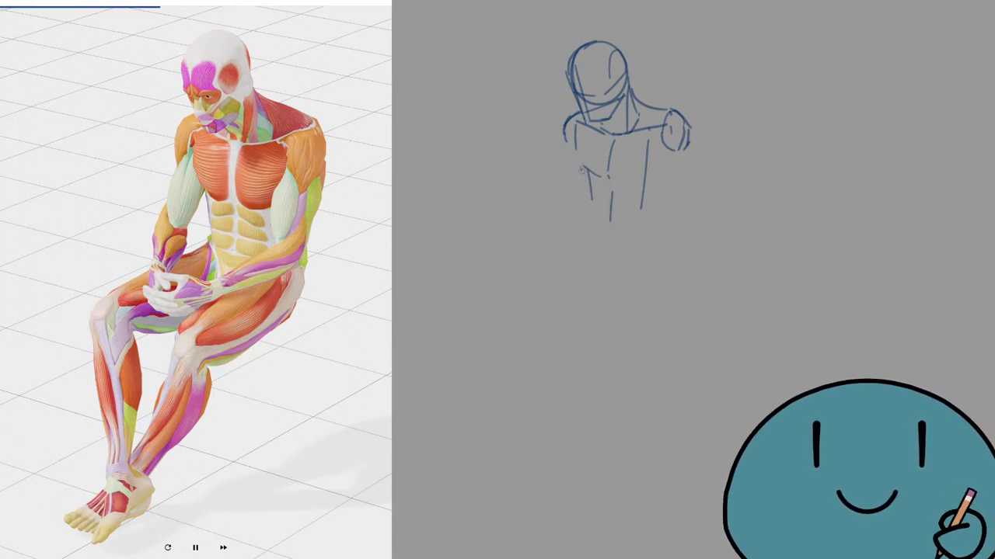
{"action": "key", "text": "ctrl+z"}
{"action": "mouse_move", "coordinate": [584, 169]}
{"action": "left_mouse_down"}
{"action": "mouse_move", "coordinate": [591, 206]}
{"action": "mouse_move", "coordinate": [609, 212]}
{"action": "mouse_move", "coordinate": [587, 195]}
{"action": "mouse_move", "coordinate": [625, 215]}
{"action": "left_mouse_up"}
{"action": "key", "text": "ctrl+z"}
{"action": "key", "text": "ctrl+z"}
{"action": "left_click_drag", "start_coordinate": [639, 213], "coordinate": [645, 214]}
Step: Sketch the near upper arm hanging from the shoulder oval to a rounded elbow, replacing rejected strokes
{"action": "left_click_drag", "start_coordinate": [677, 157], "coordinate": [662, 221]}
{"action": "key", "text": "ctrl+z"}
{"action": "key", "text": "ctrl+z"}
{"action": "mouse_move", "coordinate": [681, 118]}
{"action": "left_mouse_down"}
{"action": "mouse_move", "coordinate": [692, 145]}
{"action": "mouse_move", "coordinate": [682, 200]}
{"action": "mouse_move", "coordinate": [660, 222]}
{"action": "mouse_move", "coordinate": [672, 221]}
{"action": "mouse_move", "coordinate": [649, 215]}
{"action": "left_mouse_up"}
{"action": "key", "text": "ctrl+z"}
{"action": "key", "text": "ctrl+z"}
{"action": "left_click_drag", "start_coordinate": [663, 140], "coordinate": [649, 211]}
{"action": "key", "text": "ctrl+z"}
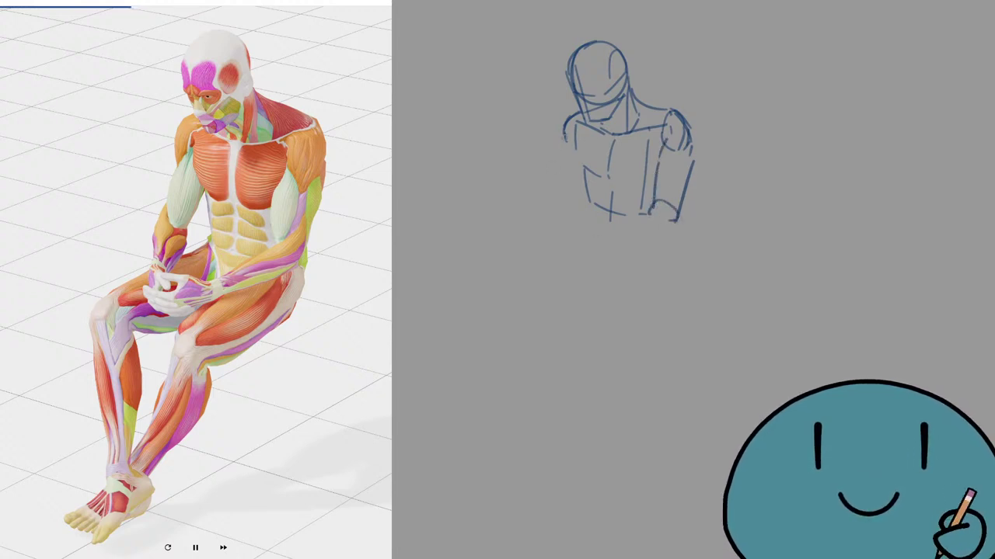
Step: Sketch the far upper arm from the shoulder down to a short closing line at the elbow
{"action": "mouse_move", "coordinate": [566, 136]}
{"action": "left_mouse_down"}
{"action": "mouse_move", "coordinate": [551, 190]}
{"action": "mouse_move", "coordinate": [573, 206]}
{"action": "left_mouse_up"}
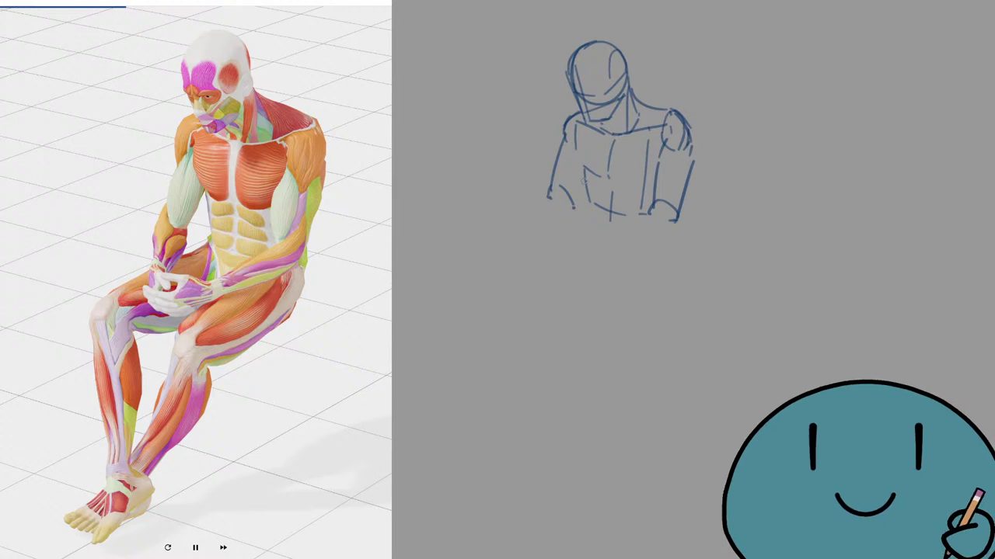
{"action": "left_click_drag", "start_coordinate": [584, 172], "coordinate": [572, 207]}
{"action": "mouse_move", "coordinate": [574, 205]}
{"action": "left_mouse_down"}
{"action": "mouse_move", "coordinate": [550, 189]}
{"action": "mouse_move", "coordinate": [552, 203]}
{"action": "left_mouse_up"}
{"action": "key", "text": "ctrl+z"}
{"action": "left_click_drag", "start_coordinate": [557, 205], "coordinate": [575, 207]}
Step: Add a line under the chest and extend the abdomen's centre line to the waist
{"action": "mouse_move", "coordinate": [557, 187]}
{"action": "left_mouse_down"}
{"action": "mouse_move", "coordinate": [611, 221]}
{"action": "mouse_move", "coordinate": [618, 214]}
{"action": "left_mouse_up"}
{"action": "left_click_drag", "start_coordinate": [609, 182], "coordinate": [613, 227]}
{"action": "key", "text": "ctrl+z"}
{"action": "mouse_move", "coordinate": [612, 233]}
{"action": "left_mouse_down"}
{"action": "mouse_move", "coordinate": [611, 244]}
{"action": "mouse_move", "coordinate": [644, 214]}
{"action": "left_mouse_up"}
{"action": "key", "text": "ctrl+z"}
{"action": "left_click_drag", "start_coordinate": [619, 179], "coordinate": [652, 180]}
{"action": "key", "text": "ctrl+z"}
Step: Sketch the pelvis with a line across the hips and a curved crease at the far thigh, replacing rejected strokes
{"action": "mouse_move", "coordinate": [614, 236]}
{"action": "left_mouse_down"}
{"action": "mouse_move", "coordinate": [603, 247]}
{"action": "mouse_move", "coordinate": [651, 234]}
{"action": "mouse_move", "coordinate": [609, 277]}
{"action": "left_mouse_up"}
{"action": "key", "text": "ctrl+z"}
{"action": "key", "text": "ctrl+z"}
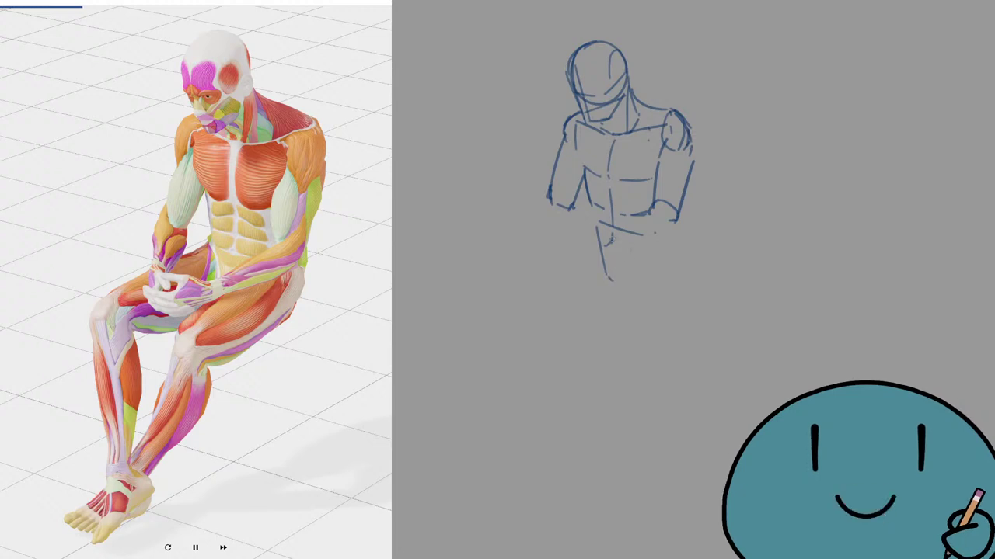
{"action": "key", "text": "ctrl+z"}
{"action": "key", "text": "ctrl+z"}
{"action": "mouse_move", "coordinate": [598, 224]}
{"action": "left_mouse_down"}
{"action": "mouse_move", "coordinate": [641, 234]}
{"action": "mouse_move", "coordinate": [596, 239]}
{"action": "mouse_move", "coordinate": [603, 272]}
{"action": "left_mouse_up"}
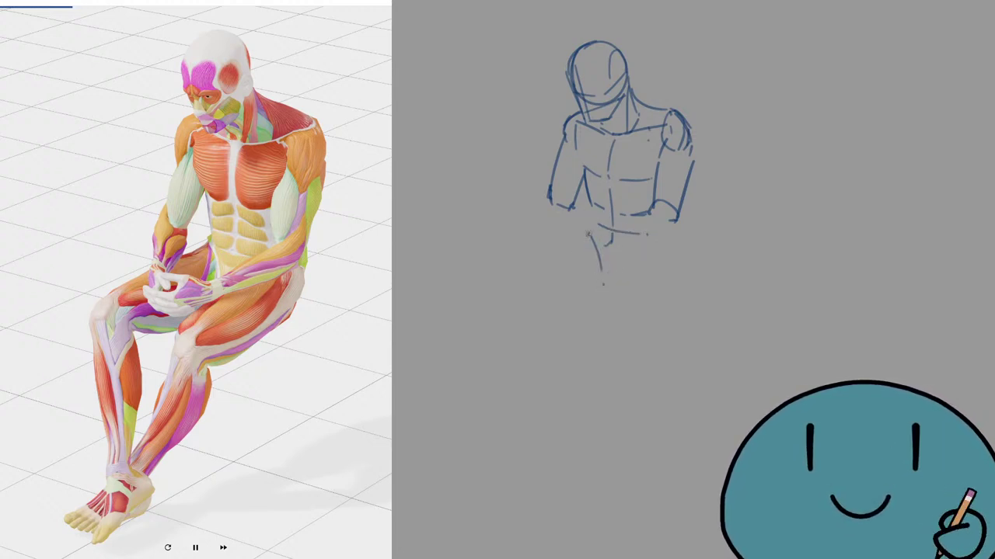
Step: Sketch the far thigh's upper edge sloping down from the hip to a rounded knee
{"action": "left_click_drag", "start_coordinate": [584, 234], "coordinate": [501, 288]}
{"action": "key", "text": "ctrl+z"}
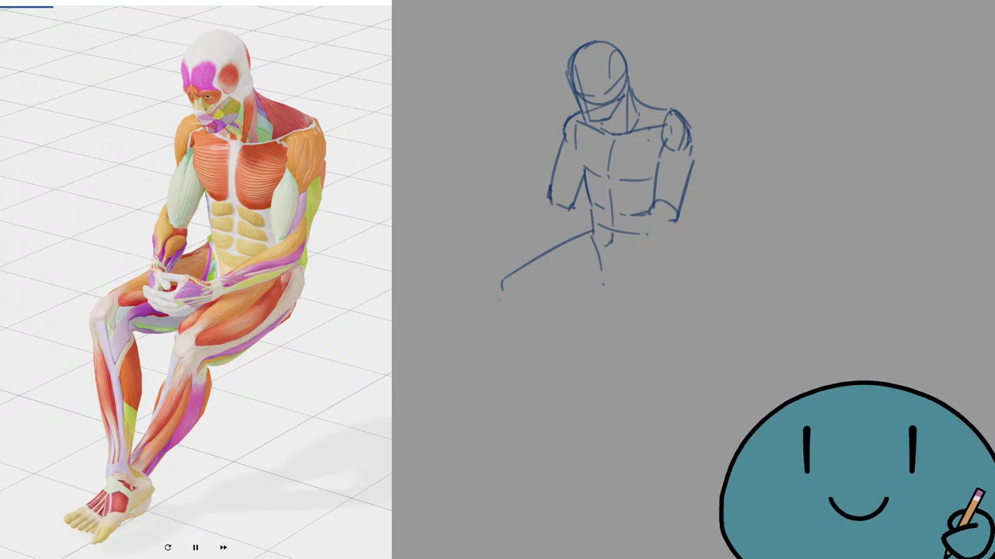
{"action": "mouse_move", "coordinate": [502, 281]}
{"action": "left_mouse_down"}
{"action": "mouse_move", "coordinate": [493, 311]}
{"action": "mouse_move", "coordinate": [522, 310]}
{"action": "left_mouse_up"}
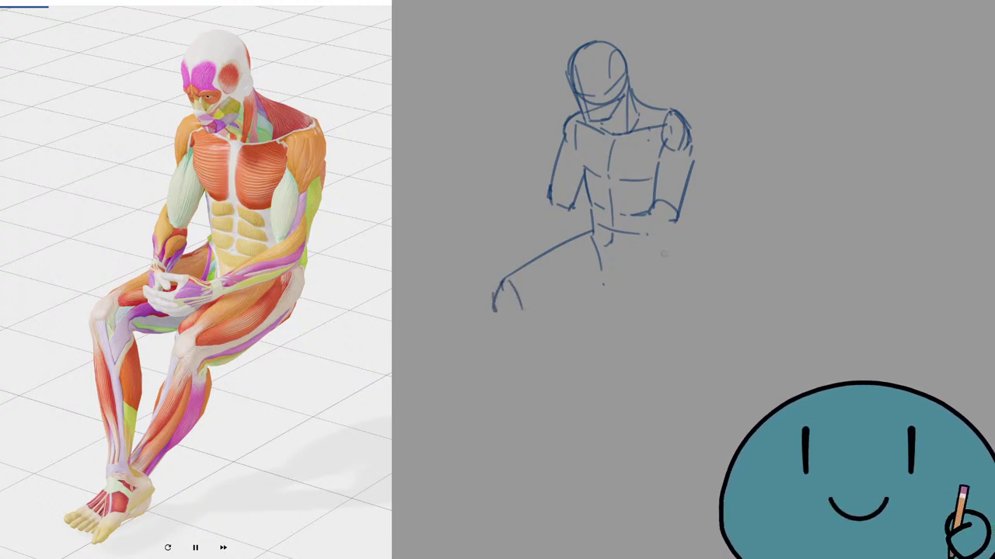
Step: Sketch the outer contour of the near hip curving down from the waist to the seat
{"action": "left_click_drag", "start_coordinate": [674, 239], "coordinate": [676, 273]}
{"action": "key", "text": "ctrl+z"}
{"action": "mouse_move", "coordinate": [675, 223]}
{"action": "left_mouse_down"}
{"action": "mouse_move", "coordinate": [678, 265]}
{"action": "mouse_move", "coordinate": [676, 247]}
{"action": "left_mouse_up"}
{"action": "key", "text": "ctrl+z"}
{"action": "left_click_drag", "start_coordinate": [678, 258], "coordinate": [670, 300]}
{"action": "key", "text": "ctrl+z"}
{"action": "left_click", "coordinate": [667, 304]}
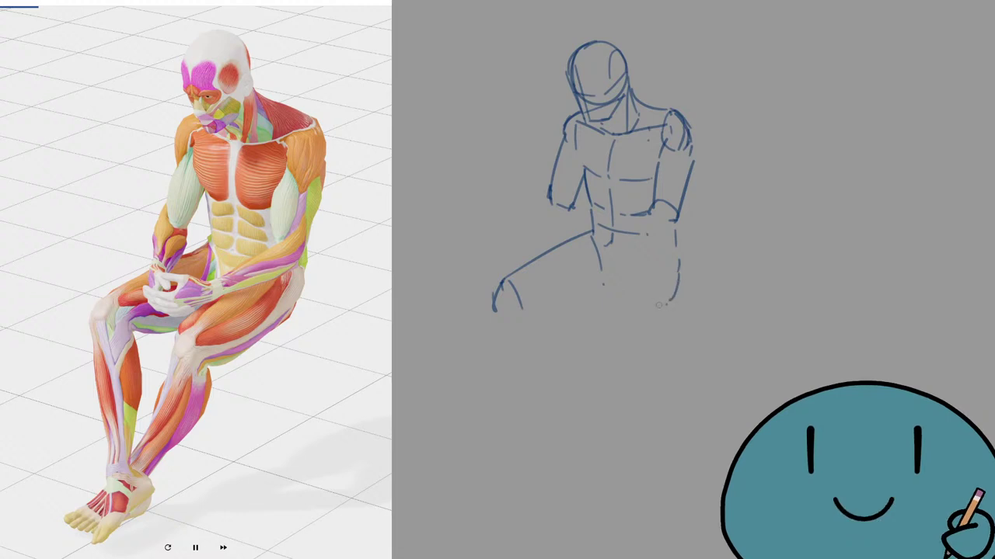
Step: Sketch the near thigh from the hip to a rounded knee, redrawing its upper edge several times
{"action": "left_click", "coordinate": [632, 263]}
{"action": "left_click_drag", "start_coordinate": [665, 249], "coordinate": [609, 289]}
{"action": "key", "text": "ctrl+z"}
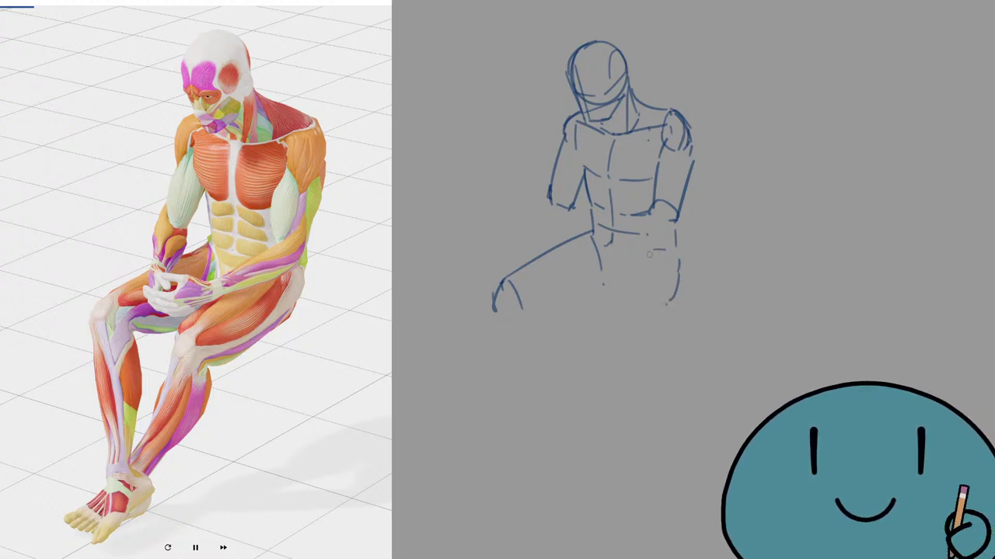
{"action": "left_click_drag", "start_coordinate": [656, 251], "coordinate": [587, 310]}
{"action": "key", "text": "ctrl+z"}
{"action": "left_click_drag", "start_coordinate": [629, 267], "coordinate": [565, 322]}
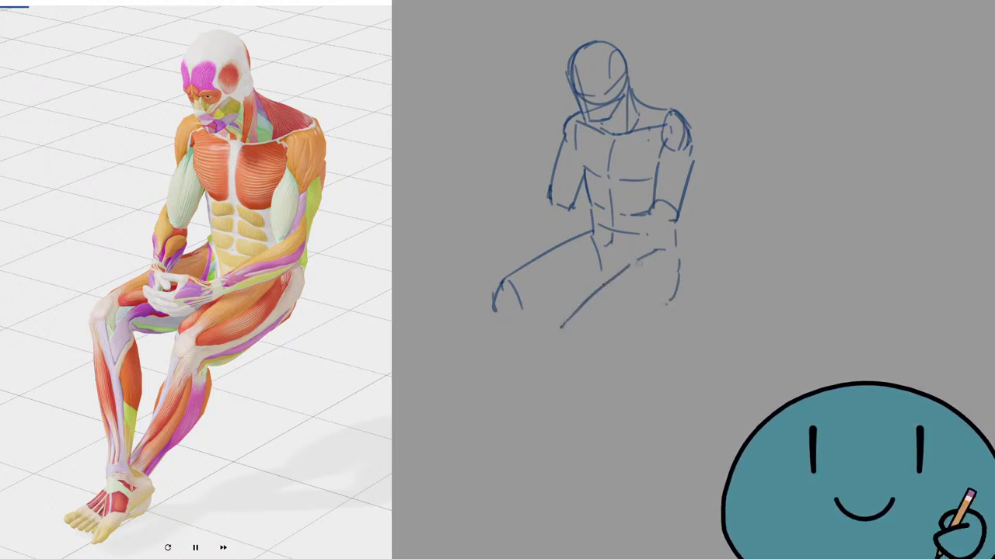
{"action": "left_click_drag", "start_coordinate": [644, 258], "coordinate": [563, 326]}
{"action": "key", "text": "ctrl+z"}
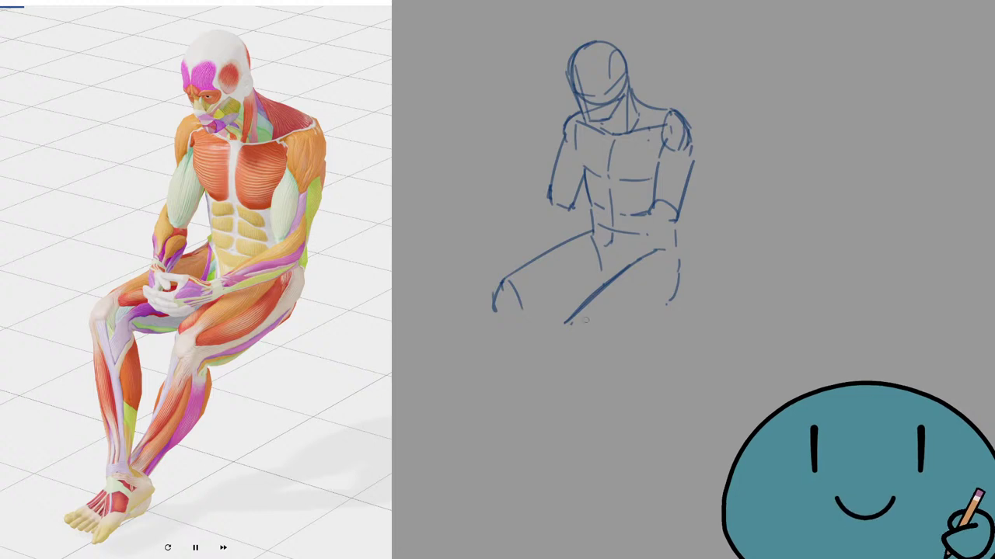
{"action": "key", "text": "ctrl+z"}
{"action": "key", "text": "ctrl+z"}
{"action": "key", "text": "ctrl+z"}
{"action": "left_click_drag", "start_coordinate": [651, 254], "coordinate": [575, 308]}
{"action": "left_click_drag", "start_coordinate": [622, 272], "coordinate": [606, 282]}
{"action": "mouse_move", "coordinate": [670, 260]}
{"action": "left_mouse_down"}
{"action": "mouse_move", "coordinate": [665, 317]}
{"action": "mouse_move", "coordinate": [654, 327]}
{"action": "mouse_move", "coordinate": [600, 346]}
{"action": "mouse_move", "coordinate": [590, 345]}
{"action": "mouse_move", "coordinate": [609, 323]}
{"action": "mouse_move", "coordinate": [530, 320]}
{"action": "mouse_move", "coordinate": [542, 412]}
{"action": "left_mouse_up"}
{"action": "key", "text": "ctrl+z"}
Step: Sketch both lower legs tapering from the knees and meeting at the ankles
{"action": "left_click_drag", "start_coordinate": [498, 322], "coordinate": [527, 432]}
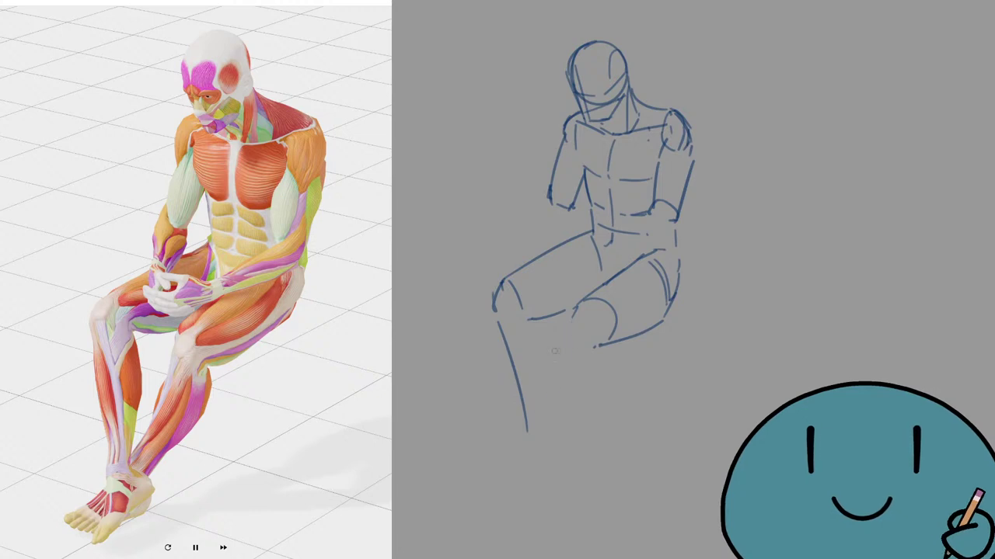
{"action": "left_click_drag", "start_coordinate": [573, 314], "coordinate": [524, 426]}
{"action": "mouse_move", "coordinate": [614, 326]}
{"action": "left_mouse_down"}
{"action": "mouse_move", "coordinate": [606, 361]}
{"action": "mouse_move", "coordinate": [554, 422]}
{"action": "left_mouse_up"}
{"action": "key", "text": "ctrl+z"}
{"action": "left_click_drag", "start_coordinate": [601, 371], "coordinate": [542, 432]}
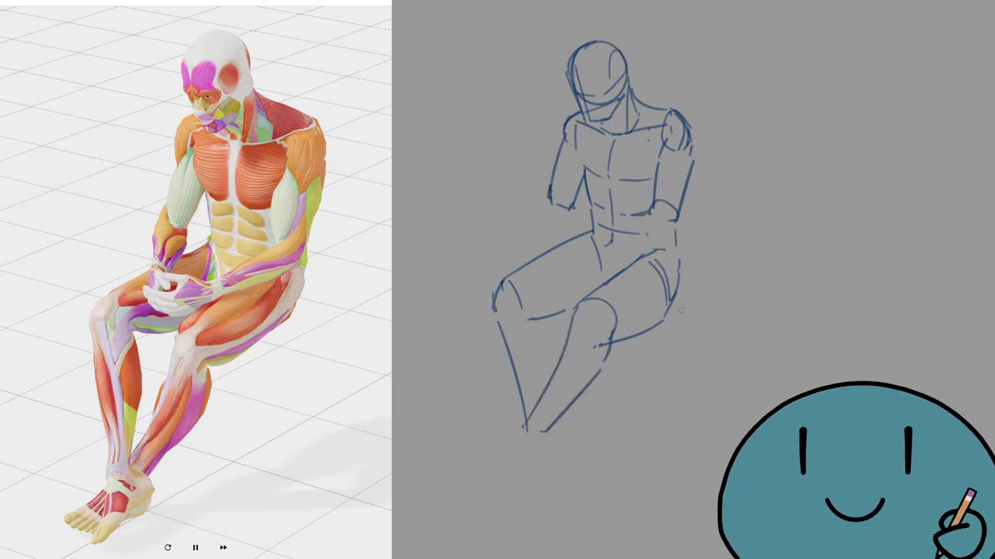
Step: Refine the outer contour of the near hip where it meets the underside of the thigh
{"action": "key", "text": "e"}
{"action": "mouse_move", "coordinate": [669, 311]}
{"action": "left_mouse_down"}
{"action": "mouse_move", "coordinate": [634, 336]}
{"action": "mouse_move", "coordinate": [674, 308]}
{"action": "left_mouse_up"}
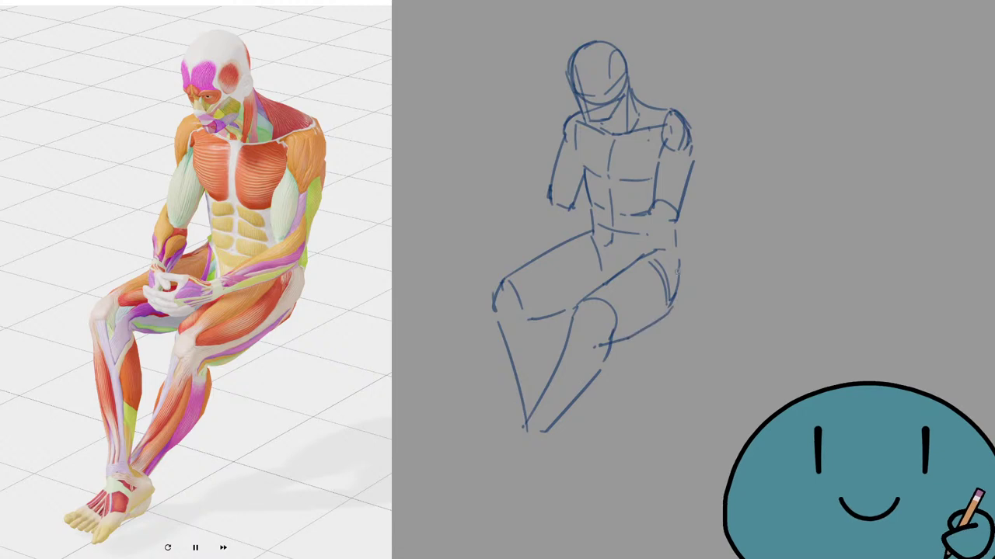
{"action": "left_click_drag", "start_coordinate": [681, 257], "coordinate": [668, 314]}
{"action": "key", "text": "ctrl+z"}
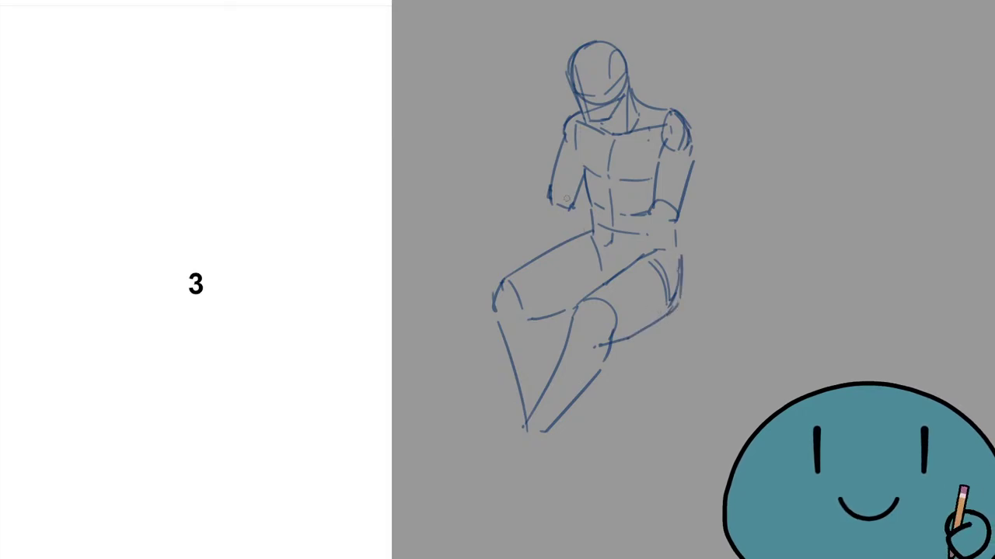
Step: Sketch both forearms coming together over the lap of the seated figure
{"action": "left_click_drag", "start_coordinate": [556, 194], "coordinate": [572, 246]}
{"action": "key", "text": "ctrl+z"}
{"action": "left_click_drag", "start_coordinate": [653, 215], "coordinate": [583, 250]}
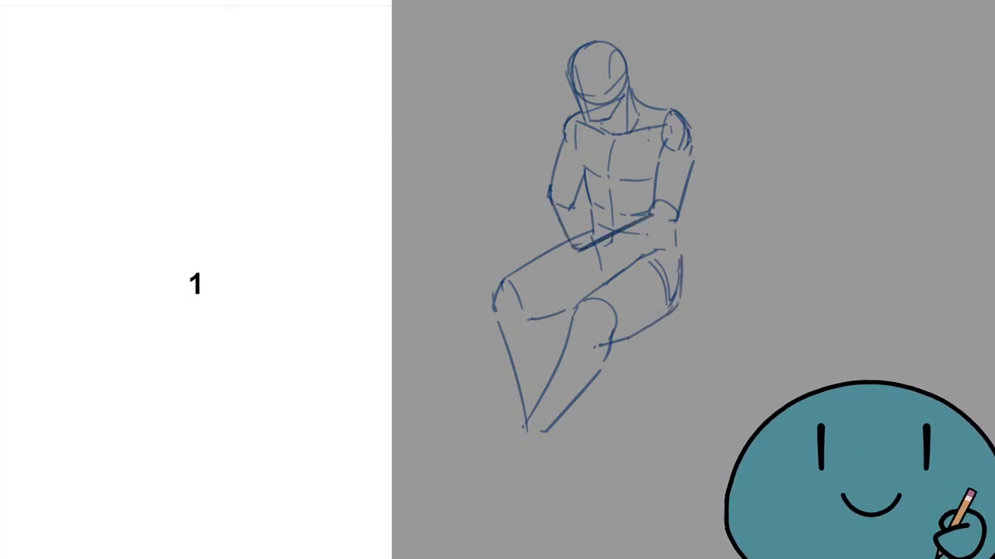
Step: Clear the canvas for the next reference pose
{"action": "key", "text": "Delete"}
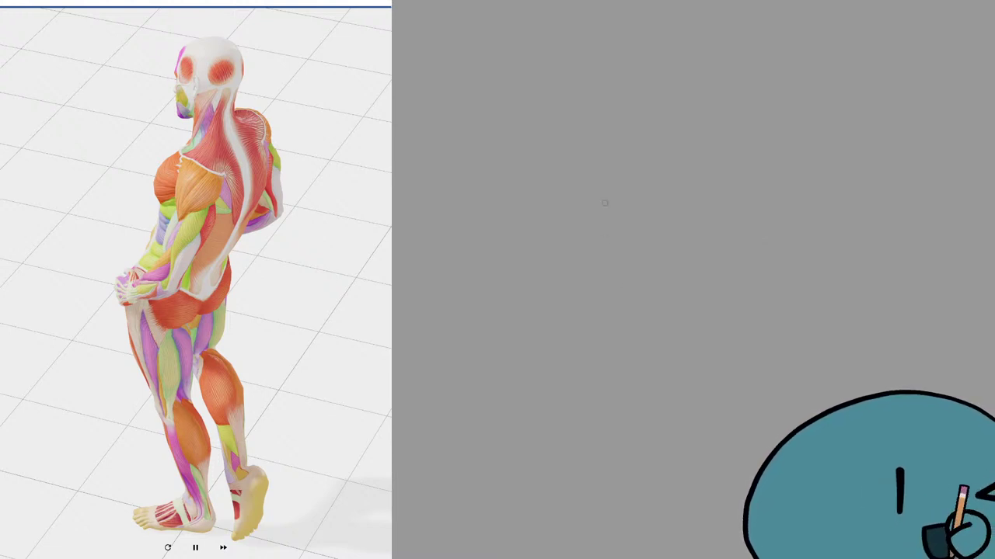
{"action": "mouse_move", "coordinate": [724, 178]}
{"action": "left_mouse_down"}
{"action": "mouse_move", "coordinate": [704, 193]}
{"action": "mouse_move", "coordinate": [578, 174]}
{"action": "left_mouse_up"}
{"action": "key", "text": "ctrl+z"}
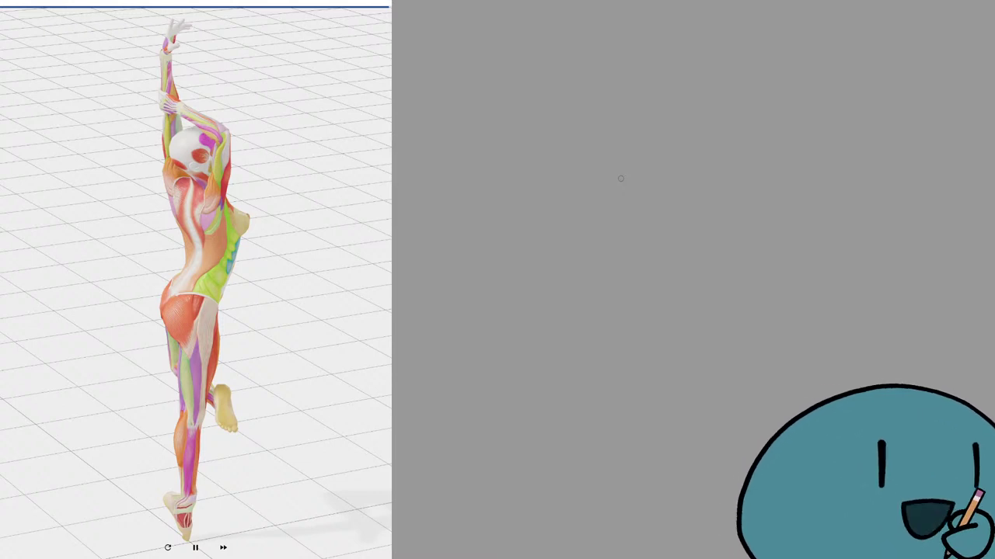
{"action": "left_click_drag", "start_coordinate": [769, 355], "coordinate": [882, 329]}
{"action": "key", "text": "ctrl+z"}
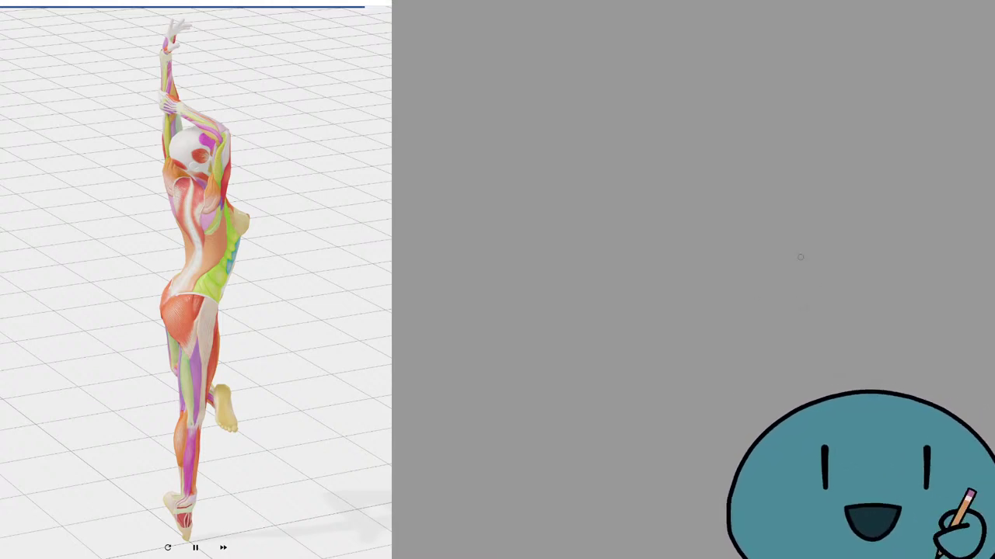
Step: Sketch the rounded back of the head for the figure standing on one leg with raised arms
{"action": "left_click_drag", "start_coordinate": [805, 235], "coordinate": [670, 237]}
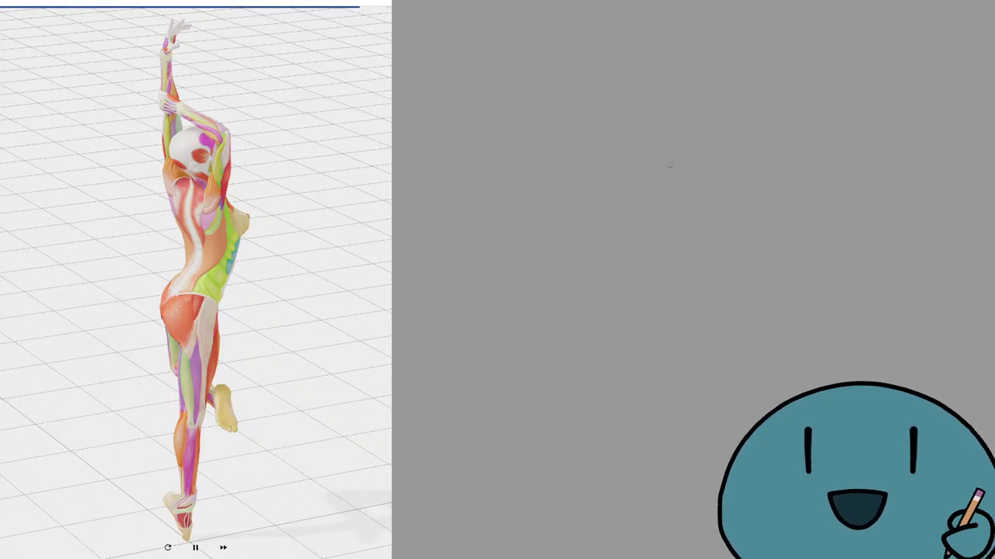
{"action": "mouse_move", "coordinate": [629, 149]}
{"action": "left_mouse_down"}
{"action": "mouse_move", "coordinate": [666, 178]}
{"action": "mouse_move", "coordinate": [672, 155]}
{"action": "left_mouse_up"}
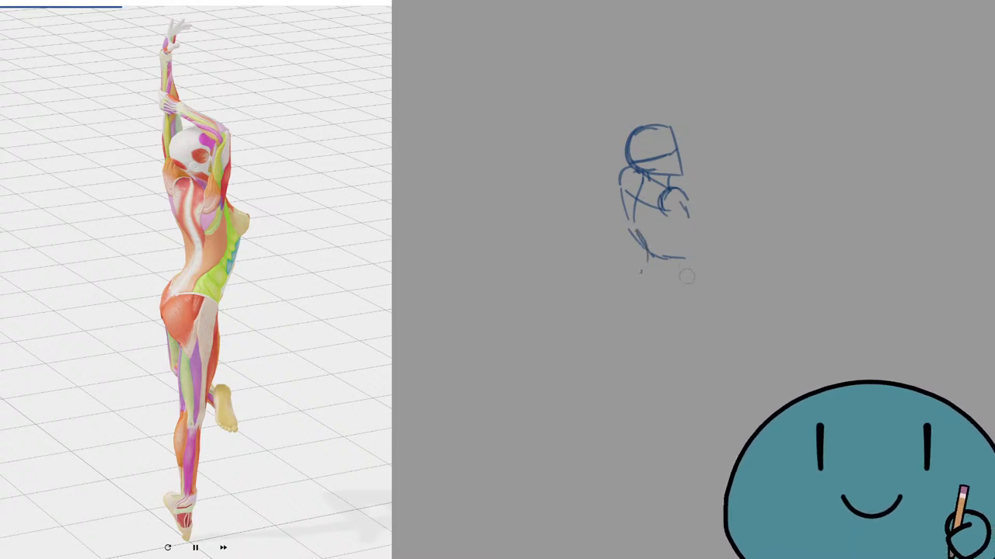
Step: Sketch the torso's front edge and the hips, with a straight front line and a sloping rear contour, replacing rejected strokes
{"action": "mouse_move", "coordinate": [689, 227]}
{"action": "left_mouse_down"}
{"action": "mouse_move", "coordinate": [683, 260]}
{"action": "mouse_move", "coordinate": [642, 272]}
{"action": "mouse_move", "coordinate": [673, 285]}
{"action": "mouse_move", "coordinate": [666, 327]}
{"action": "left_mouse_up"}
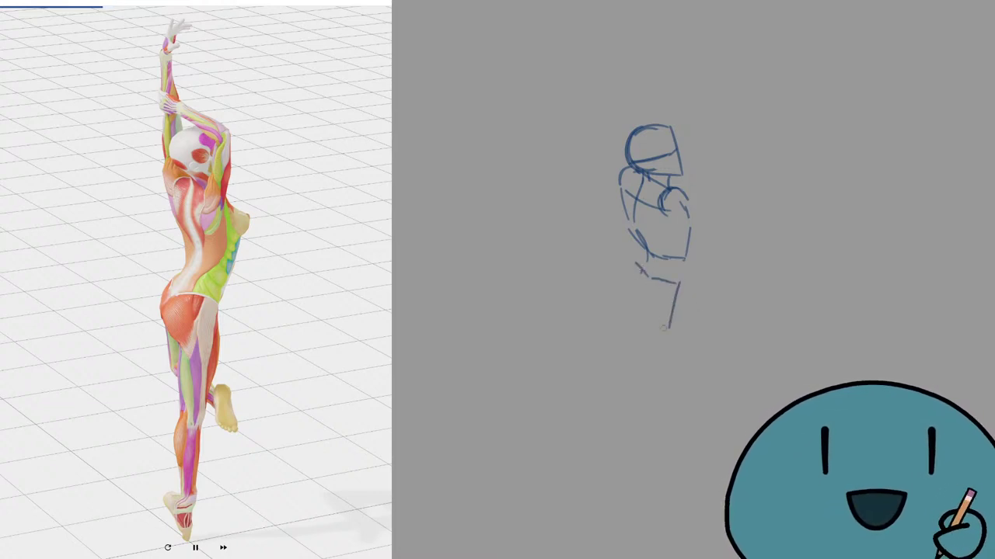
{"action": "left_click_drag", "start_coordinate": [634, 264], "coordinate": [608, 295]}
{"action": "key", "text": "ctrl+z"}
{"action": "mouse_move", "coordinate": [633, 265]}
{"action": "left_mouse_down"}
{"action": "mouse_move", "coordinate": [604, 299]}
{"action": "mouse_move", "coordinate": [610, 317]}
{"action": "mouse_move", "coordinate": [630, 268]}
{"action": "mouse_move", "coordinate": [606, 300]}
{"action": "left_mouse_up"}
{"action": "key", "text": "ctrl+z"}
{"action": "key", "text": "ctrl+z"}
{"action": "key", "text": "ctrl+z"}
{"action": "key", "text": "ctrl+z"}
{"action": "left_click_drag", "start_coordinate": [629, 267], "coordinate": [609, 310]}
{"action": "key", "text": "ctrl+z"}
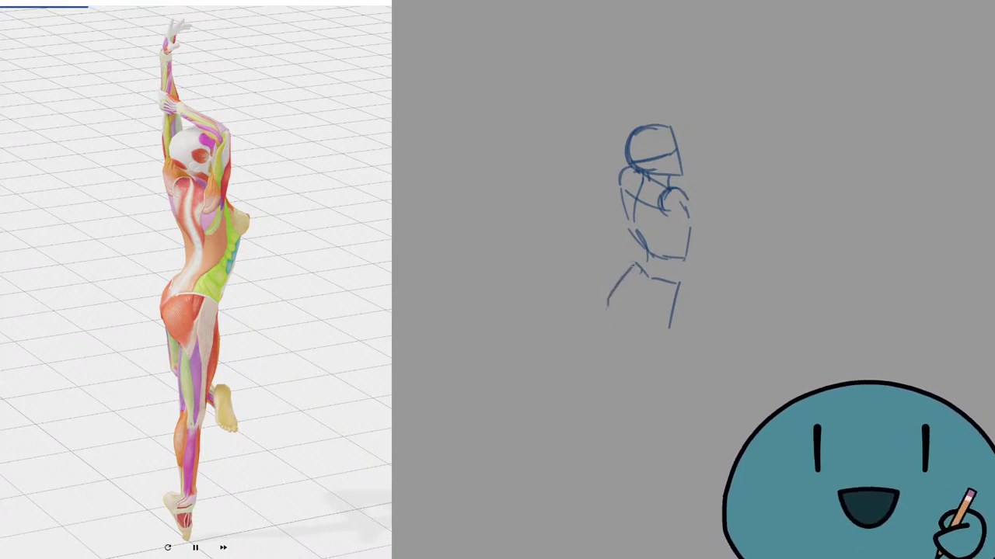
Step: Sketch the arched back into the waist and the rounded hip outline of the one-legged standing figure, replacing rejected strokes
{"action": "mouse_move", "coordinate": [628, 221]}
{"action": "left_mouse_down"}
{"action": "mouse_move", "coordinate": [621, 191]}
{"action": "mouse_move", "coordinate": [642, 248]}
{"action": "left_mouse_up"}
{"action": "key", "text": "ctrl+z"}
{"action": "mouse_move", "coordinate": [623, 201]}
{"action": "left_mouse_down"}
{"action": "mouse_move", "coordinate": [646, 258]}
{"action": "mouse_move", "coordinate": [604, 306]}
{"action": "left_mouse_up"}
{"action": "key", "text": "ctrl+z"}
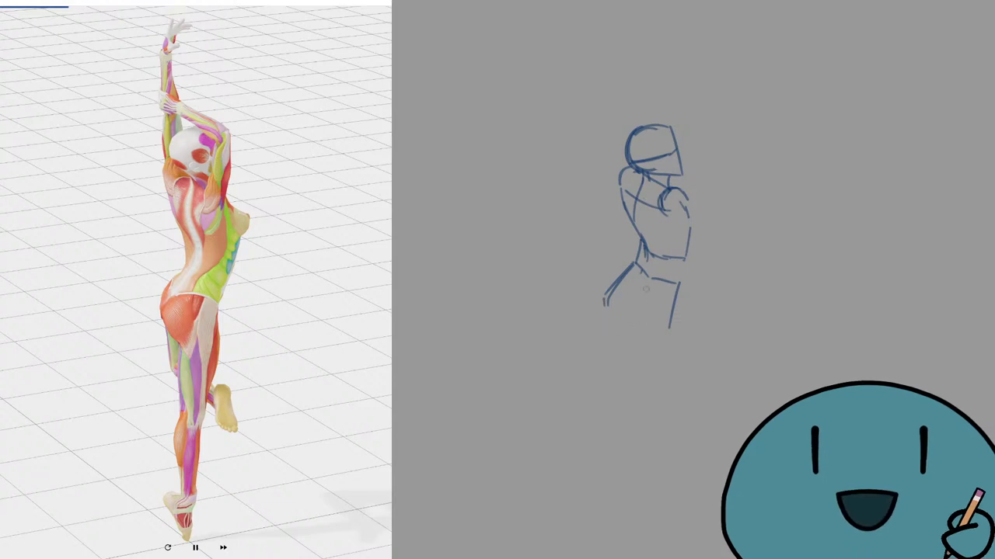
{"action": "key", "text": "ctrl+z"}
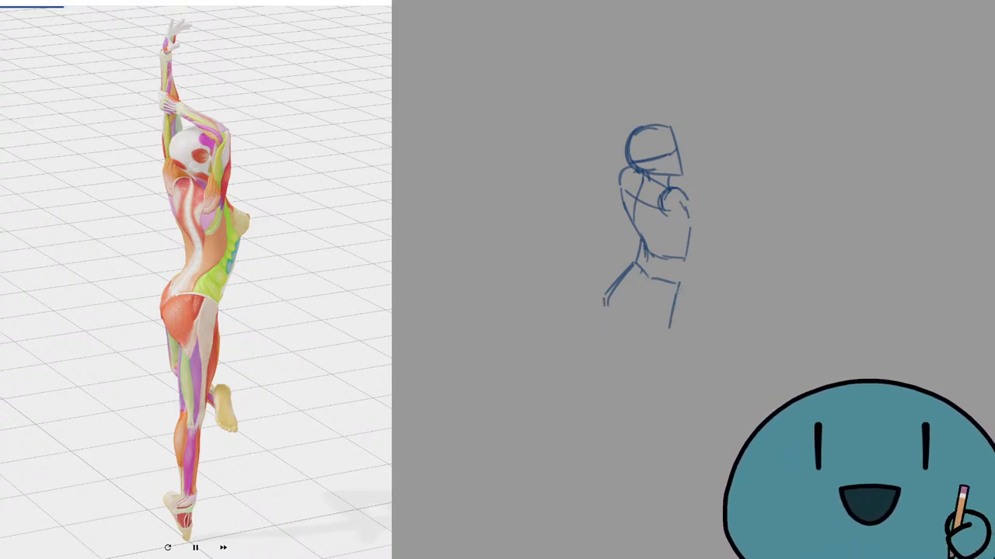
{"action": "left_click_drag", "start_coordinate": [679, 284], "coordinate": [661, 338]}
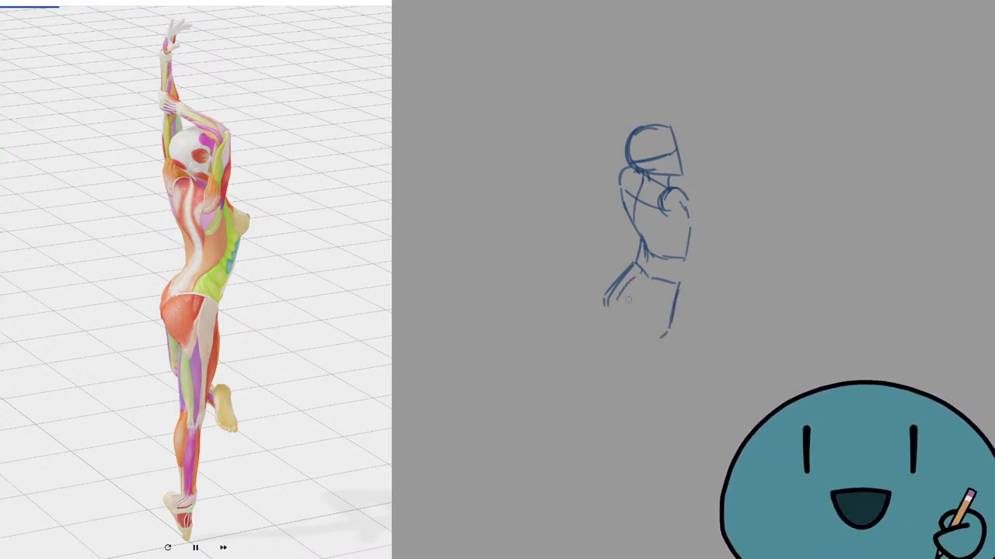
{"action": "mouse_move", "coordinate": [648, 245]}
{"action": "left_mouse_down"}
{"action": "mouse_move", "coordinate": [624, 285]}
{"action": "mouse_move", "coordinate": [638, 273]}
{"action": "mouse_move", "coordinate": [616, 295]}
{"action": "mouse_move", "coordinate": [631, 280]}
{"action": "mouse_move", "coordinate": [607, 314]}
{"action": "left_mouse_up"}
{"action": "key", "text": "ctrl+z"}
{"action": "mouse_move", "coordinate": [630, 282]}
{"action": "left_mouse_down"}
{"action": "mouse_move", "coordinate": [611, 299]}
{"action": "mouse_move", "coordinate": [619, 342]}
{"action": "left_mouse_up"}
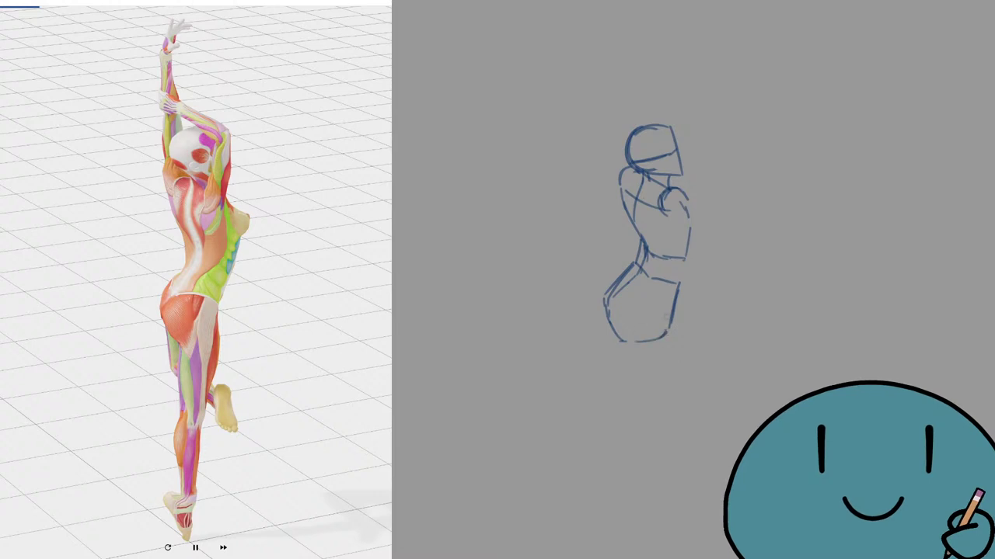
Step: Sketch the standing leg as a tapered thigh closed at the knee and one long line for the lower leg
{"action": "left_click_drag", "start_coordinate": [678, 289], "coordinate": [660, 430]}
{"action": "key", "text": "ctrl+z"}
{"action": "key", "text": "ctrl+z"}
{"action": "mouse_move", "coordinate": [622, 340]}
{"action": "left_mouse_down"}
{"action": "mouse_move", "coordinate": [608, 321]}
{"action": "mouse_move", "coordinate": [628, 338]}
{"action": "mouse_move", "coordinate": [621, 365]}
{"action": "mouse_move", "coordinate": [631, 422]}
{"action": "mouse_move", "coordinate": [657, 429]}
{"action": "mouse_move", "coordinate": [645, 547]}
{"action": "left_mouse_up"}
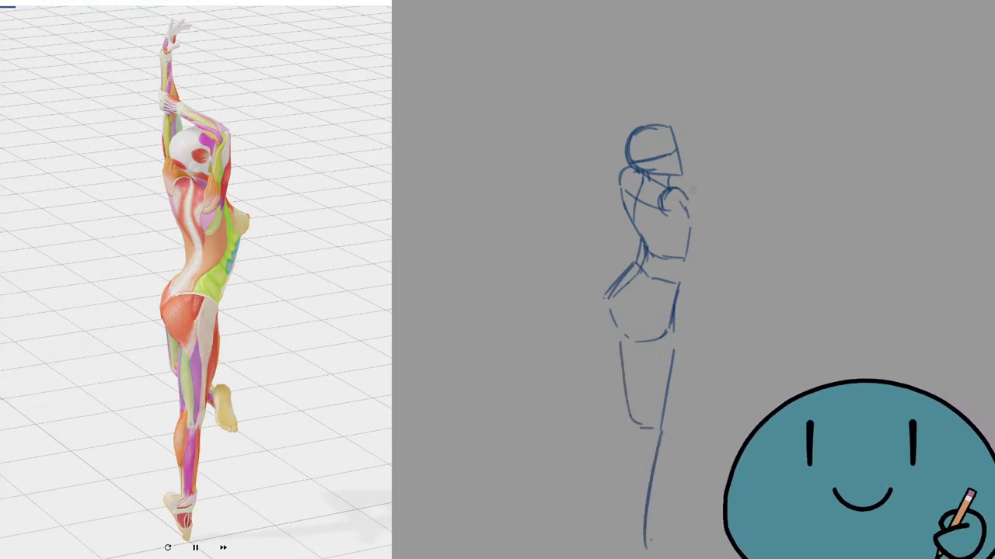
Step: Sketch the front upper arm raised beside the face with a pointed elbow, and clean up the overlapping face and shoulder lines
{"action": "left_click_drag", "start_coordinate": [685, 218], "coordinate": [702, 146]}
{"action": "key", "text": "ctrl+z"}
{"action": "key", "text": "ctrl+z"}
{"action": "key", "text": "ctrl+z"}
{"action": "mouse_move", "coordinate": [684, 212]}
{"action": "left_mouse_down"}
{"action": "mouse_move", "coordinate": [700, 130]}
{"action": "mouse_move", "coordinate": [676, 138]}
{"action": "left_mouse_up"}
{"action": "mouse_move", "coordinate": [688, 122]}
{"action": "left_mouse_down"}
{"action": "mouse_move", "coordinate": [700, 122]}
{"action": "mouse_move", "coordinate": [668, 202]}
{"action": "left_mouse_up"}
{"action": "key", "text": "ctrl+z"}
{"action": "key", "text": "ctrl+z"}
{"action": "mouse_move", "coordinate": [677, 139]}
{"action": "left_mouse_down"}
{"action": "mouse_move", "coordinate": [666, 209]}
{"action": "mouse_move", "coordinate": [676, 188]}
{"action": "mouse_move", "coordinate": [677, 203]}
{"action": "left_mouse_up"}
{"action": "key", "text": "e"}
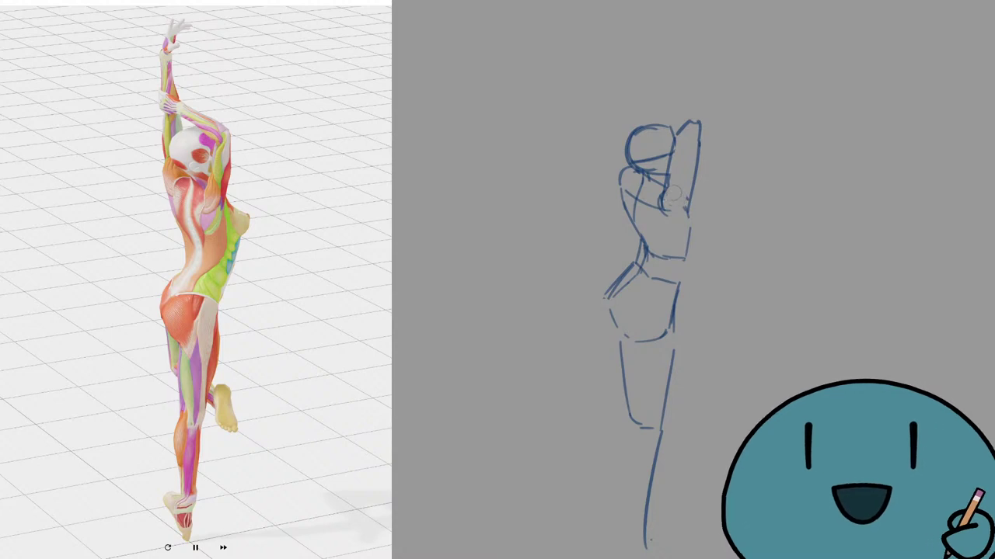
{"action": "mouse_move", "coordinate": [670, 168]}
{"action": "left_mouse_down"}
{"action": "mouse_move", "coordinate": [686, 209]}
{"action": "mouse_move", "coordinate": [666, 182]}
{"action": "left_mouse_up"}
{"action": "left_click_drag", "start_coordinate": [673, 138], "coordinate": [659, 217]}
{"action": "left_click_drag", "start_coordinate": [690, 123], "coordinate": [703, 121]}
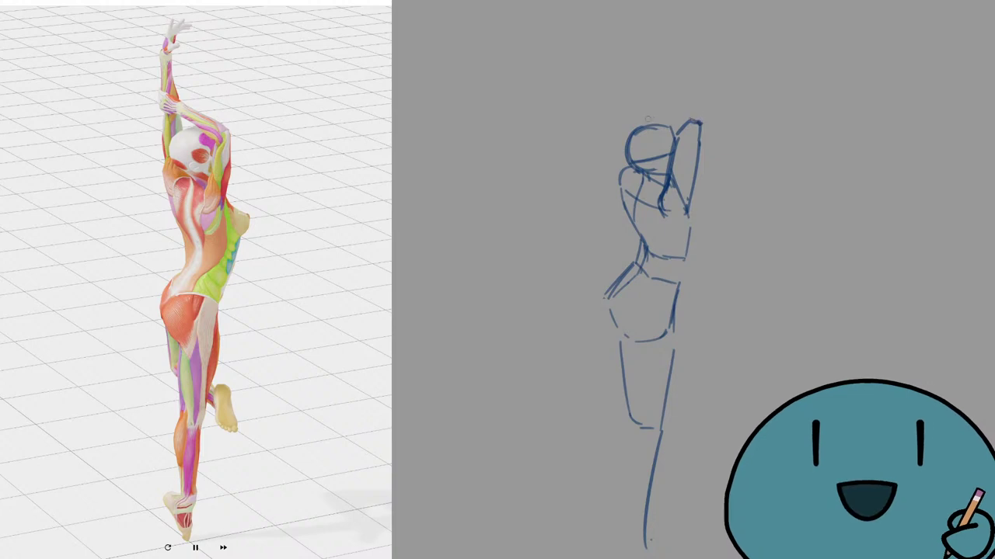
Step: Sketch the front forearm folded over the head and the other arm stretching straight up
{"action": "left_click_drag", "start_coordinate": [645, 100], "coordinate": [697, 123]}
{"action": "left_click_drag", "start_coordinate": [622, 112], "coordinate": [617, 183]}
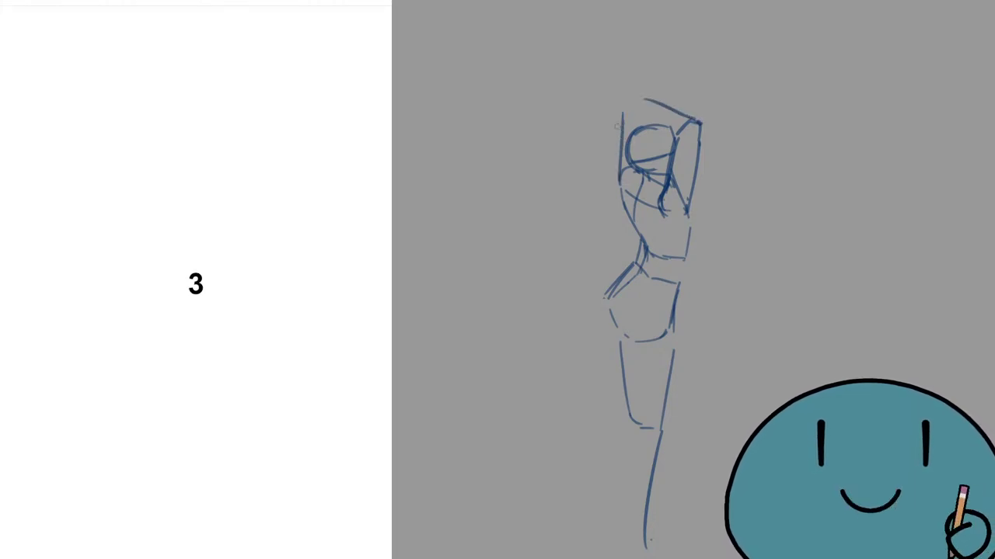
{"action": "mouse_move", "coordinate": [625, 86]}
{"action": "left_mouse_down"}
{"action": "mouse_move", "coordinate": [621, 143]}
{"action": "mouse_move", "coordinate": [635, 6]}
{"action": "left_mouse_up"}
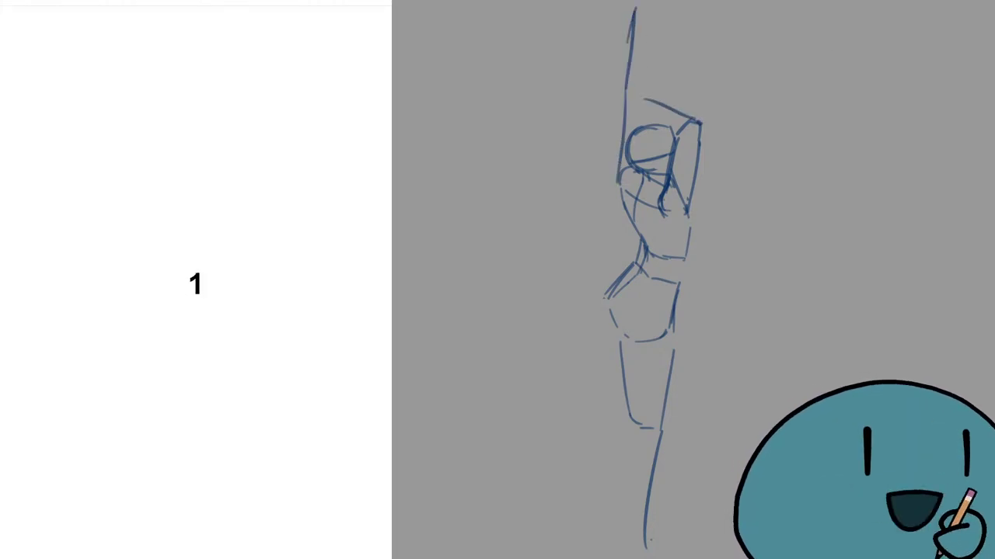
Step: Clear the canvas for the next reference pose
{"action": "key", "text": "Delete"}
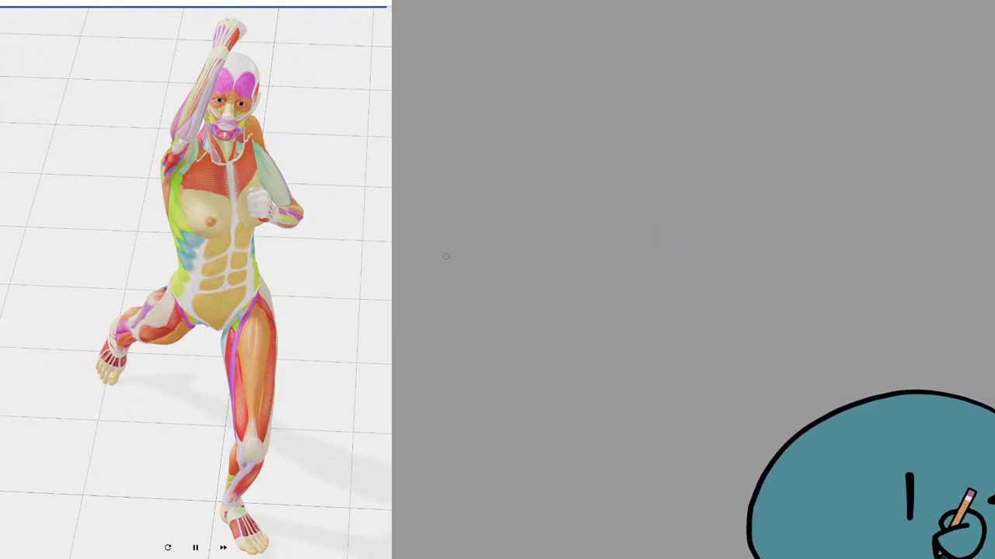
{"action": "left_click_drag", "start_coordinate": [665, 166], "coordinate": [724, 144]}
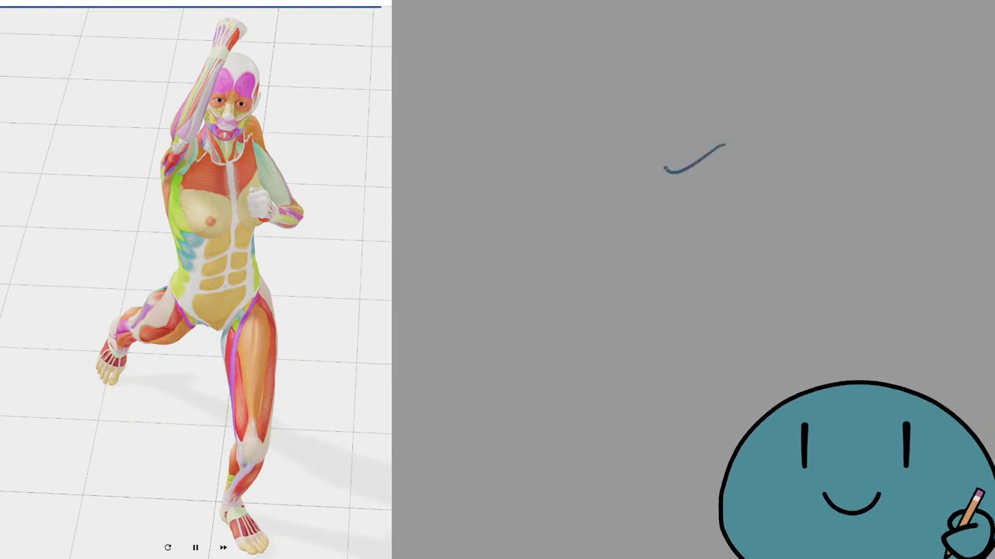
{"action": "key", "text": "ctrl+z"}
{"action": "left_click_drag", "start_coordinate": [662, 155], "coordinate": [693, 127]}
{"action": "key", "text": "ctrl+z"}
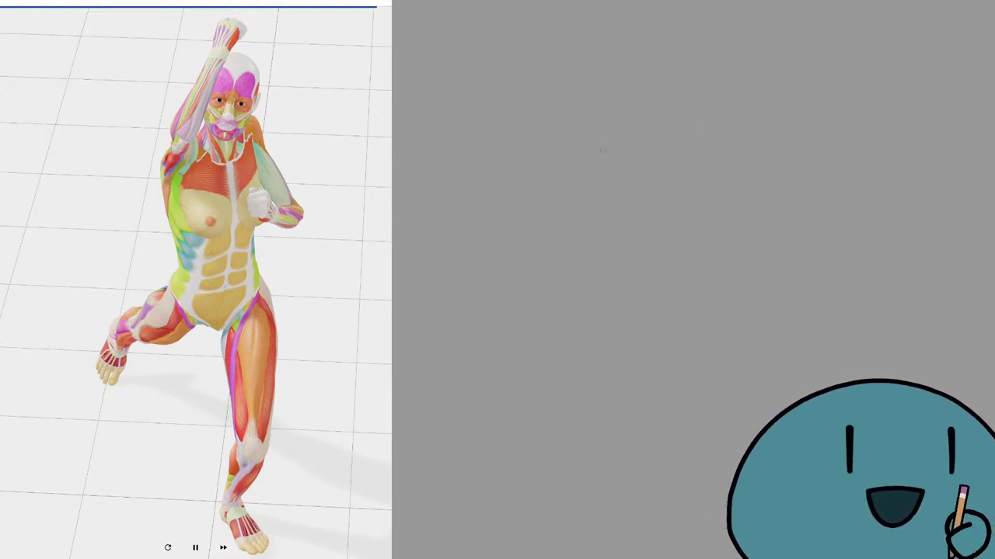
{"action": "left_click_drag", "start_coordinate": [615, 128], "coordinate": [618, 122]}
{"action": "key", "text": "ctrl+z"}
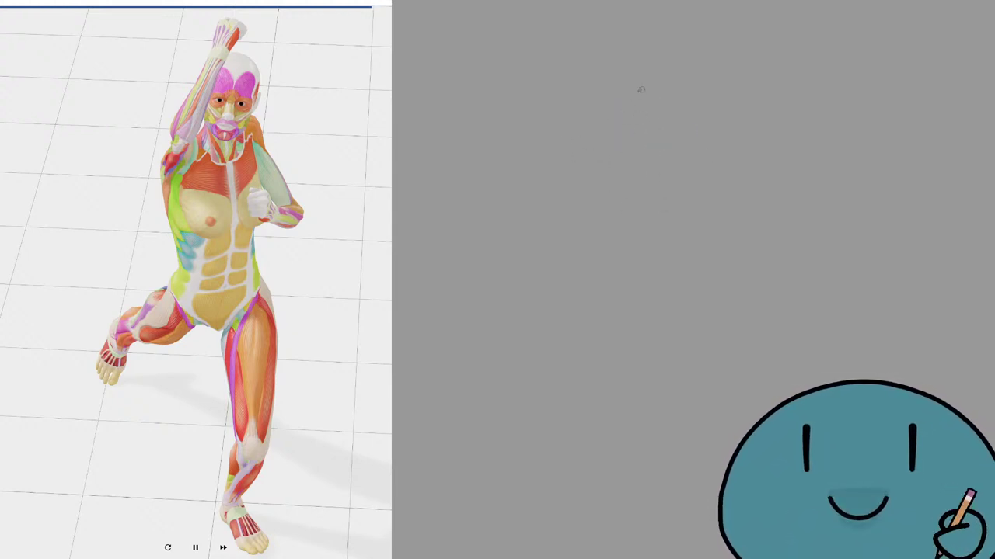
Step: Sketch the lunging figure's head as an oval with a slightly tilted vertical centre line, replacing rejected strokes
{"action": "mouse_move", "coordinate": [641, 85]}
{"action": "left_mouse_down"}
{"action": "mouse_move", "coordinate": [624, 125]}
{"action": "mouse_move", "coordinate": [645, 146]}
{"action": "left_mouse_up"}
{"action": "key", "text": "ctrl+z"}
{"action": "key", "text": "ctrl+z"}
{"action": "key", "text": "ctrl+z"}
{"action": "left_click_drag", "start_coordinate": [654, 87], "coordinate": [644, 159]}
{"action": "key", "text": "ctrl+z"}
{"action": "key", "text": "ctrl+z"}
{"action": "left_click_drag", "start_coordinate": [658, 88], "coordinate": [643, 159]}
{"action": "key", "text": "ctrl+z"}
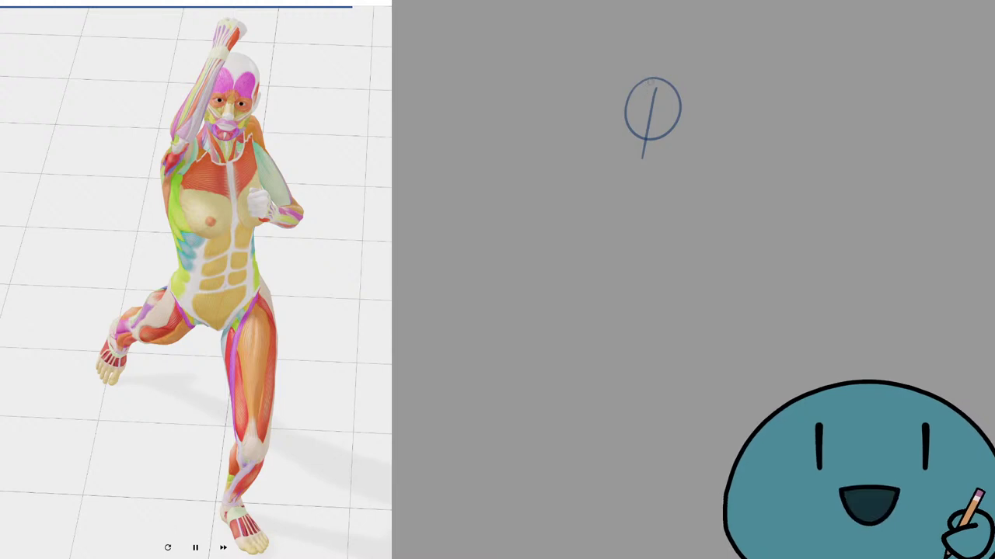
Step: Reinforce the skull outline and add the tapered jaw and the horizontal eye line to the lunging figure's head
{"action": "mouse_move", "coordinate": [653, 78]}
{"action": "left_mouse_down"}
{"action": "mouse_move", "coordinate": [635, 114]}
{"action": "mouse_move", "coordinate": [662, 95]}
{"action": "mouse_move", "coordinate": [652, 80]}
{"action": "mouse_move", "coordinate": [665, 112]}
{"action": "mouse_move", "coordinate": [654, 114]}
{"action": "mouse_move", "coordinate": [661, 79]}
{"action": "mouse_move", "coordinate": [658, 128]}
{"action": "mouse_move", "coordinate": [681, 105]}
{"action": "mouse_move", "coordinate": [660, 138]}
{"action": "mouse_move", "coordinate": [681, 113]}
{"action": "mouse_move", "coordinate": [676, 127]}
{"action": "mouse_move", "coordinate": [680, 113]}
{"action": "mouse_move", "coordinate": [648, 139]}
{"action": "mouse_move", "coordinate": [675, 132]}
{"action": "mouse_move", "coordinate": [680, 110]}
{"action": "mouse_move", "coordinate": [635, 152]}
{"action": "left_mouse_up"}
{"action": "key", "text": "ctrl+z"}
{"action": "key", "text": "ctrl+z"}
{"action": "key", "text": "ctrl+z"}
{"action": "key", "text": "ctrl+z"}
{"action": "key", "text": "ctrl+z"}
{"action": "key", "text": "ctrl+z"}
{"action": "key", "text": "ctrl+z"}
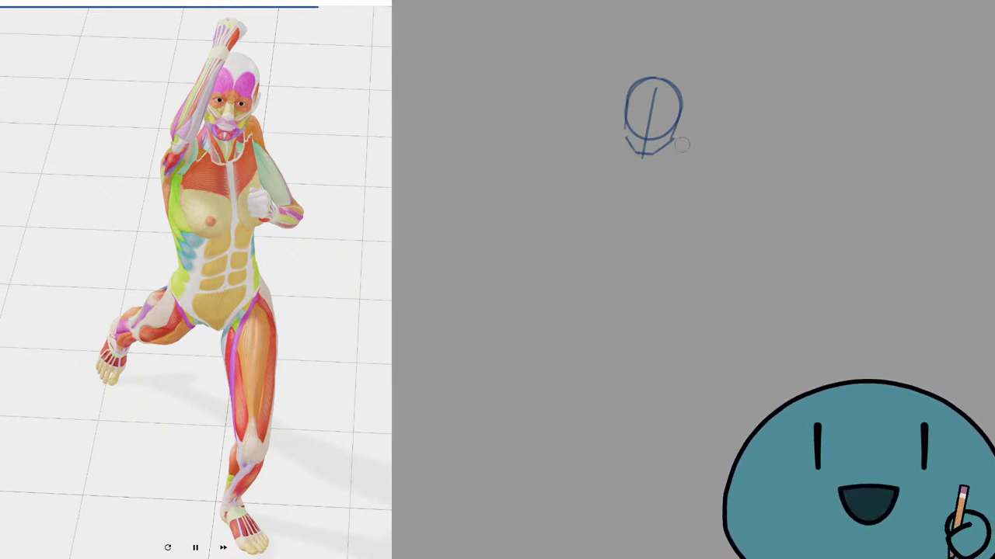
{"action": "mouse_move", "coordinate": [631, 130]}
{"action": "left_mouse_down"}
{"action": "mouse_move", "coordinate": [657, 139]}
{"action": "mouse_move", "coordinate": [675, 125]}
{"action": "left_mouse_up"}
{"action": "key", "text": "ctrl+z"}
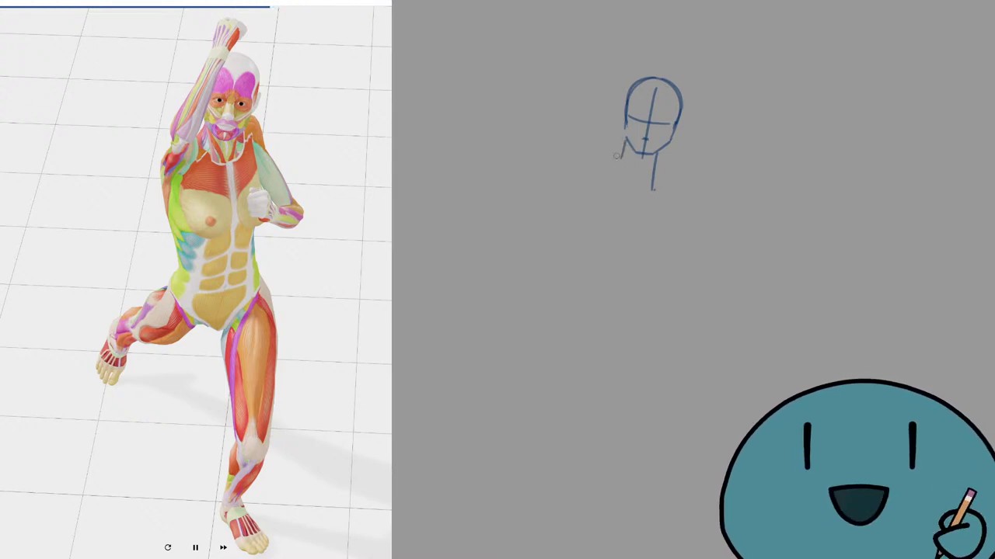
Step: Sketch the neck, the curved neckline and the rounded shoulder of the raised arm, replacing rejected strokes
{"action": "key", "text": "ctrl+z"}
{"action": "mouse_move", "coordinate": [629, 143]}
{"action": "left_mouse_down"}
{"action": "mouse_move", "coordinate": [638, 188]}
{"action": "mouse_move", "coordinate": [651, 189]}
{"action": "mouse_move", "coordinate": [655, 181]}
{"action": "mouse_move", "coordinate": [642, 186]}
{"action": "mouse_move", "coordinate": [661, 179]}
{"action": "mouse_move", "coordinate": [666, 164]}
{"action": "mouse_move", "coordinate": [667, 174]}
{"action": "mouse_move", "coordinate": [638, 188]}
{"action": "mouse_move", "coordinate": [611, 184]}
{"action": "mouse_move", "coordinate": [632, 180]}
{"action": "mouse_move", "coordinate": [622, 171]}
{"action": "mouse_move", "coordinate": [596, 174]}
{"action": "mouse_move", "coordinate": [623, 174]}
{"action": "mouse_move", "coordinate": [617, 159]}
{"action": "mouse_move", "coordinate": [590, 180]}
{"action": "left_mouse_up"}
{"action": "key", "text": "ctrl+z"}
{"action": "key", "text": "ctrl+z"}
{"action": "key", "text": "ctrl+z"}
{"action": "key", "text": "ctrl+z"}
{"action": "key", "text": "ctrl+z"}
{"action": "key", "text": "ctrl+z"}
{"action": "key", "text": "ctrl+z"}
{"action": "key", "text": "ctrl+z"}
{"action": "key", "text": "ctrl+z"}
{"action": "key", "text": "ctrl+z"}
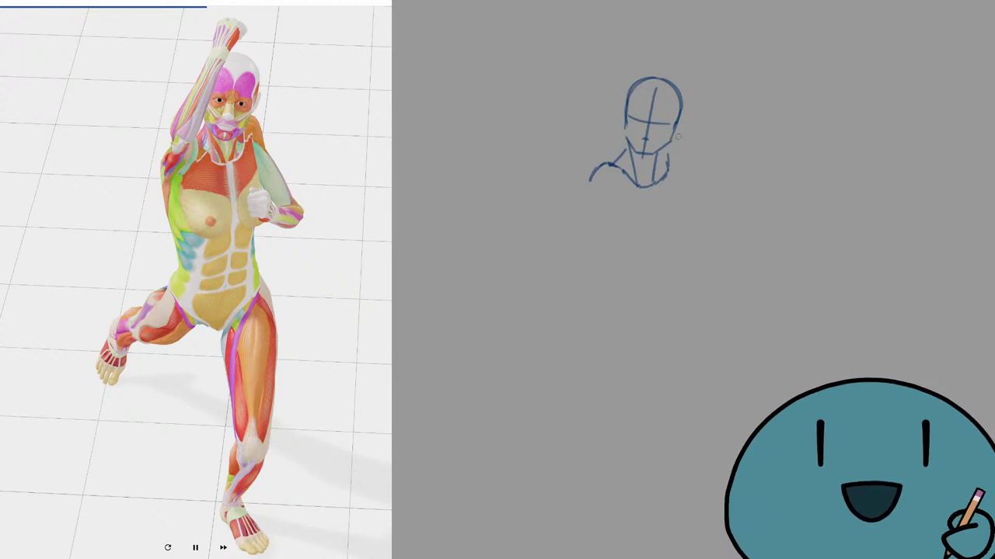
Step: Sketch the opposite shoulder and close the chest shape with side contours and a curved lower edge
{"action": "mouse_move", "coordinate": [671, 137]}
{"action": "left_mouse_down"}
{"action": "mouse_move", "coordinate": [687, 144]}
{"action": "mouse_move", "coordinate": [687, 216]}
{"action": "mouse_move", "coordinate": [649, 237]}
{"action": "mouse_move", "coordinate": [674, 223]}
{"action": "mouse_move", "coordinate": [625, 232]}
{"action": "left_mouse_up"}
{"action": "key", "text": "ctrl+z"}
{"action": "key", "text": "ctrl+z"}
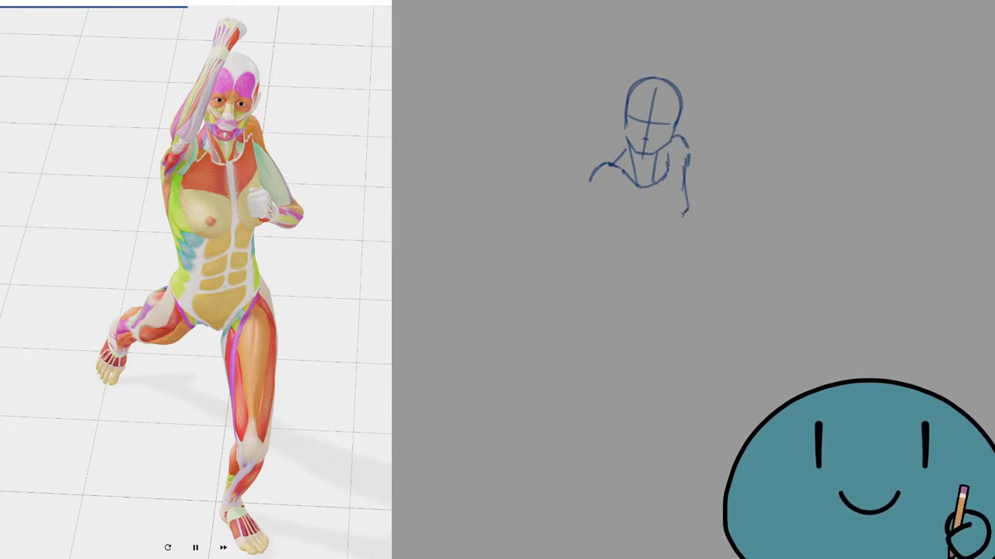
{"action": "left_click_drag", "start_coordinate": [685, 213], "coordinate": [628, 234]}
{"action": "left_click_drag", "start_coordinate": [687, 211], "coordinate": [621, 235]}
{"action": "key", "text": "ctrl+z"}
{"action": "key", "text": "ctrl+z"}
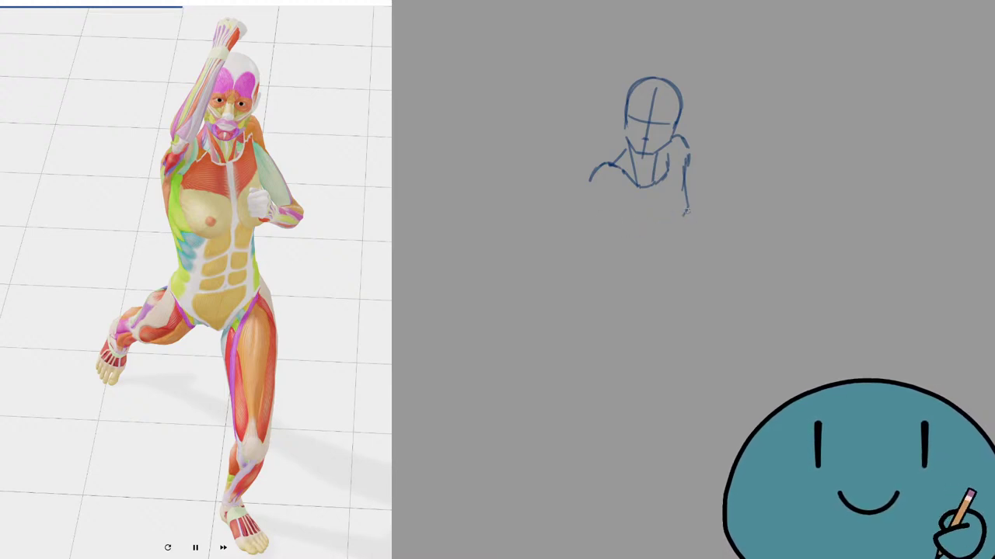
{"action": "mouse_move", "coordinate": [688, 208]}
{"action": "left_mouse_down"}
{"action": "mouse_move", "coordinate": [619, 236]}
{"action": "mouse_move", "coordinate": [599, 219]}
{"action": "mouse_move", "coordinate": [595, 199]}
{"action": "left_mouse_up"}
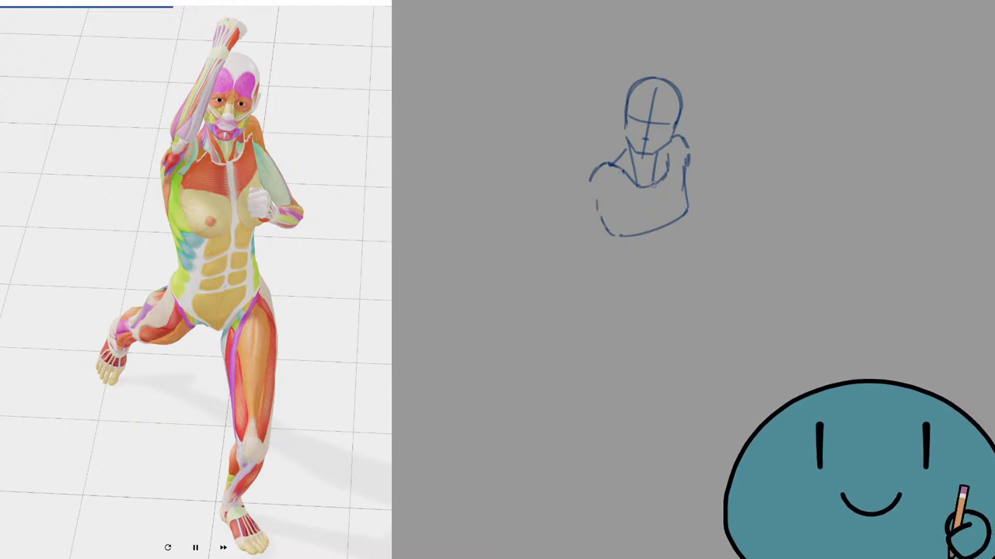
Step: Sketch the torso's centre line and the tapered lower ribcage beneath the chest curve
{"action": "left_click_drag", "start_coordinate": [655, 189], "coordinate": [649, 269]}
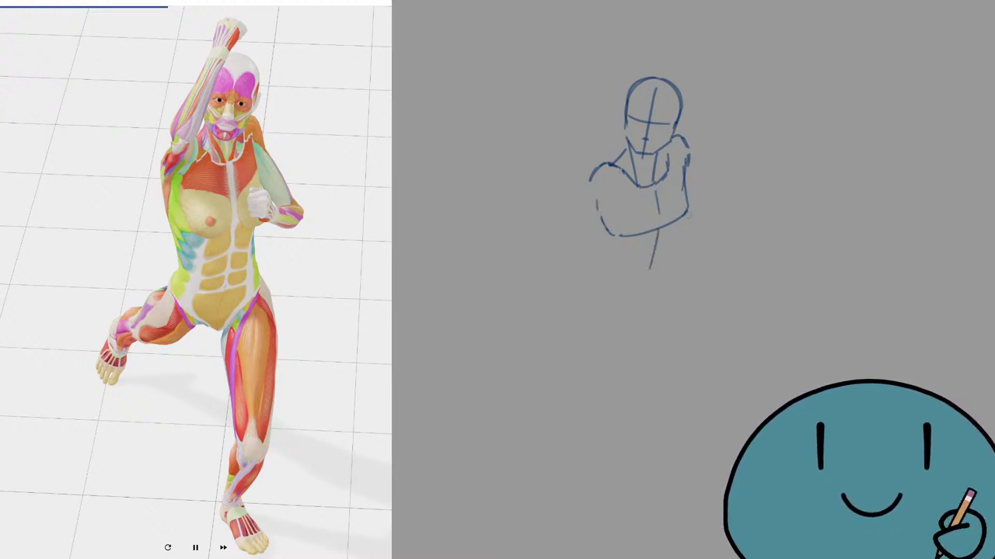
{"action": "left_click_drag", "start_coordinate": [686, 217], "coordinate": [669, 254]}
{"action": "key", "text": "ctrl+z"}
{"action": "mouse_move", "coordinate": [667, 257]}
{"action": "left_mouse_down"}
{"action": "mouse_move", "coordinate": [621, 266]}
{"action": "mouse_move", "coordinate": [641, 263]}
{"action": "mouse_move", "coordinate": [617, 258]}
{"action": "mouse_move", "coordinate": [610, 236]}
{"action": "mouse_move", "coordinate": [636, 264]}
{"action": "mouse_move", "coordinate": [606, 247]}
{"action": "mouse_move", "coordinate": [592, 203]}
{"action": "mouse_move", "coordinate": [602, 238]}
{"action": "left_mouse_up"}
{"action": "key", "text": "ctrl+z"}
{"action": "key", "text": "ctrl+z"}
{"action": "key", "text": "ctrl+z"}
{"action": "key", "text": "ctrl+z"}
{"action": "left_click_drag", "start_coordinate": [597, 202], "coordinate": [608, 248]}
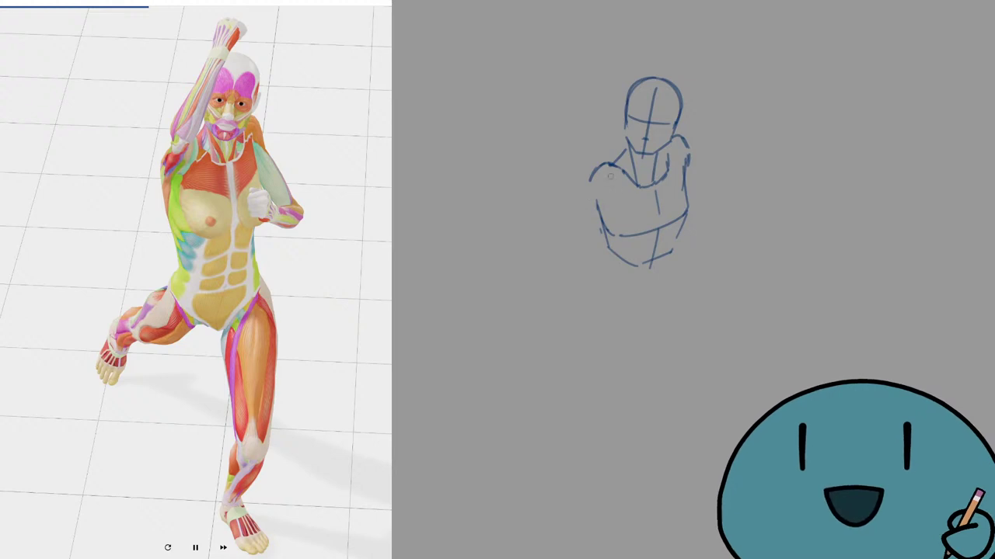
Step: Redraw the chest's side contour running down from the raised arm's shoulder
{"action": "key", "text": "ctrl+z"}
{"action": "left_click_drag", "start_coordinate": [590, 189], "coordinate": [609, 247]}
{"action": "key", "text": "ctrl+z"}
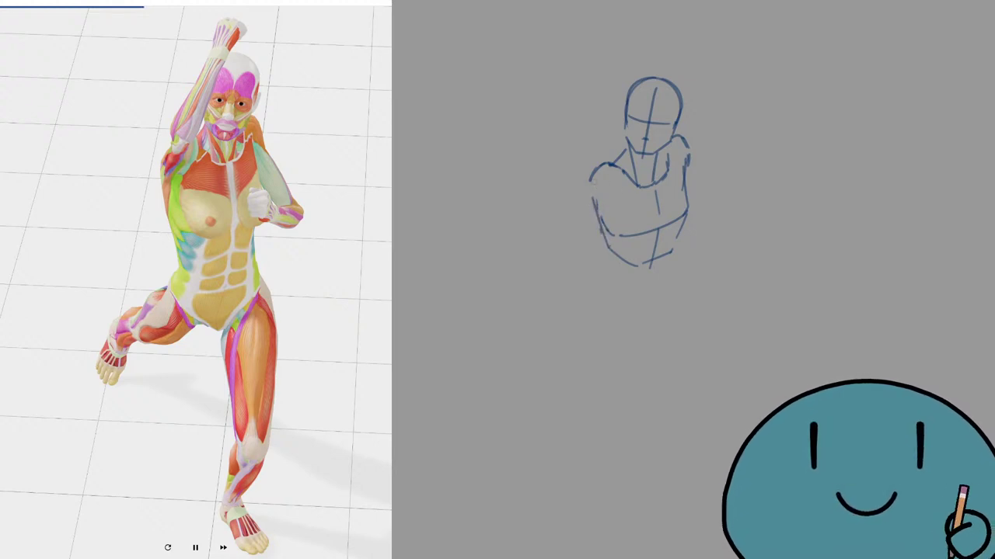
{"action": "left_click_drag", "start_coordinate": [594, 174], "coordinate": [589, 199]}
Step: Sketch the raised arm with a short upper arm and a forearm slanting up in front of the head
{"action": "mouse_move", "coordinate": [598, 153]}
{"action": "left_mouse_down"}
{"action": "mouse_move", "coordinate": [623, 156]}
{"action": "mouse_move", "coordinate": [596, 153]}
{"action": "mouse_move", "coordinate": [599, 183]}
{"action": "mouse_move", "coordinate": [604, 136]}
{"action": "mouse_move", "coordinate": [624, 151]}
{"action": "mouse_move", "coordinate": [658, 44]}
{"action": "left_mouse_up"}
{"action": "key", "text": "ctrl+z"}
{"action": "key", "text": "ctrl+z"}
{"action": "key", "text": "ctrl+z"}
{"action": "key", "text": "ctrl+z"}
{"action": "key", "text": "ctrl+z"}
{"action": "left_click_drag", "start_coordinate": [606, 131], "coordinate": [638, 76]}
{"action": "left_click_drag", "start_coordinate": [637, 77], "coordinate": [657, 77]}
{"action": "left_click_drag", "start_coordinate": [654, 83], "coordinate": [625, 152]}
{"action": "key", "text": "ctrl+z"}
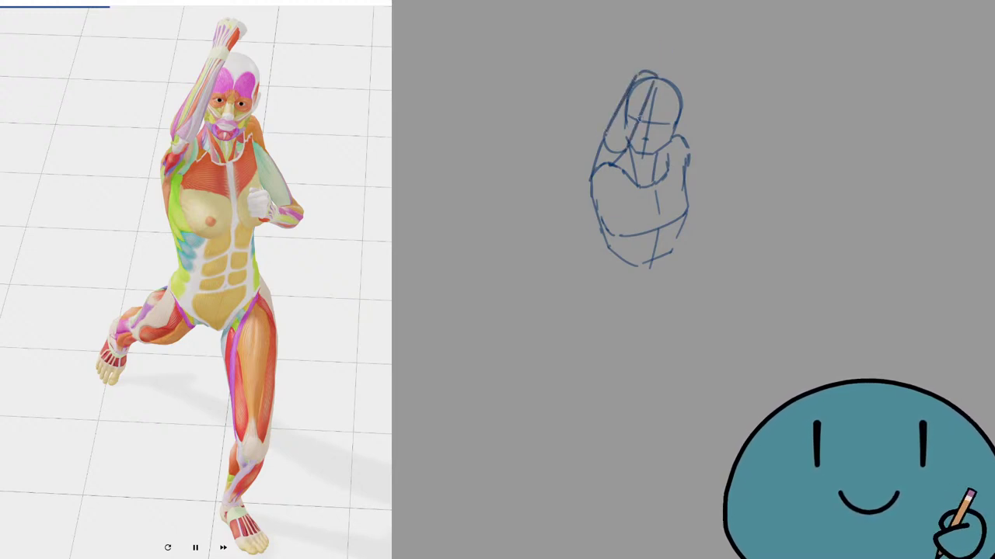
Step: Erase the head and shoulder lines overlapped by the raised arm and tidy the arm's outline
{"action": "key", "text": "ctrl+z"}
{"action": "mouse_move", "coordinate": [654, 80]}
{"action": "left_mouse_down"}
{"action": "mouse_move", "coordinate": [619, 153]}
{"action": "mouse_move", "coordinate": [639, 89]}
{"action": "mouse_move", "coordinate": [623, 131]}
{"action": "mouse_move", "coordinate": [619, 180]}
{"action": "mouse_move", "coordinate": [597, 168]}
{"action": "mouse_move", "coordinate": [591, 195]}
{"action": "mouse_move", "coordinate": [601, 153]}
{"action": "mouse_move", "coordinate": [592, 176]}
{"action": "mouse_move", "coordinate": [605, 172]}
{"action": "mouse_move", "coordinate": [597, 204]}
{"action": "mouse_move", "coordinate": [609, 231]}
{"action": "left_mouse_up"}
{"action": "key", "text": "ctrl+z"}
{"action": "key", "text": "e"}
{"action": "key", "text": "ctrl+z"}
{"action": "key", "text": "ctrl+z"}
{"action": "key", "text": "e"}
{"action": "key", "text": "b"}
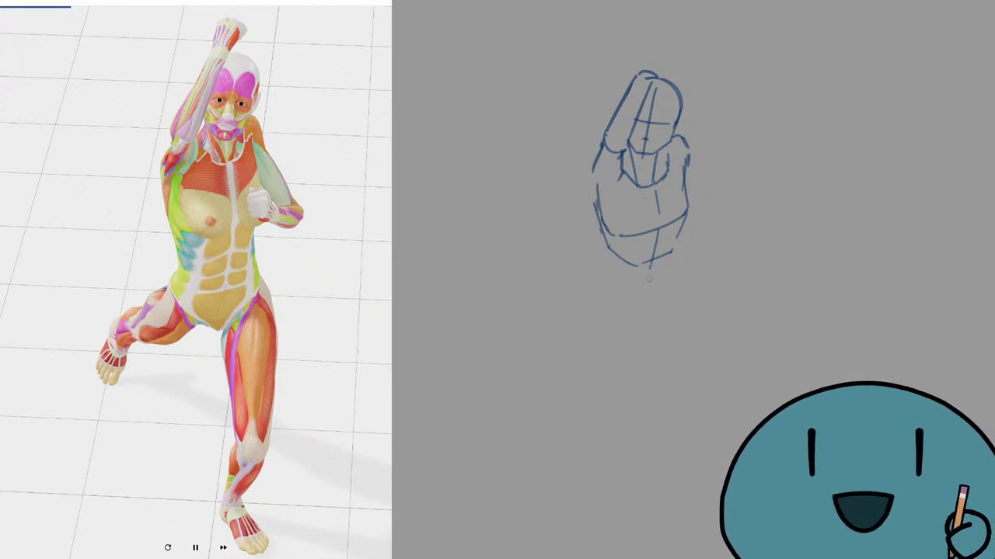
Step: Extend the torso's centre line to the crotch and sketch the pelvis as a downward-pointing wedge
{"action": "mouse_move", "coordinate": [651, 266]}
{"action": "left_mouse_down"}
{"action": "mouse_move", "coordinate": [646, 306]}
{"action": "mouse_move", "coordinate": [615, 276]}
{"action": "left_mouse_up"}
{"action": "key", "text": "ctrl+z"}
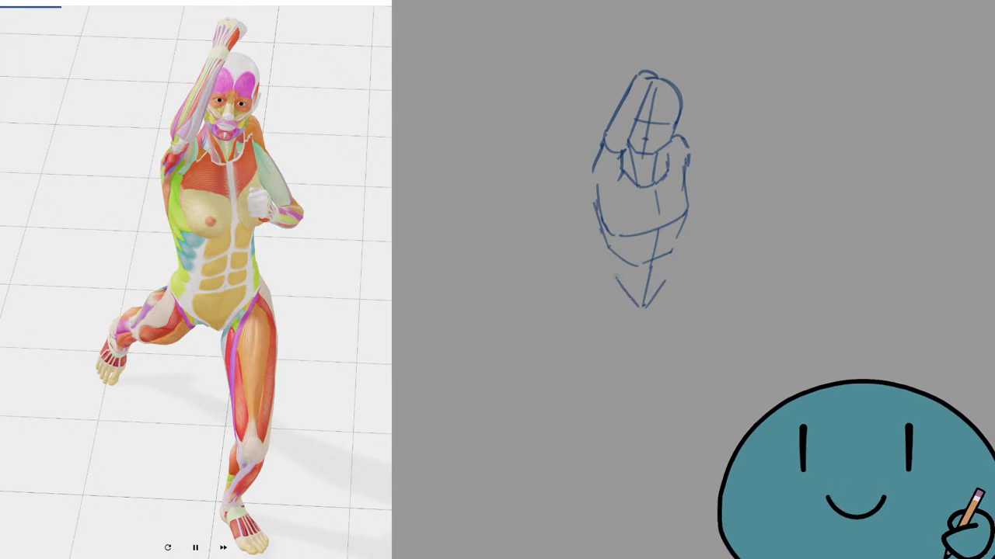
{"action": "key", "text": "ctrl+z"}
{"action": "mouse_move", "coordinate": [638, 308]}
{"action": "left_mouse_down"}
{"action": "mouse_move", "coordinate": [607, 278]}
{"action": "mouse_move", "coordinate": [671, 279]}
{"action": "left_mouse_up"}
{"action": "key", "text": "ctrl+z"}
{"action": "key", "text": "ctrl+z"}
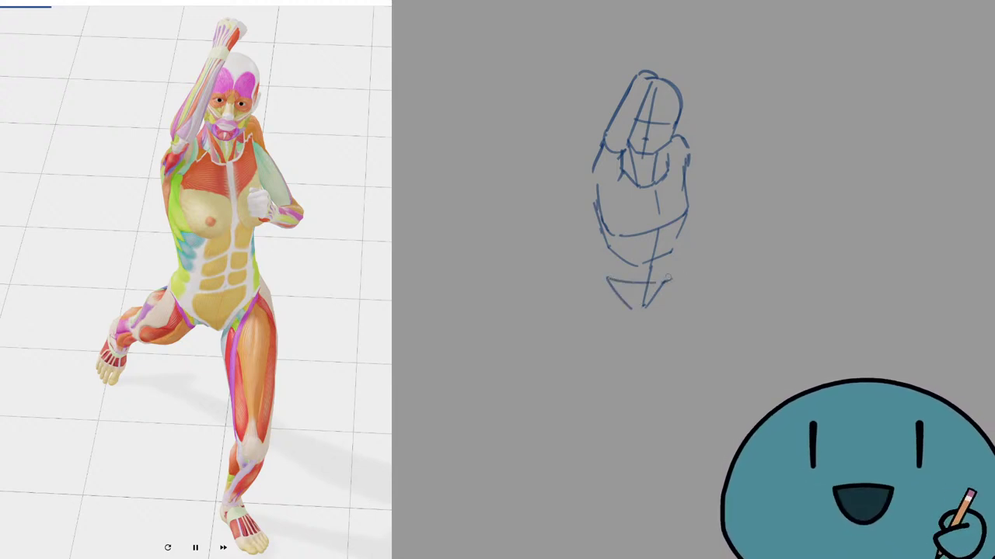
{"action": "key", "text": "ctrl+z"}
{"action": "key", "text": "ctrl+z"}
Step: Reshape the pelvis closer to the ribcage and sketch the front leg's inner thigh line and outer hip curve
{"action": "mouse_move", "coordinate": [608, 278]}
{"action": "left_mouse_down"}
{"action": "mouse_move", "coordinate": [675, 268]}
{"action": "mouse_move", "coordinate": [669, 255]}
{"action": "mouse_move", "coordinate": [686, 287]}
{"action": "mouse_move", "coordinate": [688, 305]}
{"action": "mouse_move", "coordinate": [652, 350]}
{"action": "mouse_move", "coordinate": [646, 338]}
{"action": "mouse_move", "coordinate": [662, 397]}
{"action": "left_mouse_up"}
{"action": "key", "text": "ctrl+z"}
{"action": "key", "text": "ctrl+z"}
{"action": "left_click_drag", "start_coordinate": [678, 259], "coordinate": [694, 309]}
{"action": "key", "text": "ctrl+z"}
{"action": "key", "text": "ctrl+z"}
{"action": "key", "text": "ctrl+z"}
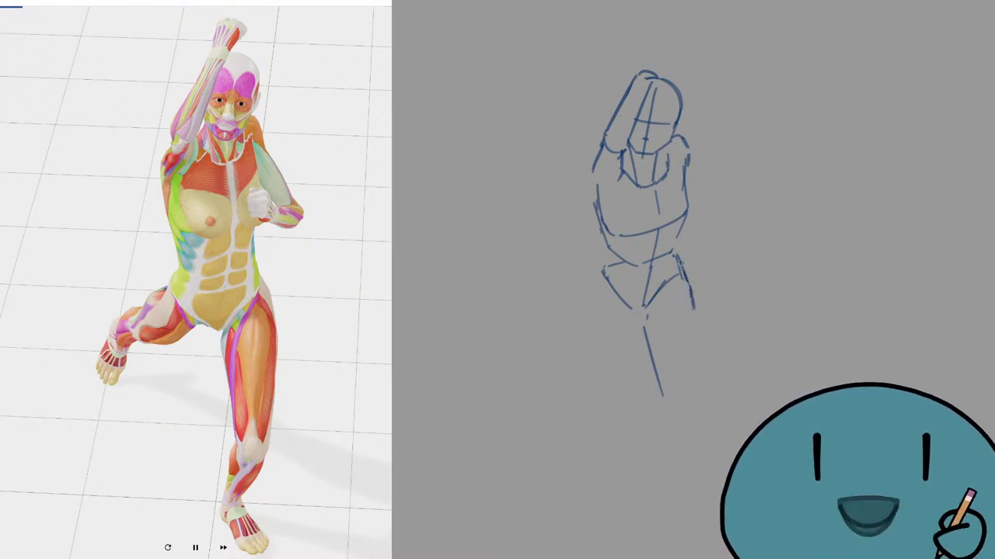
Step: Redraw the front leg's outer hip and thigh contour and close the thigh with a curve at the knee
{"action": "left_click_drag", "start_coordinate": [679, 258], "coordinate": [698, 305]}
{"action": "key", "text": "ctrl+z"}
{"action": "mouse_move", "coordinate": [677, 256]}
{"action": "left_mouse_down"}
{"action": "mouse_move", "coordinate": [693, 308]}
{"action": "mouse_move", "coordinate": [698, 390]}
{"action": "left_mouse_up"}
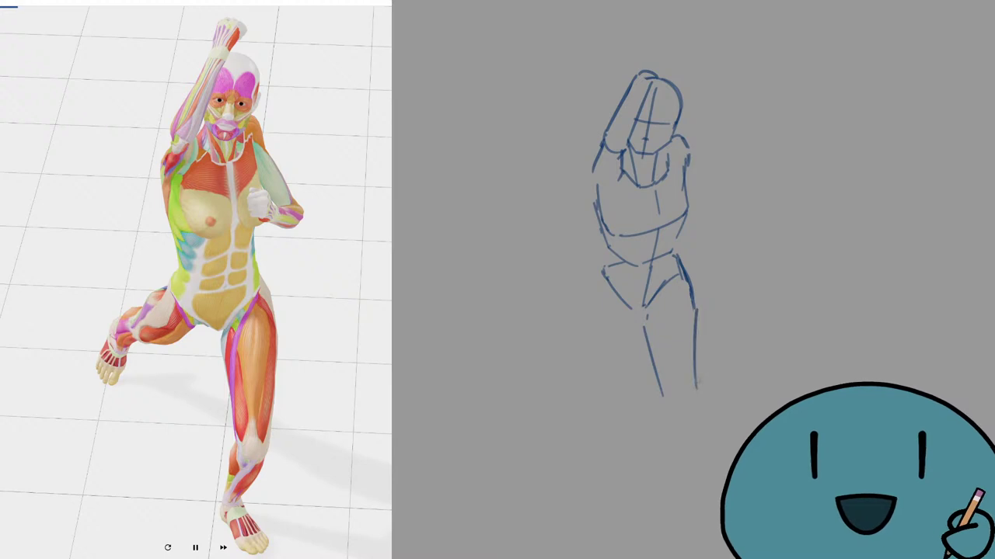
{"action": "key", "text": "ctrl+z"}
{"action": "mouse_move", "coordinate": [697, 309]}
{"action": "left_mouse_down"}
{"action": "mouse_move", "coordinate": [696, 399]}
{"action": "mouse_move", "coordinate": [665, 404]}
{"action": "left_mouse_up"}
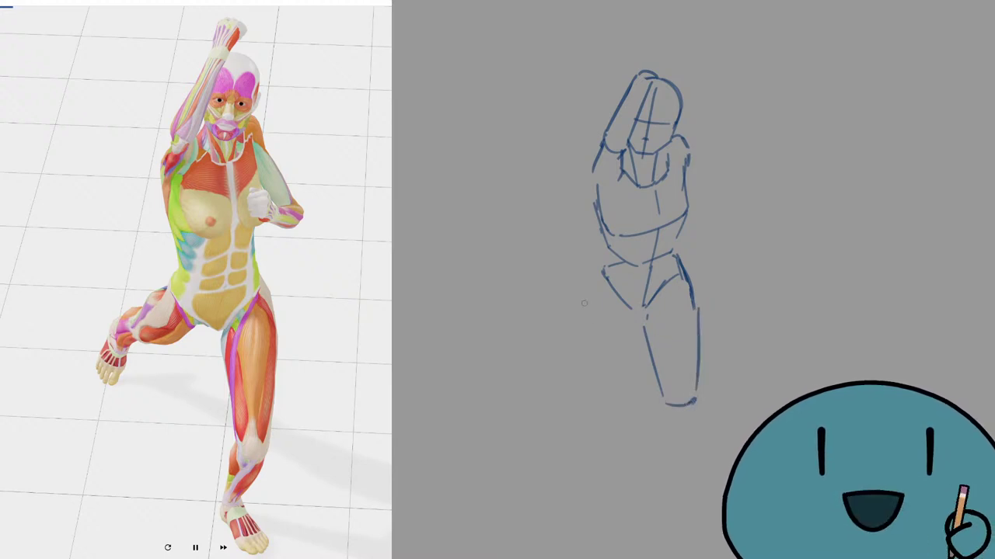
Step: Sketch the bent rear leg with its foot, and the front leg's lower leg and foot
{"action": "mouse_move", "coordinate": [636, 312]}
{"action": "left_mouse_down"}
{"action": "mouse_move", "coordinate": [578, 334]}
{"action": "mouse_move", "coordinate": [583, 320]}
{"action": "left_mouse_up"}
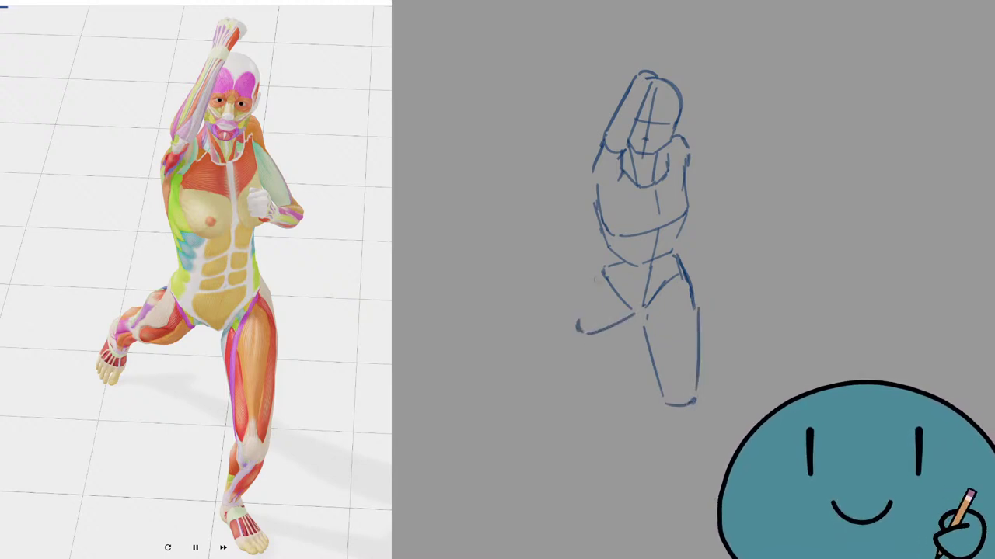
{"action": "mouse_move", "coordinate": [602, 269]}
{"action": "left_mouse_down"}
{"action": "mouse_move", "coordinate": [576, 311]}
{"action": "mouse_move", "coordinate": [564, 303]}
{"action": "mouse_move", "coordinate": [558, 336]}
{"action": "mouse_move", "coordinate": [552, 322]}
{"action": "mouse_move", "coordinate": [538, 343]}
{"action": "mouse_move", "coordinate": [550, 317]}
{"action": "mouse_move", "coordinate": [536, 345]}
{"action": "mouse_move", "coordinate": [557, 338]}
{"action": "mouse_move", "coordinate": [551, 357]}
{"action": "mouse_move", "coordinate": [560, 340]}
{"action": "mouse_move", "coordinate": [533, 351]}
{"action": "left_mouse_up"}
{"action": "key", "text": "ctrl+z"}
{"action": "key", "text": "ctrl+z"}
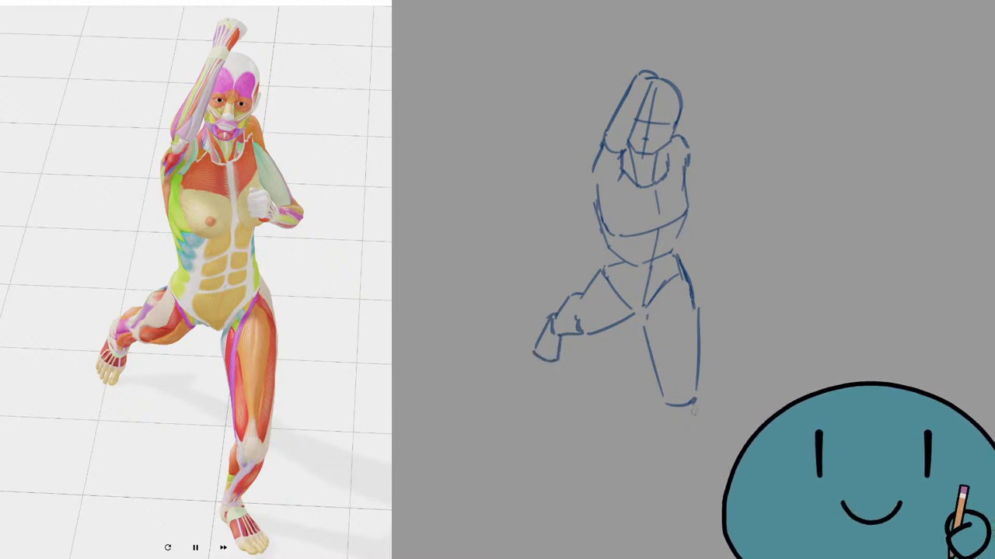
{"action": "mouse_move", "coordinate": [697, 395]}
{"action": "left_mouse_down"}
{"action": "mouse_move", "coordinate": [682, 451]}
{"action": "mouse_move", "coordinate": [662, 469]}
{"action": "left_mouse_up"}
{"action": "mouse_move", "coordinate": [660, 394]}
{"action": "left_mouse_down"}
{"action": "mouse_move", "coordinate": [651, 490]}
{"action": "mouse_move", "coordinate": [670, 479]}
{"action": "mouse_move", "coordinate": [673, 505]}
{"action": "left_mouse_up"}
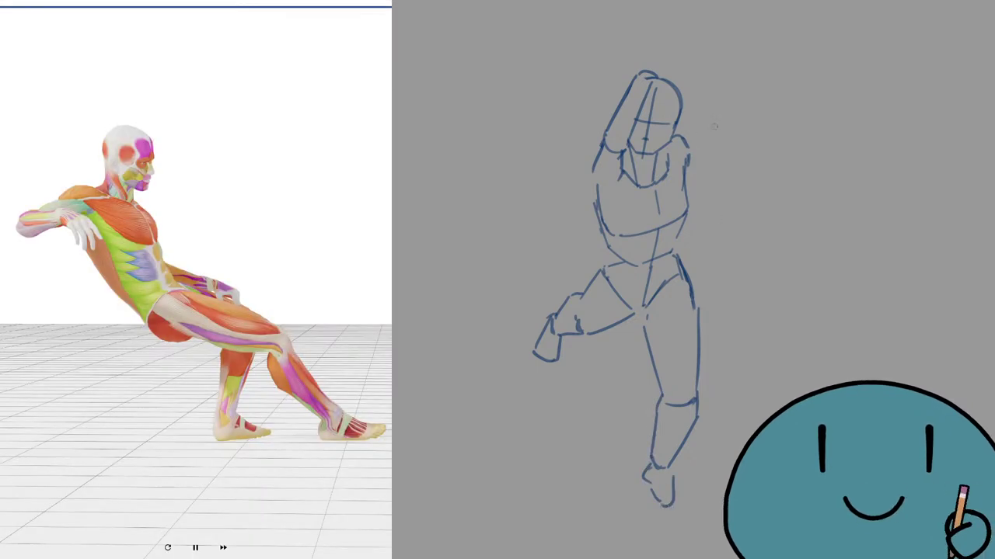
Step: Sketch the raised hand as a simple angular block above the wrist
{"action": "left_click_drag", "start_coordinate": [640, 73], "coordinate": [643, 52]}
{"action": "left_click_drag", "start_coordinate": [643, 53], "coordinate": [677, 53]}
{"action": "left_click_drag", "start_coordinate": [677, 53], "coordinate": [662, 71]}
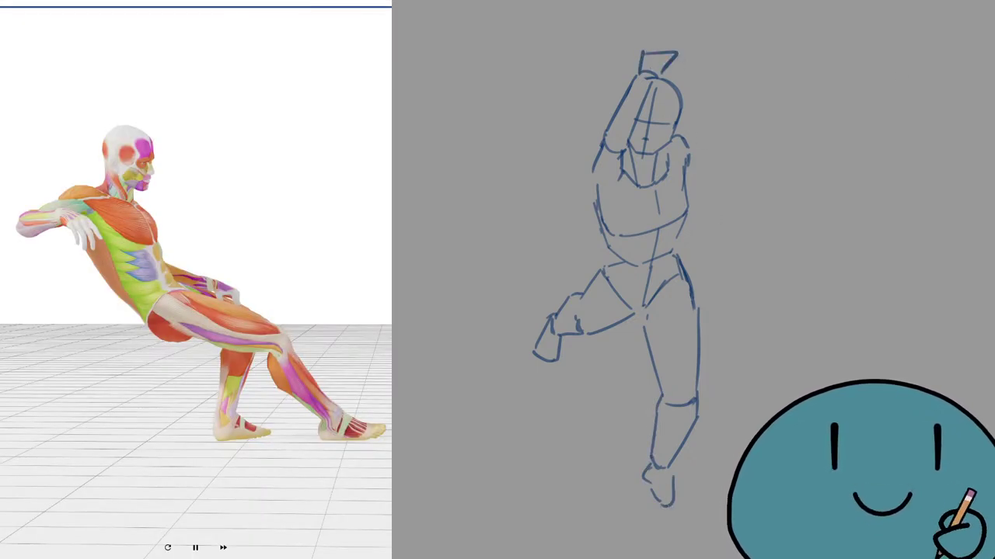
Step: Clear the canvas for the pose of the figure leaning back
{"action": "key", "text": "Delete"}
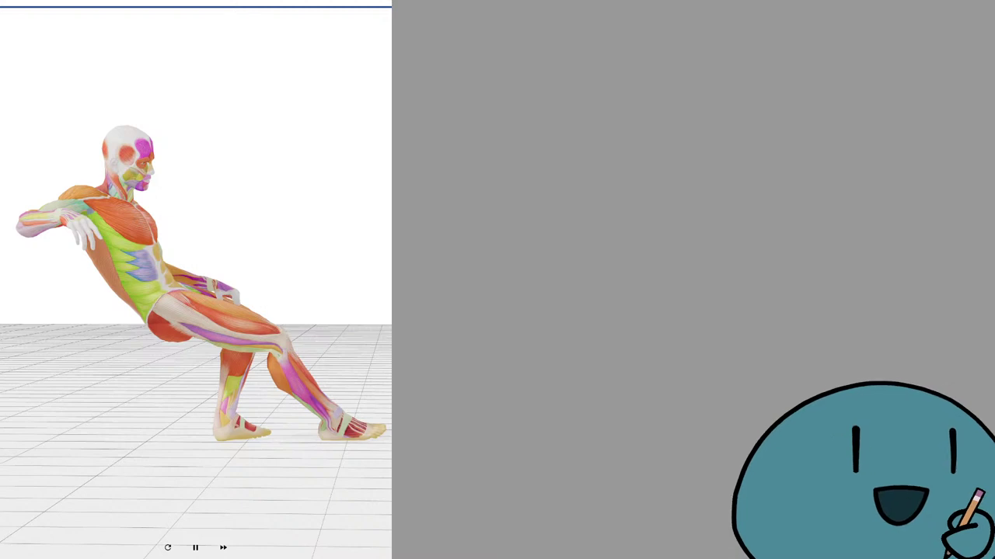
Step: Restart the random pose session with a 300-second interval, keeping 100 poses, Unisex models and Normal difficulty
{"action": "left_click", "coordinate": [167, 548]}
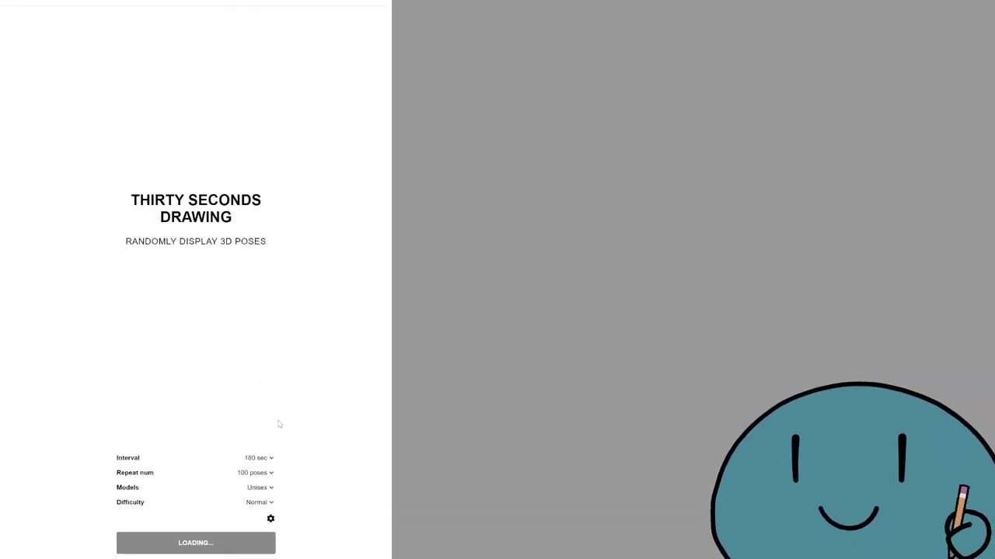
{"action": "left_click", "coordinate": [256, 531]}
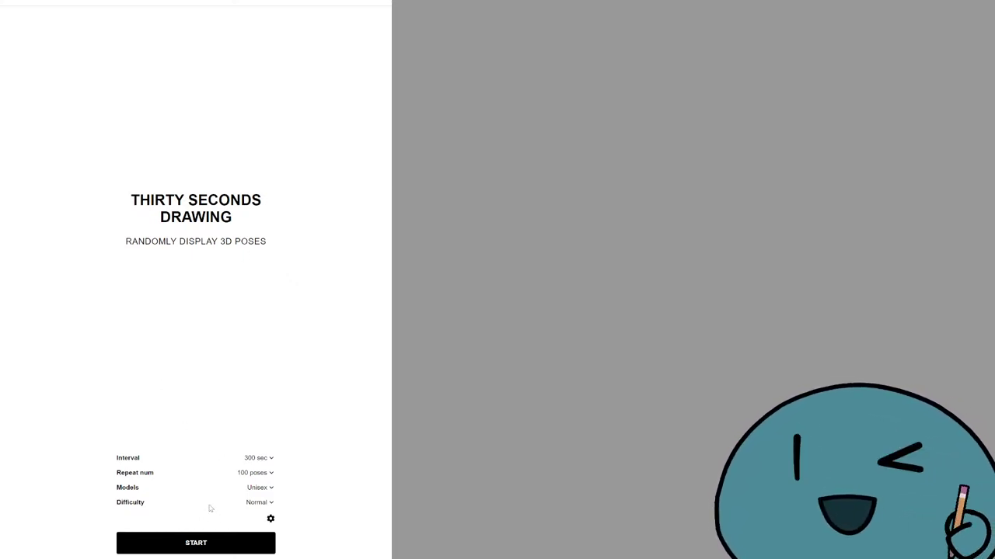
{"action": "left_click", "coordinate": [201, 536]}
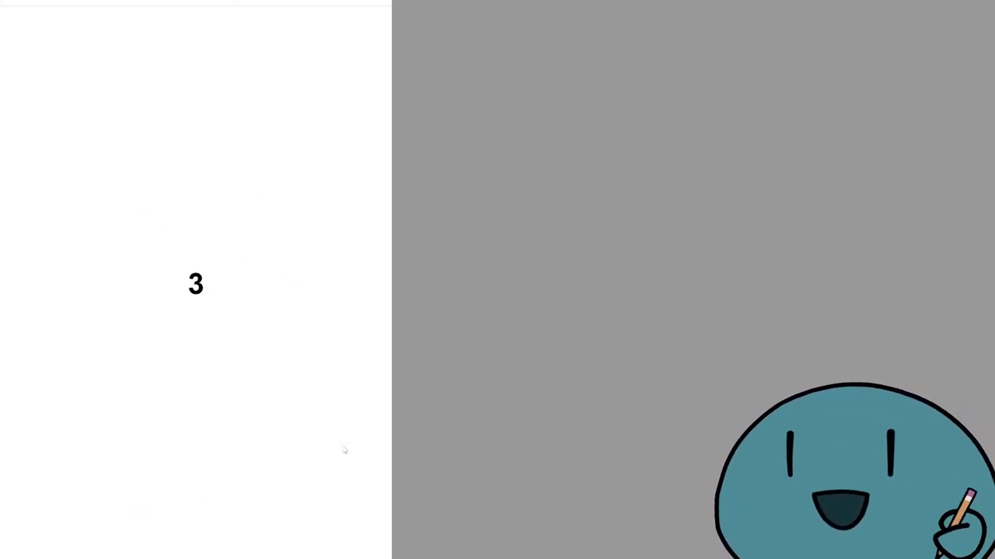
{"action": "left_click_drag", "start_coordinate": [783, 227], "coordinate": [544, 227]}
{"action": "key", "text": "ctrl+z"}
{"action": "mouse_move", "coordinate": [841, 180]}
{"action": "left_mouse_down"}
{"action": "mouse_move", "coordinate": [741, 224]}
{"action": "mouse_move", "coordinate": [604, 233]}
{"action": "left_mouse_up"}
{"action": "key", "text": "ctrl+z"}
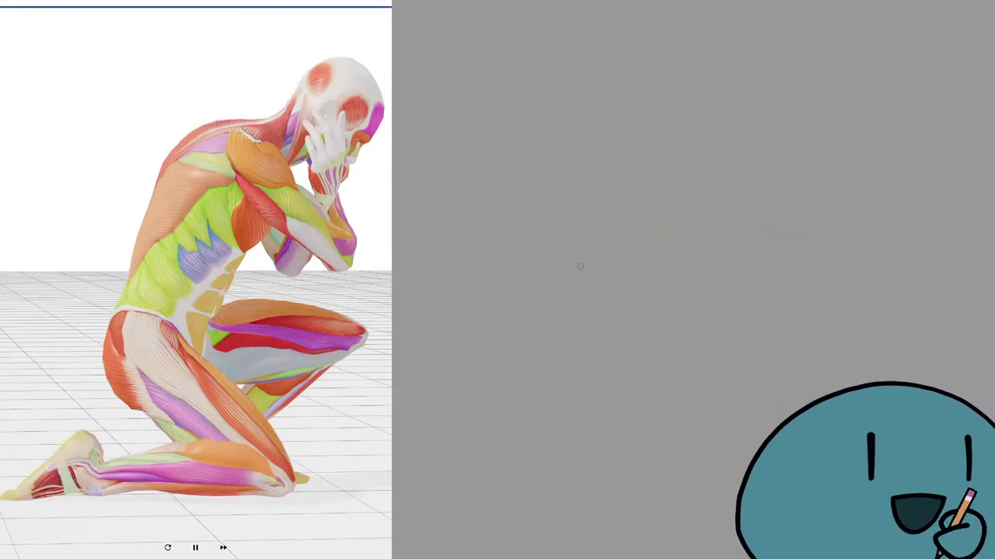
{"action": "left_click_drag", "start_coordinate": [736, 157], "coordinate": [610, 140]}
{"action": "mouse_move", "coordinate": [803, 163]}
{"action": "left_mouse_down"}
{"action": "mouse_move", "coordinate": [637, 219]}
{"action": "mouse_move", "coordinate": [680, 248]}
{"action": "left_mouse_up"}
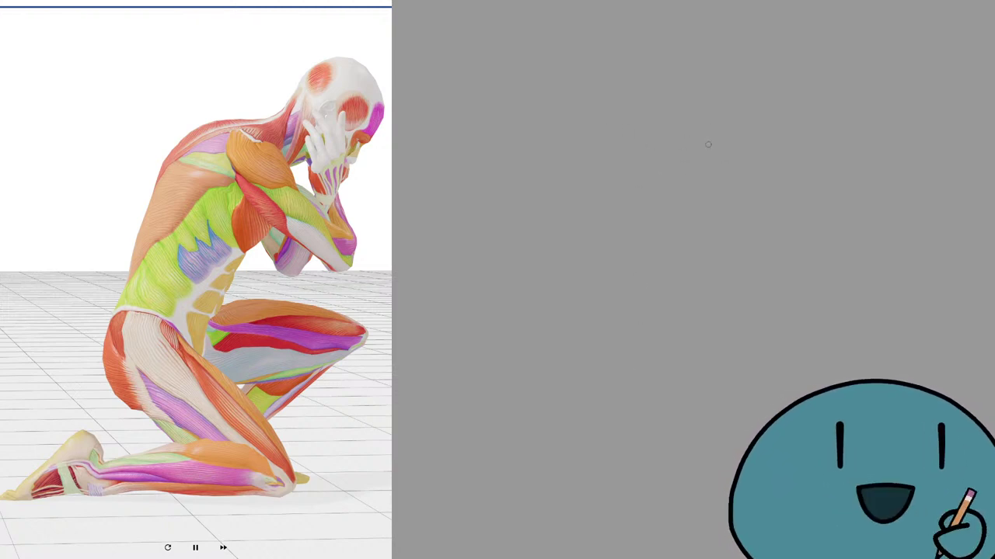
Step: Sketch a circle for the head of the kneeling figure near the upper middle of the canvas
{"action": "mouse_move", "coordinate": [668, 114]}
{"action": "left_mouse_down"}
{"action": "mouse_move", "coordinate": [695, 142]}
{"action": "mouse_move", "coordinate": [670, 103]}
{"action": "mouse_move", "coordinate": [724, 134]}
{"action": "left_mouse_up"}
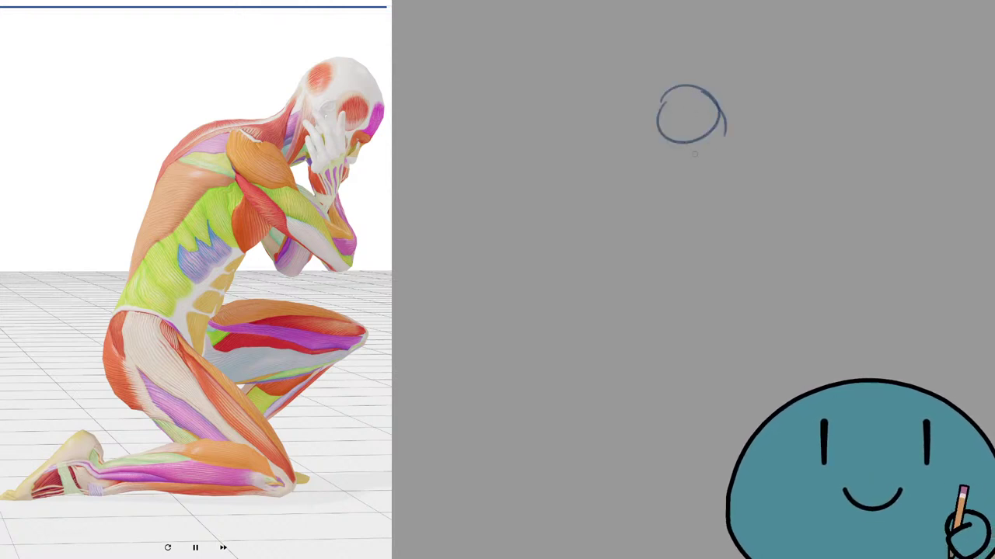
{"action": "key", "text": "ctrl+z"}
{"action": "left_click_drag", "start_coordinate": [708, 94], "coordinate": [722, 129]}
{"action": "key", "text": "ctrl+z"}
{"action": "left_click_drag", "start_coordinate": [704, 87], "coordinate": [721, 110]}
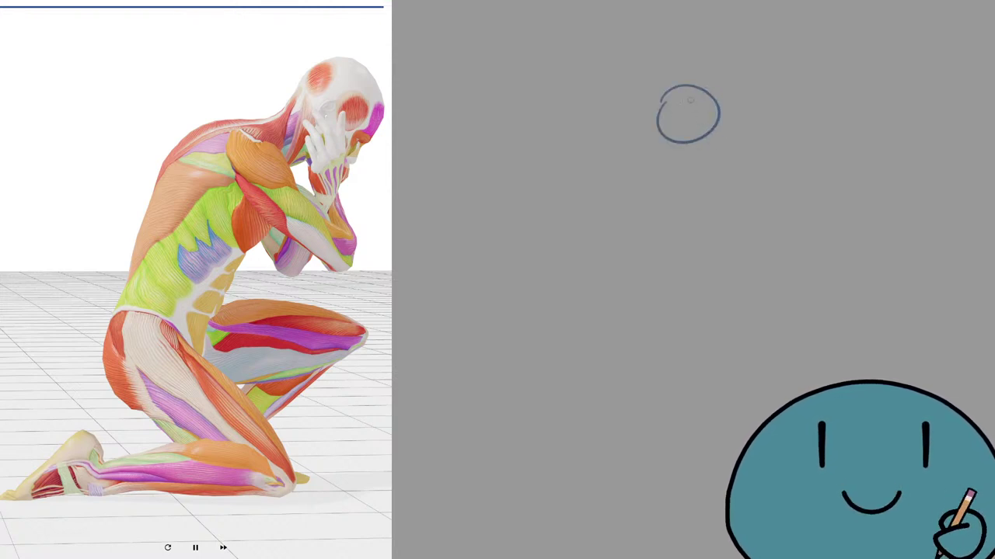
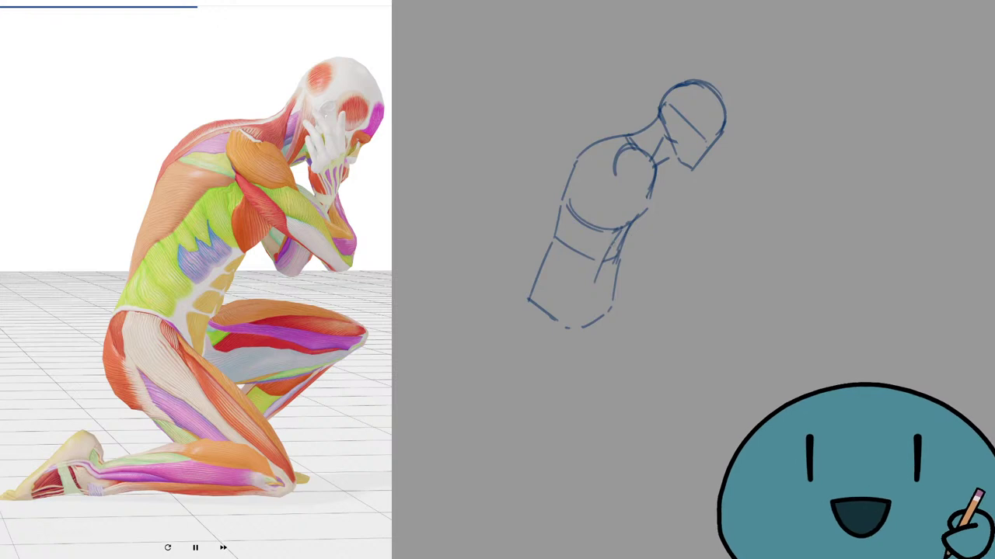
Step: Redraw the belly's front contour from the ribcage down to the front of the pelvis
{"action": "mouse_move", "coordinate": [594, 286]}
{"action": "left_mouse_down"}
{"action": "mouse_move", "coordinate": [614, 237]}
{"action": "mouse_move", "coordinate": [600, 292]}
{"action": "left_mouse_up"}
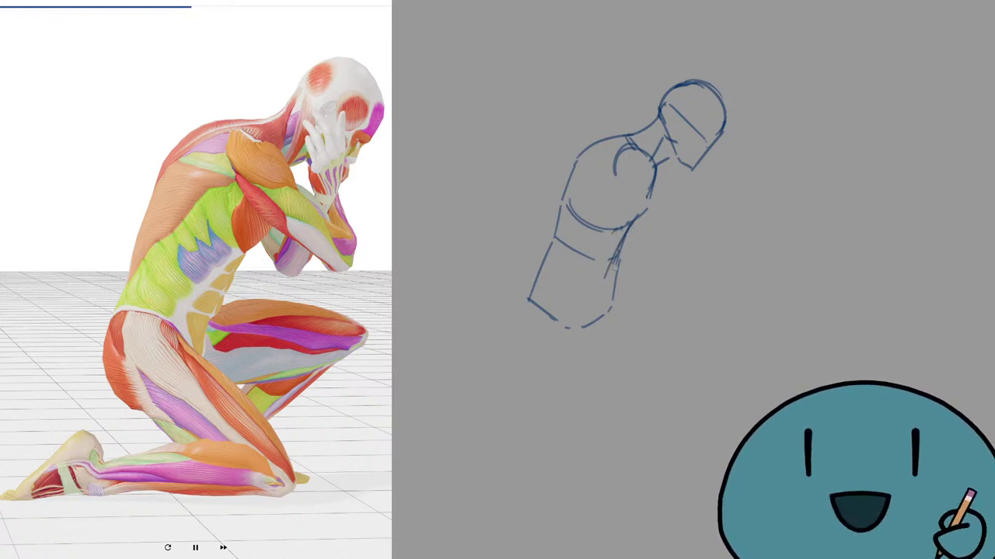
{"action": "key", "text": "ctrl+z"}
{"action": "left_click_drag", "start_coordinate": [634, 223], "coordinate": [613, 264]}
{"action": "key", "text": "ctrl+z"}
{"action": "left_click_drag", "start_coordinate": [638, 218], "coordinate": [606, 280]}
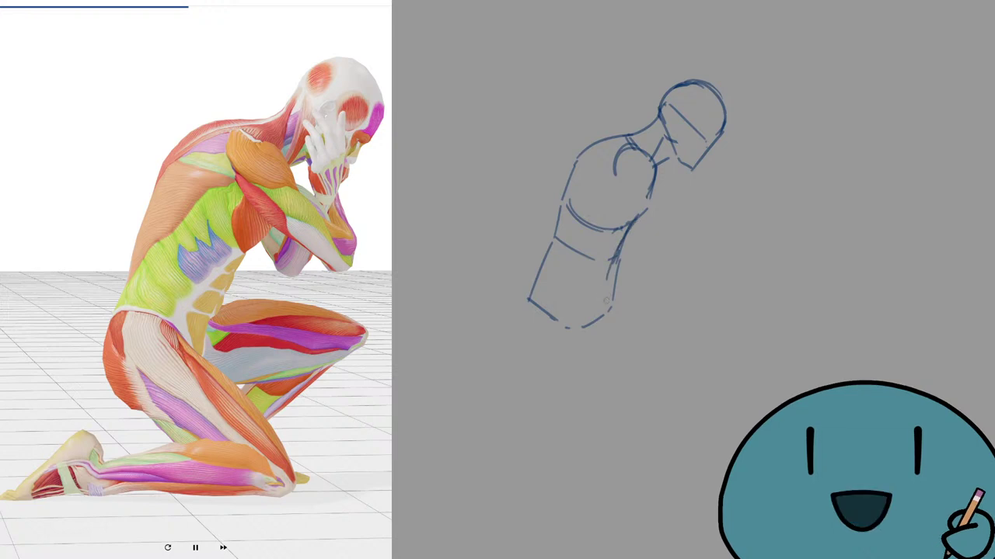
{"action": "key", "text": "ctrl+z"}
{"action": "mouse_move", "coordinate": [634, 221]}
{"action": "left_mouse_down"}
{"action": "mouse_move", "coordinate": [614, 259]}
{"action": "mouse_move", "coordinate": [606, 315]}
{"action": "left_mouse_up"}
{"action": "key", "text": "ctrl+z"}
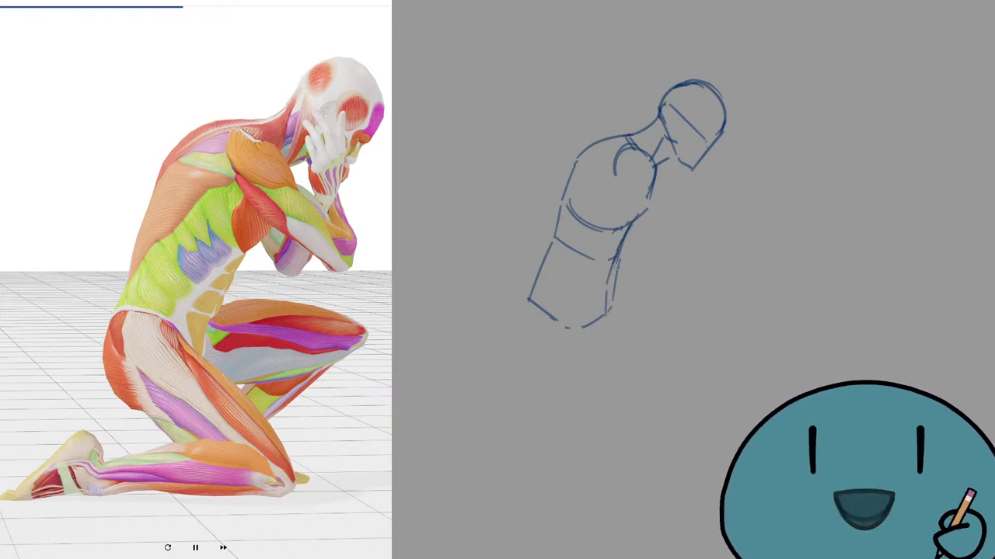
Step: Sketch the upper contour of the raised thigh from the front of the pelvis out to the knee
{"action": "mouse_move", "coordinate": [626, 261]}
{"action": "left_mouse_down"}
{"action": "mouse_move", "coordinate": [615, 268]}
{"action": "mouse_move", "coordinate": [644, 262]}
{"action": "mouse_move", "coordinate": [730, 279]}
{"action": "left_mouse_up"}
{"action": "key", "text": "ctrl+z"}
{"action": "key", "text": "ctrl+z"}
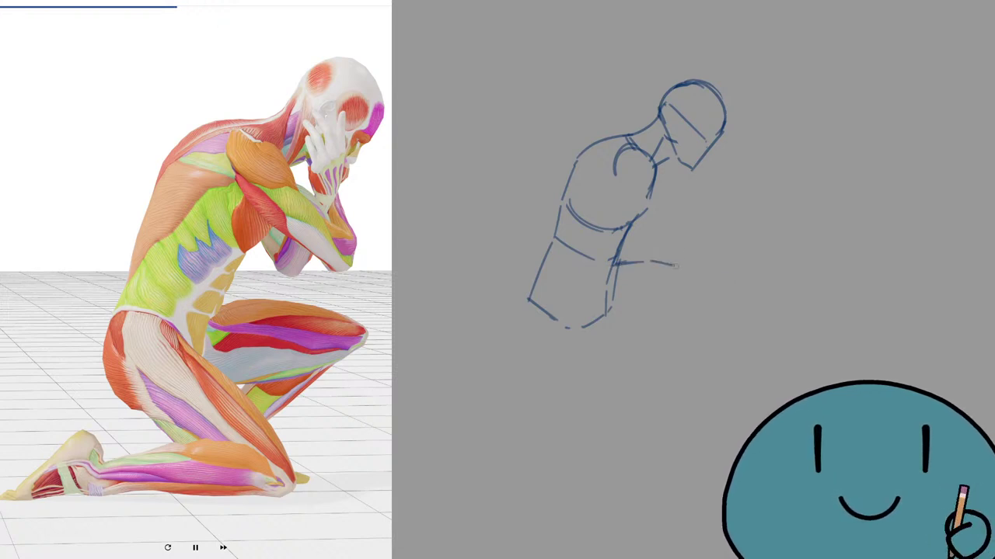
{"action": "mouse_move", "coordinate": [659, 261]}
{"action": "left_mouse_down"}
{"action": "mouse_move", "coordinate": [747, 289]}
{"action": "mouse_move", "coordinate": [752, 302]}
{"action": "mouse_move", "coordinate": [734, 317]}
{"action": "left_mouse_up"}
{"action": "key", "text": "ctrl+z"}
{"action": "key", "text": "ctrl+z"}
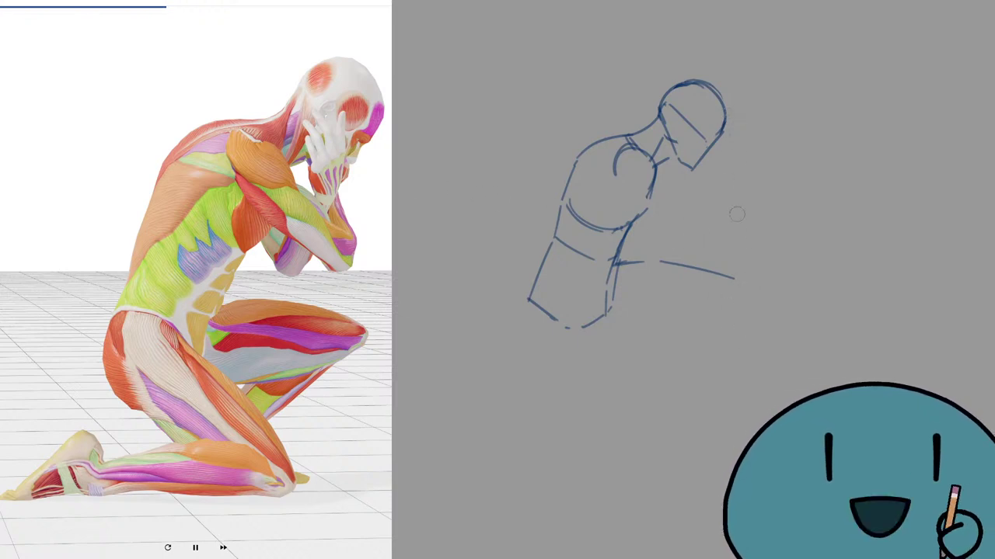
Step: Strengthen the raised thigh's upper contour, round off its knee and draw its underside
{"action": "mouse_move", "coordinate": [648, 261]}
{"action": "left_mouse_down"}
{"action": "mouse_move", "coordinate": [728, 282]}
{"action": "mouse_move", "coordinate": [729, 299]}
{"action": "mouse_move", "coordinate": [729, 287]}
{"action": "mouse_move", "coordinate": [653, 260]}
{"action": "mouse_move", "coordinate": [735, 299]}
{"action": "left_mouse_up"}
{"action": "key", "text": "ctrl+z"}
{"action": "key", "text": "ctrl+z"}
{"action": "key", "text": "ctrl+z"}
{"action": "key", "text": "ctrl+z"}
{"action": "left_click_drag", "start_coordinate": [610, 327], "coordinate": [729, 311]}
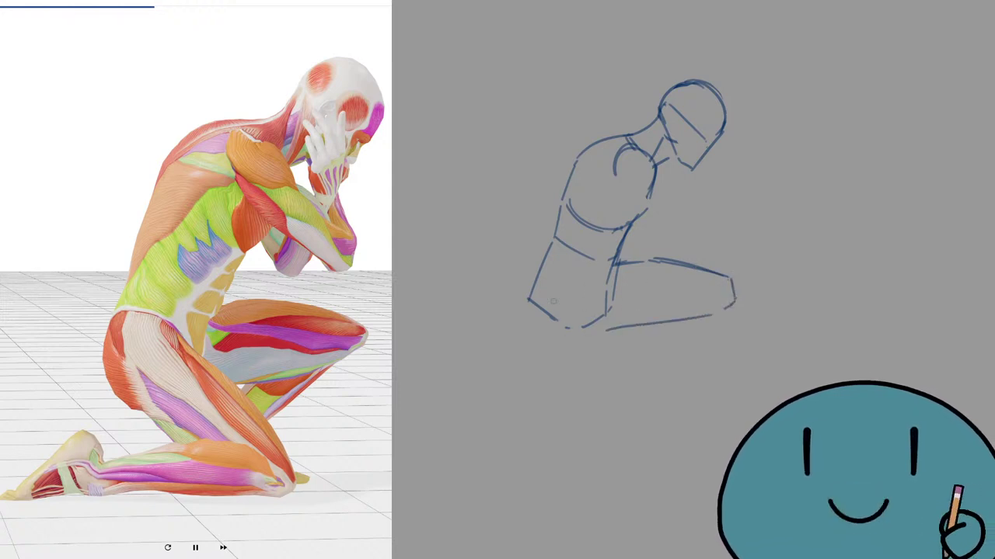
Step: Reshape the buttock contour and add a curved hip line where the kneeling thigh starts
{"action": "mouse_move", "coordinate": [551, 248]}
{"action": "left_mouse_down"}
{"action": "mouse_move", "coordinate": [532, 304]}
{"action": "mouse_move", "coordinate": [552, 337]}
{"action": "left_mouse_up"}
{"action": "key", "text": "ctrl+z"}
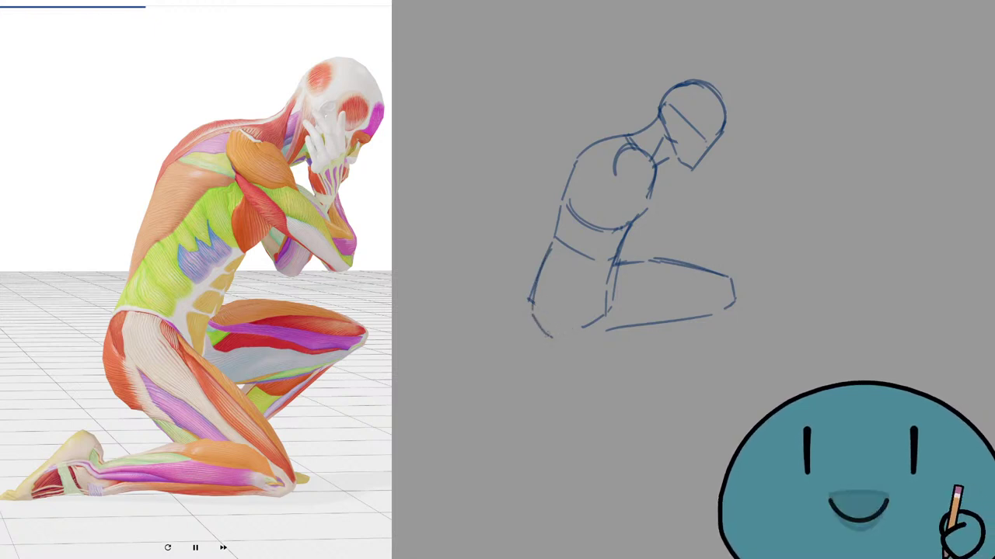
{"action": "mouse_move", "coordinate": [558, 276]}
{"action": "left_mouse_down"}
{"action": "mouse_move", "coordinate": [547, 335]}
{"action": "mouse_move", "coordinate": [603, 292]}
{"action": "left_mouse_up"}
{"action": "key", "text": "ctrl+z"}
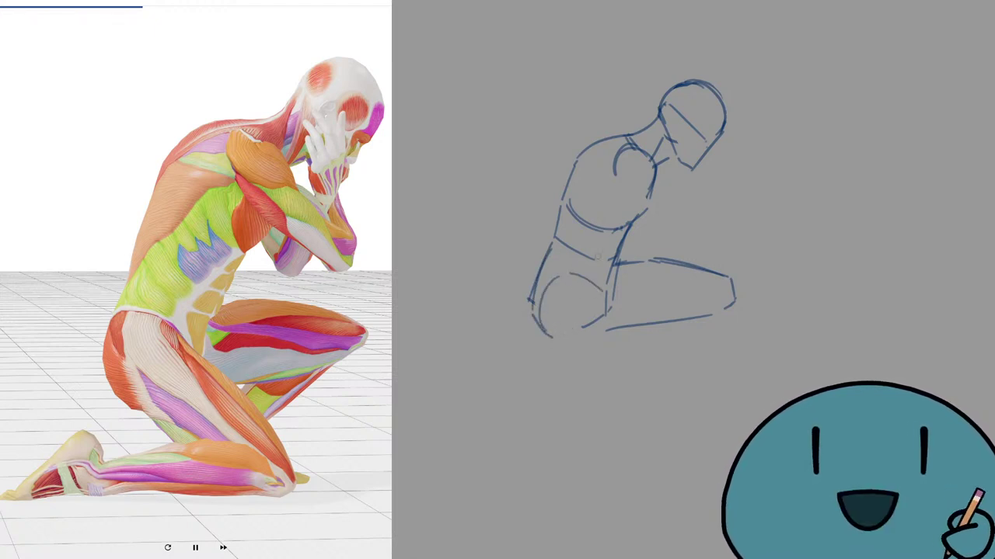
{"action": "mouse_move", "coordinate": [651, 227]}
{"action": "left_mouse_down"}
{"action": "mouse_move", "coordinate": [544, 248]}
{"action": "mouse_move", "coordinate": [665, 203]}
{"action": "left_mouse_up"}
{"action": "key", "text": "ctrl+z"}
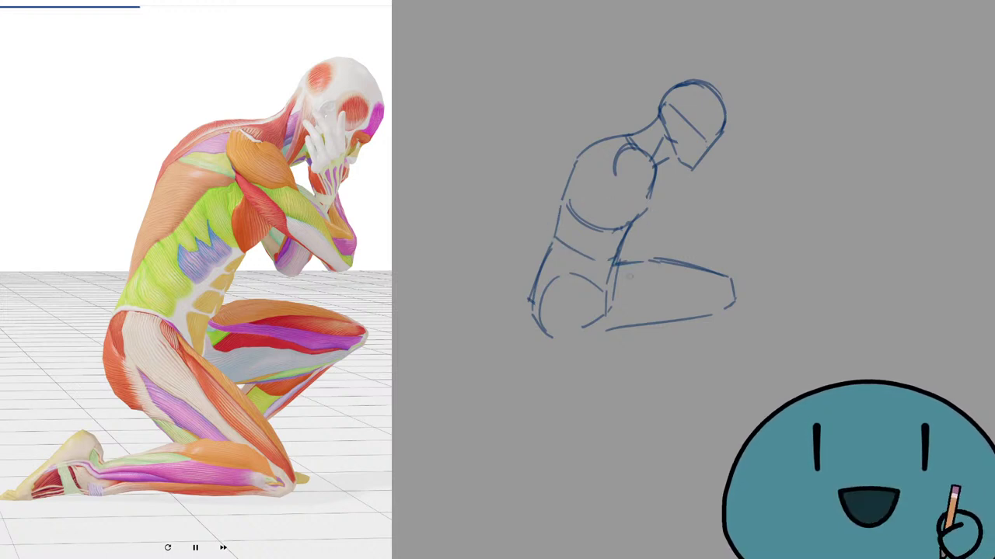
Step: Draw the kneeling thigh's front contour from the hip diagonally down to the knee
{"action": "mouse_move", "coordinate": [606, 308]}
{"action": "left_mouse_down"}
{"action": "mouse_move", "coordinate": [642, 379]}
{"action": "mouse_move", "coordinate": [668, 389]}
{"action": "left_mouse_up"}
{"action": "key", "text": "ctrl+z"}
{"action": "key", "text": "ctrl+z"}
{"action": "key", "text": "ctrl+z"}
{"action": "left_click_drag", "start_coordinate": [601, 289], "coordinate": [664, 390]}
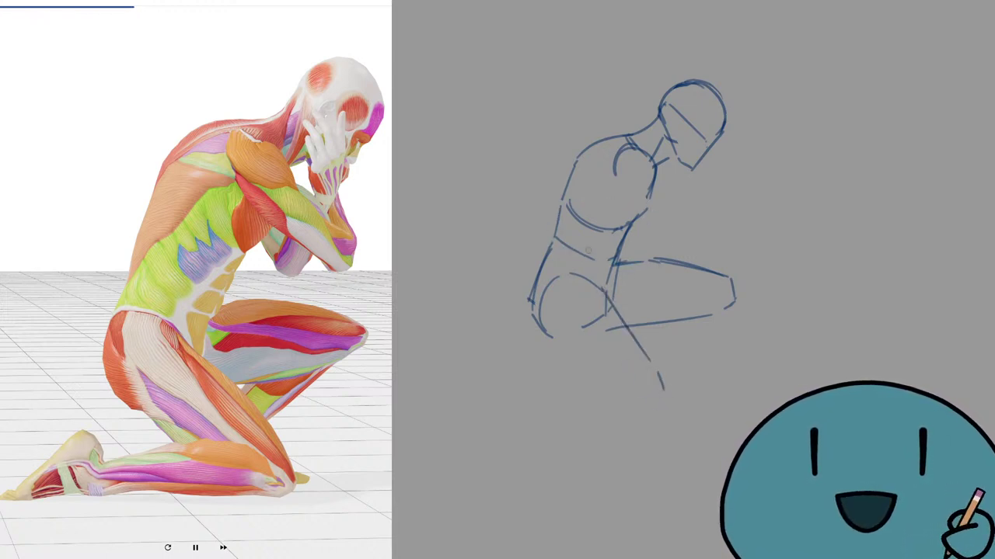
{"action": "mouse_move", "coordinate": [642, 225]}
{"action": "left_mouse_down"}
{"action": "mouse_move", "coordinate": [654, 226]}
{"action": "mouse_move", "coordinate": [645, 251]}
{"action": "left_mouse_up"}
{"action": "left_click_drag", "start_coordinate": [632, 253], "coordinate": [651, 254]}
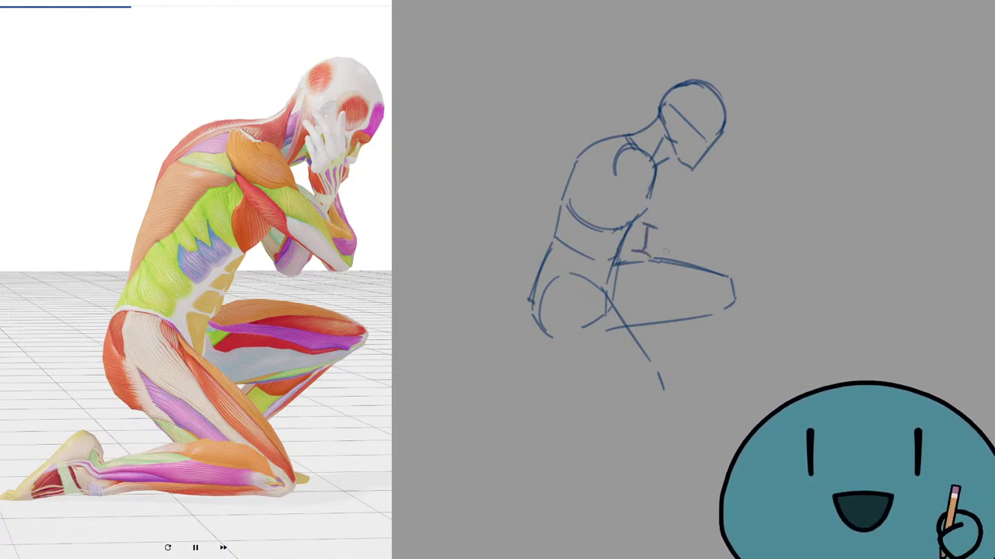
{"action": "key", "text": "ctrl+z"}
{"action": "key", "text": "ctrl+z"}
{"action": "key", "text": "ctrl+z"}
{"action": "key", "text": "ctrl+z"}
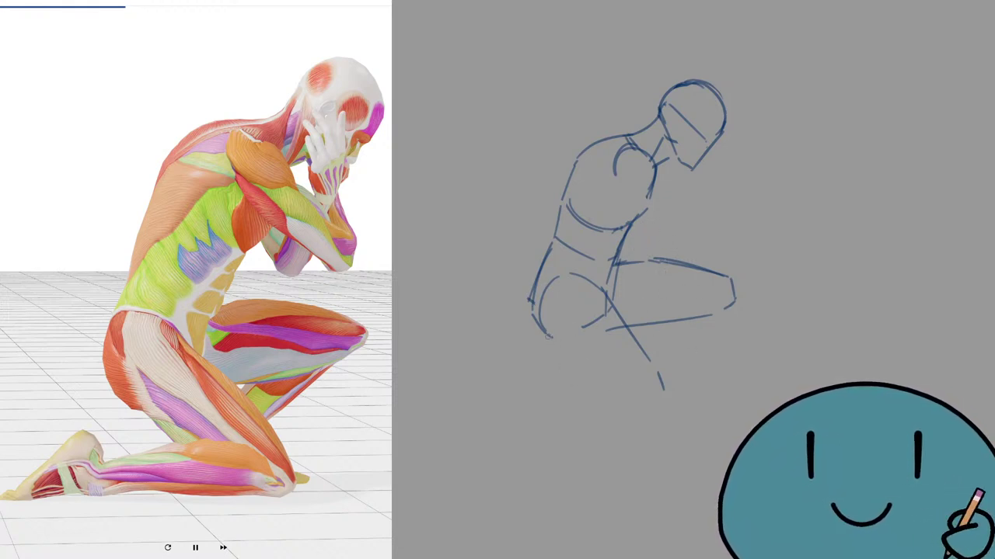
Step: Draw the kneeling thigh's rear contour from the buttock downward and round off its knee end
{"action": "key", "text": "ctrl+z"}
{"action": "left_click_drag", "start_coordinate": [552, 340], "coordinate": [606, 379]}
{"action": "key", "text": "ctrl+z"}
{"action": "left_click_drag", "start_coordinate": [554, 342], "coordinate": [618, 391]}
{"action": "key", "text": "ctrl+z"}
{"action": "key", "text": "ctrl+z"}
{"action": "left_click_drag", "start_coordinate": [627, 395], "coordinate": [646, 400]}
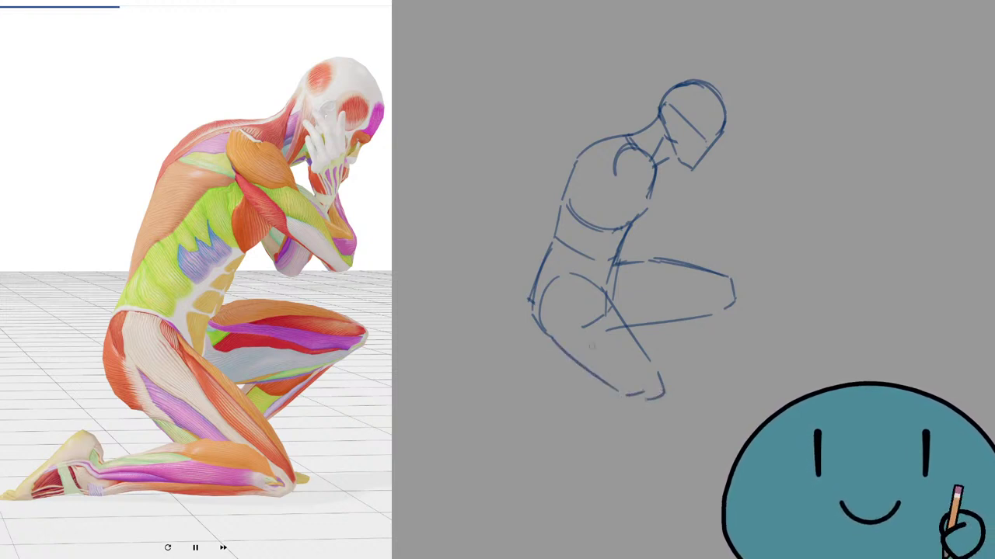
Step: Erase the pelvis and rear thigh lines overlapping the kneeling thigh and reinforce its front edge at the knee
{"action": "key", "text": "e"}
{"action": "mouse_move", "coordinate": [586, 327]}
{"action": "left_mouse_down"}
{"action": "mouse_move", "coordinate": [609, 333]}
{"action": "mouse_move", "coordinate": [597, 306]}
{"action": "mouse_move", "coordinate": [614, 329]}
{"action": "left_mouse_up"}
{"action": "key", "text": "b"}
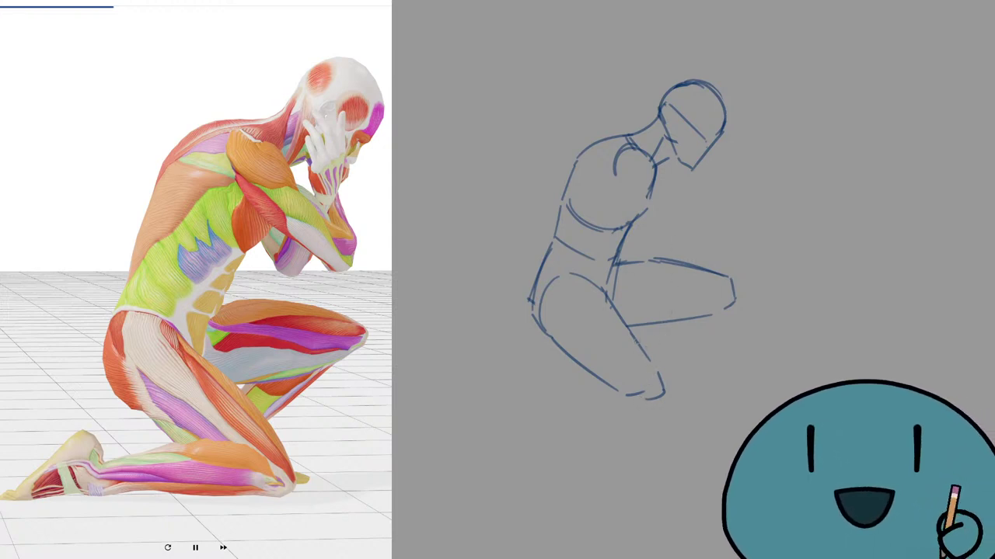
{"action": "left_click_drag", "start_coordinate": [652, 368], "coordinate": [662, 391]}
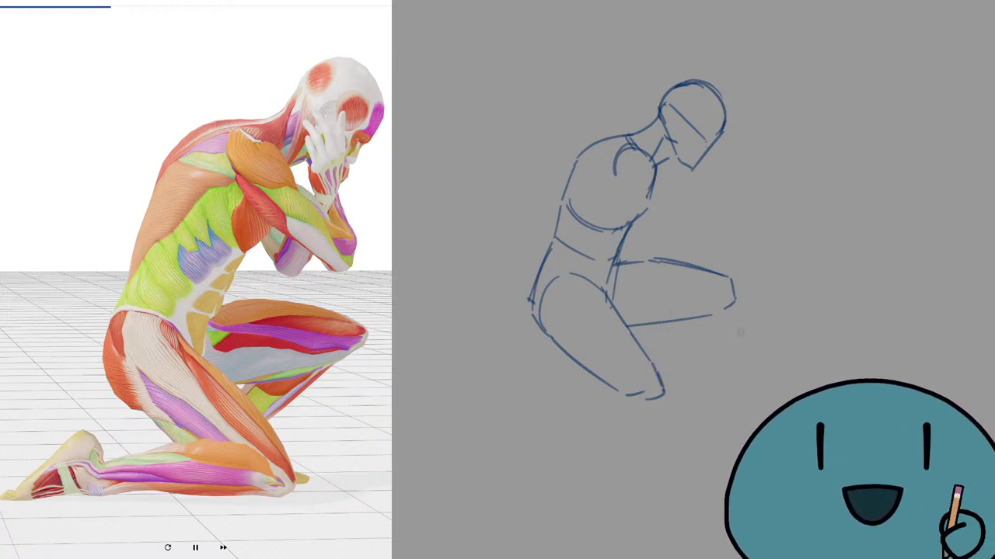
Step: Sketch the raised leg's knee, shin and calf behind the kneeling thigh, plus its toe tip beyond the other knee
{"action": "left_click_drag", "start_coordinate": [732, 307], "coordinate": [672, 363]}
{"action": "key", "text": "ctrl+z"}
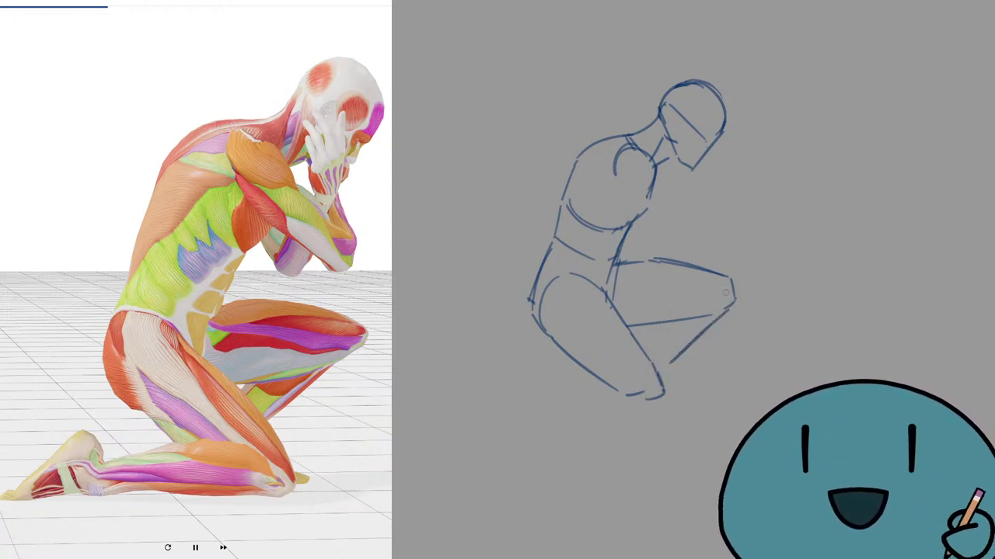
{"action": "left_click_drag", "start_coordinate": [718, 274], "coordinate": [732, 295]}
{"action": "key", "text": "ctrl+z"}
{"action": "key", "text": "ctrl+z"}
{"action": "key", "text": "ctrl+z"}
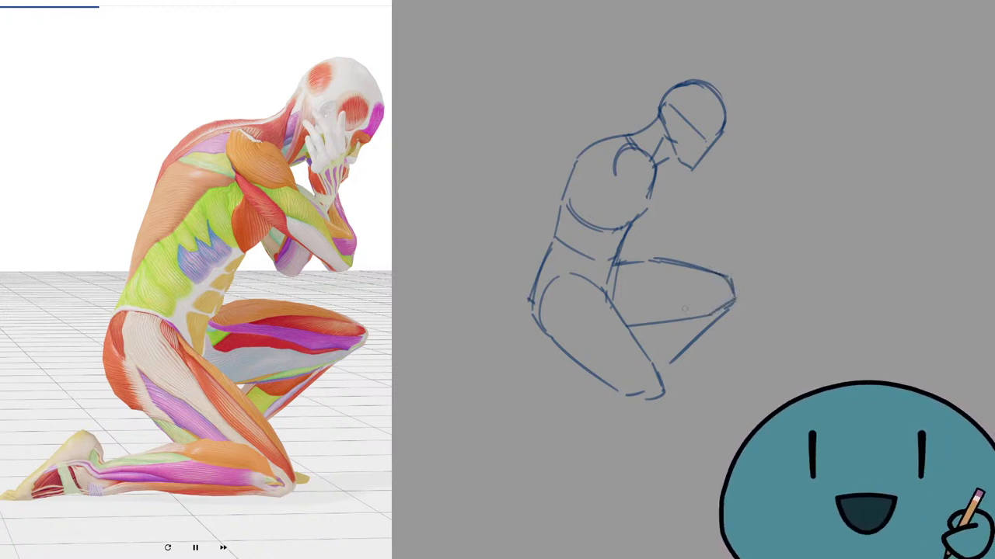
{"action": "left_click_drag", "start_coordinate": [653, 327], "coordinate": [646, 348]}
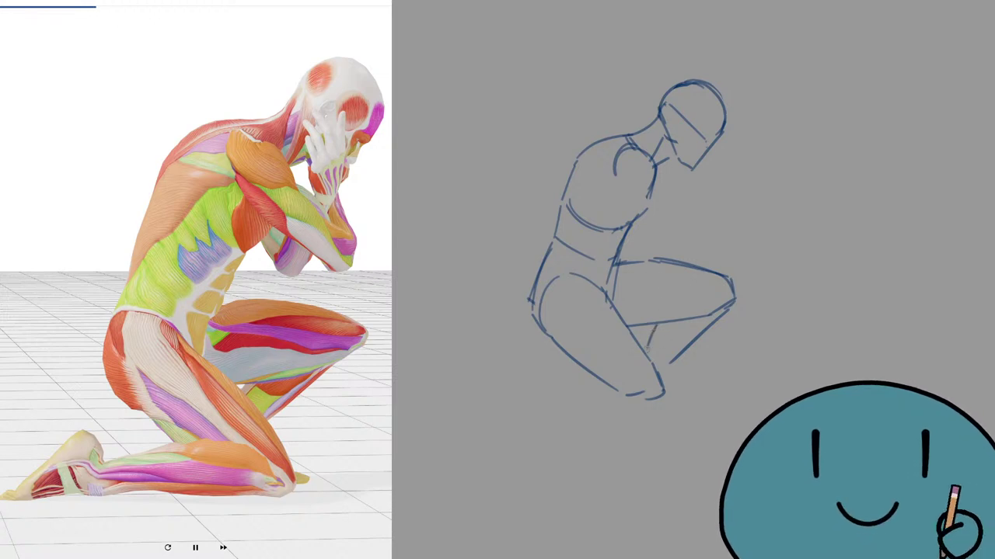
{"action": "mouse_move", "coordinate": [728, 308]}
{"action": "left_mouse_down"}
{"action": "mouse_move", "coordinate": [662, 371]}
{"action": "mouse_move", "coordinate": [691, 402]}
{"action": "left_mouse_up"}
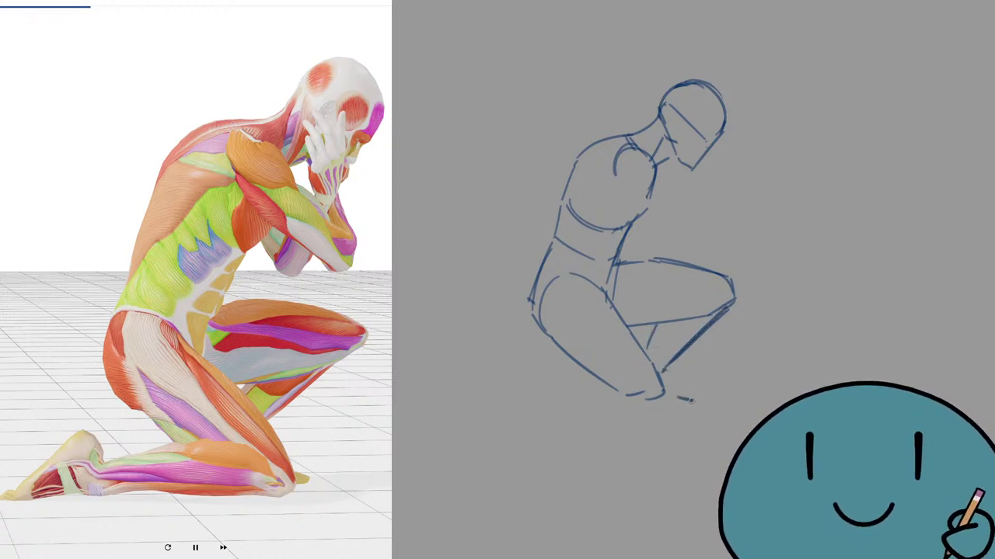
Step: Rework the kneeling leg's knee down to the ground and sketch its lower leg's upper and bottom edges
{"action": "mouse_move", "coordinate": [659, 372]}
{"action": "left_mouse_down"}
{"action": "mouse_move", "coordinate": [663, 406]}
{"action": "mouse_move", "coordinate": [624, 383]}
{"action": "left_mouse_up"}
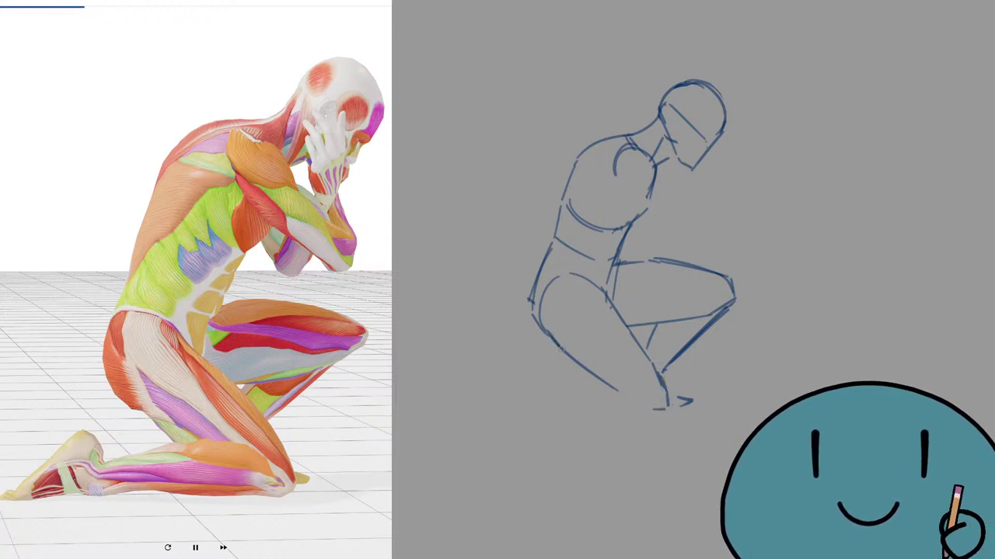
{"action": "mouse_move", "coordinate": [552, 342]}
{"action": "left_mouse_down"}
{"action": "mouse_move", "coordinate": [627, 404]}
{"action": "mouse_move", "coordinate": [654, 409]}
{"action": "mouse_move", "coordinate": [627, 378]}
{"action": "mouse_move", "coordinate": [524, 405]}
{"action": "left_mouse_up"}
{"action": "key", "text": "ctrl+z"}
{"action": "mouse_move", "coordinate": [606, 376]}
{"action": "left_mouse_down"}
{"action": "mouse_move", "coordinate": [525, 403]}
{"action": "mouse_move", "coordinate": [582, 383]}
{"action": "mouse_move", "coordinate": [512, 397]}
{"action": "left_mouse_up"}
{"action": "left_click_drag", "start_coordinate": [655, 415], "coordinate": [528, 416]}
{"action": "key", "text": "ctrl+z"}
{"action": "key", "text": "ctrl+z"}
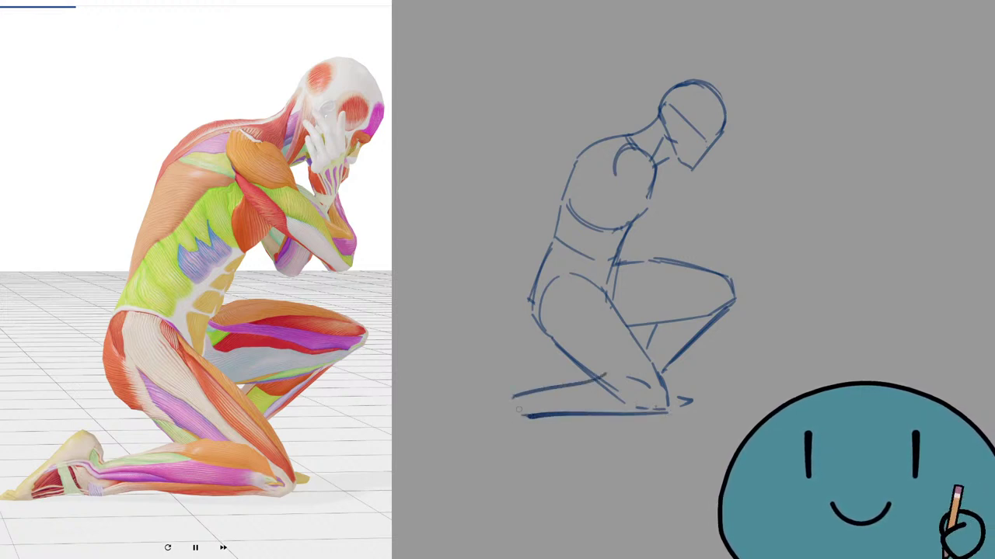
Step: Redraw the kneeling lower leg's upper edge, close it at the ankle and join it behind the knee
{"action": "key", "text": "ctrl+z"}
{"action": "mouse_move", "coordinate": [604, 374]}
{"action": "left_mouse_down"}
{"action": "mouse_move", "coordinate": [512, 394]}
{"action": "mouse_move", "coordinate": [511, 412]}
{"action": "mouse_move", "coordinate": [532, 415]}
{"action": "left_mouse_up"}
{"action": "key", "text": "ctrl+z"}
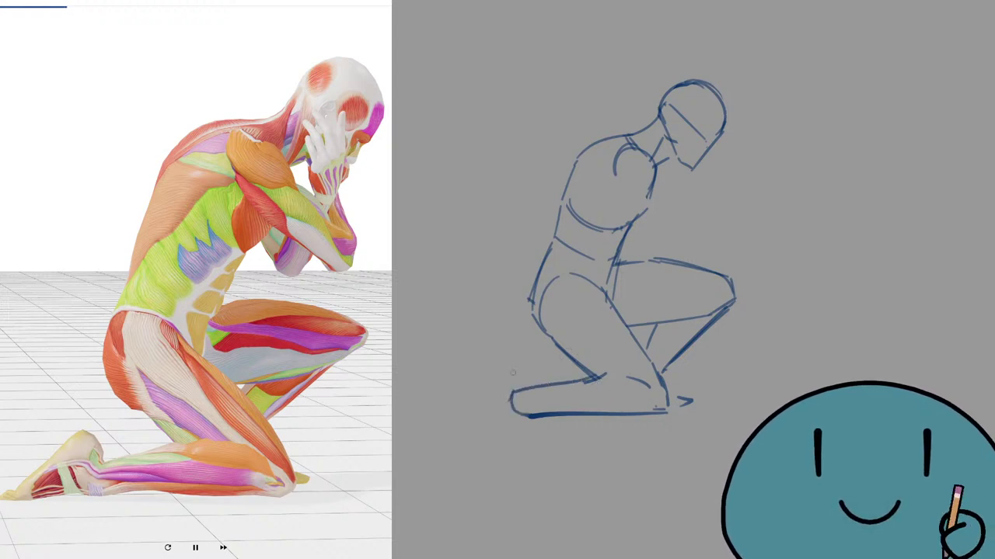
{"action": "key", "text": "b"}
{"action": "mouse_move", "coordinate": [627, 386]}
{"action": "left_mouse_down"}
{"action": "mouse_move", "coordinate": [647, 386]}
{"action": "mouse_move", "coordinate": [628, 379]}
{"action": "left_mouse_up"}
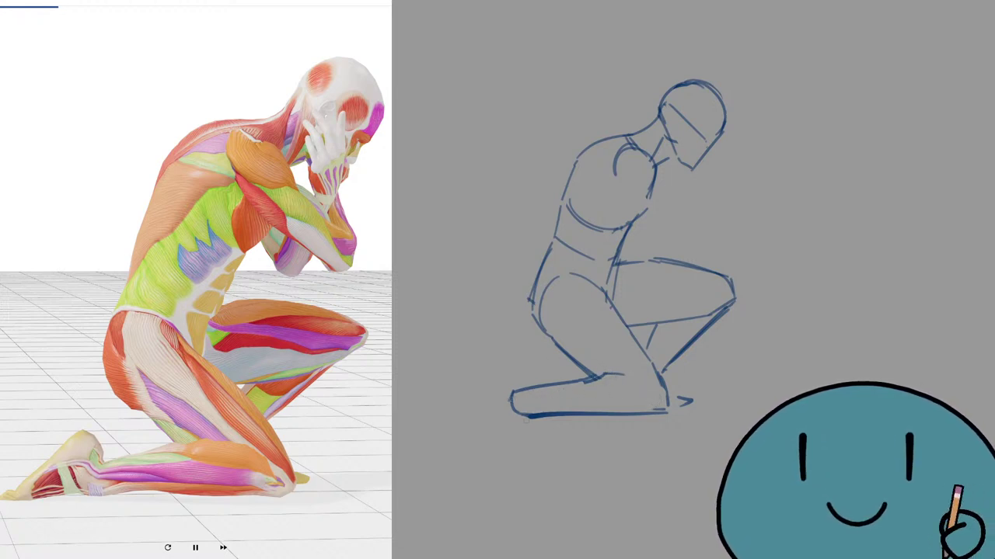
Step: Sketch the kneeling leg's foot with its sole on the ground and its heel raised behind the ankle
{"action": "left_click_drag", "start_coordinate": [533, 414], "coordinate": [464, 411]}
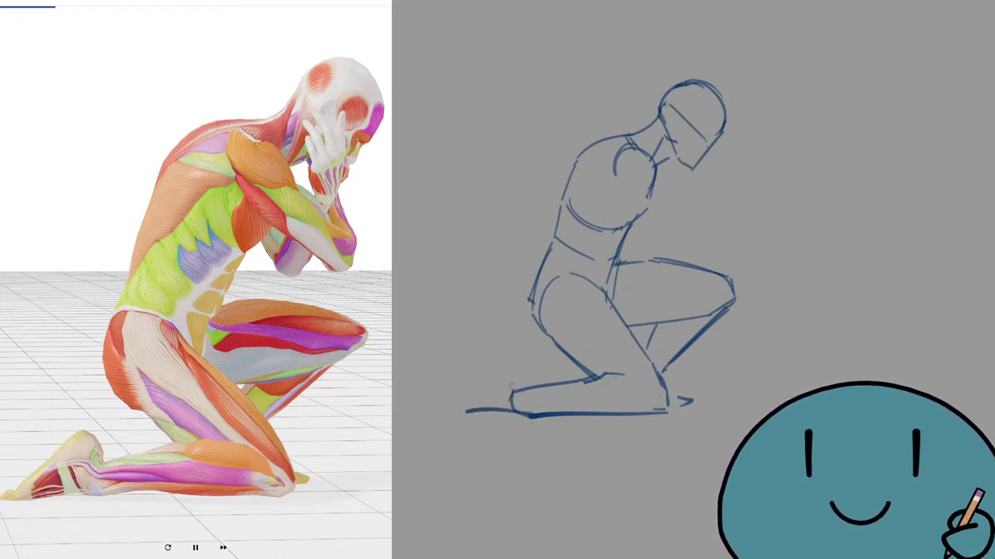
{"action": "mouse_move", "coordinate": [512, 389]}
{"action": "left_mouse_down"}
{"action": "mouse_move", "coordinate": [487, 369]}
{"action": "mouse_move", "coordinate": [439, 419]}
{"action": "mouse_move", "coordinate": [429, 417]}
{"action": "mouse_move", "coordinate": [524, 415]}
{"action": "left_mouse_up"}
{"action": "key", "text": "ctrl+z"}
Step: Add curved cross-contour lines down the kneeling thigh and a dividing line across its knee
{"action": "mouse_move", "coordinate": [559, 349]}
{"action": "left_mouse_down"}
{"action": "mouse_move", "coordinate": [556, 325]}
{"action": "mouse_move", "coordinate": [614, 309]}
{"action": "mouse_move", "coordinate": [616, 320]}
{"action": "mouse_move", "coordinate": [591, 326]}
{"action": "mouse_move", "coordinate": [607, 366]}
{"action": "mouse_move", "coordinate": [593, 370]}
{"action": "mouse_move", "coordinate": [633, 356]}
{"action": "left_mouse_up"}
{"action": "key", "text": "ctrl+z"}
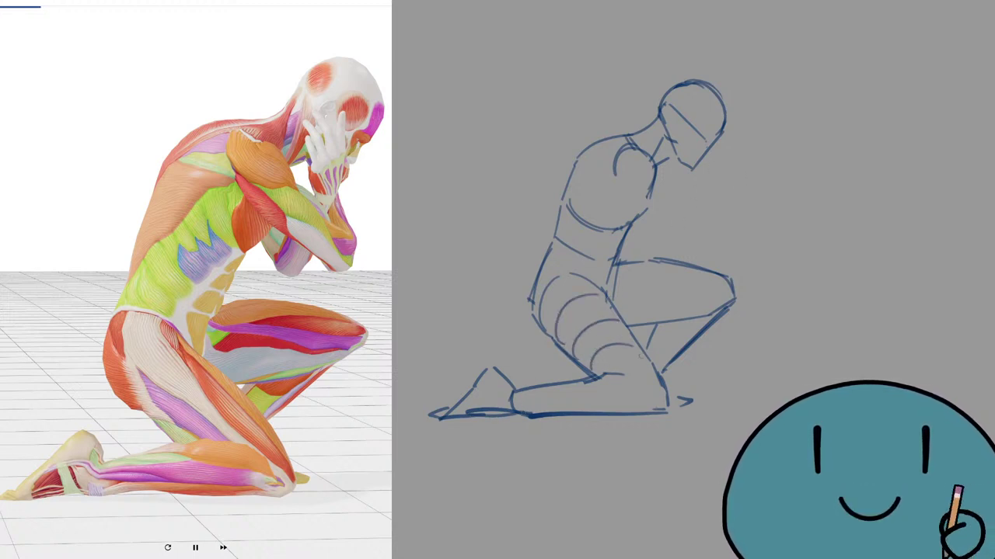
{"action": "left_click_drag", "start_coordinate": [604, 410], "coordinate": [634, 408]}
{"action": "left_click_drag", "start_coordinate": [596, 382], "coordinate": [596, 412]}
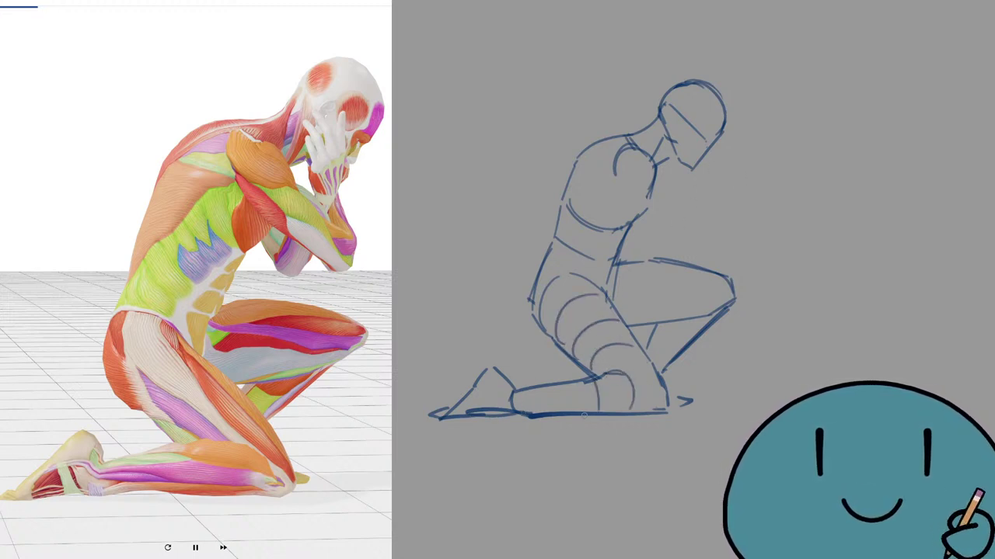
{"action": "key", "text": "ctrl+z"}
{"action": "key", "text": "ctrl+z"}
{"action": "left_click_drag", "start_coordinate": [621, 378], "coordinate": [630, 412]}
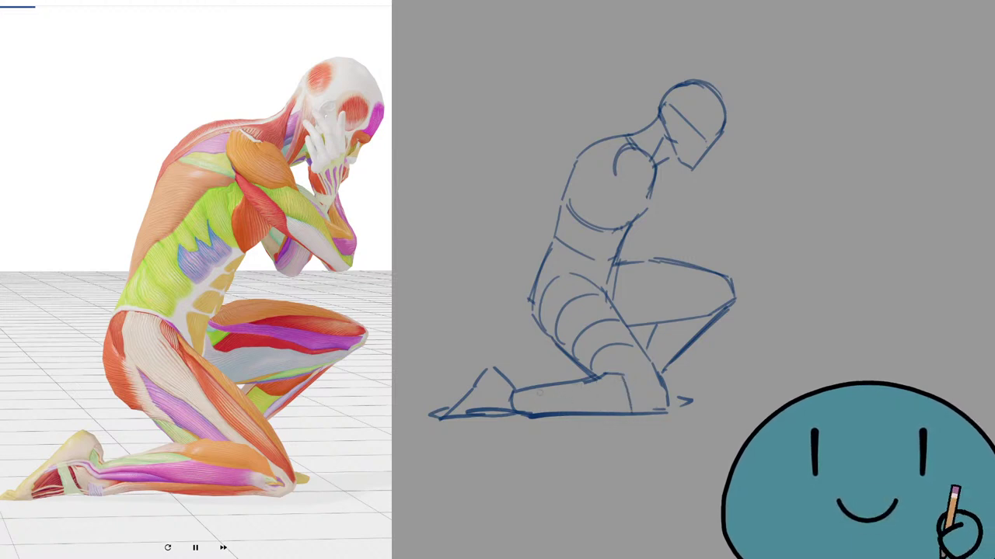
Step: Add two cross-contour lines to the kneeling lower leg and sketch the near upper arm as a cylinder down to its bent elbow
{"action": "left_click_drag", "start_coordinate": [537, 390], "coordinate": [534, 412]}
{"action": "left_click_drag", "start_coordinate": [583, 383], "coordinate": [582, 412]}
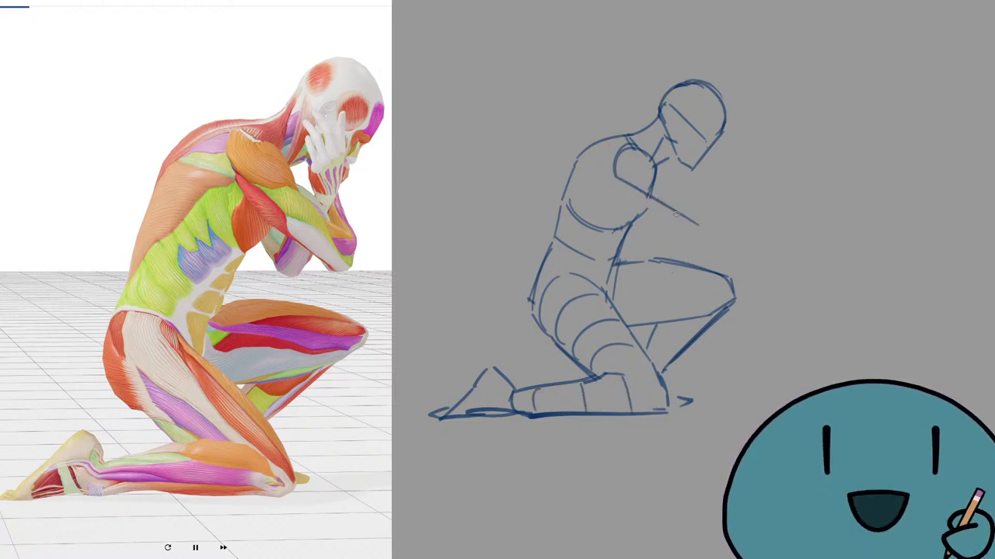
{"action": "mouse_move", "coordinate": [614, 181]}
{"action": "left_mouse_down"}
{"action": "mouse_move", "coordinate": [696, 225]}
{"action": "mouse_move", "coordinate": [701, 209]}
{"action": "left_mouse_up"}
{"action": "left_click_drag", "start_coordinate": [652, 163], "coordinate": [691, 192]}
{"action": "left_click_drag", "start_coordinate": [700, 204], "coordinate": [705, 210]}
{"action": "mouse_move", "coordinate": [655, 174]}
{"action": "left_mouse_down"}
{"action": "mouse_move", "coordinate": [648, 196]}
{"action": "mouse_move", "coordinate": [650, 183]}
{"action": "mouse_move", "coordinate": [638, 194]}
{"action": "mouse_move", "coordinate": [682, 214]}
{"action": "mouse_move", "coordinate": [672, 223]}
{"action": "left_mouse_up"}
{"action": "key", "text": "ctrl+z"}
{"action": "mouse_move", "coordinate": [676, 187]}
{"action": "left_mouse_down"}
{"action": "mouse_move", "coordinate": [677, 220]}
{"action": "mouse_move", "coordinate": [708, 202]}
{"action": "left_mouse_up"}
{"action": "mouse_move", "coordinate": [707, 203]}
{"action": "left_mouse_down"}
{"action": "mouse_move", "coordinate": [693, 230]}
{"action": "mouse_move", "coordinate": [716, 226]}
{"action": "left_mouse_up"}
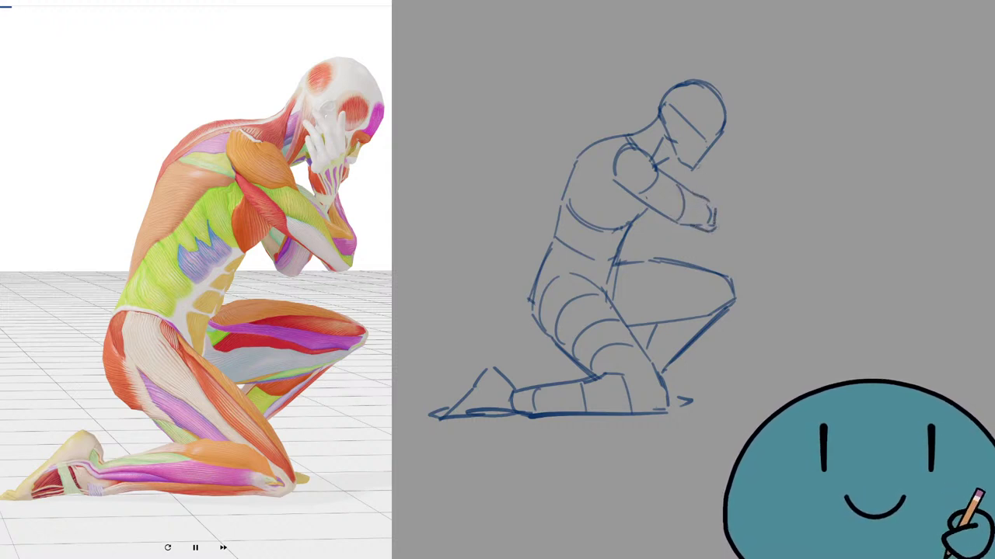
Step: Sketch the raised forearm and hand up to the chin and the far arm's elbow showing beneath the near arm
{"action": "mouse_move", "coordinate": [685, 163]}
{"action": "left_mouse_down"}
{"action": "mouse_move", "coordinate": [686, 186]}
{"action": "mouse_move", "coordinate": [693, 154]}
{"action": "mouse_move", "coordinate": [708, 151]}
{"action": "mouse_move", "coordinate": [705, 185]}
{"action": "mouse_move", "coordinate": [683, 185]}
{"action": "left_mouse_up"}
{"action": "key", "text": "ctrl+z"}
{"action": "key", "text": "ctrl+z"}
{"action": "key", "text": "e"}
{"action": "mouse_move", "coordinate": [693, 169]}
{"action": "left_mouse_down"}
{"action": "mouse_move", "coordinate": [701, 163]}
{"action": "mouse_move", "coordinate": [690, 166]}
{"action": "mouse_move", "coordinate": [701, 170]}
{"action": "mouse_move", "coordinate": [682, 227]}
{"action": "mouse_move", "coordinate": [674, 238]}
{"action": "mouse_move", "coordinate": [654, 233]}
{"action": "mouse_move", "coordinate": [658, 245]}
{"action": "mouse_move", "coordinate": [648, 243]}
{"action": "mouse_move", "coordinate": [657, 223]}
{"action": "mouse_move", "coordinate": [648, 235]}
{"action": "mouse_move", "coordinate": [672, 241]}
{"action": "mouse_move", "coordinate": [677, 230]}
{"action": "mouse_move", "coordinate": [646, 244]}
{"action": "mouse_move", "coordinate": [655, 246]}
{"action": "left_mouse_up"}
{"action": "key", "text": "ctrl+z"}
{"action": "key", "text": "ctrl+z"}
{"action": "key", "text": "ctrl+z"}
{"action": "key", "text": "ctrl+z"}
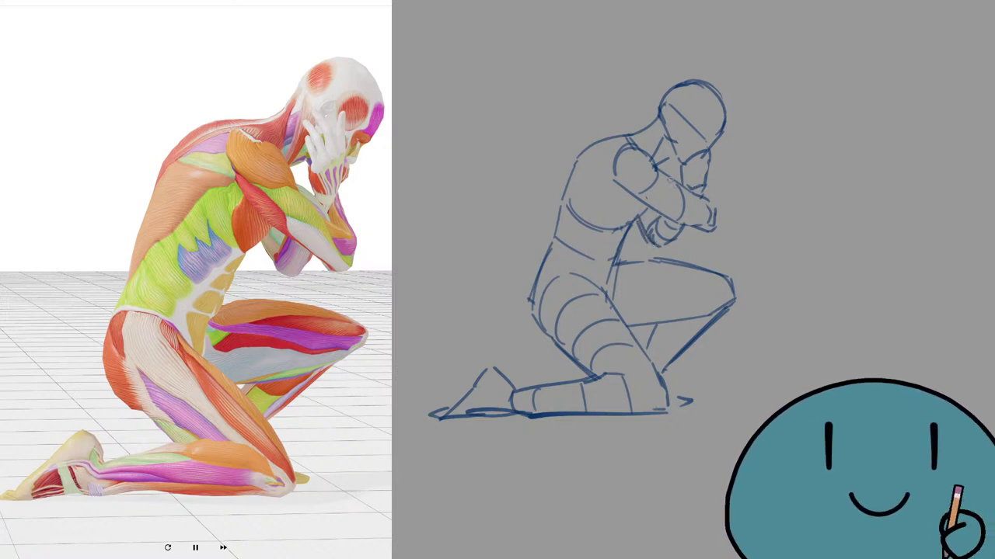
{"action": "mouse_move", "coordinate": [658, 167]}
{"action": "left_mouse_down"}
{"action": "mouse_move", "coordinate": [711, 205]}
{"action": "mouse_move", "coordinate": [709, 163]}
{"action": "left_mouse_up"}
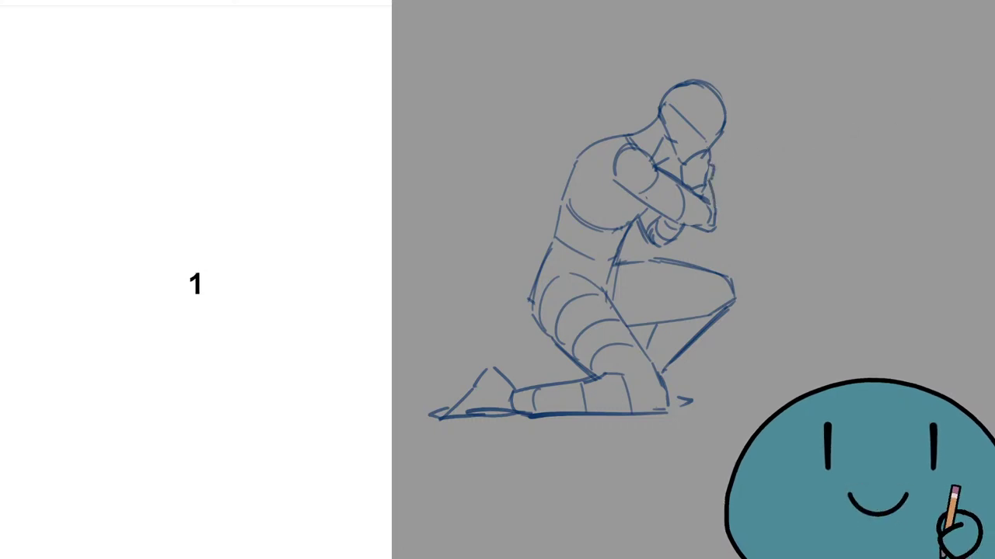
Step: Clear the finished kneeling figure from the canvas
{"action": "key", "text": "Delete"}
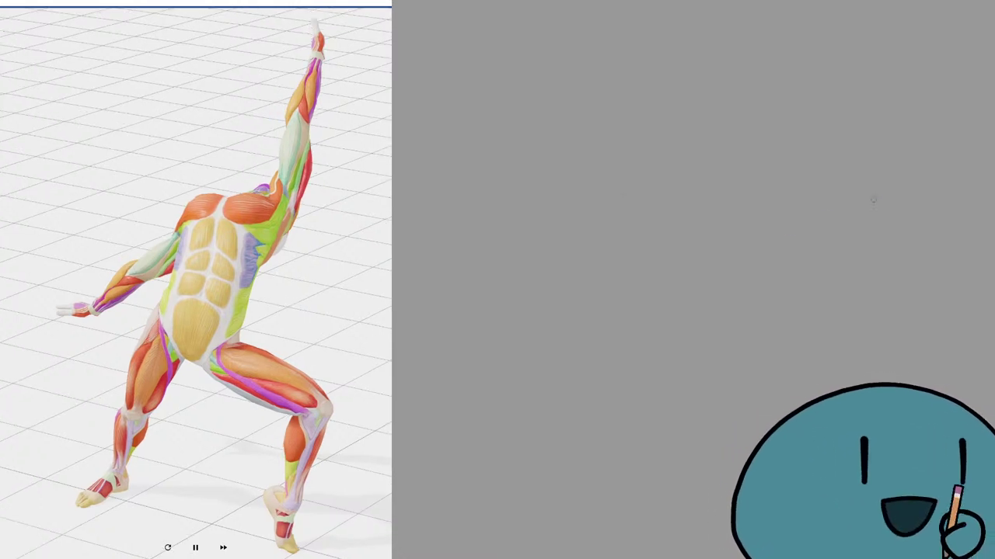
{"action": "left_click_drag", "start_coordinate": [734, 250], "coordinate": [870, 191]}
{"action": "key", "text": "ctrl+z"}
{"action": "left_click_drag", "start_coordinate": [694, 157], "coordinate": [787, 106]}
{"action": "key", "text": "ctrl+z"}
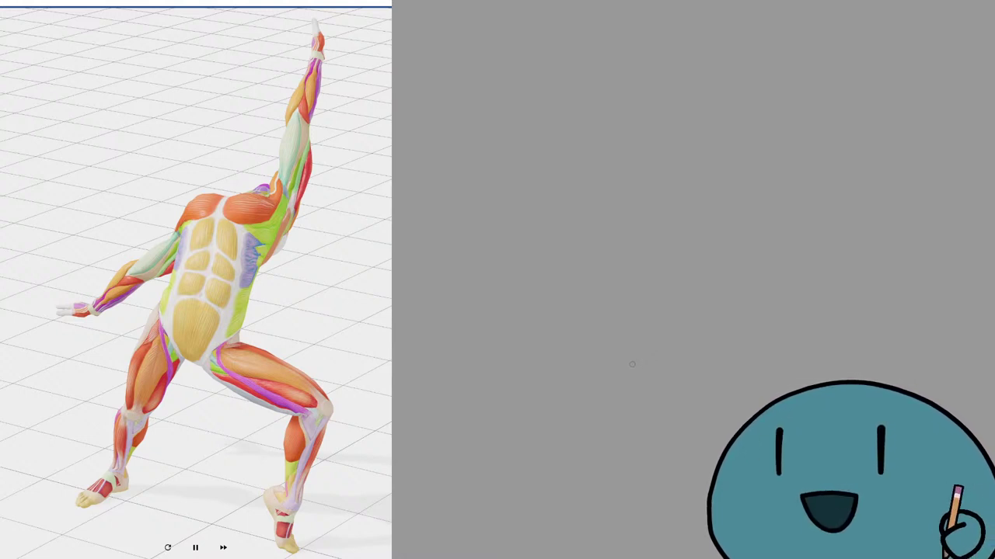
{"action": "mouse_move", "coordinate": [832, 191]}
{"action": "left_mouse_down"}
{"action": "mouse_move", "coordinate": [761, 235]}
{"action": "mouse_move", "coordinate": [664, 199]}
{"action": "mouse_move", "coordinate": [712, 148]}
{"action": "left_mouse_up"}
{"action": "key", "text": "ctrl+z"}
{"action": "key", "text": "ctrl+z"}
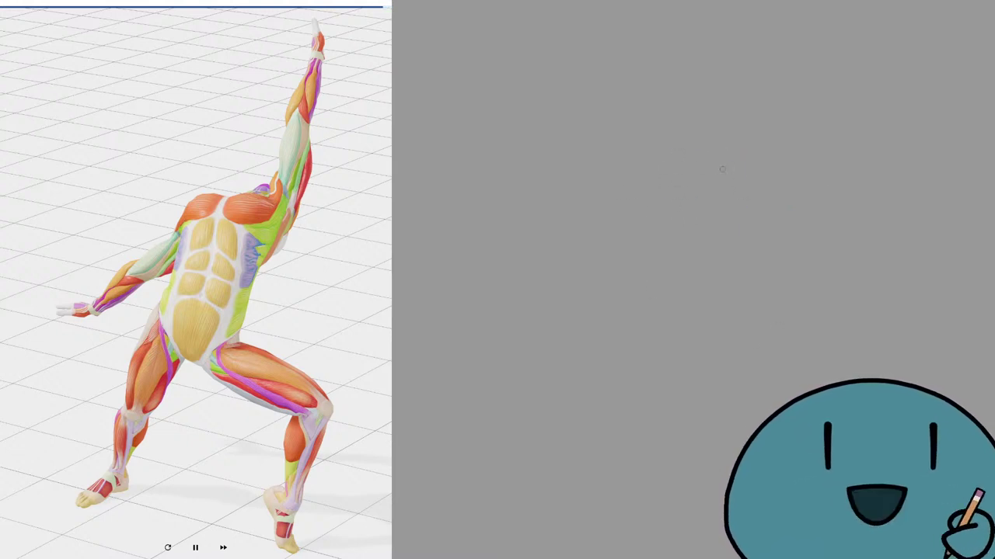
Step: Sketch the ribcage's rounded upper edge and both sides, with short marks where the raised arm leaves the shoulder
{"action": "mouse_move", "coordinate": [727, 151]}
{"action": "left_mouse_down"}
{"action": "mouse_move", "coordinate": [735, 190]}
{"action": "mouse_move", "coordinate": [711, 182]}
{"action": "mouse_move", "coordinate": [728, 190]}
{"action": "mouse_move", "coordinate": [717, 157]}
{"action": "mouse_move", "coordinate": [665, 164]}
{"action": "mouse_move", "coordinate": [642, 183]}
{"action": "left_mouse_up"}
{"action": "key", "text": "ctrl+z"}
{"action": "left_click_drag", "start_coordinate": [658, 163], "coordinate": [644, 195]}
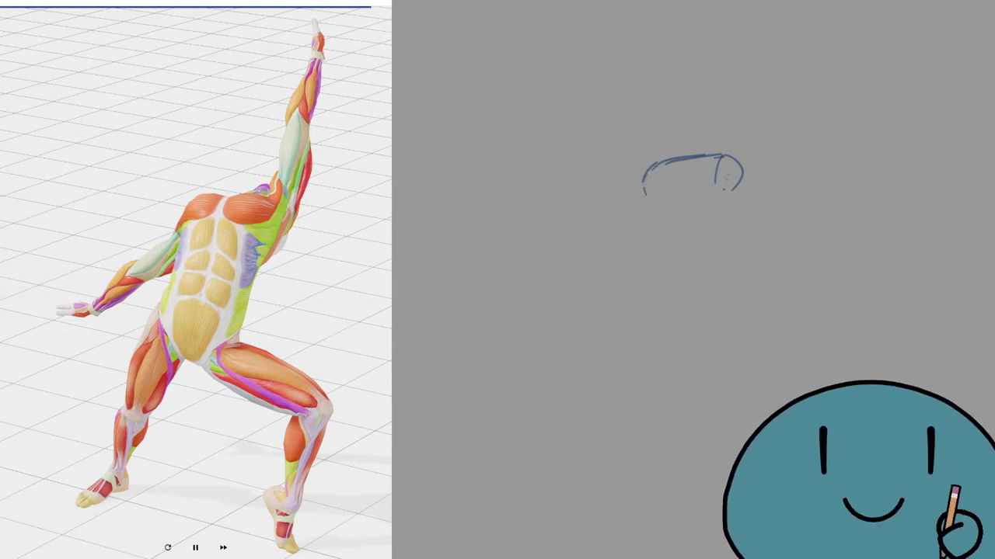
{"action": "key", "text": "e"}
{"action": "mouse_move", "coordinate": [713, 181]}
{"action": "left_mouse_down"}
{"action": "mouse_move", "coordinate": [719, 163]}
{"action": "mouse_move", "coordinate": [723, 187]}
{"action": "mouse_move", "coordinate": [726, 143]}
{"action": "mouse_move", "coordinate": [745, 178]}
{"action": "mouse_move", "coordinate": [708, 228]}
{"action": "left_mouse_up"}
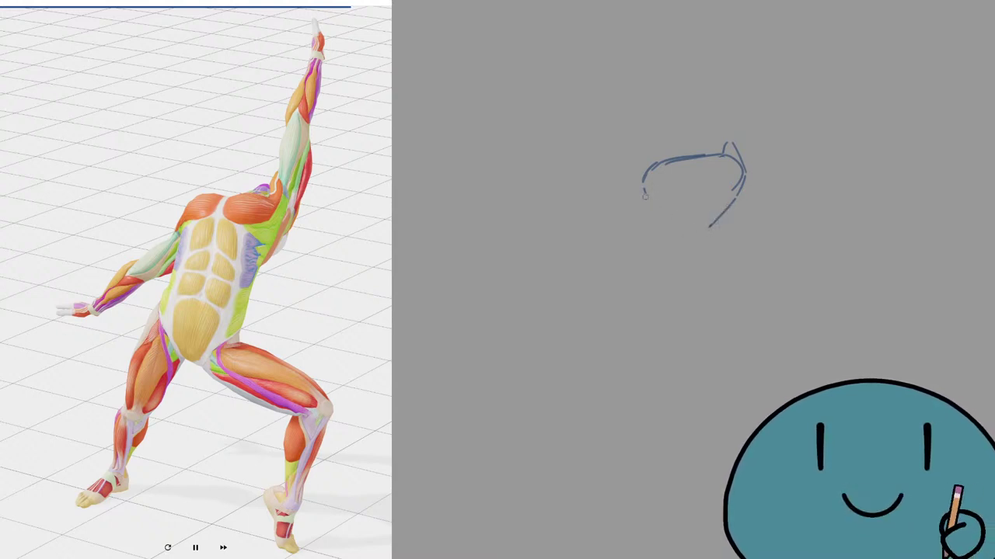
{"action": "left_click_drag", "start_coordinate": [644, 186], "coordinate": [639, 212]}
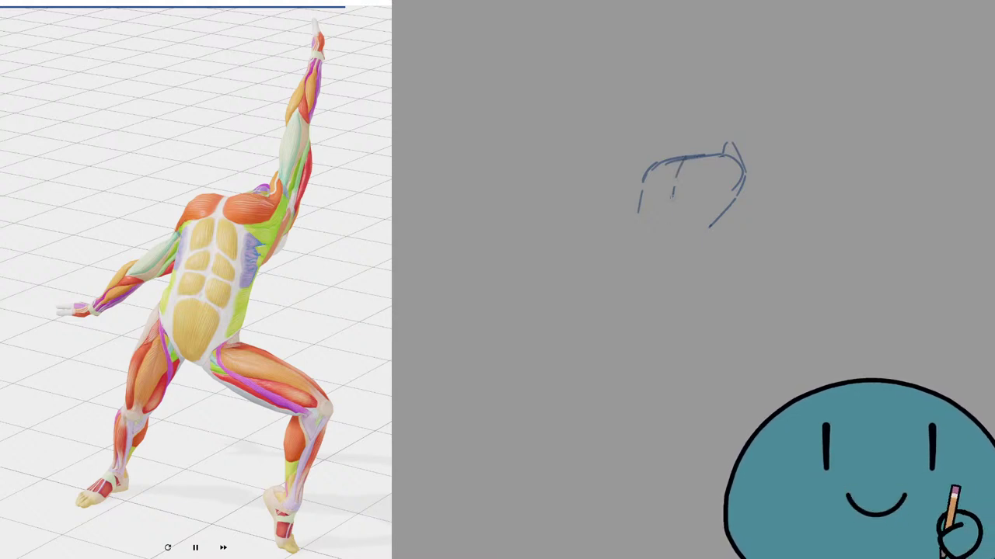
Step: Mark the chest's centre line and a curved horizontal line beneath the pectorals across the ribcage
{"action": "left_click_drag", "start_coordinate": [672, 183], "coordinate": [670, 220]}
{"action": "left_click_drag", "start_coordinate": [645, 185], "coordinate": [725, 188]}
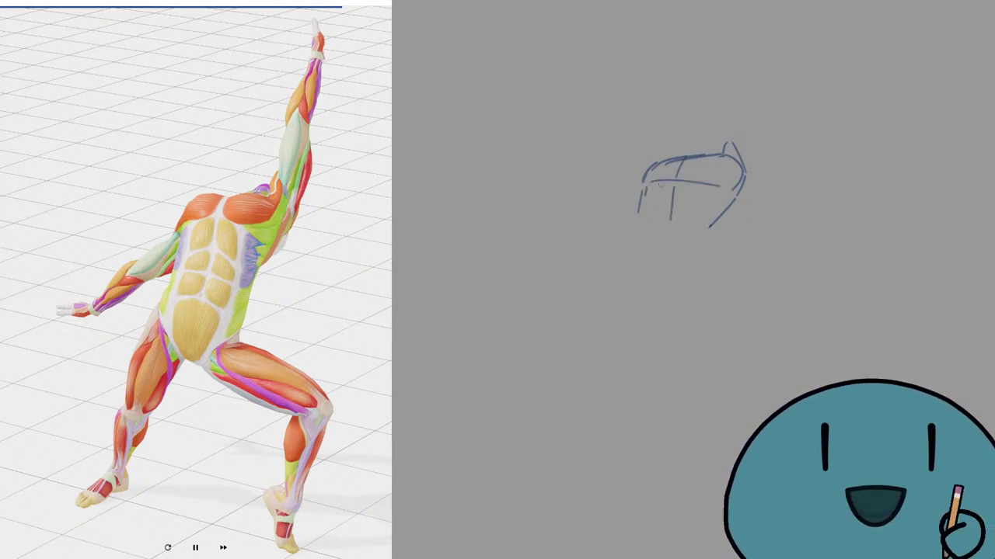
{"action": "key", "text": "ctrl+z"}
{"action": "key", "text": "ctrl+z"}
{"action": "mouse_move", "coordinate": [641, 191]}
{"action": "left_mouse_down"}
{"action": "mouse_move", "coordinate": [724, 184]}
{"action": "mouse_move", "coordinate": [673, 200]}
{"action": "mouse_move", "coordinate": [664, 231]}
{"action": "left_mouse_up"}
{"action": "key", "text": "ctrl+z"}
{"action": "key", "text": "ctrl+z"}
{"action": "key", "text": "ctrl+z"}
{"action": "key", "text": "ctrl+z"}
{"action": "key", "text": "ctrl+z"}
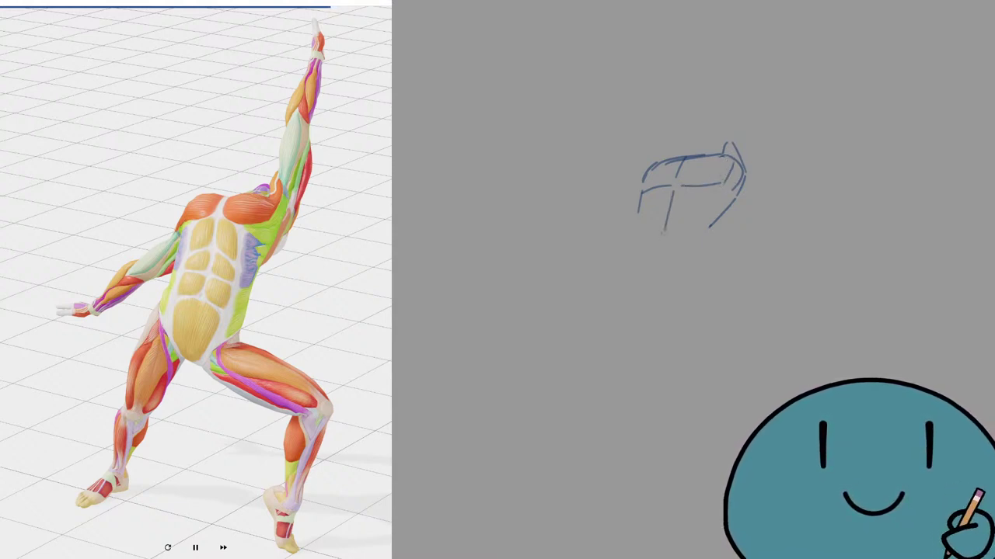
{"action": "key", "text": "ctrl+z"}
Step: Sketch the rib arch as two curves spreading from the sternum, close the ribcage's lower corner and extend the centre line downward
{"action": "mouse_move", "coordinate": [676, 184]}
{"action": "left_mouse_down"}
{"action": "mouse_move", "coordinate": [659, 234]}
{"action": "mouse_move", "coordinate": [644, 225]}
{"action": "left_mouse_up"}
{"action": "left_click_drag", "start_coordinate": [678, 188], "coordinate": [702, 218]}
{"action": "key", "text": "ctrl+z"}
{"action": "left_click_drag", "start_coordinate": [679, 188], "coordinate": [698, 228]}
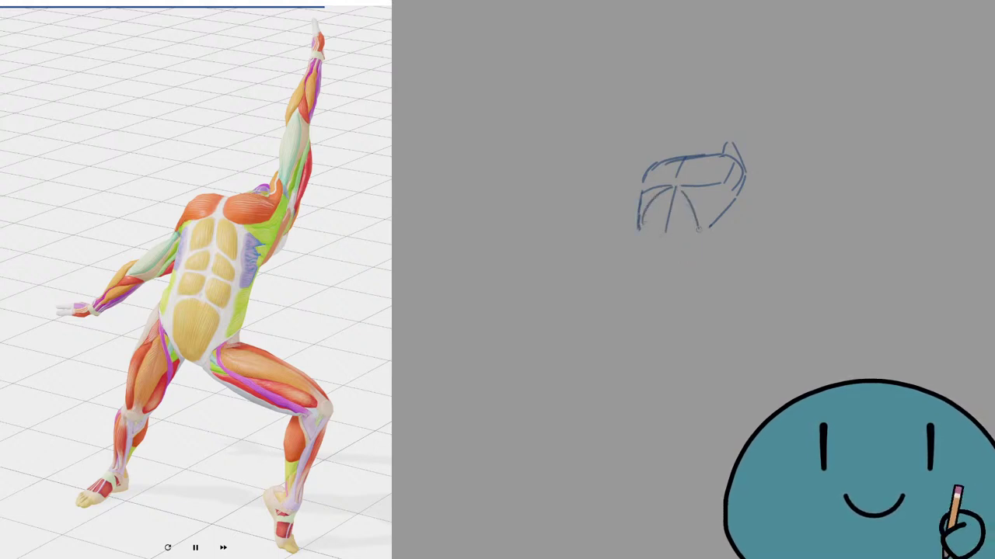
{"action": "key", "text": "ctrl+z"}
{"action": "key", "text": "ctrl+z"}
{"action": "mouse_move", "coordinate": [675, 186]}
{"action": "left_mouse_down"}
{"action": "mouse_move", "coordinate": [640, 228]}
{"action": "mouse_move", "coordinate": [691, 225]}
{"action": "mouse_move", "coordinate": [697, 212]}
{"action": "mouse_move", "coordinate": [695, 232]}
{"action": "mouse_move", "coordinate": [733, 213]}
{"action": "mouse_move", "coordinate": [710, 234]}
{"action": "left_mouse_up"}
{"action": "key", "text": "ctrl+z"}
{"action": "key", "text": "ctrl+z"}
{"action": "key", "text": "e"}
{"action": "key", "text": "b"}
{"action": "mouse_move", "coordinate": [696, 227]}
{"action": "left_mouse_down"}
{"action": "mouse_move", "coordinate": [668, 226]}
{"action": "mouse_move", "coordinate": [678, 223]}
{"action": "mouse_move", "coordinate": [672, 205]}
{"action": "mouse_move", "coordinate": [665, 256]}
{"action": "left_mouse_up"}
{"action": "key", "text": "e"}
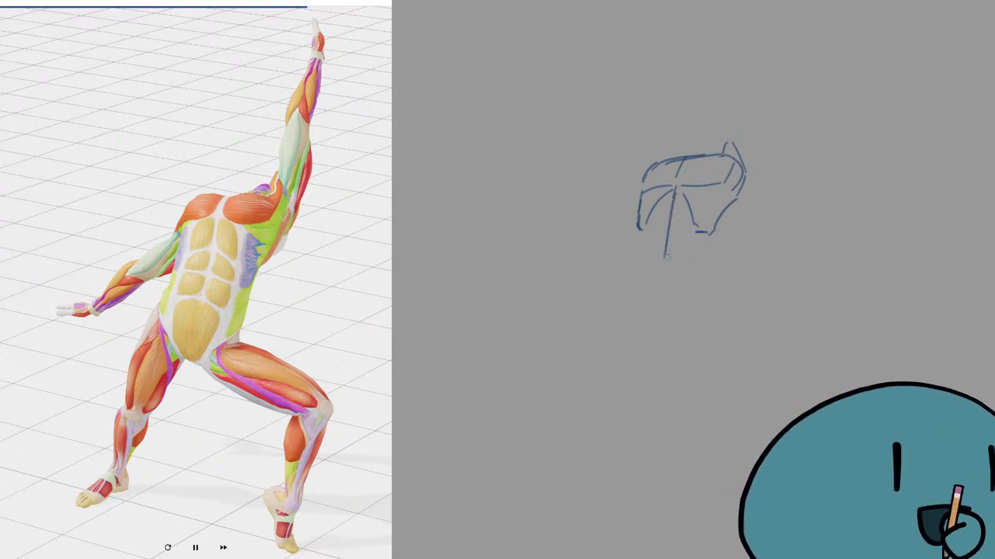
Step: Redraw the torso's centre line from the sternum to the waist and sketch the pelvis's elliptical top
{"action": "key", "text": "ctrl+z"}
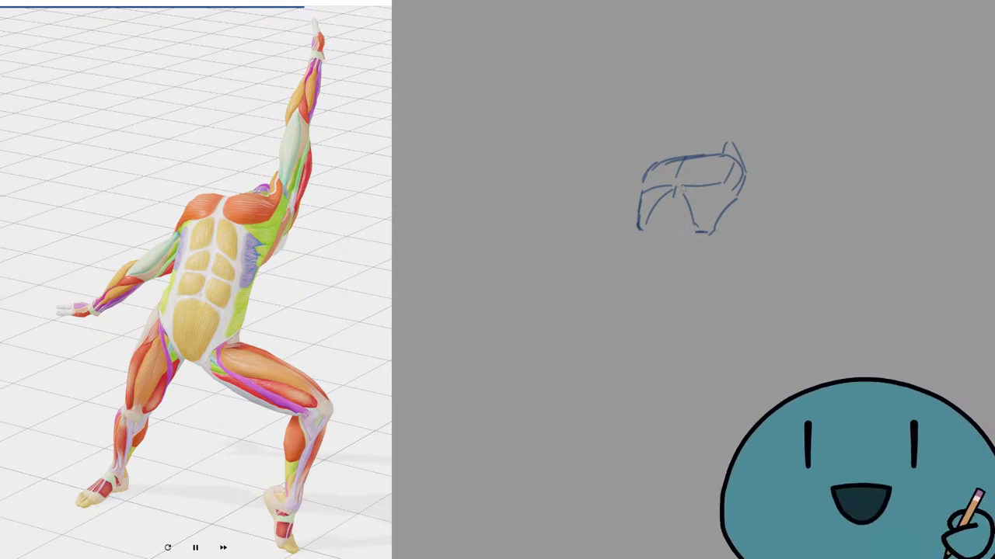
{"action": "left_click_drag", "start_coordinate": [676, 193], "coordinate": [665, 243]}
{"action": "key", "text": "ctrl+z"}
{"action": "key", "text": "ctrl+z"}
{"action": "key", "text": "ctrl+z"}
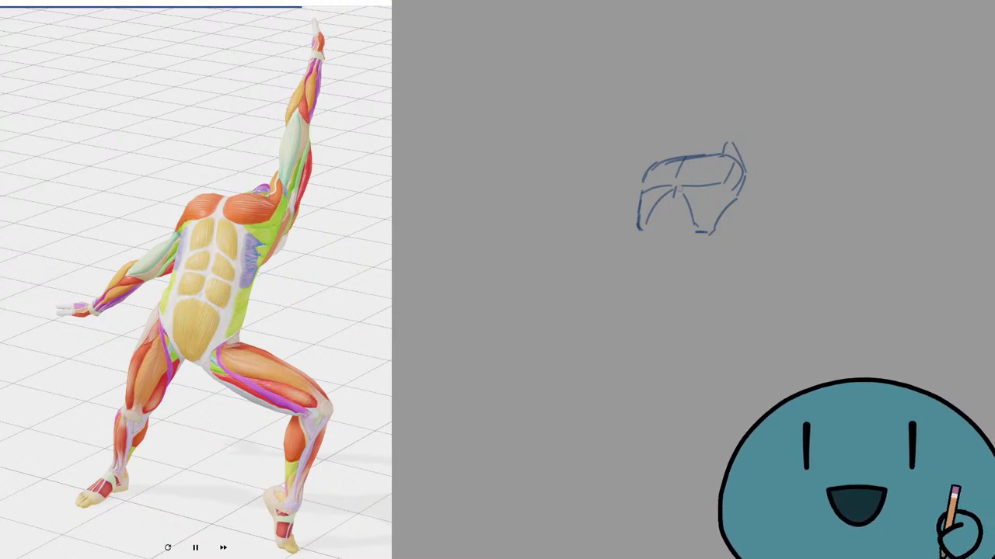
{"action": "mouse_move", "coordinate": [676, 190]}
{"action": "left_mouse_down"}
{"action": "mouse_move", "coordinate": [663, 252]}
{"action": "mouse_move", "coordinate": [636, 246]}
{"action": "mouse_move", "coordinate": [699, 264]}
{"action": "left_mouse_up"}
{"action": "key", "text": "ctrl+z"}
{"action": "mouse_move", "coordinate": [635, 249]}
{"action": "left_mouse_down"}
{"action": "mouse_move", "coordinate": [706, 262]}
{"action": "mouse_move", "coordinate": [681, 241]}
{"action": "mouse_move", "coordinate": [639, 242]}
{"action": "left_mouse_up"}
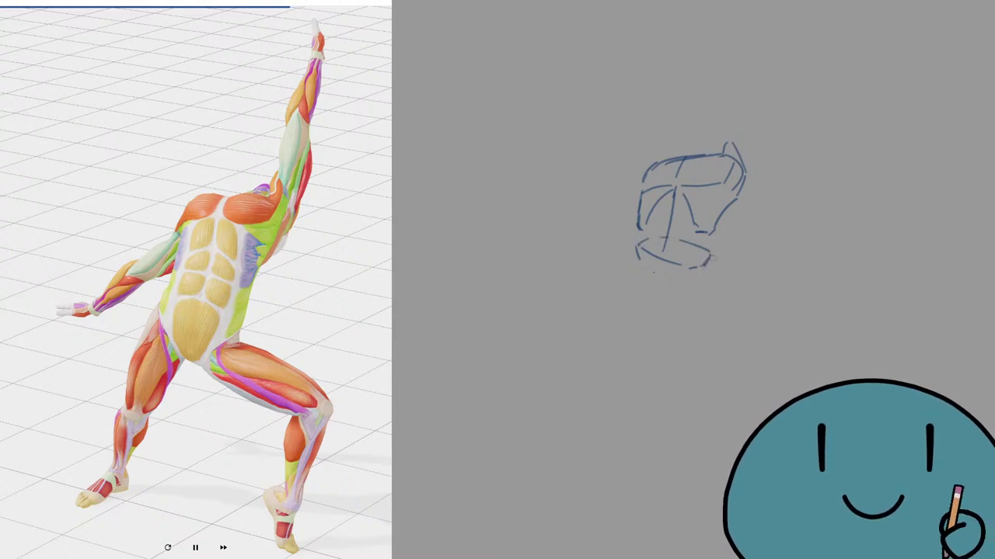
Step: Sketch the torso's side contour on the raised-arm side, from the armpit down to the hip
{"action": "left_click_drag", "start_coordinate": [713, 231], "coordinate": [708, 260]}
{"action": "key", "text": "ctrl+z"}
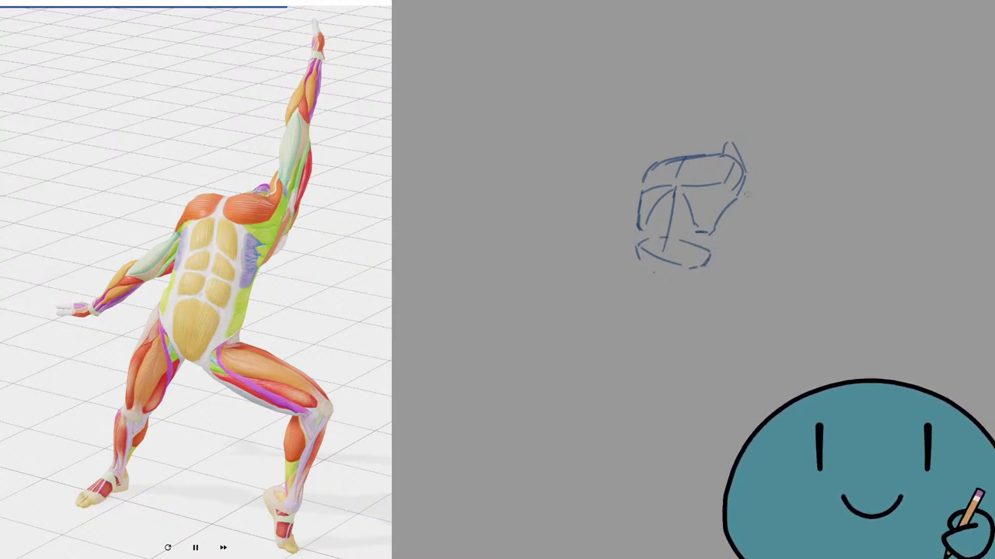
{"action": "left_click_drag", "start_coordinate": [739, 198], "coordinate": [717, 228]}
{"action": "key", "text": "ctrl+z"}
{"action": "left_click_drag", "start_coordinate": [745, 174], "coordinate": [698, 276]}
{"action": "key", "text": "ctrl+z"}
Step: Sketch the pelvis as a wedge narrowing from both hips to a rounded point at the crotch
{"action": "mouse_move", "coordinate": [720, 232]}
{"action": "left_mouse_down"}
{"action": "mouse_move", "coordinate": [704, 268]}
{"action": "mouse_move", "coordinate": [649, 318]}
{"action": "mouse_move", "coordinate": [644, 303]}
{"action": "left_mouse_up"}
{"action": "key", "text": "ctrl+z"}
{"action": "key", "text": "ctrl+z"}
{"action": "left_click_drag", "start_coordinate": [707, 269], "coordinate": [653, 312]}
{"action": "key", "text": "ctrl+z"}
{"action": "left_click_drag", "start_coordinate": [647, 311], "coordinate": [642, 303]}
{"action": "left_click_drag", "start_coordinate": [633, 255], "coordinate": [645, 308]}
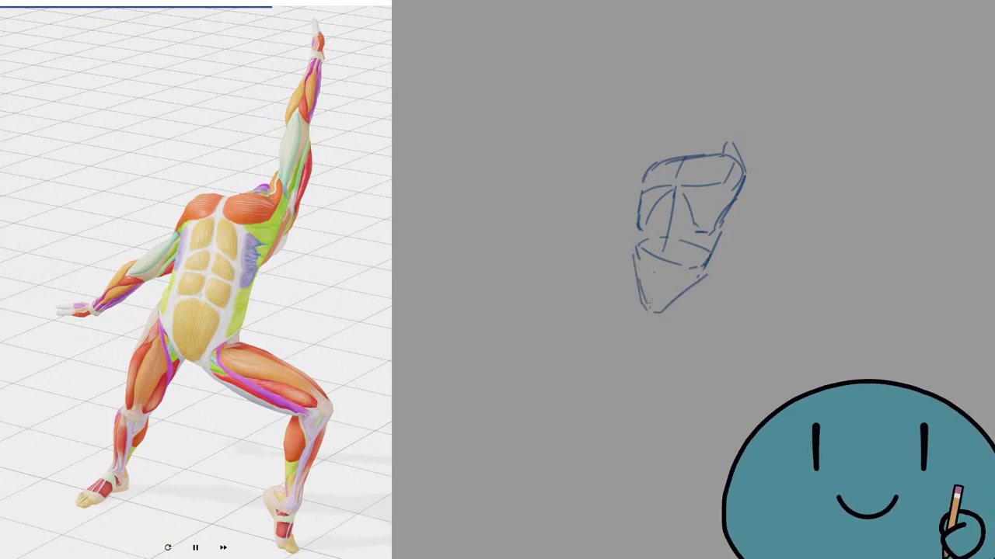
{"action": "left_click_drag", "start_coordinate": [640, 261], "coordinate": [643, 302]}
{"action": "mouse_move", "coordinate": [637, 249]}
{"action": "left_mouse_down"}
{"action": "mouse_move", "coordinate": [656, 315]}
{"action": "mouse_move", "coordinate": [628, 307]}
{"action": "mouse_move", "coordinate": [664, 314]}
{"action": "mouse_move", "coordinate": [665, 307]}
{"action": "left_mouse_up"}
{"action": "key", "text": "ctrl+z"}
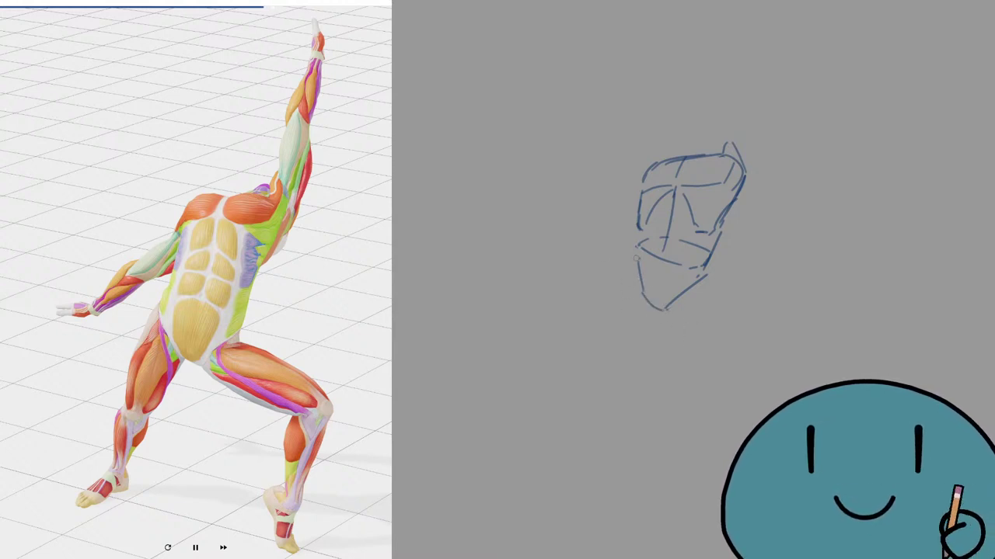
{"action": "mouse_move", "coordinate": [635, 249]}
{"action": "left_mouse_down"}
{"action": "mouse_move", "coordinate": [603, 308]}
{"action": "mouse_move", "coordinate": [608, 339]}
{"action": "left_mouse_up"}
{"action": "key", "text": "ctrl+z"}
{"action": "key", "text": "ctrl+z"}
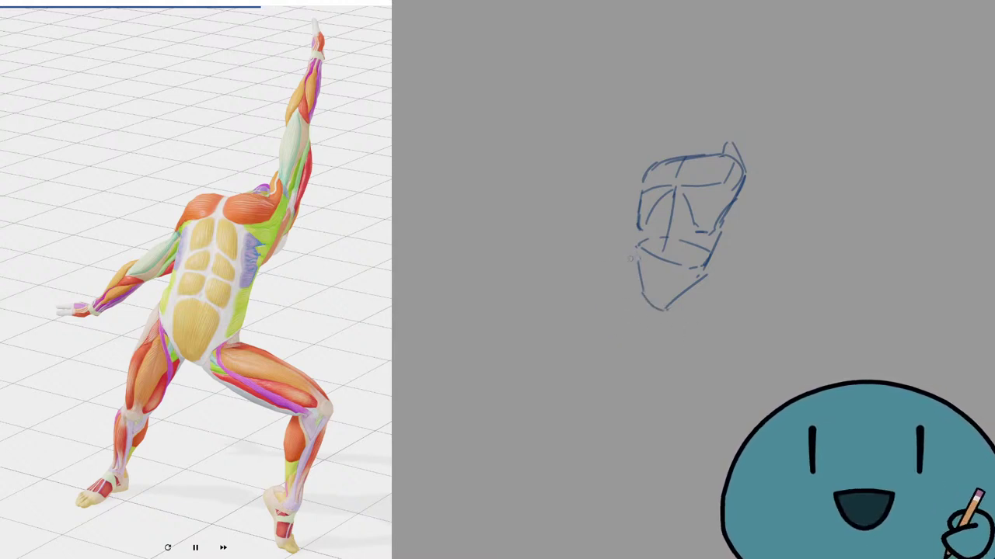
{"action": "left_click_drag", "start_coordinate": [637, 246], "coordinate": [593, 326]}
{"action": "key", "text": "ctrl+z"}
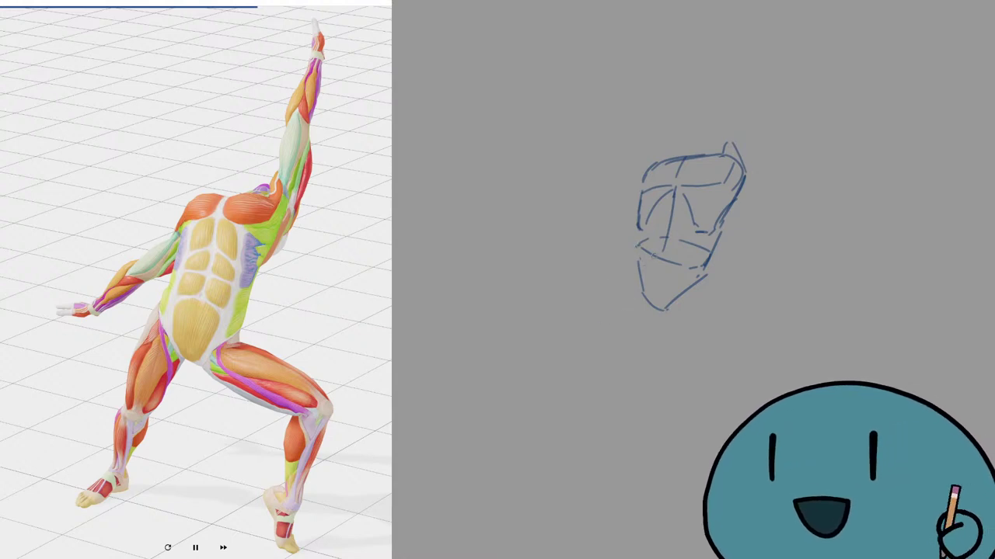
{"action": "left_click_drag", "start_coordinate": [638, 246], "coordinate": [601, 322]}
{"action": "key", "text": "ctrl+z"}
{"action": "mouse_move", "coordinate": [640, 246]}
{"action": "left_mouse_down"}
{"action": "mouse_move", "coordinate": [604, 305]}
{"action": "mouse_move", "coordinate": [618, 289]}
{"action": "mouse_move", "coordinate": [603, 319]}
{"action": "left_mouse_up"}
{"action": "left_click_drag", "start_coordinate": [600, 328], "coordinate": [605, 344]}
{"action": "key", "text": "ctrl+z"}
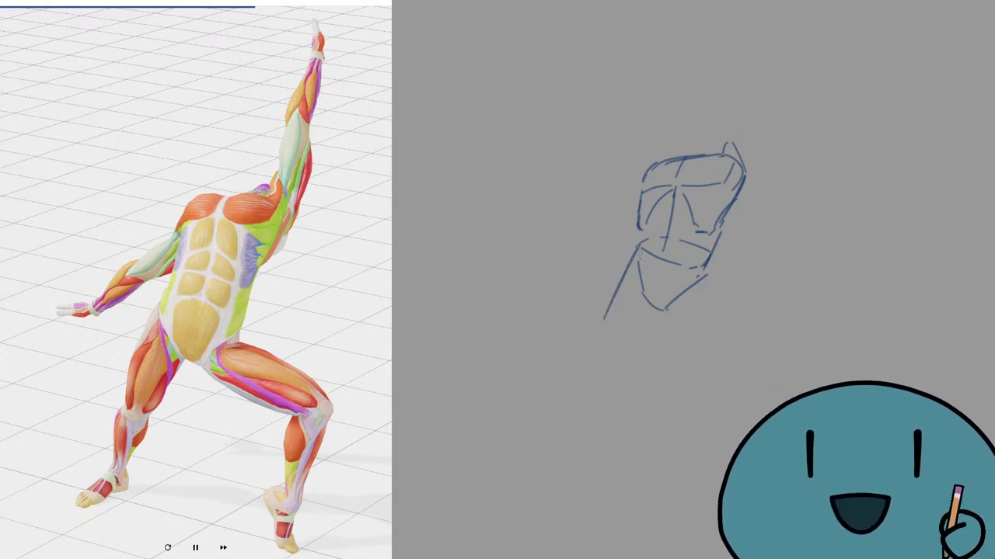
{"action": "key", "text": "ctrl+z"}
Step: Sketch the straighter leg's thigh tapering from hip and crotch to a rounded knee, with curved cross-contour lines
{"action": "mouse_move", "coordinate": [637, 247]}
{"action": "left_mouse_down"}
{"action": "mouse_move", "coordinate": [619, 289]}
{"action": "mouse_move", "coordinate": [631, 342]}
{"action": "left_mouse_up"}
{"action": "key", "text": "ctrl+z"}
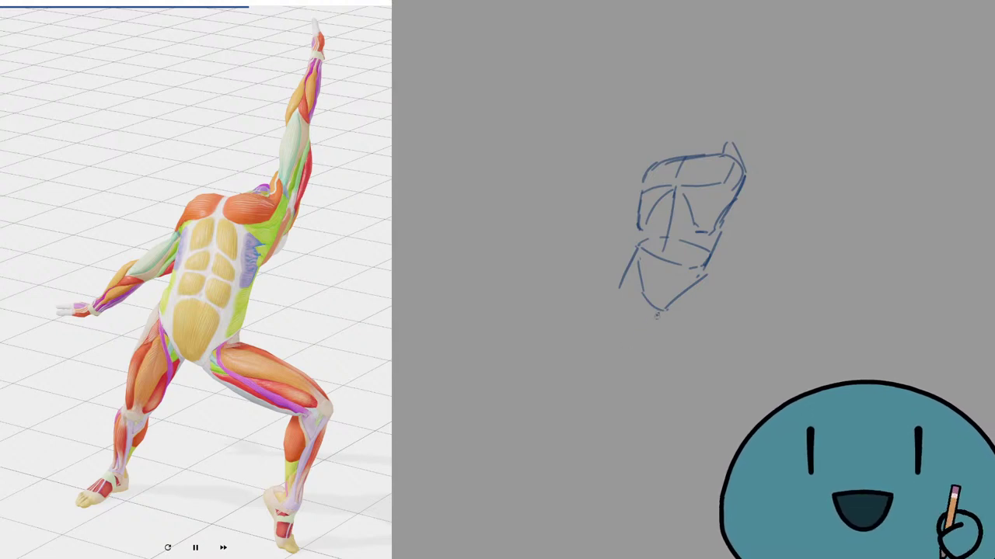
{"action": "mouse_move", "coordinate": [659, 310]}
{"action": "left_mouse_down"}
{"action": "mouse_move", "coordinate": [629, 352]}
{"action": "mouse_move", "coordinate": [605, 345]}
{"action": "left_mouse_up"}
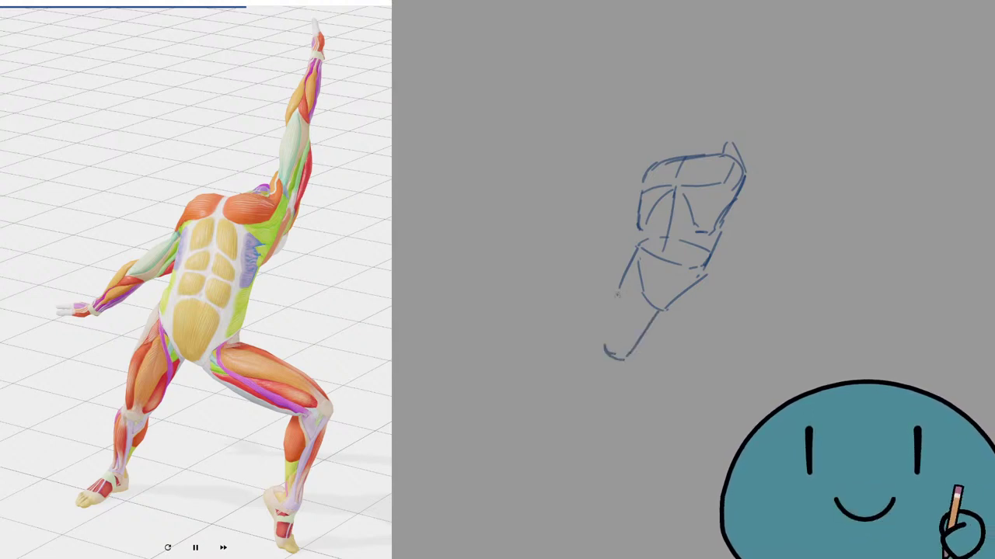
{"action": "left_click_drag", "start_coordinate": [616, 294], "coordinate": [606, 348]}
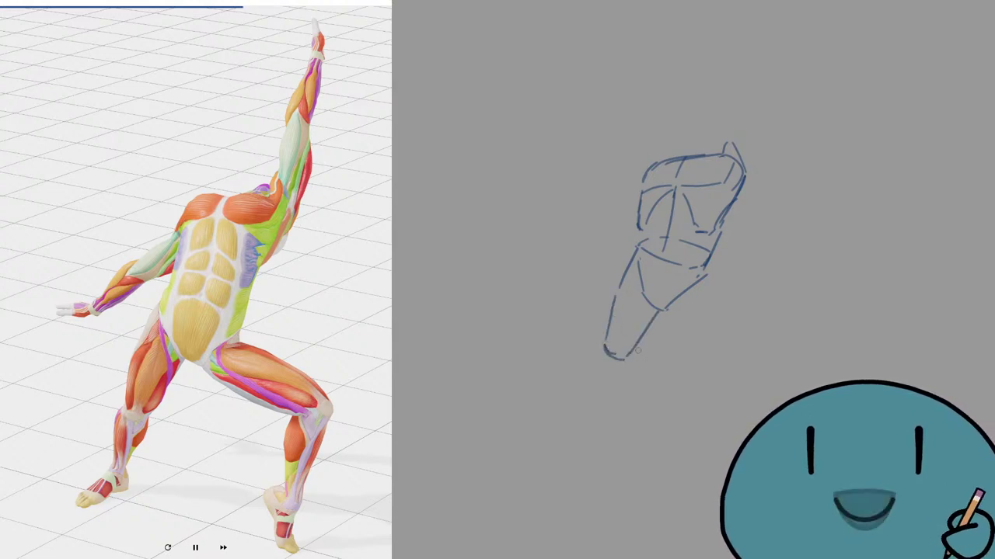
{"action": "left_click_drag", "start_coordinate": [638, 316], "coordinate": [611, 347]}
{"action": "mouse_move", "coordinate": [614, 296]}
{"action": "left_mouse_down"}
{"action": "mouse_move", "coordinate": [650, 317]}
{"action": "mouse_move", "coordinate": [645, 296]}
{"action": "left_mouse_up"}
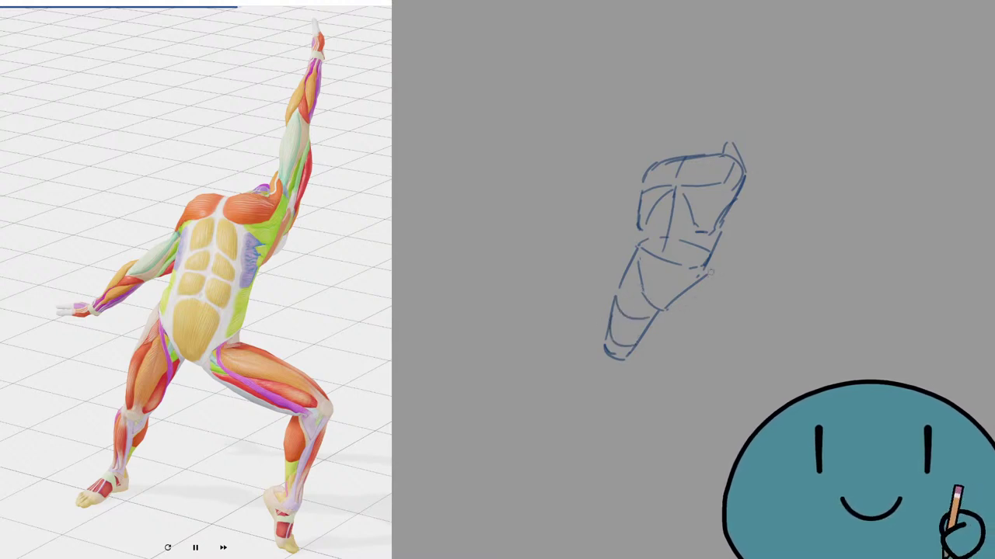
Step: Sketch the bent leg's thigh underside from crotch to knee and try out its upper edge from the hip
{"action": "left_click_drag", "start_coordinate": [705, 273], "coordinate": [732, 307]}
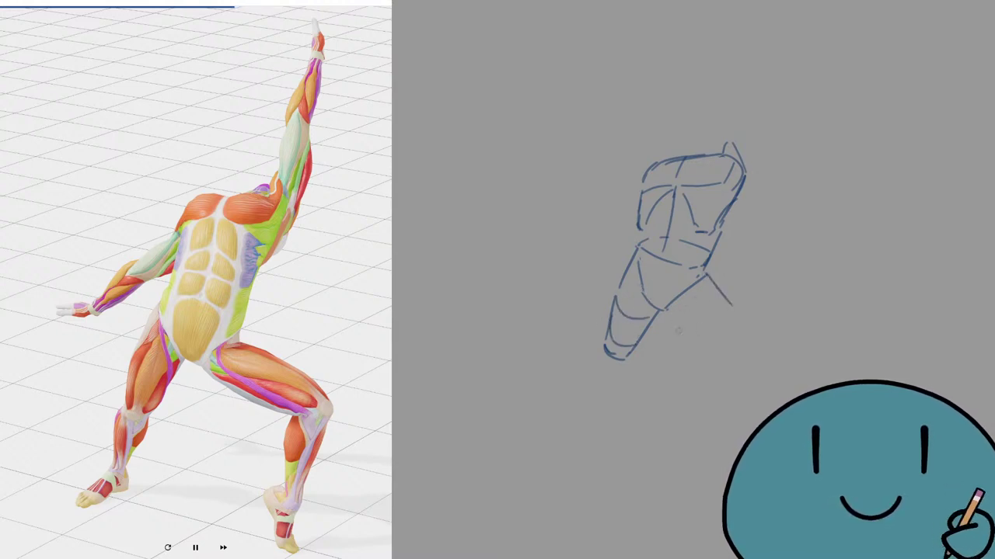
{"action": "mouse_move", "coordinate": [664, 311]}
{"action": "left_mouse_down"}
{"action": "mouse_move", "coordinate": [740, 363]}
{"action": "mouse_move", "coordinate": [755, 361]}
{"action": "mouse_move", "coordinate": [743, 362]}
{"action": "mouse_move", "coordinate": [750, 336]}
{"action": "mouse_move", "coordinate": [775, 342]}
{"action": "left_mouse_up"}
{"action": "key", "text": "ctrl+z"}
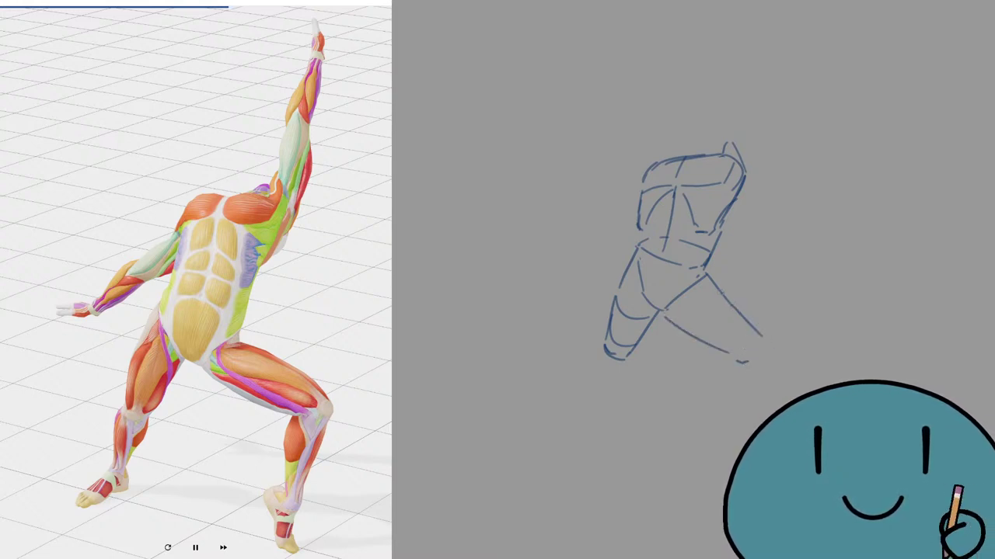
{"action": "key", "text": "ctrl+z"}
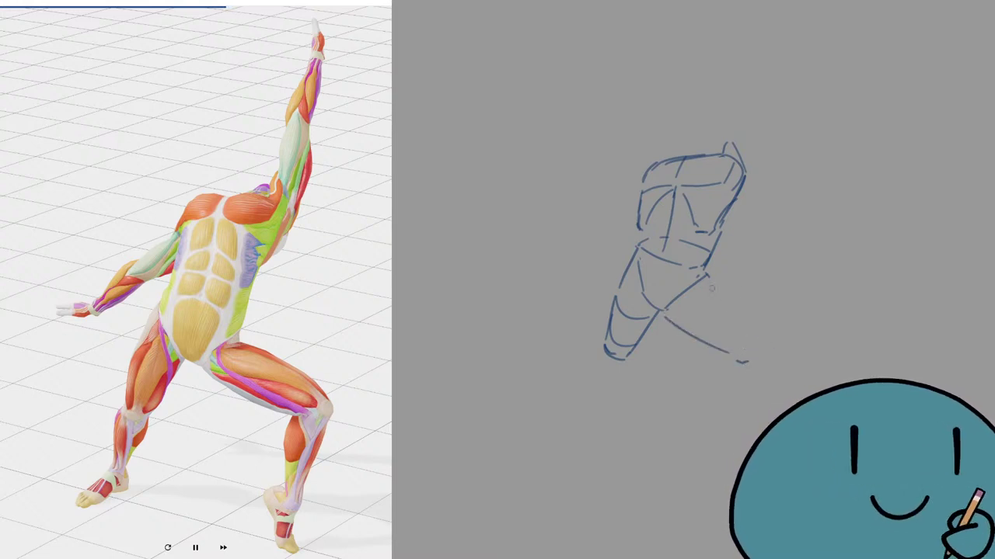
Step: Move the whole figure sketch closer to the reference pose
{"action": "key", "text": "ctrl+t"}
{"action": "left_click_drag", "start_coordinate": [711, 289], "coordinate": [627, 285]}
{"action": "left_click", "coordinate": [558, 380]}
{"action": "left_click_drag", "start_coordinate": [787, 227], "coordinate": [773, 237]}
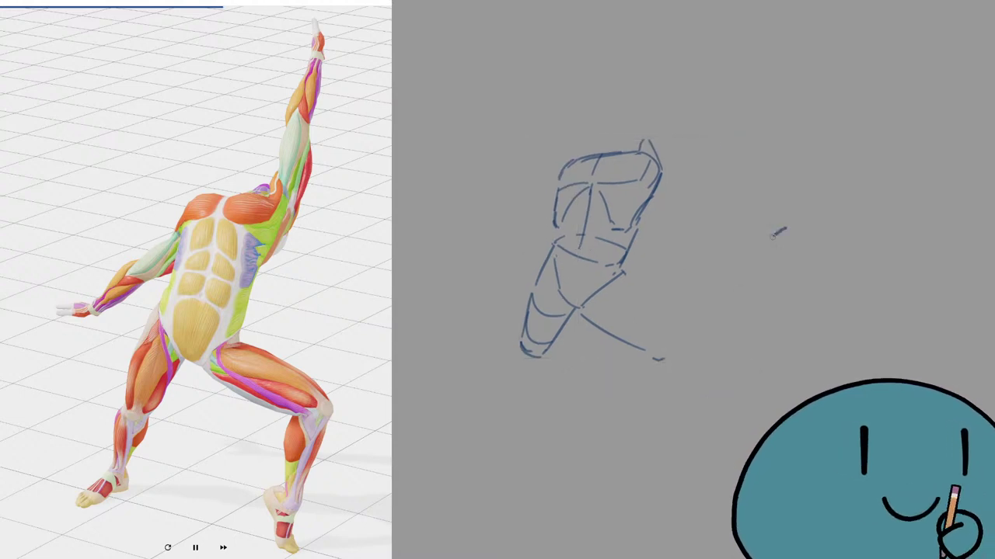
Step: Sketch the end of the bent leg's knee and close its thigh with an upper edge from the hip
{"action": "left_click_drag", "start_coordinate": [658, 358], "coordinate": [691, 339]}
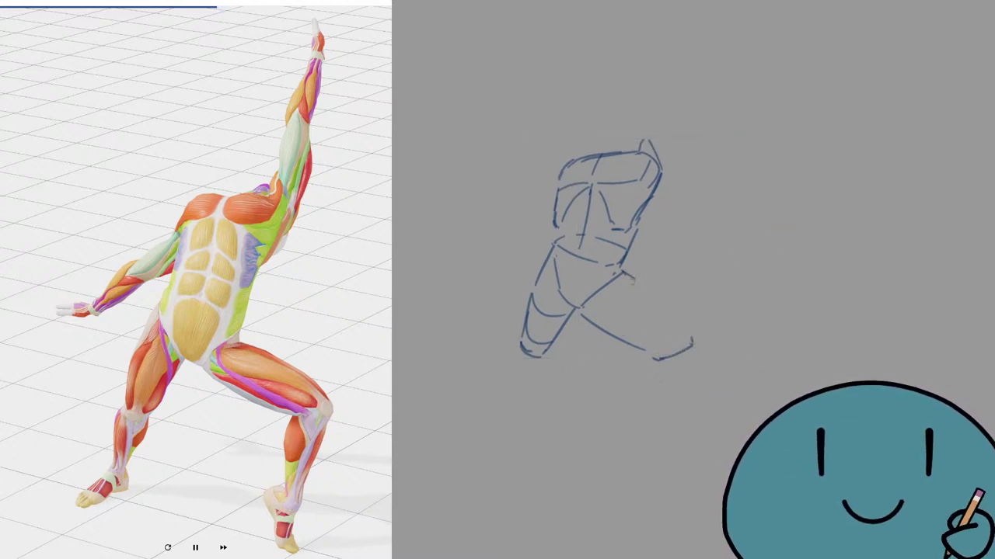
{"action": "mouse_move", "coordinate": [638, 284]}
{"action": "left_mouse_down"}
{"action": "mouse_move", "coordinate": [690, 343]}
{"action": "mouse_move", "coordinate": [656, 441]}
{"action": "mouse_move", "coordinate": [656, 466]}
{"action": "left_mouse_up"}
{"action": "key", "text": "ctrl+z"}
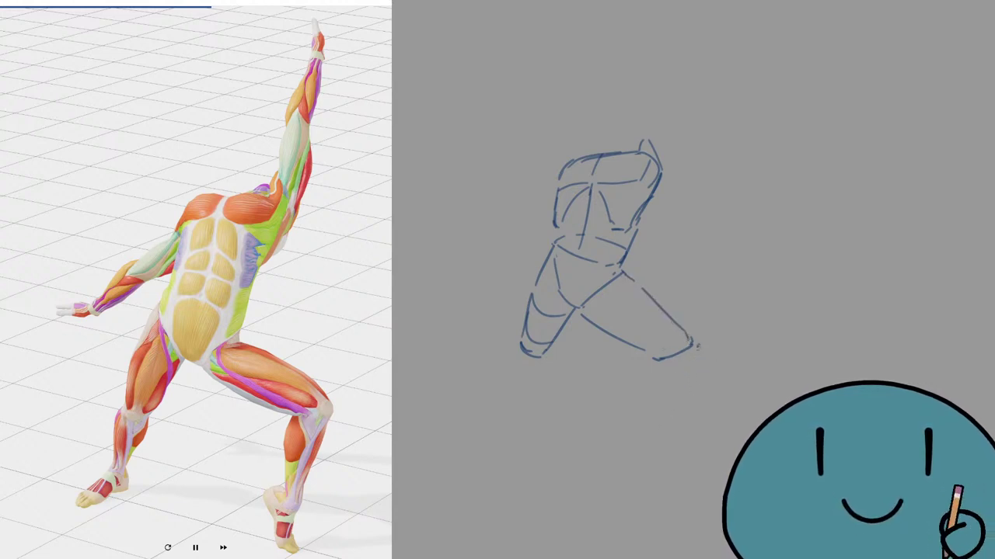
Step: Sketch the front edge of the bent leg's shin slanting down and slightly inward from the knee
{"action": "left_click_drag", "start_coordinate": [697, 346], "coordinate": [667, 455]}
{"action": "key", "text": "ctrl+z"}
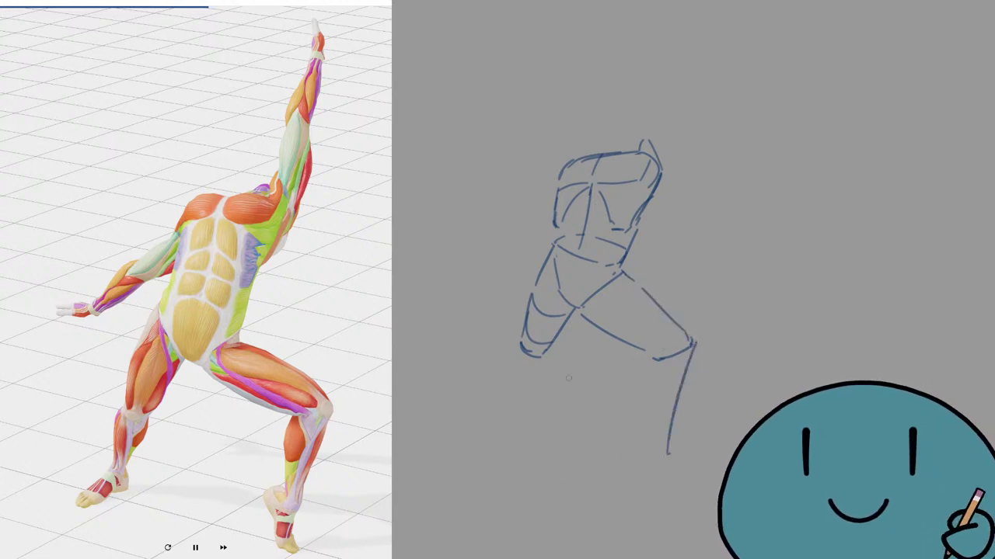
{"action": "key", "text": "ctrl+z"}
Step: Sketch both sides of the straighter leg's lower leg, tapering from the knee to a narrow ankle
{"action": "left_click_drag", "start_coordinate": [523, 346], "coordinate": [520, 403]}
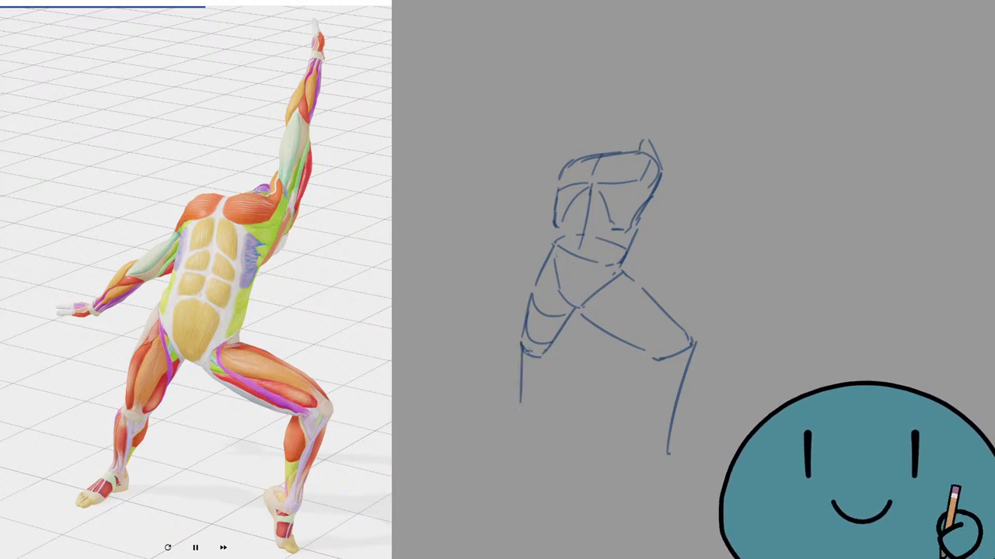
{"action": "key", "text": "ctrl+z"}
{"action": "mouse_move", "coordinate": [521, 347]}
{"action": "left_mouse_down"}
{"action": "mouse_move", "coordinate": [514, 369]}
{"action": "mouse_move", "coordinate": [543, 382]}
{"action": "mouse_move", "coordinate": [546, 363]}
{"action": "mouse_move", "coordinate": [527, 421]}
{"action": "left_mouse_up"}
{"action": "key", "text": "ctrl+z"}
{"action": "key", "text": "ctrl+z"}
{"action": "left_click_drag", "start_coordinate": [513, 376], "coordinate": [515, 422]}
{"action": "key", "text": "ctrl+z"}
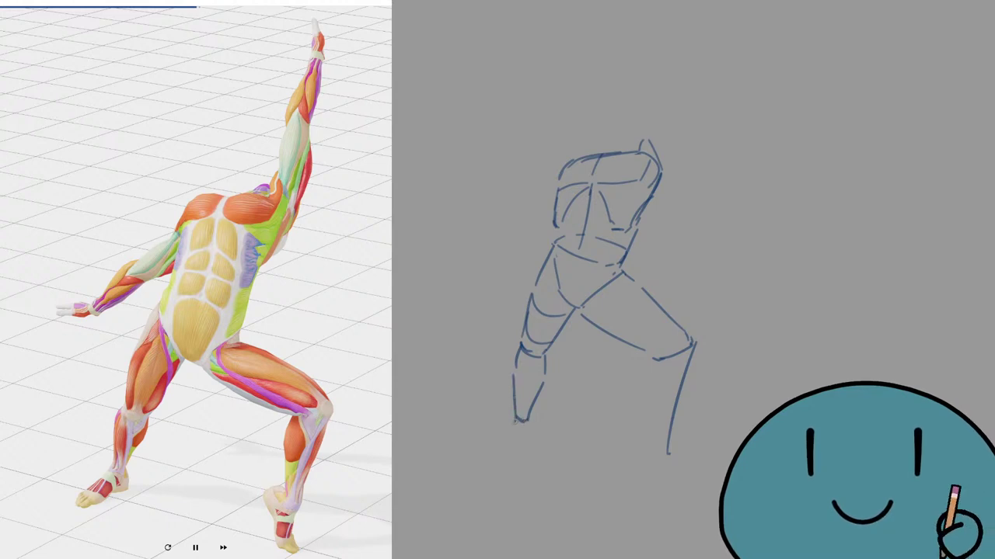
Step: Sketch the straighter leg's outward-pointing foot as a wedge and add curved cross-contours to its knee and calf
{"action": "mouse_move", "coordinate": [518, 355]}
{"action": "left_mouse_down"}
{"action": "mouse_move", "coordinate": [523, 373]}
{"action": "mouse_move", "coordinate": [539, 372]}
{"action": "mouse_move", "coordinate": [521, 395]}
{"action": "mouse_move", "coordinate": [538, 393]}
{"action": "mouse_move", "coordinate": [534, 439]}
{"action": "mouse_move", "coordinate": [514, 439]}
{"action": "mouse_move", "coordinate": [534, 443]}
{"action": "mouse_move", "coordinate": [496, 445]}
{"action": "mouse_move", "coordinate": [488, 447]}
{"action": "mouse_move", "coordinate": [530, 443]}
{"action": "mouse_move", "coordinate": [482, 460]}
{"action": "left_mouse_up"}
{"action": "key", "text": "ctrl+z"}
{"action": "key", "text": "ctrl+z"}
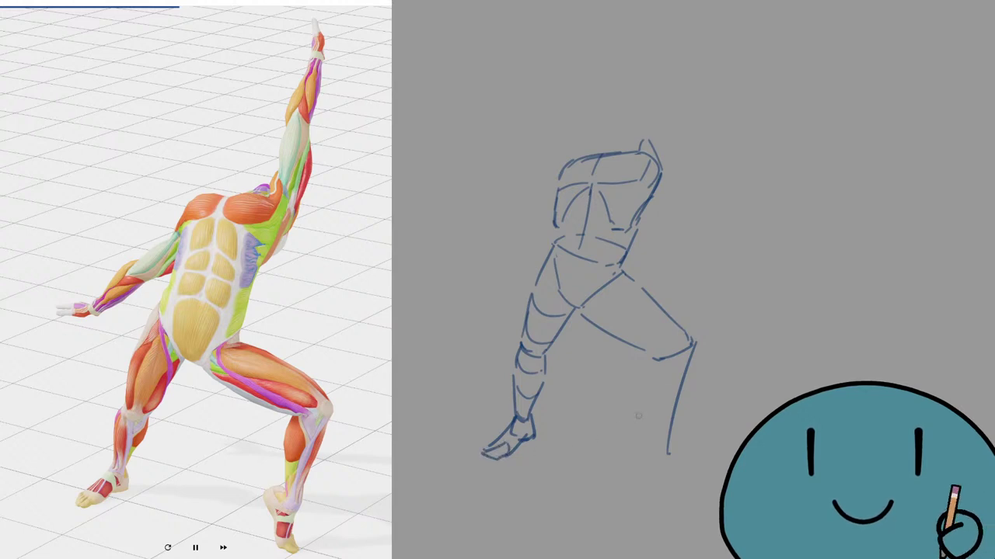
{"action": "left_click_drag", "start_coordinate": [475, 346], "coordinate": [448, 382]}
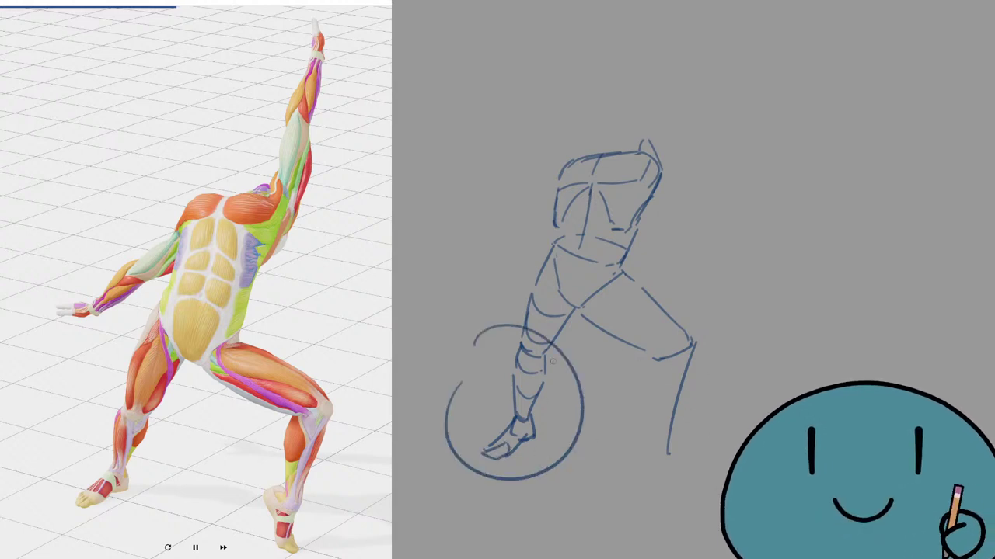
{"action": "key", "text": "ctrl+z"}
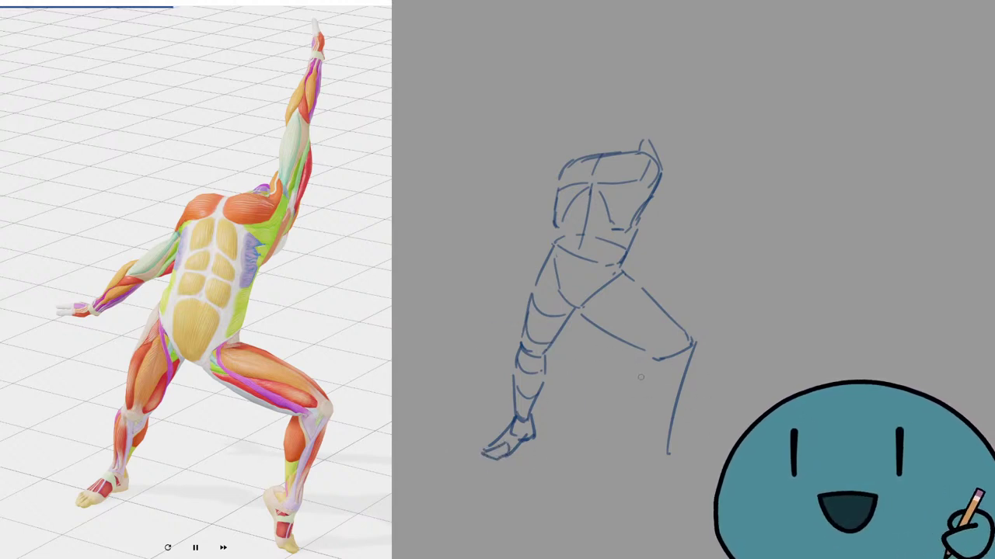
{"action": "left_click_drag", "start_coordinate": [532, 246], "coordinate": [536, 250]}
{"action": "left_click_drag", "start_coordinate": [499, 309], "coordinate": [519, 332]}
{"action": "left_click_drag", "start_coordinate": [491, 409], "coordinate": [509, 411]}
{"action": "left_click_drag", "start_coordinate": [505, 334], "coordinate": [494, 398]}
{"action": "left_click_drag", "start_coordinate": [535, 249], "coordinate": [518, 308]}
{"action": "key", "text": "ctrl+z"}
{"action": "key", "text": "ctrl+z"}
{"action": "key", "text": "ctrl+z"}
{"action": "key", "text": "ctrl+z"}
{"action": "key", "text": "ctrl+z"}
{"action": "key", "text": "ctrl+z"}
{"action": "key", "text": "ctrl+z"}
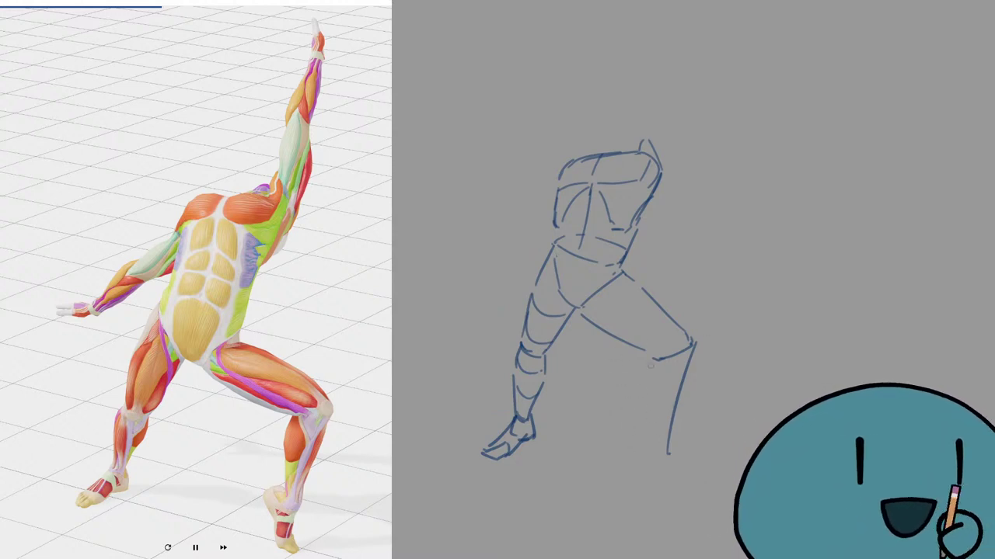
Step: Rework the bent leg's knee into an open corner, shorten the shin line and close it at the ankle
{"action": "mouse_move", "coordinate": [693, 342]}
{"action": "left_mouse_down"}
{"action": "mouse_move", "coordinate": [682, 366]}
{"action": "mouse_move", "coordinate": [666, 358]}
{"action": "mouse_move", "coordinate": [679, 354]}
{"action": "mouse_move", "coordinate": [659, 356]}
{"action": "left_mouse_up"}
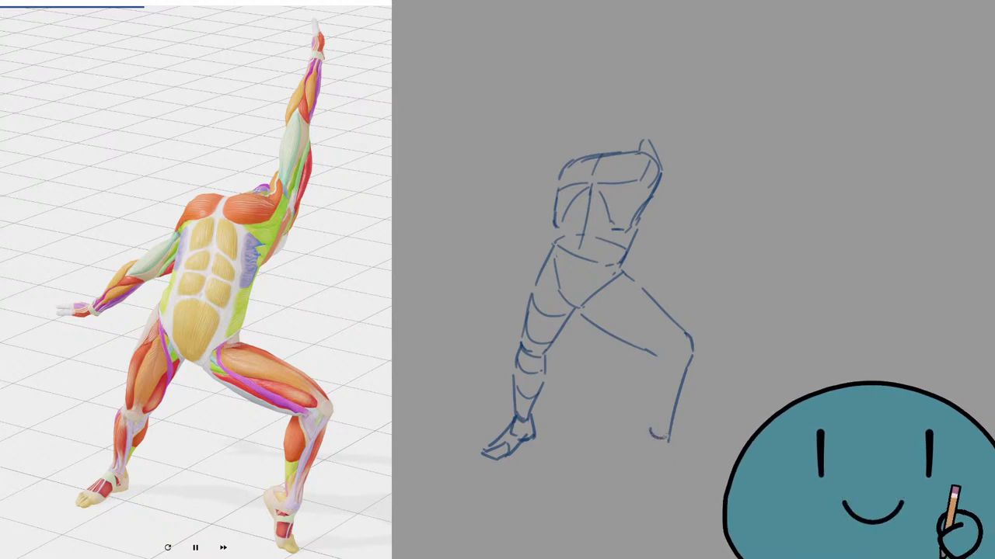
{"action": "mouse_move", "coordinate": [666, 440]}
{"action": "left_mouse_down"}
{"action": "mouse_move", "coordinate": [648, 432]}
{"action": "mouse_move", "coordinate": [655, 438]}
{"action": "left_mouse_up"}
{"action": "key", "text": "ctrl+z"}
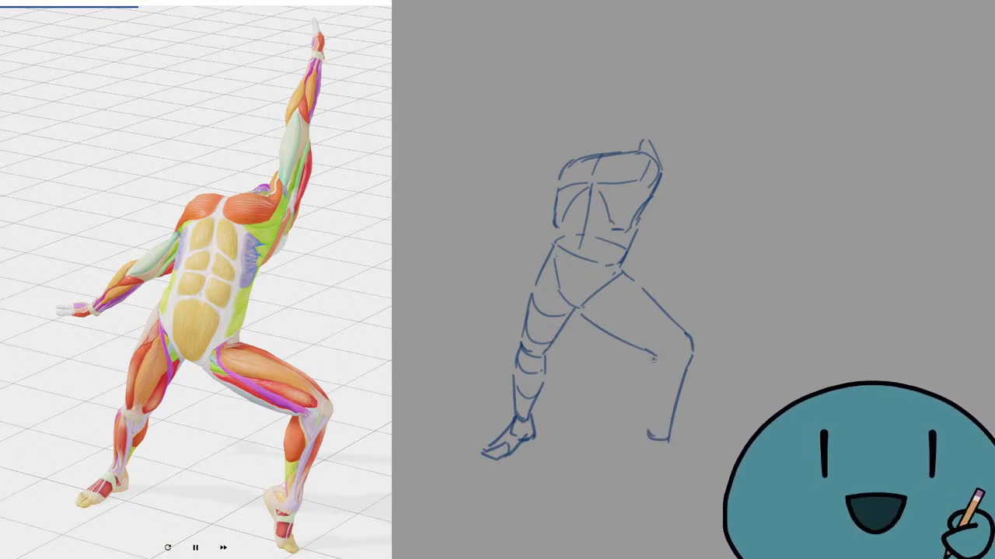
Step: Sketch the back edge of the bent leg's calf down to the ankle and start the raised heel
{"action": "left_click_drag", "start_coordinate": [653, 351], "coordinate": [649, 433]}
{"action": "key", "text": "ctrl+z"}
{"action": "key", "text": "ctrl+z"}
{"action": "left_click_drag", "start_coordinate": [649, 382], "coordinate": [651, 434]}
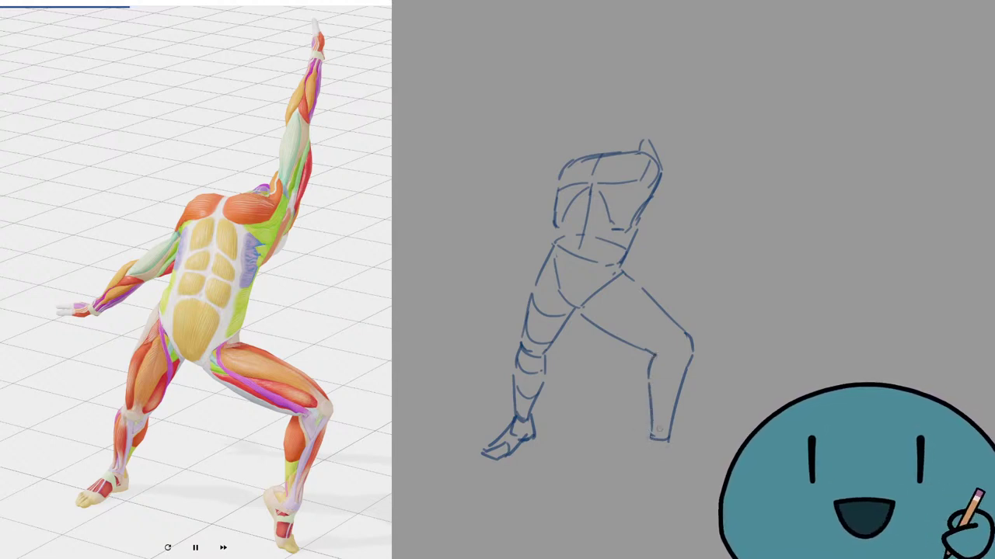
{"action": "key", "text": "ctrl+z"}
{"action": "mouse_move", "coordinate": [650, 433]}
{"action": "left_mouse_down"}
{"action": "mouse_move", "coordinate": [636, 432]}
{"action": "mouse_move", "coordinate": [635, 450]}
{"action": "mouse_move", "coordinate": [669, 440]}
{"action": "left_mouse_up"}
{"action": "key", "text": "ctrl+z"}
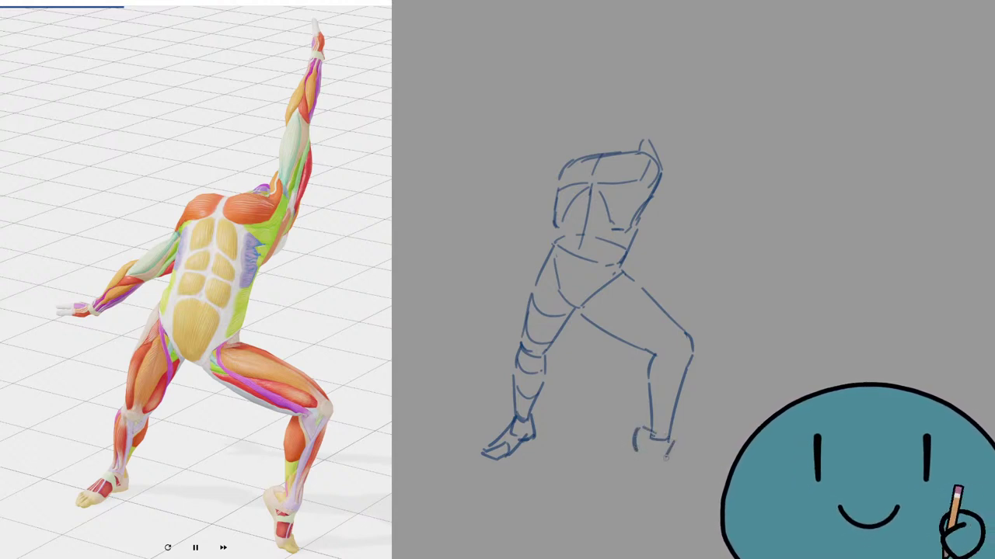
Step: Sketch the bent leg's foot standing on tiptoe, narrowing from the raised heel to small toes
{"action": "mouse_move", "coordinate": [669, 443]}
{"action": "left_mouse_down"}
{"action": "mouse_move", "coordinate": [659, 484]}
{"action": "mouse_move", "coordinate": [644, 480]}
{"action": "mouse_move", "coordinate": [668, 491]}
{"action": "mouse_move", "coordinate": [654, 496]}
{"action": "mouse_move", "coordinate": [672, 494]}
{"action": "mouse_move", "coordinate": [658, 495]}
{"action": "left_mouse_up"}
{"action": "key", "text": "ctrl+z"}
{"action": "key", "text": "ctrl+z"}
{"action": "key", "text": "ctrl+z"}
{"action": "key", "text": "ctrl+z"}
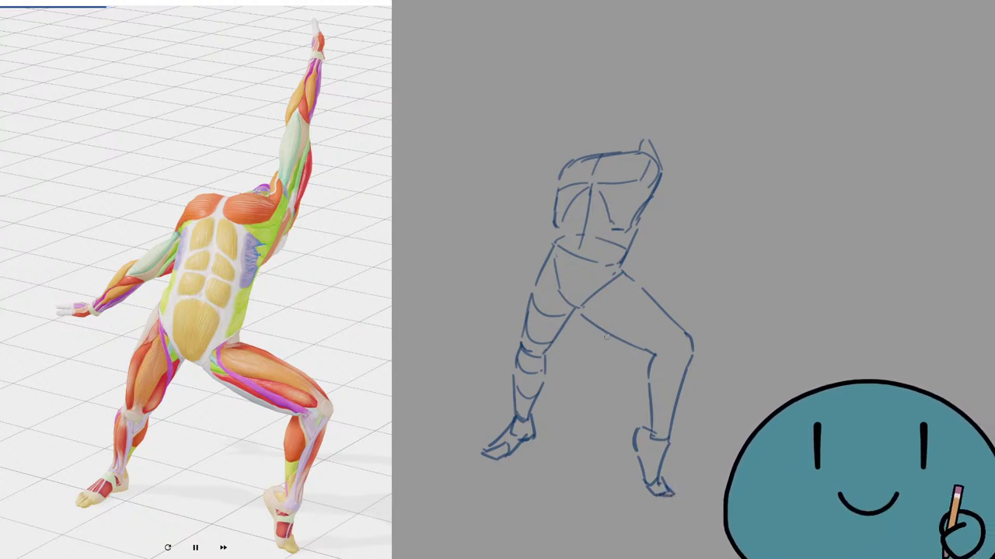
Step: Add curved cross-contours to the bent leg's thigh and lower leg, round its knee, and refine the torso's side line
{"action": "mouse_move", "coordinate": [603, 332]}
{"action": "left_mouse_down"}
{"action": "mouse_move", "coordinate": [631, 279]}
{"action": "mouse_move", "coordinate": [626, 342]}
{"action": "mouse_move", "coordinate": [685, 344]}
{"action": "mouse_move", "coordinate": [688, 378]}
{"action": "mouse_move", "coordinate": [651, 397]}
{"action": "left_mouse_up"}
{"action": "key", "text": "ctrl+z"}
{"action": "key", "text": "ctrl+z"}
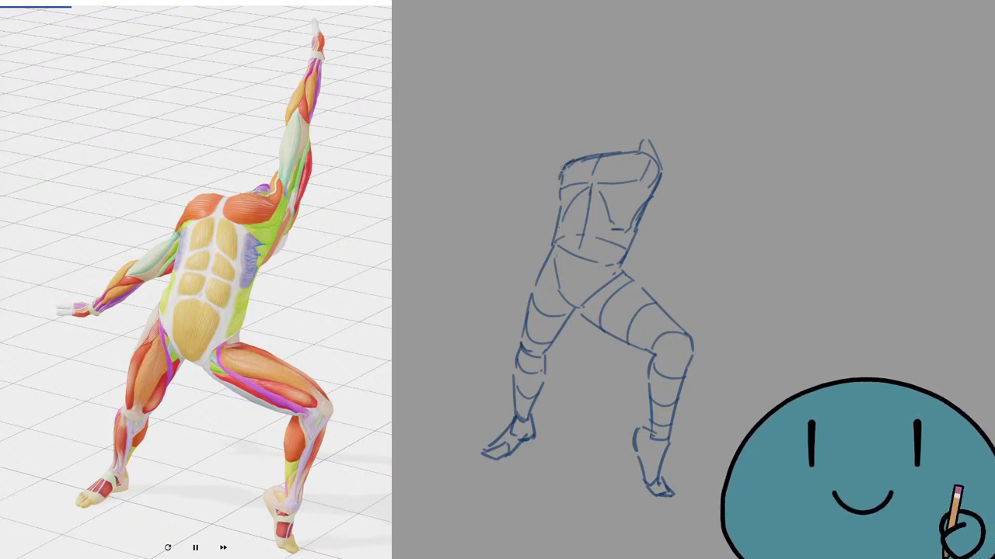
Step: Sketch the lowered arm's upper arm from the shoulder, angled out and down to the elbow
{"action": "mouse_move", "coordinate": [562, 165]}
{"action": "left_mouse_down"}
{"action": "mouse_move", "coordinate": [554, 198]}
{"action": "mouse_move", "coordinate": [509, 222]}
{"action": "left_mouse_up"}
{"action": "key", "text": "ctrl+z"}
{"action": "key", "text": "ctrl+z"}
{"action": "key", "text": "ctrl+z"}
{"action": "key", "text": "ctrl+z"}
{"action": "key", "text": "ctrl+z"}
{"action": "mouse_move", "coordinate": [551, 192]}
{"action": "left_mouse_down"}
{"action": "mouse_move", "coordinate": [509, 223]}
{"action": "mouse_move", "coordinate": [522, 231]}
{"action": "left_mouse_up"}
{"action": "key", "text": "ctrl+z"}
{"action": "mouse_move", "coordinate": [554, 219]}
{"action": "left_mouse_down"}
{"action": "mouse_move", "coordinate": [488, 230]}
{"action": "mouse_move", "coordinate": [466, 255]}
{"action": "left_mouse_up"}
{"action": "key", "text": "ctrl+z"}
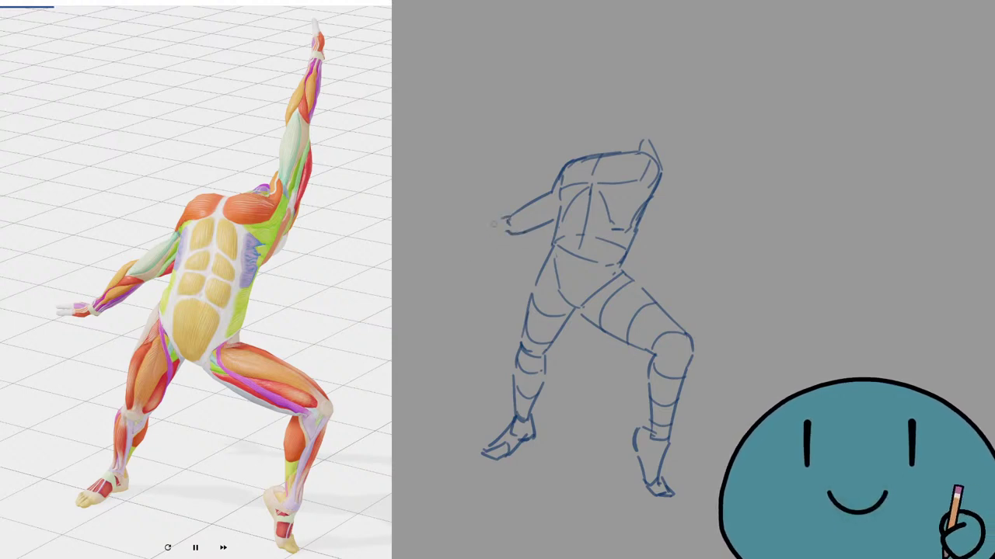
Step: Sketch the lowered arm's forearm tapering to the wrist and add a small boxy hand
{"action": "left_click_drag", "start_coordinate": [500, 220], "coordinate": [466, 251]}
{"action": "mouse_move", "coordinate": [519, 233]}
{"action": "left_mouse_down"}
{"action": "mouse_move", "coordinate": [478, 257]}
{"action": "mouse_move", "coordinate": [451, 249]}
{"action": "mouse_move", "coordinate": [474, 259]}
{"action": "left_mouse_up"}
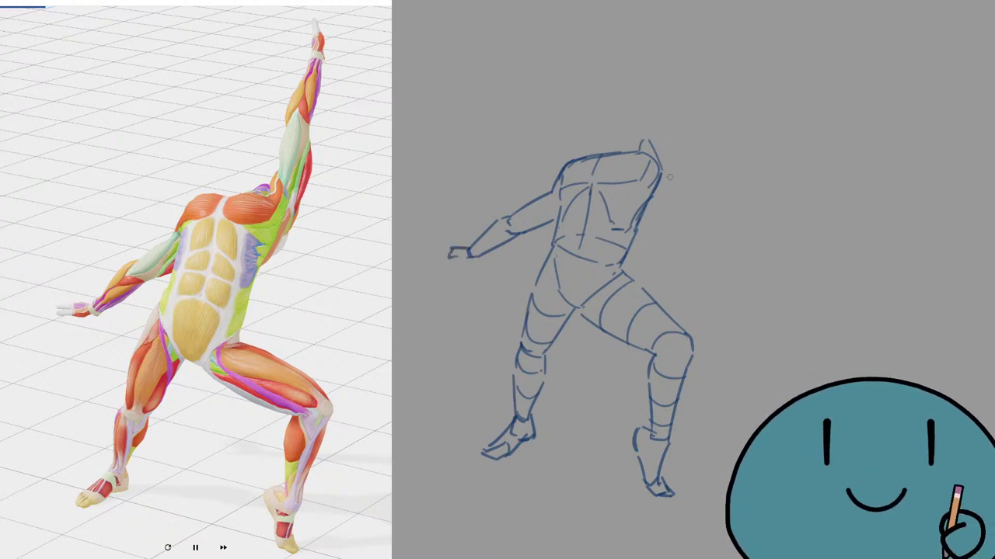
Step: Sketch the raised arm's upper arm as an upright tapered form from the armpit to a rounded elbow
{"action": "left_click_drag", "start_coordinate": [667, 161], "coordinate": [658, 181]}
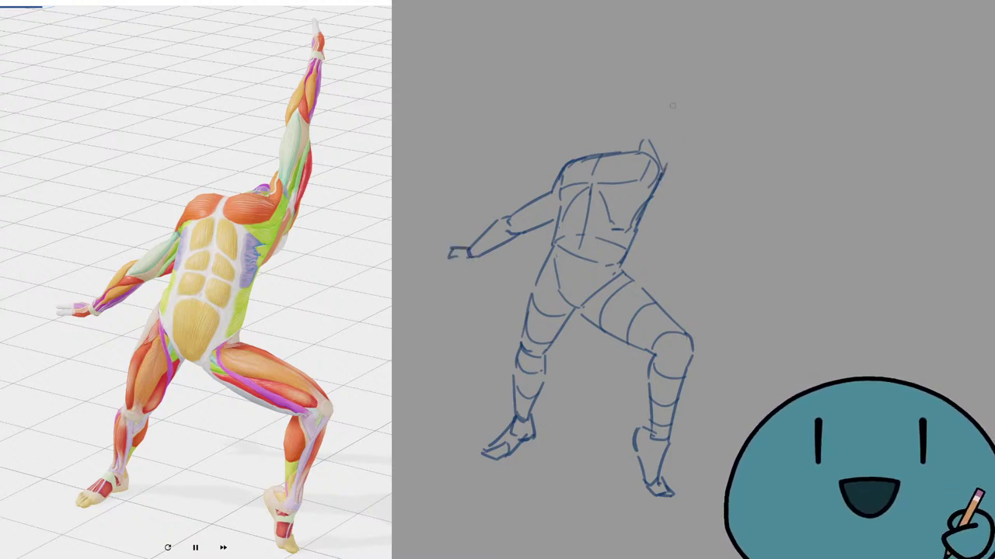
{"action": "left_click_drag", "start_coordinate": [673, 99], "coordinate": [666, 165]}
{"action": "key", "text": "ctrl+z"}
{"action": "mouse_move", "coordinate": [675, 94]}
{"action": "left_mouse_down"}
{"action": "mouse_move", "coordinate": [666, 165]}
{"action": "mouse_move", "coordinate": [674, 122]}
{"action": "mouse_move", "coordinate": [670, 154]}
{"action": "left_mouse_up"}
{"action": "key", "text": "ctrl+z"}
{"action": "left_click_drag", "start_coordinate": [668, 163], "coordinate": [665, 172]}
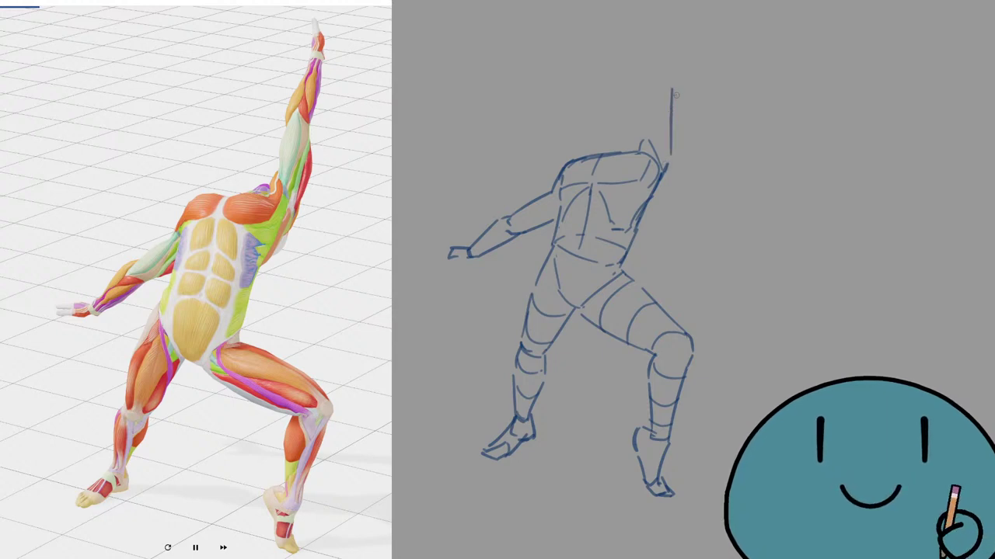
{"action": "mouse_move", "coordinate": [674, 94]}
{"action": "left_mouse_down"}
{"action": "mouse_move", "coordinate": [662, 79]}
{"action": "mouse_move", "coordinate": [650, 93]}
{"action": "mouse_move", "coordinate": [638, 150]}
{"action": "left_mouse_up"}
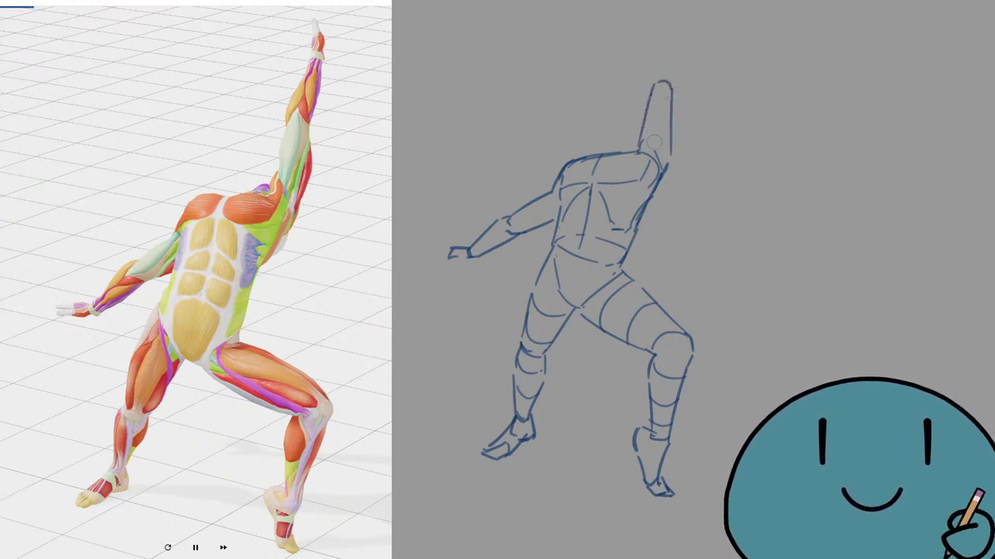
Step: Sketch the raised arm's elbow and tapering forearm, and finish it with a narrow hand pointing upward
{"action": "left_click_drag", "start_coordinate": [658, 87], "coordinate": [652, 96]}
{"action": "mouse_move", "coordinate": [670, 33]}
{"action": "left_mouse_down"}
{"action": "mouse_move", "coordinate": [670, 91]}
{"action": "mouse_move", "coordinate": [683, 44]}
{"action": "mouse_move", "coordinate": [673, 31]}
{"action": "left_mouse_up"}
{"action": "key", "text": "ctrl+z"}
{"action": "key", "text": "ctrl+z"}
{"action": "key", "text": "ctrl+z"}
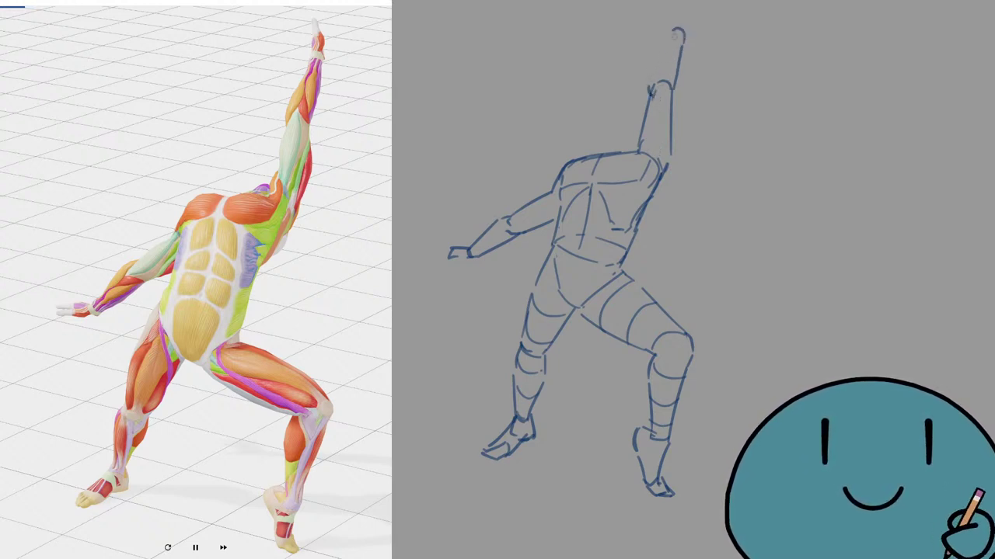
{"action": "key", "text": "ctrl+z"}
{"action": "key", "text": "ctrl+z"}
{"action": "mouse_move", "coordinate": [672, 84]}
{"action": "left_mouse_down"}
{"action": "mouse_move", "coordinate": [682, 34]}
{"action": "mouse_move", "coordinate": [669, 32]}
{"action": "mouse_move", "coordinate": [653, 73]}
{"action": "left_mouse_up"}
{"action": "key", "text": "ctrl+z"}
{"action": "left_click_drag", "start_coordinate": [666, 37], "coordinate": [652, 78]}
{"action": "key", "text": "ctrl+z"}
{"action": "left_click_drag", "start_coordinate": [666, 37], "coordinate": [650, 89]}
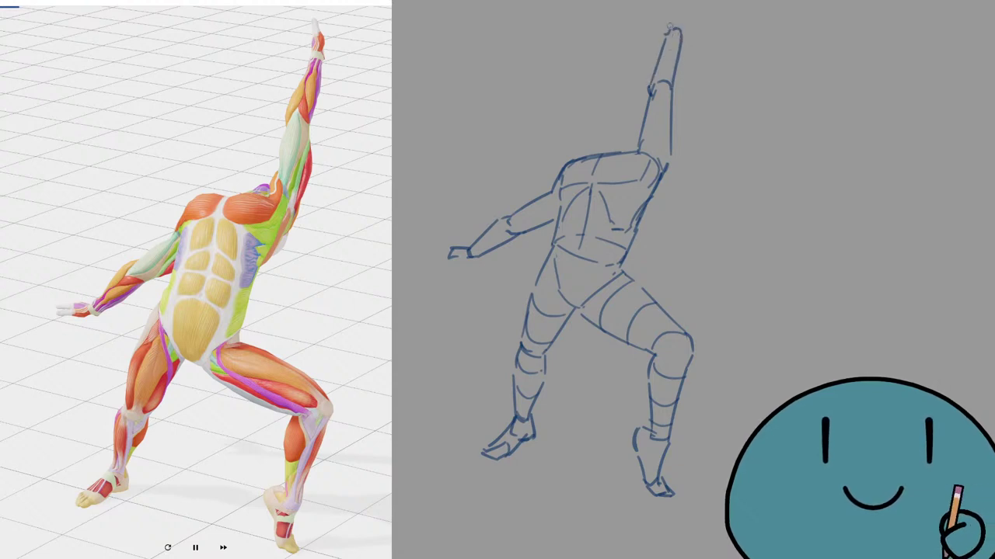
{"action": "mouse_move", "coordinate": [670, 35]}
{"action": "left_mouse_down"}
{"action": "mouse_move", "coordinate": [676, 12]}
{"action": "mouse_move", "coordinate": [682, 31]}
{"action": "mouse_move", "coordinate": [675, 1]}
{"action": "mouse_move", "coordinate": [680, 10]}
{"action": "left_mouse_up"}
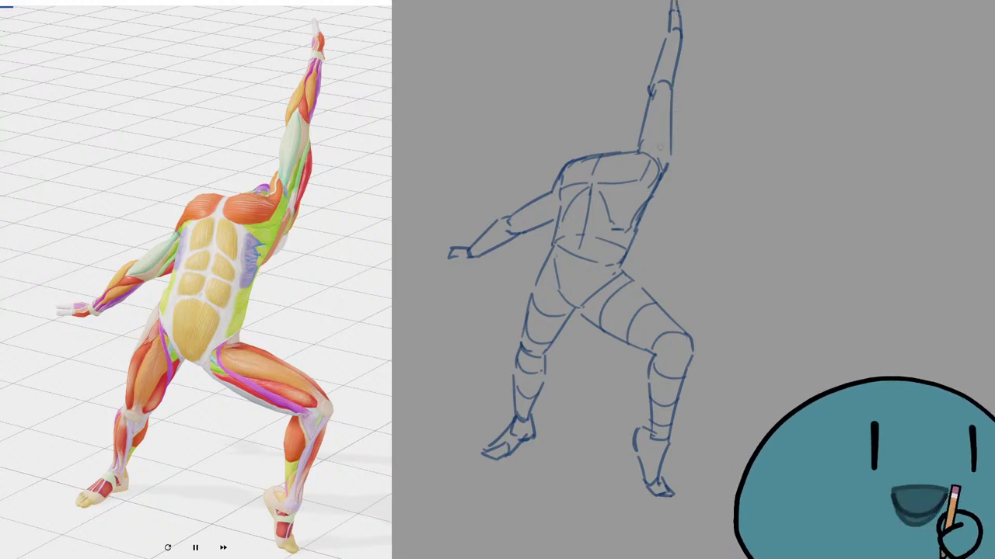
Step: Move the whole figure sketch slightly downward so the raised hand fits on the canvas
{"action": "key", "text": "ctrl+t"}
{"action": "left_click_drag", "start_coordinate": [660, 147], "coordinate": [656, 162]}
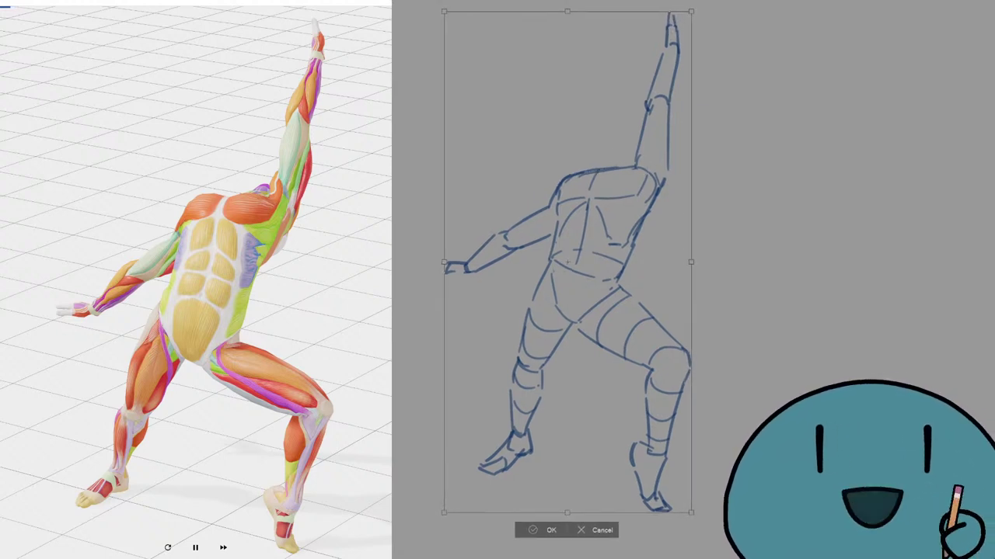
{"action": "key", "text": "Return"}
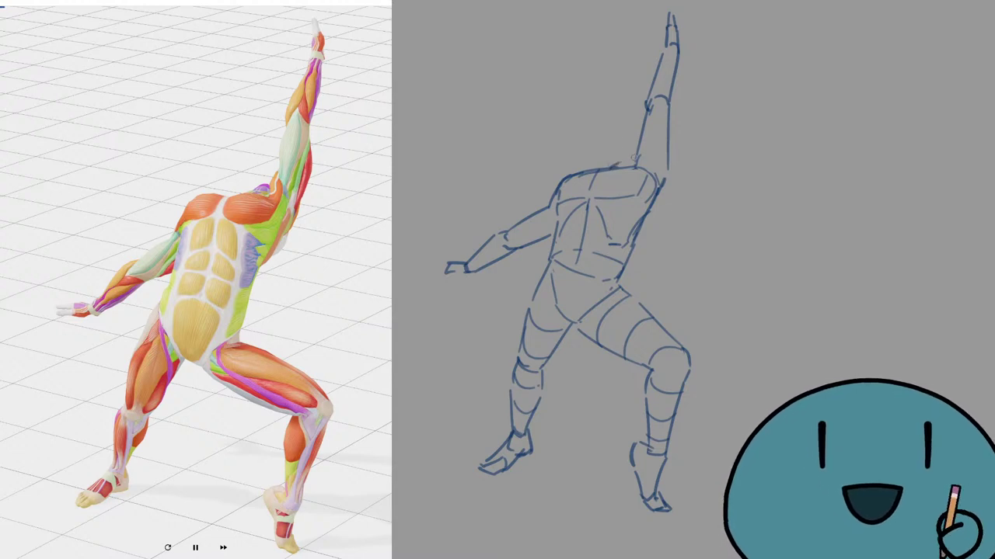
Step: Sketch a small rounded neck between the shoulders and a back-muscle bulge beneath the raised arm's armpit
{"action": "left_click_drag", "start_coordinate": [622, 159], "coordinate": [634, 165]}
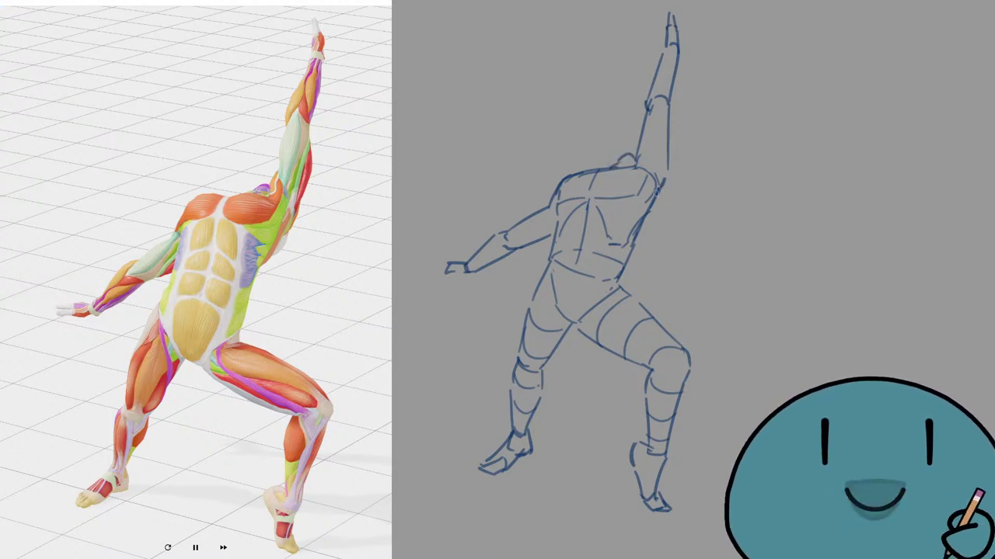
{"action": "left_click_drag", "start_coordinate": [661, 189], "coordinate": [638, 222]}
{"action": "key", "text": "ctrl+z"}
{"action": "key", "text": "ctrl+z"}
{"action": "left_click_drag", "start_coordinate": [662, 189], "coordinate": [637, 228]}
{"action": "key", "text": "ctrl+z"}
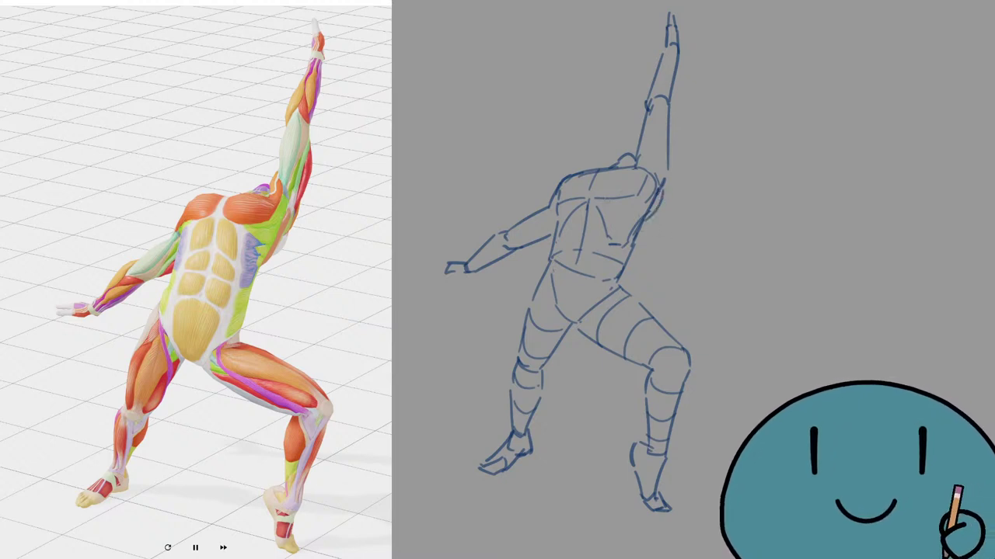
Step: Add curved cross-contours along the upper arms and forearms of both the raised and lowered arms
{"action": "mouse_move", "coordinate": [637, 160]}
{"action": "left_mouse_down"}
{"action": "mouse_move", "coordinate": [661, 167]}
{"action": "mouse_move", "coordinate": [658, 140]}
{"action": "mouse_move", "coordinate": [639, 158]}
{"action": "mouse_move", "coordinate": [668, 167]}
{"action": "left_mouse_up"}
{"action": "key", "text": "ctrl+z"}
{"action": "left_click_drag", "start_coordinate": [639, 136], "coordinate": [665, 127]}
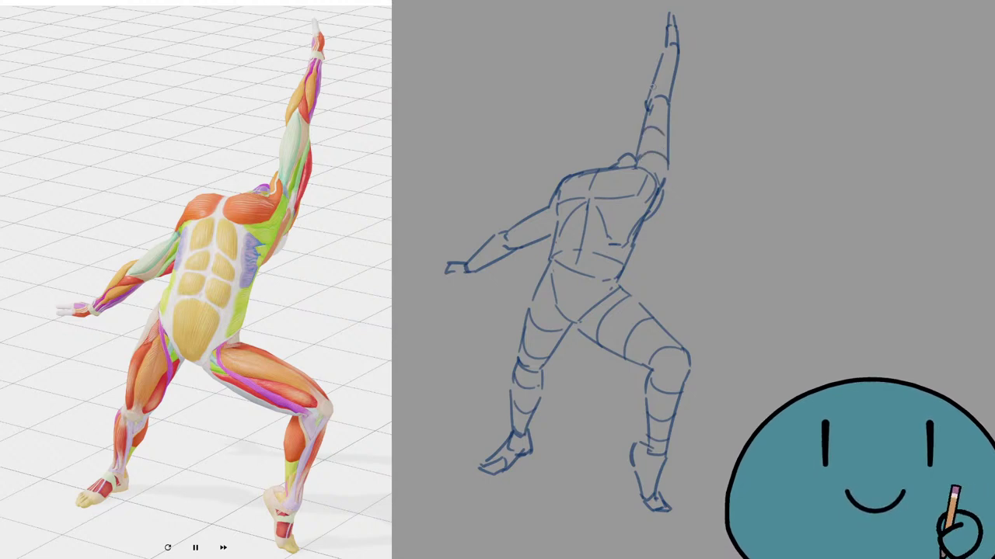
{"action": "left_click_drag", "start_coordinate": [651, 87], "coordinate": [671, 87]}
{"action": "left_click_drag", "start_coordinate": [662, 60], "coordinate": [675, 63]}
{"action": "mouse_move", "coordinate": [545, 208]}
{"action": "left_mouse_down"}
{"action": "mouse_move", "coordinate": [530, 232]}
{"action": "mouse_move", "coordinate": [522, 224]}
{"action": "mouse_move", "coordinate": [514, 247]}
{"action": "mouse_move", "coordinate": [492, 243]}
{"action": "mouse_move", "coordinate": [486, 271]}
{"action": "left_mouse_up"}
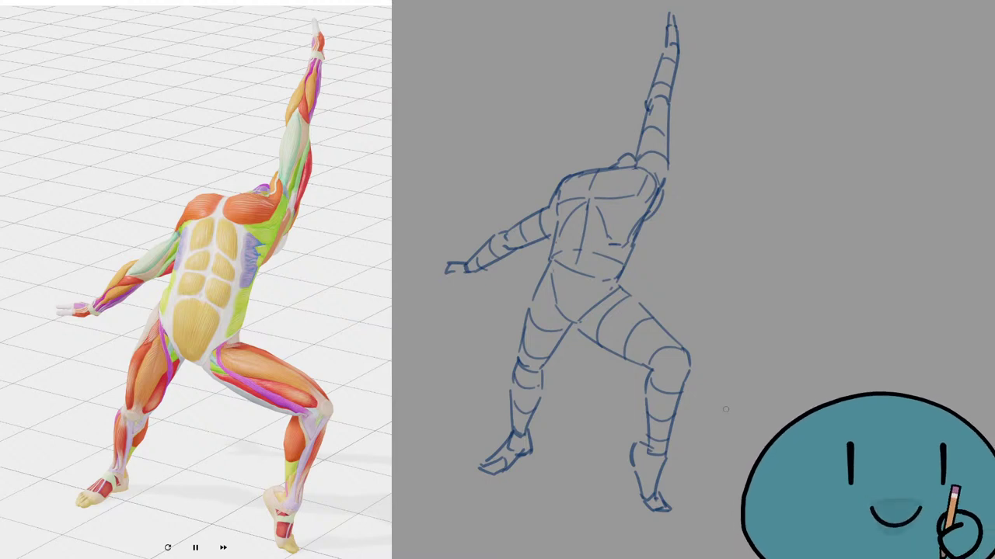
Step: Clear the finished figure sketch from the canvas for the next pose
{"action": "key", "text": "Delete"}
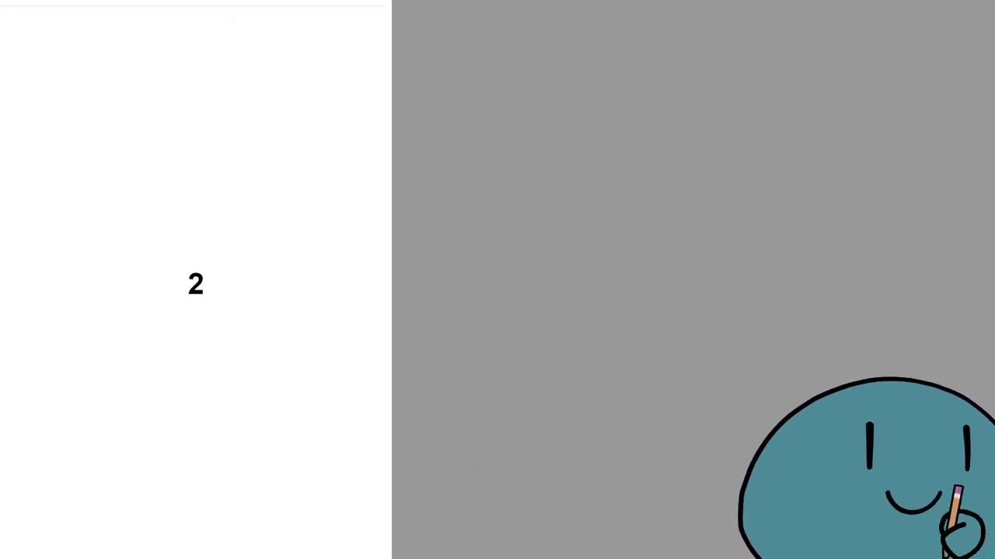
{"action": "left_click_drag", "start_coordinate": [782, 289], "coordinate": [531, 351]}
{"action": "key", "text": "ctrl+z"}
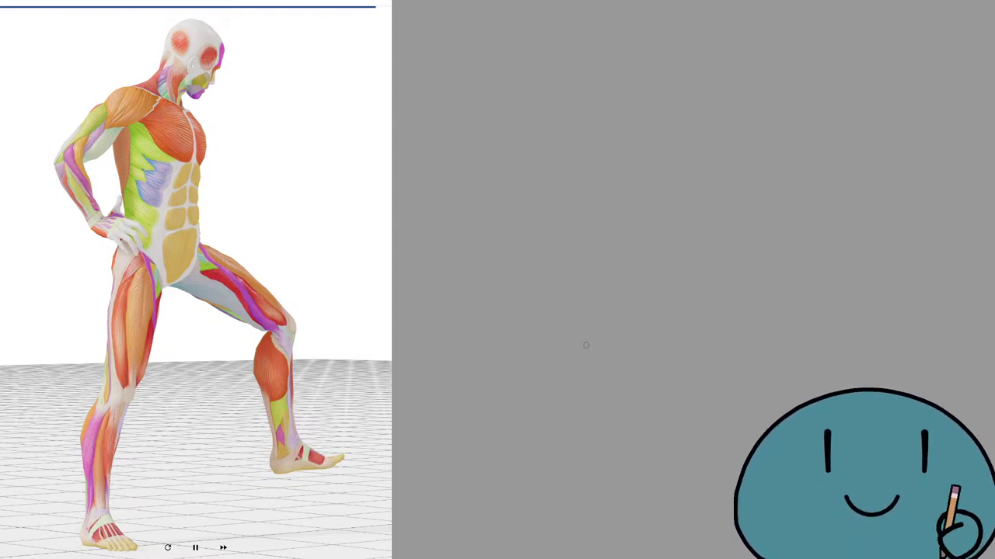
{"action": "left_click_drag", "start_coordinate": [625, 199], "coordinate": [731, 192]}
{"action": "key", "text": "ctrl+z"}
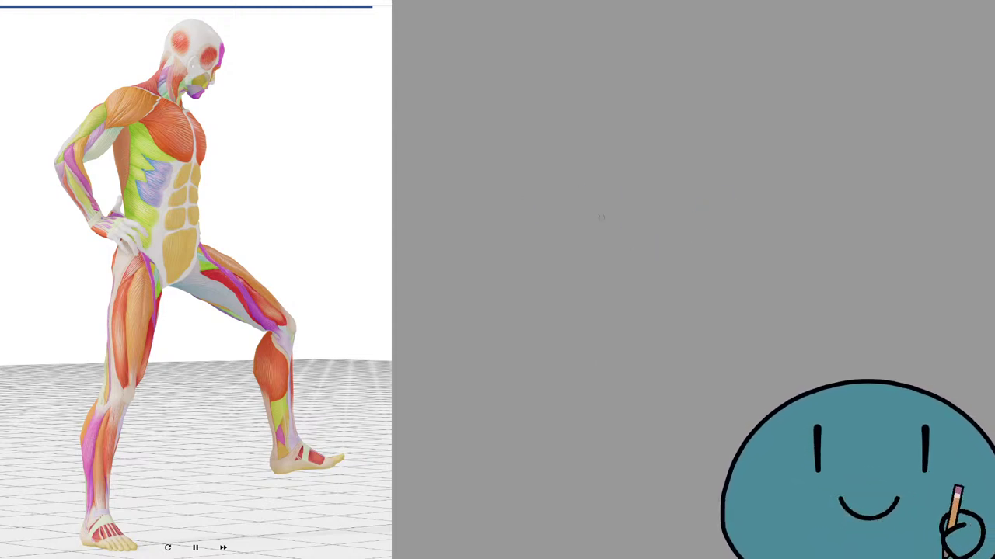
{"action": "left_click_drag", "start_coordinate": [655, 226], "coordinate": [794, 214]}
{"action": "key", "text": "ctrl+z"}
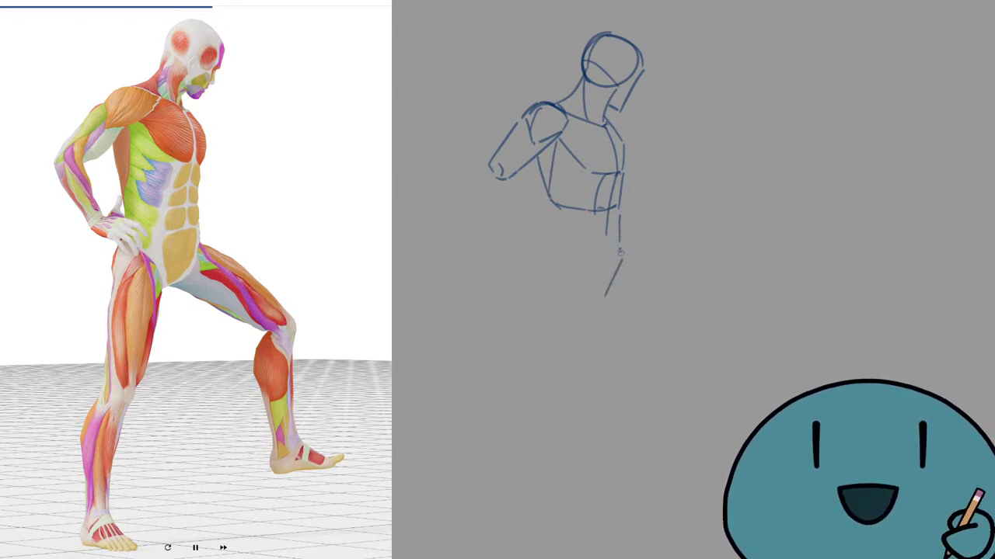
{"action": "left_click_drag", "start_coordinate": [619, 254], "coordinate": [605, 292]}
{"action": "key", "text": "ctrl+z"}
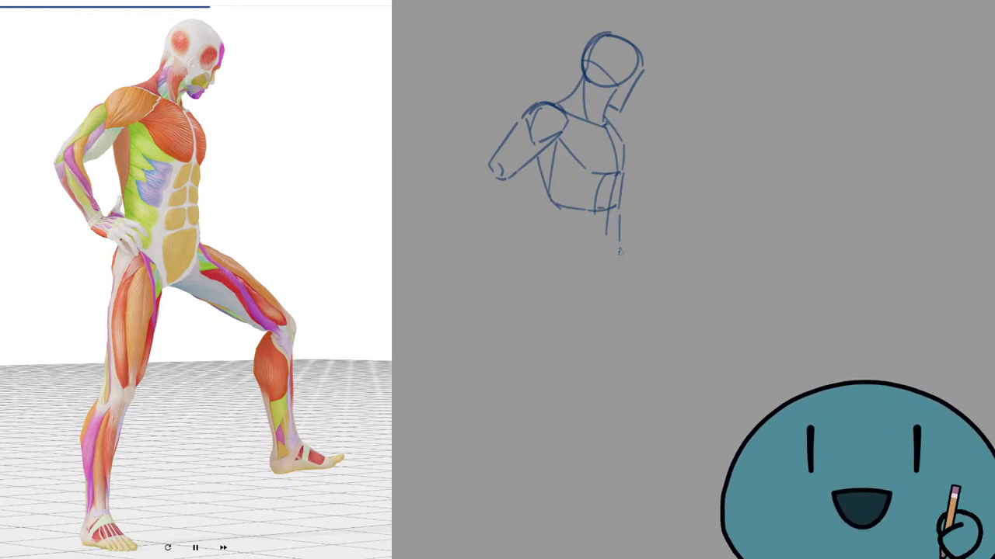
{"action": "left_click_drag", "start_coordinate": [621, 249], "coordinate": [593, 305]}
{"action": "key", "text": "ctrl+z"}
{"action": "left_click_drag", "start_coordinate": [606, 239], "coordinate": [601, 290]}
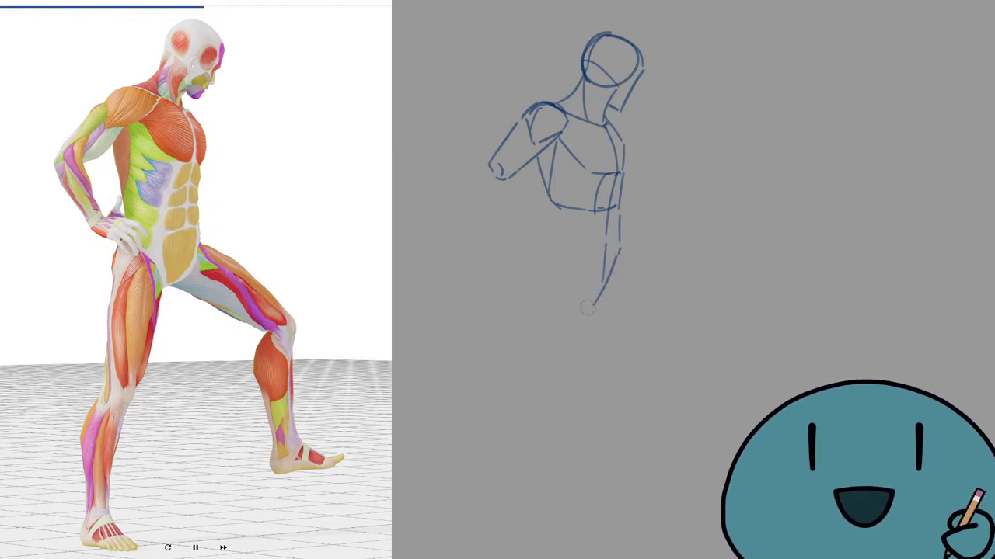
{"action": "key", "text": "ctrl+z"}
{"action": "left_click_drag", "start_coordinate": [609, 245], "coordinate": [602, 284]}
{"action": "key", "text": "ctrl+z"}
{"action": "key", "text": "ctrl+z"}
{"action": "key", "text": "ctrl+z"}
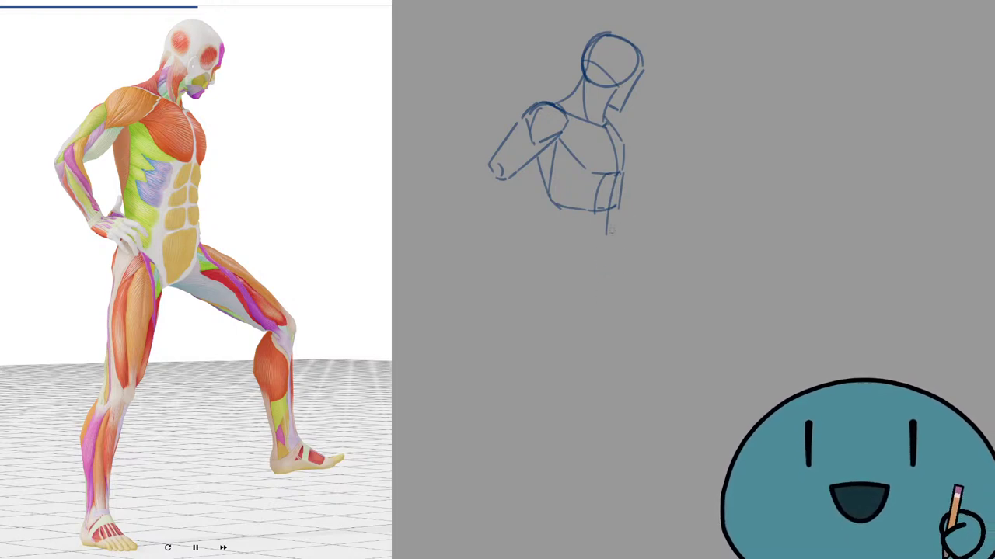
Step: Sketch the top of the pelvis as a flattened, curved band just below the ribcage
{"action": "mouse_move", "coordinate": [620, 230]}
{"action": "left_mouse_down"}
{"action": "mouse_move", "coordinate": [580, 241]}
{"action": "mouse_move", "coordinate": [555, 233]}
{"action": "mouse_move", "coordinate": [621, 230]}
{"action": "left_mouse_up"}
{"action": "key", "text": "ctrl+z"}
{"action": "key", "text": "ctrl+z"}
{"action": "key", "text": "ctrl+z"}
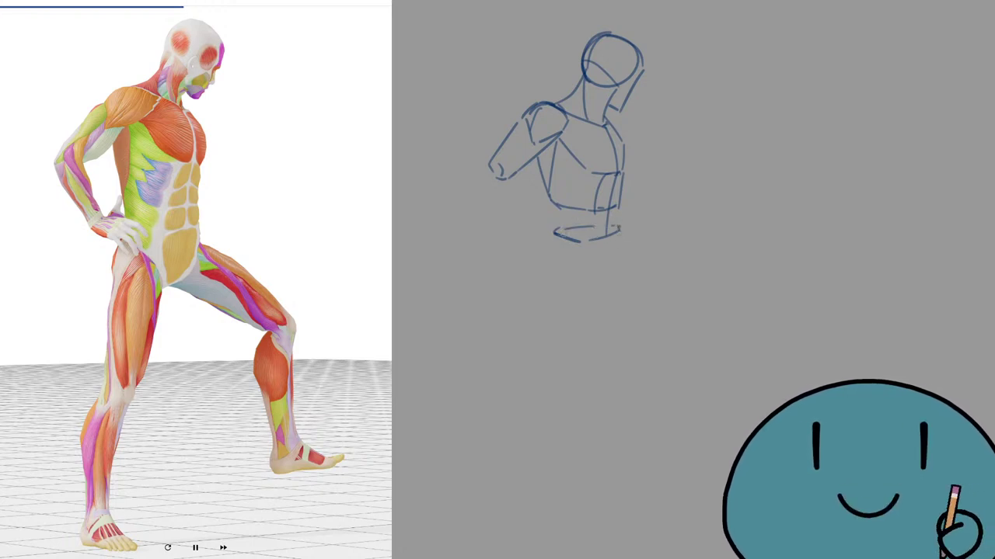
Step: Sketch the tapering sides and the curved lower edge of the pelvis beneath its top band
{"action": "key", "text": "ctrl+z"}
{"action": "left_click_drag", "start_coordinate": [554, 235], "coordinate": [547, 301]}
{"action": "left_click_drag", "start_coordinate": [620, 238], "coordinate": [613, 287]}
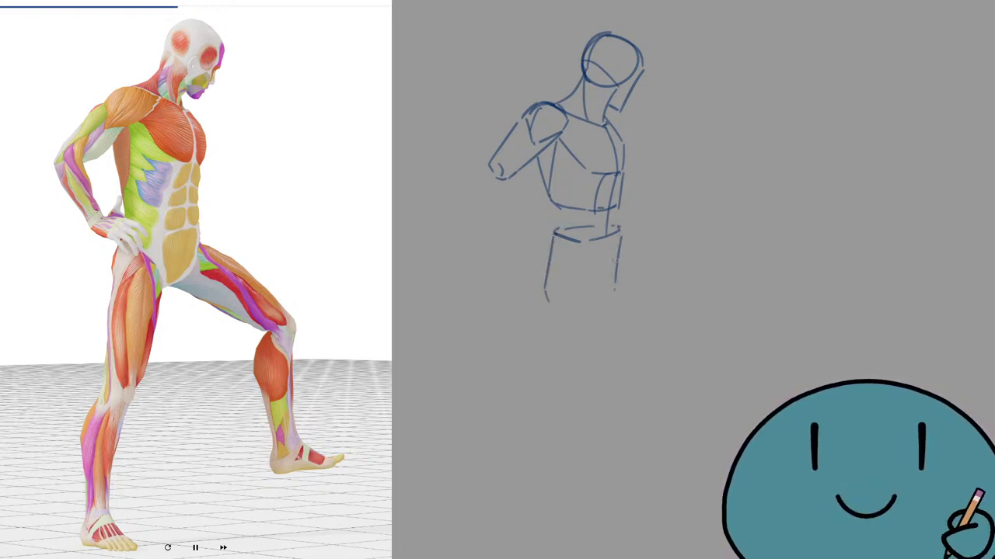
{"action": "mouse_move", "coordinate": [621, 231]}
{"action": "left_mouse_down"}
{"action": "mouse_move", "coordinate": [612, 288]}
{"action": "mouse_move", "coordinate": [620, 279]}
{"action": "left_mouse_up"}
{"action": "key", "text": "ctrl+z"}
{"action": "key", "text": "ctrl+z"}
{"action": "key", "text": "ctrl+z"}
{"action": "key", "text": "ctrl+z"}
{"action": "key", "text": "ctrl+z"}
{"action": "mouse_move", "coordinate": [623, 230]}
{"action": "left_mouse_down"}
{"action": "mouse_move", "coordinate": [617, 286]}
{"action": "mouse_move", "coordinate": [588, 307]}
{"action": "left_mouse_up"}
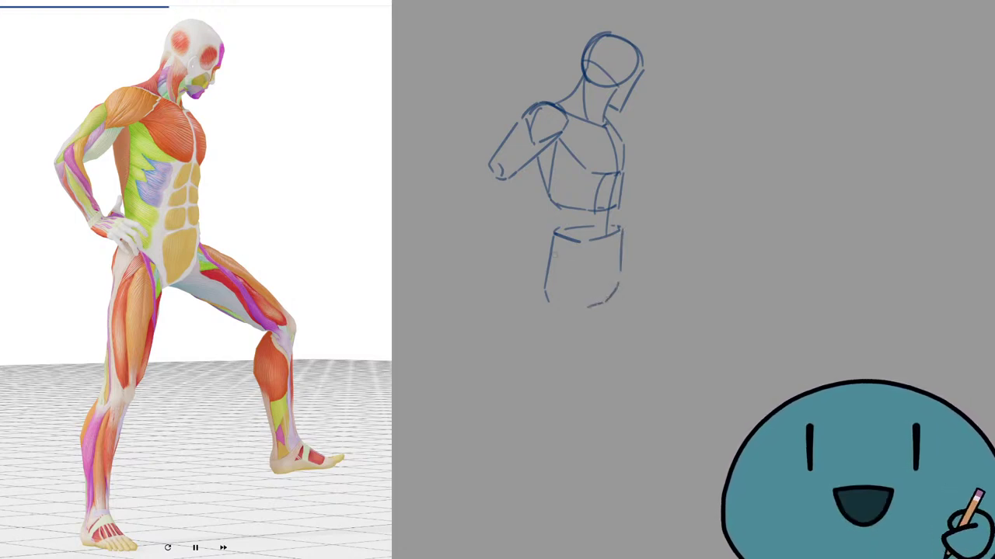
Step: Sketch the angled leg-opening line across the pelvis and reinforce the pelvis's front edge
{"action": "left_click_drag", "start_coordinate": [548, 281], "coordinate": [557, 262]}
{"action": "left_click_drag", "start_coordinate": [560, 257], "coordinate": [587, 293]}
{"action": "key", "text": "ctrl+z"}
{"action": "key", "text": "ctrl+z"}
{"action": "key", "text": "ctrl+z"}
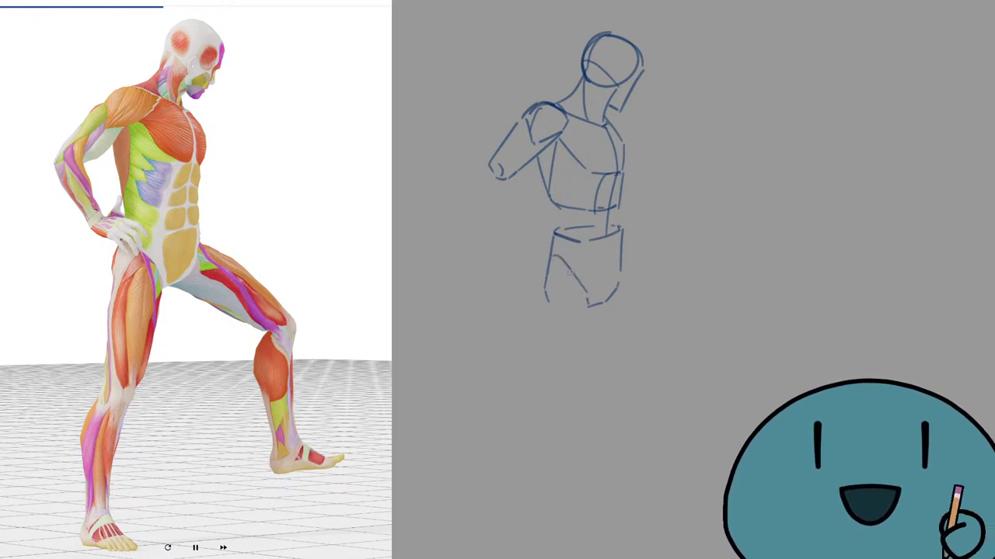
{"action": "key", "text": "ctrl+z"}
{"action": "left_click_drag", "start_coordinate": [554, 256], "coordinate": [561, 255]}
{"action": "left_click_drag", "start_coordinate": [568, 255], "coordinate": [596, 305]}
{"action": "key", "text": "ctrl+z"}
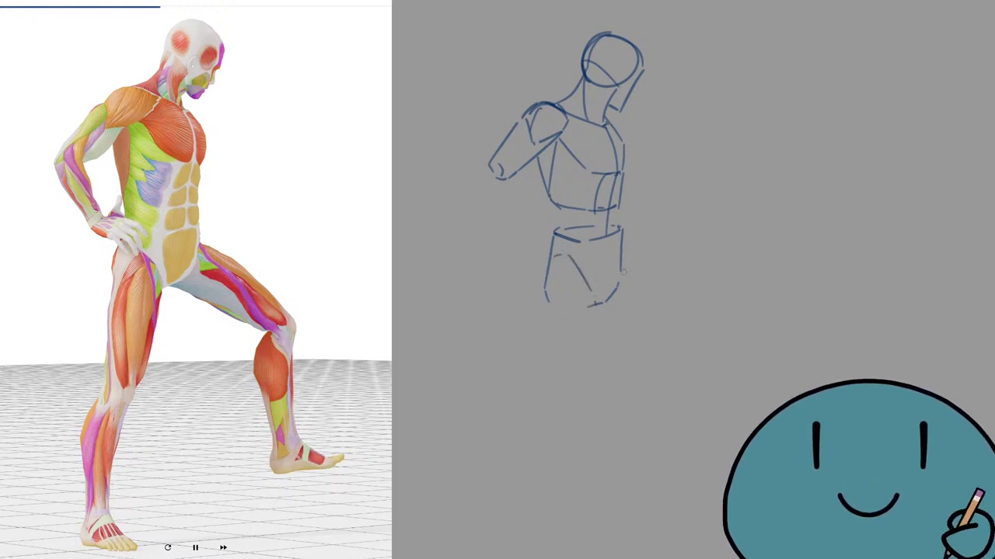
{"action": "left_click_drag", "start_coordinate": [622, 255], "coordinate": [608, 300]}
{"action": "key", "text": "ctrl+z"}
{"action": "key", "text": "ctrl+z"}
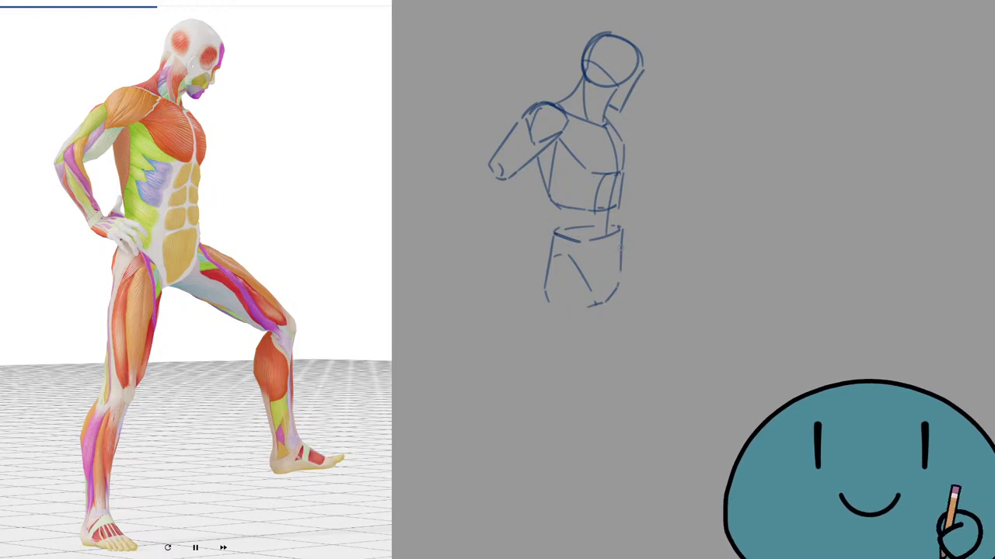
{"action": "left_click_drag", "start_coordinate": [621, 247], "coordinate": [610, 296]}
{"action": "mouse_move", "coordinate": [552, 257]}
{"action": "left_mouse_down"}
{"action": "mouse_move", "coordinate": [555, 330]}
{"action": "mouse_move", "coordinate": [555, 308]}
{"action": "mouse_move", "coordinate": [542, 314]}
{"action": "mouse_move", "coordinate": [557, 392]}
{"action": "left_mouse_up"}
{"action": "key", "text": "ctrl+z"}
{"action": "left_click_drag", "start_coordinate": [545, 287], "coordinate": [550, 395]}
{"action": "key", "text": "ctrl+z"}
{"action": "left_click_drag", "start_coordinate": [543, 296], "coordinate": [556, 390]}
{"action": "key", "text": "ctrl+z"}
{"action": "key", "text": "ctrl+z"}
{"action": "mouse_move", "coordinate": [572, 255]}
{"action": "left_mouse_down"}
{"action": "mouse_move", "coordinate": [592, 291]}
{"action": "mouse_move", "coordinate": [578, 402]}
{"action": "left_mouse_up"}
{"action": "left_click_drag", "start_coordinate": [582, 400], "coordinate": [574, 404]}
{"action": "key", "text": "ctrl+z"}
{"action": "key", "text": "ctrl+z"}
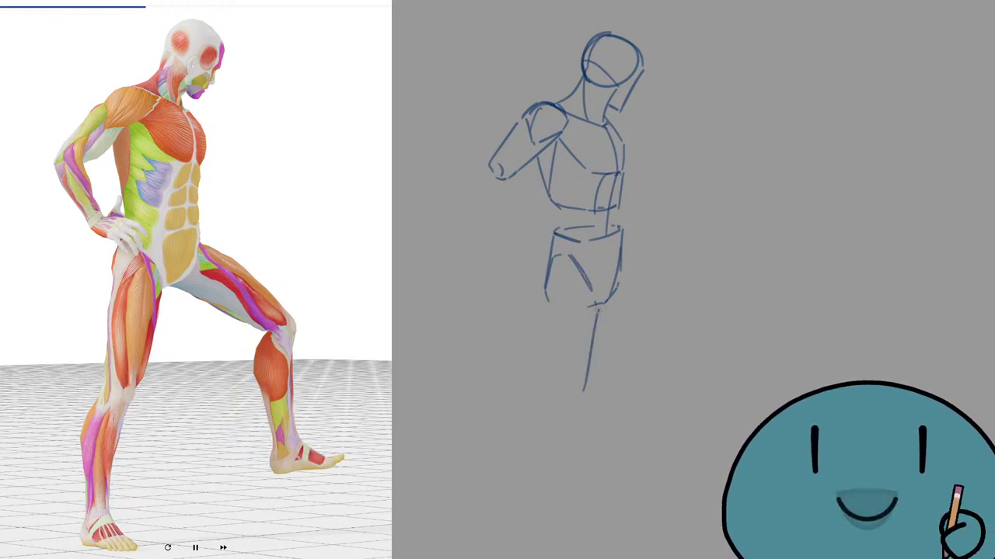
{"action": "key", "text": "ctrl+z"}
{"action": "key", "text": "ctrl+z"}
{"action": "left_click_drag", "start_coordinate": [599, 309], "coordinate": [573, 409]}
{"action": "key", "text": "ctrl+z"}
{"action": "key", "text": "ctrl+z"}
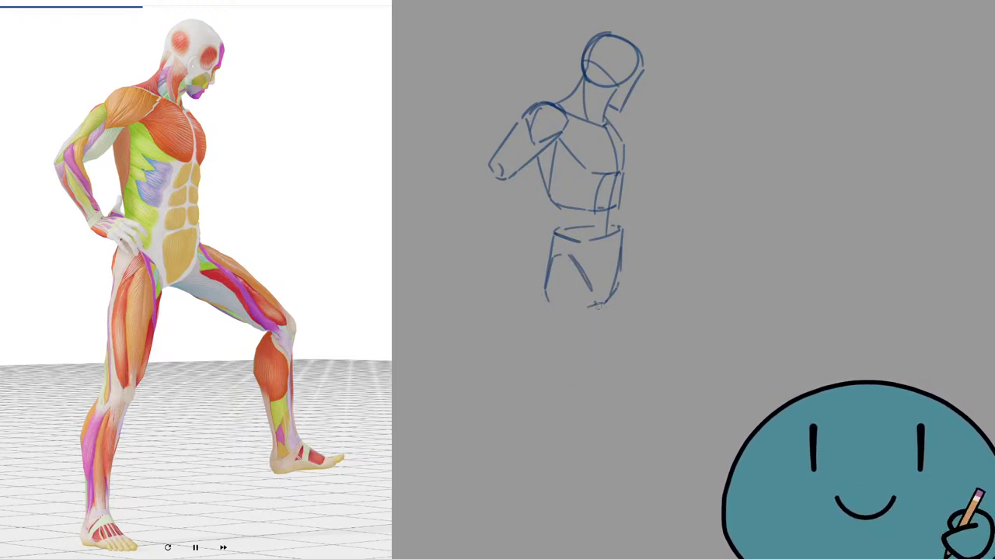
{"action": "left_click_drag", "start_coordinate": [598, 305], "coordinate": [577, 407]}
{"action": "key", "text": "ctrl+z"}
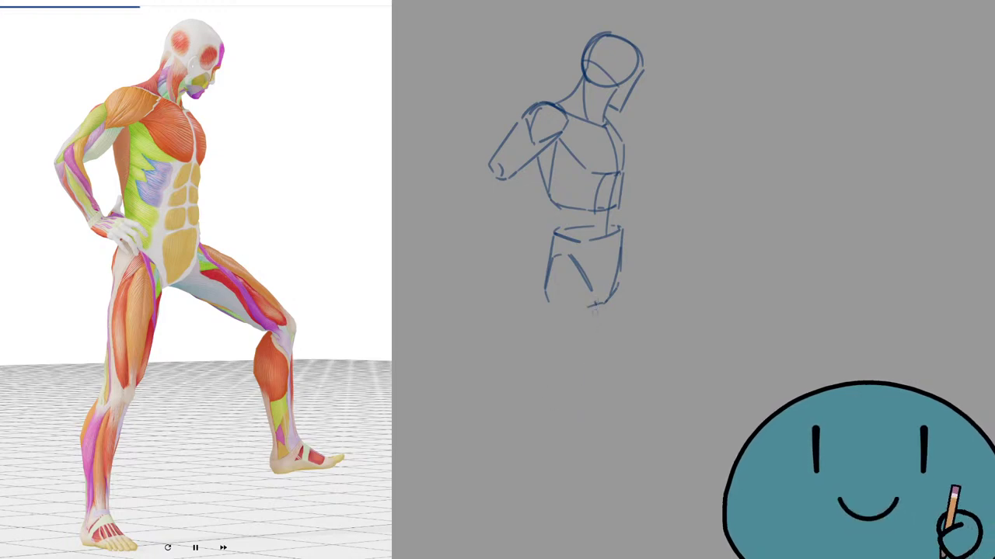
{"action": "left_click_drag", "start_coordinate": [595, 297], "coordinate": [585, 405]}
{"action": "key", "text": "ctrl+z"}
{"action": "key", "text": "ctrl+z"}
{"action": "key", "text": "ctrl+z"}
{"action": "key", "text": "ctrl+z"}
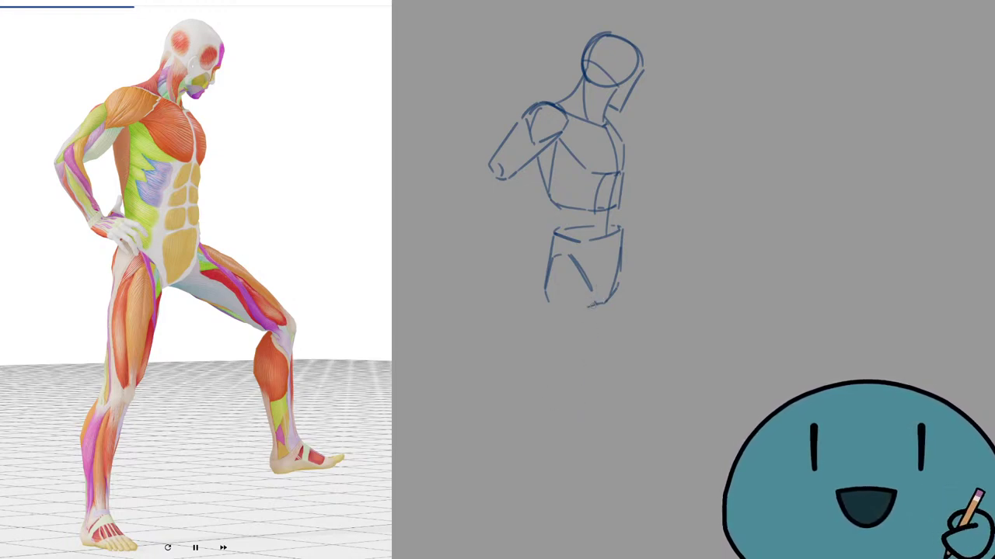
Step: Sketch the standing leg's thigh as a tapering cylinder with a curved base at the knee
{"action": "left_click_drag", "start_coordinate": [597, 293], "coordinate": [583, 389]}
{"action": "key", "text": "ctrl+z"}
{"action": "mouse_move", "coordinate": [597, 321]}
{"action": "left_mouse_down"}
{"action": "mouse_move", "coordinate": [573, 408]}
{"action": "mouse_move", "coordinate": [597, 344]}
{"action": "mouse_move", "coordinate": [583, 397]}
{"action": "mouse_move", "coordinate": [592, 355]}
{"action": "mouse_move", "coordinate": [578, 409]}
{"action": "mouse_move", "coordinate": [551, 405]}
{"action": "left_mouse_up"}
{"action": "key", "text": "ctrl+z"}
{"action": "key", "text": "ctrl+z"}
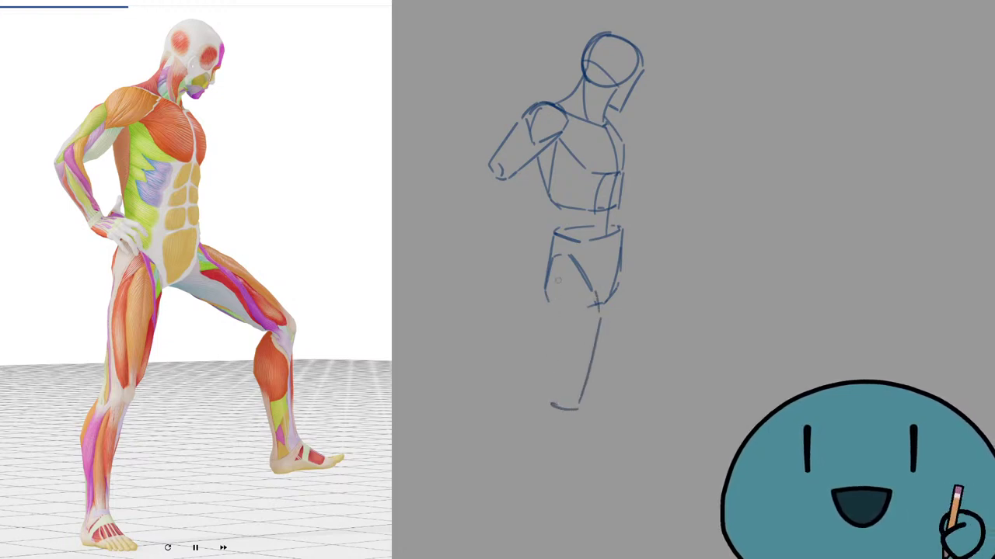
{"action": "left_click_drag", "start_coordinate": [551, 294], "coordinate": [550, 406]}
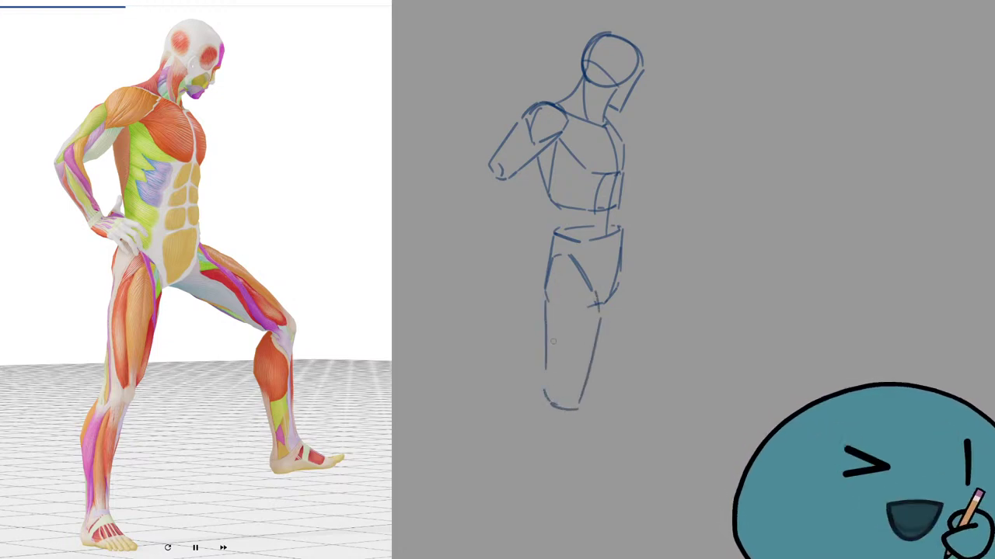
{"action": "key", "text": "ctrl+z"}
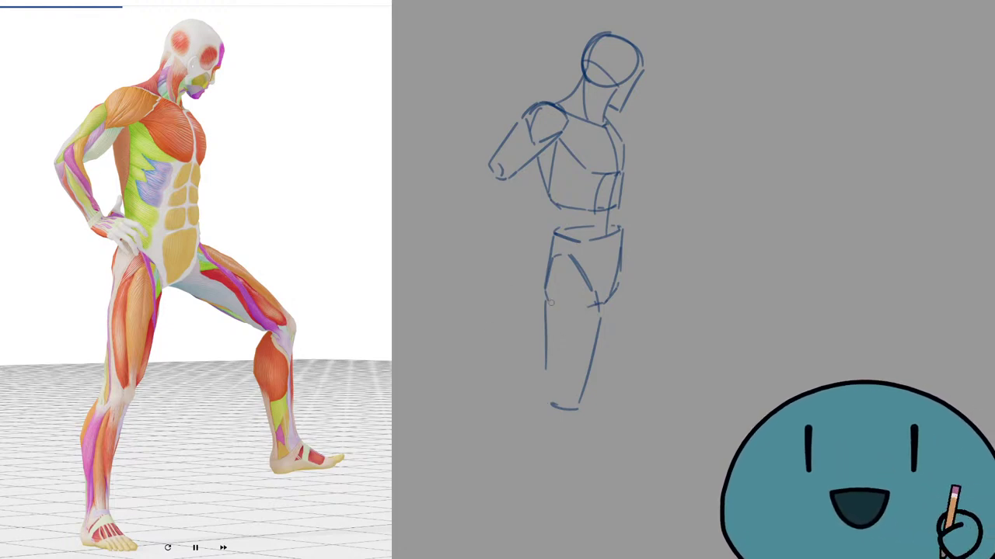
{"action": "left_click_drag", "start_coordinate": [545, 294], "coordinate": [547, 399]}
{"action": "key", "text": "ctrl+z"}
{"action": "left_click_drag", "start_coordinate": [546, 292], "coordinate": [548, 382]}
Step: Sketch the curved shin line of the standing leg from the knee down to the ankle
{"action": "mouse_move", "coordinate": [545, 392]}
{"action": "left_mouse_down"}
{"action": "mouse_move", "coordinate": [554, 403]}
{"action": "mouse_move", "coordinate": [544, 536]}
{"action": "left_mouse_up"}
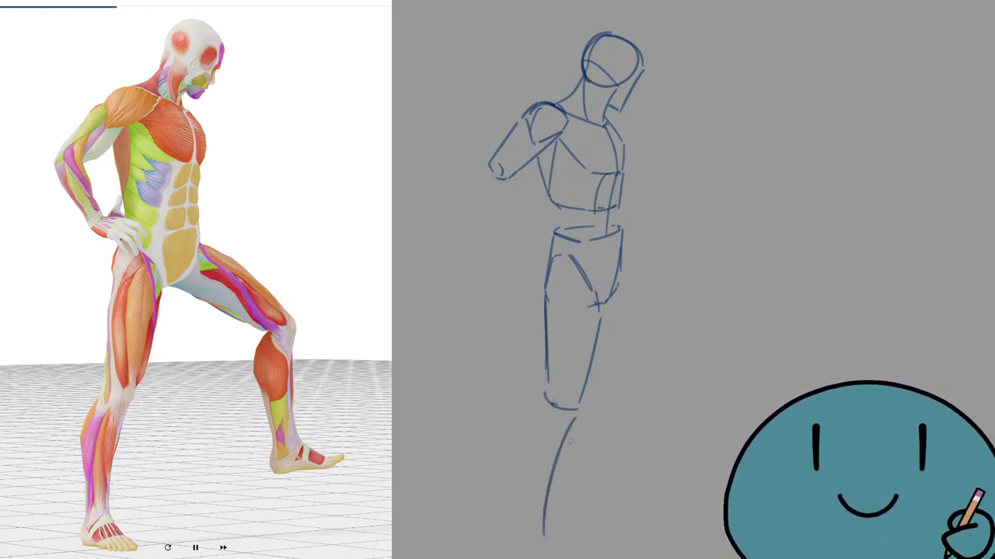
{"action": "key", "text": "ctrl+z"}
{"action": "mouse_move", "coordinate": [578, 416]}
{"action": "left_mouse_down"}
{"action": "mouse_move", "coordinate": [542, 549]}
{"action": "mouse_move", "coordinate": [549, 529]}
{"action": "left_mouse_up"}
{"action": "key", "text": "ctrl+z"}
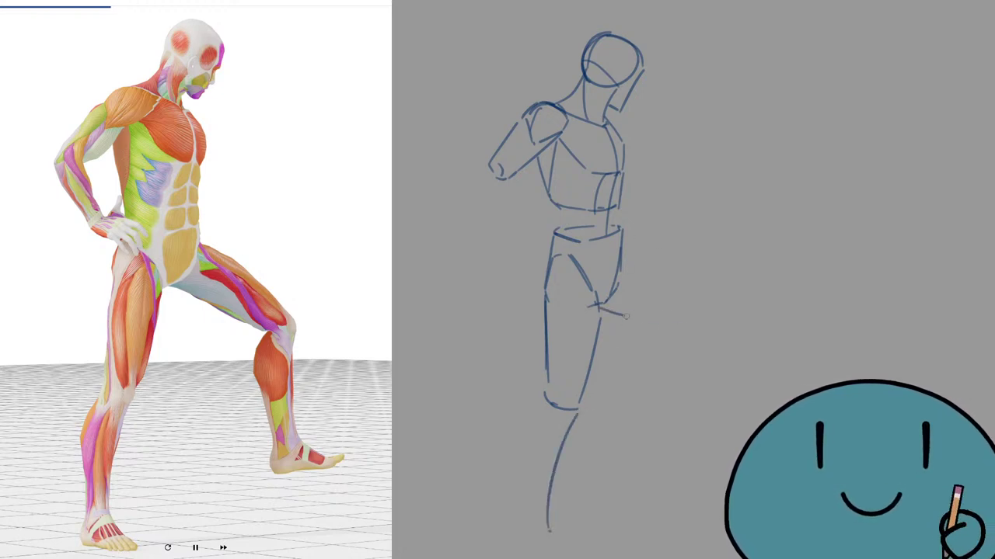
Step: Sketch the upper and lower contours of the raised leg's thigh, extending forward from the pelvis to the knee
{"action": "left_click_drag", "start_coordinate": [597, 309], "coordinate": [680, 328]}
{"action": "key", "text": "ctrl+z"}
{"action": "left_click_drag", "start_coordinate": [600, 309], "coordinate": [687, 325]}
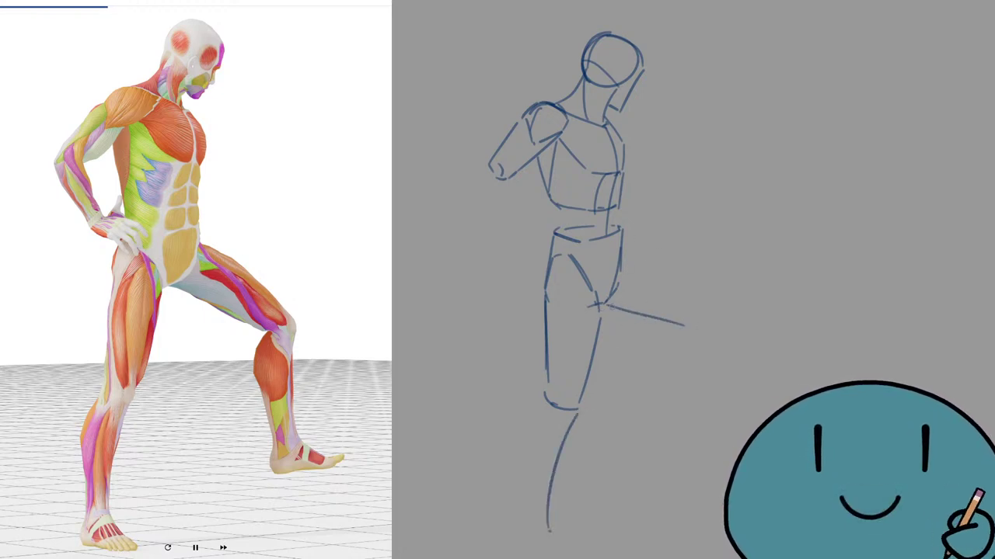
{"action": "key", "text": "ctrl+z"}
{"action": "left_click_drag", "start_coordinate": [599, 307], "coordinate": [698, 329]}
{"action": "key", "text": "ctrl+z"}
{"action": "key", "text": "ctrl+z"}
{"action": "mouse_move", "coordinate": [600, 308]}
{"action": "left_mouse_down"}
{"action": "mouse_move", "coordinate": [639, 321]}
{"action": "mouse_move", "coordinate": [718, 339]}
{"action": "left_mouse_up"}
{"action": "key", "text": "ctrl+z"}
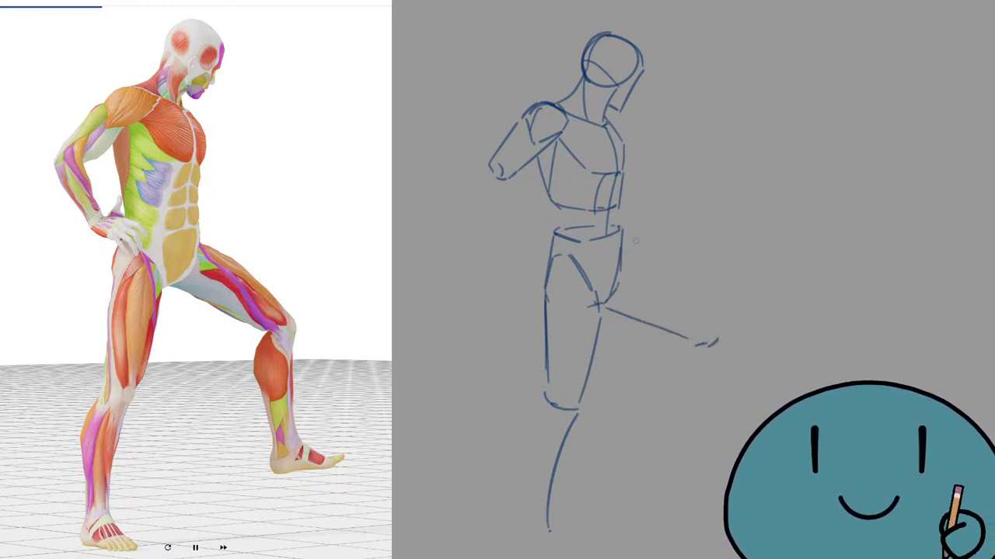
{"action": "left_click_drag", "start_coordinate": [622, 253], "coordinate": [703, 306]}
Step: Sketch the raised leg's rounded kneecap and the nearly vertical shin line below it
{"action": "left_click_drag", "start_coordinate": [718, 321], "coordinate": [724, 471]}
{"action": "key", "text": "ctrl+z"}
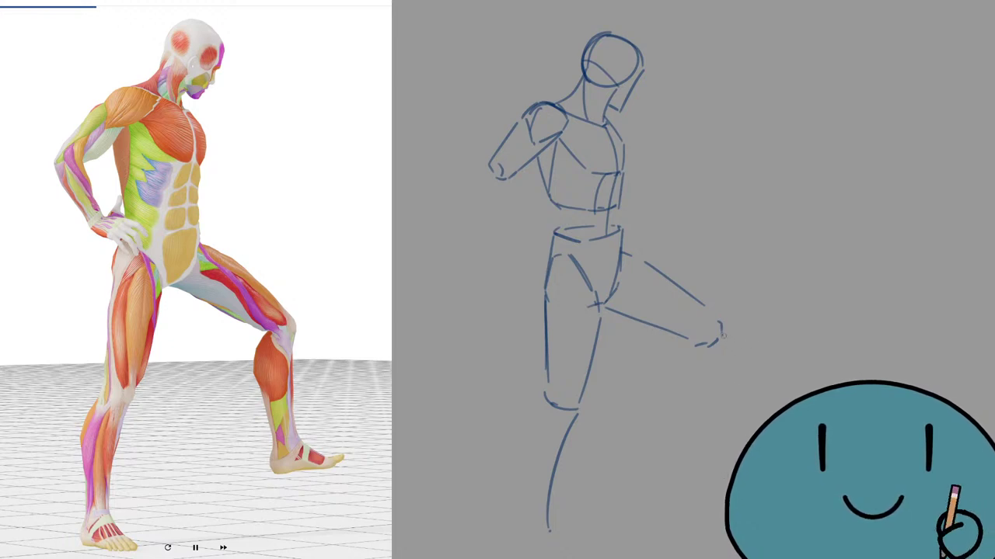
{"action": "key", "text": "ctrl+z"}
{"action": "mouse_move", "coordinate": [722, 339]}
{"action": "left_mouse_down"}
{"action": "mouse_move", "coordinate": [724, 467]}
{"action": "mouse_move", "coordinate": [728, 448]}
{"action": "left_mouse_up"}
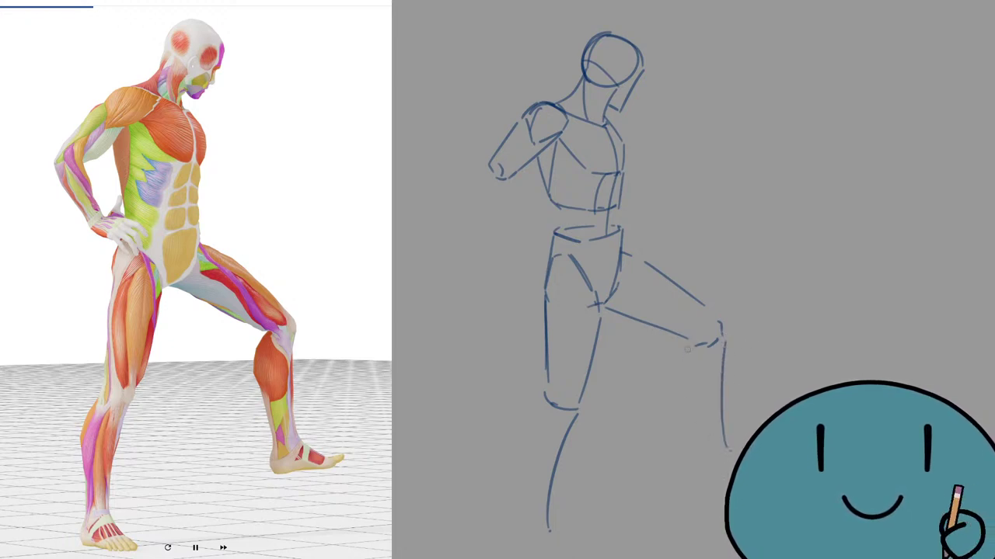
Step: Sketch the raised leg's calf contour, bulging below the knee and tapering to a closed ankle
{"action": "left_click_drag", "start_coordinate": [688, 344], "coordinate": [696, 436]}
{"action": "key", "text": "ctrl+z"}
{"action": "left_click_drag", "start_coordinate": [683, 390], "coordinate": [699, 435]}
{"action": "key", "text": "ctrl+z"}
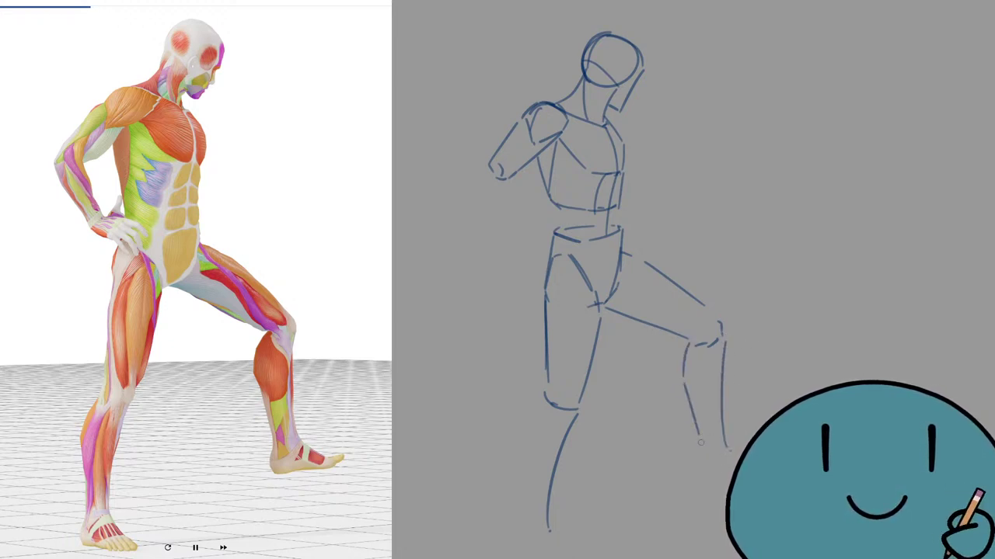
{"action": "key", "text": "ctrl+z"}
{"action": "left_click_drag", "start_coordinate": [682, 380], "coordinate": [708, 448]}
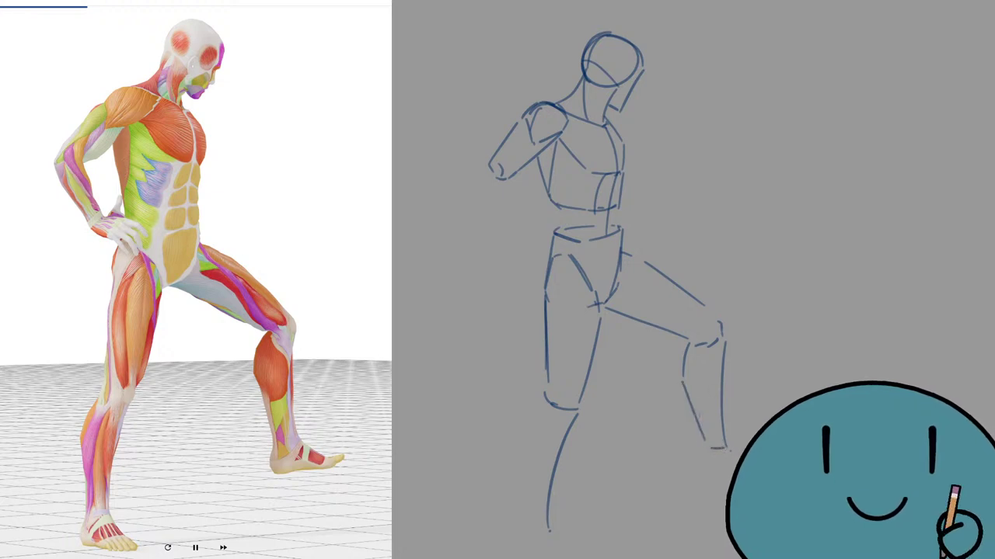
{"action": "key", "text": "ctrl+z"}
{"action": "key", "text": "ctrl+z"}
{"action": "left_click_drag", "start_coordinate": [686, 380], "coordinate": [705, 434]}
{"action": "key", "text": "ctrl+z"}
{"action": "left_click_drag", "start_coordinate": [684, 363], "coordinate": [705, 443]}
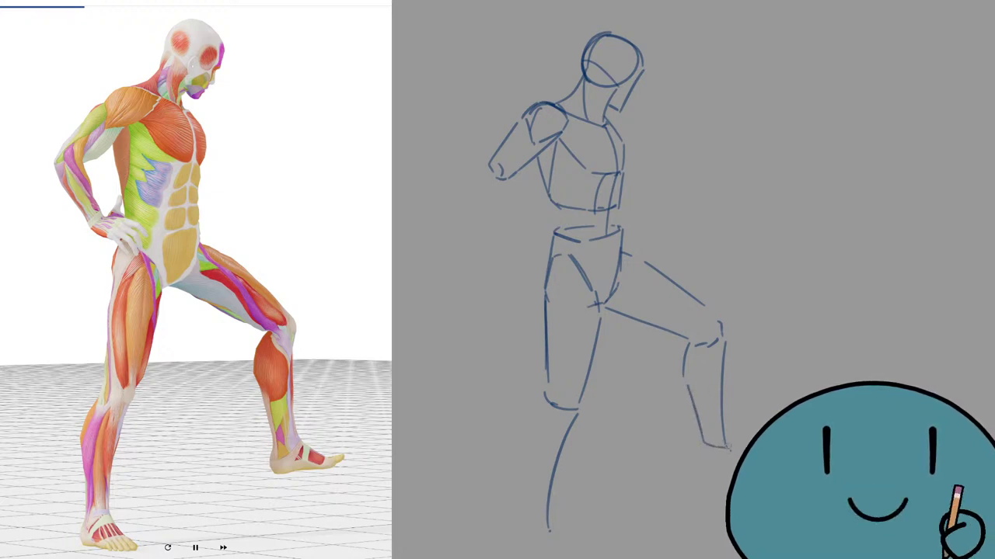
Step: Sketch the upper calf curve of the standing leg, sweeping outward from the back of the knee
{"action": "left_click_drag", "start_coordinate": [544, 395], "coordinate": [533, 437]}
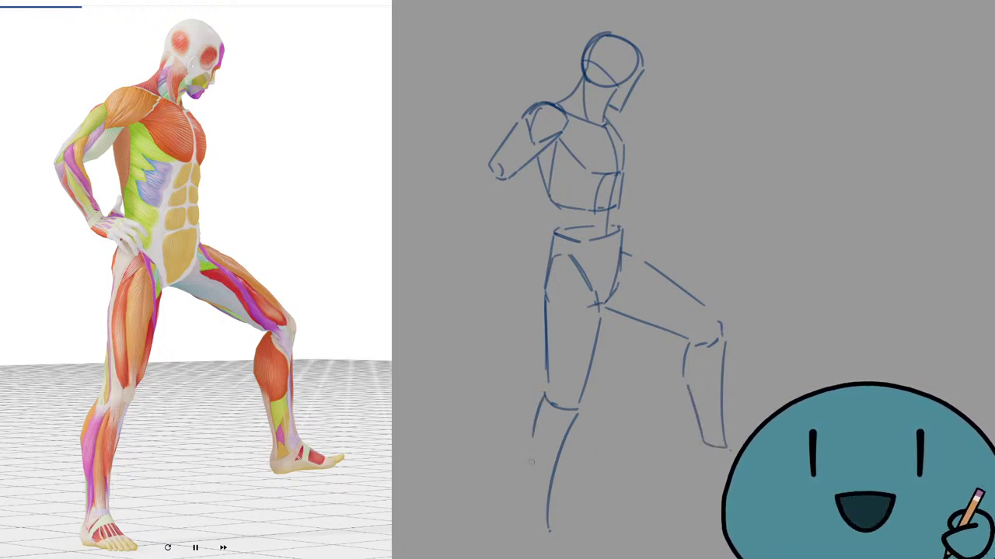
{"action": "key", "text": "ctrl+z"}
{"action": "left_click_drag", "start_coordinate": [546, 393], "coordinate": [530, 437]}
{"action": "key", "text": "ctrl+z"}
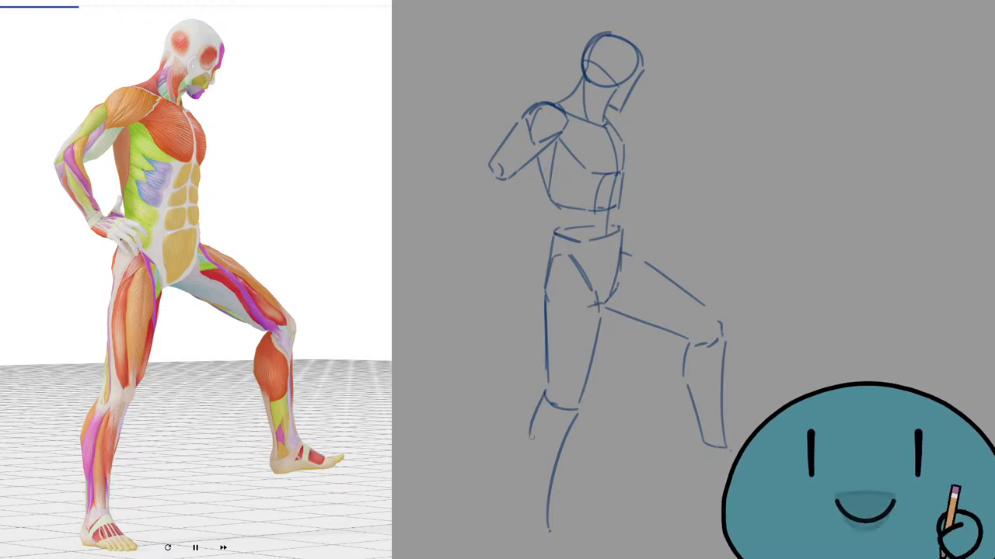
{"action": "key", "text": "ctrl+z"}
{"action": "left_click_drag", "start_coordinate": [546, 389], "coordinate": [525, 440]}
{"action": "key", "text": "ctrl+z"}
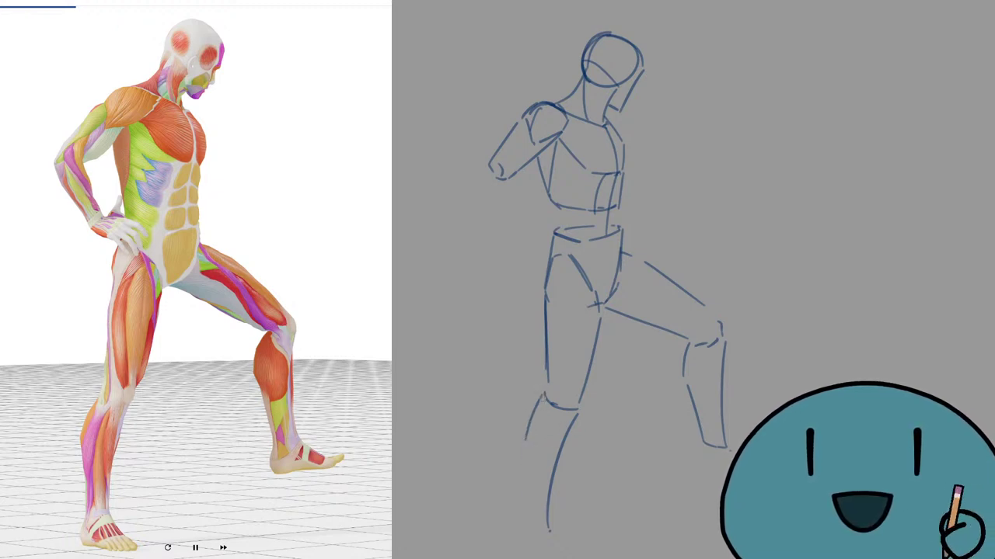
{"action": "key", "text": "ctrl+z"}
{"action": "left_click_drag", "start_coordinate": [544, 392], "coordinate": [524, 472]}
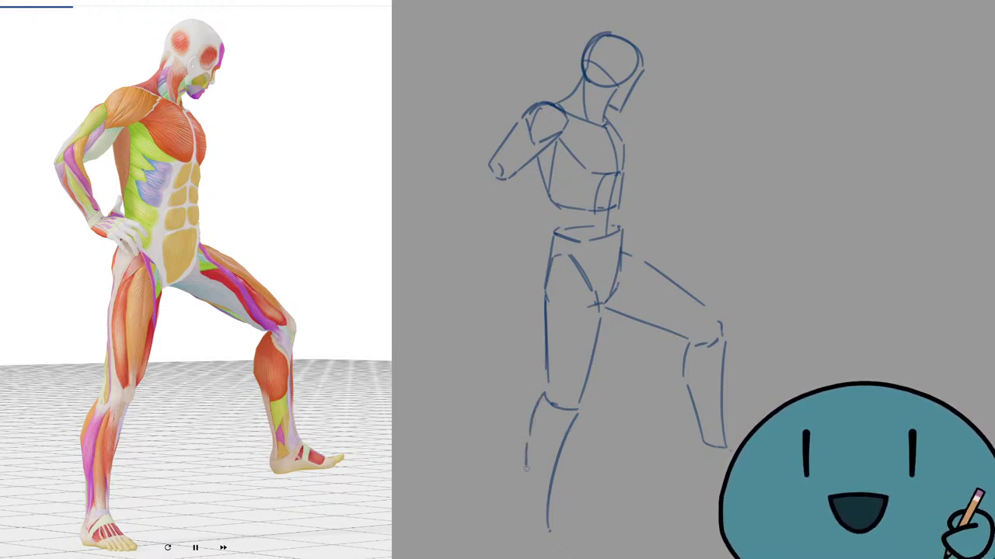
{"action": "key", "text": "ctrl+z"}
{"action": "key", "text": "ctrl+z"}
{"action": "left_click_drag", "start_coordinate": [540, 400], "coordinate": [528, 442]}
{"action": "key", "text": "ctrl+z"}
{"action": "left_click_drag", "start_coordinate": [525, 440], "coordinate": [546, 404]}
Step: Extend the standing leg's calf contour down and close the lower leg with a short curved ankle line
{"action": "left_click_drag", "start_coordinate": [572, 414], "coordinate": [529, 527]}
{"action": "key", "text": "ctrl+z"}
{"action": "mouse_move", "coordinate": [522, 454]}
{"action": "left_mouse_down"}
{"action": "mouse_move", "coordinate": [524, 522]}
{"action": "mouse_move", "coordinate": [548, 532]}
{"action": "left_mouse_up"}
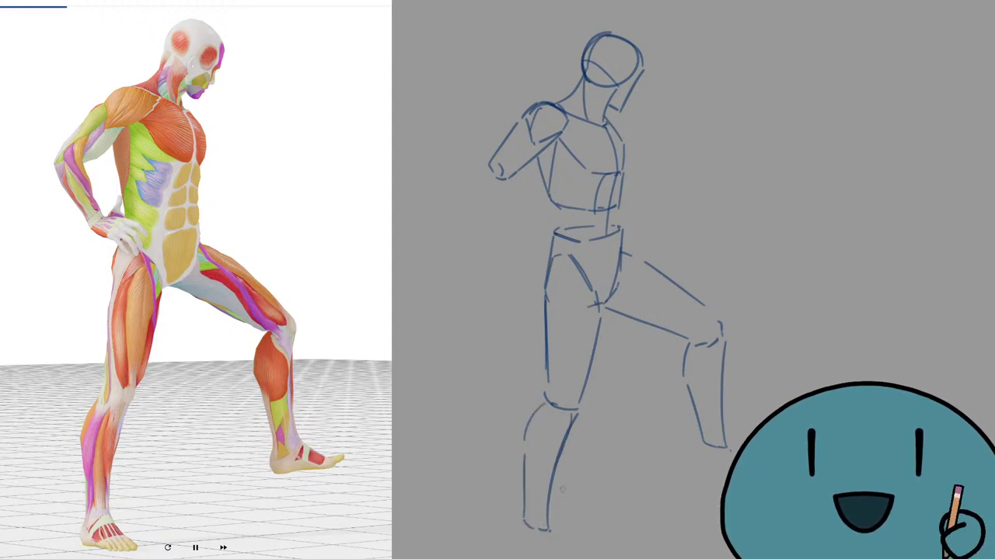
{"action": "key", "text": "ctrl+z"}
{"action": "left_click_drag", "start_coordinate": [523, 451], "coordinate": [525, 509]}
{"action": "key", "text": "ctrl+z"}
{"action": "key", "text": "ctrl+z"}
{"action": "left_click_drag", "start_coordinate": [530, 525], "coordinate": [549, 532]}
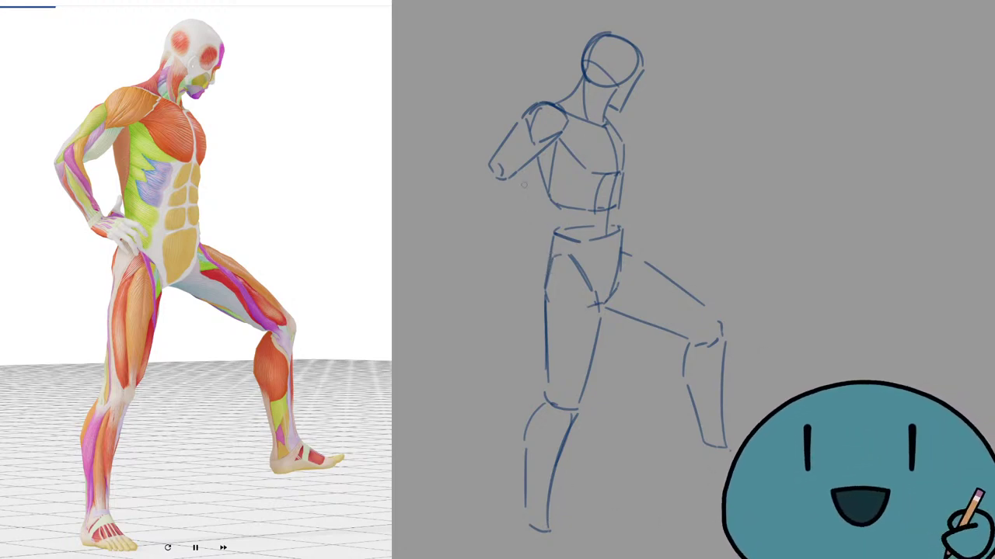
Step: Rework the bent arm's elbow and sketch the forearm running from the elbow toward the hip
{"action": "key", "text": "e"}
{"action": "mouse_move", "coordinate": [515, 124]}
{"action": "left_mouse_down"}
{"action": "mouse_move", "coordinate": [490, 160]}
{"action": "mouse_move", "coordinate": [523, 107]}
{"action": "mouse_move", "coordinate": [487, 172]}
{"action": "mouse_move", "coordinate": [532, 240]}
{"action": "left_mouse_up"}
{"action": "key", "text": "b"}
{"action": "key", "text": "ctrl+z"}
{"action": "key", "text": "ctrl+z"}
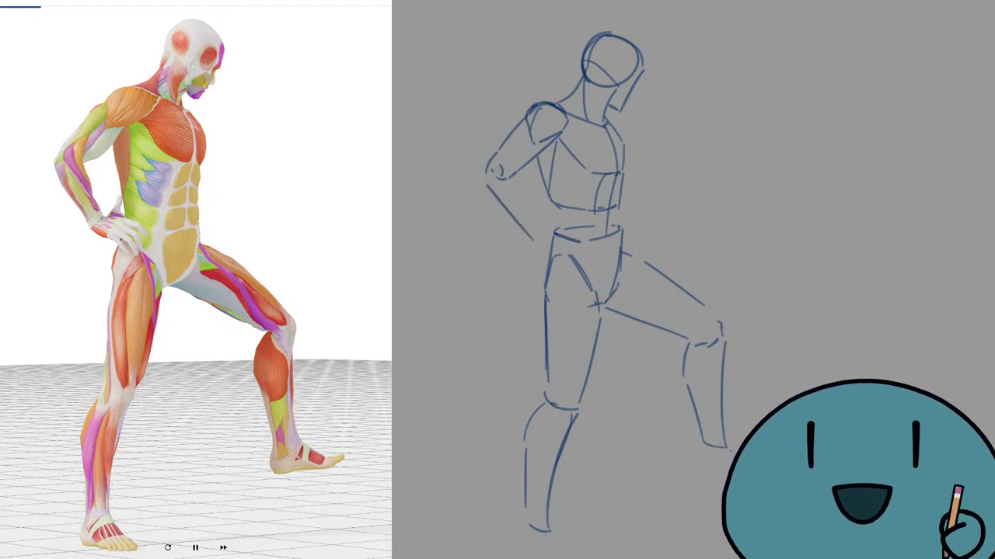
{"action": "key", "text": "ctrl+z"}
{"action": "mouse_move", "coordinate": [496, 155]}
{"action": "left_mouse_down"}
{"action": "mouse_move", "coordinate": [482, 181]}
{"action": "mouse_move", "coordinate": [487, 190]}
{"action": "mouse_move", "coordinate": [507, 168]}
{"action": "mouse_move", "coordinate": [533, 230]}
{"action": "left_mouse_up"}
{"action": "key", "text": "ctrl+z"}
{"action": "key", "text": "ctrl+z"}
{"action": "key", "text": "ctrl+z"}
{"action": "key", "text": "ctrl+z"}
{"action": "key", "text": "ctrl+z"}
{"action": "mouse_move", "coordinate": [510, 176]}
{"action": "left_mouse_down"}
{"action": "mouse_move", "coordinate": [539, 234]}
{"action": "mouse_move", "coordinate": [534, 226]}
{"action": "mouse_move", "coordinate": [521, 239]}
{"action": "left_mouse_up"}
{"action": "key", "text": "ctrl+z"}
{"action": "key", "text": "ctrl+z"}
Step: Complete the forearm outline and sketch a simplified hand resting on the hip
{"action": "mouse_move", "coordinate": [483, 182]}
{"action": "left_mouse_down"}
{"action": "mouse_move", "coordinate": [523, 237]}
{"action": "mouse_move", "coordinate": [559, 229]}
{"action": "mouse_move", "coordinate": [544, 254]}
{"action": "mouse_move", "coordinate": [560, 238]}
{"action": "mouse_move", "coordinate": [553, 254]}
{"action": "mouse_move", "coordinate": [575, 244]}
{"action": "mouse_move", "coordinate": [569, 258]}
{"action": "left_mouse_up"}
{"action": "key", "text": "ctrl+z"}
{"action": "key", "text": "ctrl+z"}
{"action": "key", "text": "ctrl+z"}
{"action": "key", "text": "ctrl+z"}
{"action": "key", "text": "ctrl+z"}
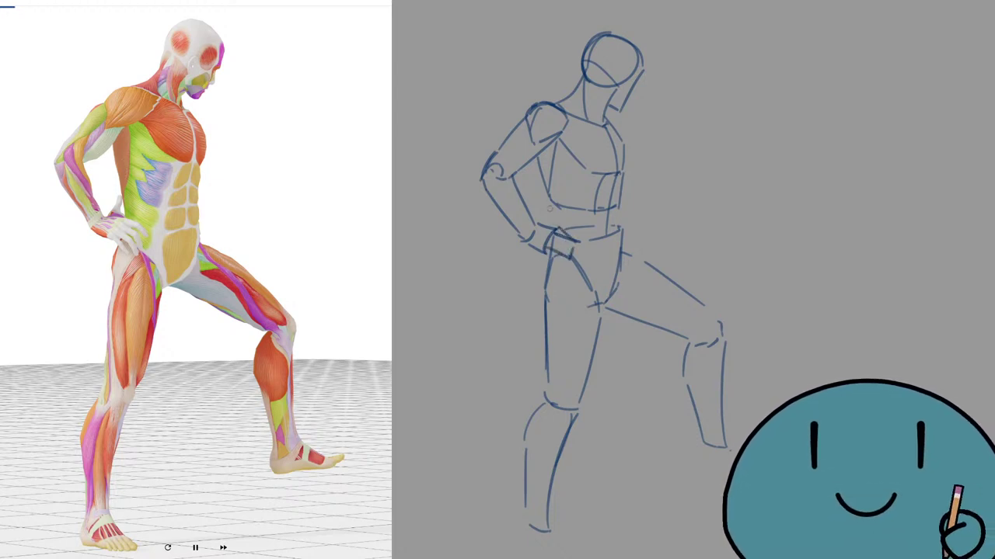
Step: Refine the lines around the hand on the hip and round out the chest's front contour
{"action": "mouse_move", "coordinate": [538, 225]}
{"action": "left_mouse_down"}
{"action": "mouse_move", "coordinate": [551, 212]}
{"action": "mouse_move", "coordinate": [558, 232]}
{"action": "left_mouse_up"}
{"action": "key", "text": "ctrl+z"}
{"action": "left_click_drag", "start_coordinate": [627, 161], "coordinate": [621, 190]}
{"action": "left_click_drag", "start_coordinate": [611, 124], "coordinate": [624, 177]}
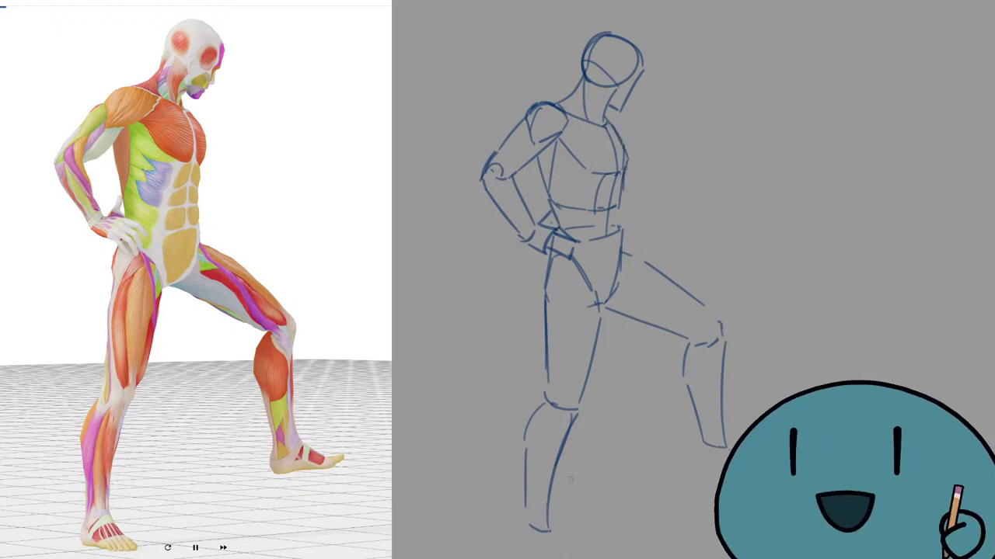
Step: Sketch the standing foot's heel line and shift the whole figure up and left to make room for the foot
{"action": "mouse_move", "coordinate": [526, 519]}
{"action": "left_mouse_down"}
{"action": "mouse_move", "coordinate": [514, 543]}
{"action": "mouse_move", "coordinate": [522, 553]}
{"action": "mouse_move", "coordinate": [522, 534]}
{"action": "mouse_move", "coordinate": [521, 552]}
{"action": "left_mouse_up"}
{"action": "key", "text": "ctrl+z"}
{"action": "key", "text": "ctrl+z"}
{"action": "key", "text": "ctrl+t"}
{"action": "left_click_drag", "start_coordinate": [584, 400], "coordinate": [559, 384]}
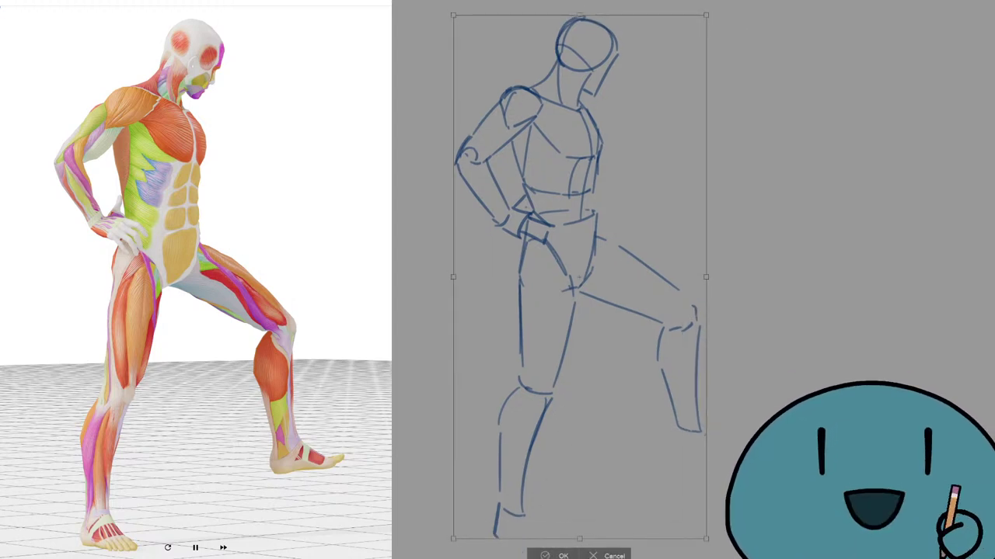
{"action": "key", "text": "Return"}
Step: Sketch the standing foot as a wedge sloping from the ankle down to the toes
{"action": "left_click_drag", "start_coordinate": [523, 512], "coordinate": [549, 545]}
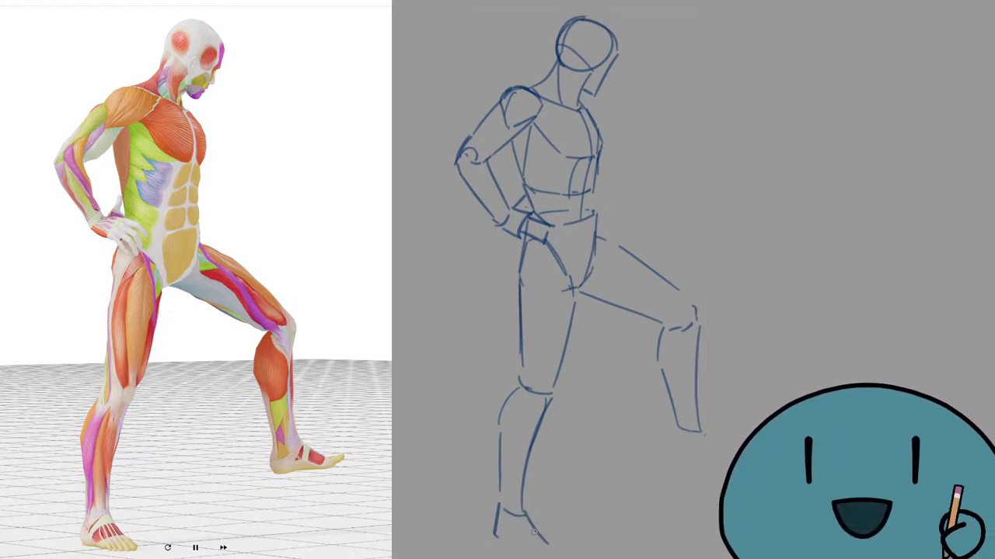
{"action": "key", "text": "ctrl+z"}
{"action": "mouse_move", "coordinate": [525, 515]}
{"action": "left_mouse_down"}
{"action": "mouse_move", "coordinate": [548, 544]}
{"action": "mouse_move", "coordinate": [512, 543]}
{"action": "mouse_move", "coordinate": [553, 550]}
{"action": "left_mouse_up"}
{"action": "key", "text": "ctrl+z"}
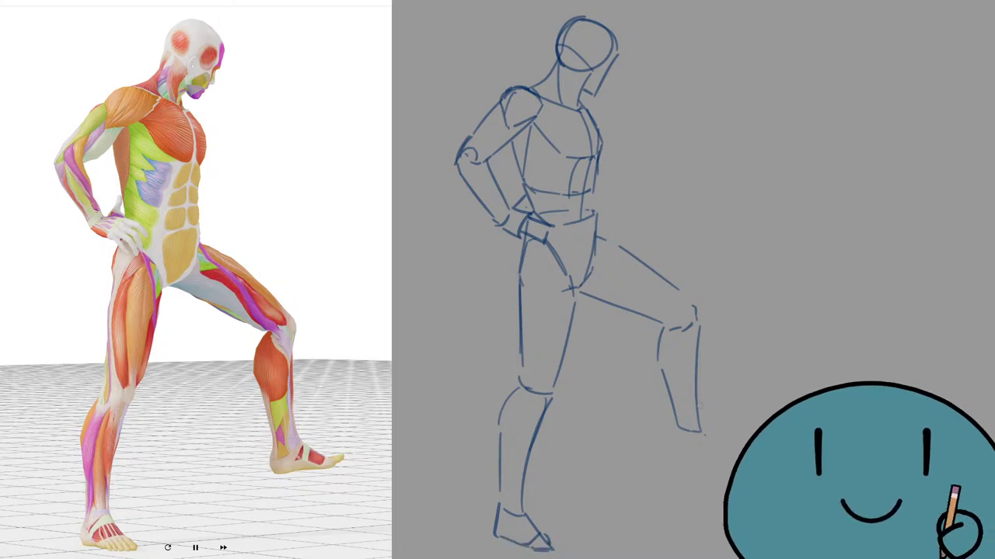
Step: Sketch the raised leg's foot as a wedge with a heel block and the toes pointing forward
{"action": "key", "text": "ctrl+z"}
{"action": "mouse_move", "coordinate": [677, 427]}
{"action": "left_mouse_down"}
{"action": "mouse_move", "coordinate": [681, 454]}
{"action": "mouse_move", "coordinate": [721, 449]}
{"action": "left_mouse_up"}
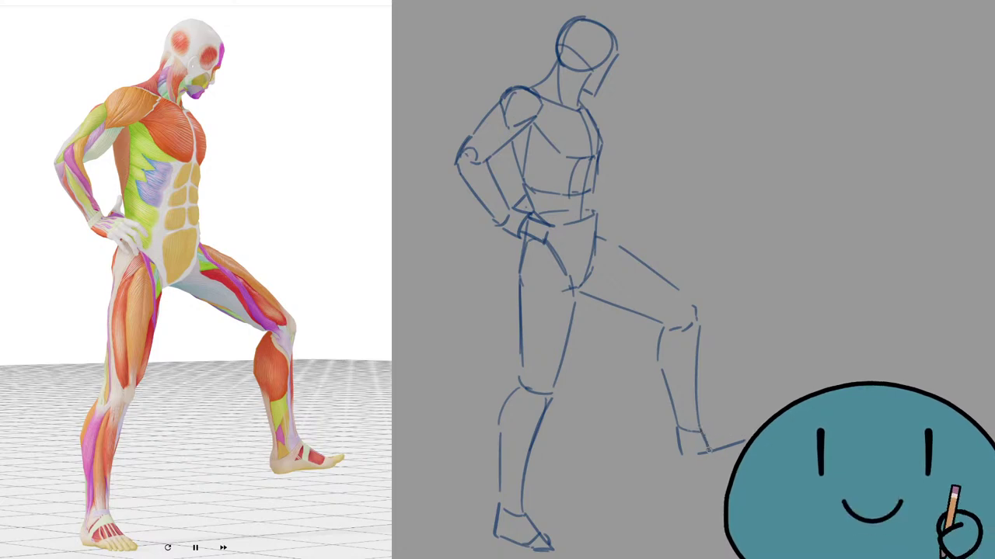
{"action": "left_click_drag", "start_coordinate": [701, 454], "coordinate": [681, 454]}
{"action": "key", "text": "ctrl+z"}
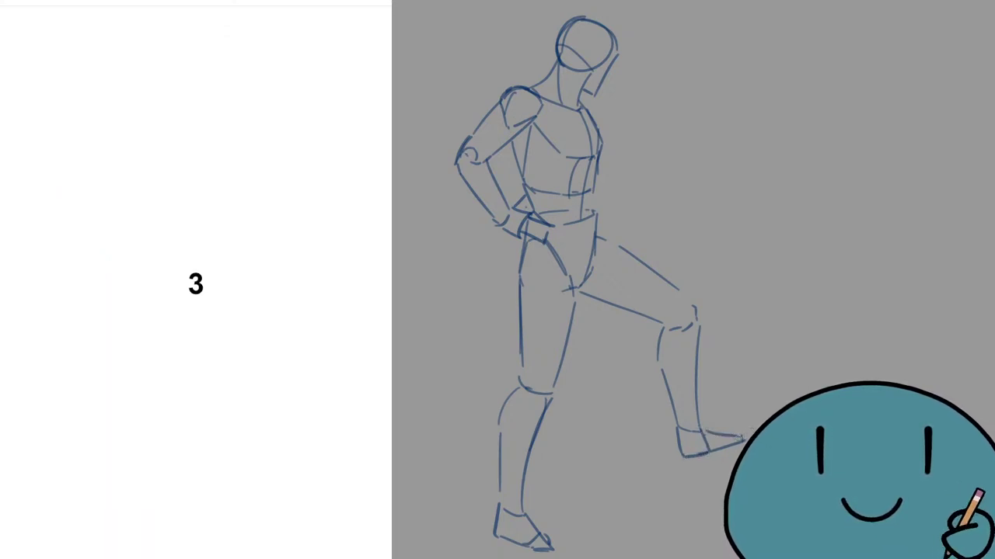
Step: Clear the finished figure from the canvas and enlarge the new leaping reference pose with both arms raised
{"action": "key", "text": "Delete"}
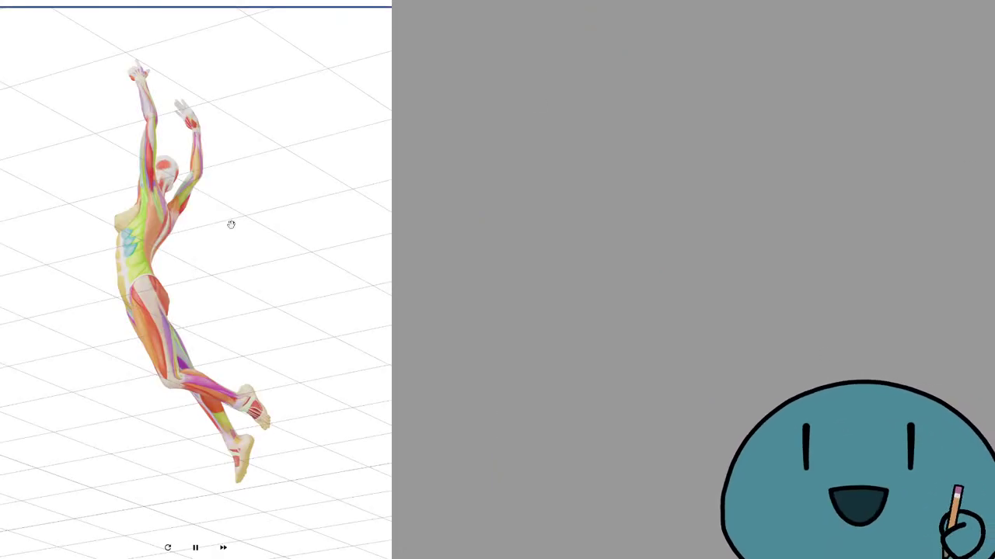
{"action": "scroll", "coordinate": [211, 250], "scroll_direction": "up", "scroll_amount": 2}
{"action": "scroll", "coordinate": [205, 251], "scroll_direction": "up", "scroll_amount": 1}
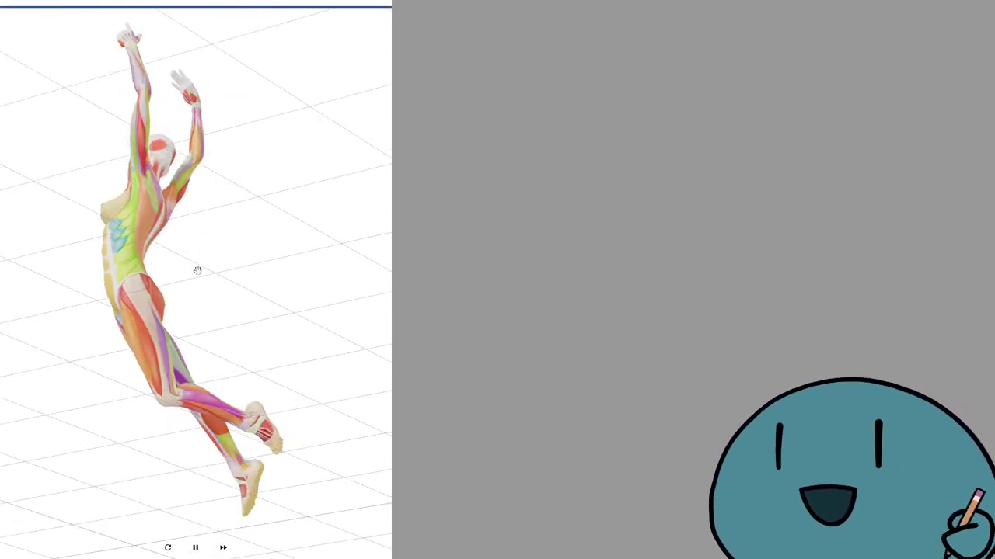
{"action": "scroll", "coordinate": [191, 268], "scroll_direction": "up", "scroll_amount": 1}
{"action": "scroll", "coordinate": [191, 269], "scroll_direction": "down", "scroll_amount": 1}
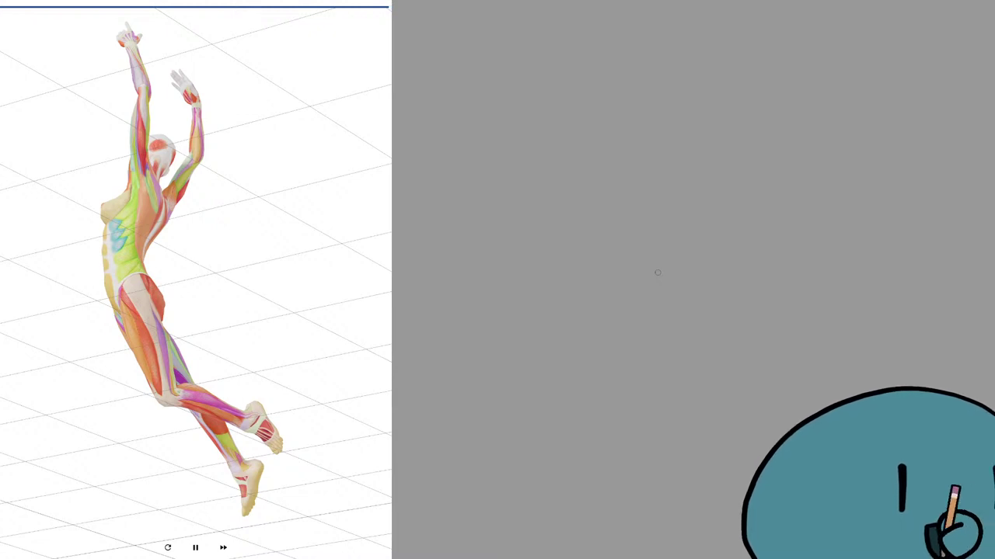
Step: Sketch the head as a small circle with a curved brow line and a side-plane line
{"action": "left_click_drag", "start_coordinate": [791, 172], "coordinate": [693, 212]}
{"action": "key", "text": "ctrl+z"}
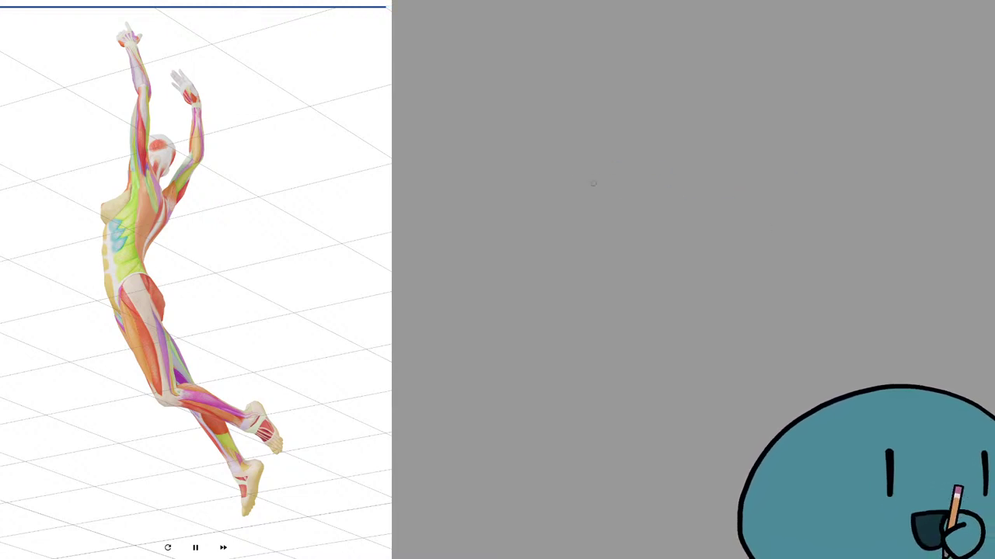
{"action": "left_click_drag", "start_coordinate": [759, 163], "coordinate": [598, 199]}
{"action": "key", "text": "ctrl+z"}
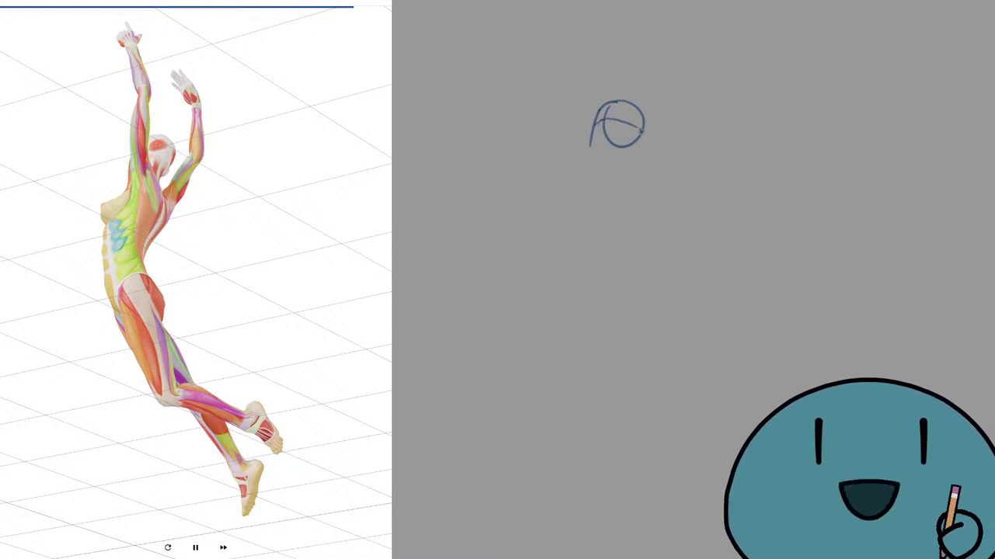
{"action": "left_click_drag", "start_coordinate": [626, 105], "coordinate": [630, 142]}
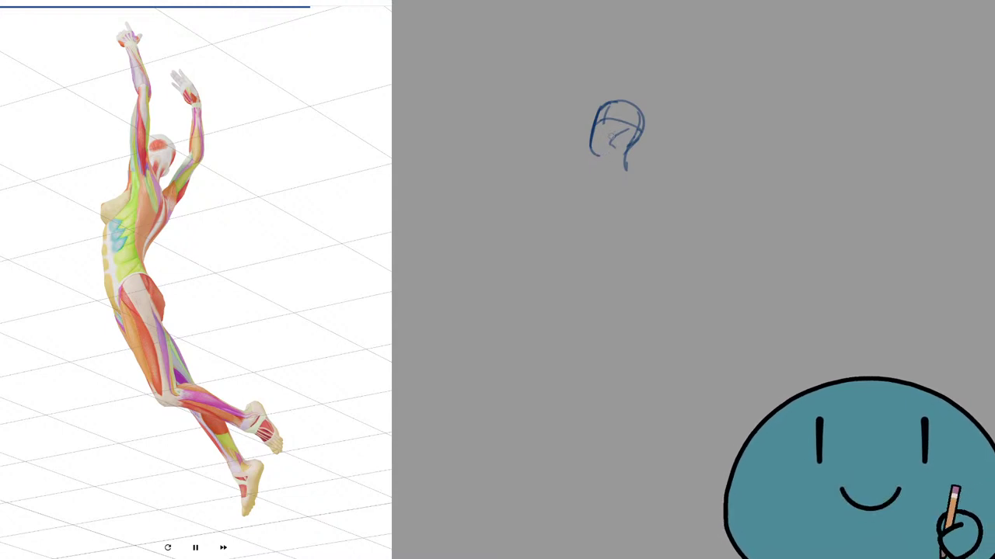
Step: Sketch the jaw and neck lines beneath the head, and start the front shoulder line
{"action": "mouse_move", "coordinate": [609, 140]}
{"action": "left_mouse_down"}
{"action": "mouse_move", "coordinate": [626, 129]}
{"action": "mouse_move", "coordinate": [600, 179]}
{"action": "left_mouse_up"}
{"action": "key", "text": "ctrl+z"}
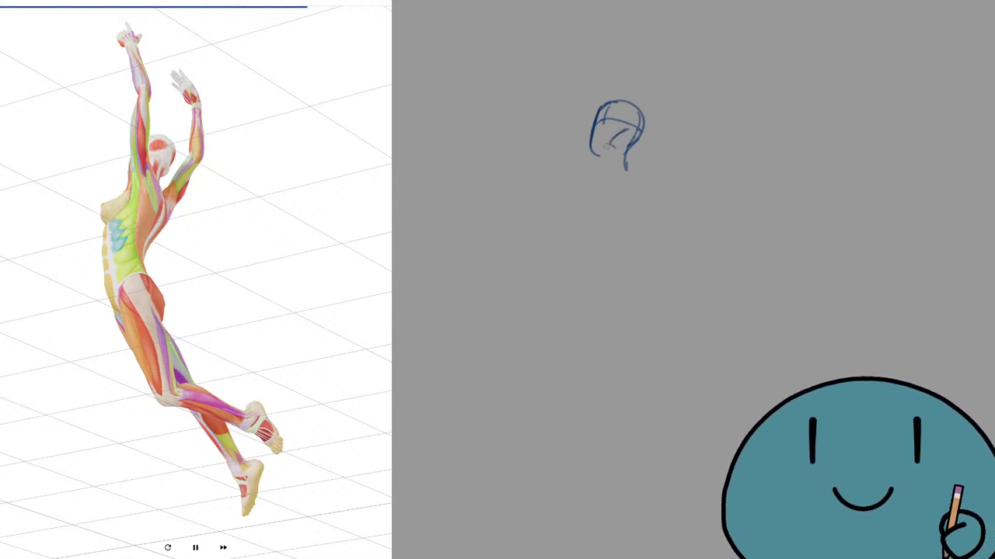
{"action": "left_click_drag", "start_coordinate": [608, 145], "coordinate": [601, 173]}
{"action": "key", "text": "ctrl+z"}
{"action": "mouse_move", "coordinate": [599, 138]}
{"action": "left_mouse_down"}
{"action": "mouse_move", "coordinate": [625, 159]}
{"action": "mouse_move", "coordinate": [586, 159]}
{"action": "mouse_move", "coordinate": [588, 141]}
{"action": "mouse_move", "coordinate": [585, 155]}
{"action": "left_mouse_up"}
{"action": "key", "text": "ctrl+z"}
Step: Sketch the neckline curve across the shoulders and the upper back contour slanting in toward the waist
{"action": "mouse_move", "coordinate": [588, 143]}
{"action": "left_mouse_down"}
{"action": "mouse_move", "coordinate": [605, 138]}
{"action": "mouse_move", "coordinate": [614, 156]}
{"action": "mouse_move", "coordinate": [593, 155]}
{"action": "mouse_move", "coordinate": [626, 171]}
{"action": "mouse_move", "coordinate": [640, 159]}
{"action": "mouse_move", "coordinate": [648, 169]}
{"action": "mouse_move", "coordinate": [648, 159]}
{"action": "mouse_move", "coordinate": [645, 188]}
{"action": "mouse_move", "coordinate": [612, 220]}
{"action": "left_mouse_up"}
{"action": "key", "text": "ctrl+z"}
{"action": "key", "text": "ctrl+z"}
{"action": "key", "text": "ctrl+z"}
{"action": "key", "text": "ctrl+z"}
{"action": "key", "text": "ctrl+z"}
{"action": "key", "text": "ctrl+z"}
{"action": "key", "text": "ctrl+z"}
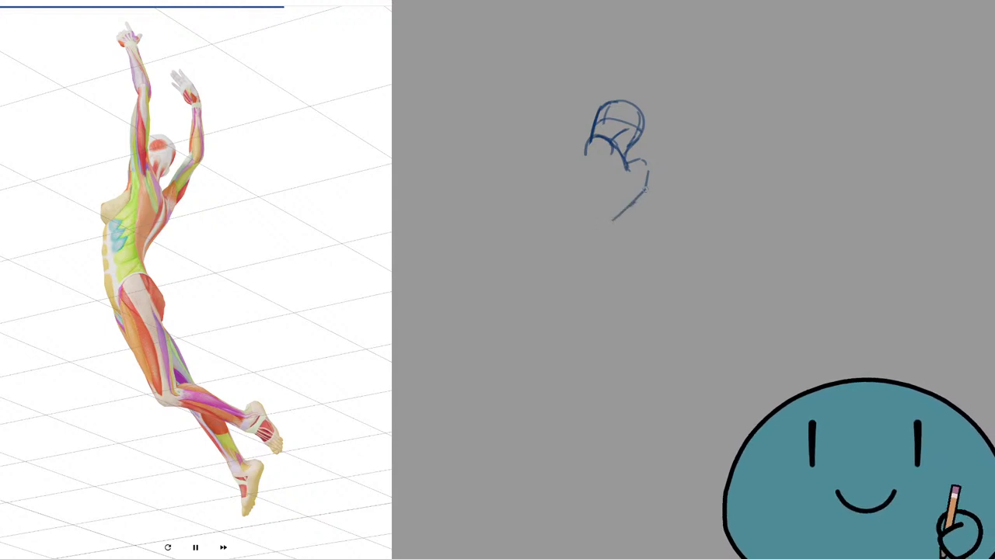
{"action": "key", "text": "ctrl+z"}
{"action": "left_click_drag", "start_coordinate": [644, 191], "coordinate": [619, 222]}
Step: Sketch the front contour of the chest from the shoulder down and a curved line under the chest
{"action": "left_click_drag", "start_coordinate": [585, 160], "coordinate": [570, 194]}
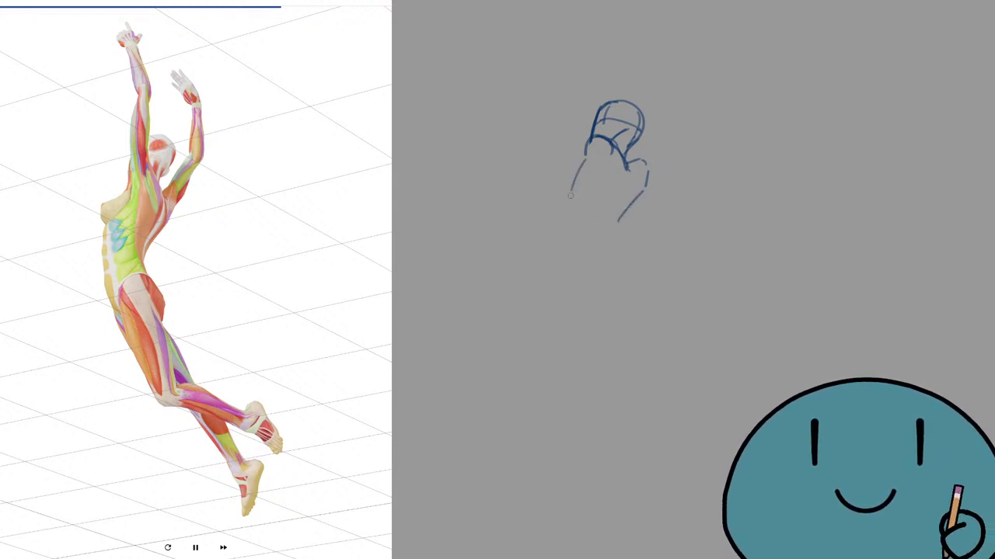
{"action": "key", "text": "ctrl+z"}
{"action": "mouse_move", "coordinate": [586, 150]}
{"action": "left_mouse_down"}
{"action": "mouse_move", "coordinate": [568, 191]}
{"action": "mouse_move", "coordinate": [579, 165]}
{"action": "mouse_move", "coordinate": [572, 179]}
{"action": "left_mouse_up"}
{"action": "key", "text": "ctrl+z"}
{"action": "key", "text": "ctrl+z"}
{"action": "mouse_move", "coordinate": [570, 186]}
{"action": "left_mouse_down"}
{"action": "mouse_move", "coordinate": [573, 220]}
{"action": "mouse_move", "coordinate": [578, 190]}
{"action": "left_mouse_up"}
{"action": "key", "text": "ctrl+z"}
{"action": "mouse_move", "coordinate": [590, 180]}
{"action": "left_mouse_down"}
{"action": "mouse_move", "coordinate": [622, 194]}
{"action": "mouse_move", "coordinate": [580, 181]}
{"action": "left_mouse_up"}
{"action": "key", "text": "ctrl+z"}
{"action": "key", "text": "ctrl+z"}
Step: Rework the underside line of the chest so it wraps across the torso toward the back contour
{"action": "left_click_drag", "start_coordinate": [596, 180], "coordinate": [627, 204]}
{"action": "key", "text": "ctrl+z"}
{"action": "key", "text": "ctrl+z"}
{"action": "key", "text": "ctrl+z"}
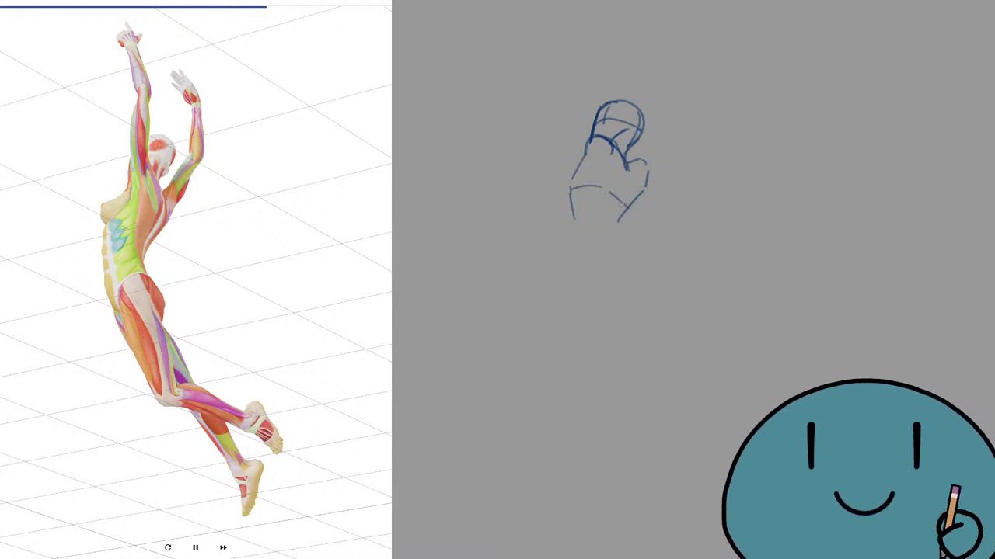
{"action": "key", "text": "ctrl+z"}
{"action": "key", "text": "ctrl+z"}
{"action": "mouse_move", "coordinate": [572, 189]}
{"action": "left_mouse_down"}
{"action": "mouse_move", "coordinate": [606, 186]}
{"action": "mouse_move", "coordinate": [628, 204]}
{"action": "left_mouse_up"}
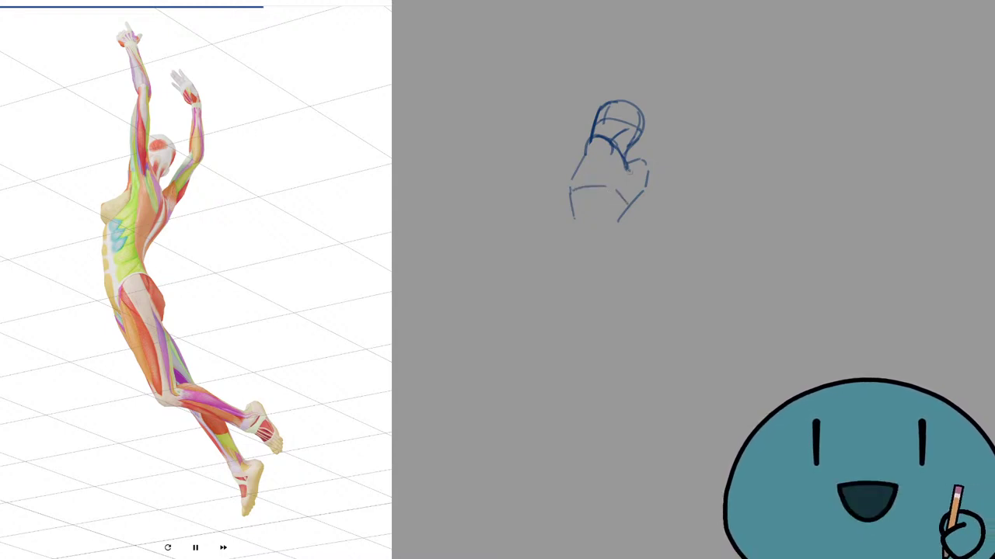
Step: Sketch the side line of the ribcage from the neck down to the back of the waist
{"action": "mouse_move", "coordinate": [627, 166]}
{"action": "left_mouse_down"}
{"action": "mouse_move", "coordinate": [630, 187]}
{"action": "mouse_move", "coordinate": [606, 230]}
{"action": "left_mouse_up"}
{"action": "key", "text": "ctrl+z"}
{"action": "key", "text": "ctrl+z"}
{"action": "key", "text": "ctrl+z"}
{"action": "left_click_drag", "start_coordinate": [627, 189], "coordinate": [619, 224]}
{"action": "key", "text": "ctrl+z"}
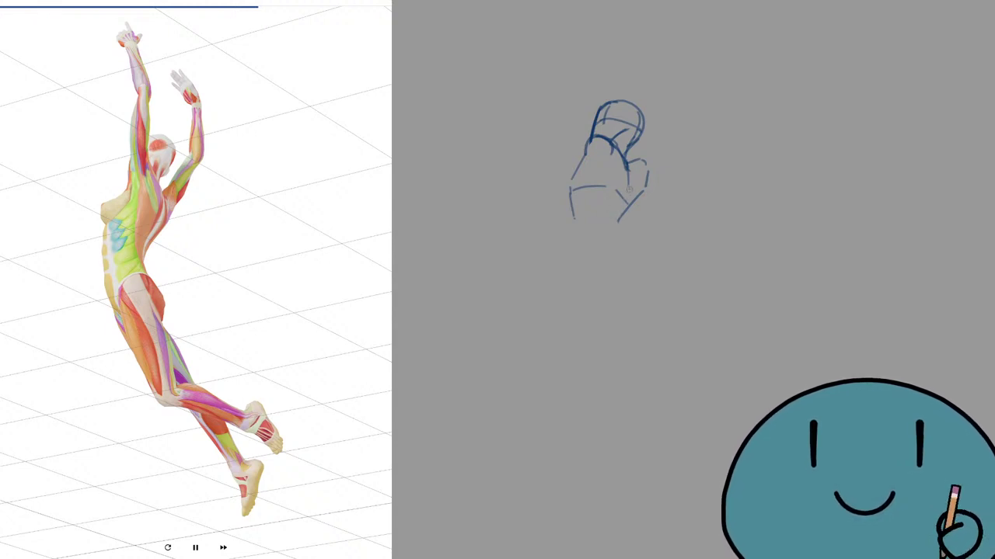
{"action": "left_click_drag", "start_coordinate": [627, 190], "coordinate": [617, 227]}
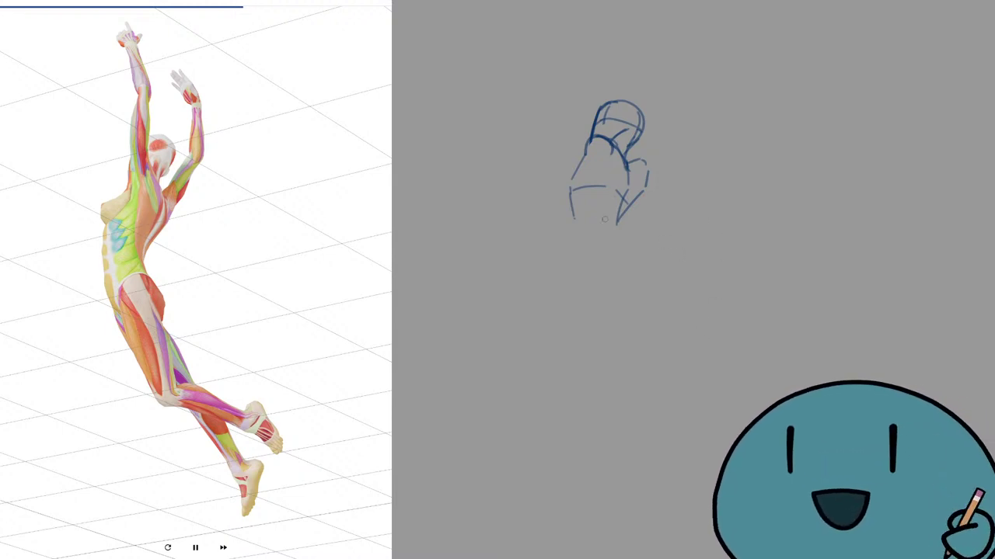
Step: Redraw the front contour of the abdomen and add a curved line across the bottom of the ribcage
{"action": "key", "text": "ctrl+z"}
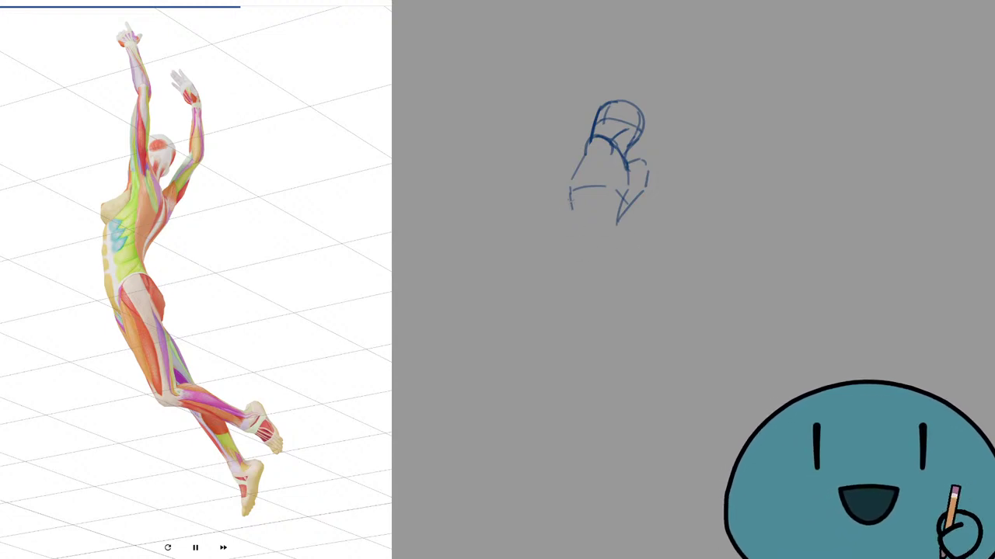
{"action": "left_click_drag", "start_coordinate": [570, 202], "coordinate": [582, 239]}
{"action": "key", "text": "ctrl+z"}
{"action": "mouse_move", "coordinate": [570, 204]}
{"action": "left_mouse_down"}
{"action": "mouse_move", "coordinate": [579, 235]}
{"action": "mouse_move", "coordinate": [588, 223]}
{"action": "mouse_move", "coordinate": [574, 221]}
{"action": "mouse_move", "coordinate": [618, 222]}
{"action": "left_mouse_up"}
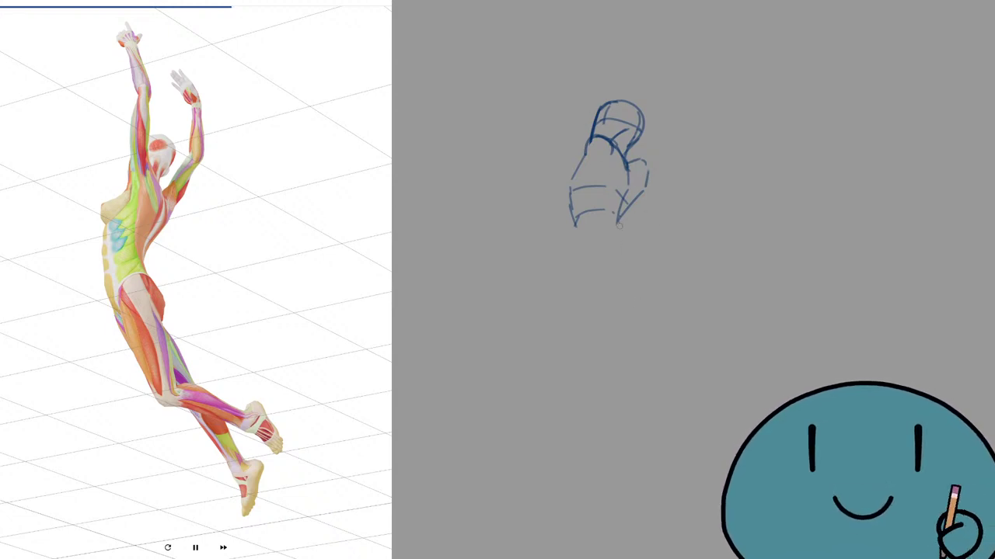
Step: Try to sketch the hips with straight front and back contours angled down directly from the waist
{"action": "left_click_drag", "start_coordinate": [616, 219], "coordinate": [645, 263]}
{"action": "key", "text": "ctrl+z"}
{"action": "left_click_drag", "start_coordinate": [618, 217], "coordinate": [639, 261]}
{"action": "key", "text": "ctrl+z"}
{"action": "key", "text": "ctrl+z"}
{"action": "key", "text": "ctrl+z"}
{"action": "key", "text": "ctrl+shift+z"}
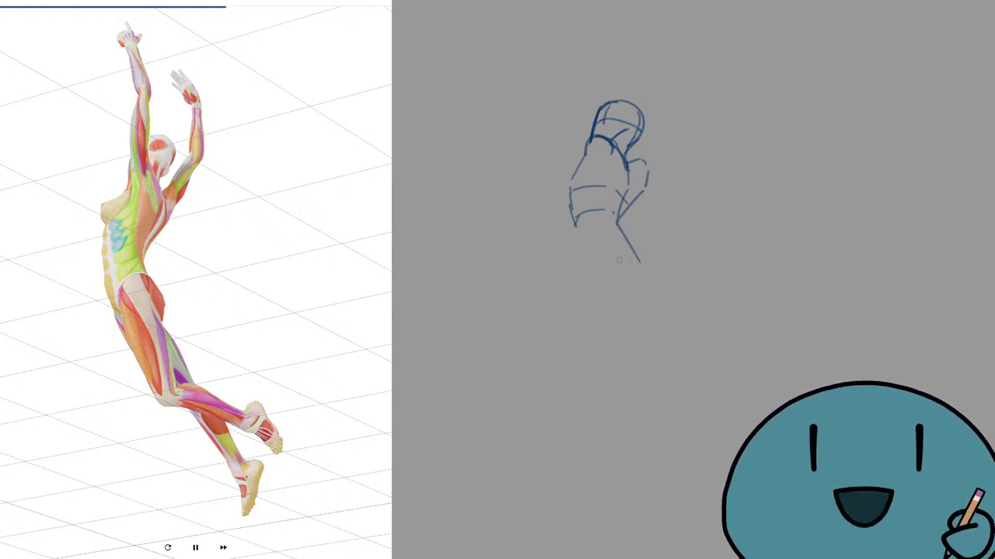
{"action": "key", "text": "ctrl+z"}
{"action": "key", "text": "ctrl+shift+z"}
{"action": "left_click_drag", "start_coordinate": [575, 226], "coordinate": [590, 274]}
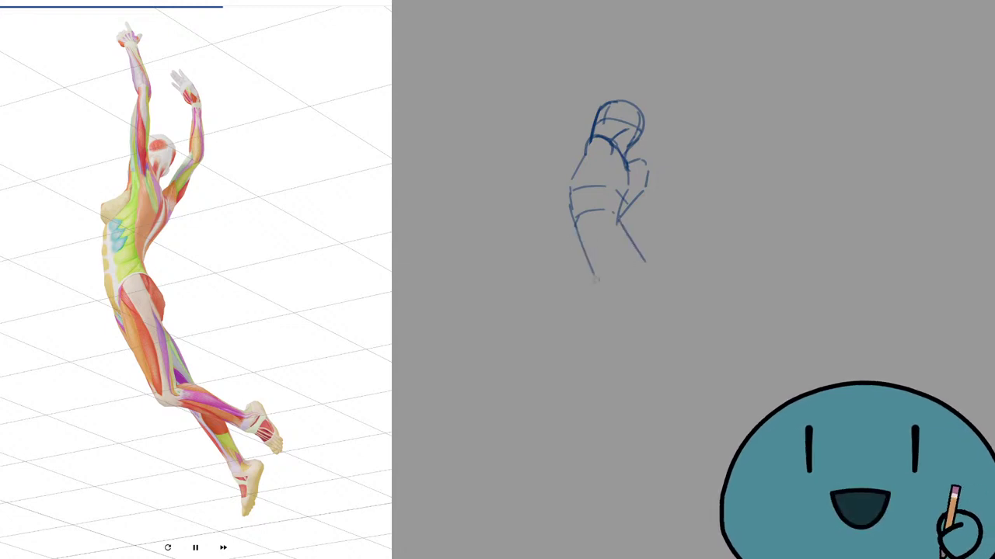
Step: Try to sketch a curved leg-opening line across the hips and the lower edge of the buttock
{"action": "mouse_move", "coordinate": [576, 230]}
{"action": "left_mouse_down"}
{"action": "mouse_move", "coordinate": [622, 223]}
{"action": "mouse_move", "coordinate": [586, 244]}
{"action": "mouse_move", "coordinate": [602, 230]}
{"action": "mouse_move", "coordinate": [588, 259]}
{"action": "mouse_move", "coordinate": [578, 254]}
{"action": "mouse_move", "coordinate": [596, 281]}
{"action": "left_mouse_up"}
{"action": "key", "text": "ctrl+z"}
{"action": "key", "text": "ctrl+z"}
{"action": "key", "text": "ctrl+z"}
{"action": "key", "text": "ctrl+z"}
{"action": "key", "text": "ctrl+z"}
{"action": "key", "text": "ctrl+z"}
{"action": "key", "text": "ctrl+z"}
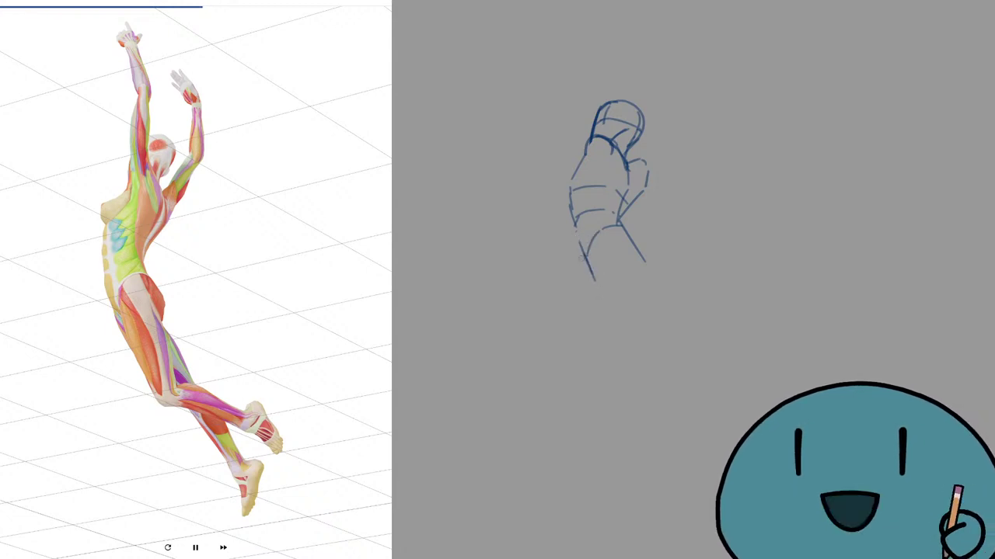
{"action": "key", "text": "ctrl+z"}
{"action": "mouse_move", "coordinate": [577, 238]}
{"action": "left_mouse_down"}
{"action": "mouse_move", "coordinate": [598, 284]}
{"action": "mouse_move", "coordinate": [644, 284]}
{"action": "left_mouse_up"}
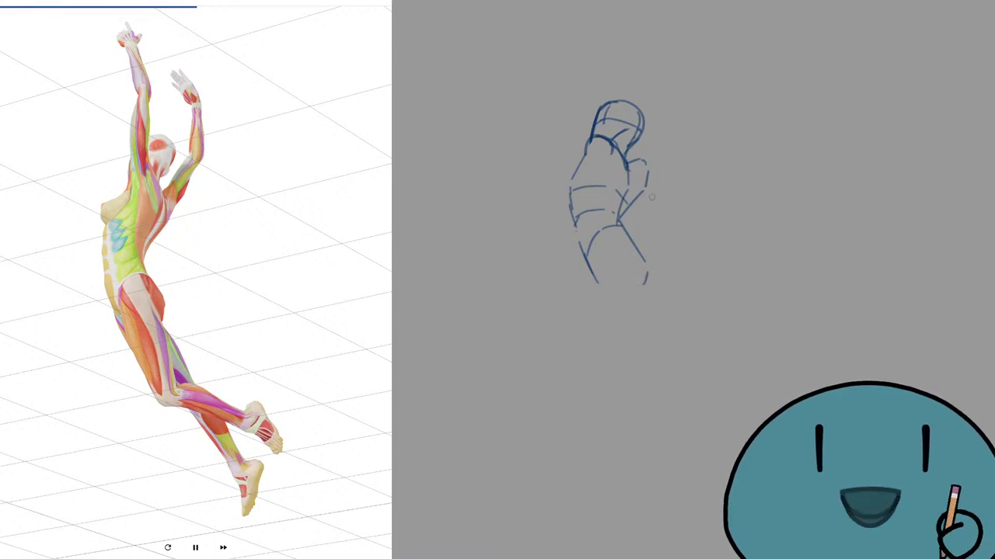
Step: Draw an I-shaped length mark beside the lower back, and undo it together with the latest hip lines
{"action": "mouse_move", "coordinate": [648, 198]}
{"action": "left_mouse_down"}
{"action": "mouse_move", "coordinate": [660, 199]}
{"action": "mouse_move", "coordinate": [653, 232]}
{"action": "left_mouse_up"}
{"action": "left_click_drag", "start_coordinate": [643, 234], "coordinate": [666, 234]}
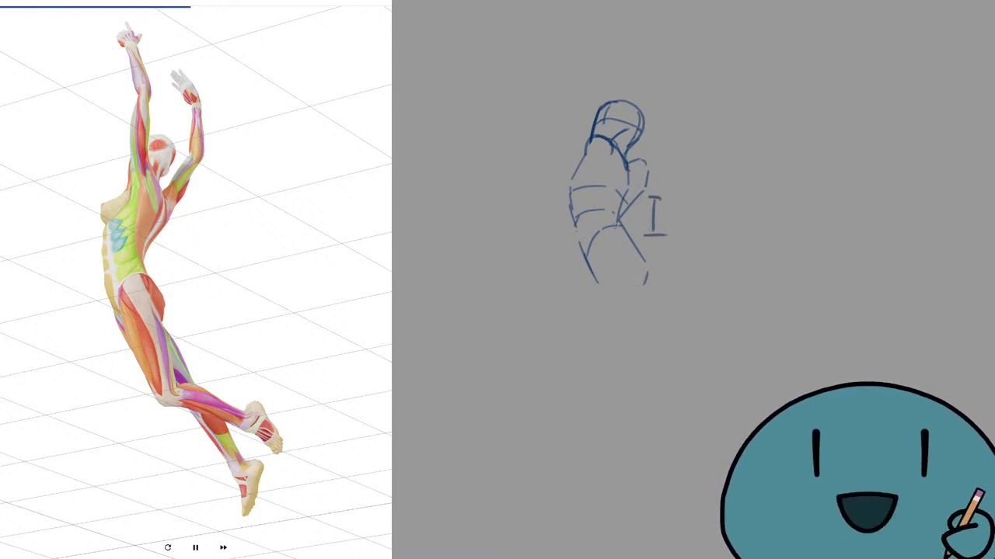
{"action": "key", "text": "ctrl+z"}
{"action": "key", "text": "ctrl+z"}
{"action": "key", "text": "ctrl+z"}
{"action": "key", "text": "ctrl+z"}
{"action": "key", "text": "ctrl+z"}
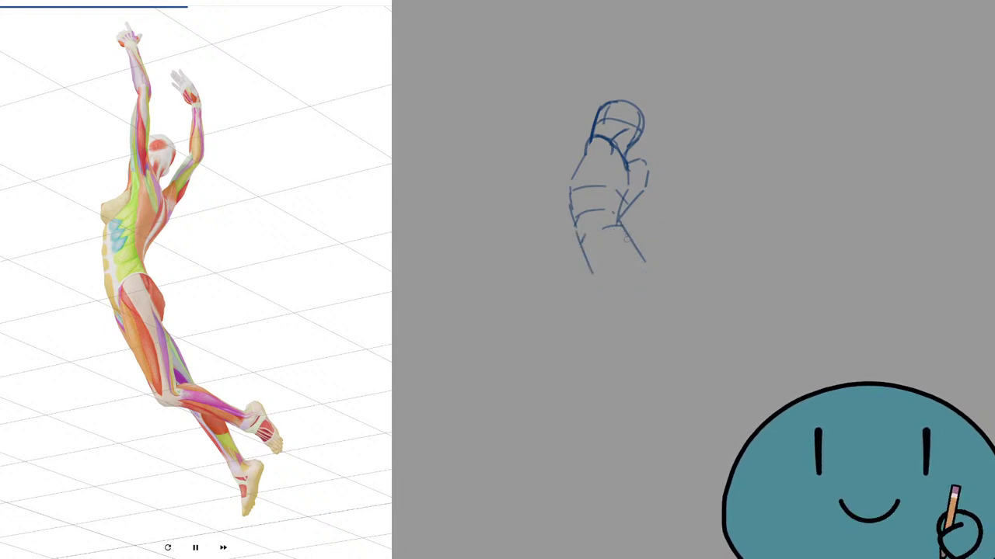
Step: Replace the hip lines with a lower, tilted box-like pelvis joined to the ribcage by a short waist
{"action": "mouse_move", "coordinate": [626, 240]}
{"action": "left_mouse_down"}
{"action": "mouse_move", "coordinate": [641, 266]}
{"action": "mouse_move", "coordinate": [630, 226]}
{"action": "mouse_move", "coordinate": [578, 241]}
{"action": "mouse_move", "coordinate": [589, 270]}
{"action": "mouse_move", "coordinate": [576, 239]}
{"action": "mouse_move", "coordinate": [587, 224]}
{"action": "mouse_move", "coordinate": [609, 263]}
{"action": "left_mouse_up"}
{"action": "mouse_move", "coordinate": [581, 214]}
{"action": "left_mouse_down"}
{"action": "mouse_move", "coordinate": [623, 222]}
{"action": "mouse_move", "coordinate": [623, 233]}
{"action": "mouse_move", "coordinate": [581, 227]}
{"action": "mouse_move", "coordinate": [606, 253]}
{"action": "left_mouse_up"}
{"action": "key", "text": "ctrl+z"}
{"action": "key", "text": "ctrl+z"}
{"action": "key", "text": "ctrl+z"}
{"action": "key", "text": "ctrl+z"}
{"action": "key", "text": "ctrl+z"}
{"action": "key", "text": "ctrl+z"}
{"action": "mouse_move", "coordinate": [602, 210]}
{"action": "left_mouse_down"}
{"action": "mouse_move", "coordinate": [577, 246]}
{"action": "mouse_move", "coordinate": [652, 278]}
{"action": "left_mouse_up"}
{"action": "mouse_move", "coordinate": [575, 235]}
{"action": "left_mouse_down"}
{"action": "mouse_move", "coordinate": [607, 294]}
{"action": "mouse_move", "coordinate": [636, 296]}
{"action": "left_mouse_up"}
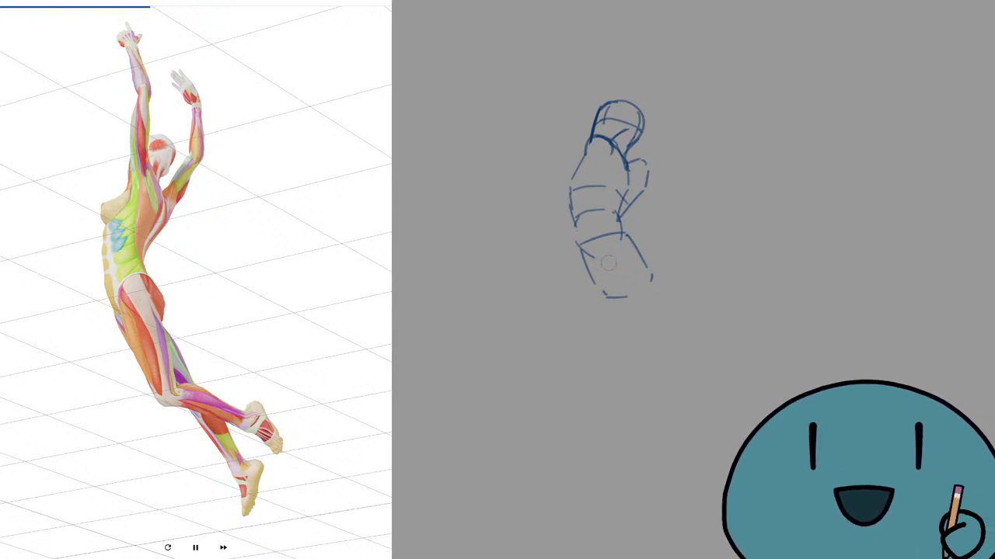
Step: Sketch the leg-opening curve and front thigh line, and connect the front contour from waist to thigh
{"action": "mouse_move", "coordinate": [605, 282]}
{"action": "left_mouse_down"}
{"action": "mouse_move", "coordinate": [626, 244]}
{"action": "mouse_move", "coordinate": [650, 269]}
{"action": "mouse_move", "coordinate": [624, 346]}
{"action": "mouse_move", "coordinate": [635, 369]}
{"action": "mouse_move", "coordinate": [624, 345]}
{"action": "left_mouse_up"}
{"action": "key", "text": "ctrl+z"}
{"action": "key", "text": "ctrl+z"}
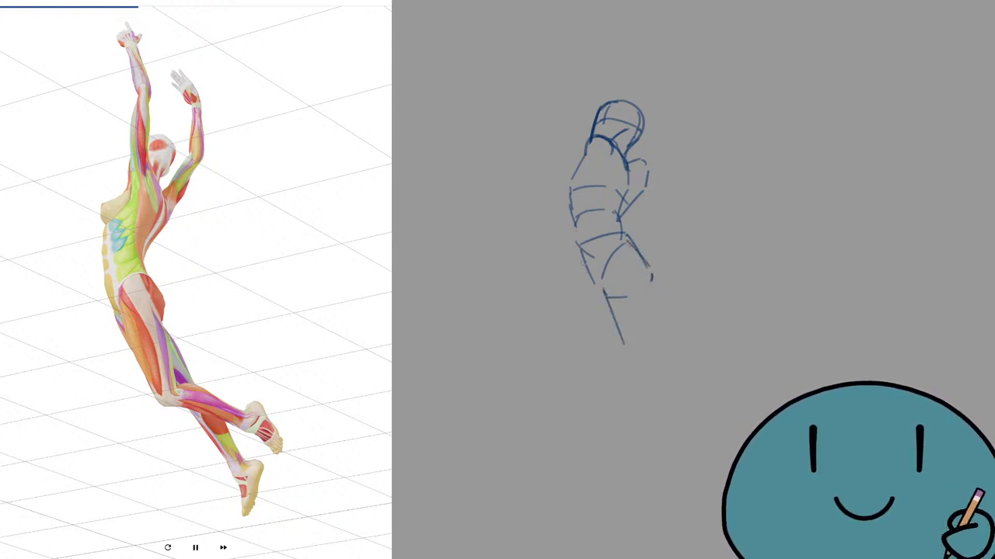
{"action": "left_click_drag", "start_coordinate": [583, 260], "coordinate": [605, 294]}
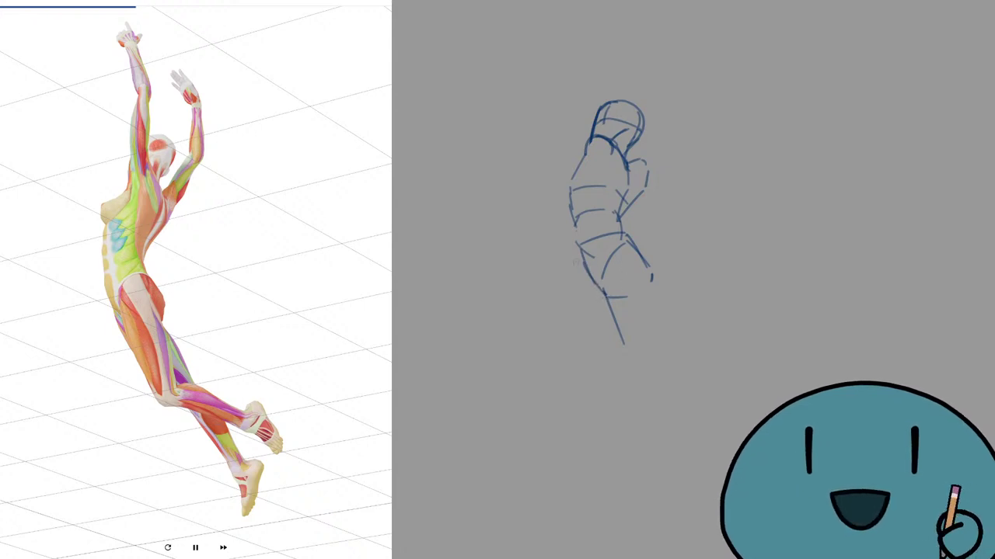
{"action": "left_click_drag", "start_coordinate": [575, 226], "coordinate": [593, 276]}
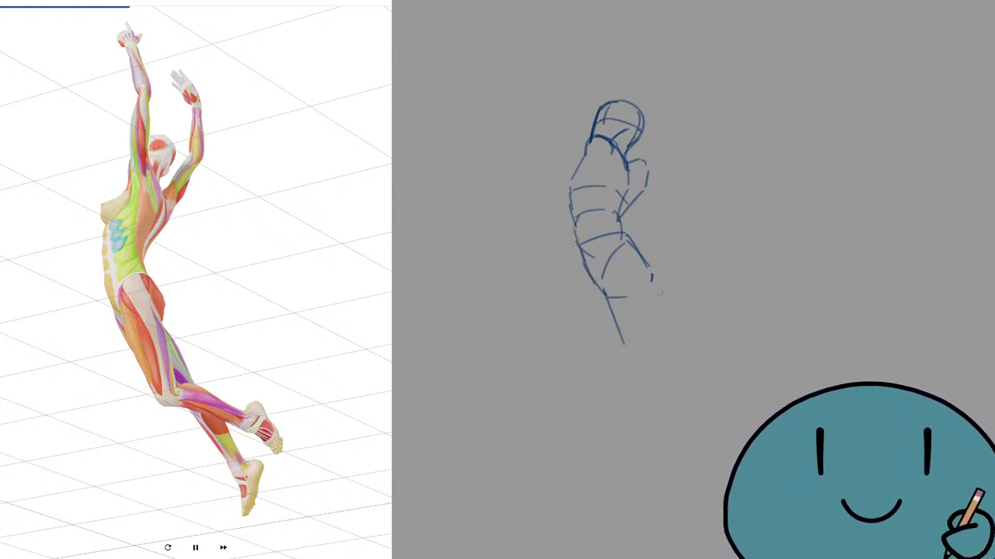
Step: Sketch the thigh's back contour down to the knee and a curved line across the top of the thigh
{"action": "key", "text": "ctrl+z"}
{"action": "mouse_move", "coordinate": [653, 290]}
{"action": "left_mouse_down"}
{"action": "mouse_move", "coordinate": [606, 291]}
{"action": "mouse_move", "coordinate": [619, 272]}
{"action": "mouse_move", "coordinate": [654, 311]}
{"action": "mouse_move", "coordinate": [652, 286]}
{"action": "mouse_move", "coordinate": [665, 348]}
{"action": "left_mouse_up"}
{"action": "key", "text": "e"}
{"action": "key", "text": "ctrl+z"}
{"action": "key", "text": "ctrl+z"}
{"action": "key", "text": "ctrl+z"}
{"action": "left_click_drag", "start_coordinate": [663, 352], "coordinate": [662, 359]}
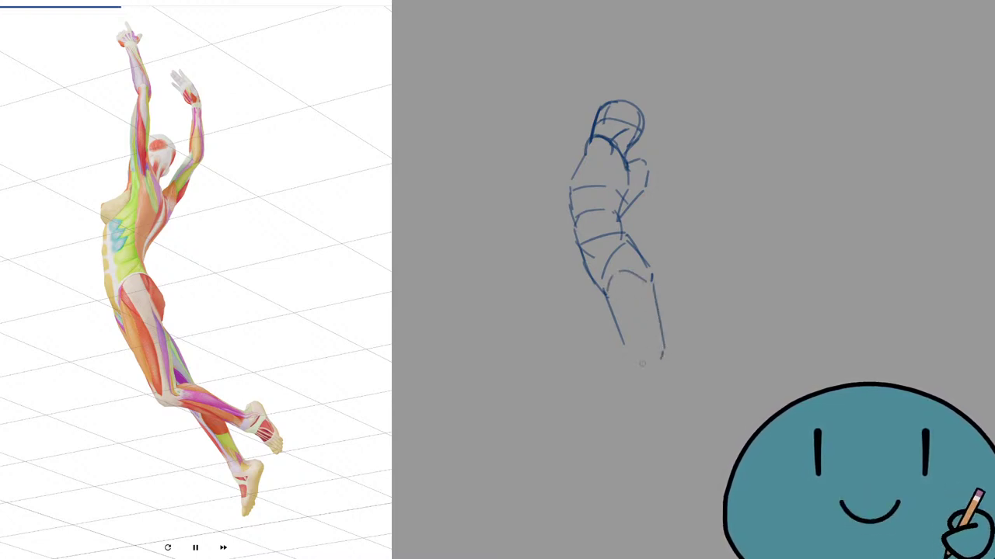
Step: Redraw the near thigh's contours down to a rounded knee and add the underside line of the backward-bent lower leg
{"action": "key", "text": "ctrl+z"}
{"action": "left_click_drag", "start_coordinate": [606, 303], "coordinate": [633, 360]}
{"action": "mouse_move", "coordinate": [638, 368]}
{"action": "left_mouse_down"}
{"action": "mouse_move", "coordinate": [660, 362]}
{"action": "mouse_move", "coordinate": [652, 372]}
{"action": "mouse_move", "coordinate": [658, 324]}
{"action": "mouse_move", "coordinate": [658, 334]}
{"action": "left_mouse_up"}
{"action": "key", "text": "ctrl+z"}
{"action": "key", "text": "e"}
{"action": "key", "text": "b"}
{"action": "key", "text": "ctrl+z"}
{"action": "mouse_move", "coordinate": [654, 294]}
{"action": "left_mouse_down"}
{"action": "mouse_move", "coordinate": [659, 369]}
{"action": "mouse_move", "coordinate": [761, 397]}
{"action": "left_mouse_up"}
Step: Move the whole figure sketch left, by about the width of two heads, using a transform
{"action": "key", "text": "ctrl+t"}
{"action": "mouse_move", "coordinate": [710, 310]}
{"action": "left_mouse_down"}
{"action": "mouse_move", "coordinate": [603, 304]}
{"action": "mouse_move", "coordinate": [613, 308]}
{"action": "left_mouse_up"}
{"action": "key", "text": "Return"}
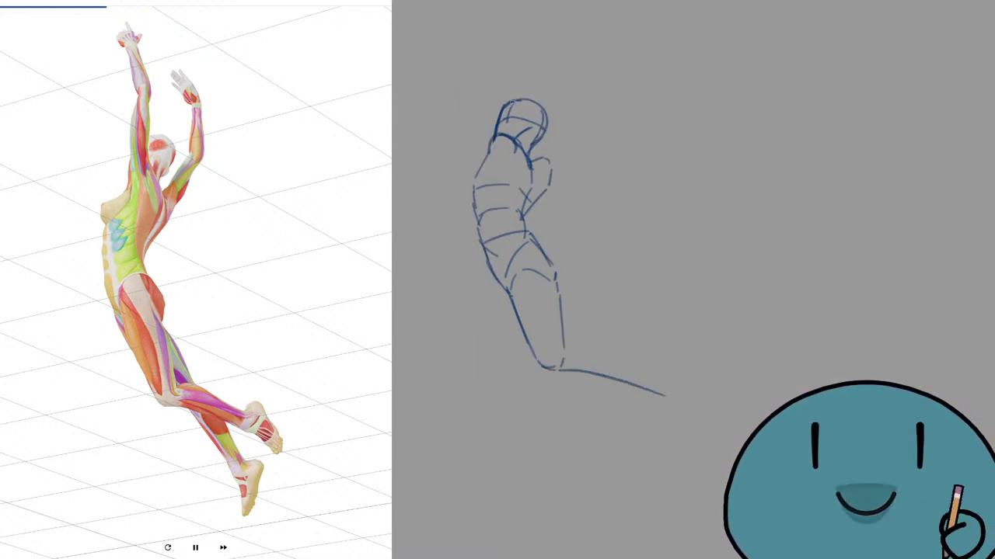
Step: Sketch the inner contour of the raised near upper arm across the head, with a short curve for the elbow
{"action": "left_click_drag", "start_coordinate": [491, 144], "coordinate": [499, 79]}
{"action": "key", "text": "ctrl+z"}
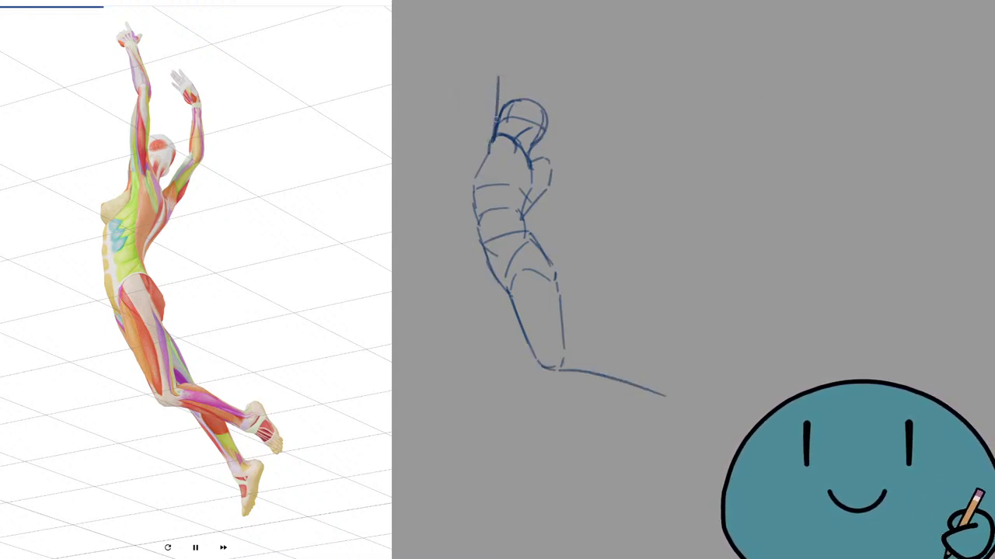
{"action": "key", "text": "ctrl+z"}
{"action": "mouse_move", "coordinate": [495, 137]}
{"action": "left_mouse_down"}
{"action": "mouse_move", "coordinate": [500, 73]}
{"action": "mouse_move", "coordinate": [514, 70]}
{"action": "mouse_move", "coordinate": [493, 104]}
{"action": "mouse_move", "coordinate": [496, 81]}
{"action": "mouse_move", "coordinate": [511, 61]}
{"action": "mouse_move", "coordinate": [514, 132]}
{"action": "left_mouse_up"}
{"action": "key", "text": "ctrl+z"}
{"action": "key", "text": "ctrl+z"}
{"action": "key", "text": "ctrl+z"}
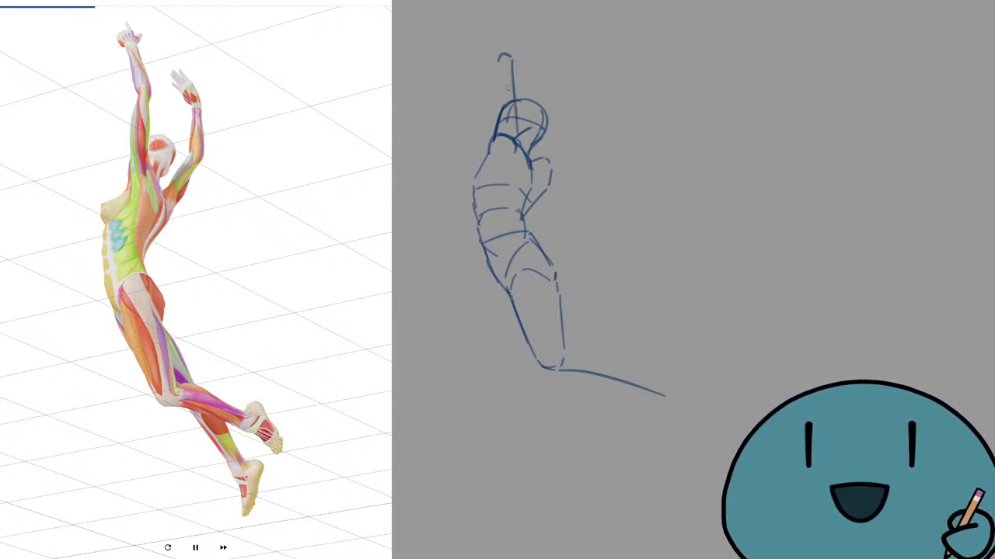
Step: Sketch the outer contour of the raised near upper arm from the elbow down to the shoulder
{"action": "key", "text": "ctrl+z"}
{"action": "key", "text": "ctrl+z"}
{"action": "mouse_move", "coordinate": [513, 45]}
{"action": "left_mouse_down"}
{"action": "mouse_move", "coordinate": [512, 134]}
{"action": "mouse_move", "coordinate": [516, 45]}
{"action": "mouse_move", "coordinate": [497, 69]}
{"action": "mouse_move", "coordinate": [501, 56]}
{"action": "mouse_move", "coordinate": [492, 130]}
{"action": "left_mouse_up"}
{"action": "key", "text": "ctrl+z"}
{"action": "key", "text": "ctrl+z"}
{"action": "left_click_drag", "start_coordinate": [500, 59], "coordinate": [492, 131]}
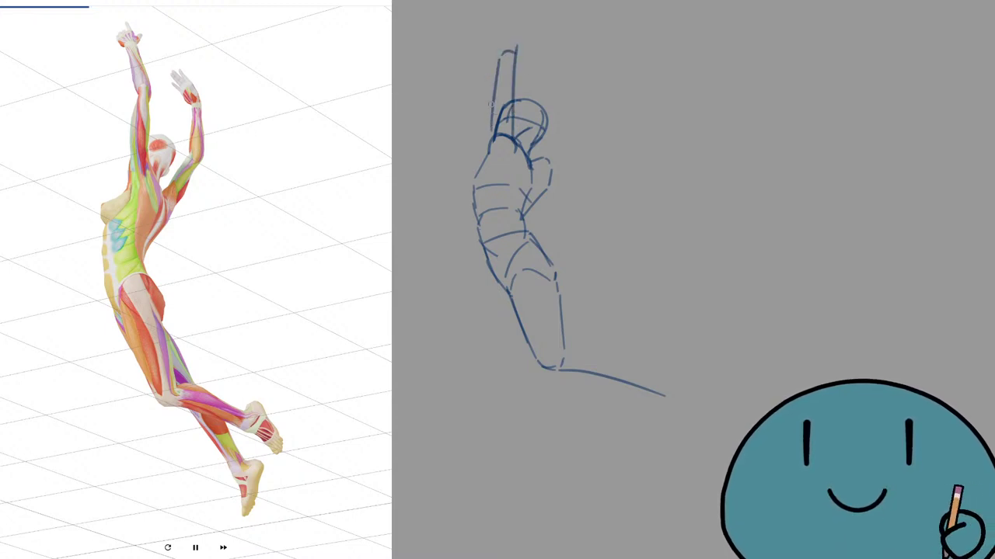
{"action": "key", "text": "ctrl+z"}
{"action": "mouse_move", "coordinate": [497, 58]}
{"action": "left_mouse_down"}
{"action": "mouse_move", "coordinate": [489, 131]}
{"action": "mouse_move", "coordinate": [498, 142]}
{"action": "mouse_move", "coordinate": [504, 107]}
{"action": "left_mouse_up"}
Step: Erase the head lines covered by the raised upper arm and close the elbow with a rounded curve
{"action": "key", "text": "e"}
{"action": "key", "text": "b"}
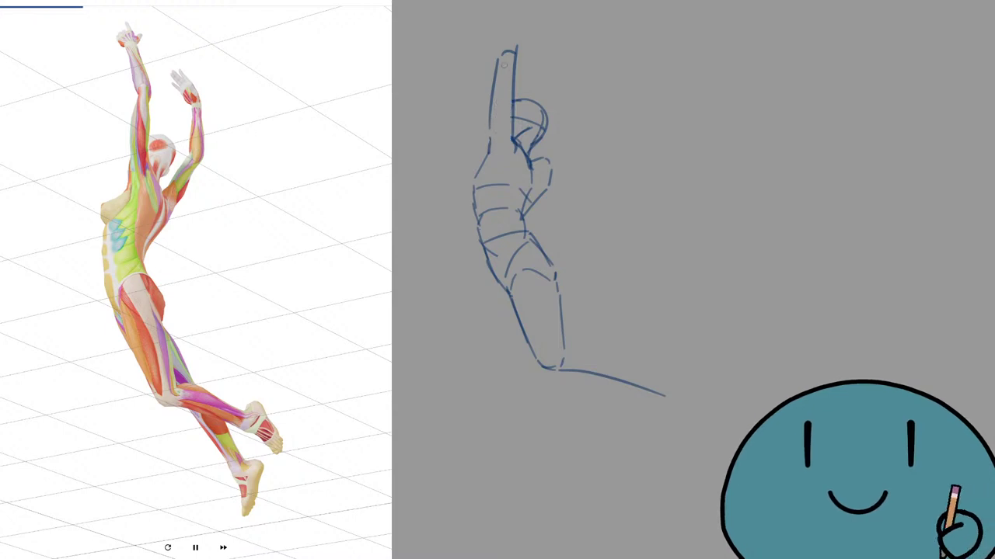
{"action": "left_click_drag", "start_coordinate": [503, 50], "coordinate": [522, 52]}
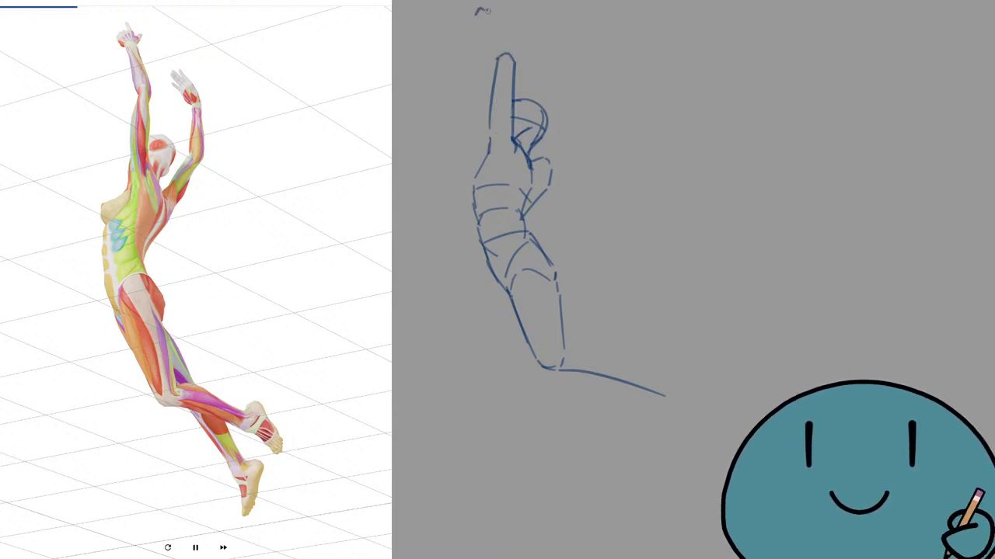
{"action": "mouse_move", "coordinate": [482, 10]}
{"action": "left_mouse_down"}
{"action": "mouse_move", "coordinate": [514, 52]}
{"action": "mouse_move", "coordinate": [496, 58]}
{"action": "left_mouse_up"}
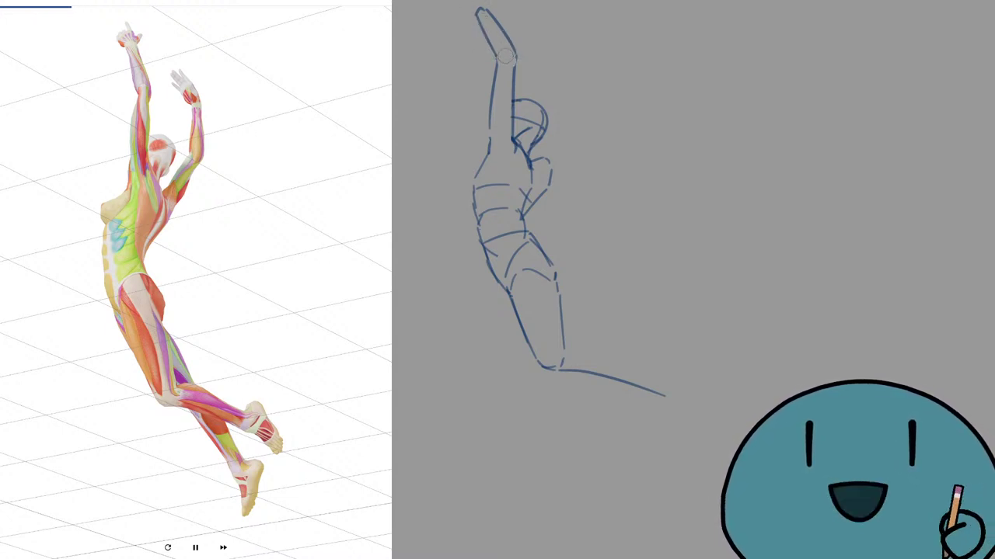
{"action": "key", "text": "ctrl+z"}
{"action": "key", "text": "ctrl+z"}
{"action": "key", "text": "ctrl+z"}
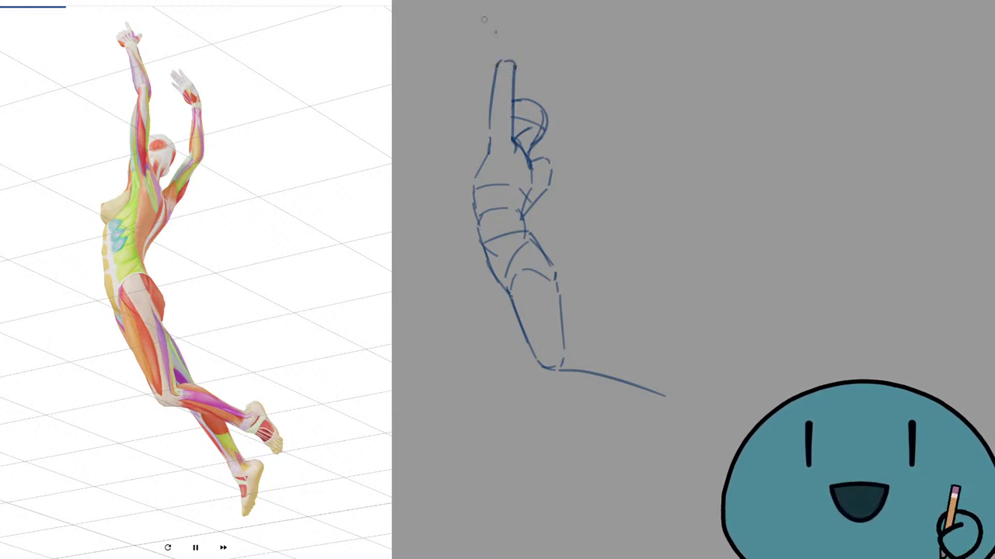
Step: Sketch the near forearm angled up from the elbow and block in the hand with its pointing finger
{"action": "left_click_drag", "start_coordinate": [479, 22], "coordinate": [489, 17]}
{"action": "mouse_move", "coordinate": [500, 35]}
{"action": "left_mouse_down"}
{"action": "mouse_move", "coordinate": [515, 61]}
{"action": "mouse_move", "coordinate": [497, 62]}
{"action": "left_mouse_up"}
{"action": "mouse_move", "coordinate": [483, 22]}
{"action": "left_mouse_down"}
{"action": "mouse_move", "coordinate": [472, 8]}
{"action": "mouse_move", "coordinate": [492, 17]}
{"action": "mouse_move", "coordinate": [489, 8]}
{"action": "mouse_move", "coordinate": [494, 18]}
{"action": "mouse_move", "coordinate": [471, 11]}
{"action": "left_mouse_up"}
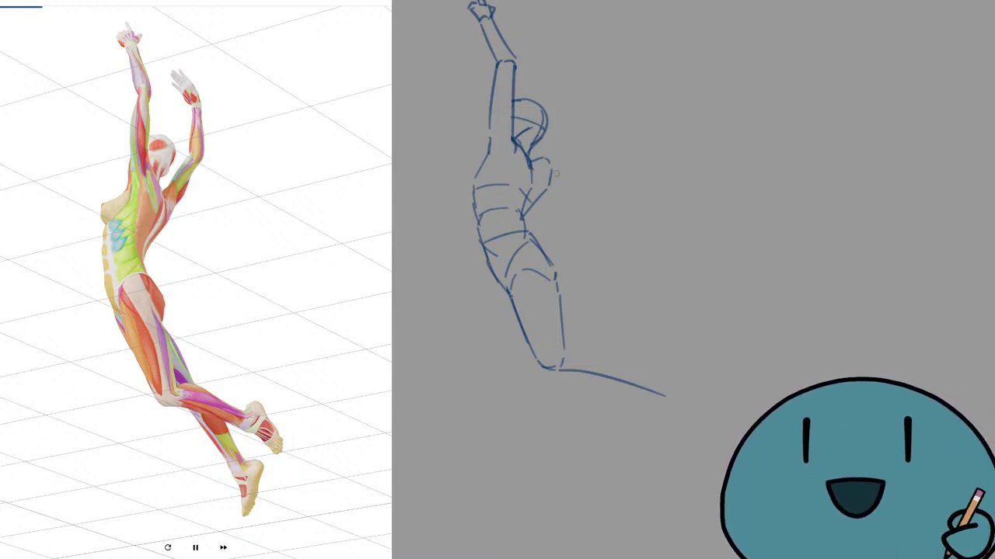
Step: Sketch the far upper arm rising diagonally from the shoulder behind the head to a rounded elbow
{"action": "left_click_drag", "start_coordinate": [549, 187], "coordinate": [574, 132]}
{"action": "key", "text": "ctrl+z"}
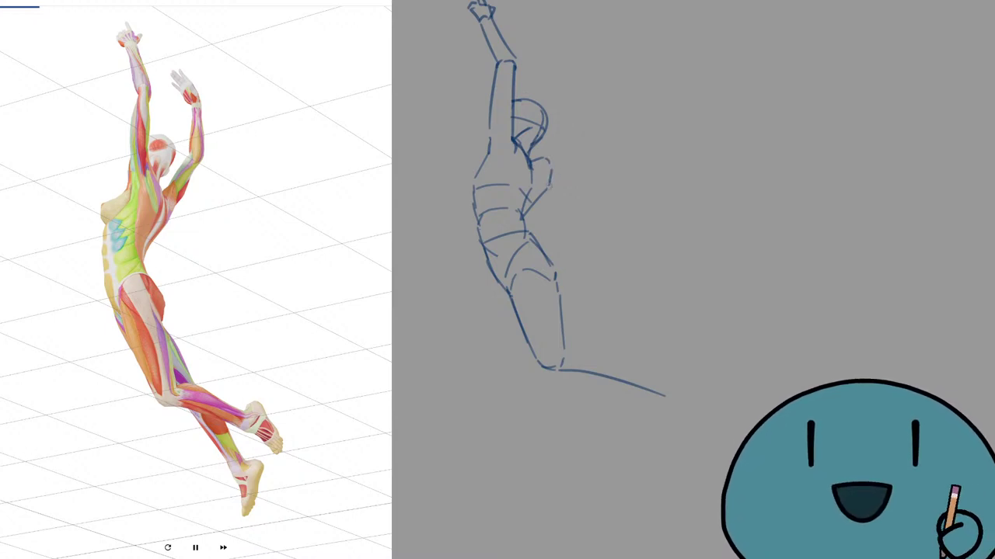
{"action": "key", "text": "ctrl+z"}
{"action": "left_click_drag", "start_coordinate": [551, 186], "coordinate": [584, 122]}
{"action": "key", "text": "ctrl+z"}
{"action": "key", "text": "ctrl+z"}
{"action": "mouse_move", "coordinate": [550, 187]}
{"action": "left_mouse_down"}
{"action": "mouse_move", "coordinate": [577, 124]}
{"action": "mouse_move", "coordinate": [563, 117]}
{"action": "mouse_move", "coordinate": [535, 160]}
{"action": "left_mouse_up"}
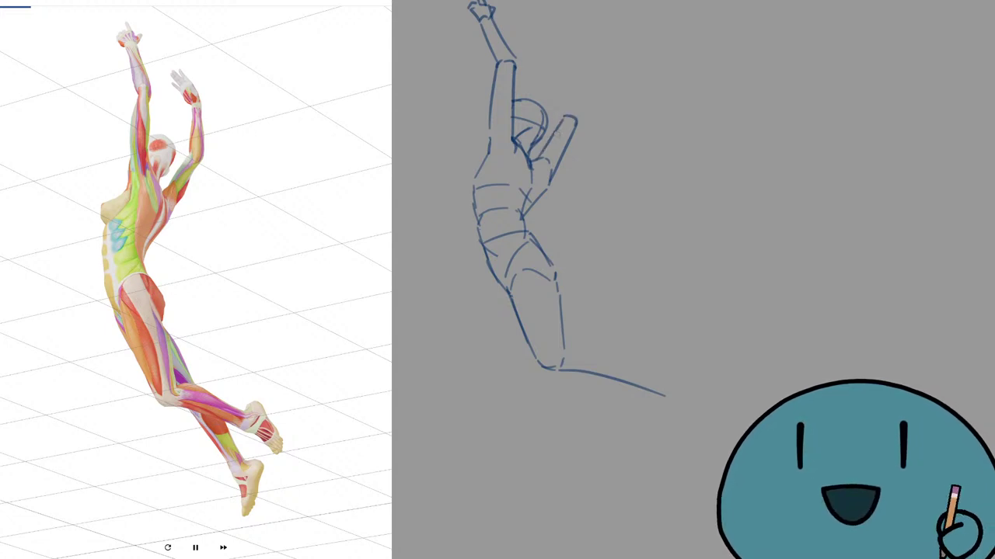
{"action": "left_click_drag", "start_coordinate": [559, 125], "coordinate": [539, 162]}
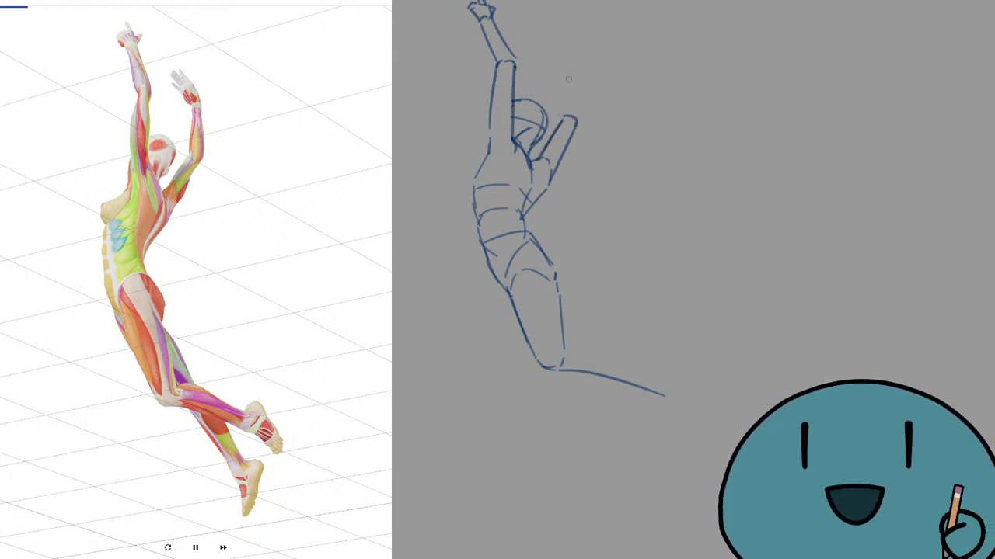
Step: Sketch the far forearm upright from the elbow and block in a simple hand shape above the wrist
{"action": "mouse_move", "coordinate": [561, 59]}
{"action": "left_mouse_down"}
{"action": "mouse_move", "coordinate": [574, 60]}
{"action": "mouse_move", "coordinate": [577, 113]}
{"action": "mouse_move", "coordinate": [575, 62]}
{"action": "mouse_move", "coordinate": [576, 116]}
{"action": "mouse_move", "coordinate": [561, 115]}
{"action": "left_mouse_up"}
{"action": "key", "text": "ctrl+z"}
{"action": "key", "text": "ctrl+z"}
{"action": "key", "text": "ctrl+z"}
{"action": "mouse_move", "coordinate": [563, 62]}
{"action": "left_mouse_down"}
{"action": "mouse_move", "coordinate": [552, 48]}
{"action": "mouse_move", "coordinate": [564, 43]}
{"action": "mouse_move", "coordinate": [571, 59]}
{"action": "left_mouse_up"}
{"action": "left_click_drag", "start_coordinate": [573, 56], "coordinate": [575, 70]}
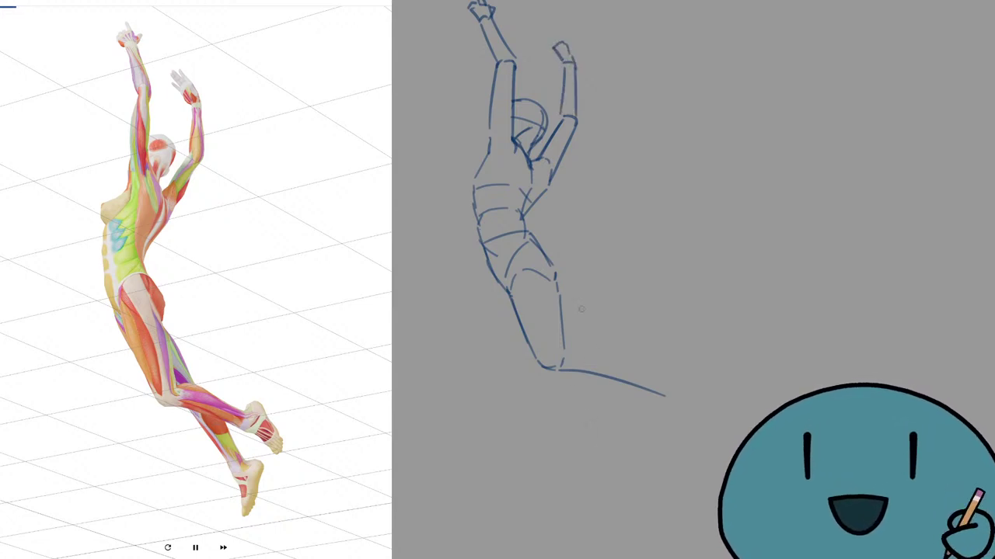
Step: Sketch the back of the far thigh, the upper contour of the bent lower leg, and its wedge-shaped foot
{"action": "mouse_move", "coordinate": [560, 297]}
{"action": "left_mouse_down"}
{"action": "mouse_move", "coordinate": [579, 351]}
{"action": "mouse_move", "coordinate": [645, 371]}
{"action": "left_mouse_up"}
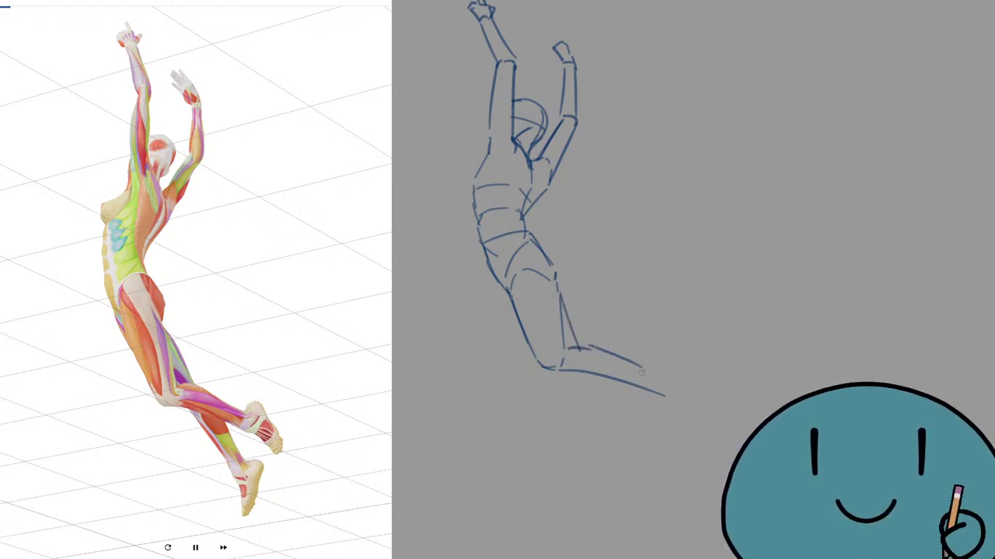
{"action": "key", "text": "ctrl+z"}
{"action": "mouse_move", "coordinate": [589, 348]}
{"action": "left_mouse_down"}
{"action": "mouse_move", "coordinate": [642, 367]}
{"action": "mouse_move", "coordinate": [650, 391]}
{"action": "mouse_move", "coordinate": [673, 381]}
{"action": "mouse_move", "coordinate": [653, 393]}
{"action": "mouse_move", "coordinate": [680, 421]}
{"action": "left_mouse_up"}
{"action": "key", "text": "ctrl+z"}
{"action": "key", "text": "ctrl+z"}
{"action": "left_click_drag", "start_coordinate": [673, 388], "coordinate": [686, 426]}
Step: Sketch the far lower leg hanging below the near knee and block in its pointed foot
{"action": "left_click_drag", "start_coordinate": [563, 374], "coordinate": [607, 427]}
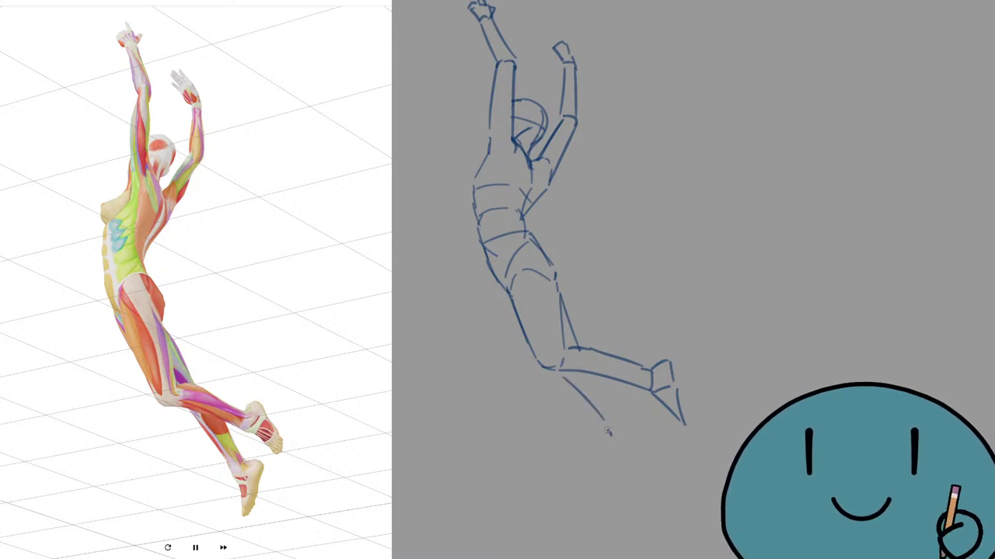
{"action": "key", "text": "ctrl+z"}
{"action": "key", "text": "ctrl+z"}
{"action": "left_click_drag", "start_coordinate": [564, 377], "coordinate": [617, 435]}
{"action": "key", "text": "ctrl+z"}
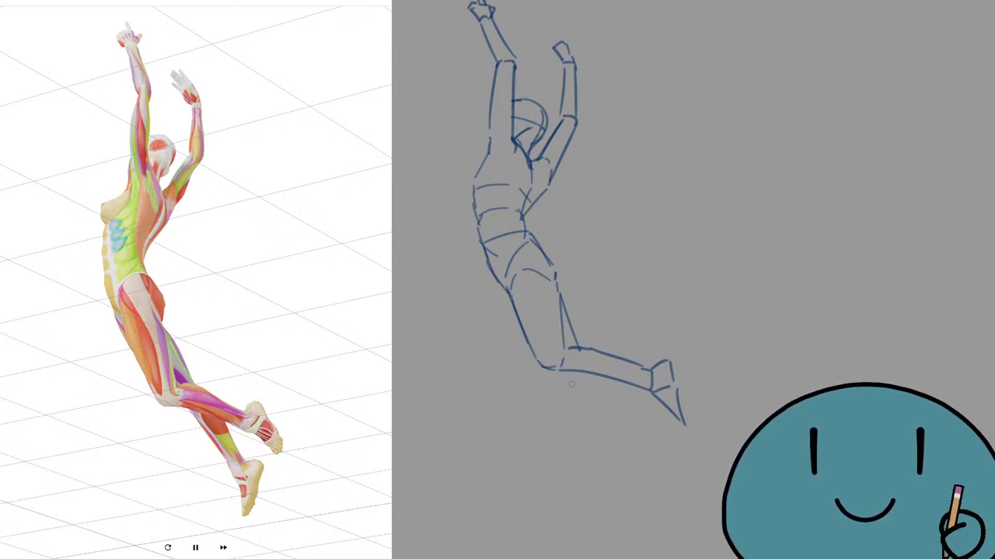
{"action": "mouse_move", "coordinate": [571, 378]}
{"action": "left_mouse_down"}
{"action": "mouse_move", "coordinate": [619, 432]}
{"action": "mouse_move", "coordinate": [618, 413]}
{"action": "left_mouse_up"}
{"action": "key", "text": "ctrl+z"}
{"action": "key", "text": "ctrl+z"}
{"action": "mouse_move", "coordinate": [599, 377]}
{"action": "left_mouse_down"}
{"action": "mouse_move", "coordinate": [620, 427]}
{"action": "mouse_move", "coordinate": [638, 424]}
{"action": "mouse_move", "coordinate": [628, 449]}
{"action": "mouse_move", "coordinate": [640, 448]}
{"action": "mouse_move", "coordinate": [620, 473]}
{"action": "left_mouse_up"}
Step: Move the whole figure sketch slightly down so the raised hand clears the canvas edge
{"action": "key", "text": "ctrl+t"}
{"action": "left_click_drag", "start_coordinate": [660, 326], "coordinate": [662, 363]}
{"action": "left_click", "coordinate": [544, 530]}
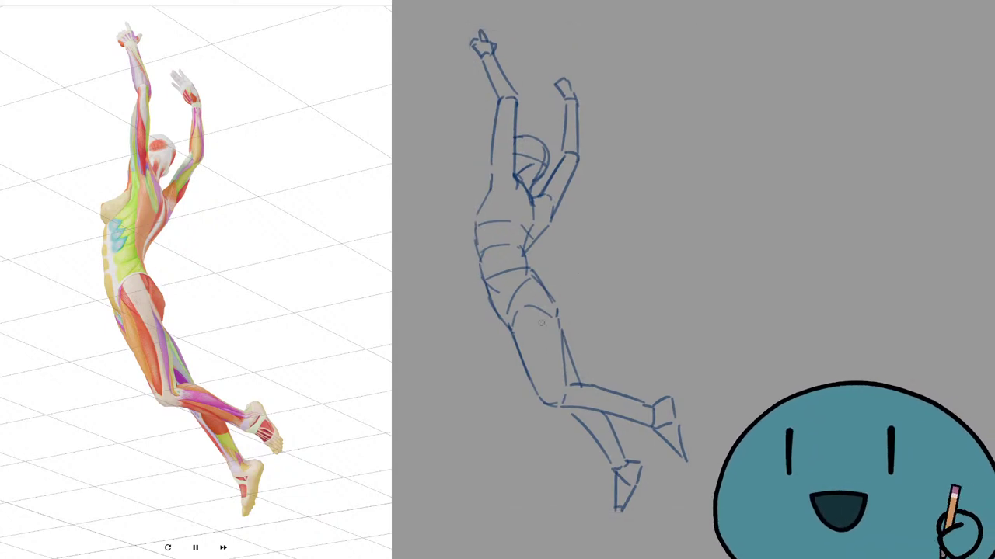
Step: Add curved cross-contour lines around the near thigh and just behind the knee
{"action": "mouse_move", "coordinate": [519, 353]}
{"action": "left_mouse_down"}
{"action": "mouse_move", "coordinate": [546, 333]}
{"action": "mouse_move", "coordinate": [561, 340]}
{"action": "left_mouse_up"}
{"action": "key", "text": "ctrl+z"}
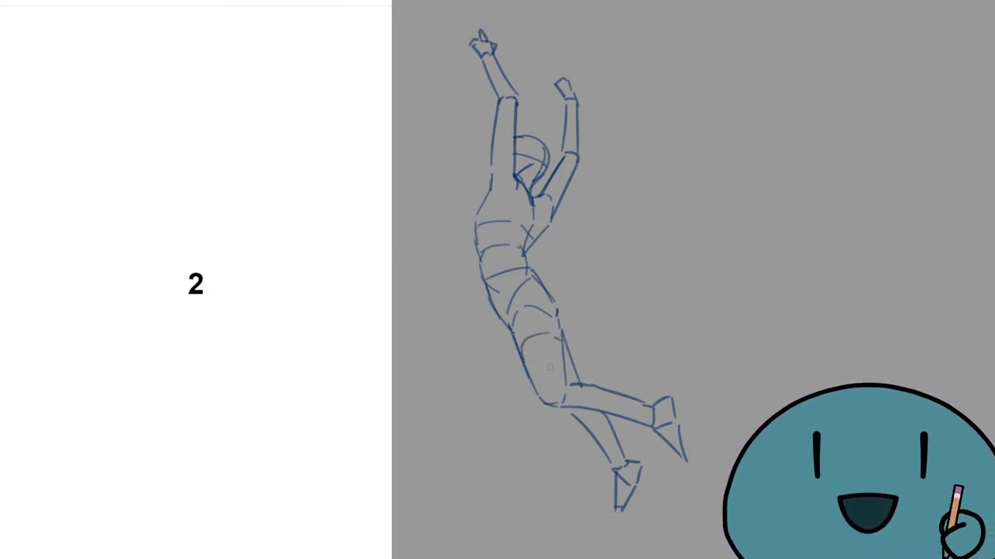
{"action": "left_click_drag", "start_coordinate": [530, 382], "coordinate": [558, 373]}
{"action": "left_click_drag", "start_coordinate": [593, 386], "coordinate": [595, 399]}
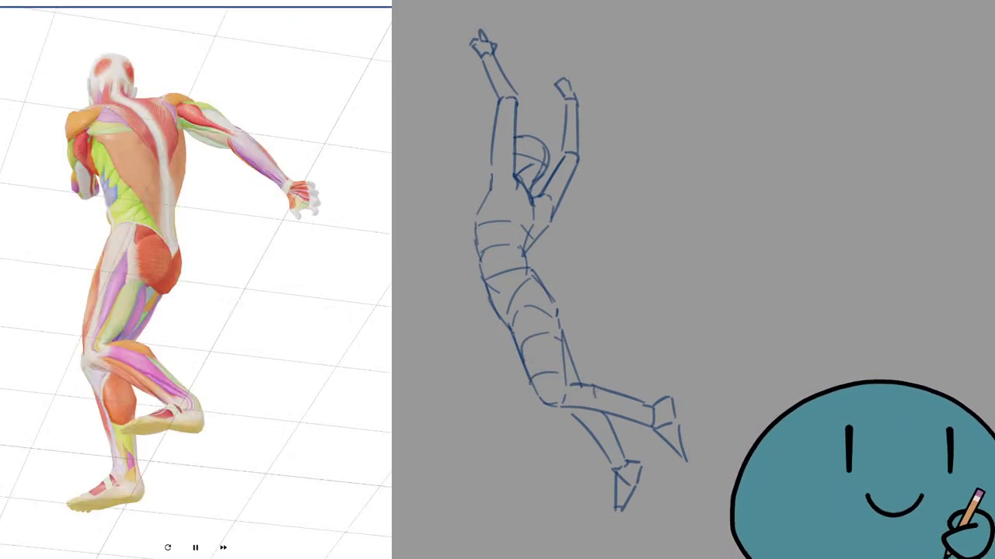
Step: Clear the completed figure from the canvas to start the new back-view pose, discarding the stray demonstration stroke
{"action": "key", "text": "Delete"}
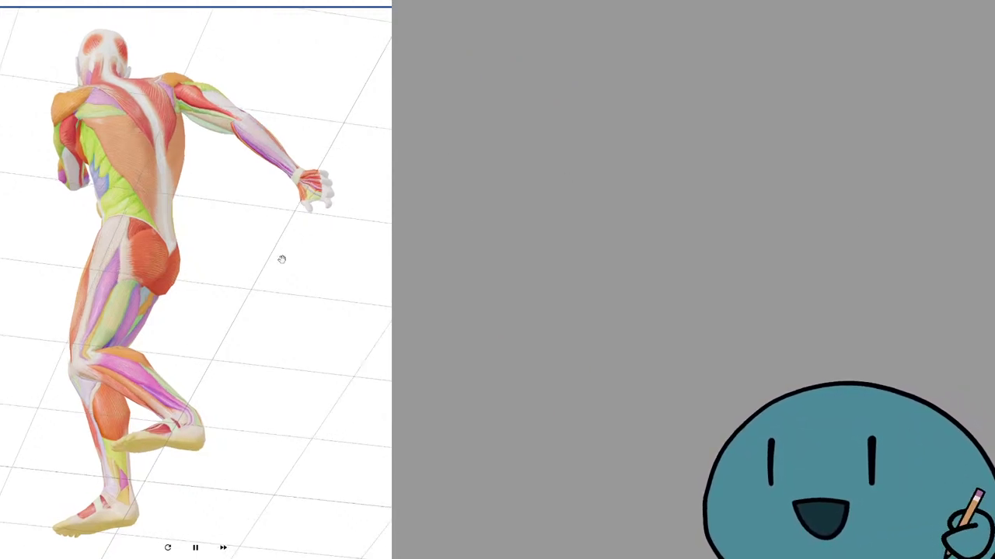
{"action": "left_click_drag", "start_coordinate": [690, 349], "coordinate": [790, 327]}
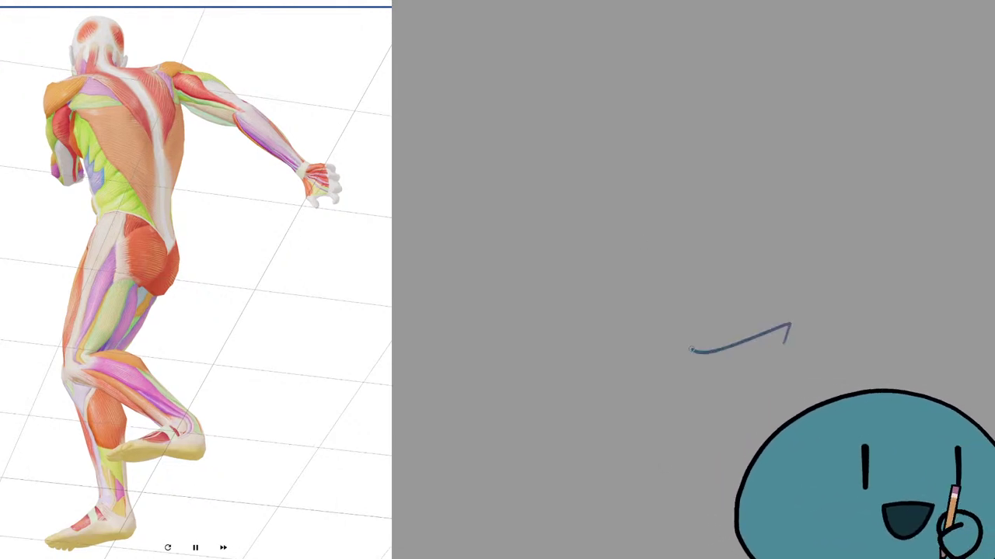
{"action": "key", "text": "ctrl+z"}
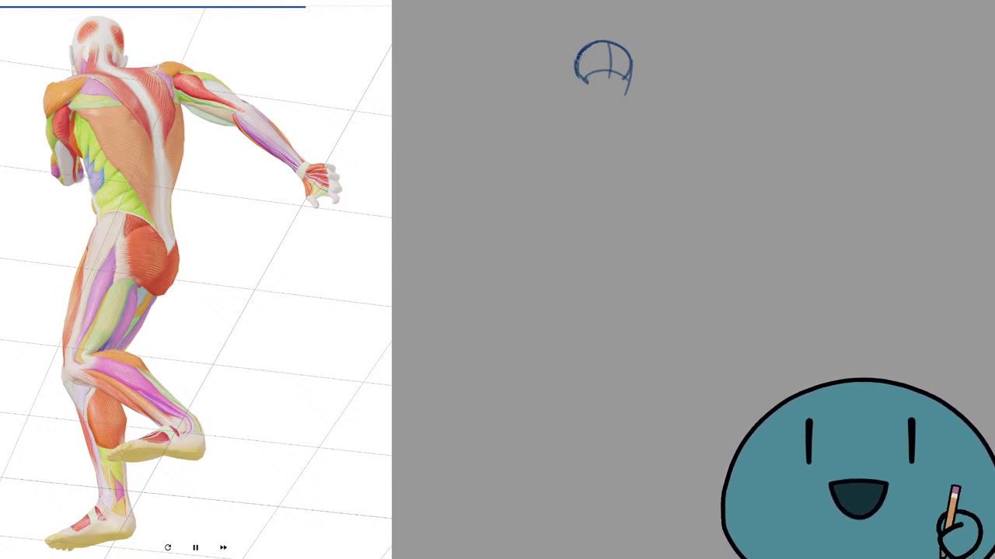
Step: Sketch the side of the face and neck below the head, plus the shoulder line toward the outstretched arm
{"action": "mouse_move", "coordinate": [577, 56]}
{"action": "left_mouse_down"}
{"action": "mouse_move", "coordinate": [572, 105]}
{"action": "mouse_move", "coordinate": [584, 109]}
{"action": "left_mouse_up"}
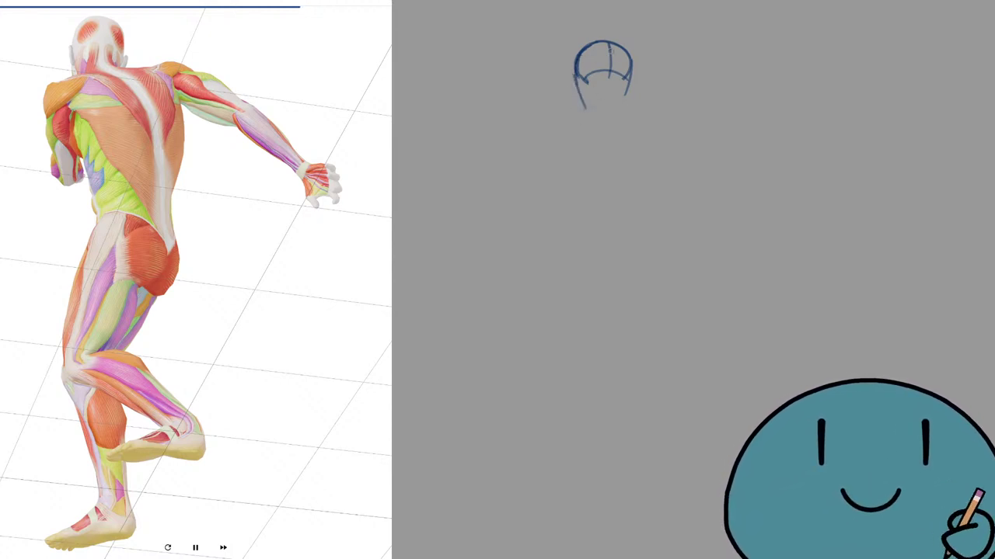
{"action": "mouse_move", "coordinate": [607, 43]}
{"action": "left_mouse_down"}
{"action": "mouse_move", "coordinate": [619, 99]}
{"action": "mouse_move", "coordinate": [667, 89]}
{"action": "left_mouse_up"}
{"action": "key", "text": "ctrl+z"}
{"action": "key", "text": "ctrl+z"}
{"action": "key", "text": "ctrl+z"}
{"action": "key", "text": "ctrl+z"}
{"action": "key", "text": "ctrl+z"}
{"action": "left_click_drag", "start_coordinate": [670, 87], "coordinate": [682, 106]}
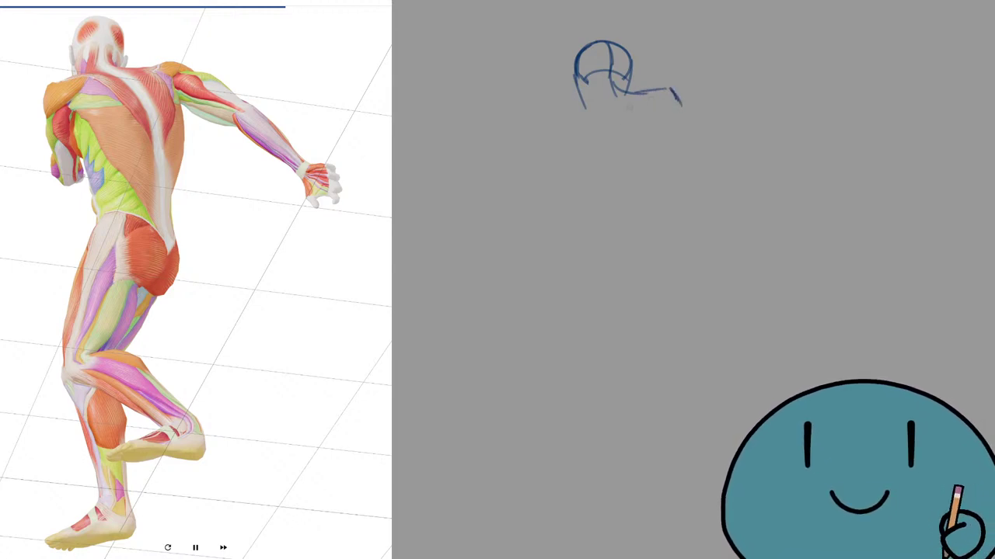
Step: Sketch the sloping line from the neck to the bent arm's shoulder and rough in that shoulder's curve
{"action": "left_click_drag", "start_coordinate": [620, 99], "coordinate": [576, 115]}
{"action": "key", "text": "ctrl+z"}
{"action": "left_click_drag", "start_coordinate": [631, 96], "coordinate": [552, 116]}
{"action": "key", "text": "ctrl+z"}
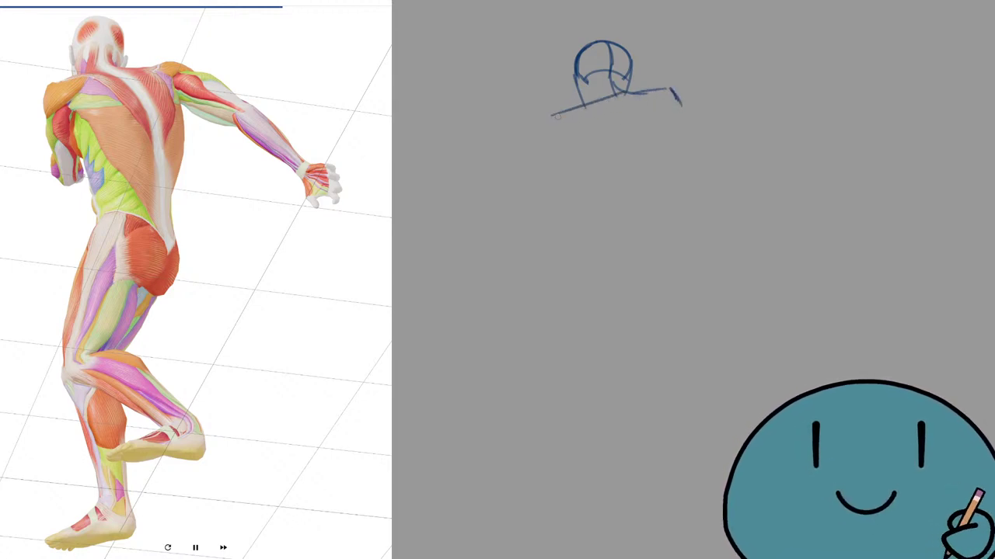
{"action": "key", "text": "ctrl+z"}
{"action": "left_click_drag", "start_coordinate": [635, 94], "coordinate": [570, 114]}
{"action": "key", "text": "ctrl+z"}
{"action": "left_click_drag", "start_coordinate": [634, 92], "coordinate": [551, 113]}
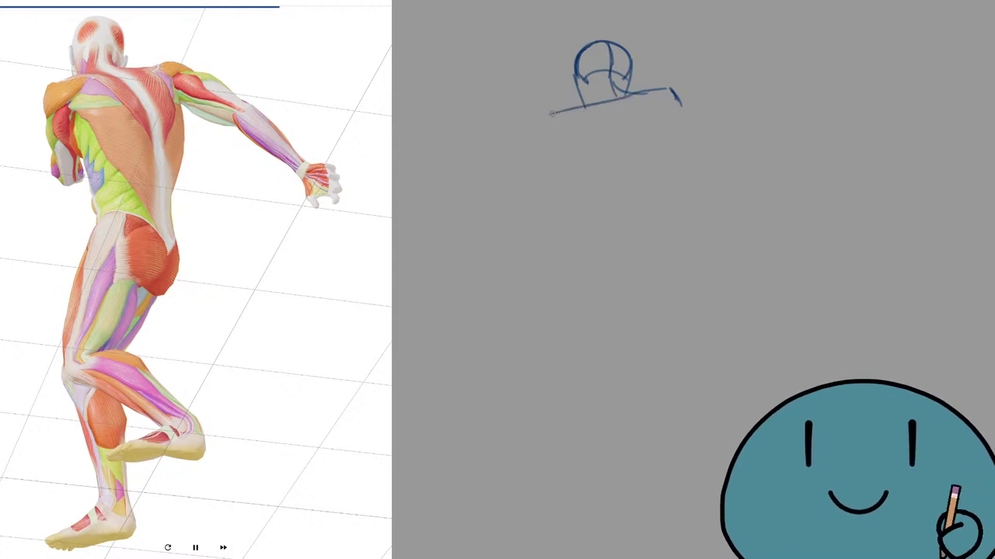
{"action": "key", "text": "ctrl+z"}
{"action": "mouse_move", "coordinate": [641, 92]}
{"action": "left_mouse_down"}
{"action": "mouse_move", "coordinate": [568, 107]}
{"action": "mouse_move", "coordinate": [562, 124]}
{"action": "mouse_move", "coordinate": [589, 130]}
{"action": "left_mouse_up"}
{"action": "key", "text": "ctrl+z"}
Step: Sketch the spine as a curve running from the base of the neck down the back
{"action": "mouse_move", "coordinate": [645, 88]}
{"action": "left_mouse_down"}
{"action": "mouse_move", "coordinate": [610, 104]}
{"action": "mouse_move", "coordinate": [657, 137]}
{"action": "left_mouse_up"}
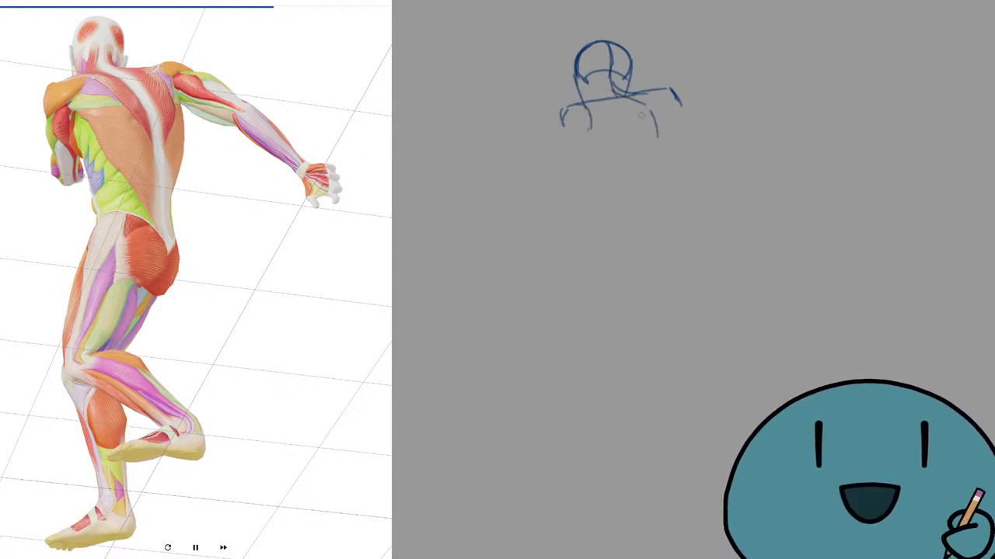
{"action": "key", "text": "ctrl+z"}
{"action": "key", "text": "ctrl+z"}
{"action": "mouse_move", "coordinate": [613, 95]}
{"action": "left_mouse_down"}
{"action": "mouse_move", "coordinate": [648, 114]}
{"action": "mouse_move", "coordinate": [651, 139]}
{"action": "left_mouse_up"}
{"action": "key", "text": "ctrl+z"}
{"action": "mouse_move", "coordinate": [623, 92]}
{"action": "left_mouse_down"}
{"action": "mouse_move", "coordinate": [655, 127]}
{"action": "mouse_move", "coordinate": [659, 180]}
{"action": "left_mouse_up"}
{"action": "key", "text": "ctrl+z"}
{"action": "left_click_drag", "start_coordinate": [656, 129], "coordinate": [659, 182]}
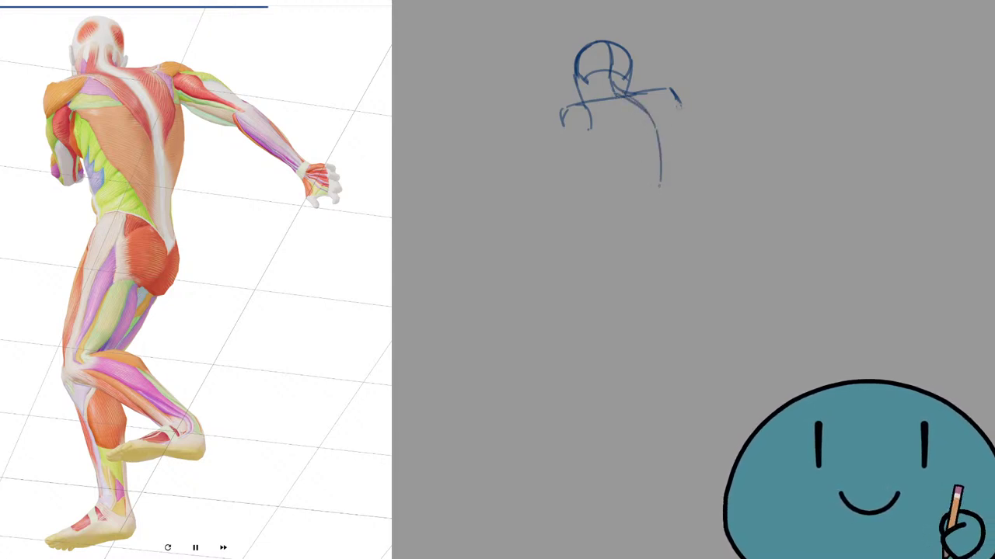
Step: Sketch the outer side of the ribcage below the outstretched arm's shoulder, curving down toward the waist
{"action": "left_click_drag", "start_coordinate": [678, 102], "coordinate": [685, 128]}
{"action": "left_click_drag", "start_coordinate": [677, 174], "coordinate": [674, 186]}
{"action": "key", "text": "ctrl+z"}
{"action": "key", "text": "ctrl+z"}
{"action": "left_click_drag", "start_coordinate": [677, 104], "coordinate": [684, 143]}
{"action": "left_click_drag", "start_coordinate": [676, 163], "coordinate": [671, 179]}
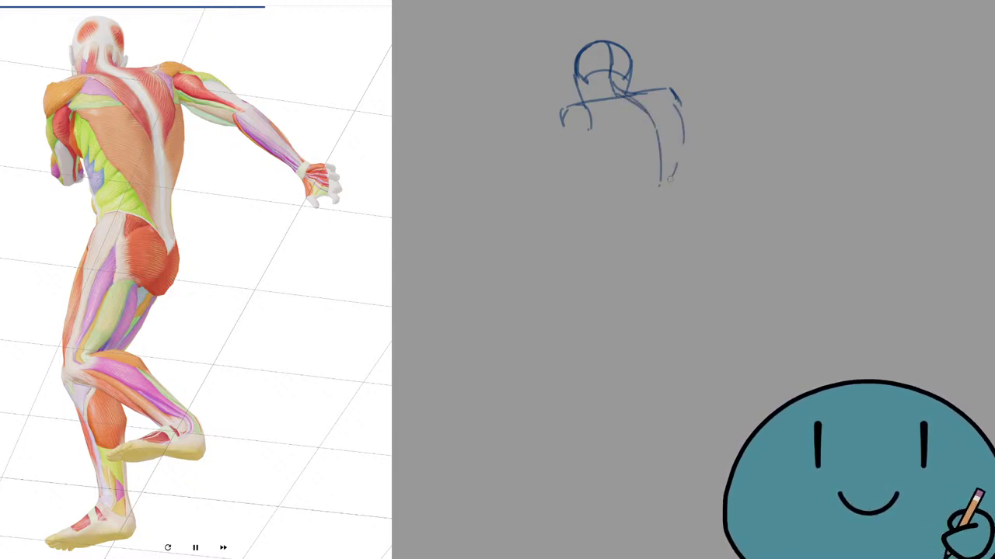
{"action": "key", "text": "ctrl+z"}
{"action": "left_click_drag", "start_coordinate": [684, 124], "coordinate": [671, 183]}
{"action": "key", "text": "ctrl+z"}
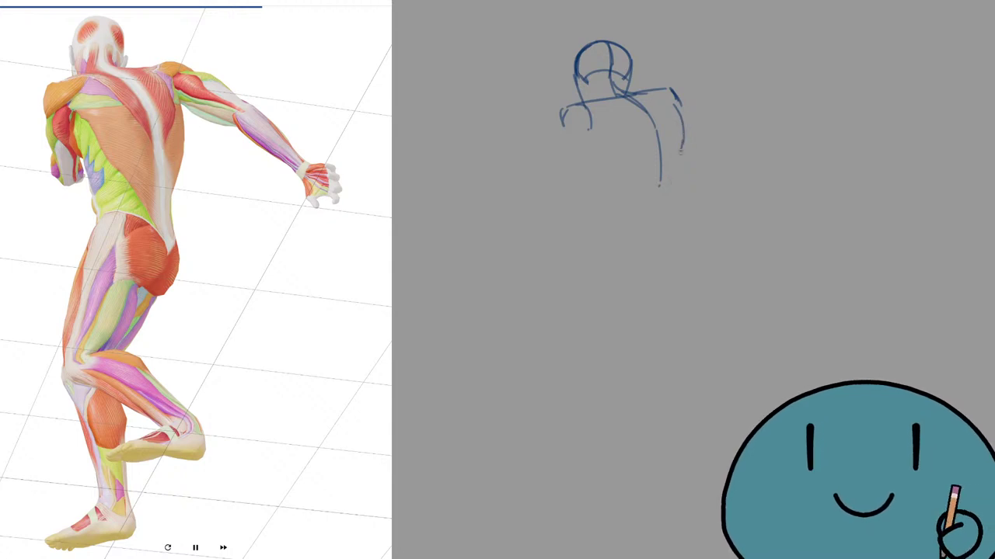
Step: Finish the ribcage side down to the waist and sketch the lower edge across the back
{"action": "mouse_move", "coordinate": [684, 141]}
{"action": "left_mouse_down"}
{"action": "mouse_move", "coordinate": [674, 182]}
{"action": "mouse_move", "coordinate": [633, 196]}
{"action": "mouse_move", "coordinate": [644, 193]}
{"action": "mouse_move", "coordinate": [633, 183]}
{"action": "left_mouse_up"}
{"action": "key", "text": "ctrl+z"}
{"action": "key", "text": "ctrl+z"}
{"action": "key", "text": "ctrl+z"}
{"action": "left_click_drag", "start_coordinate": [623, 185], "coordinate": [600, 193]}
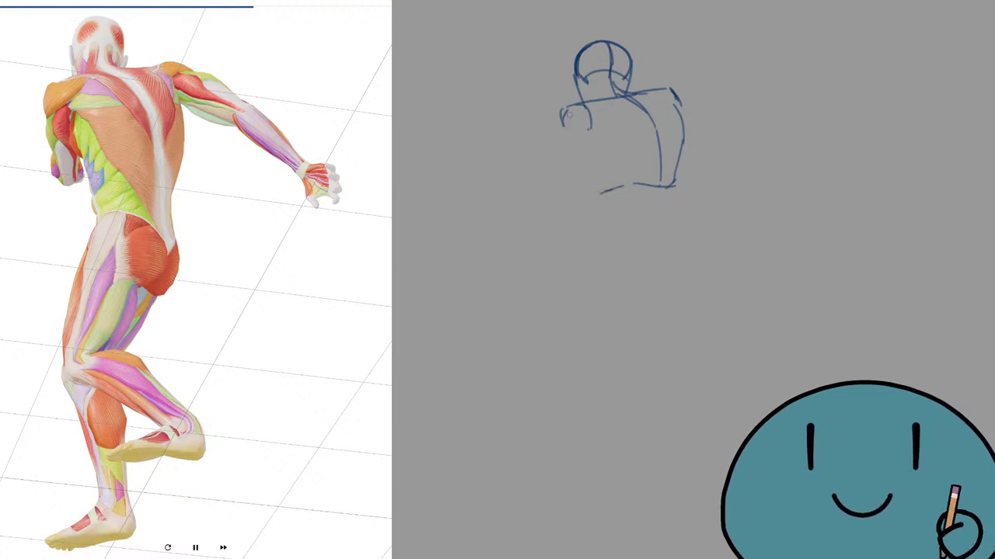
Step: Sketch the opposite side of the ribcage from the bent arm's shoulder down to the lower edge
{"action": "key", "text": "ctrl+z"}
{"action": "mouse_move", "coordinate": [577, 131]}
{"action": "left_mouse_down"}
{"action": "mouse_move", "coordinate": [570, 152]}
{"action": "mouse_move", "coordinate": [582, 150]}
{"action": "mouse_move", "coordinate": [595, 191]}
{"action": "left_mouse_up"}
{"action": "key", "text": "ctrl+z"}
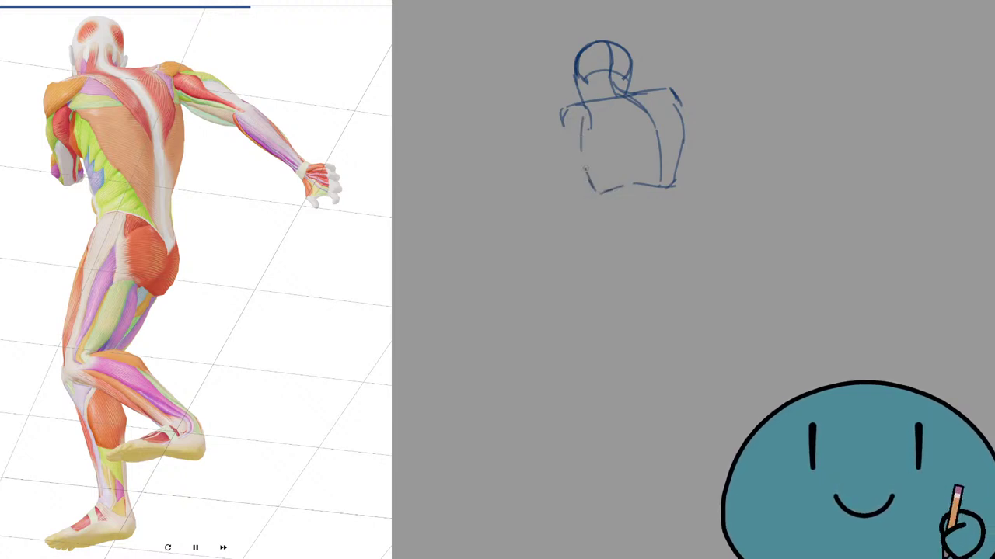
Step: Sketch the bent arm's shoulder as a rounded form, then erase and tidy the overlapping ribcage side line
{"action": "mouse_move", "coordinate": [562, 128]}
{"action": "left_mouse_down"}
{"action": "mouse_move", "coordinate": [582, 103]}
{"action": "mouse_move", "coordinate": [554, 120]}
{"action": "mouse_move", "coordinate": [582, 137]}
{"action": "left_mouse_up"}
{"action": "key", "text": "ctrl+z"}
{"action": "left_click_drag", "start_coordinate": [597, 114], "coordinate": [565, 144]}
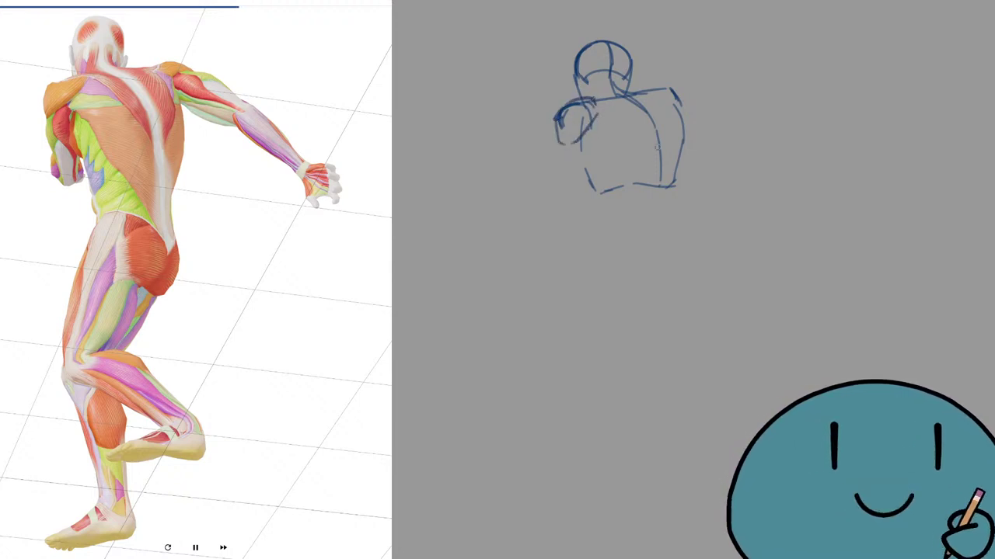
{"action": "key", "text": "e"}
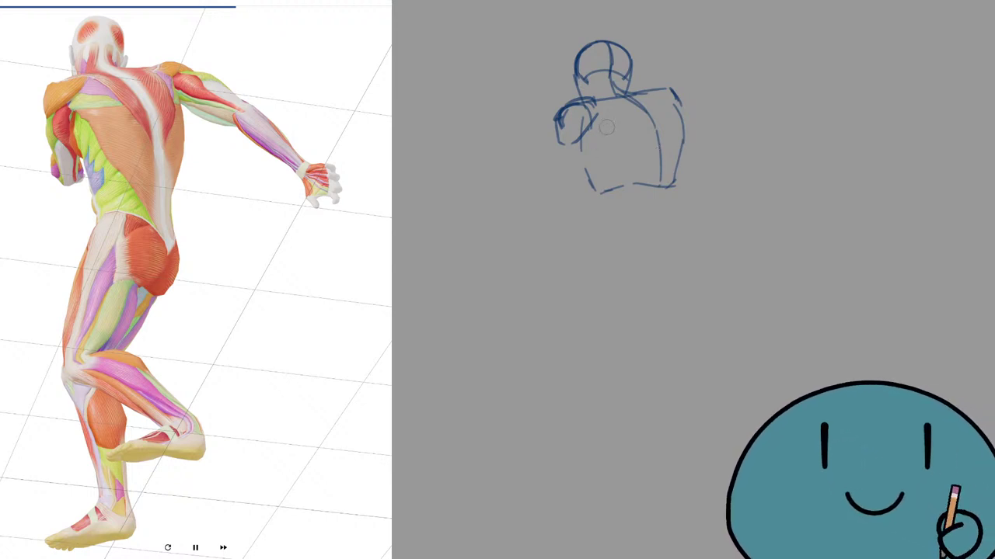
{"action": "mouse_move", "coordinate": [583, 145]}
{"action": "left_mouse_down"}
{"action": "mouse_move", "coordinate": [586, 161]}
{"action": "mouse_move", "coordinate": [582, 131]}
{"action": "mouse_move", "coordinate": [602, 191]}
{"action": "left_mouse_up"}
Step: Sketch the spine line below the ribcage and mark the pelvis's upper edge and near hip corner
{"action": "left_click_drag", "start_coordinate": [662, 187], "coordinate": [666, 235]}
{"action": "key", "text": "ctrl+z"}
{"action": "key", "text": "ctrl+z"}
{"action": "key", "text": "ctrl+z"}
{"action": "mouse_move", "coordinate": [661, 194]}
{"action": "left_mouse_down"}
{"action": "mouse_move", "coordinate": [667, 234]}
{"action": "mouse_move", "coordinate": [604, 218]}
{"action": "mouse_move", "coordinate": [615, 209]}
{"action": "left_mouse_up"}
{"action": "key", "text": "ctrl+z"}
{"action": "left_click_drag", "start_coordinate": [625, 210], "coordinate": [673, 226]}
{"action": "key", "text": "ctrl+z"}
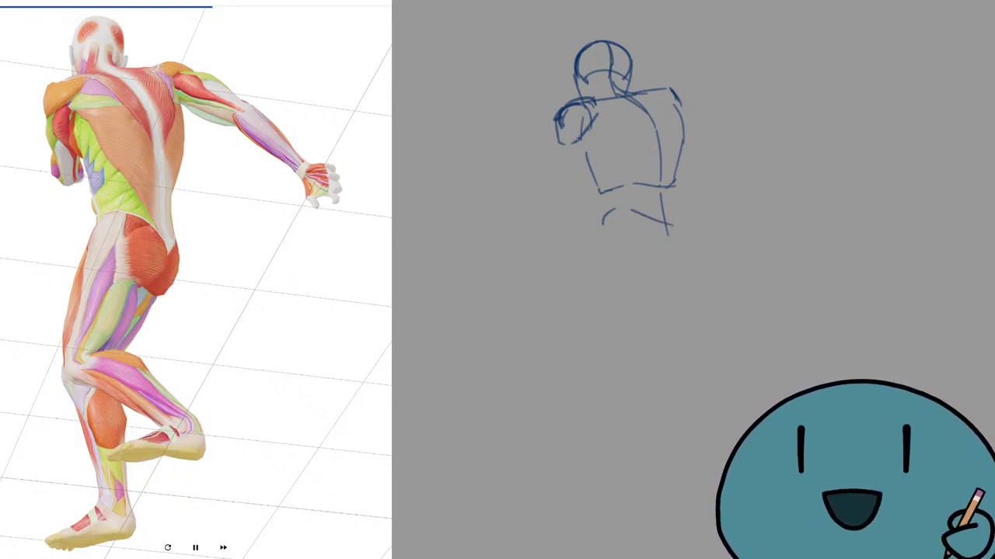
Step: Sketch the bent arm's outer edge from the shoulder down and close the form at the elbow
{"action": "mouse_move", "coordinate": [558, 124]}
{"action": "left_mouse_down"}
{"action": "mouse_move", "coordinate": [561, 184]}
{"action": "mouse_move", "coordinate": [557, 153]}
{"action": "left_mouse_up"}
{"action": "key", "text": "ctrl+z"}
{"action": "key", "text": "ctrl+z"}
{"action": "key", "text": "ctrl+z"}
{"action": "left_click_drag", "start_coordinate": [557, 119], "coordinate": [561, 189]}
{"action": "key", "text": "ctrl+z"}
{"action": "mouse_move", "coordinate": [563, 189]}
{"action": "left_mouse_down"}
{"action": "mouse_move", "coordinate": [586, 164]}
{"action": "mouse_move", "coordinate": [573, 192]}
{"action": "left_mouse_up"}
{"action": "key", "text": "ctrl+z"}
{"action": "key", "text": "ctrl+z"}
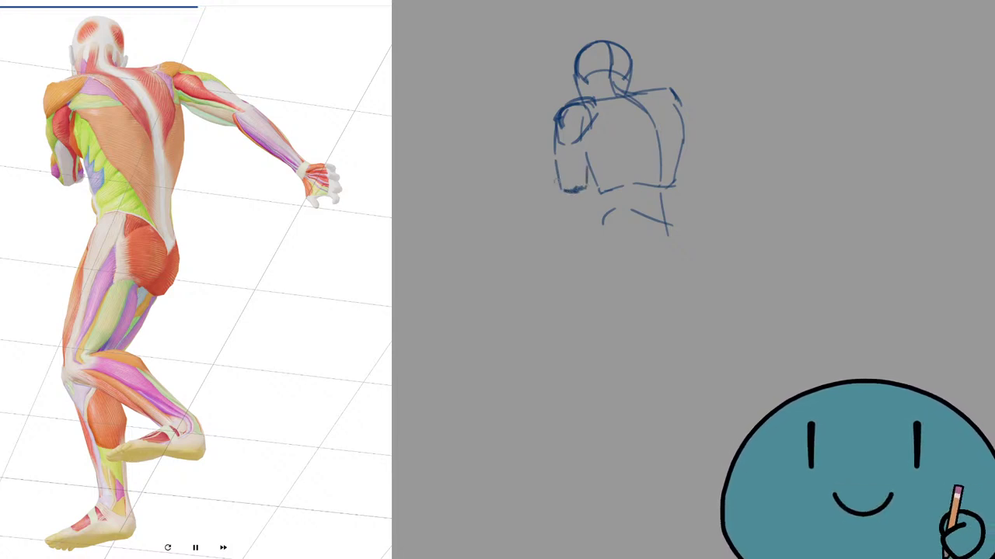
Step: Add curved cross-contour lines around the lower part of the bent arm
{"action": "mouse_move", "coordinate": [556, 153]}
{"action": "left_mouse_down"}
{"action": "mouse_move", "coordinate": [587, 151]}
{"action": "mouse_move", "coordinate": [575, 180]}
{"action": "mouse_move", "coordinate": [584, 177]}
{"action": "mouse_move", "coordinate": [558, 167]}
{"action": "mouse_move", "coordinate": [579, 183]}
{"action": "mouse_move", "coordinate": [582, 154]}
{"action": "mouse_move", "coordinate": [582, 164]}
{"action": "mouse_move", "coordinate": [558, 160]}
{"action": "left_mouse_up"}
{"action": "key", "text": "ctrl+z"}
{"action": "key", "text": "ctrl+z"}
{"action": "key", "text": "ctrl+z"}
{"action": "key", "text": "ctrl+z"}
{"action": "key", "text": "ctrl+z"}
{"action": "key", "text": "ctrl+z"}
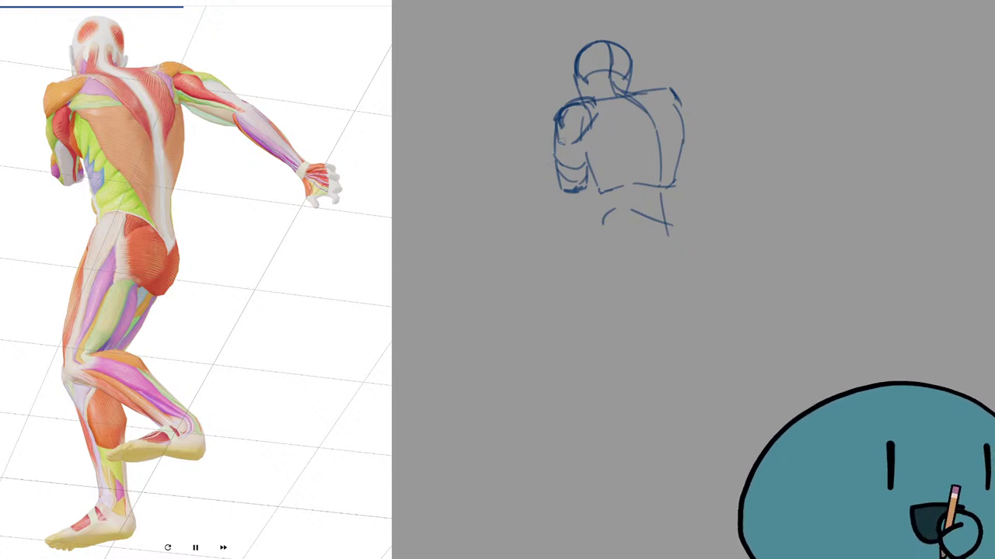
Step: Strengthen the bent arm's outer edge and redraw the inner edge where it meets the ribcage
{"action": "mouse_move", "coordinate": [556, 145]}
{"action": "left_mouse_down"}
{"action": "mouse_move", "coordinate": [573, 157]}
{"action": "mouse_move", "coordinate": [584, 151]}
{"action": "mouse_move", "coordinate": [553, 145]}
{"action": "mouse_move", "coordinate": [565, 192]}
{"action": "mouse_move", "coordinate": [592, 185]}
{"action": "left_mouse_up"}
{"action": "key", "text": "ctrl+z"}
{"action": "key", "text": "ctrl+z"}
{"action": "key", "text": "ctrl+z"}
{"action": "key", "text": "ctrl+z"}
{"action": "key", "text": "ctrl+z"}
{"action": "left_click_drag", "start_coordinate": [582, 139], "coordinate": [586, 163]}
{"action": "left_click_drag", "start_coordinate": [582, 136], "coordinate": [596, 190]}
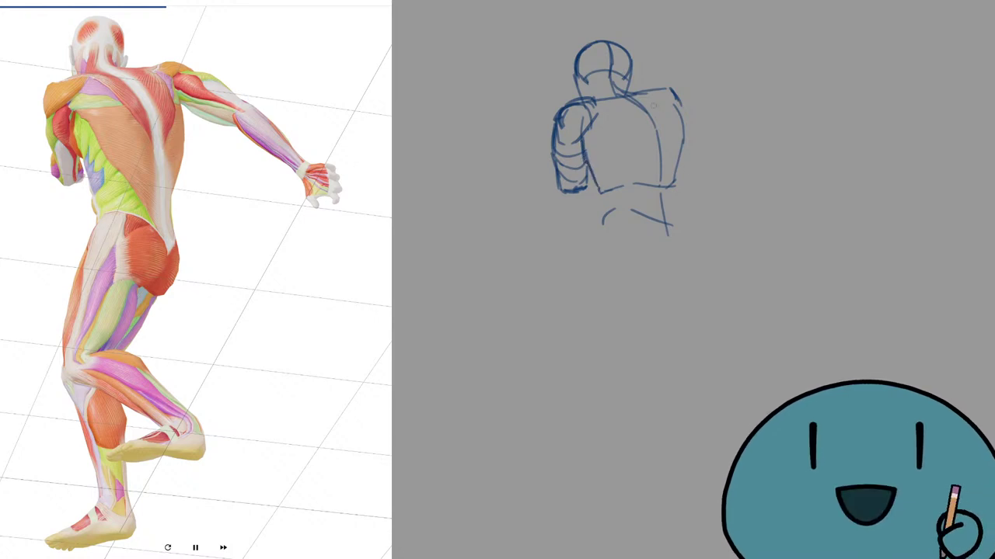
Step: Darken the shoulder line and sketch the outstretched arm's shoulder as a small block form
{"action": "key", "text": "ctrl+z"}
{"action": "mouse_move", "coordinate": [652, 92]}
{"action": "left_mouse_down"}
{"action": "mouse_move", "coordinate": [679, 85]}
{"action": "mouse_move", "coordinate": [688, 94]}
{"action": "mouse_move", "coordinate": [673, 98]}
{"action": "mouse_move", "coordinate": [694, 95]}
{"action": "left_mouse_up"}
{"action": "key", "text": "ctrl+z"}
{"action": "key", "text": "ctrl+z"}
{"action": "key", "text": "ctrl+z"}
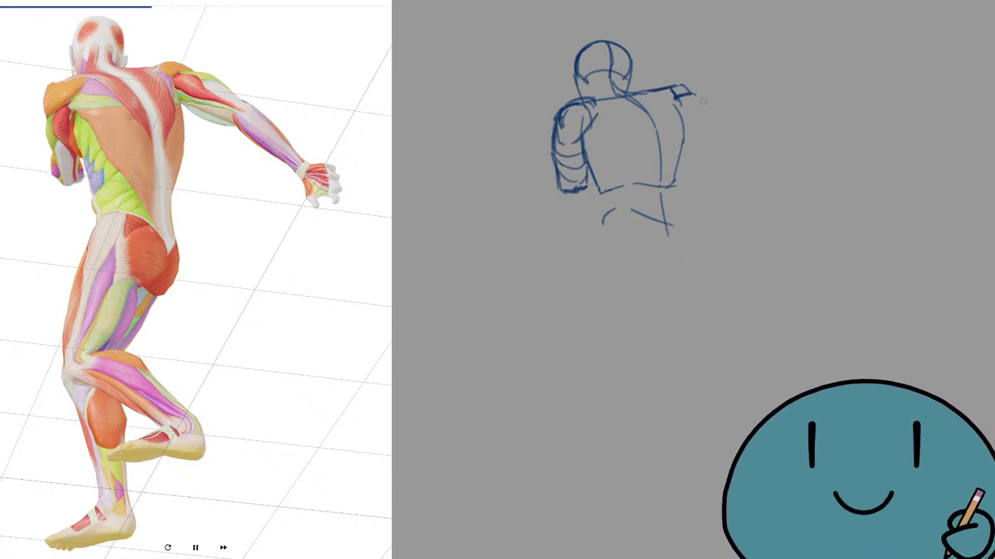
Step: Sketch the upper and lower edges of the outstretched upper arm from the shoulder to the elbow
{"action": "left_click_drag", "start_coordinate": [690, 94], "coordinate": [733, 114]}
{"action": "key", "text": "ctrl+z"}
{"action": "key", "text": "ctrl+z"}
{"action": "mouse_move", "coordinate": [690, 93]}
{"action": "left_mouse_down"}
{"action": "mouse_move", "coordinate": [739, 115]}
{"action": "mouse_move", "coordinate": [727, 133]}
{"action": "left_mouse_up"}
{"action": "key", "text": "ctrl+z"}
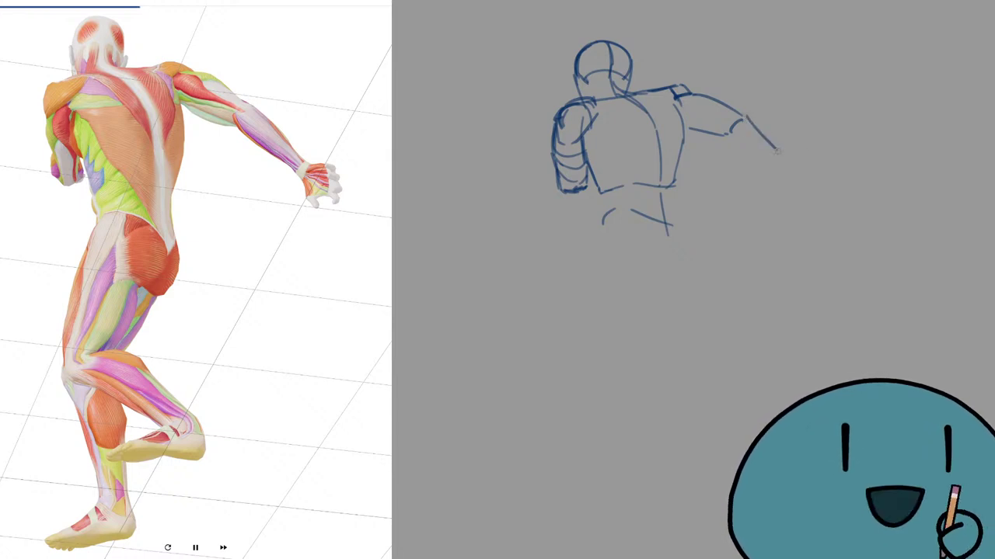
{"action": "left_click_drag", "start_coordinate": [744, 118], "coordinate": [789, 165]}
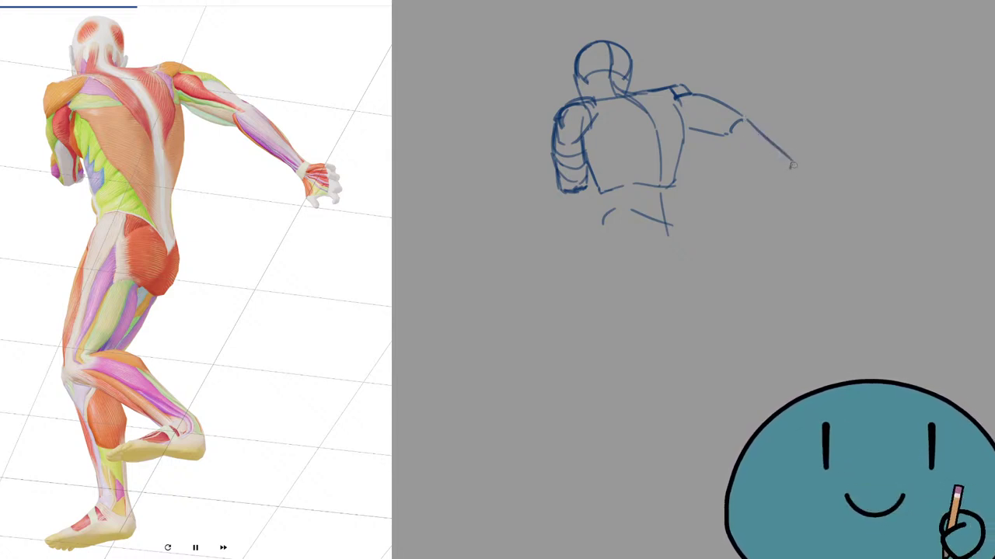
{"action": "key", "text": "ctrl+z"}
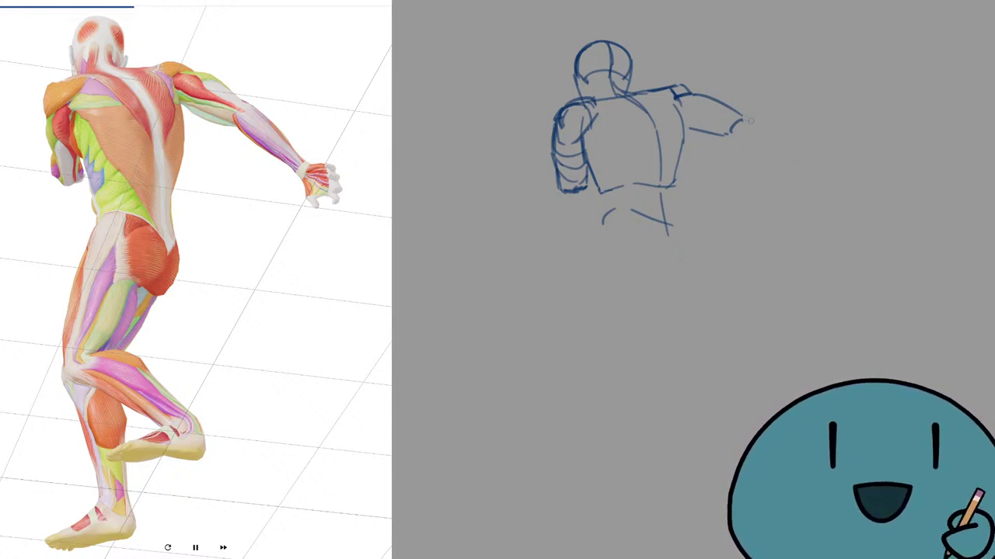
{"action": "mouse_move", "coordinate": [746, 115]}
{"action": "left_mouse_down"}
{"action": "mouse_move", "coordinate": [794, 152]}
{"action": "mouse_move", "coordinate": [728, 133]}
{"action": "left_mouse_up"}
{"action": "key", "text": "e"}
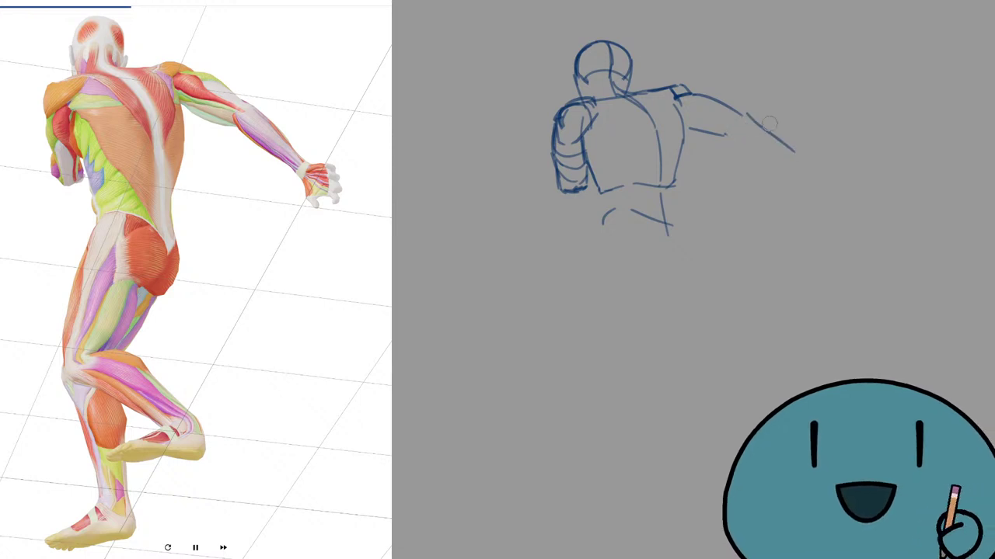
{"action": "key", "text": "ctrl+z"}
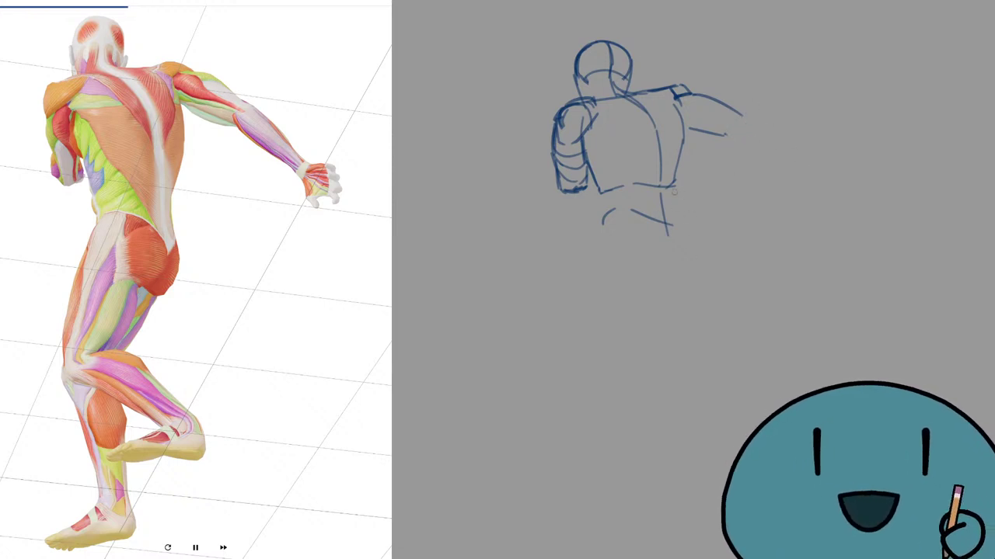
Step: Sketch the far side of the waist and the hip contour down to the bottom of the buttock
{"action": "left_click_drag", "start_coordinate": [673, 191], "coordinate": [679, 225]}
{"action": "key", "text": "ctrl+z"}
{"action": "left_click_drag", "start_coordinate": [676, 189], "coordinate": [679, 288]}
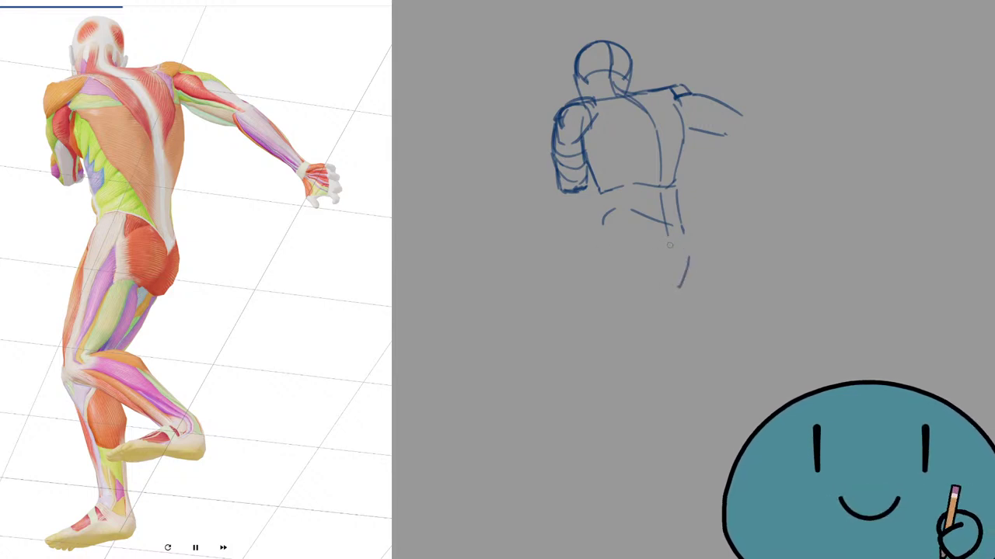
Step: Sketch the pelvis's centre line down between the buttocks, the near buttock's lower edge, and a crossing line at the far hip
{"action": "mouse_move", "coordinate": [633, 211]}
{"action": "left_mouse_down"}
{"action": "mouse_move", "coordinate": [670, 240]}
{"action": "mouse_move", "coordinate": [665, 280]}
{"action": "left_mouse_up"}
{"action": "key", "text": "ctrl+z"}
{"action": "key", "text": "ctrl+z"}
{"action": "left_click_drag", "start_coordinate": [670, 252], "coordinate": [667, 282]}
{"action": "key", "text": "ctrl+z"}
{"action": "left_click_drag", "start_coordinate": [666, 233], "coordinate": [672, 271]}
{"action": "left_click_drag", "start_coordinate": [669, 279], "coordinate": [666, 288]}
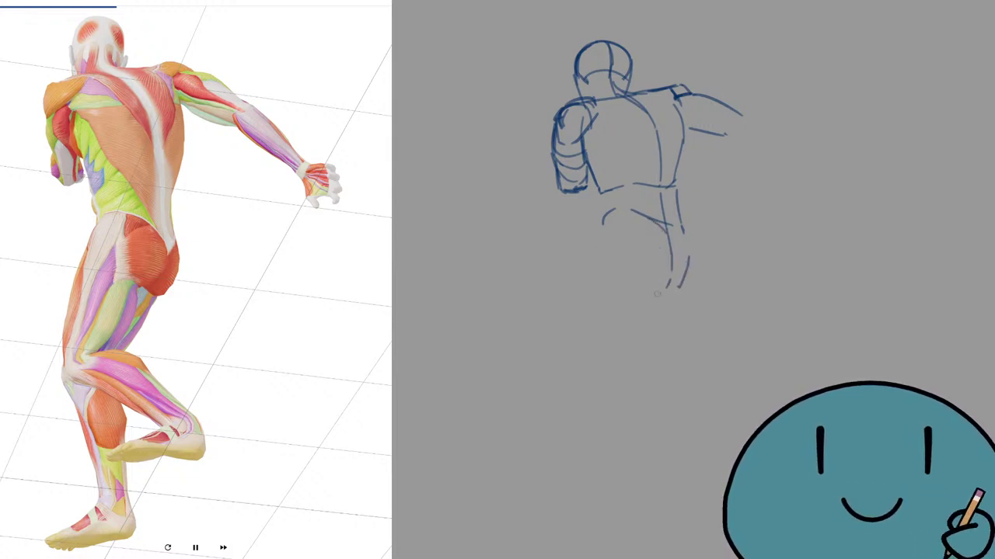
{"action": "mouse_move", "coordinate": [684, 235]}
{"action": "left_mouse_down"}
{"action": "mouse_move", "coordinate": [672, 295]}
{"action": "mouse_move", "coordinate": [664, 292]}
{"action": "mouse_move", "coordinate": [673, 284]}
{"action": "mouse_move", "coordinate": [630, 280]}
{"action": "left_mouse_up"}
{"action": "key", "text": "ctrl+z"}
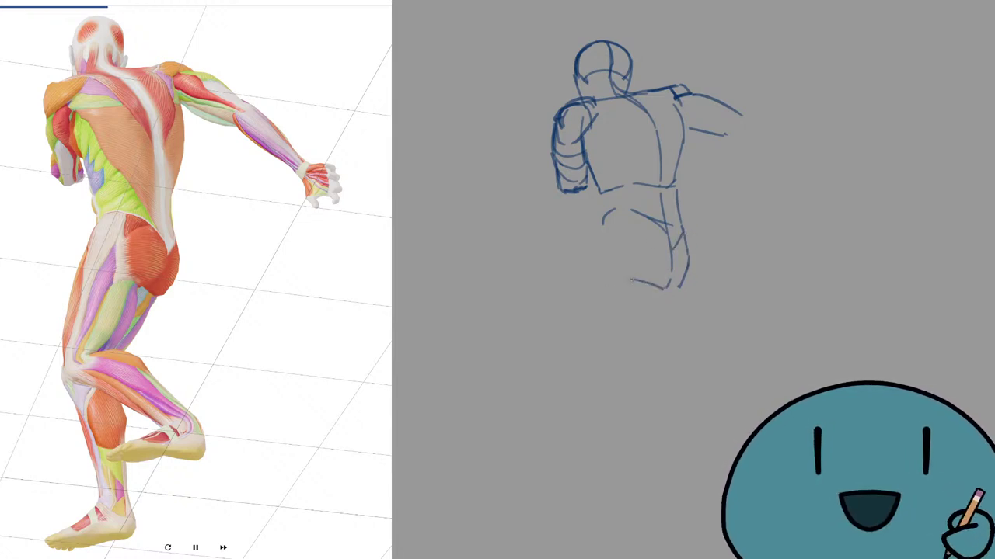
Step: Sketch the near thigh's front edge from the hip down and around the knee
{"action": "left_click_drag", "start_coordinate": [608, 229], "coordinate": [594, 272]}
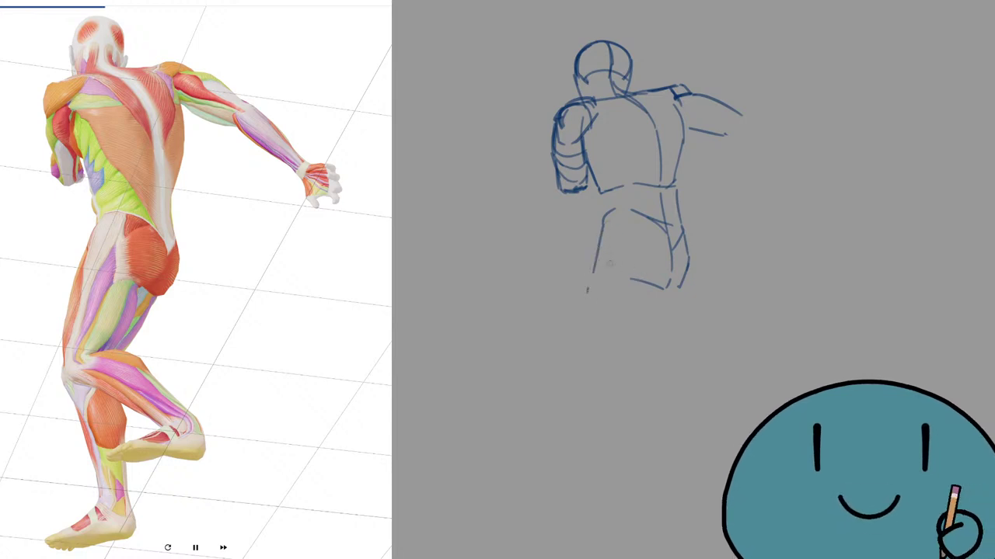
{"action": "key", "text": "ctrl+z"}
{"action": "mouse_move", "coordinate": [604, 225]}
{"action": "left_mouse_down"}
{"action": "mouse_move", "coordinate": [583, 341]}
{"action": "mouse_move", "coordinate": [577, 325]}
{"action": "mouse_move", "coordinate": [583, 345]}
{"action": "mouse_move", "coordinate": [574, 314]}
{"action": "left_mouse_up"}
{"action": "key", "text": "ctrl+z"}
{"action": "key", "text": "ctrl+z"}
{"action": "left_click_drag", "start_coordinate": [598, 324], "coordinate": [618, 352]}
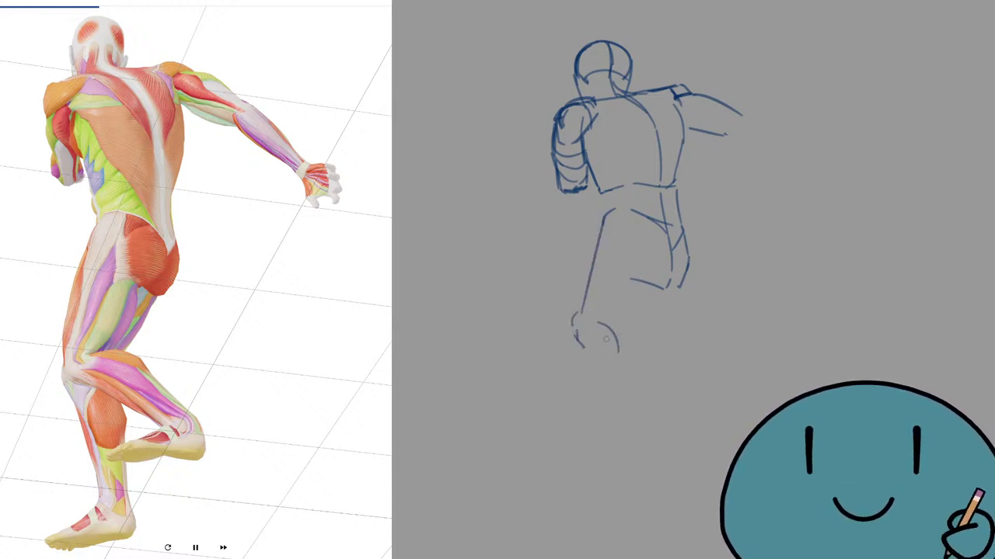
{"action": "key", "text": "ctrl+z"}
{"action": "key", "text": "ctrl+z"}
{"action": "left_click_drag", "start_coordinate": [579, 317], "coordinate": [593, 363]}
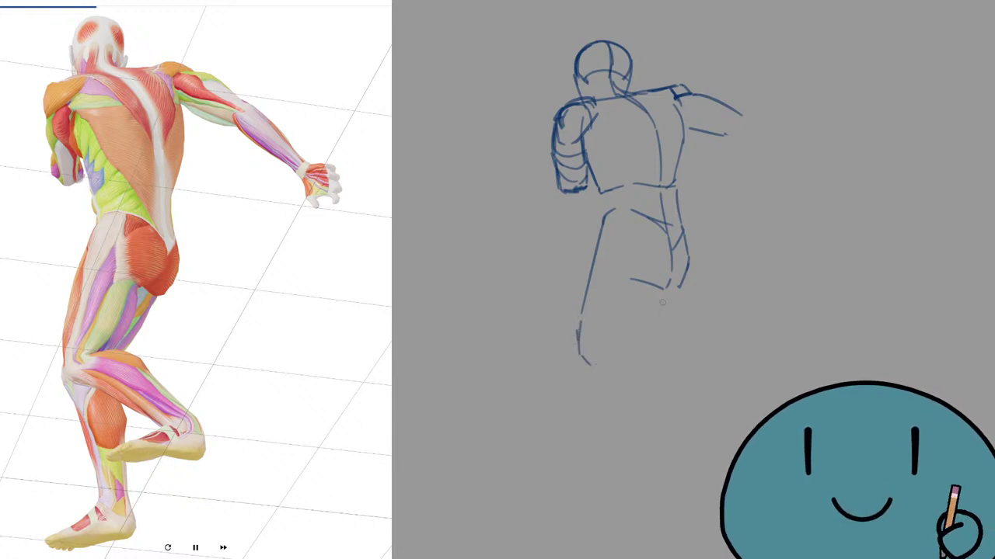
Step: Sketch the near thigh's back edge from the buttock to behind the knee and tidy where they join
{"action": "left_click_drag", "start_coordinate": [657, 286], "coordinate": [621, 370]}
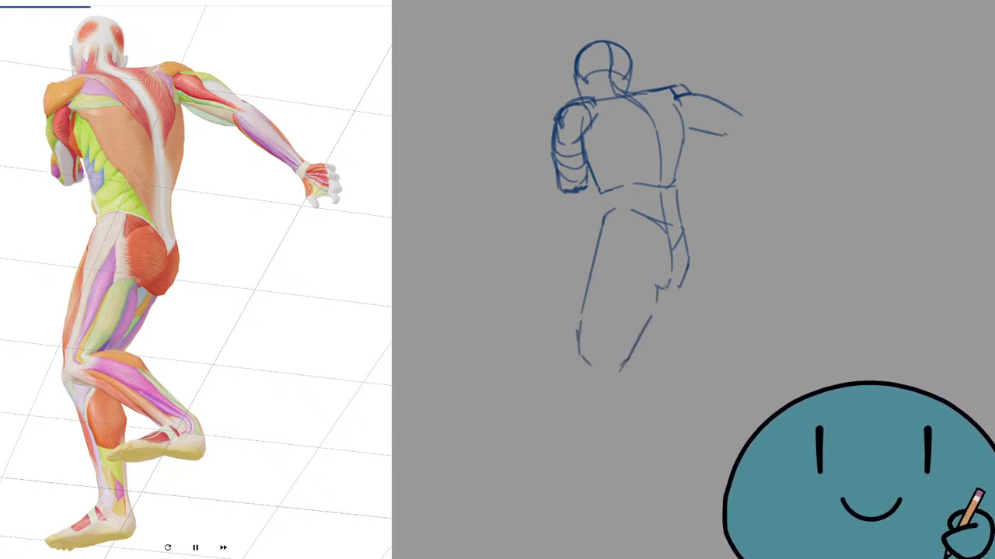
{"action": "left_click_drag", "start_coordinate": [658, 295], "coordinate": [657, 298]}
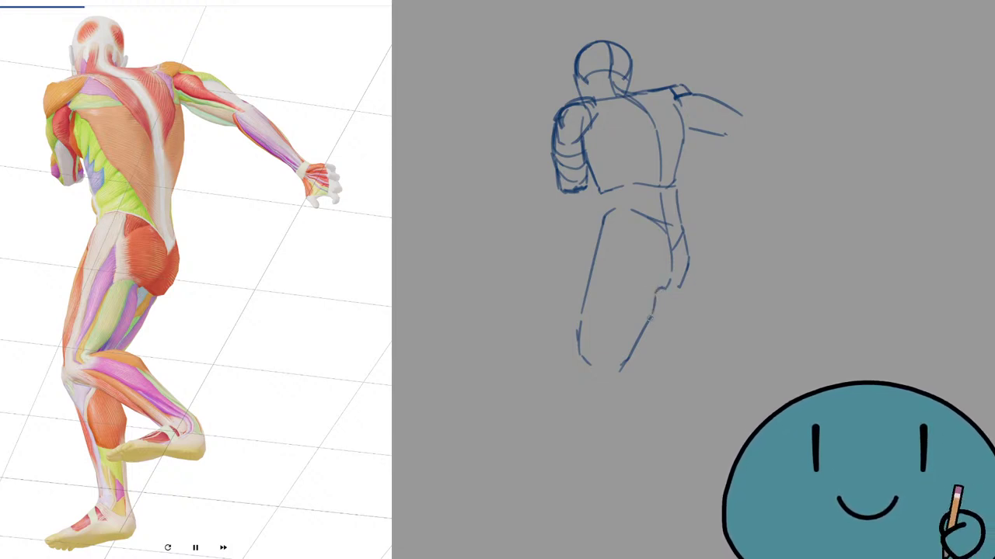
{"action": "left_click_drag", "start_coordinate": [656, 302], "coordinate": [646, 327]}
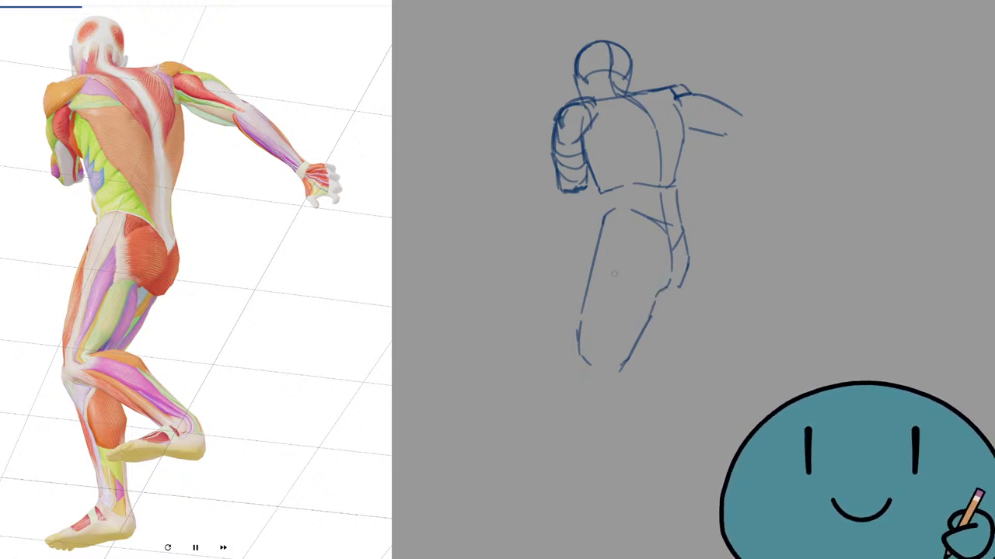
Step: Add curved cross-contour lines around the near thigh from below the buttock to above the knee
{"action": "mouse_move", "coordinate": [598, 267]}
{"action": "left_mouse_down"}
{"action": "mouse_move", "coordinate": [591, 280]}
{"action": "mouse_move", "coordinate": [653, 281]}
{"action": "left_mouse_up"}
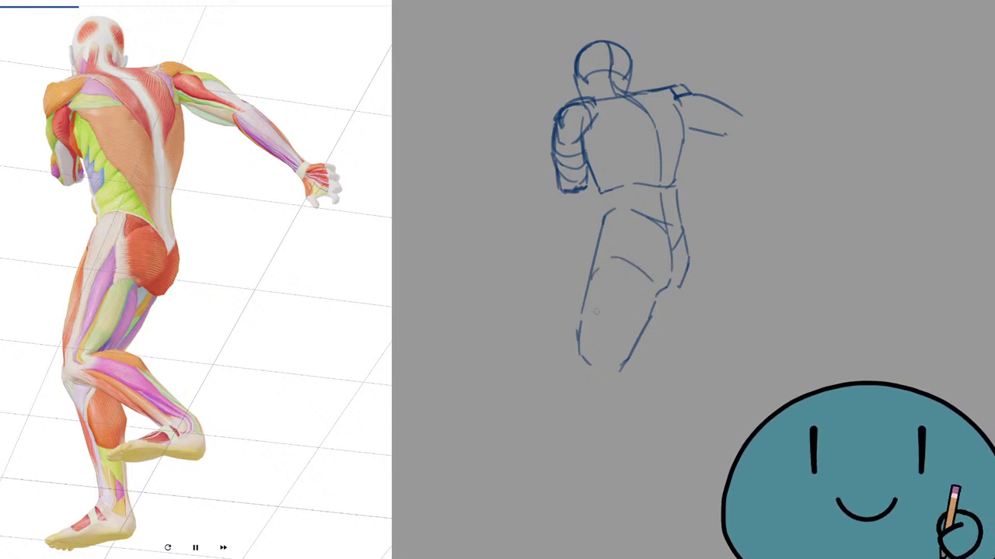
{"action": "left_click_drag", "start_coordinate": [588, 310], "coordinate": [642, 321]}
{"action": "left_click_drag", "start_coordinate": [584, 346], "coordinate": [620, 351]}
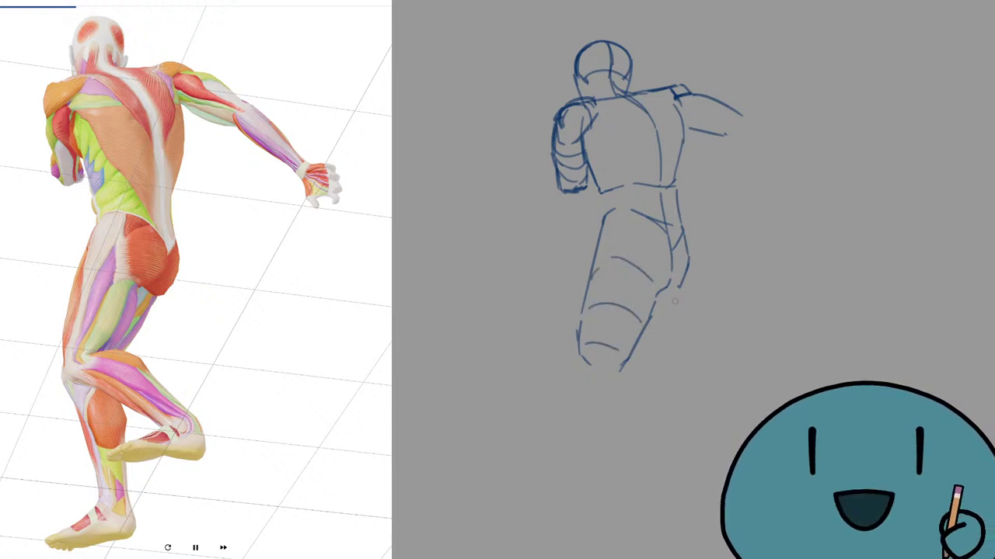
Step: Sketch the far thigh's back edge running from the far buttock down toward the knee
{"action": "left_click_drag", "start_coordinate": [686, 291], "coordinate": [640, 349]}
{"action": "key", "text": "ctrl+z"}
{"action": "left_click_drag", "start_coordinate": [688, 290], "coordinate": [644, 352]}
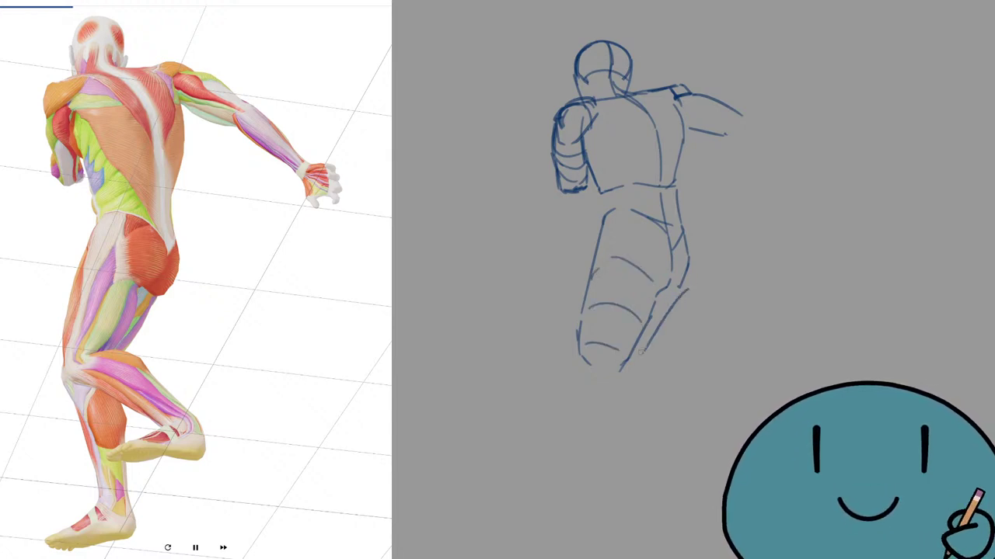
Step: Sketch the raised lower leg's shin and calf edges from the knee back to the ankle and heel
{"action": "mouse_move", "coordinate": [581, 325]}
{"action": "left_mouse_down"}
{"action": "mouse_move", "coordinate": [587, 372]}
{"action": "mouse_move", "coordinate": [687, 426]}
{"action": "left_mouse_up"}
{"action": "key", "text": "ctrl+z"}
{"action": "left_click_drag", "start_coordinate": [588, 372], "coordinate": [706, 448]}
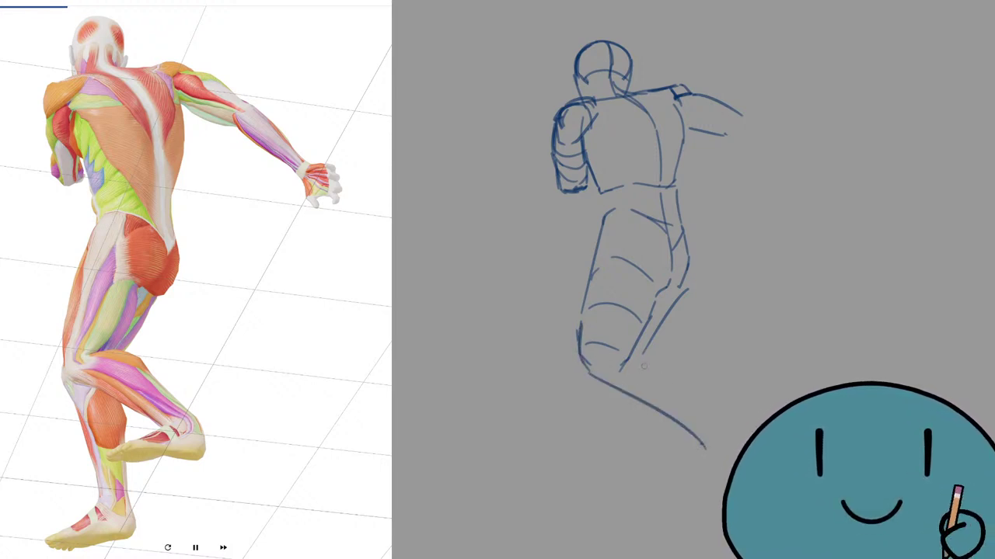
{"action": "mouse_move", "coordinate": [614, 363]}
{"action": "left_mouse_down"}
{"action": "mouse_move", "coordinate": [661, 359]}
{"action": "mouse_move", "coordinate": [691, 392]}
{"action": "left_mouse_up"}
{"action": "key", "text": "ctrl+z"}
{"action": "left_click_drag", "start_coordinate": [665, 359], "coordinate": [715, 420]}
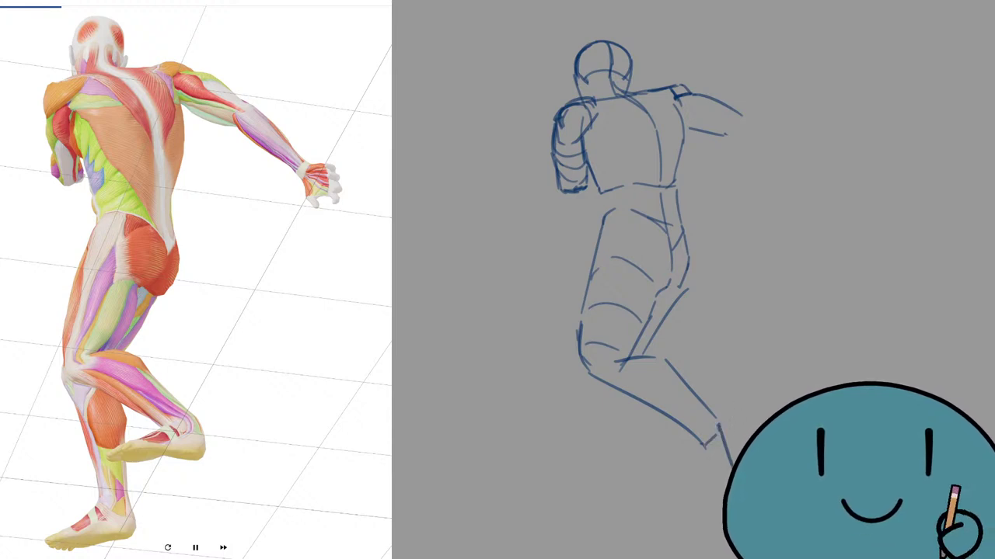
Step: Sketch the raised leg's foot as a simple wedge with a heel block and sole line
{"action": "left_click_drag", "start_coordinate": [696, 445], "coordinate": [693, 461]}
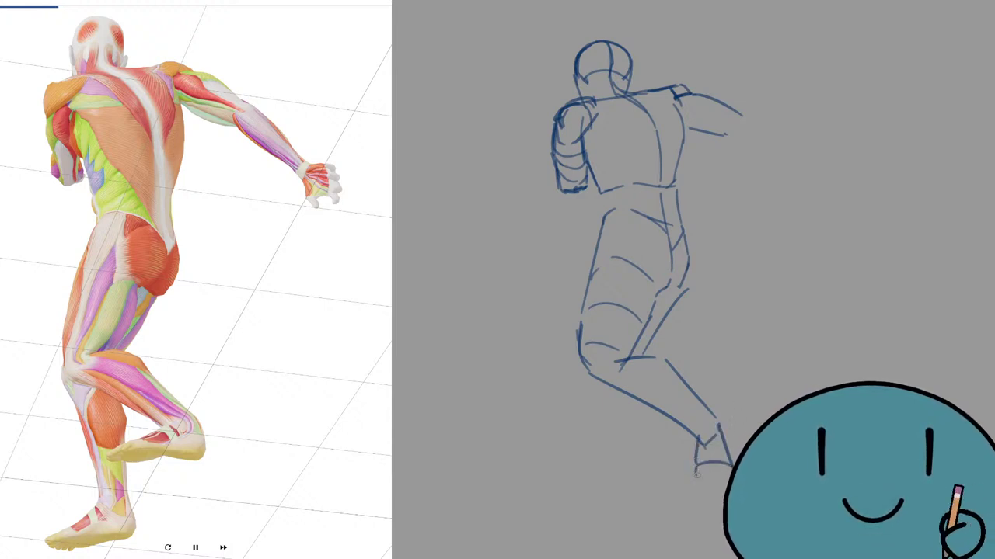
{"action": "mouse_move", "coordinate": [696, 442]}
{"action": "left_mouse_down"}
{"action": "mouse_move", "coordinate": [645, 477]}
{"action": "mouse_move", "coordinate": [696, 483]}
{"action": "left_mouse_up"}
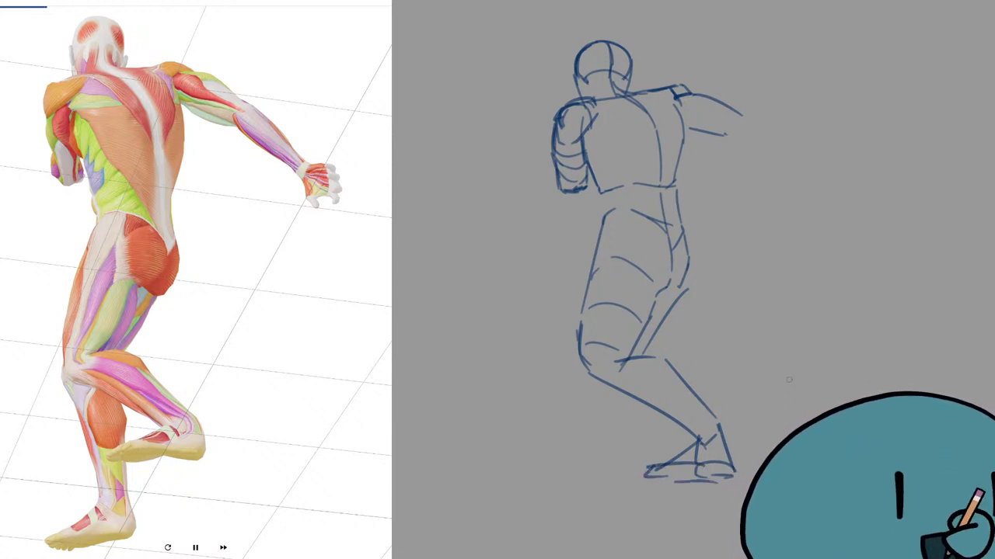
{"action": "left_click_drag", "start_coordinate": [817, 200], "coordinate": [848, 198]}
{"action": "key", "text": "ctrl+z"}
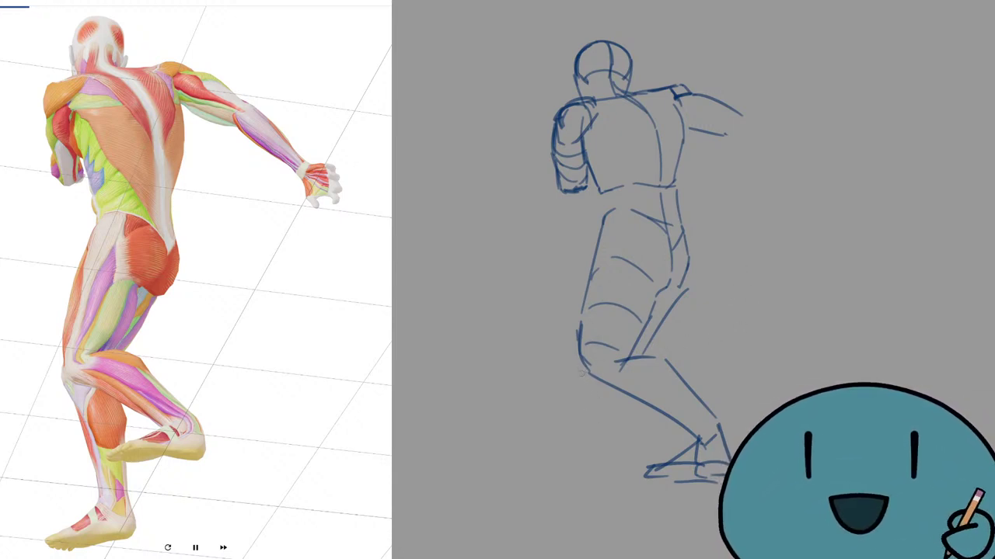
Step: Sketch the standing lower leg's front and back edges from the knee to a flat ankle line
{"action": "mouse_move", "coordinate": [581, 370]}
{"action": "left_mouse_down"}
{"action": "mouse_move", "coordinate": [584, 416]}
{"action": "mouse_move", "coordinate": [579, 387]}
{"action": "mouse_move", "coordinate": [619, 498]}
{"action": "left_mouse_up"}
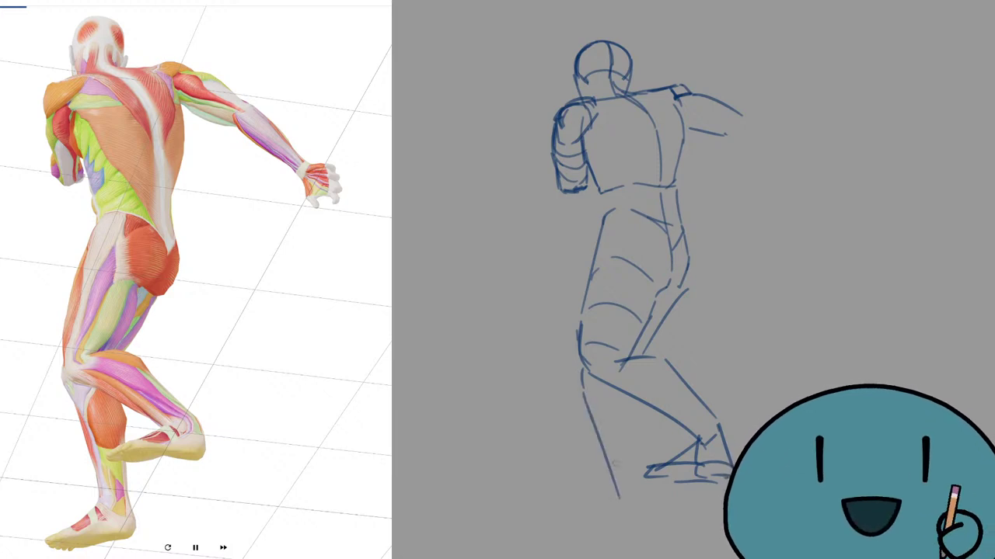
{"action": "key", "text": "ctrl+z"}
{"action": "left_click_drag", "start_coordinate": [586, 385], "coordinate": [618, 487]}
{"action": "key", "text": "ctrl+z"}
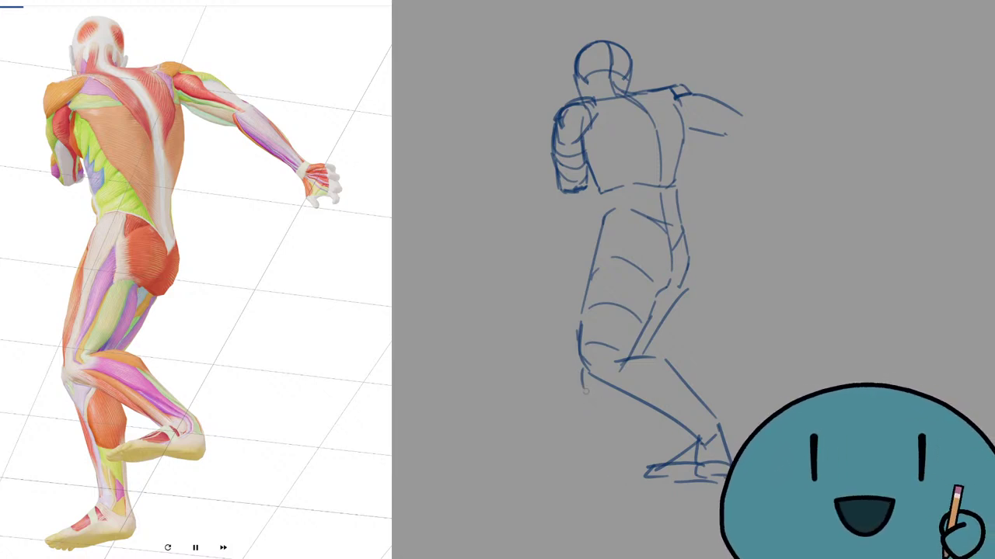
{"action": "mouse_move", "coordinate": [585, 390]}
{"action": "left_mouse_down"}
{"action": "mouse_move", "coordinate": [612, 515]}
{"action": "mouse_move", "coordinate": [643, 513]}
{"action": "left_mouse_up"}
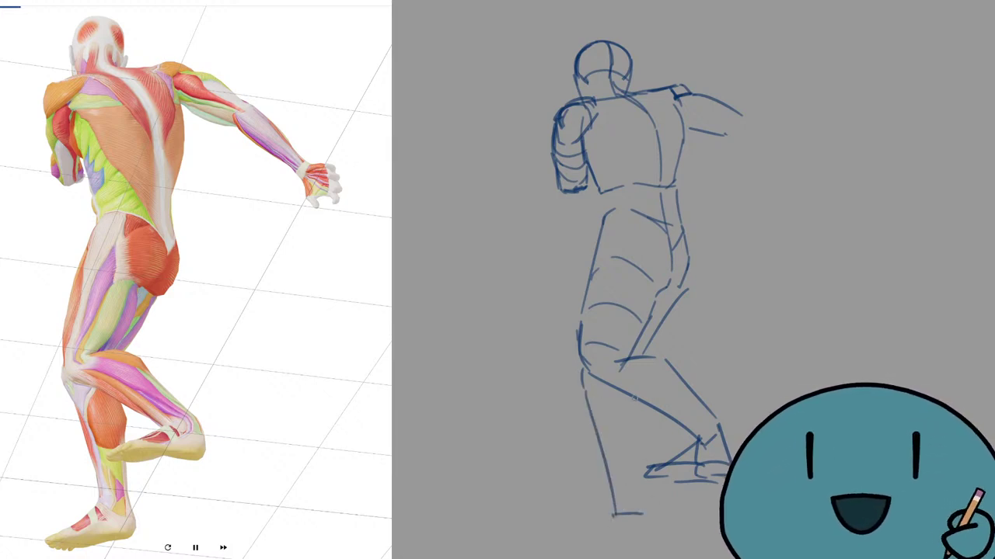
{"action": "left_click_drag", "start_coordinate": [633, 398], "coordinate": [637, 516]}
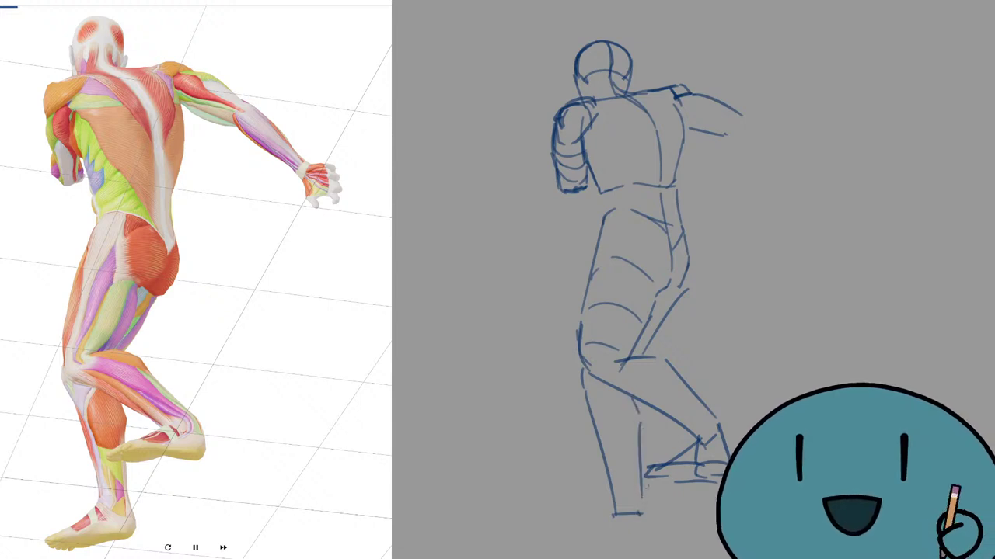
Step: Sketch the standing foot as a wedge with heel, toes and sole, and lengthen the raised foot's toe
{"action": "key", "text": "ctrl+z"}
{"action": "mouse_move", "coordinate": [648, 466]}
{"action": "left_mouse_down"}
{"action": "mouse_move", "coordinate": [638, 473]}
{"action": "mouse_move", "coordinate": [648, 538]}
{"action": "left_mouse_up"}
{"action": "mouse_move", "coordinate": [614, 504]}
{"action": "left_mouse_down"}
{"action": "mouse_move", "coordinate": [650, 539]}
{"action": "mouse_move", "coordinate": [607, 522]}
{"action": "mouse_move", "coordinate": [570, 538]}
{"action": "mouse_move", "coordinate": [645, 545]}
{"action": "mouse_move", "coordinate": [565, 539]}
{"action": "left_mouse_up"}
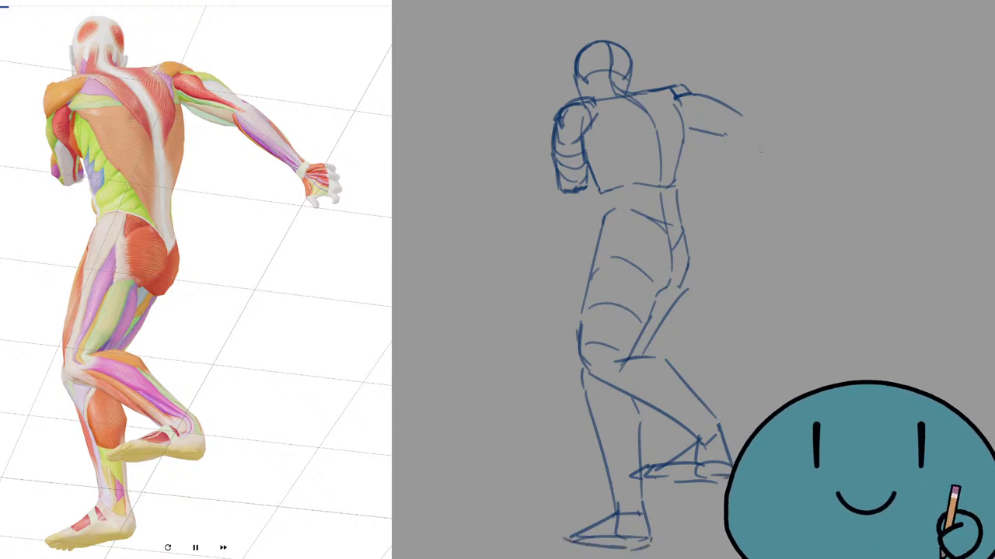
Step: Sketch the outstretched arm's elbow, tapering forearm and simplified hand
{"action": "mouse_move", "coordinate": [749, 118]}
{"action": "left_mouse_down"}
{"action": "mouse_move", "coordinate": [730, 139]}
{"action": "mouse_move", "coordinate": [779, 148]}
{"action": "mouse_move", "coordinate": [802, 188]}
{"action": "mouse_move", "coordinate": [737, 147]}
{"action": "mouse_move", "coordinate": [785, 189]}
{"action": "mouse_move", "coordinate": [823, 201]}
{"action": "mouse_move", "coordinate": [785, 205]}
{"action": "left_mouse_up"}
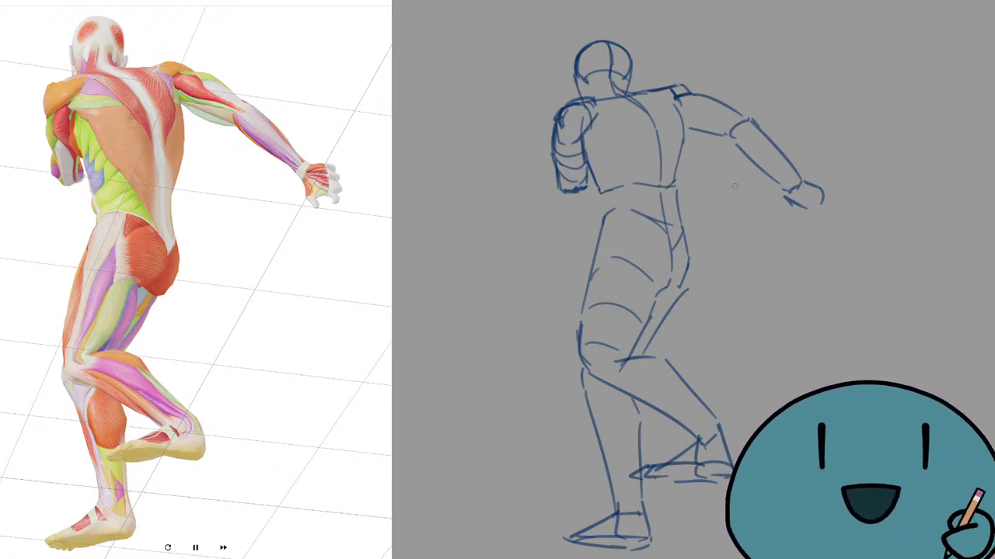
Step: Add curved cross-contour lines around the outstretched upper arm and across the back of the ribcage
{"action": "mouse_move", "coordinate": [745, 119]}
{"action": "left_mouse_down"}
{"action": "mouse_move", "coordinate": [726, 115]}
{"action": "mouse_move", "coordinate": [717, 138]}
{"action": "mouse_move", "coordinate": [725, 115]}
{"action": "mouse_move", "coordinate": [717, 134]}
{"action": "mouse_move", "coordinate": [697, 124]}
{"action": "left_mouse_up"}
{"action": "key", "text": "ctrl+z"}
{"action": "key", "text": "ctrl+z"}
{"action": "key", "text": "ctrl+z"}
{"action": "left_click_drag", "start_coordinate": [711, 96], "coordinate": [696, 133]}
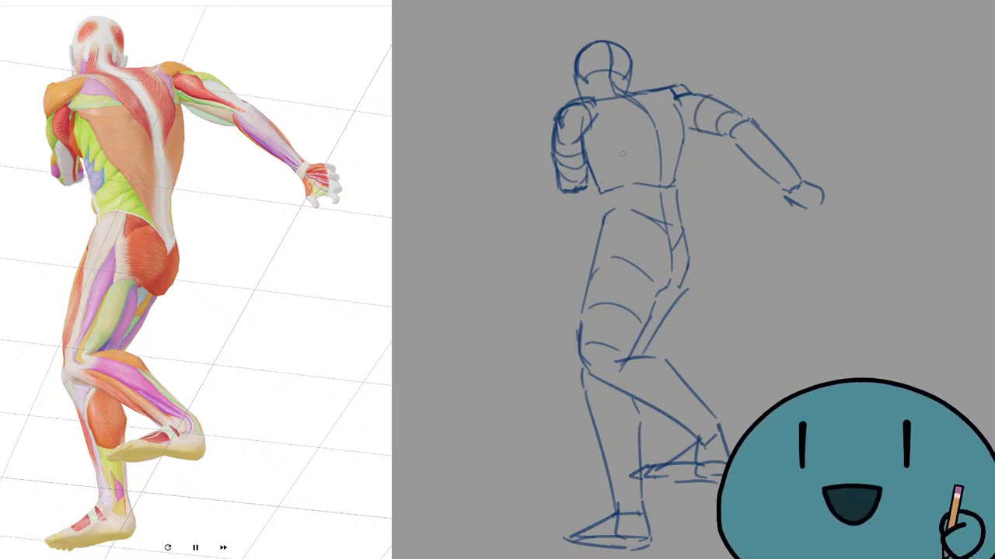
{"action": "mouse_move", "coordinate": [595, 160]}
{"action": "left_mouse_down"}
{"action": "mouse_move", "coordinate": [642, 133]}
{"action": "mouse_move", "coordinate": [676, 140]}
{"action": "left_mouse_up"}
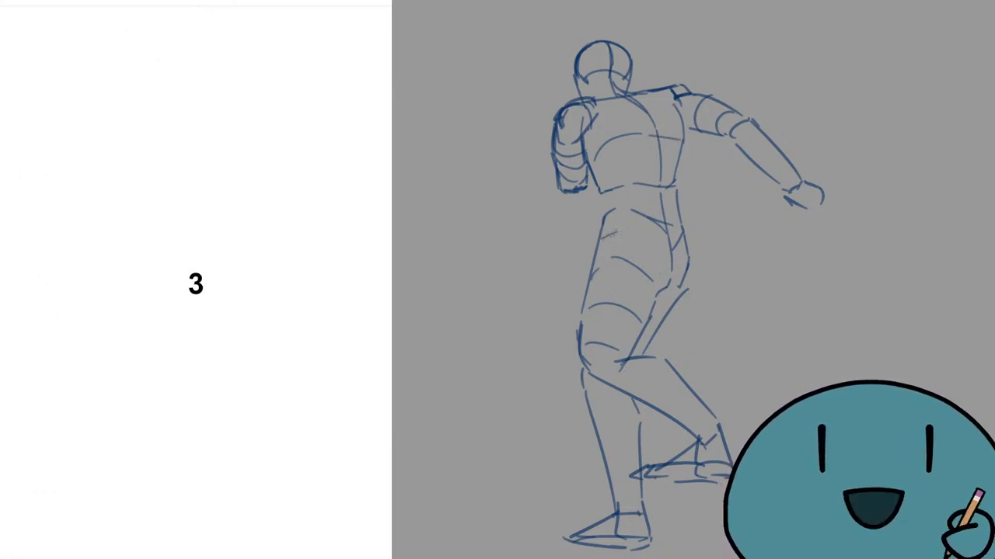
Step: Clear the finished figure sketch from the canvas and open today's pose from the POSEMANIACS home page
{"action": "left_click_drag", "start_coordinate": [617, 234], "coordinate": [668, 272]}
{"action": "key", "text": "Delete"}
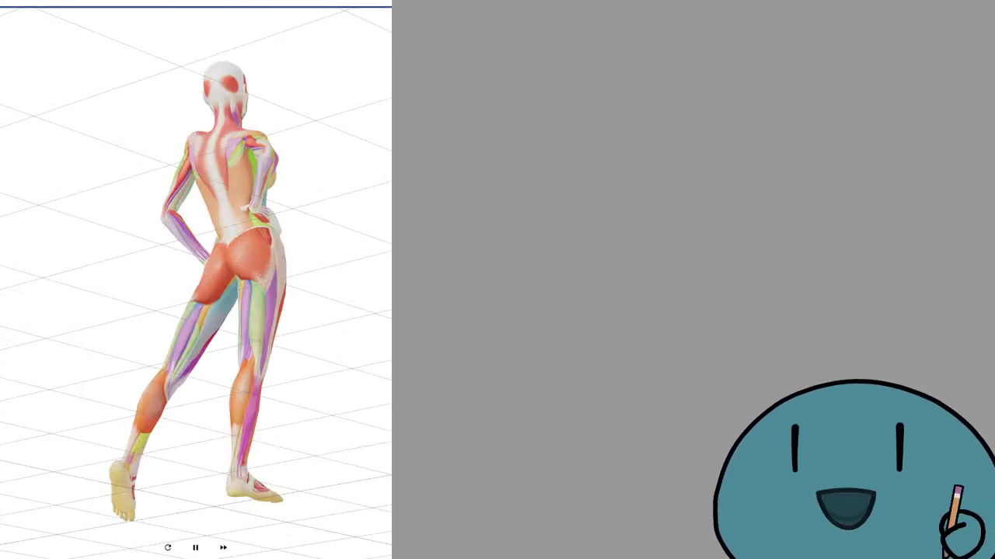
{"action": "scroll", "coordinate": [196, 280], "scroll_direction": "up", "scroll_amount": 2}
{"action": "left_click", "coordinate": [47, 9]}
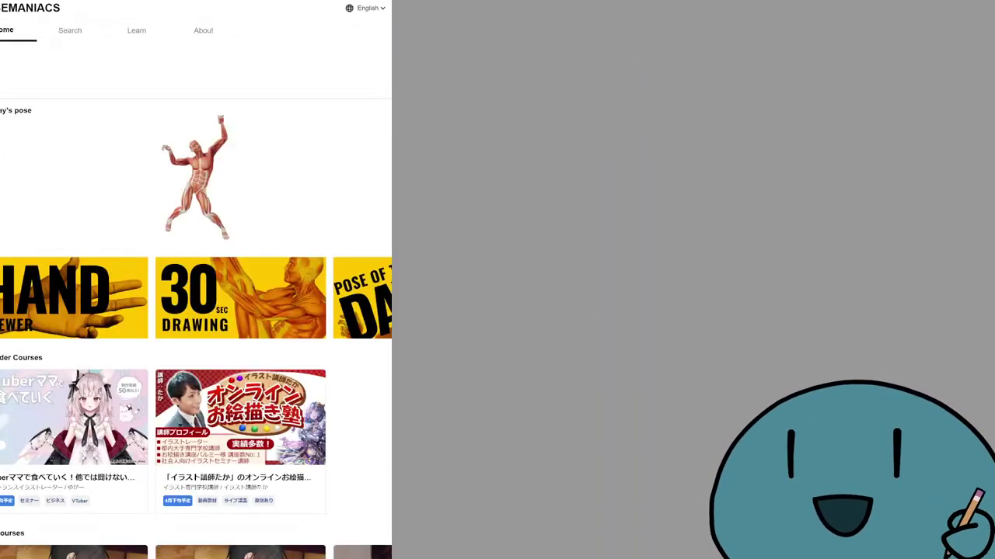
{"action": "left_click", "coordinate": [282, 146]}
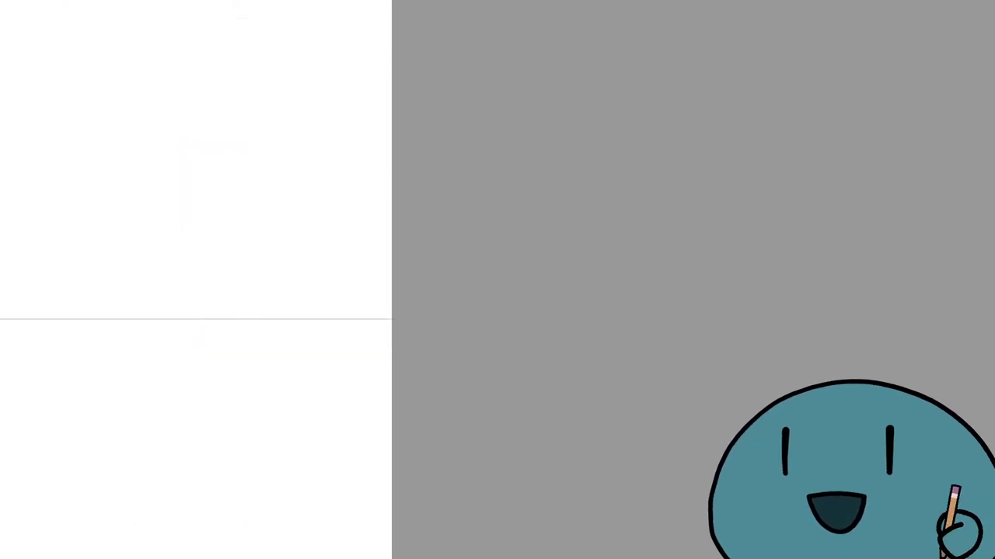
Step: Examine the raised-arms pose model from the back, side and front to find a suitable viewing angle
{"action": "scroll", "coordinate": [381, 188], "scroll_direction": "down", "scroll_amount": 1}
{"action": "left_click_drag", "start_coordinate": [123, 284], "coordinate": [304, 299]}
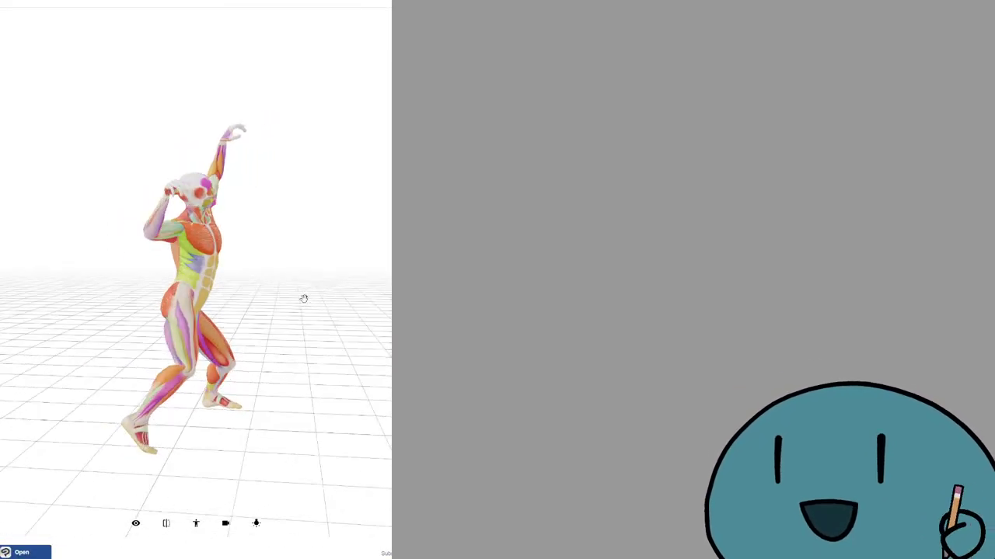
{"action": "scroll", "coordinate": [110, 542], "scroll_direction": "down", "scroll_amount": 1}
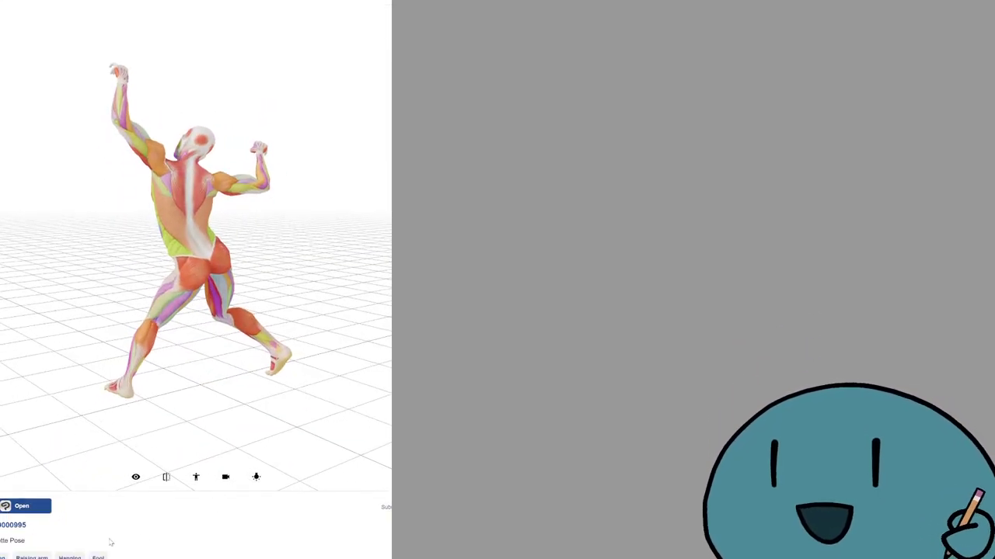
{"action": "scroll", "coordinate": [111, 543], "scroll_direction": "down", "scroll_amount": 1}
{"action": "left_click_drag", "start_coordinate": [32, 494], "coordinate": [3, 478]}
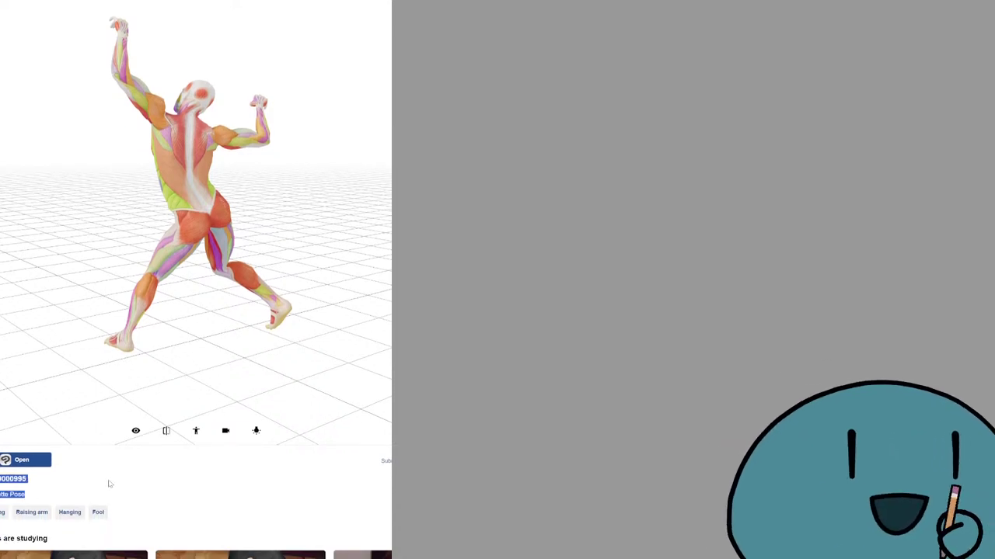
{"action": "scroll", "coordinate": [233, 509], "scroll_direction": "up", "scroll_amount": 2}
{"action": "left_click_drag", "start_coordinate": [364, 322], "coordinate": [173, 334]}
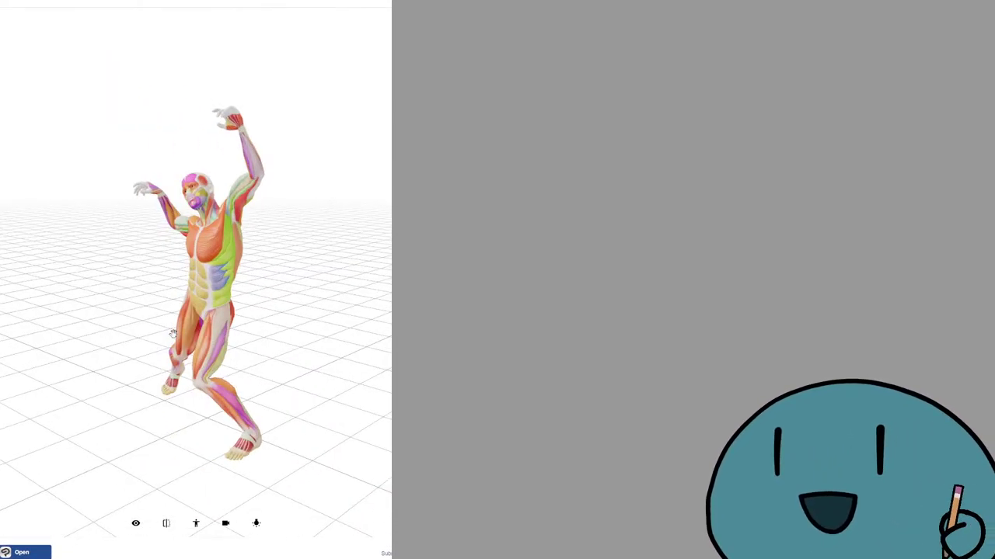
{"action": "scroll", "coordinate": [313, 318], "scroll_direction": "up", "scroll_amount": 2}
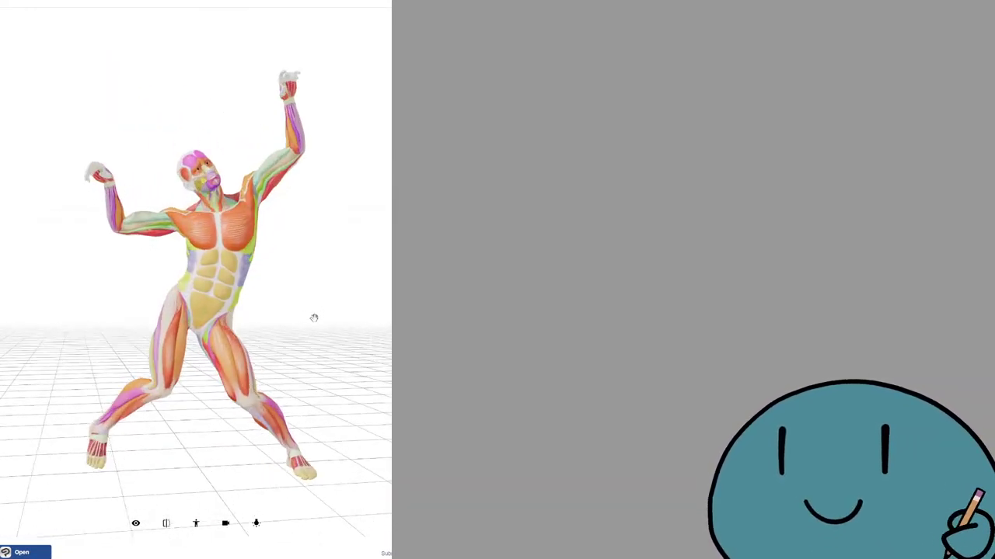
{"action": "left_click_drag", "start_coordinate": [373, 294], "coordinate": [291, 283]}
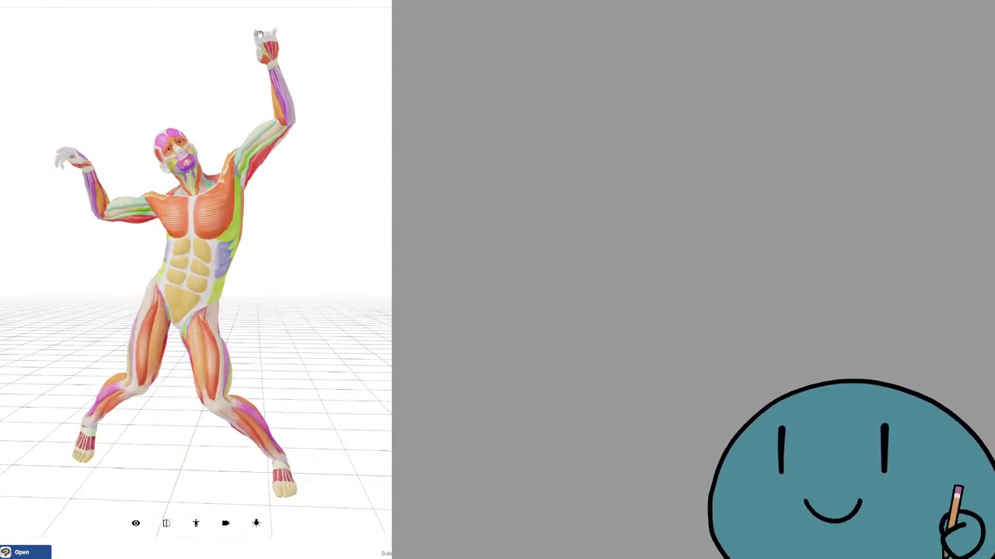
Step: Switch the pose to the female model and view it from a low front angle
{"action": "left_click", "coordinate": [200, 527]}
{"action": "left_click", "coordinate": [268, 537]}
{"action": "left_click", "coordinate": [333, 482]}
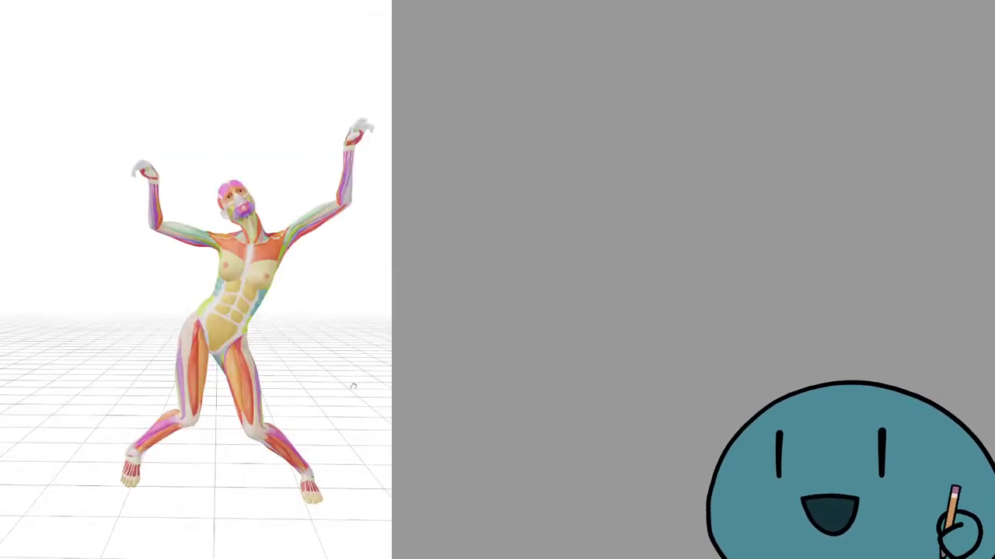
{"action": "left_click_drag", "start_coordinate": [353, 386], "coordinate": [303, 334]}
{"action": "scroll", "coordinate": [316, 269], "scroll_direction": "down", "scroll_amount": 1}
{"action": "left_click_drag", "start_coordinate": [315, 269], "coordinate": [327, 267]}
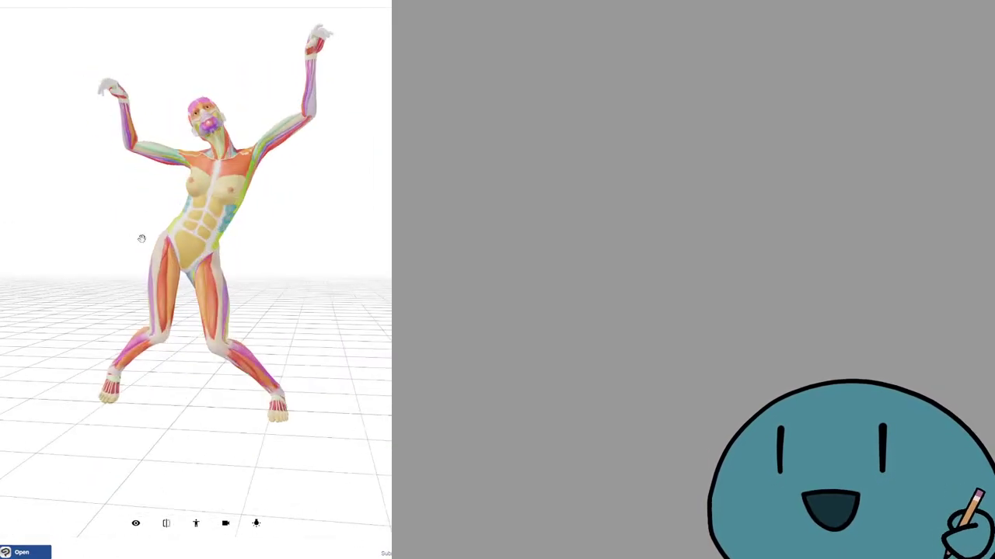
Step: Switch the pose back to the male model and turn it to a slightly angled front view
{"action": "left_click", "coordinate": [196, 523]}
{"action": "left_click", "coordinate": [124, 533]}
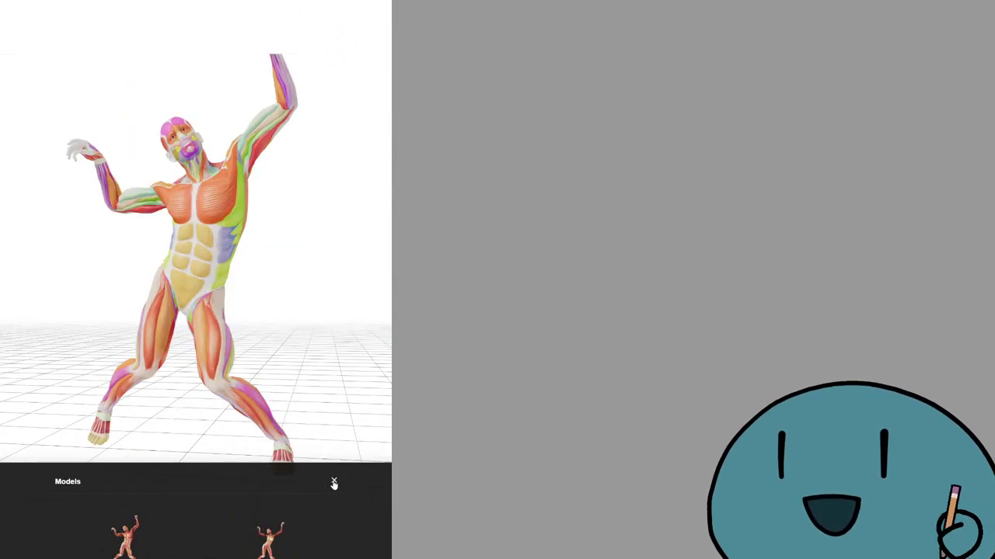
{"action": "left_click", "coordinate": [334, 482]}
{"action": "scroll", "coordinate": [233, 244], "scroll_direction": "down", "scroll_amount": 1}
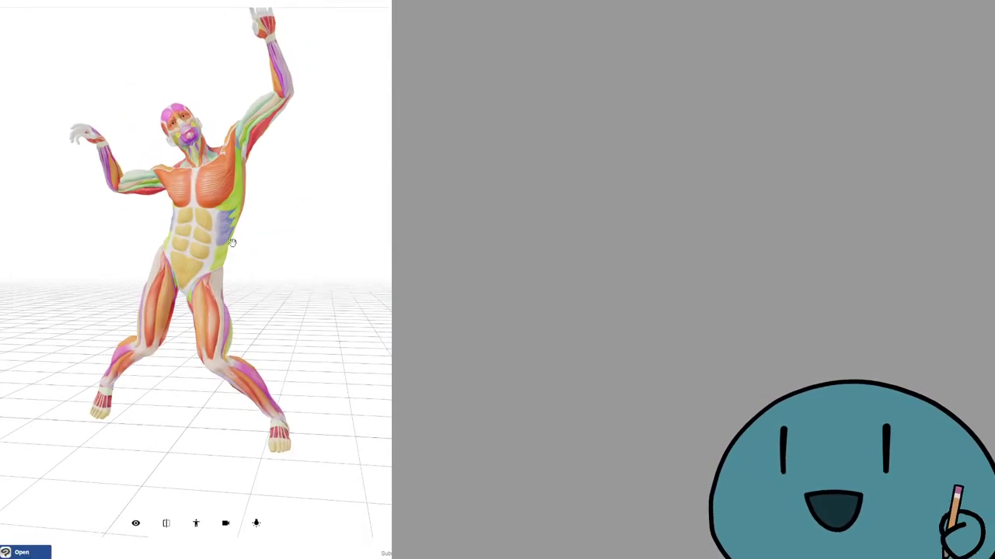
{"action": "left_click_drag", "start_coordinate": [232, 243], "coordinate": [216, 324]}
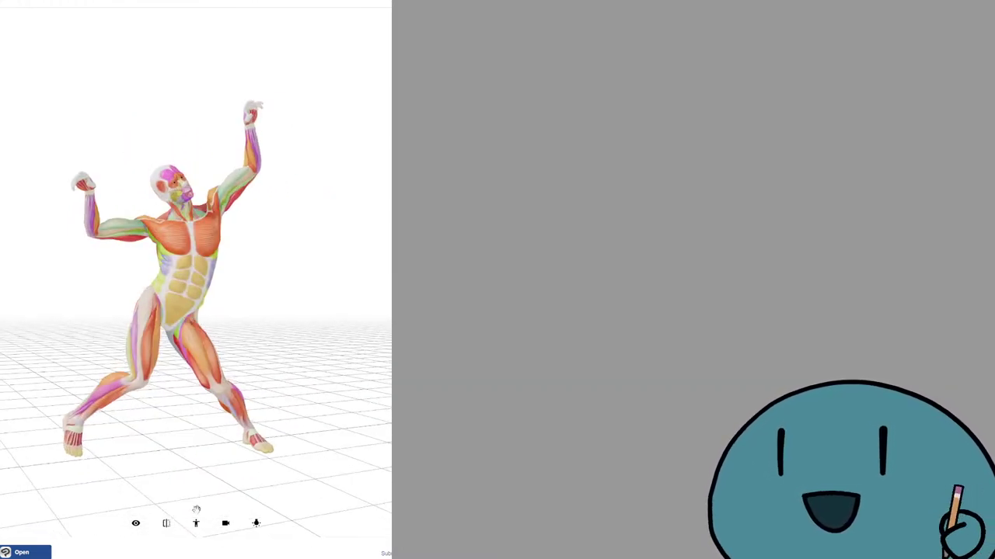
Step: Set the raised-arms pose to the female model as the drawing reference
{"action": "left_click", "coordinate": [196, 523]}
{"action": "left_click", "coordinate": [261, 530]}
{"action": "left_click", "coordinate": [334, 480]}
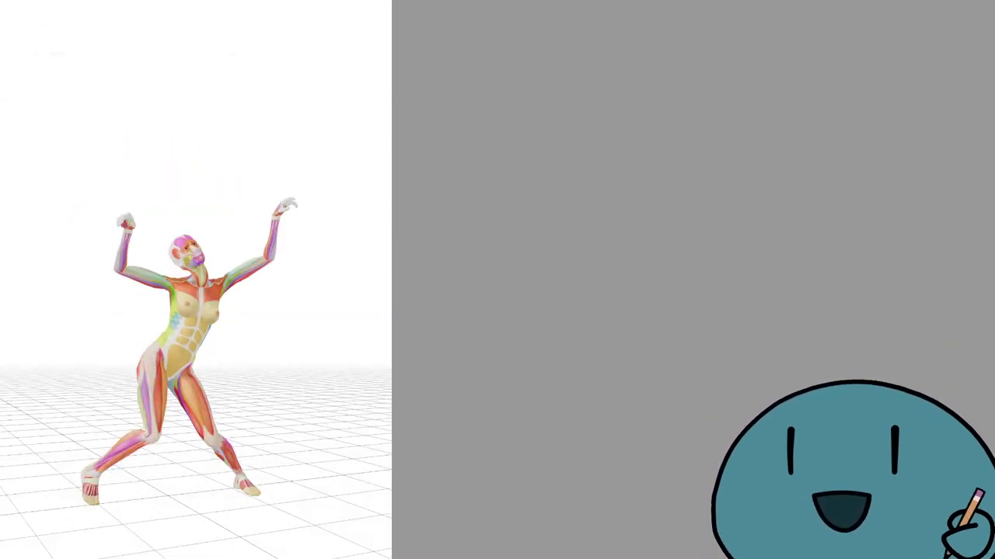
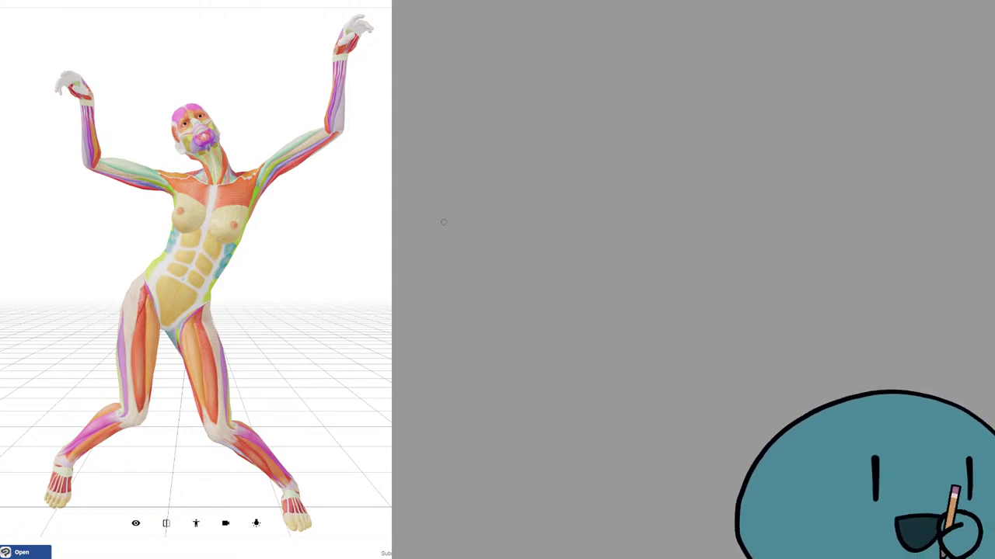
{"action": "left_click_drag", "start_coordinate": [657, 213], "coordinate": [728, 195]}
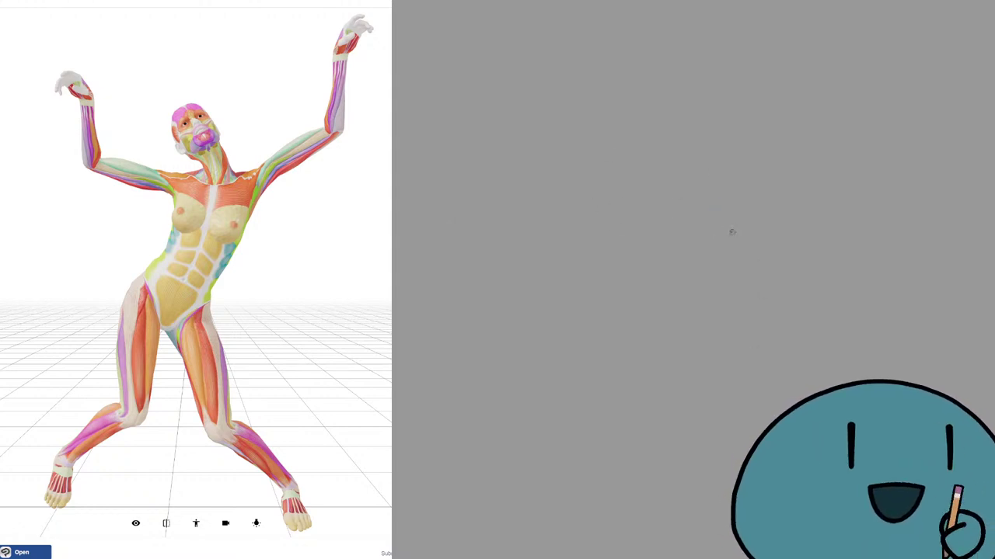
{"action": "left_click_drag", "start_coordinate": [739, 232], "coordinate": [541, 238]}
{"action": "mouse_move", "coordinate": [616, 177]}
{"action": "left_mouse_down"}
{"action": "mouse_move", "coordinate": [537, 215]}
{"action": "mouse_move", "coordinate": [576, 296]}
{"action": "left_mouse_up"}
{"action": "key", "text": "ctrl+z"}
{"action": "key", "text": "ctrl+z"}
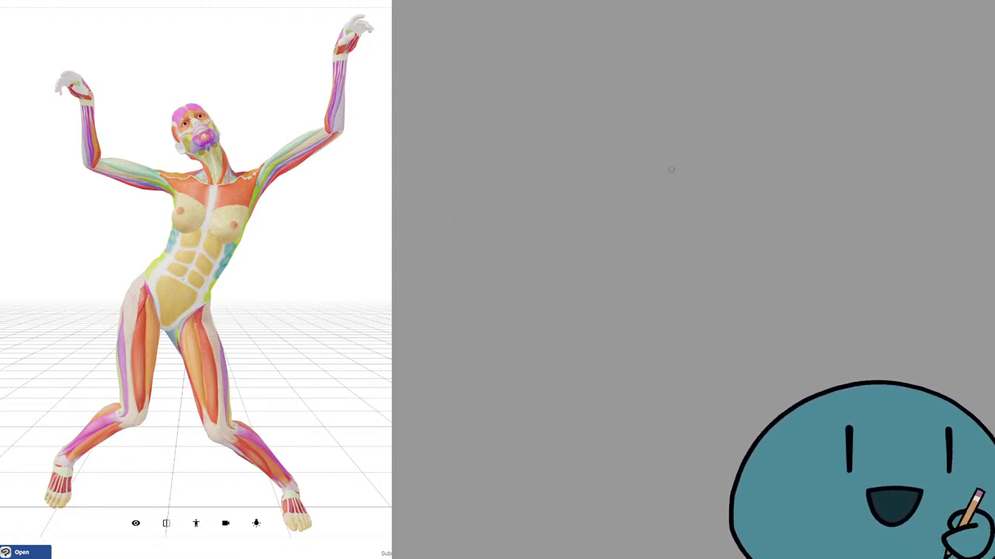
Step: Try to sketch the upturned head as a circle with a tilted centre line, crossing eye line and jaw edge
{"action": "mouse_move", "coordinate": [643, 126]}
{"action": "left_mouse_down"}
{"action": "mouse_move", "coordinate": [659, 114]}
{"action": "mouse_move", "coordinate": [641, 123]}
{"action": "left_mouse_up"}
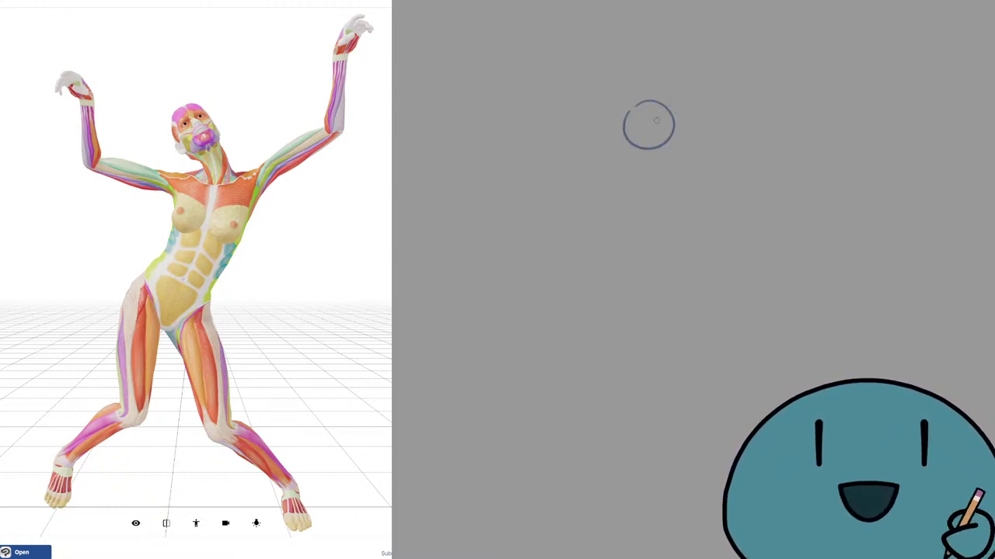
{"action": "left_click_drag", "start_coordinate": [636, 102], "coordinate": [668, 151]}
{"action": "key", "text": "ctrl+z"}
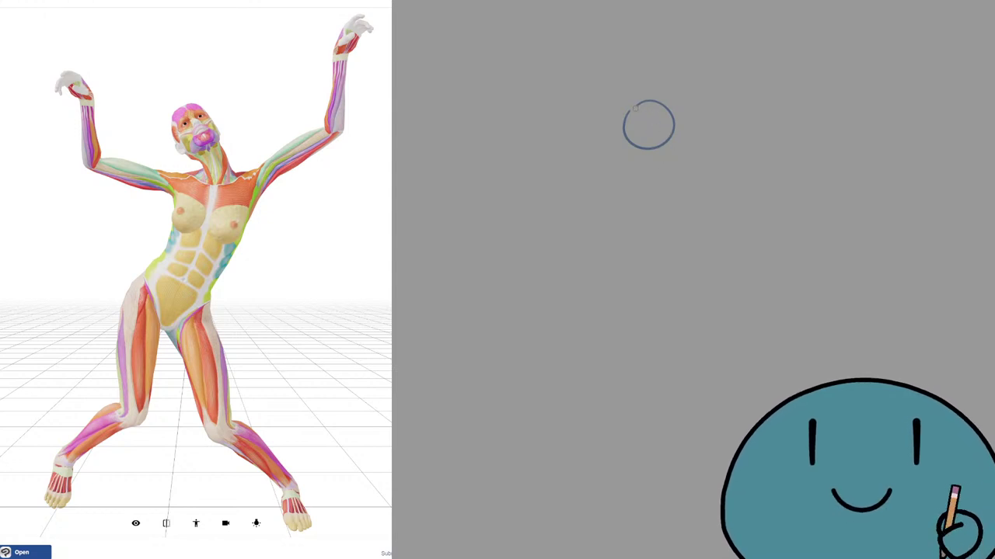
{"action": "left_click_drag", "start_coordinate": [639, 106], "coordinate": [666, 157]}
{"action": "mouse_move", "coordinate": [670, 113]}
{"action": "left_mouse_down"}
{"action": "mouse_move", "coordinate": [646, 120]}
{"action": "mouse_move", "coordinate": [645, 133]}
{"action": "mouse_move", "coordinate": [635, 106]}
{"action": "mouse_move", "coordinate": [642, 155]}
{"action": "left_mouse_up"}
{"action": "key", "text": "ctrl+z"}
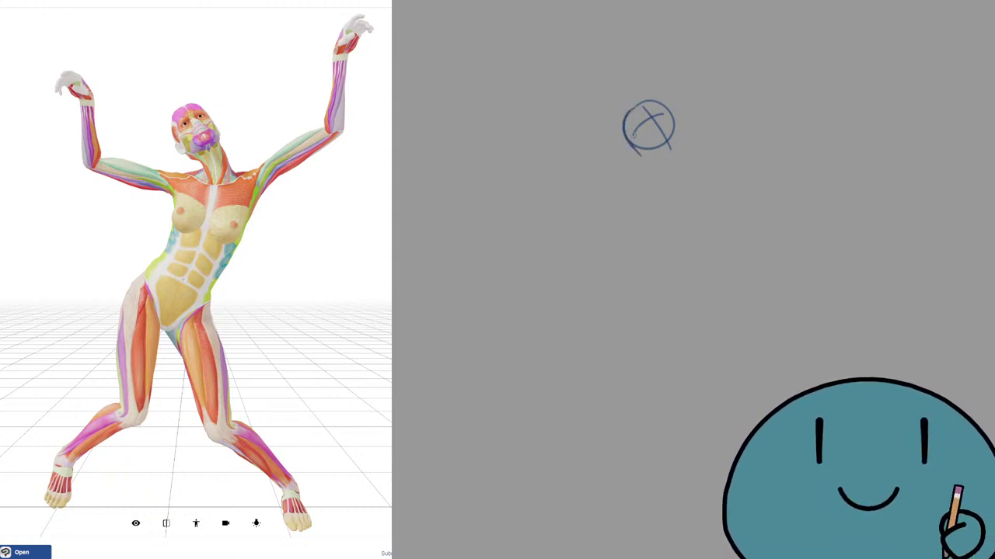
{"action": "key", "text": "ctrl+z"}
{"action": "key", "text": "ctrl+z"}
{"action": "key", "text": "ctrl+z"}
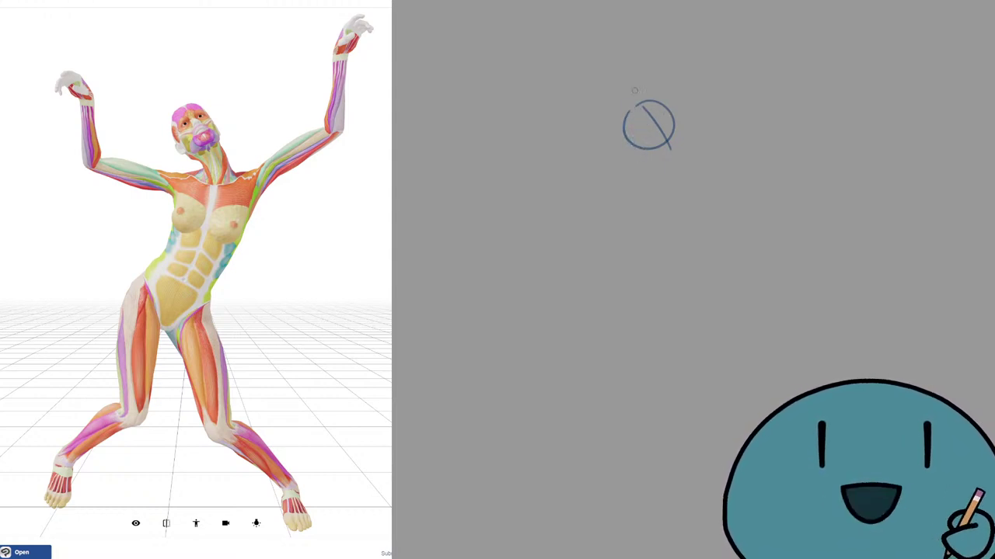
{"action": "key", "text": "ctrl+z"}
{"action": "key", "text": "ctrl+z"}
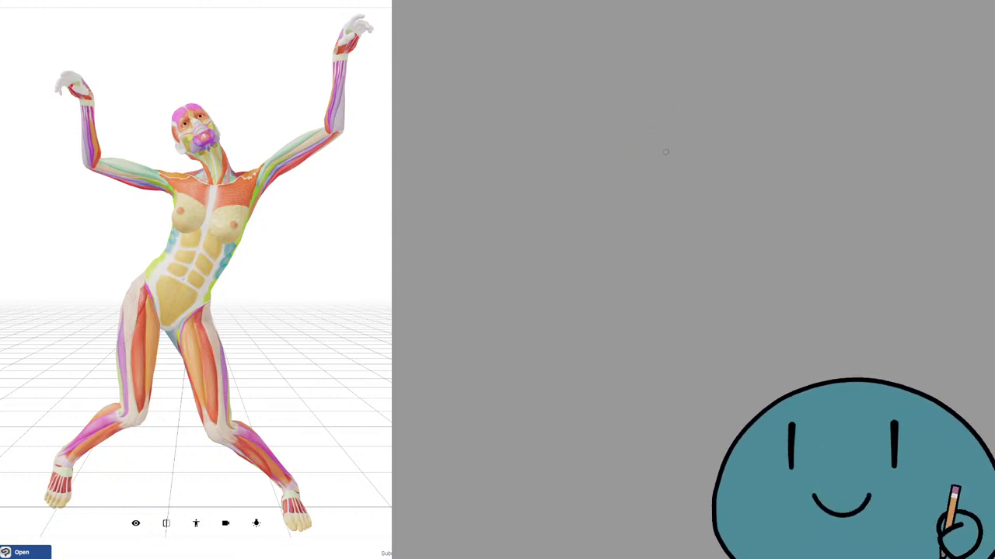
Step: Sketch the upturned head as a small circle with a tilted centre line and short angled chin and jaw strokes
{"action": "mouse_move", "coordinate": [633, 103]}
{"action": "left_mouse_down"}
{"action": "mouse_move", "coordinate": [644, 142]}
{"action": "mouse_move", "coordinate": [624, 135]}
{"action": "mouse_move", "coordinate": [635, 92]}
{"action": "mouse_move", "coordinate": [619, 125]}
{"action": "mouse_move", "coordinate": [631, 103]}
{"action": "mouse_move", "coordinate": [642, 123]}
{"action": "mouse_move", "coordinate": [630, 123]}
{"action": "mouse_move", "coordinate": [649, 118]}
{"action": "mouse_move", "coordinate": [627, 128]}
{"action": "mouse_move", "coordinate": [655, 124]}
{"action": "left_mouse_up"}
{"action": "key", "text": "ctrl+z"}
{"action": "key", "text": "ctrl+z"}
{"action": "key", "text": "ctrl+z"}
{"action": "key", "text": "ctrl+z"}
{"action": "key", "text": "ctrl+z"}
{"action": "key", "text": "ctrl+z"}
{"action": "key", "text": "ctrl+z"}
{"action": "key", "text": "ctrl+z"}
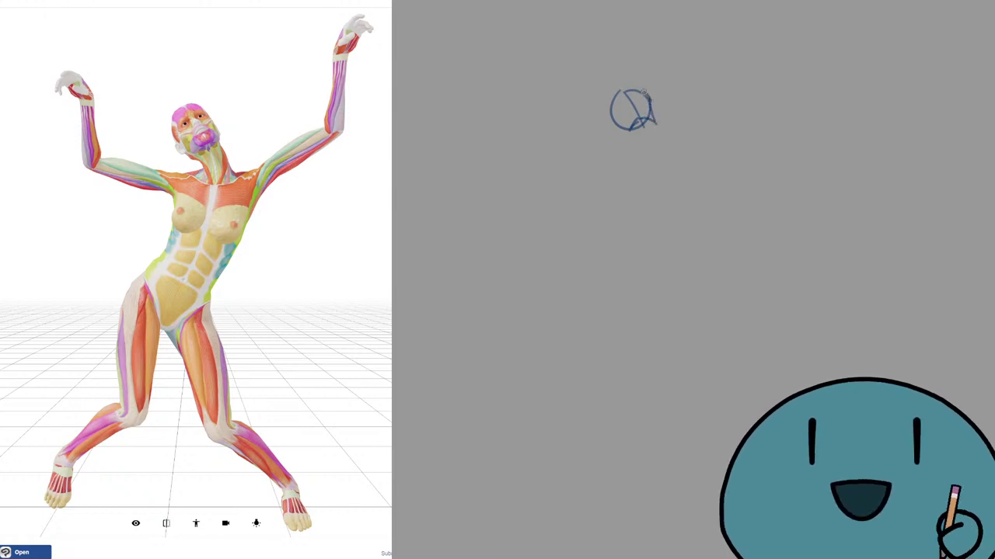
Step: Reinforce the skull outline and add a curved eye line and side-of-head contour to the tilted head
{"action": "mouse_move", "coordinate": [637, 88]}
{"action": "left_mouse_down"}
{"action": "mouse_move", "coordinate": [652, 101]}
{"action": "mouse_move", "coordinate": [609, 119]}
{"action": "mouse_move", "coordinate": [610, 111]}
{"action": "left_mouse_up"}
{"action": "key", "text": "ctrl+z"}
{"action": "key", "text": "ctrl+z"}
{"action": "key", "text": "ctrl+z"}
{"action": "key", "text": "ctrl+z"}
{"action": "key", "text": "ctrl+z"}
{"action": "key", "text": "ctrl+z"}
{"action": "key", "text": "ctrl+z"}
{"action": "key", "text": "ctrl+z"}
{"action": "key", "text": "ctrl+z"}
{"action": "key", "text": "ctrl+z"}
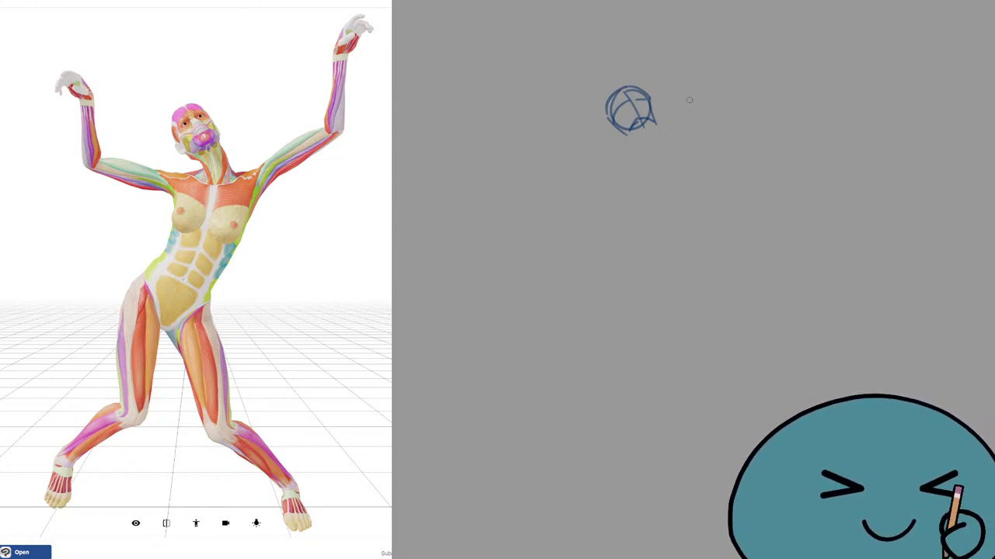
{"action": "mouse_move", "coordinate": [771, 120]}
{"action": "left_mouse_down"}
{"action": "mouse_move", "coordinate": [752, 126]}
{"action": "mouse_move", "coordinate": [689, 99]}
{"action": "left_mouse_up"}
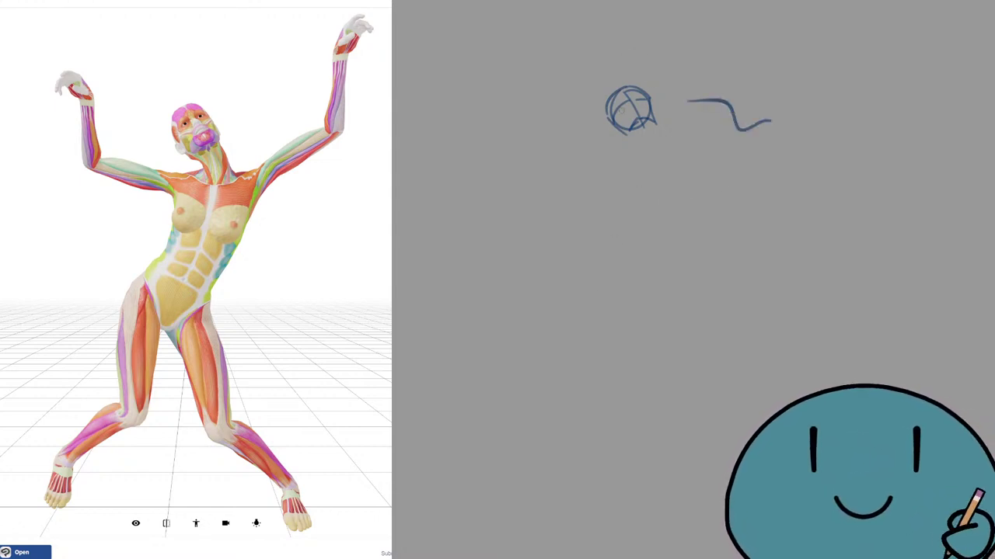
{"action": "key", "text": "ctrl+z"}
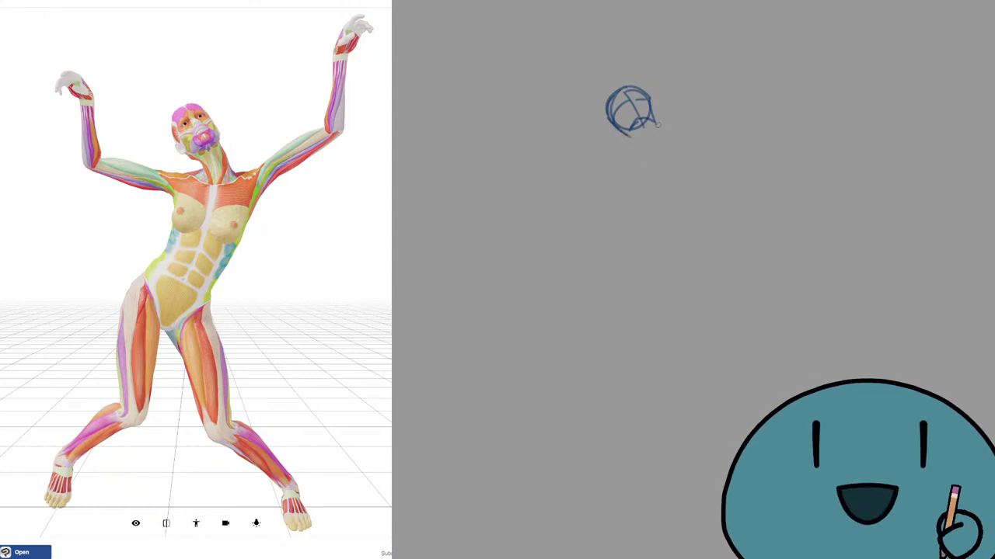
Step: Rework the head's jaw outline and face guidelines, and add a short vertical neck line below the chin
{"action": "left_click_drag", "start_coordinate": [656, 123], "coordinate": [659, 161]}
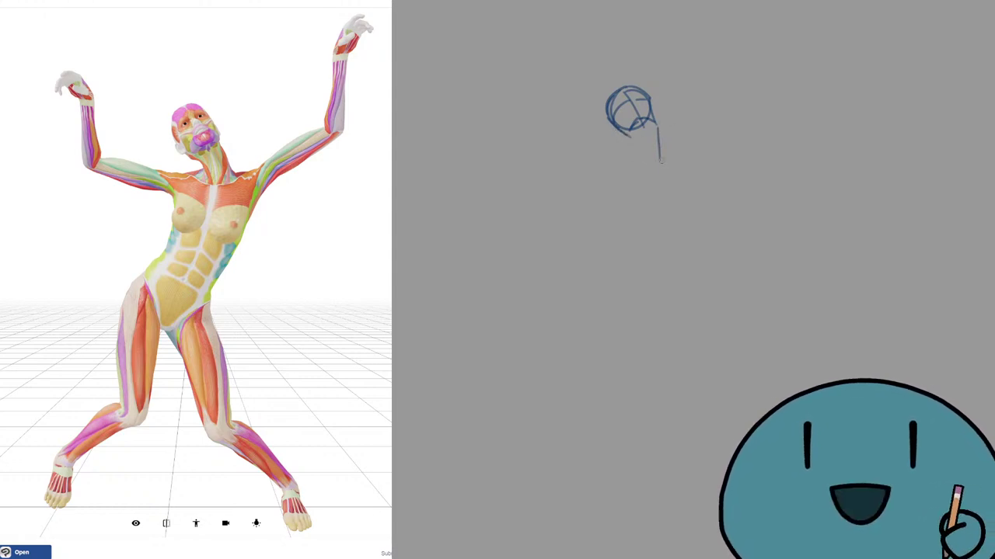
{"action": "left_click_drag", "start_coordinate": [653, 127], "coordinate": [635, 133]}
{"action": "key", "text": "ctrl+z"}
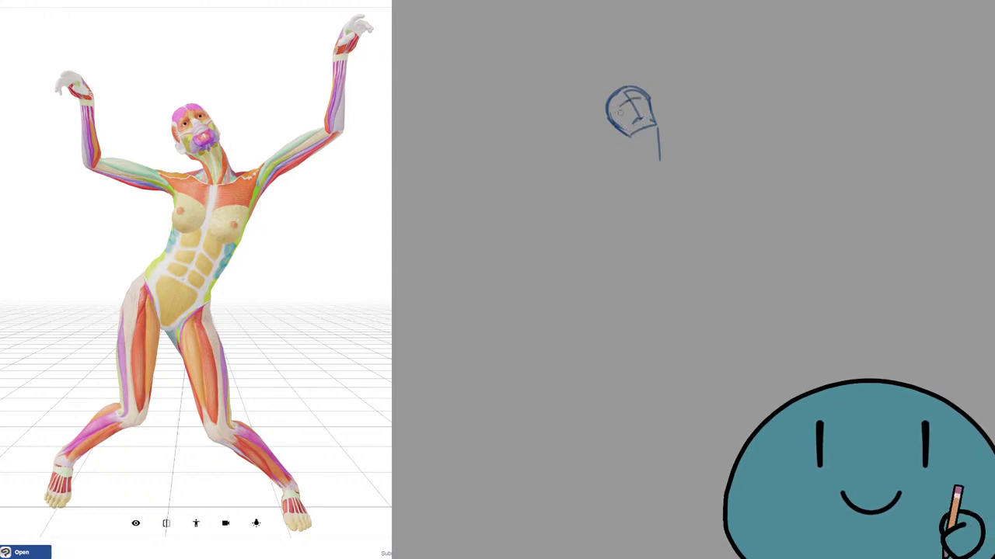
{"action": "mouse_move", "coordinate": [625, 99]}
{"action": "left_mouse_down"}
{"action": "mouse_move", "coordinate": [648, 104]}
{"action": "mouse_move", "coordinate": [625, 106]}
{"action": "mouse_move", "coordinate": [615, 123]}
{"action": "mouse_move", "coordinate": [619, 109]}
{"action": "mouse_move", "coordinate": [614, 125]}
{"action": "mouse_move", "coordinate": [608, 114]}
{"action": "mouse_move", "coordinate": [622, 130]}
{"action": "mouse_move", "coordinate": [614, 113]}
{"action": "mouse_move", "coordinate": [655, 122]}
{"action": "mouse_move", "coordinate": [626, 133]}
{"action": "left_mouse_up"}
{"action": "key", "text": "e"}
{"action": "key", "text": "p"}
{"action": "key", "text": "ctrl+z"}
{"action": "key", "text": "ctrl+z"}
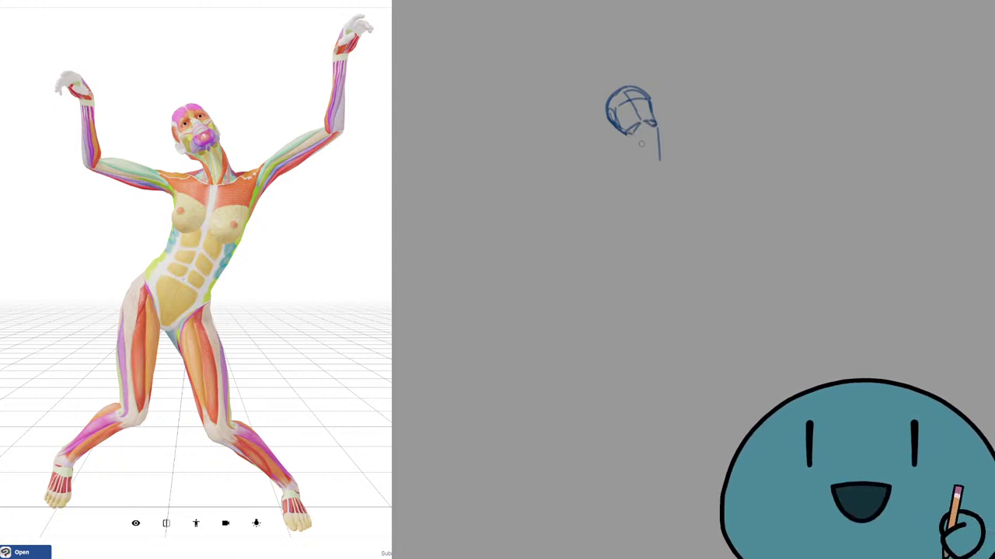
Step: Try to sketch the neck's outer edge with straight lines descending from the chin
{"action": "key", "text": "ctrl+z"}
{"action": "mouse_move", "coordinate": [658, 129]}
{"action": "left_mouse_down"}
{"action": "mouse_move", "coordinate": [667, 158]}
{"action": "mouse_move", "coordinate": [650, 157]}
{"action": "left_mouse_up"}
{"action": "key", "text": "ctrl+z"}
{"action": "key", "text": "ctrl+z"}
{"action": "key", "text": "ctrl+z"}
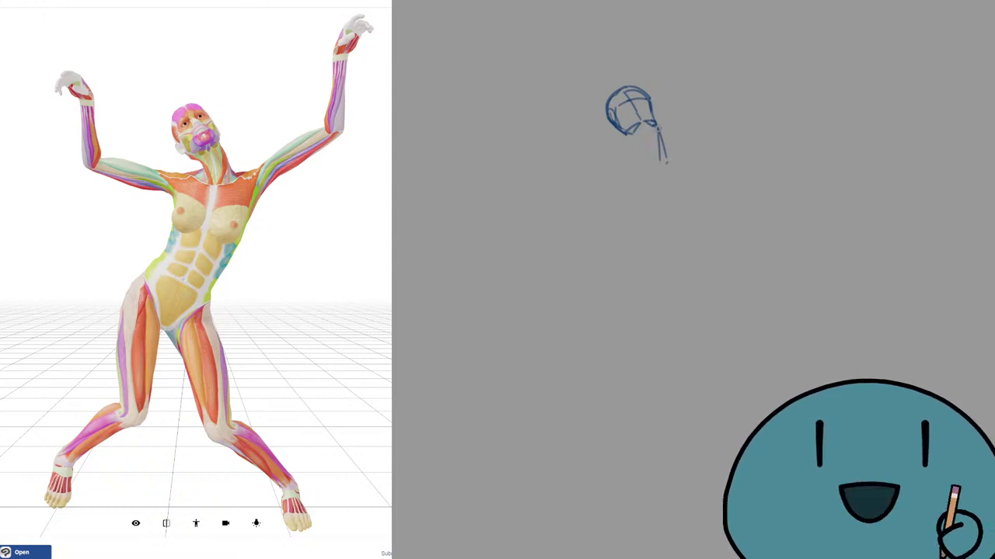
{"action": "key", "text": "ctrl+z"}
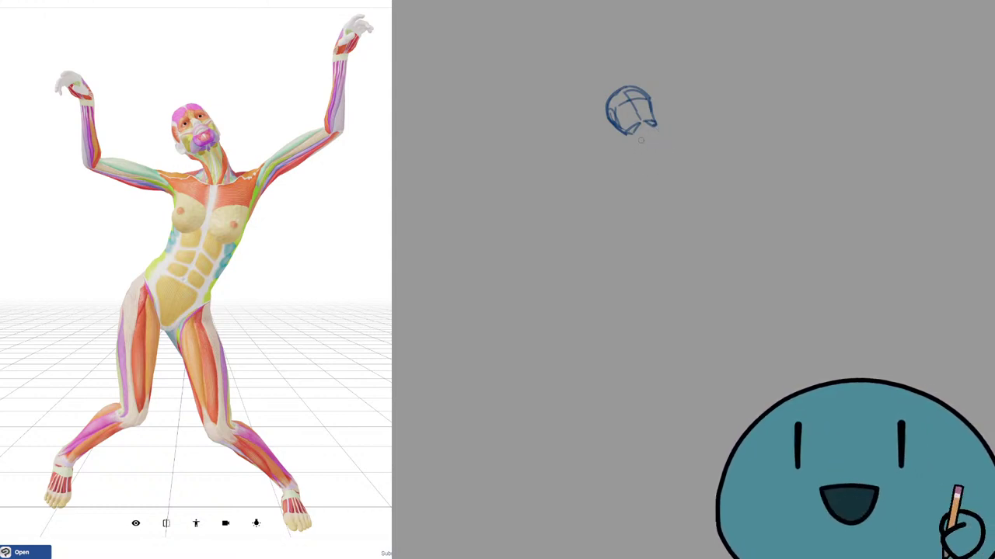
Step: Sketch the neck with straight side and throat lines, and draw the collarbone out to the lower arm's rounded shoulder
{"action": "mouse_move", "coordinate": [633, 133]}
{"action": "left_mouse_down"}
{"action": "mouse_move", "coordinate": [650, 127]}
{"action": "mouse_move", "coordinate": [653, 164]}
{"action": "mouse_move", "coordinate": [643, 164]}
{"action": "mouse_move", "coordinate": [662, 154]}
{"action": "left_mouse_up"}
{"action": "key", "text": "ctrl+z"}
{"action": "key", "text": "ctrl+z"}
{"action": "key", "text": "ctrl+z"}
{"action": "key", "text": "ctrl+z"}
{"action": "mouse_move", "coordinate": [658, 129]}
{"action": "left_mouse_down"}
{"action": "mouse_move", "coordinate": [650, 171]}
{"action": "mouse_move", "coordinate": [655, 160]}
{"action": "mouse_move", "coordinate": [643, 146]}
{"action": "mouse_move", "coordinate": [619, 160]}
{"action": "left_mouse_up"}
{"action": "left_click", "coordinate": [658, 157]}
{"action": "mouse_move", "coordinate": [619, 160]}
{"action": "left_mouse_down"}
{"action": "mouse_move", "coordinate": [661, 159]}
{"action": "mouse_move", "coordinate": [609, 156]}
{"action": "mouse_move", "coordinate": [642, 162]}
{"action": "mouse_move", "coordinate": [601, 162]}
{"action": "left_mouse_up"}
{"action": "key", "text": "ctrl+z"}
{"action": "key", "text": "ctrl+z"}
{"action": "key", "text": "ctrl+z"}
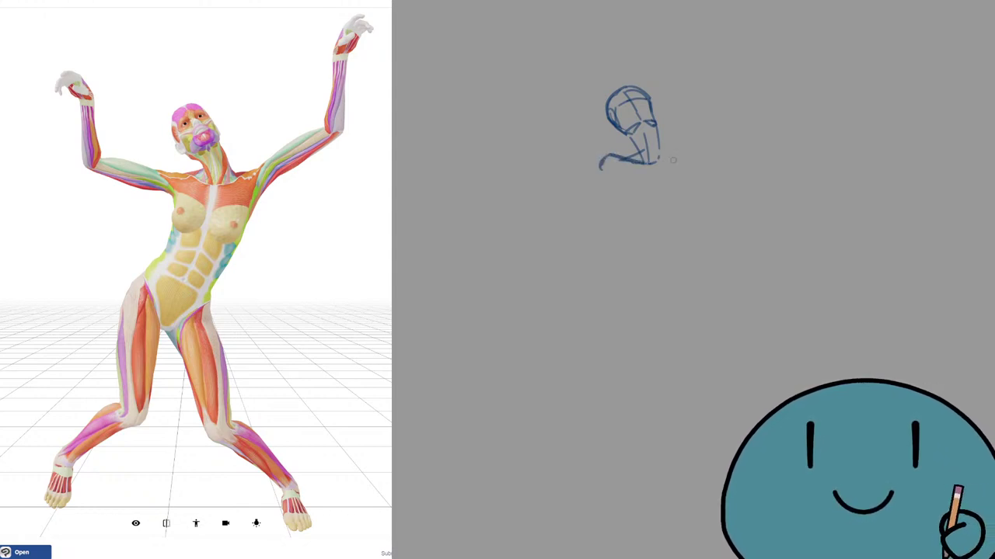
Step: Sketch the opposite collarbone and shoulder line toward the higher raised arm, and extend the neck's edge down to it
{"action": "mouse_move", "coordinate": [652, 162]}
{"action": "left_mouse_down"}
{"action": "mouse_move", "coordinate": [683, 149]}
{"action": "mouse_move", "coordinate": [631, 160]}
{"action": "left_mouse_up"}
{"action": "key", "text": "ctrl+z"}
{"action": "key", "text": "ctrl+z"}
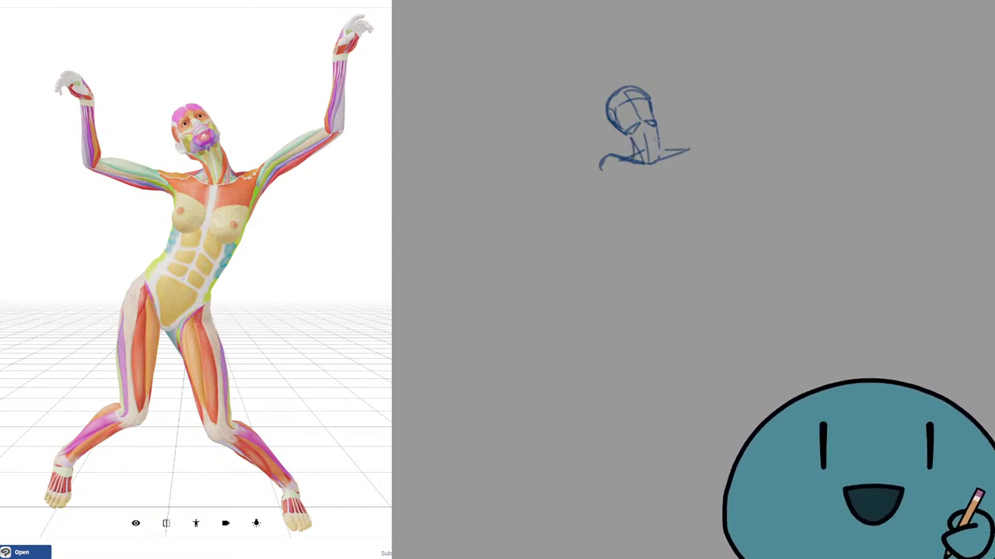
{"action": "left_click_drag", "start_coordinate": [661, 127], "coordinate": [664, 159]}
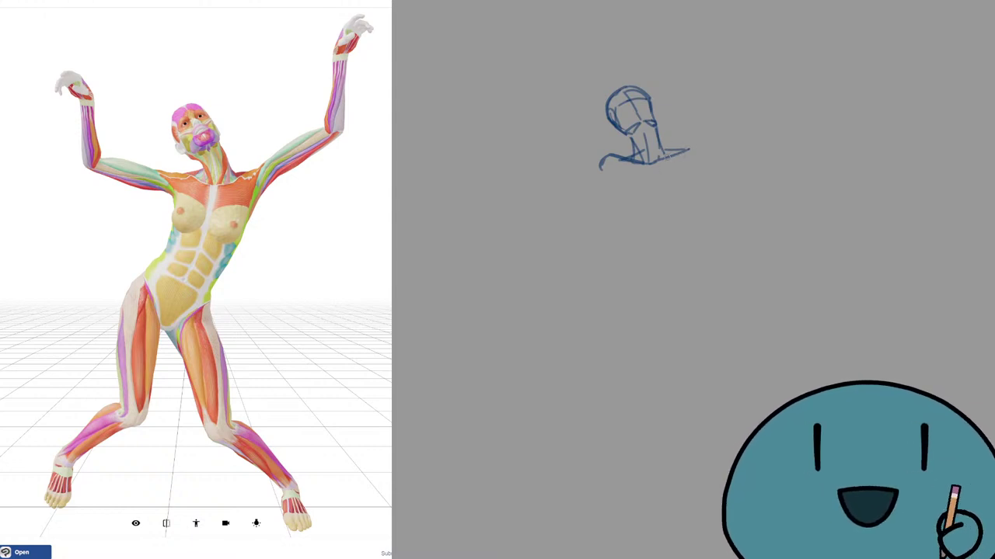
Step: Sketch the rounded shoulder of the higher raised arm and a slanted ribcage side line below it
{"action": "key", "text": "ctrl+z"}
{"action": "mouse_move", "coordinate": [666, 157]}
{"action": "left_mouse_down"}
{"action": "mouse_move", "coordinate": [693, 144]}
{"action": "mouse_move", "coordinate": [664, 213]}
{"action": "left_mouse_up"}
{"action": "key", "text": "ctrl+z"}
{"action": "key", "text": "ctrl+z"}
{"action": "key", "text": "ctrl+z"}
{"action": "key", "text": "ctrl+z"}
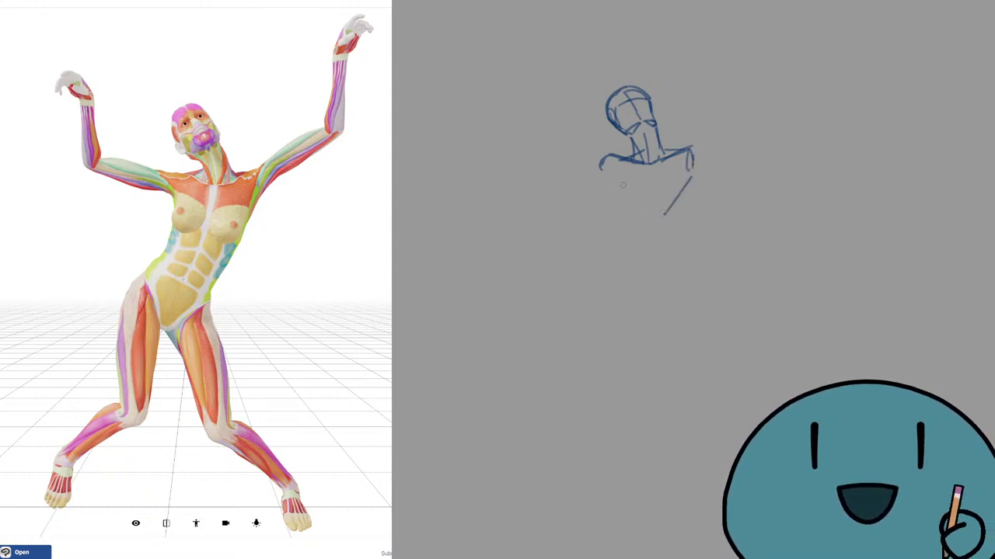
Step: Sketch the chest's slanted center line, the lower rib edge and the opposite ribcage side
{"action": "left_click_drag", "start_coordinate": [649, 172], "coordinate": [636, 217]}
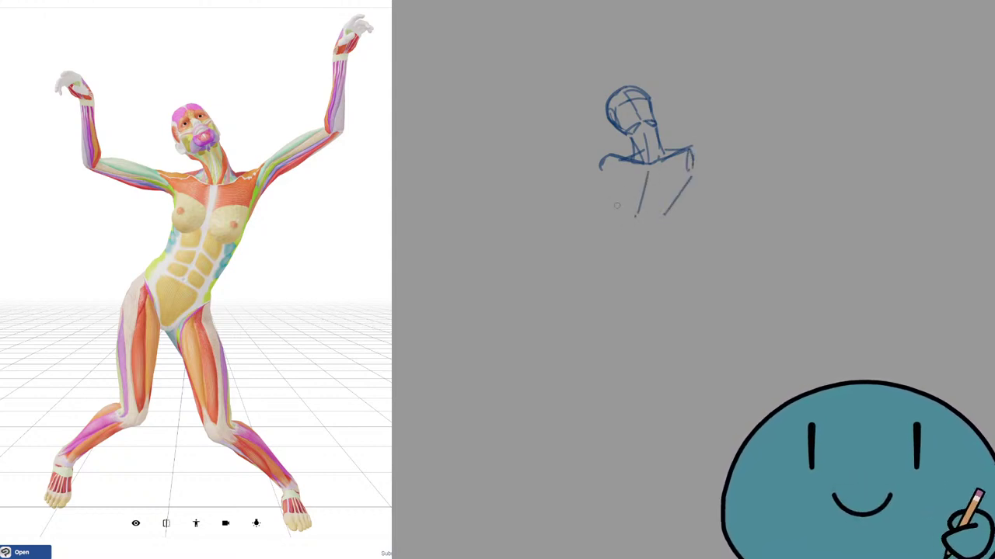
{"action": "left_click_drag", "start_coordinate": [666, 212], "coordinate": [636, 216]}
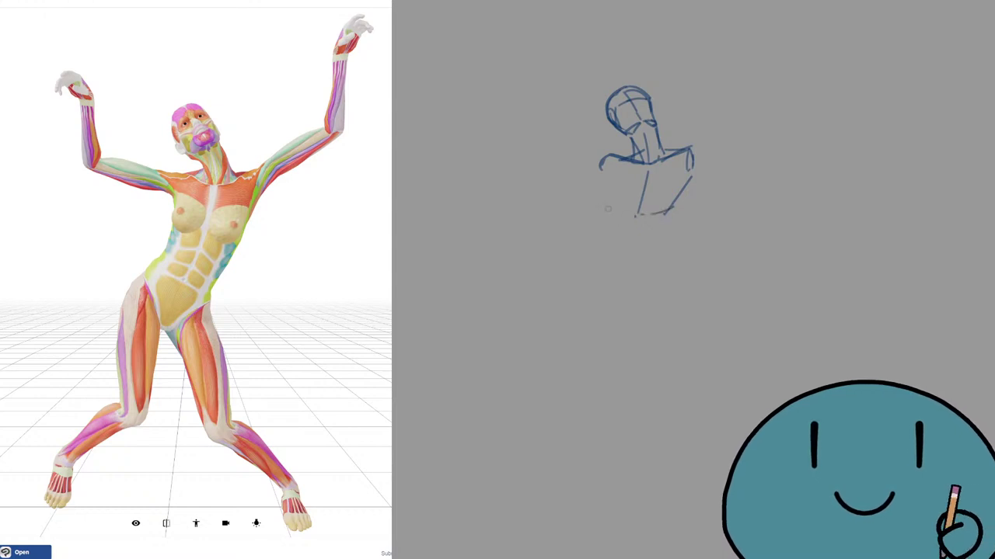
{"action": "left_click_drag", "start_coordinate": [609, 172], "coordinate": [613, 207]}
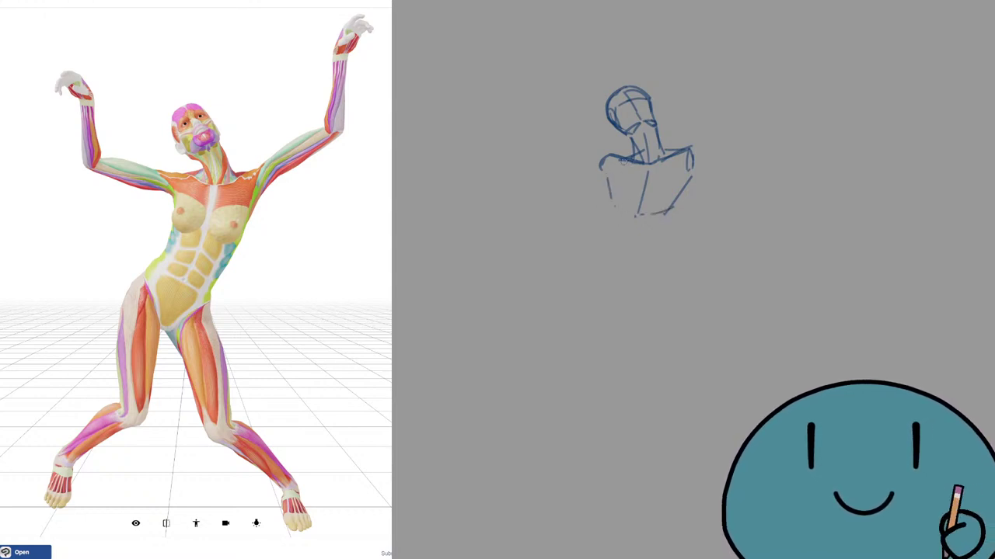
{"action": "key", "text": "ctrl+z"}
{"action": "left_click_drag", "start_coordinate": [611, 164], "coordinate": [613, 210]}
{"action": "key", "text": "ctrl+z"}
{"action": "key", "text": "ctrl+z"}
{"action": "key", "text": "ctrl+z"}
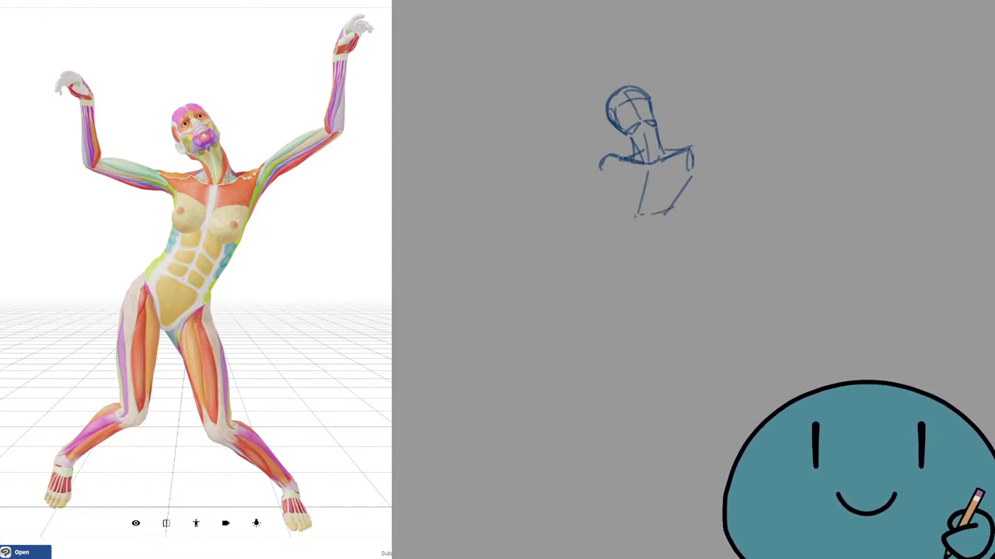
{"action": "mouse_move", "coordinate": [614, 164]}
{"action": "left_mouse_down"}
{"action": "mouse_move", "coordinate": [611, 209]}
{"action": "mouse_move", "coordinate": [668, 216]}
{"action": "mouse_move", "coordinate": [615, 249]}
{"action": "left_mouse_up"}
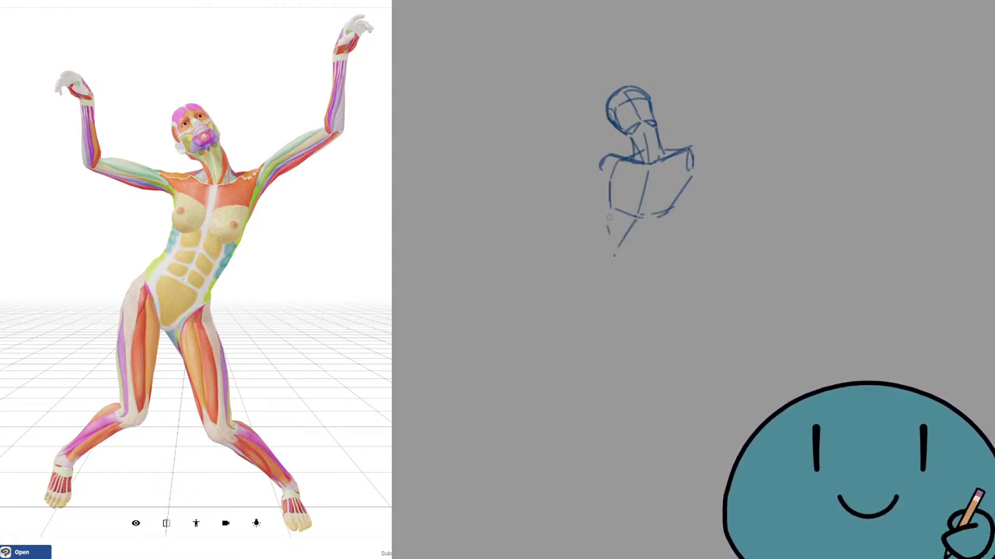
Step: Try to sketch the waist side, a tilted pelvis line across the abdomen's center line, and the outer hip lines
{"action": "key", "text": "ctrl+z"}
{"action": "mouse_move", "coordinate": [610, 209]}
{"action": "left_mouse_down"}
{"action": "mouse_move", "coordinate": [603, 233]}
{"action": "mouse_move", "coordinate": [606, 221]}
{"action": "left_mouse_up"}
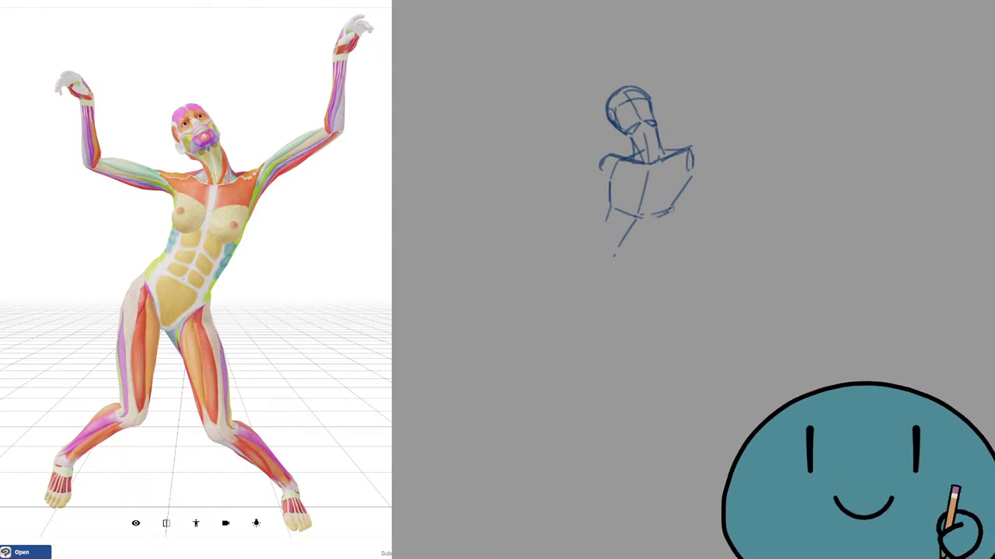
{"action": "left_click_drag", "start_coordinate": [670, 207], "coordinate": [659, 231]}
{"action": "key", "text": "ctrl+z"}
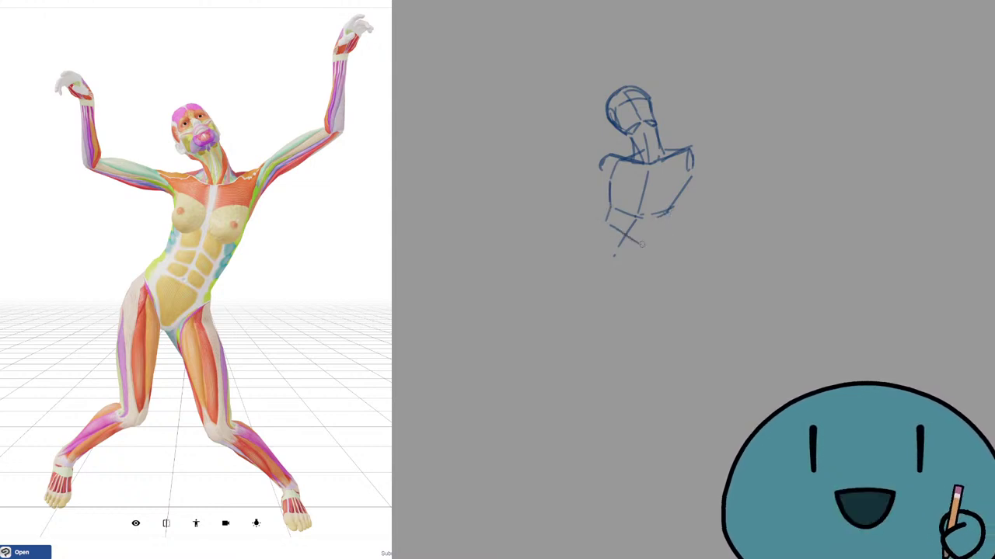
{"action": "left_click_drag", "start_coordinate": [610, 226], "coordinate": [637, 247]}
{"action": "mouse_move", "coordinate": [639, 249]}
{"action": "left_mouse_down"}
{"action": "mouse_move", "coordinate": [658, 246]}
{"action": "mouse_move", "coordinate": [650, 241]}
{"action": "mouse_move", "coordinate": [644, 295]}
{"action": "left_mouse_up"}
{"action": "left_click_drag", "start_coordinate": [609, 228], "coordinate": [573, 265]}
Step: Try to refine the outer hip lines flaring from both ends of the tilted pelvis line
{"action": "key", "text": "ctrl+z"}
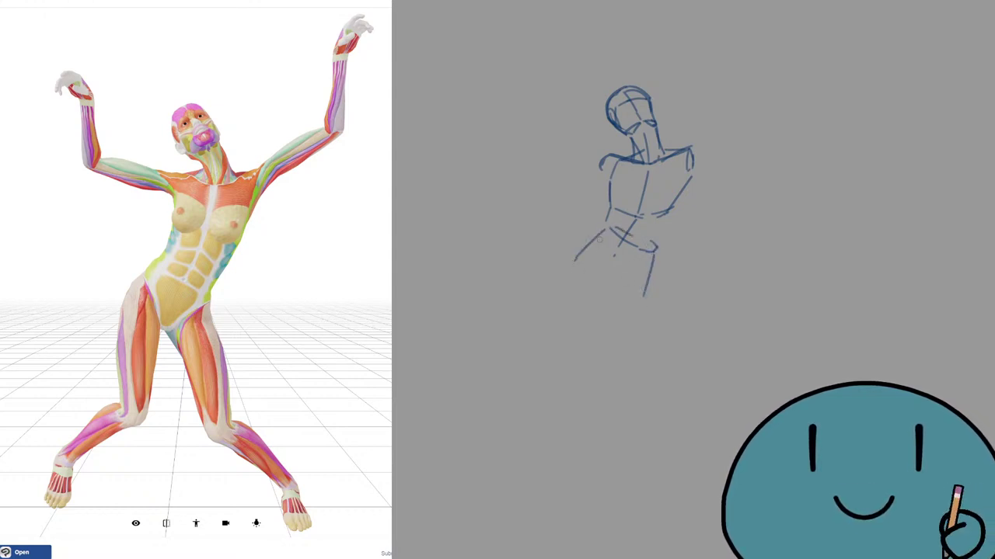
{"action": "key", "text": "ctrl+z"}
{"action": "mouse_move", "coordinate": [603, 225]}
{"action": "left_mouse_down"}
{"action": "mouse_move", "coordinate": [620, 236]}
{"action": "mouse_move", "coordinate": [565, 256]}
{"action": "left_mouse_up"}
{"action": "key", "text": "ctrl+z"}
{"action": "key", "text": "ctrl+z"}
{"action": "key", "text": "ctrl+z"}
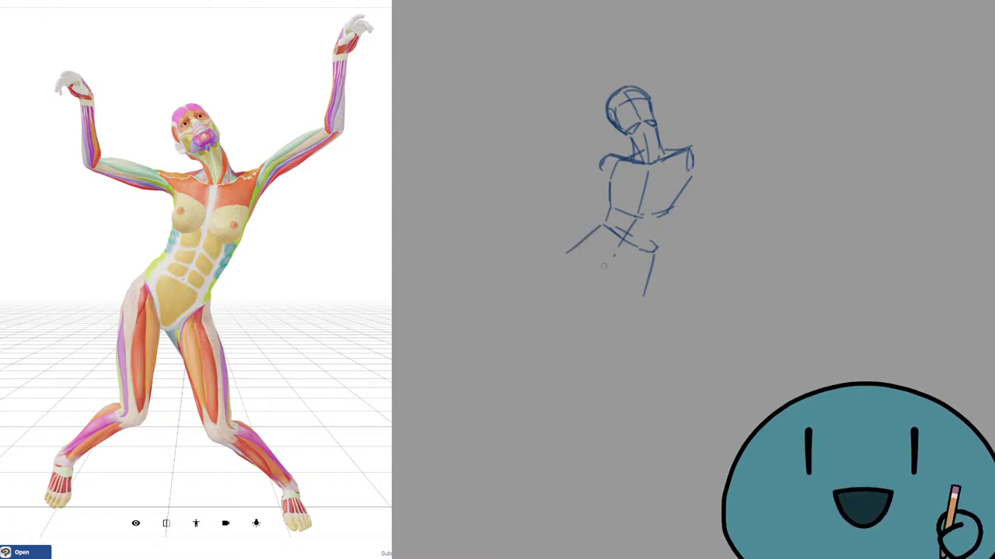
{"action": "key", "text": "ctrl+z"}
{"action": "key", "text": "ctrl+z"}
{"action": "mouse_move", "coordinate": [599, 226]}
{"action": "left_mouse_down"}
{"action": "mouse_move", "coordinate": [559, 253]}
{"action": "mouse_move", "coordinate": [566, 250]}
{"action": "left_mouse_up"}
{"action": "key", "text": "ctrl+z"}
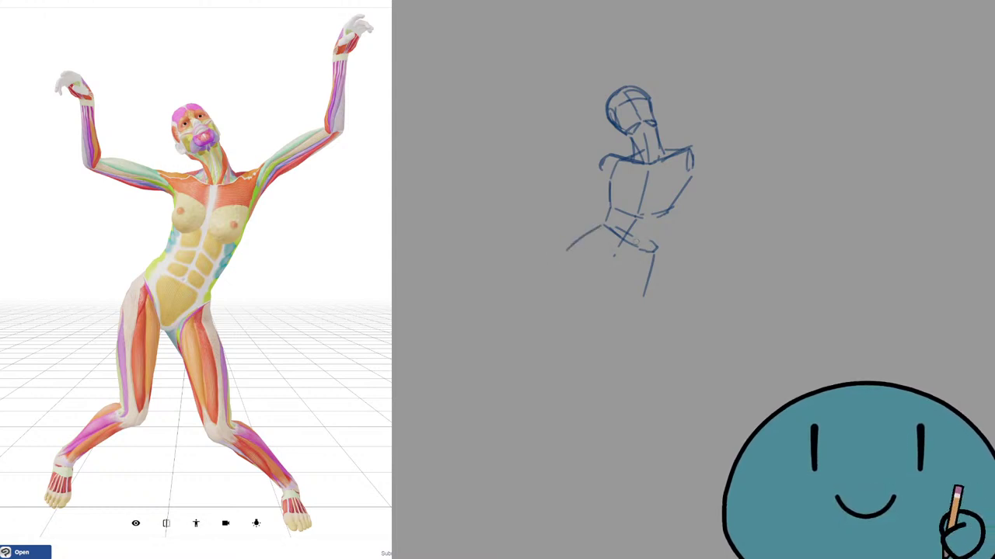
{"action": "key", "text": "ctrl+z"}
{"action": "left_click_drag", "start_coordinate": [658, 250], "coordinate": [642, 301]}
{"action": "key", "text": "ctrl+z"}
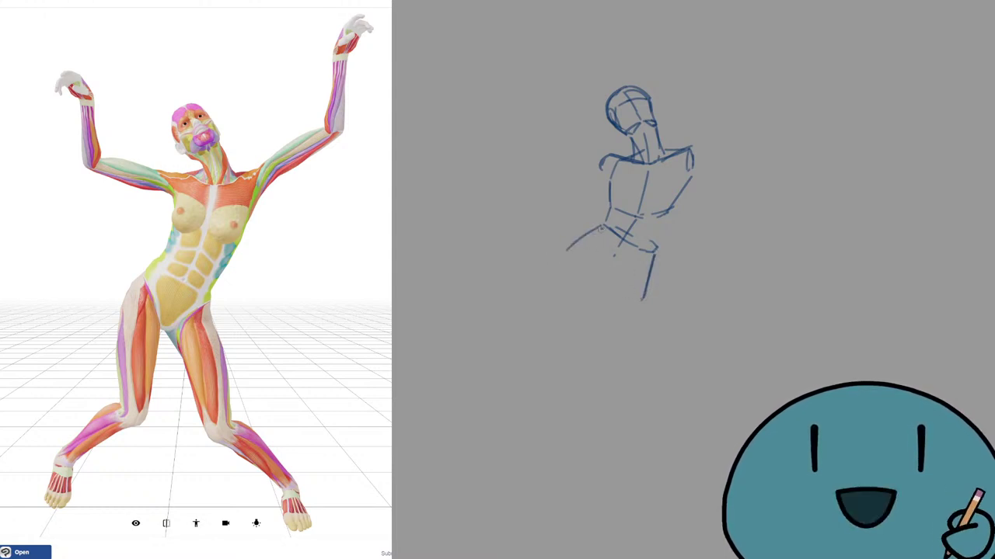
{"action": "mouse_move", "coordinate": [602, 226]}
{"action": "left_mouse_down"}
{"action": "mouse_move", "coordinate": [567, 250]}
{"action": "mouse_move", "coordinate": [599, 232]}
{"action": "mouse_move", "coordinate": [637, 234]}
{"action": "mouse_move", "coordinate": [657, 265]}
{"action": "mouse_move", "coordinate": [642, 309]}
{"action": "left_mouse_up"}
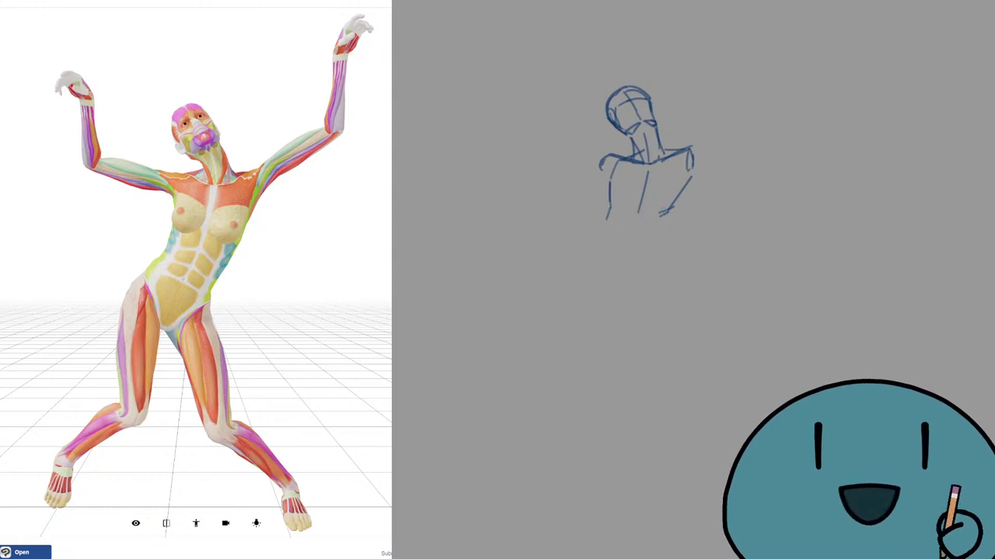
Step: Rework the ribcage with a longer slanted side, a curved opposite side and a rounded lower edge
{"action": "left_click_drag", "start_coordinate": [662, 216], "coordinate": [658, 208]}
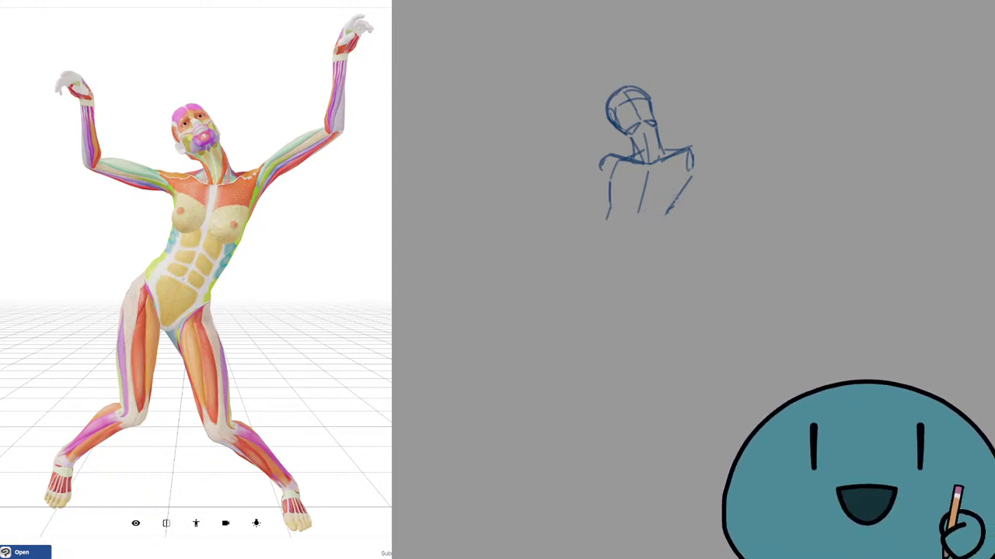
{"action": "mouse_move", "coordinate": [694, 173]}
{"action": "left_mouse_down"}
{"action": "mouse_move", "coordinate": [661, 224]}
{"action": "mouse_move", "coordinate": [608, 215]}
{"action": "left_mouse_up"}
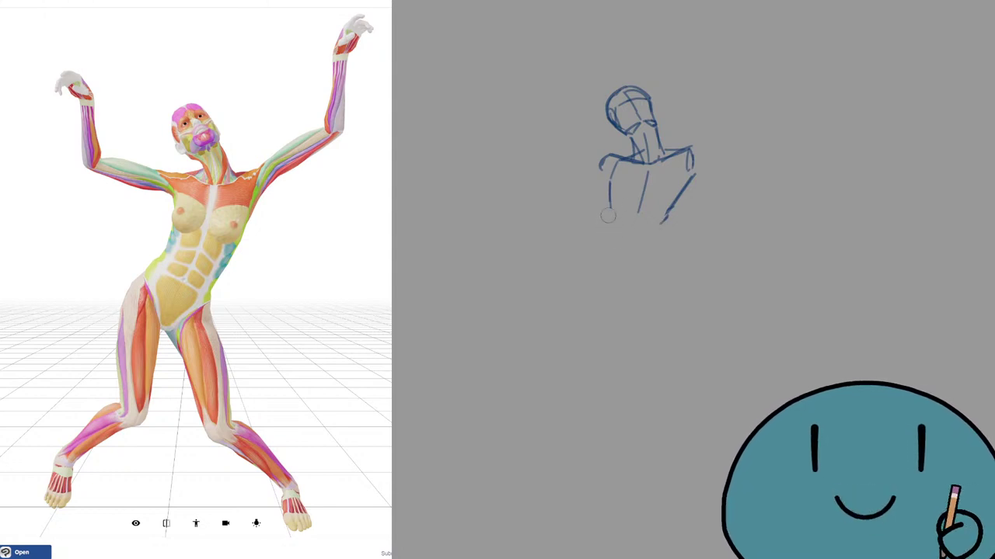
{"action": "key", "text": "ctrl+z"}
{"action": "left_click_drag", "start_coordinate": [612, 159], "coordinate": [610, 204]}
{"action": "key", "text": "ctrl+z"}
{"action": "key", "text": "ctrl+z"}
{"action": "key", "text": "ctrl+z"}
{"action": "mouse_move", "coordinate": [617, 162]}
{"action": "left_mouse_down"}
{"action": "mouse_move", "coordinate": [610, 206]}
{"action": "mouse_move", "coordinate": [655, 225]}
{"action": "mouse_move", "coordinate": [606, 264]}
{"action": "left_mouse_up"}
{"action": "key", "text": "ctrl+z"}
{"action": "key", "text": "ctrl+z"}
{"action": "key", "text": "ctrl+z"}
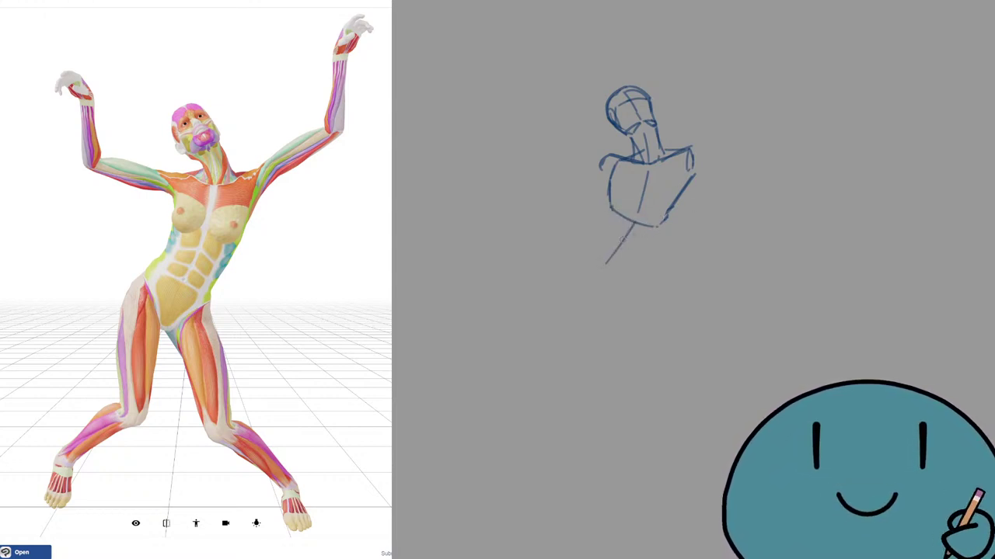
Step: Try to sketch an oval abdomen overlapping the lower ribcage, with a tilted pelvis line and outer hip lines
{"action": "left_click_drag", "start_coordinate": [643, 200], "coordinate": [637, 233]}
{"action": "left_click_drag", "start_coordinate": [660, 219], "coordinate": [658, 222]}
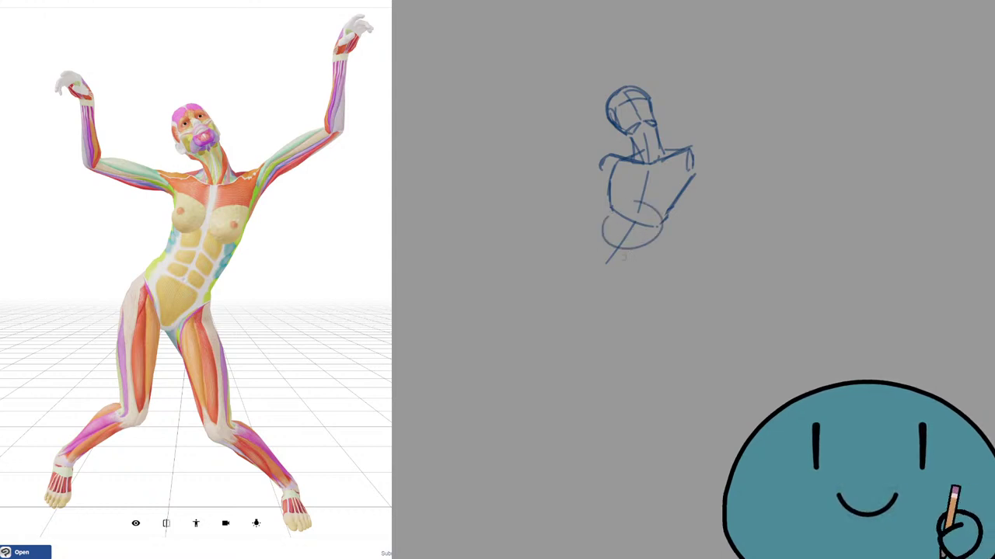
{"action": "mouse_move", "coordinate": [606, 241]}
{"action": "left_mouse_down"}
{"action": "mouse_move", "coordinate": [646, 262]}
{"action": "mouse_move", "coordinate": [654, 248]}
{"action": "mouse_move", "coordinate": [603, 238]}
{"action": "mouse_move", "coordinate": [556, 259]}
{"action": "left_mouse_up"}
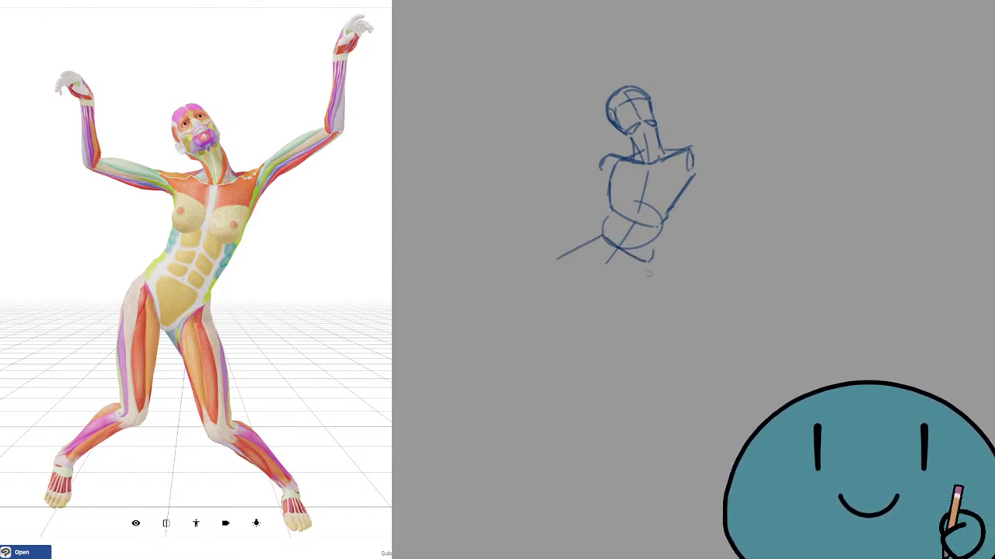
{"action": "left_click_drag", "start_coordinate": [648, 269], "coordinate": [629, 303]}
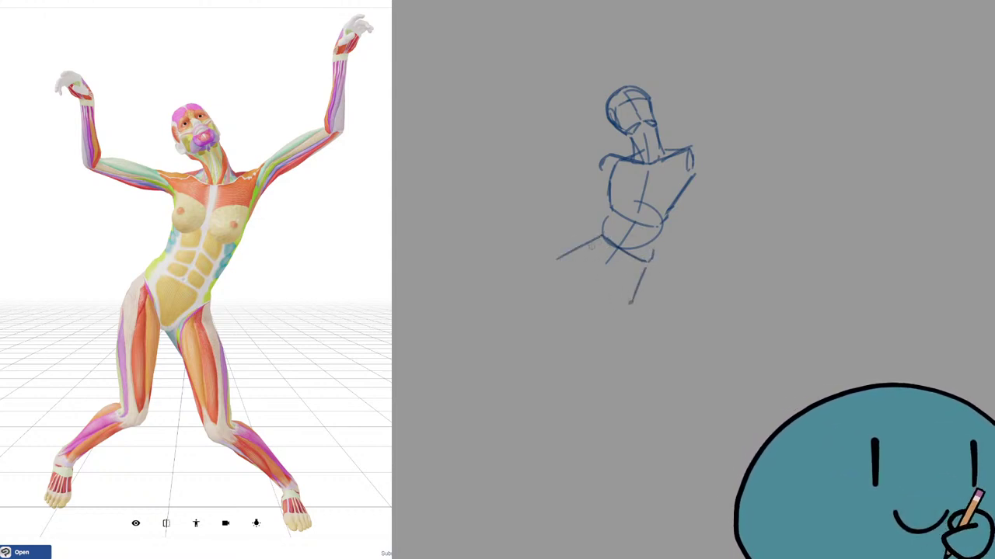
{"action": "key", "text": "ctrl+z"}
{"action": "key", "text": "ctrl+z"}
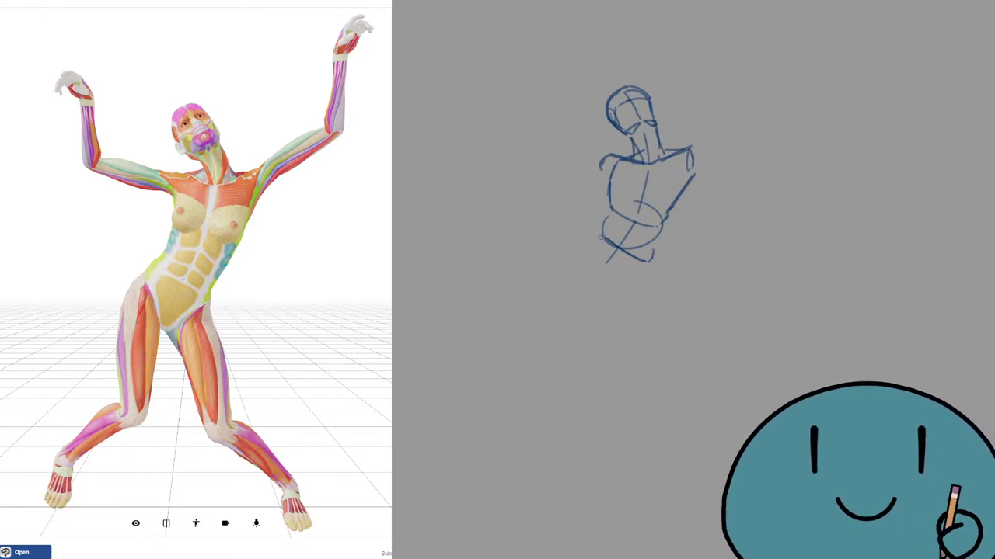
Step: Try to redraw the flared outer hip line, and undo the oval abdomen and pelvis lines back to the ribcage
{"action": "left_click_drag", "start_coordinate": [603, 235], "coordinate": [566, 259]}
{"action": "key", "text": "ctrl+z"}
{"action": "mouse_move", "coordinate": [601, 236]}
{"action": "left_mouse_down"}
{"action": "mouse_move", "coordinate": [555, 261]}
{"action": "mouse_move", "coordinate": [573, 249]}
{"action": "left_mouse_up"}
{"action": "key", "text": "ctrl+z"}
{"action": "key", "text": "ctrl+z"}
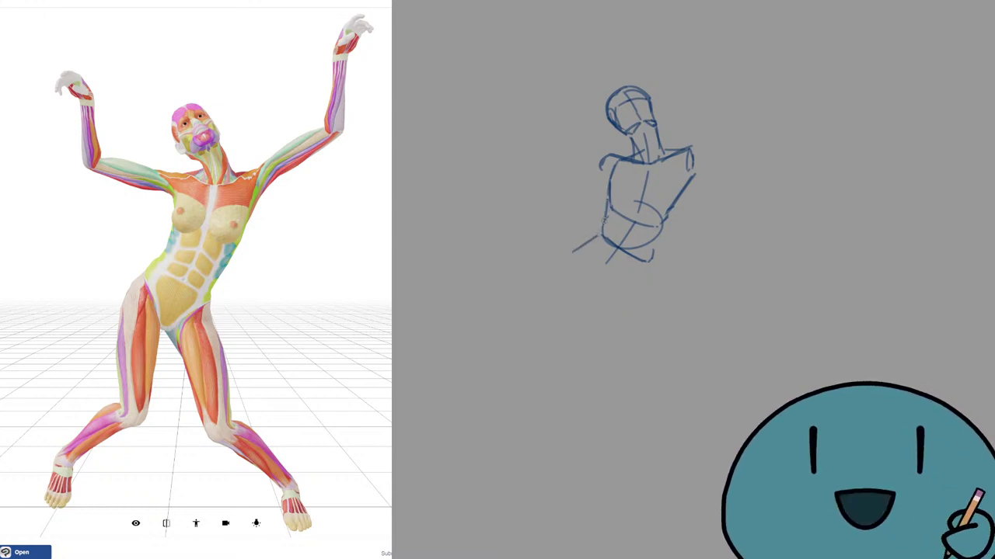
{"action": "key", "text": "ctrl+z"}
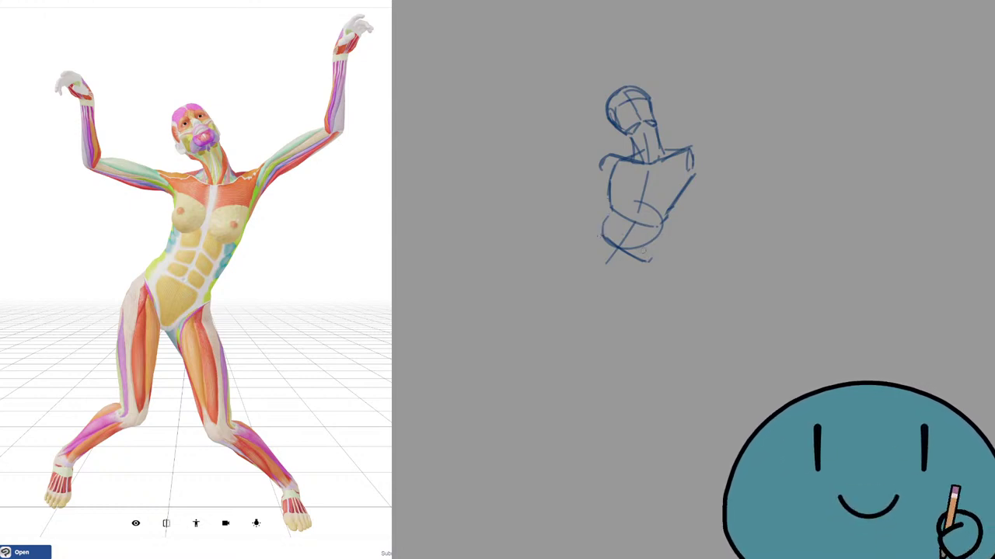
{"action": "key", "text": "ctrl+z"}
{"action": "key", "text": "ctrl+z"}
{"action": "key", "text": "ctrl+z"}
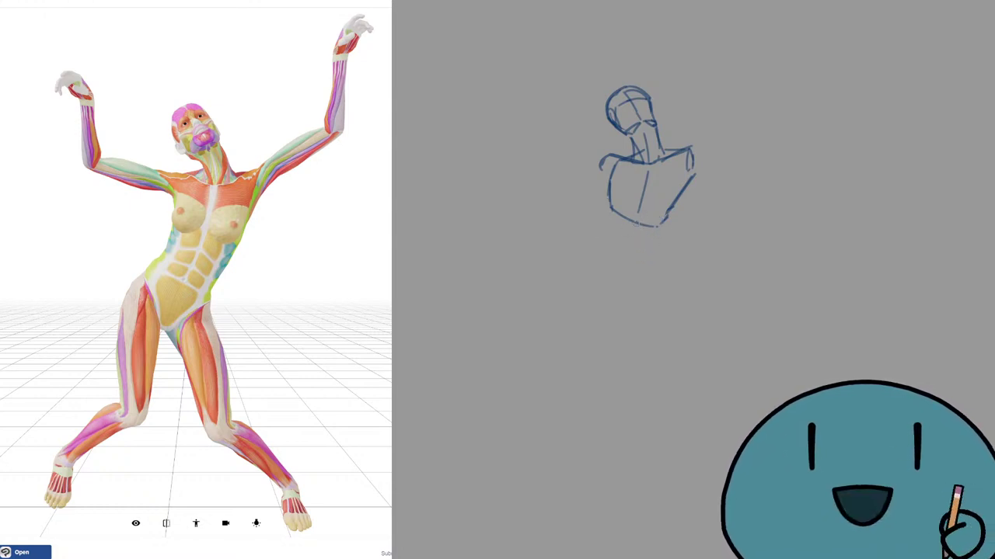
Step: Sketch the abdomen's slanted center line, a steeper pelvis line crossing it, and outer hip lines from both ends
{"action": "mouse_move", "coordinate": [659, 222]}
{"action": "left_mouse_down"}
{"action": "mouse_move", "coordinate": [596, 267]}
{"action": "mouse_move", "coordinate": [603, 247]}
{"action": "mouse_move", "coordinate": [642, 269]}
{"action": "left_mouse_up"}
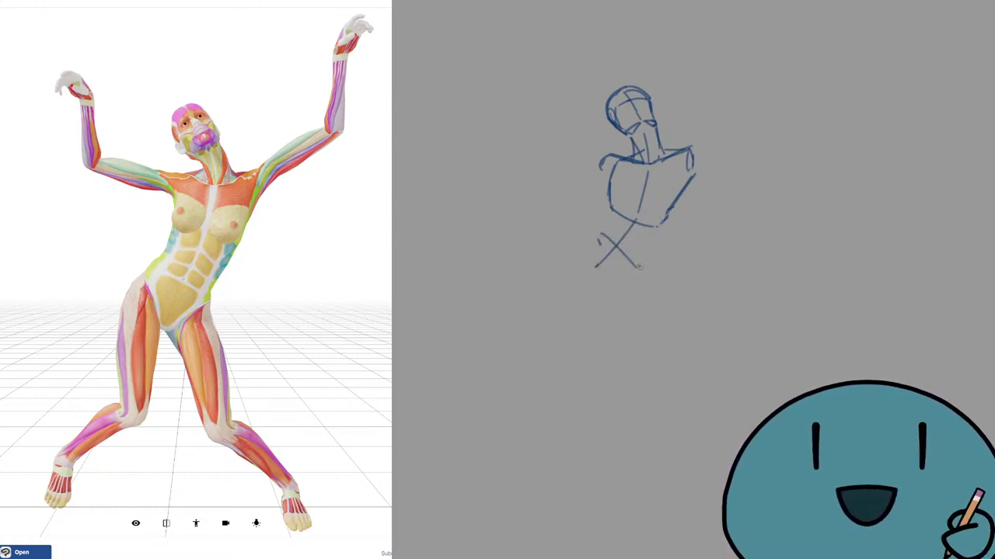
{"action": "left_click_drag", "start_coordinate": [600, 236], "coordinate": [555, 269]}
{"action": "left_click_drag", "start_coordinate": [634, 272], "coordinate": [631, 311]}
{"action": "key", "text": "ctrl+z"}
{"action": "left_click_drag", "start_coordinate": [641, 269], "coordinate": [634, 309]}
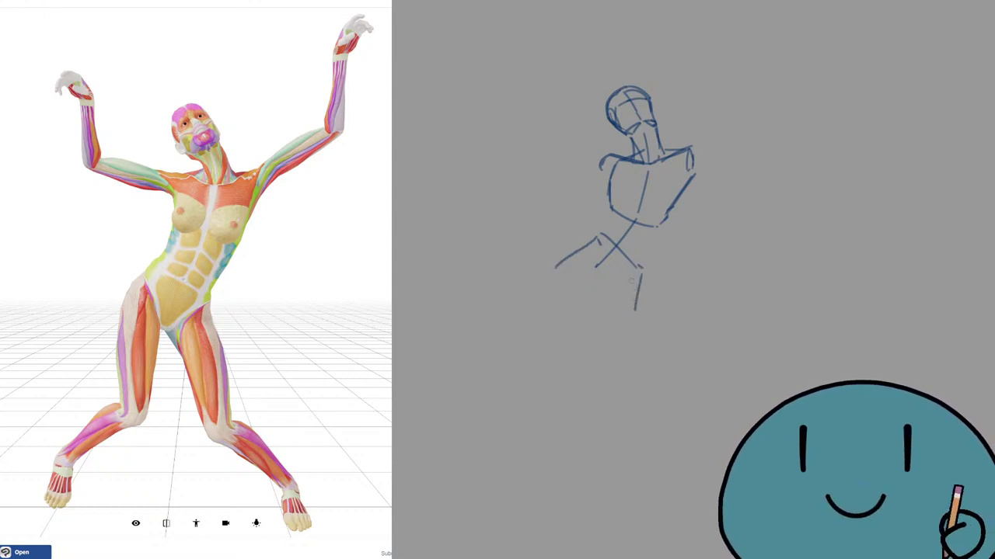
{"action": "left_click_drag", "start_coordinate": [643, 274], "coordinate": [639, 312]}
{"action": "left_click_drag", "start_coordinate": [600, 236], "coordinate": [645, 270]}
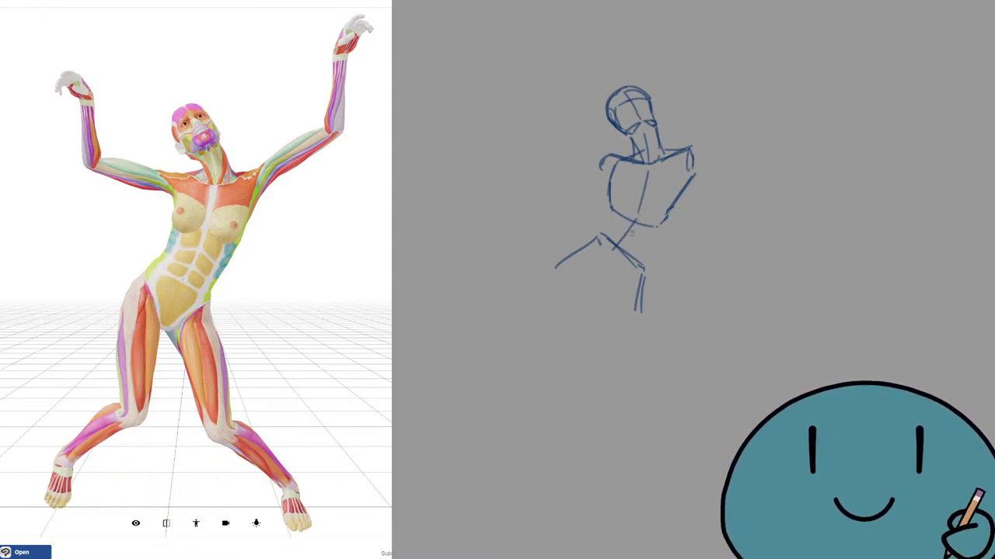
Step: Extend the abdomen's center line to the crotch and sketch the pelvis's two lower edges meeting there
{"action": "mouse_move", "coordinate": [633, 235]}
{"action": "left_mouse_down"}
{"action": "mouse_move", "coordinate": [595, 309]}
{"action": "mouse_move", "coordinate": [634, 291]}
{"action": "left_mouse_up"}
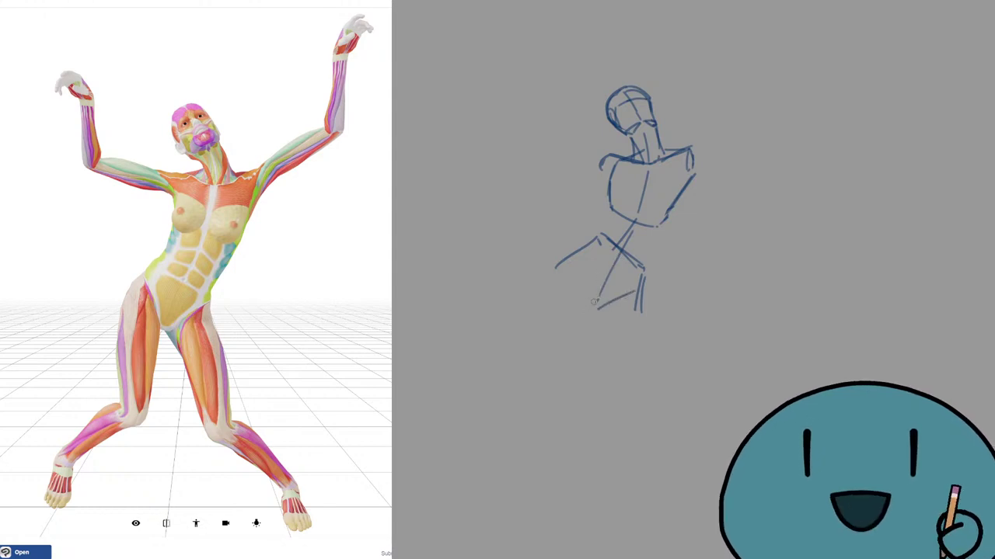
{"action": "left_click_drag", "start_coordinate": [579, 262], "coordinate": [592, 308]}
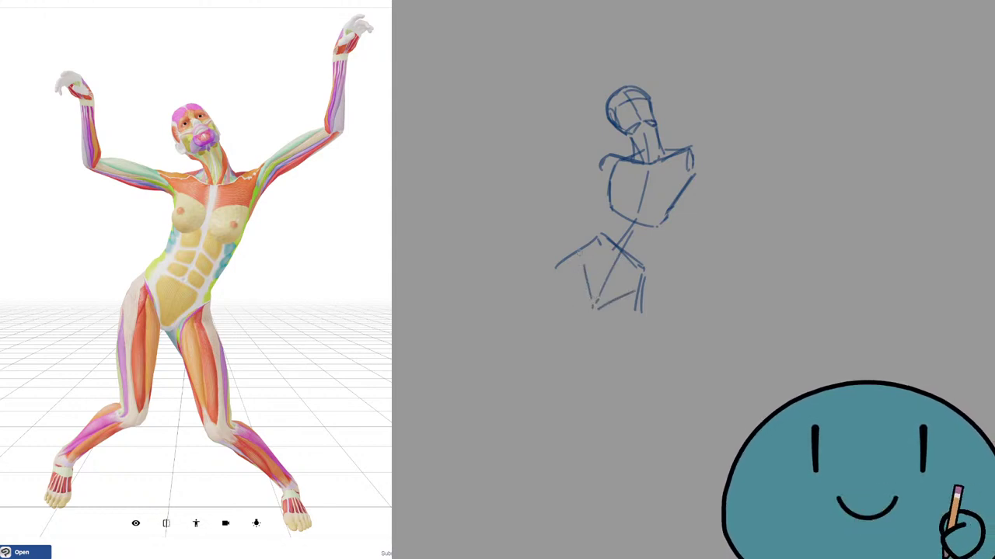
{"action": "left_click_drag", "start_coordinate": [583, 255], "coordinate": [591, 301]}
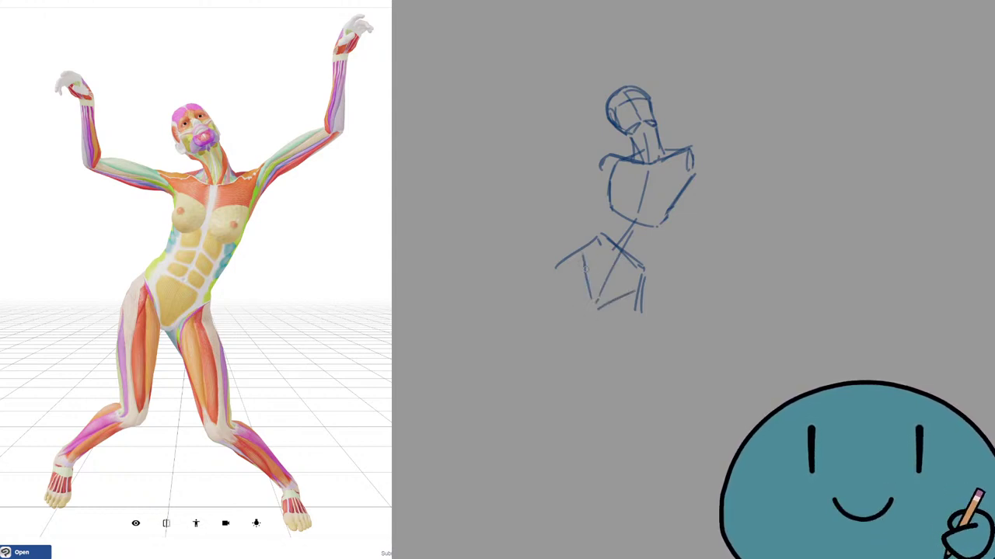
{"action": "left_click_drag", "start_coordinate": [583, 258], "coordinate": [591, 298]}
Step: Curve the flared outer hip downward, and replace the opposite hip's doubled lines with a single line
{"action": "mouse_move", "coordinate": [585, 249]}
{"action": "left_mouse_down"}
{"action": "mouse_move", "coordinate": [551, 286]}
{"action": "mouse_move", "coordinate": [554, 271]}
{"action": "mouse_move", "coordinate": [550, 290]}
{"action": "left_mouse_up"}
{"action": "key", "text": "ctrl+z"}
{"action": "key", "text": "ctrl+z"}
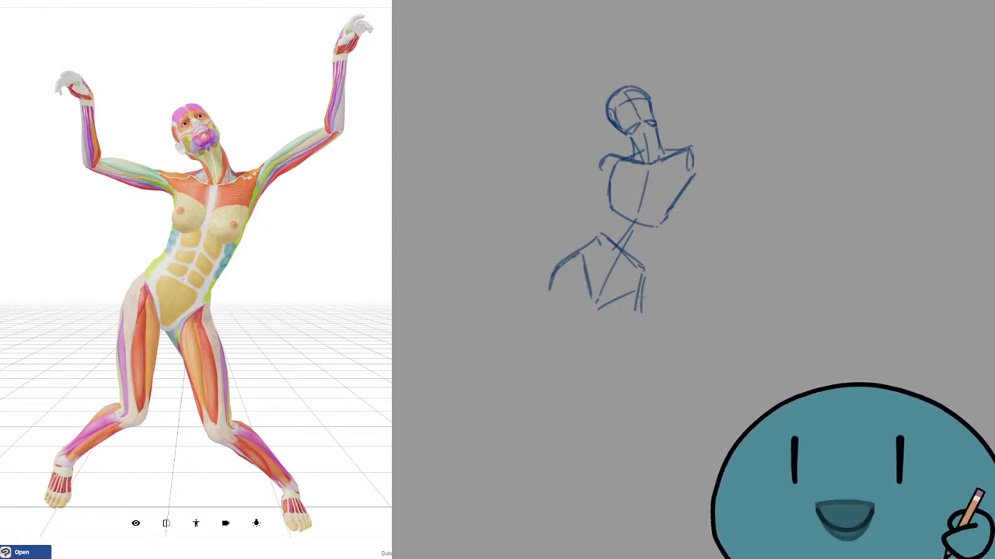
{"action": "left_click_drag", "start_coordinate": [648, 277], "coordinate": [637, 310]}
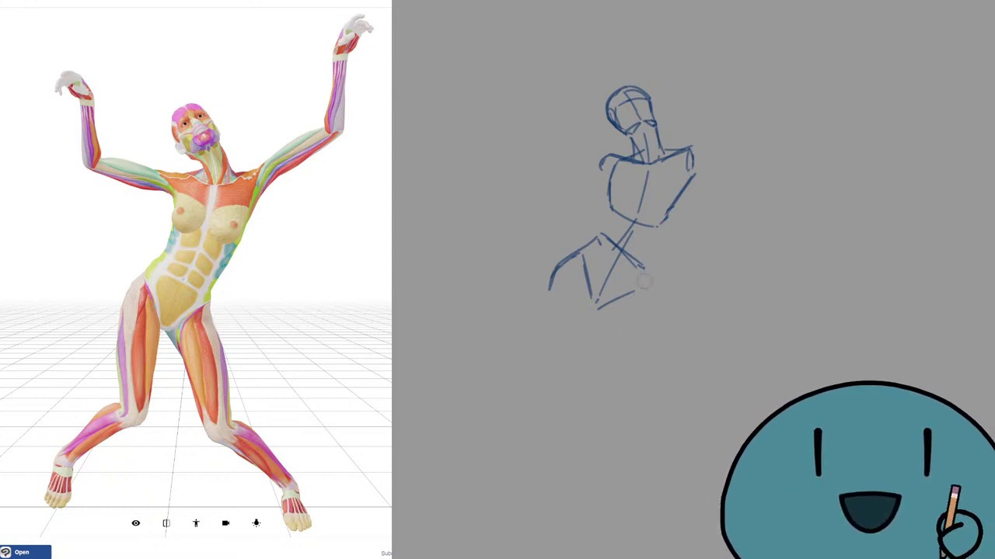
{"action": "left_click_drag", "start_coordinate": [644, 272], "coordinate": [639, 317]}
{"action": "key", "text": "ctrl+z"}
{"action": "key", "text": "ctrl+z"}
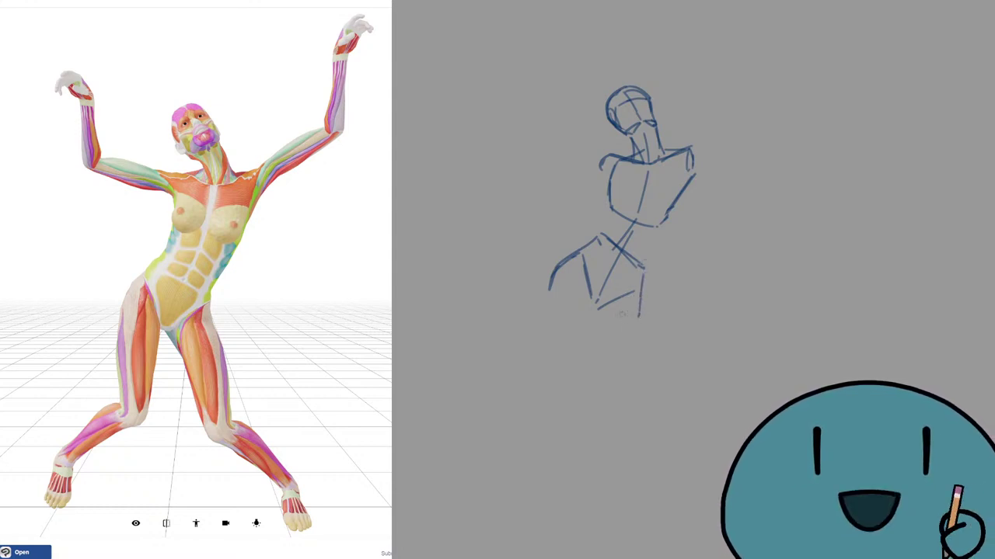
Step: Connect the ribcage to the pelvis with slanted torso and waist lines on both sides
{"action": "left_click_drag", "start_coordinate": [689, 182], "coordinate": [651, 258]}
{"action": "key", "text": "ctrl+z"}
{"action": "key", "text": "ctrl+z"}
{"action": "left_click_drag", "start_coordinate": [611, 196], "coordinate": [598, 235]}
{"action": "key", "text": "ctrl+z"}
{"action": "left_click_drag", "start_coordinate": [610, 188], "coordinate": [600, 230]}
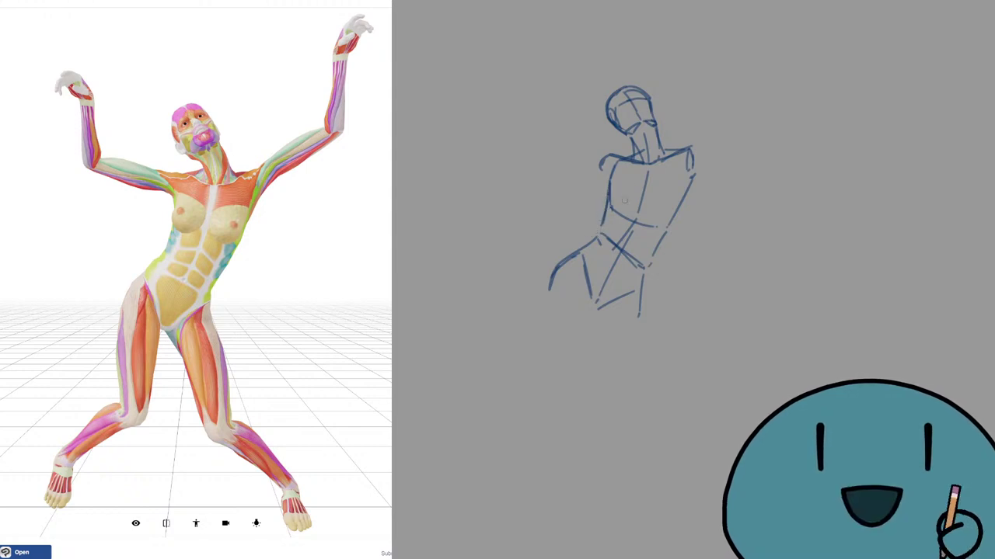
Step: Erase the head sketch above the neck and switch back to the brush
{"action": "mouse_move", "coordinate": [656, 62]}
{"action": "left_mouse_down"}
{"action": "mouse_move", "coordinate": [602, 89]}
{"action": "mouse_move", "coordinate": [585, 136]}
{"action": "left_mouse_up"}
{"action": "key", "text": "ctrl+z"}
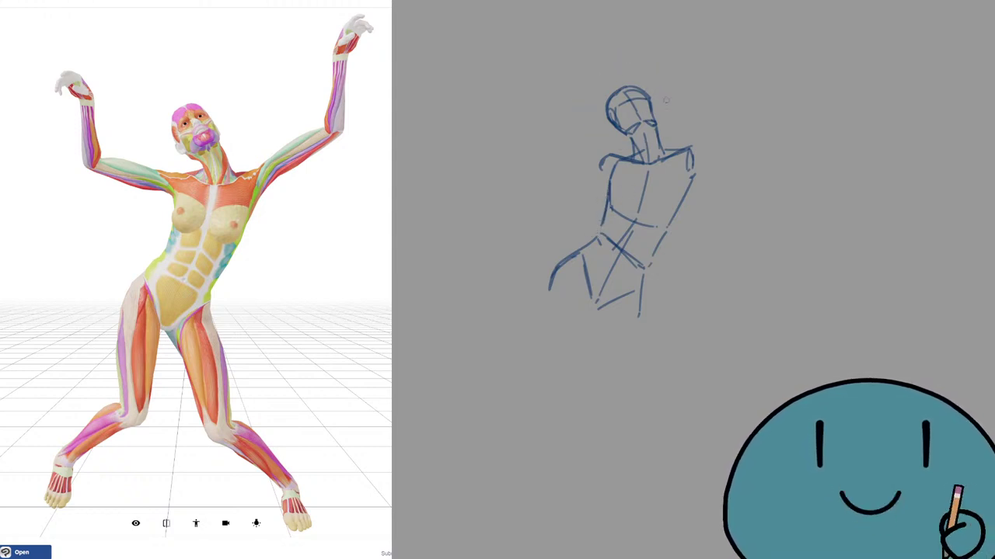
{"action": "left_click_drag", "start_coordinate": [616, 77], "coordinate": [643, 92]}
{"action": "left_click_drag", "start_coordinate": [620, 129], "coordinate": [643, 124]}
{"action": "key", "text": "b"}
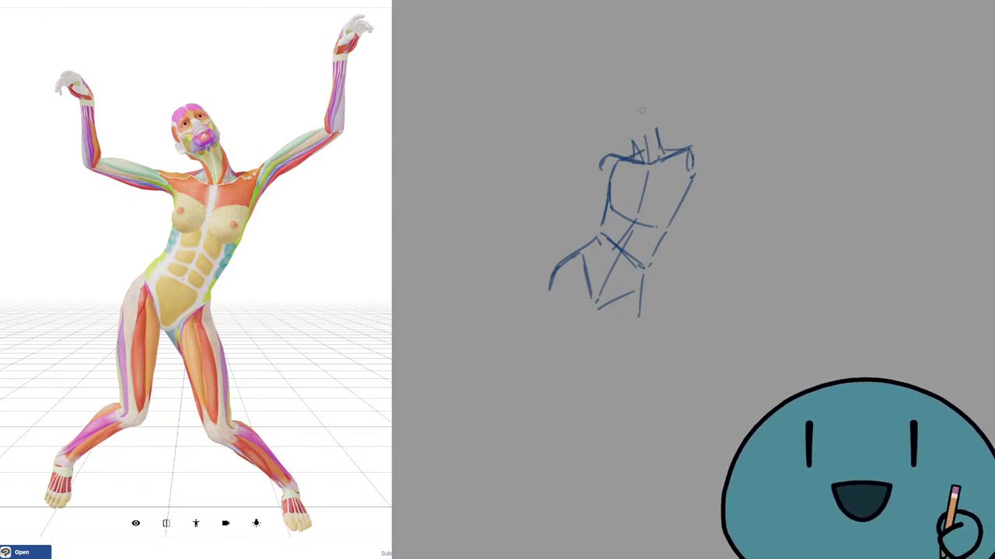
Step: Undo the head erasure to bring back the head sketch above the neck
{"action": "key", "text": "ctrl+z"}
{"action": "mouse_move", "coordinate": [614, 85]}
{"action": "left_mouse_down"}
{"action": "mouse_move", "coordinate": [625, 128]}
{"action": "mouse_move", "coordinate": [647, 92]}
{"action": "left_mouse_up"}
{"action": "key", "text": "ctrl+z"}
{"action": "key", "text": "ctrl+z"}
{"action": "key", "text": "ctrl+z"}
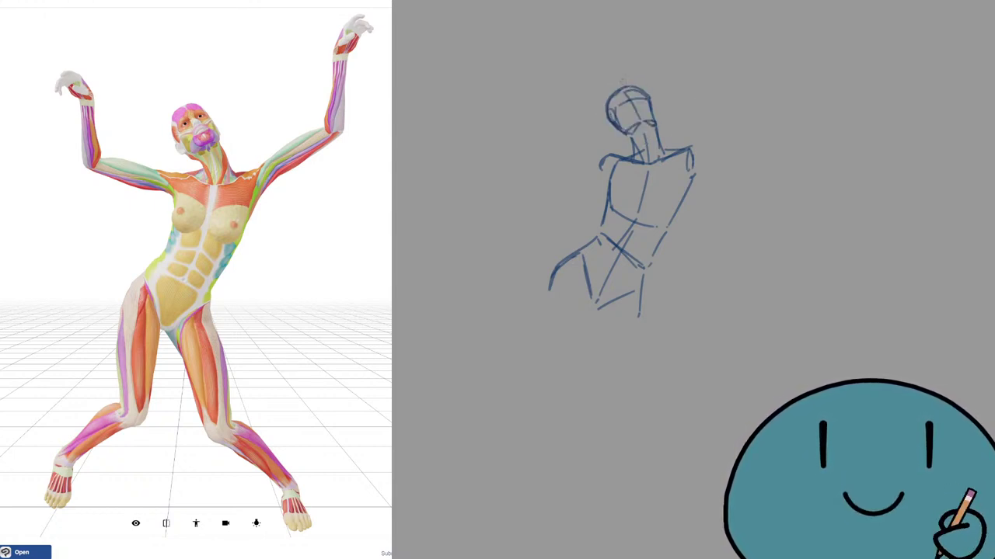
Step: Try several wider curves around the back of the skull, undoing the attempts
{"action": "mouse_move", "coordinate": [618, 82]}
{"action": "left_mouse_down"}
{"action": "mouse_move", "coordinate": [599, 112]}
{"action": "mouse_move", "coordinate": [617, 129]}
{"action": "mouse_move", "coordinate": [607, 98]}
{"action": "mouse_move", "coordinate": [612, 123]}
{"action": "left_mouse_up"}
{"action": "key", "text": "ctrl+z"}
{"action": "key", "text": "ctrl+z"}
{"action": "key", "text": "ctrl+z"}
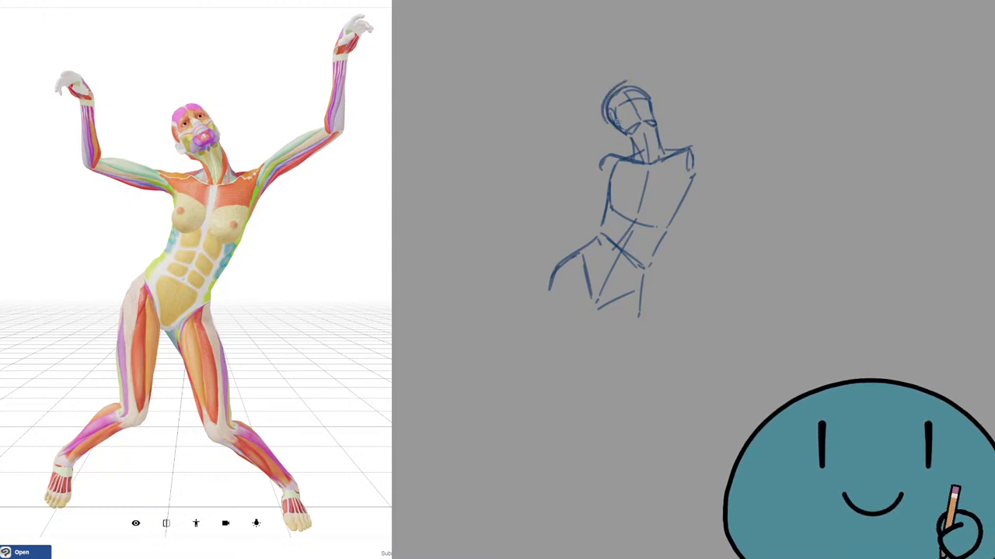
{"action": "key", "text": "ctrl+z"}
{"action": "mouse_move", "coordinate": [623, 82]}
{"action": "left_mouse_down"}
{"action": "mouse_move", "coordinate": [608, 129]}
{"action": "mouse_move", "coordinate": [634, 138]}
{"action": "left_mouse_up"}
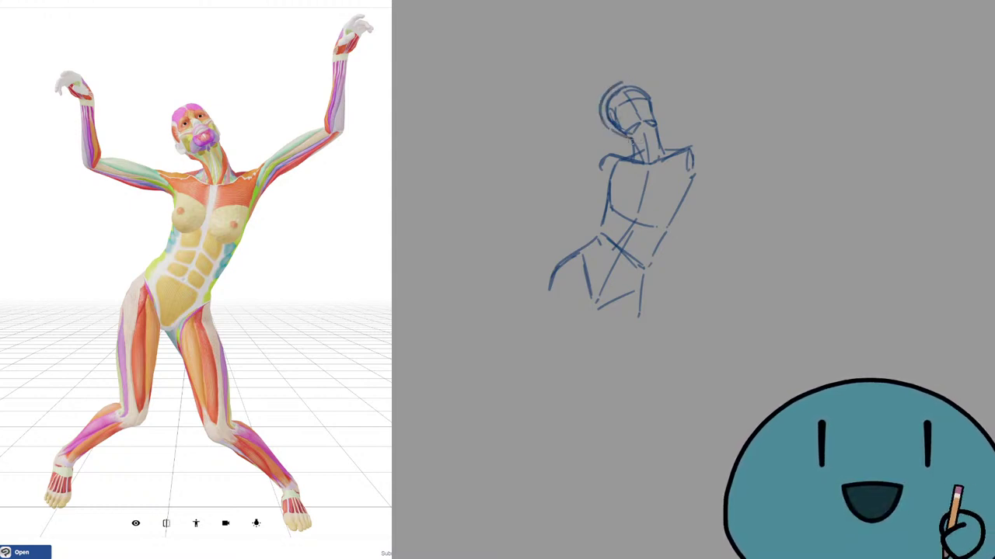
{"action": "key", "text": "ctrl+z"}
{"action": "key", "text": "ctrl+z"}
{"action": "mouse_move", "coordinate": [622, 84]}
{"action": "left_mouse_down"}
{"action": "mouse_move", "coordinate": [610, 92]}
{"action": "mouse_move", "coordinate": [610, 129]}
{"action": "left_mouse_up"}
{"action": "key", "text": "ctrl+z"}
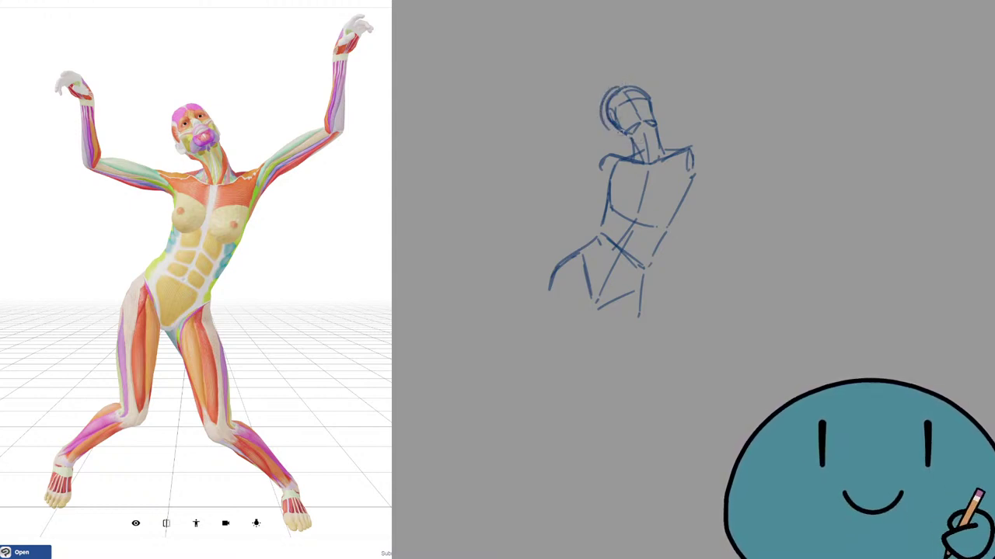
Step: Redraw the head as a larger rounded outline without face lines, widening the back of the skull and clearing the doubled inner line
{"action": "key", "text": "ctrl+z"}
{"action": "mouse_move", "coordinate": [623, 82]}
{"action": "left_mouse_down"}
{"action": "mouse_move", "coordinate": [606, 118]}
{"action": "mouse_move", "coordinate": [617, 86]}
{"action": "mouse_move", "coordinate": [614, 129]}
{"action": "mouse_move", "coordinate": [630, 136]}
{"action": "mouse_move", "coordinate": [629, 80]}
{"action": "mouse_move", "coordinate": [653, 96]}
{"action": "mouse_move", "coordinate": [655, 115]}
{"action": "mouse_move", "coordinate": [616, 97]}
{"action": "mouse_move", "coordinate": [630, 103]}
{"action": "mouse_move", "coordinate": [627, 120]}
{"action": "mouse_move", "coordinate": [638, 97]}
{"action": "mouse_move", "coordinate": [645, 120]}
{"action": "mouse_move", "coordinate": [633, 130]}
{"action": "mouse_move", "coordinate": [644, 119]}
{"action": "mouse_move", "coordinate": [631, 120]}
{"action": "left_mouse_up"}
{"action": "key", "text": "ctrl+z"}
{"action": "key", "text": "ctrl+z"}
{"action": "mouse_move", "coordinate": [611, 87]}
{"action": "left_mouse_down"}
{"action": "mouse_move", "coordinate": [606, 109]}
{"action": "mouse_move", "coordinate": [626, 134]}
{"action": "mouse_move", "coordinate": [620, 122]}
{"action": "left_mouse_up"}
{"action": "key", "text": "ctrl+z"}
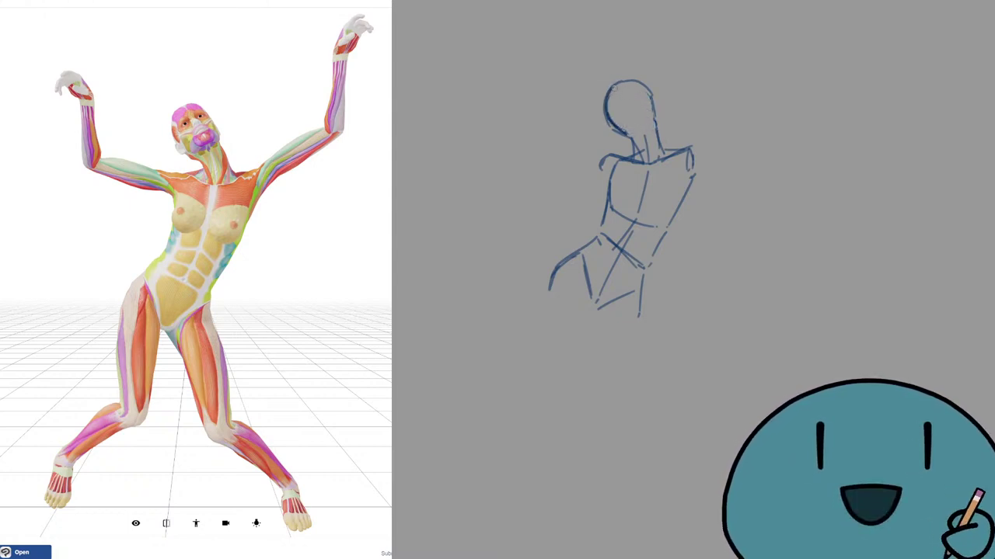
{"action": "mouse_move", "coordinate": [618, 83]}
{"action": "left_mouse_down"}
{"action": "mouse_move", "coordinate": [603, 115]}
{"action": "mouse_move", "coordinate": [625, 135]}
{"action": "left_mouse_up"}
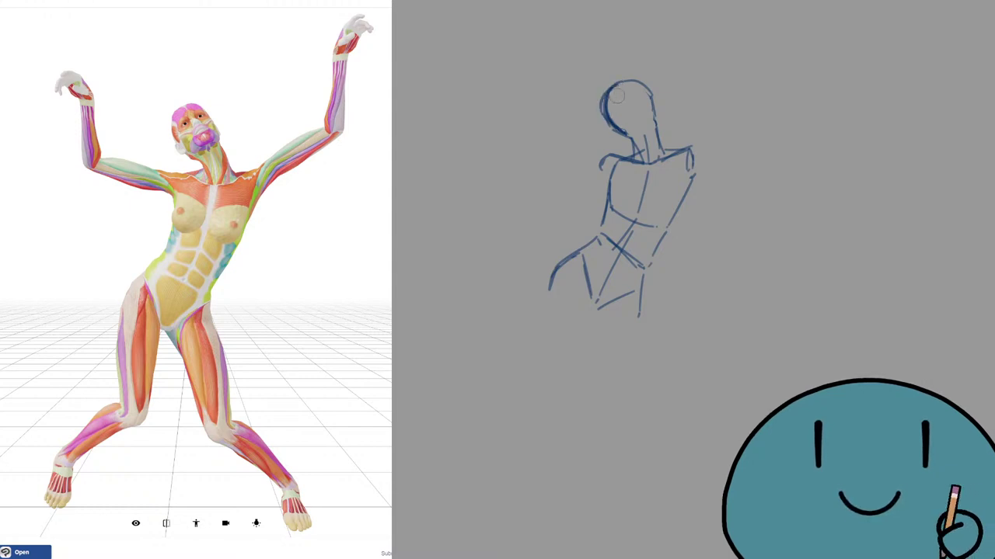
{"action": "left_click_drag", "start_coordinate": [615, 99], "coordinate": [627, 126]}
Step: Refine the head's contour from forehead to jaw and add the curved face guidelines inside it
{"action": "mouse_move", "coordinate": [622, 82]}
{"action": "left_mouse_down"}
{"action": "mouse_move", "coordinate": [623, 132]}
{"action": "mouse_move", "coordinate": [630, 141]}
{"action": "mouse_move", "coordinate": [644, 122]}
{"action": "mouse_move", "coordinate": [626, 141]}
{"action": "mouse_move", "coordinate": [657, 122]}
{"action": "left_mouse_up"}
{"action": "key", "text": "ctrl+z"}
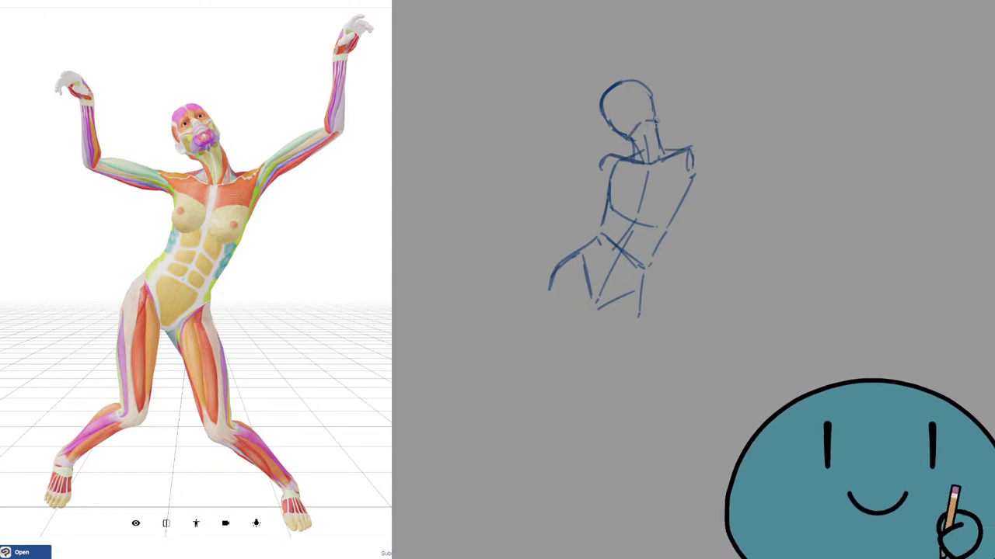
{"action": "mouse_move", "coordinate": [619, 84]}
{"action": "left_mouse_down"}
{"action": "mouse_move", "coordinate": [654, 97]}
{"action": "mouse_move", "coordinate": [649, 86]}
{"action": "mouse_move", "coordinate": [660, 122]}
{"action": "left_mouse_up"}
{"action": "key", "text": "ctrl+z"}
{"action": "left_click_drag", "start_coordinate": [640, 83], "coordinate": [659, 120]}
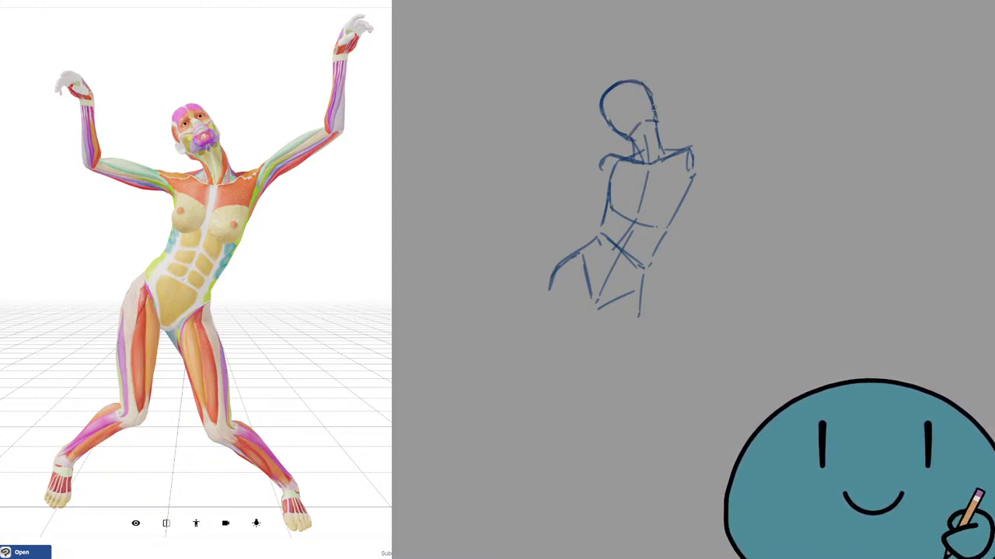
{"action": "key", "text": "ctrl+z"}
{"action": "mouse_move", "coordinate": [642, 84]}
{"action": "left_mouse_down"}
{"action": "mouse_move", "coordinate": [659, 121]}
{"action": "mouse_move", "coordinate": [654, 85]}
{"action": "mouse_move", "coordinate": [663, 110]}
{"action": "mouse_move", "coordinate": [637, 84]}
{"action": "mouse_move", "coordinate": [657, 122]}
{"action": "mouse_move", "coordinate": [644, 97]}
{"action": "mouse_move", "coordinate": [615, 106]}
{"action": "mouse_move", "coordinate": [640, 115]}
{"action": "left_mouse_up"}
{"action": "key", "text": "e"}
{"action": "key", "text": "p"}
{"action": "key", "text": "ctrl+z"}
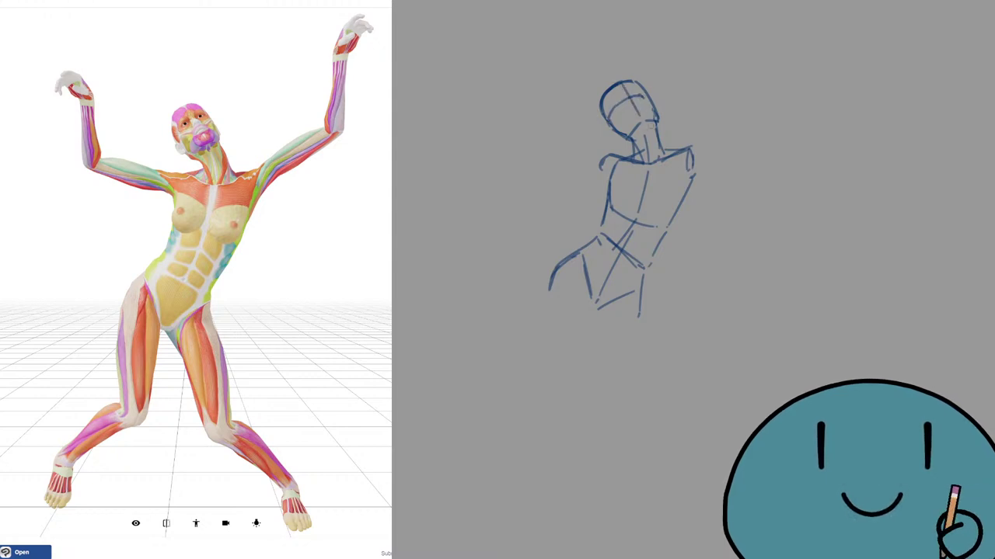
Step: Sketch the outer thigh line below the flared hip and both side lines of the opposite thigh
{"action": "left_click_drag", "start_coordinate": [548, 292], "coordinate": [553, 377]}
{"action": "mouse_move", "coordinate": [597, 313]}
{"action": "left_mouse_down"}
{"action": "mouse_move", "coordinate": [624, 394]}
{"action": "mouse_move", "coordinate": [616, 379]}
{"action": "left_mouse_up"}
{"action": "key", "text": "ctrl+z"}
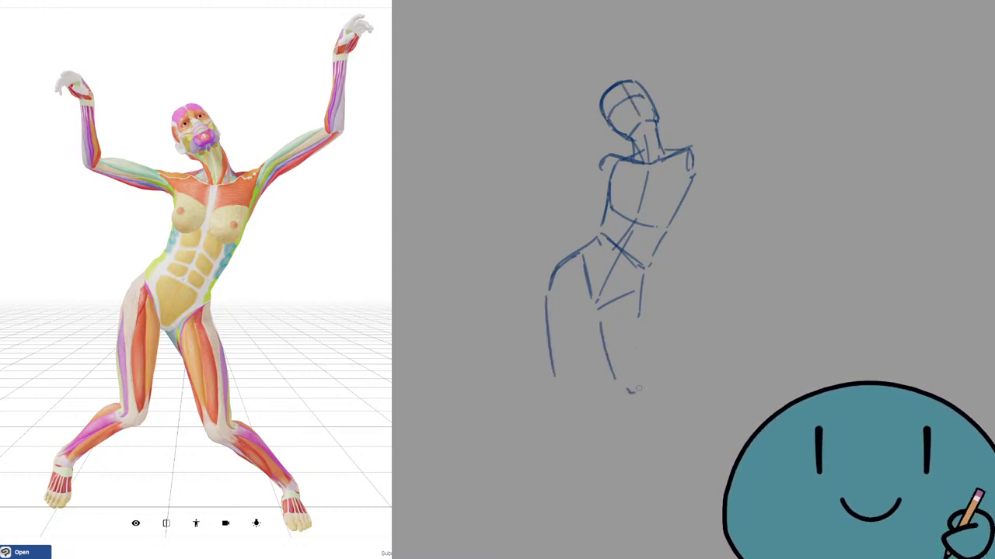
{"action": "key", "text": "ctrl+z"}
{"action": "left_click_drag", "start_coordinate": [602, 321], "coordinate": [653, 394]}
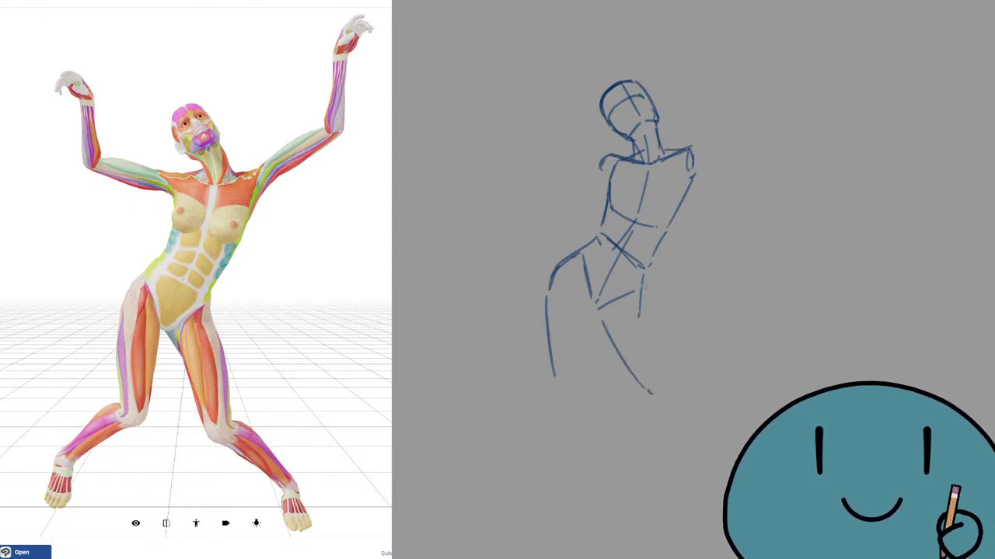
{"action": "left_click_drag", "start_coordinate": [643, 275], "coordinate": [667, 387]}
{"action": "key", "text": "ctrl+z"}
{"action": "left_click_drag", "start_coordinate": [666, 392], "coordinate": [667, 397]}
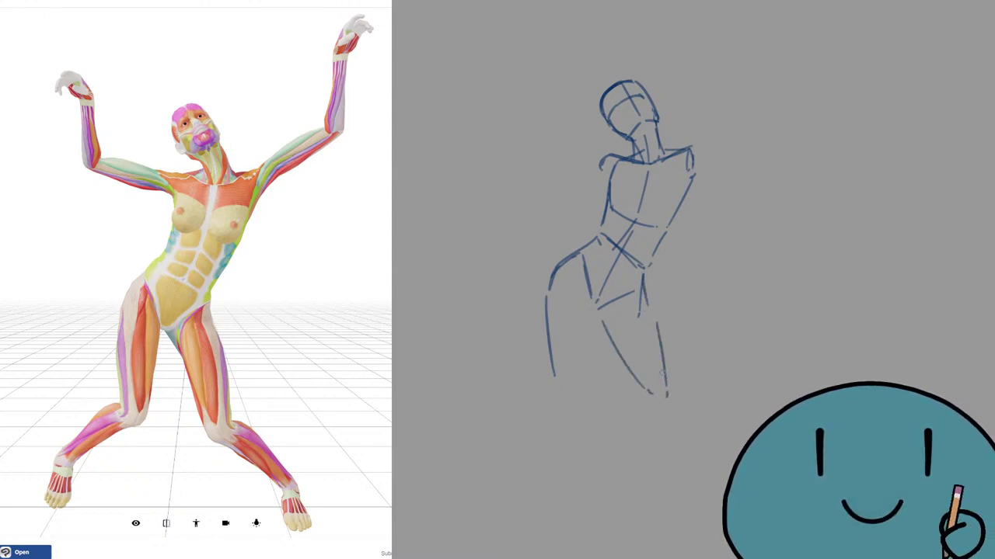
Step: Erase the opposite thigh's inner line and try several replacements ending in a short knee edge
{"action": "key", "text": "e"}
{"action": "left_click_drag", "start_coordinate": [606, 319], "coordinate": [652, 392]}
{"action": "key", "text": "p"}
{"action": "left_click_drag", "start_coordinate": [604, 332], "coordinate": [630, 387]}
{"action": "left_click_drag", "start_coordinate": [635, 390], "coordinate": [646, 397]}
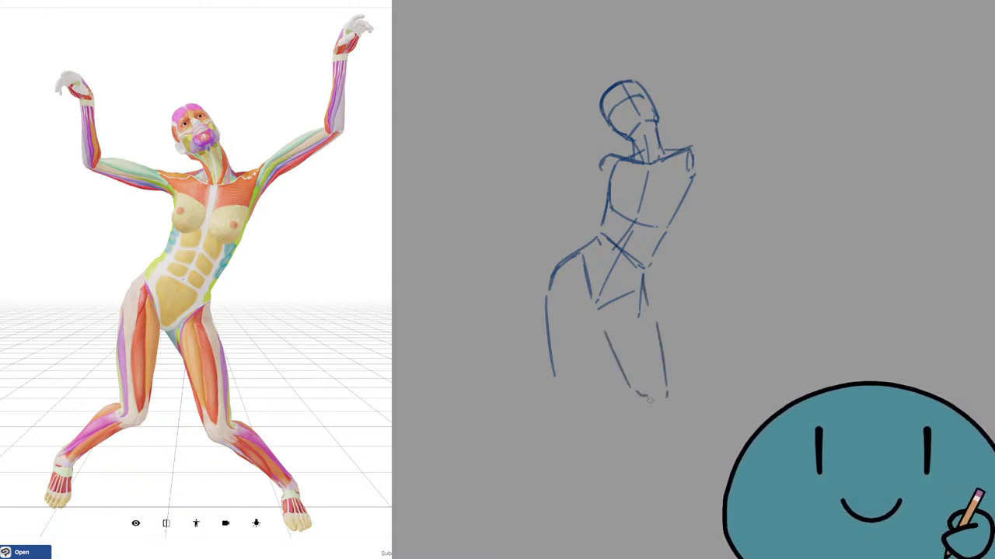
{"action": "key", "text": "ctrl+z"}
{"action": "key", "text": "ctrl+z"}
{"action": "left_click_drag", "start_coordinate": [603, 325], "coordinate": [637, 394]}
{"action": "key", "text": "ctrl+z"}
{"action": "left_click_drag", "start_coordinate": [602, 325], "coordinate": [632, 400]}
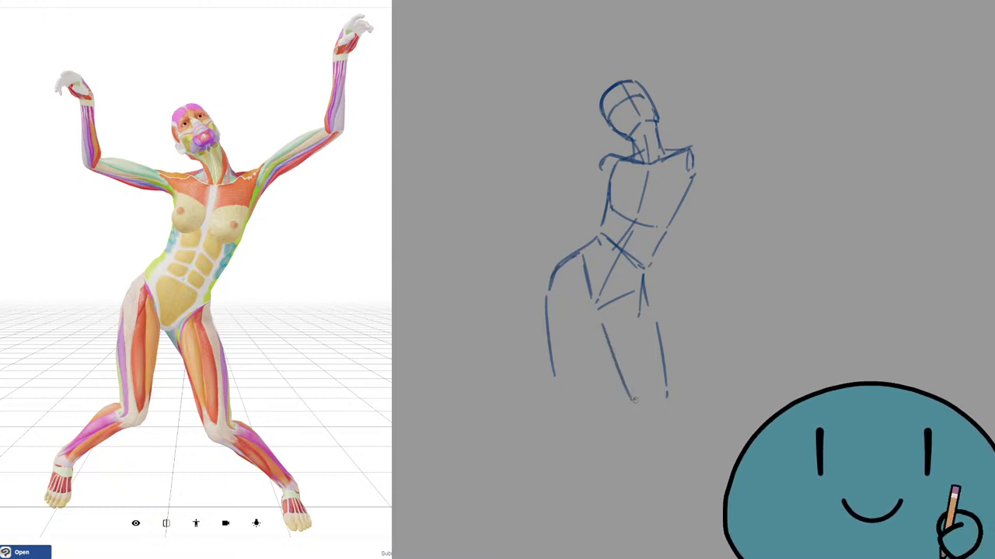
{"action": "key", "text": "ctrl+z"}
{"action": "mouse_move", "coordinate": [602, 324]}
{"action": "left_mouse_down"}
{"action": "mouse_move", "coordinate": [634, 397]}
{"action": "mouse_move", "coordinate": [648, 397]}
{"action": "left_mouse_up"}
{"action": "left_click_drag", "start_coordinate": [654, 395], "coordinate": [667, 397]}
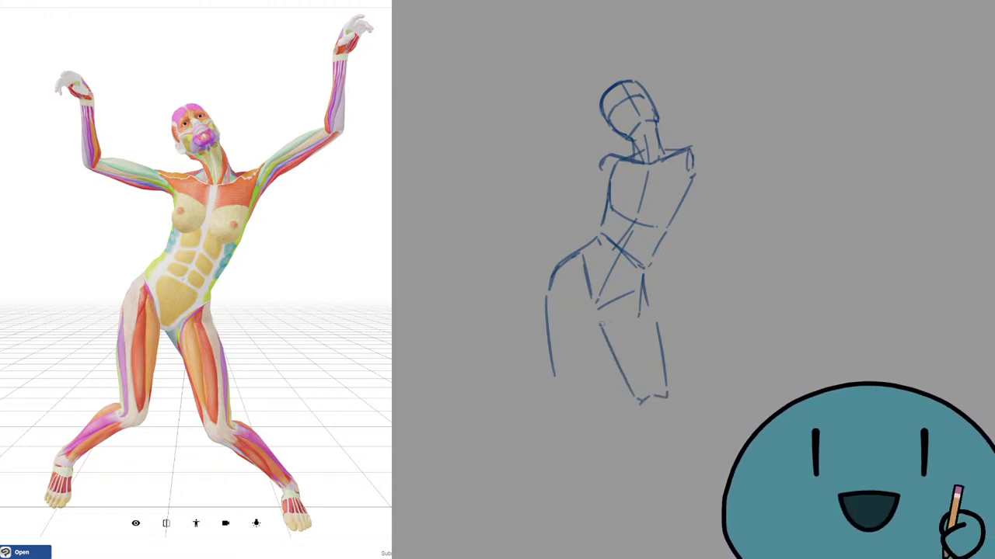
Step: Strengthen the pelvis's lower edge at the crotch and draw the flared-hip thigh's inner line down to the knee
{"action": "mouse_move", "coordinate": [639, 293]}
{"action": "left_mouse_down"}
{"action": "mouse_move", "coordinate": [597, 316]}
{"action": "mouse_move", "coordinate": [629, 300]}
{"action": "mouse_move", "coordinate": [588, 309]}
{"action": "mouse_move", "coordinate": [586, 397]}
{"action": "left_mouse_up"}
{"action": "key", "text": "ctrl+z"}
{"action": "key", "text": "ctrl+z"}
{"action": "key", "text": "ctrl+z"}
{"action": "key", "text": "ctrl+z"}
{"action": "left_click_drag", "start_coordinate": [595, 325], "coordinate": [582, 401]}
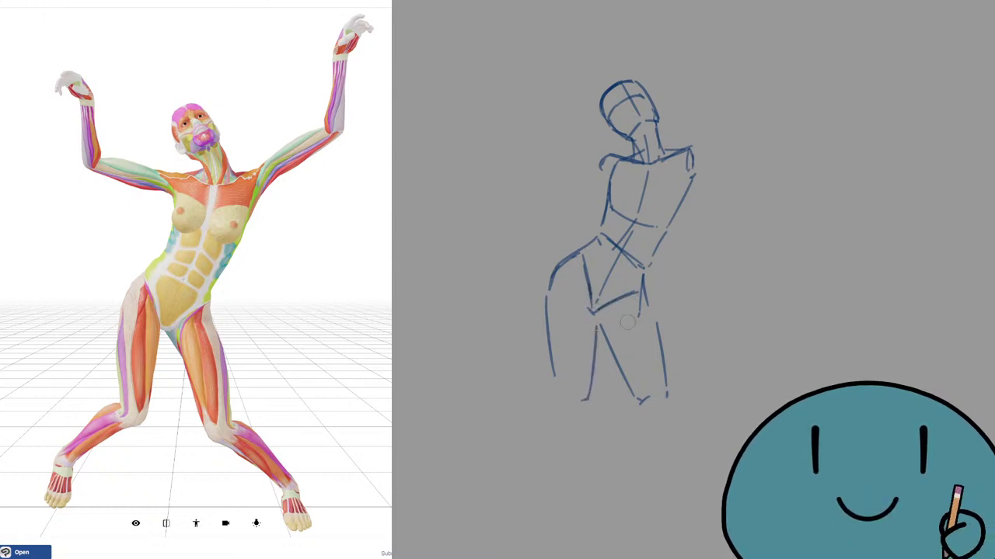
Step: Remove the opposite thigh's side lines and redraw the short hip line where that leg begins
{"action": "key", "text": "ctrl+z"}
{"action": "key", "text": "ctrl+z"}
{"action": "key", "text": "ctrl+z"}
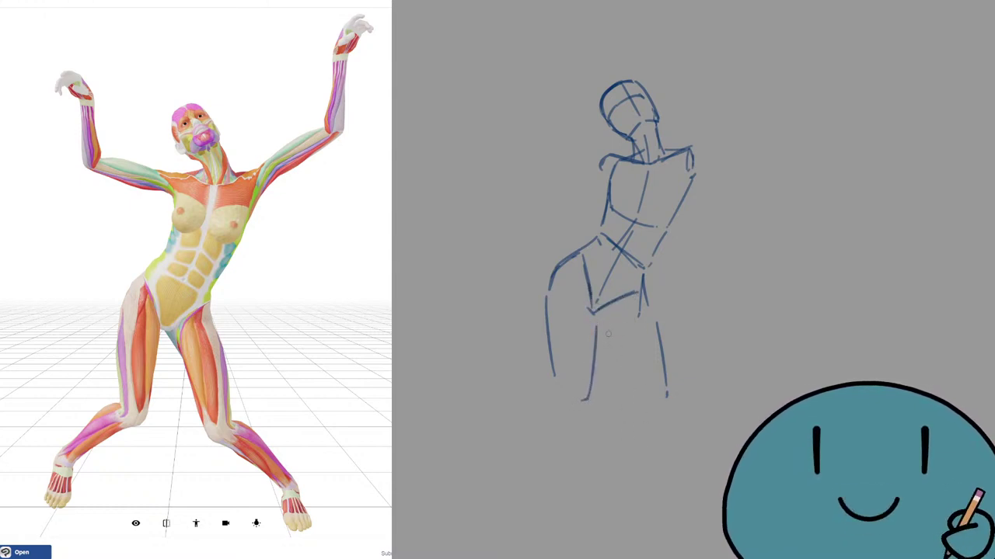
{"action": "mouse_move", "coordinate": [605, 326]}
{"action": "left_mouse_down"}
{"action": "mouse_move", "coordinate": [651, 305]}
{"action": "mouse_move", "coordinate": [648, 296]}
{"action": "mouse_move", "coordinate": [666, 405]}
{"action": "left_mouse_up"}
{"action": "key", "text": "e"}
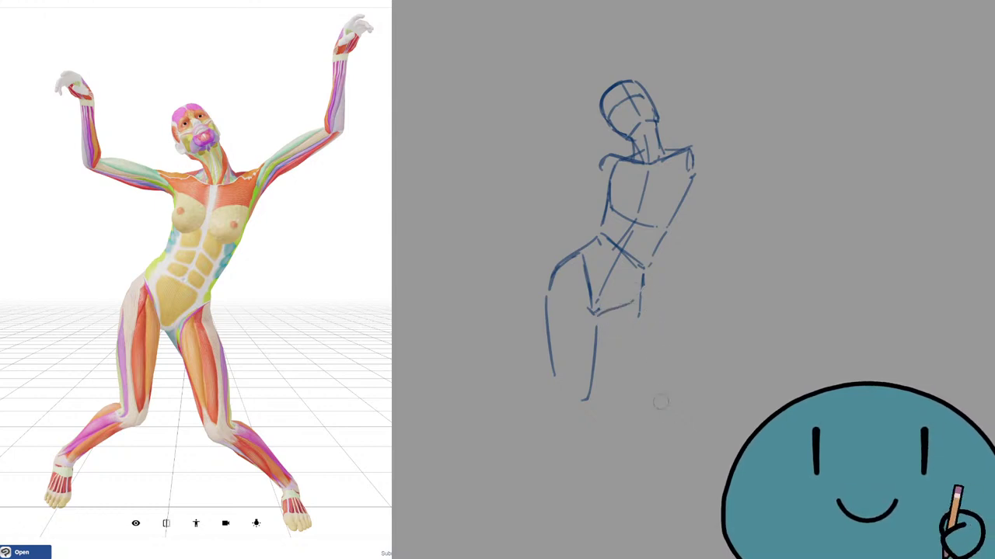
{"action": "left_click_drag", "start_coordinate": [642, 280], "coordinate": [645, 321]}
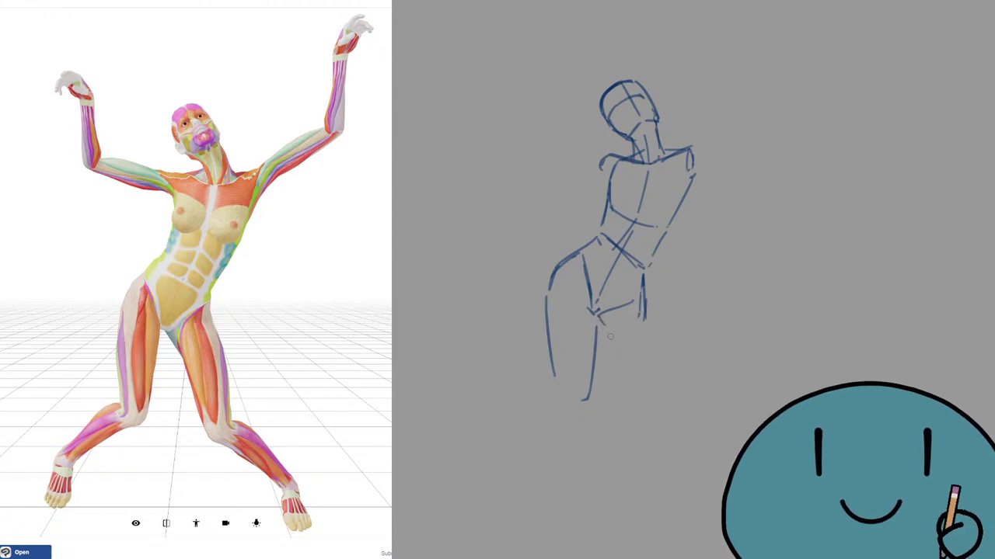
Step: Redraw the opposite thigh longer with inner, outer and knee lines, and reconnect the pelvis's lower edge to the hip
{"action": "left_click_drag", "start_coordinate": [609, 336], "coordinate": [653, 412]}
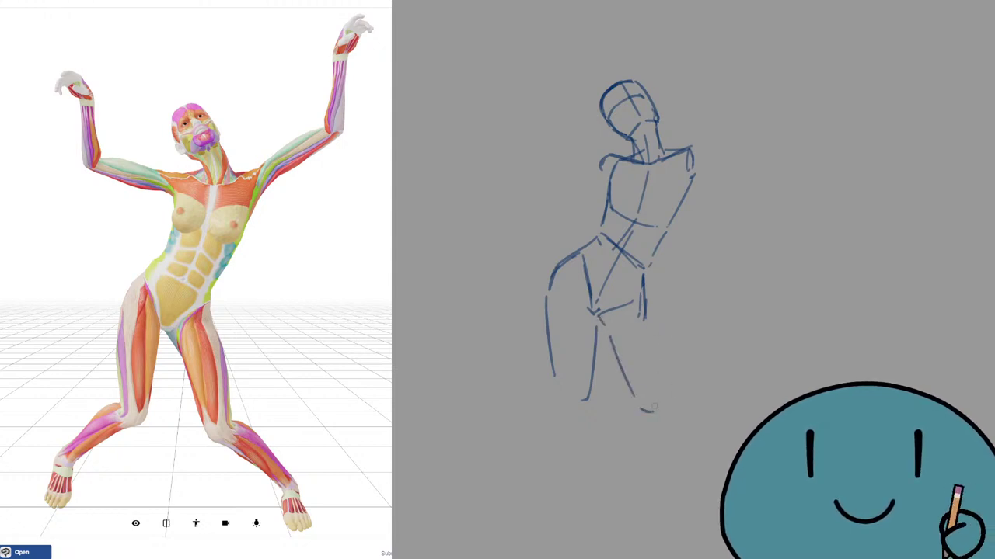
{"action": "key", "text": "ctrl+z"}
{"action": "key", "text": "ctrl+z"}
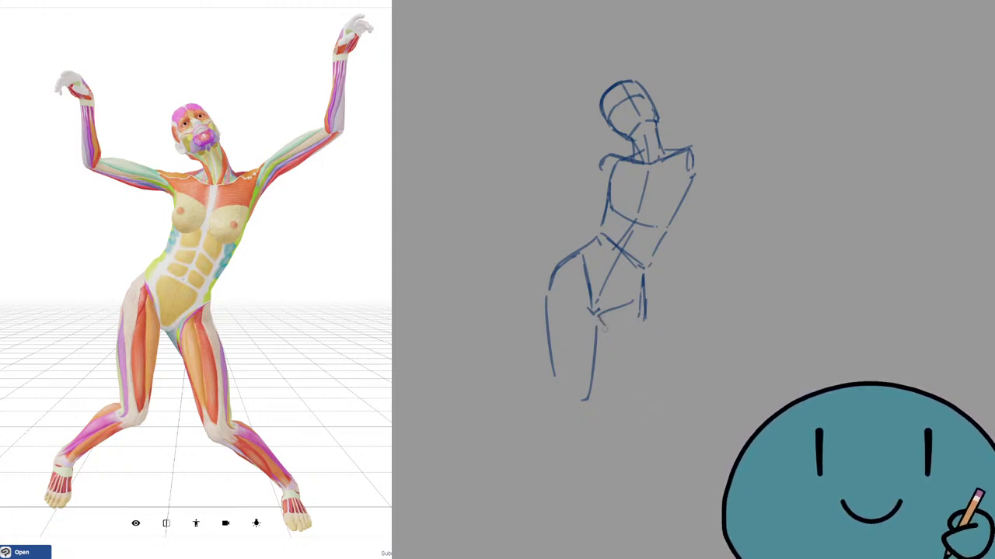
{"action": "mouse_move", "coordinate": [609, 329]}
{"action": "left_mouse_down"}
{"action": "mouse_move", "coordinate": [650, 414]}
{"action": "mouse_move", "coordinate": [662, 416]}
{"action": "left_mouse_up"}
{"action": "left_click_drag", "start_coordinate": [645, 278], "coordinate": [666, 412]}
{"action": "mouse_move", "coordinate": [639, 320]}
{"action": "left_mouse_down"}
{"action": "mouse_move", "coordinate": [643, 280]}
{"action": "mouse_move", "coordinate": [654, 336]}
{"action": "left_mouse_up"}
{"action": "left_click_drag", "start_coordinate": [640, 285], "coordinate": [612, 311]}
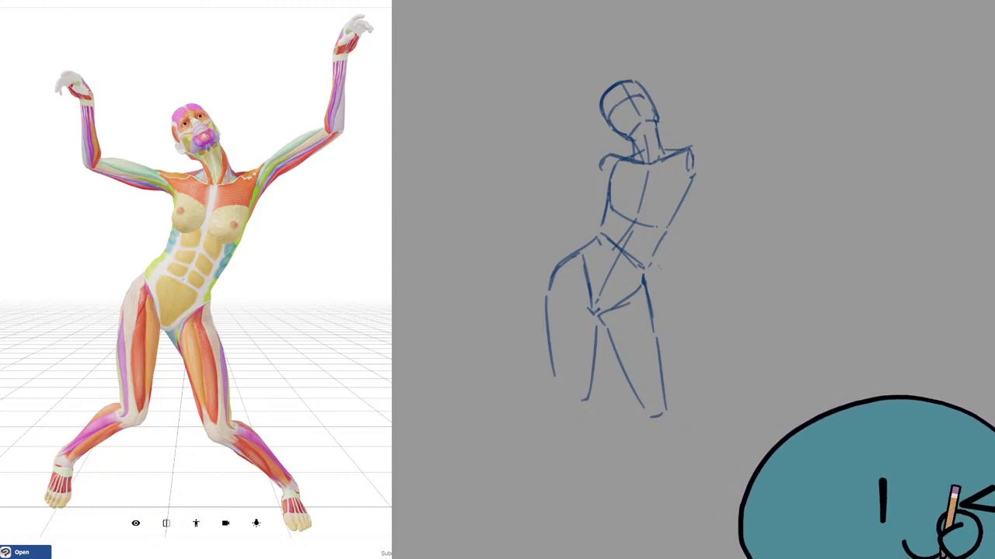
Step: Darken the flared-hip thigh's inner line up to the crotch and add a short curve across its knee
{"action": "left_click_drag", "start_coordinate": [805, 272], "coordinate": [721, 305]}
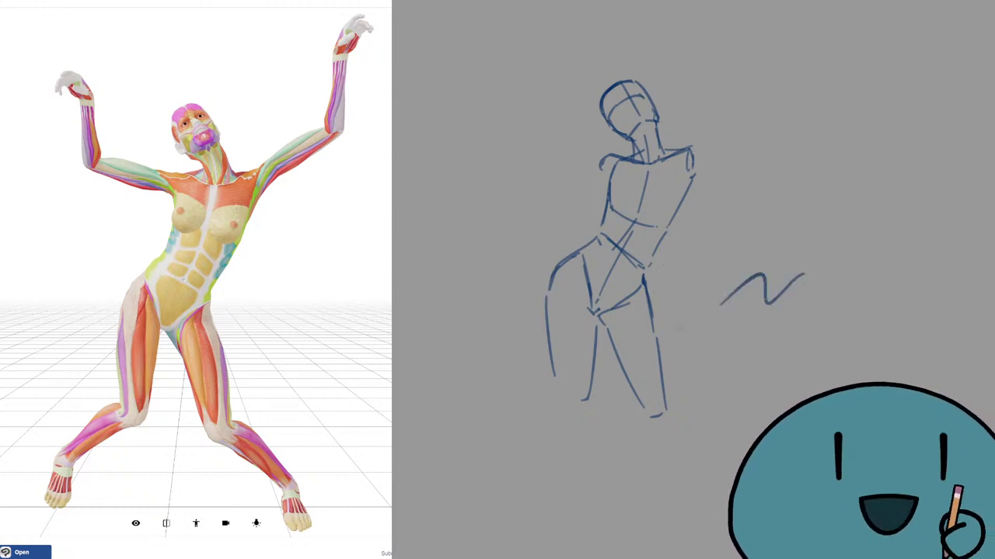
{"action": "key", "text": "ctrl+z"}
{"action": "left_click_drag", "start_coordinate": [594, 315], "coordinate": [588, 383]}
{"action": "key", "text": "ctrl+z"}
{"action": "key", "text": "ctrl+z"}
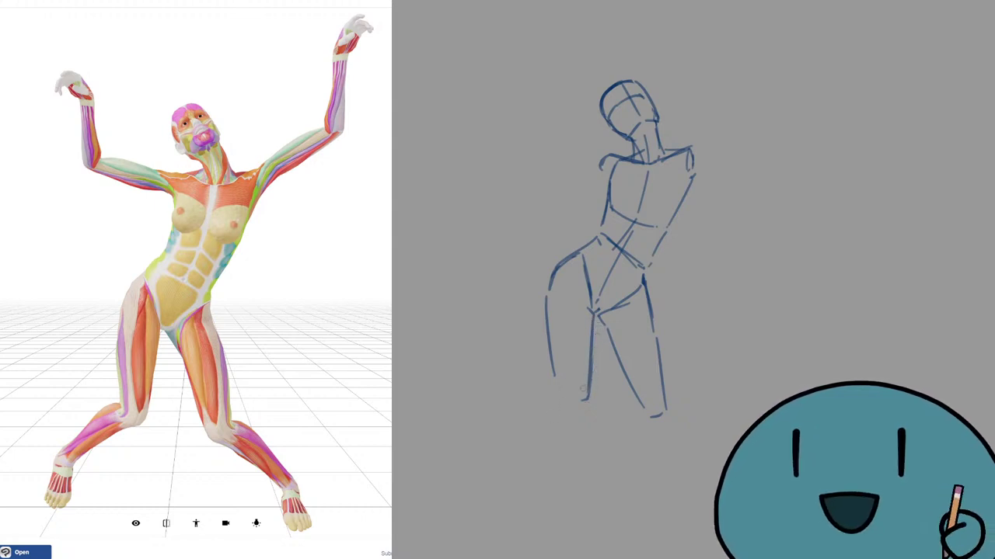
{"action": "mouse_move", "coordinate": [589, 401]}
{"action": "left_mouse_down"}
{"action": "mouse_move", "coordinate": [556, 392]}
{"action": "mouse_move", "coordinate": [586, 392]}
{"action": "left_mouse_up"}
{"action": "key", "text": "ctrl+z"}
{"action": "key", "text": "ctrl+z"}
{"action": "key", "text": "ctrl+z"}
{"action": "key", "text": "ctrl+z"}
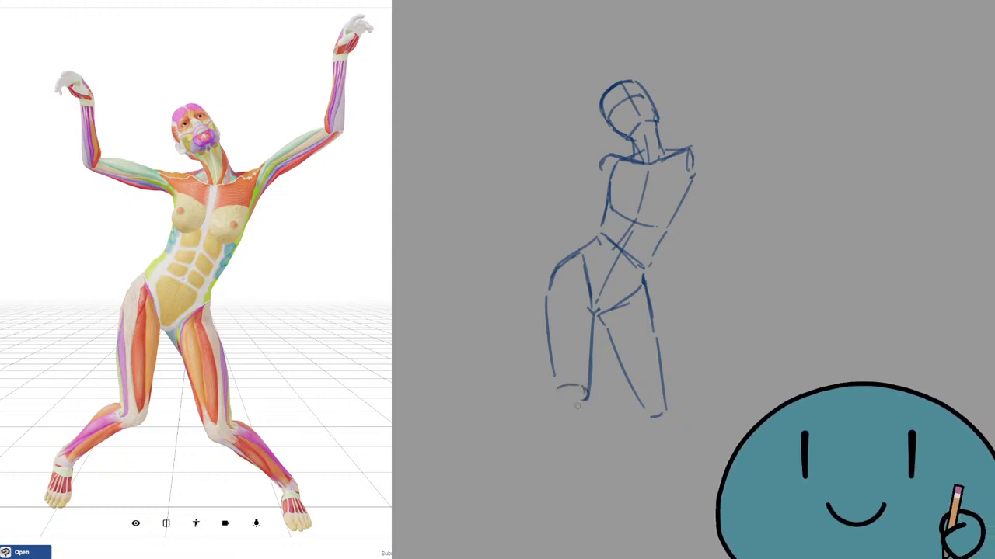
Step: Erase the opposite thigh's inner line again and try several replacement lines at different angles
{"action": "left_click_drag", "start_coordinate": [609, 326], "coordinate": [645, 410]}
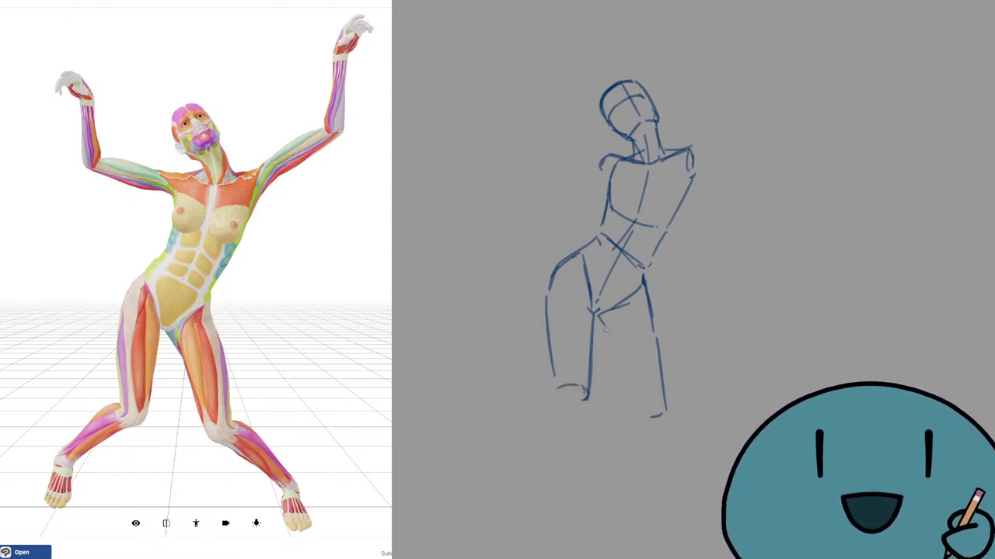
{"action": "left_click_drag", "start_coordinate": [604, 325], "coordinate": [637, 413]}
{"action": "key", "text": "ctrl+z"}
{"action": "key", "text": "ctrl+z"}
{"action": "left_click_drag", "start_coordinate": [605, 334], "coordinate": [636, 410]}
{"action": "left_click_drag", "start_coordinate": [638, 417], "coordinate": [648, 418]}
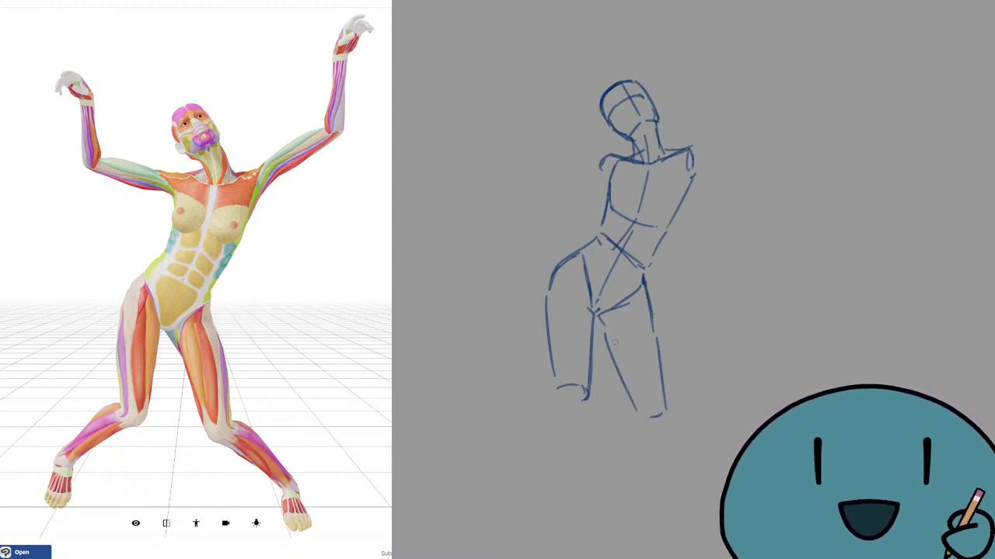
{"action": "key", "text": "ctrl+z"}
{"action": "mouse_move", "coordinate": [604, 331]}
{"action": "left_mouse_down"}
{"action": "mouse_move", "coordinate": [637, 410]}
{"action": "mouse_move", "coordinate": [636, 401]}
{"action": "left_mouse_up"}
{"action": "key", "text": "ctrl+z"}
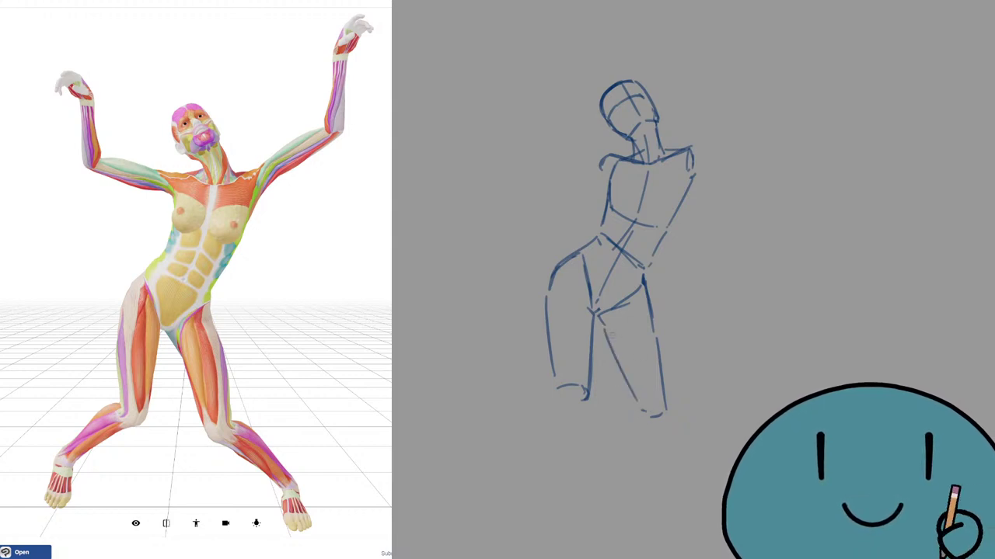
{"action": "key", "text": "ctrl+z"}
{"action": "left_click_drag", "start_coordinate": [604, 328], "coordinate": [641, 403]}
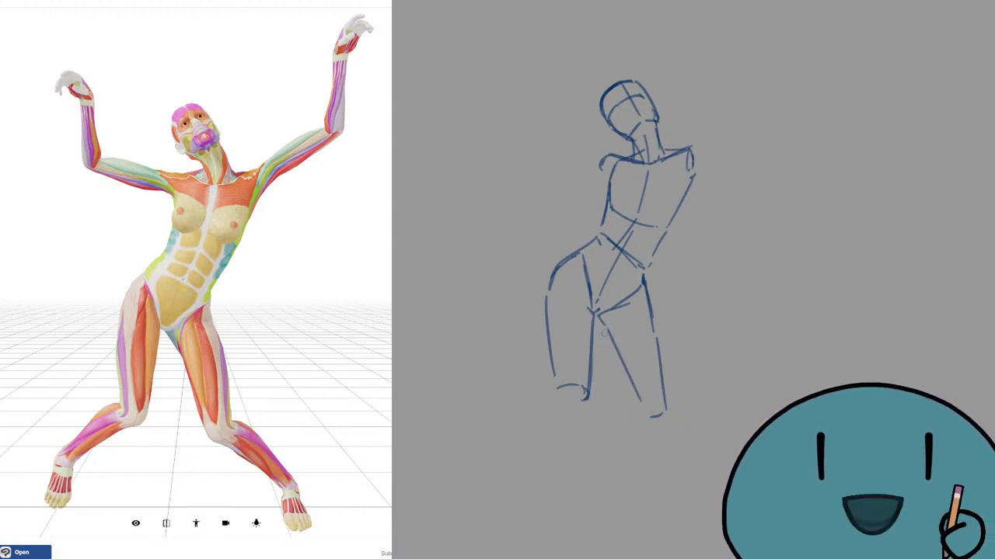
{"action": "key", "text": "ctrl+z"}
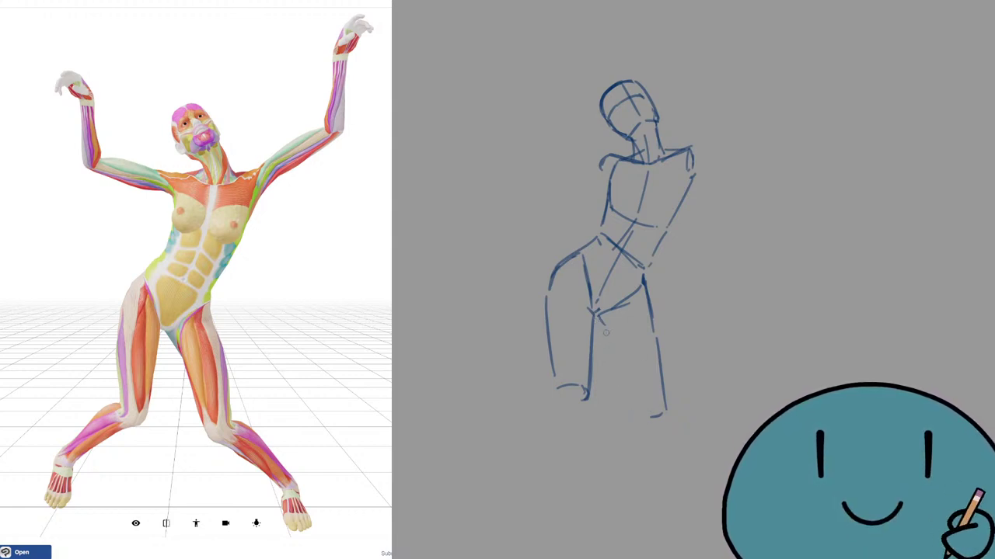
Step: Redraw the opposite thigh's inner line and knee edge, and replace its outer line with one that bends toward the knee
{"action": "left_click_drag", "start_coordinate": [604, 330], "coordinate": [640, 412]}
{"action": "key", "text": "ctrl+z"}
{"action": "key", "text": "ctrl+z"}
{"action": "key", "text": "ctrl+z"}
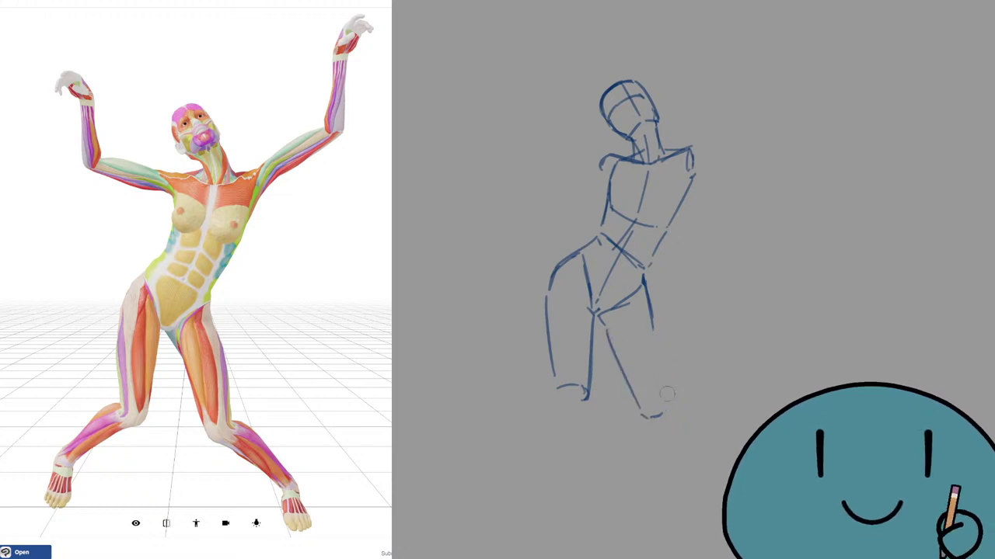
{"action": "left_click_drag", "start_coordinate": [645, 281], "coordinate": [667, 409]}
{"action": "key", "text": "ctrl+z"}
{"action": "left_click_drag", "start_coordinate": [664, 359], "coordinate": [665, 405]}
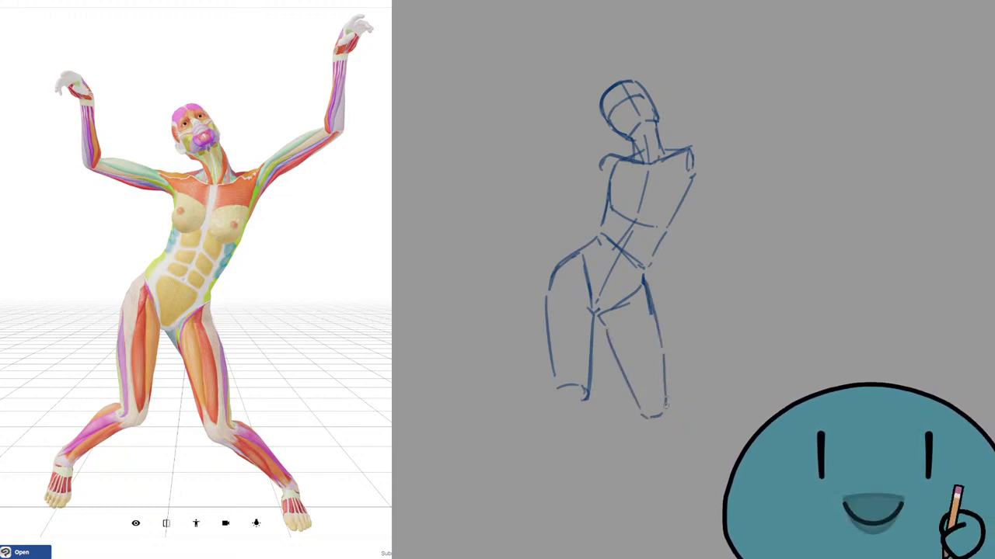
Step: Sketch the underside line of each lower leg, slanting outward from the knee to the ankle
{"action": "left_click_drag", "start_coordinate": [576, 407], "coordinate": [507, 464]}
{"action": "key", "text": "ctrl+z"}
{"action": "left_click_drag", "start_coordinate": [643, 418], "coordinate": [715, 473]}
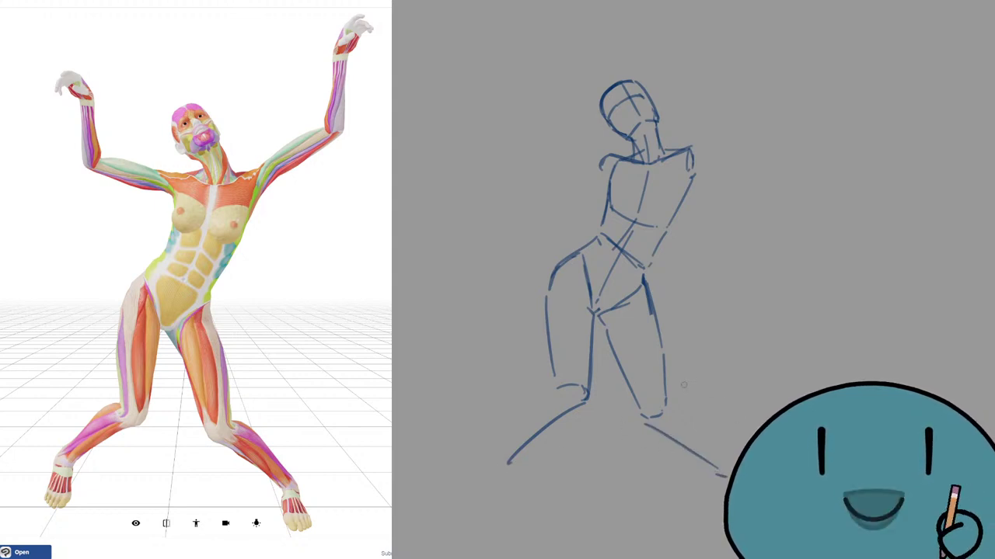
Step: Close the flared-hip side's lower leg with an upper line and ankle edge, and add the opposite lower leg's upper line
{"action": "left_click_drag", "start_coordinate": [509, 464], "coordinate": [494, 450]}
{"action": "key", "text": "ctrl+z"}
{"action": "mouse_move", "coordinate": [566, 383]}
{"action": "left_mouse_down"}
{"action": "mouse_move", "coordinate": [537, 397]}
{"action": "mouse_move", "coordinate": [498, 450]}
{"action": "left_mouse_up"}
{"action": "key", "text": "ctrl+z"}
{"action": "left_click_drag", "start_coordinate": [538, 395], "coordinate": [497, 447]}
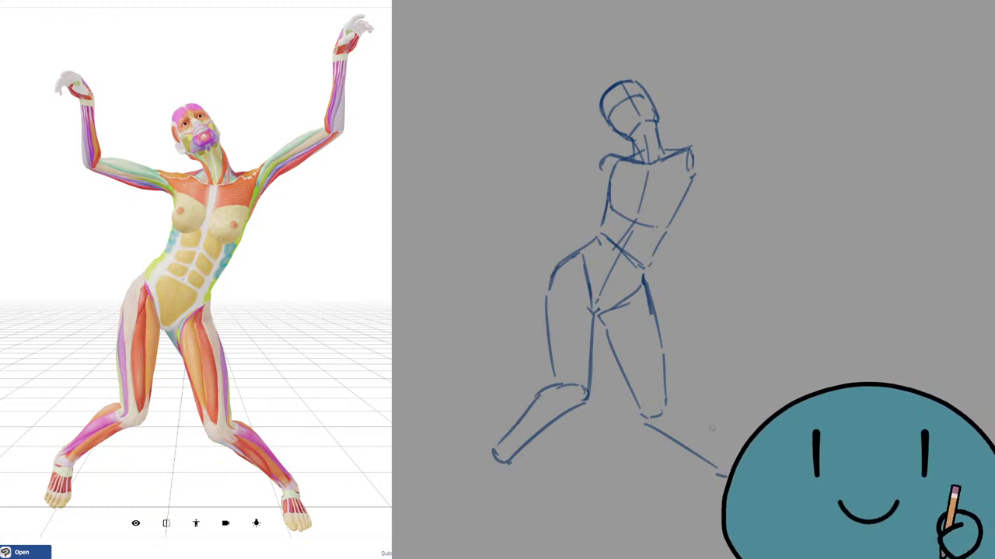
{"action": "left_click_drag", "start_coordinate": [665, 405], "coordinate": [702, 430]}
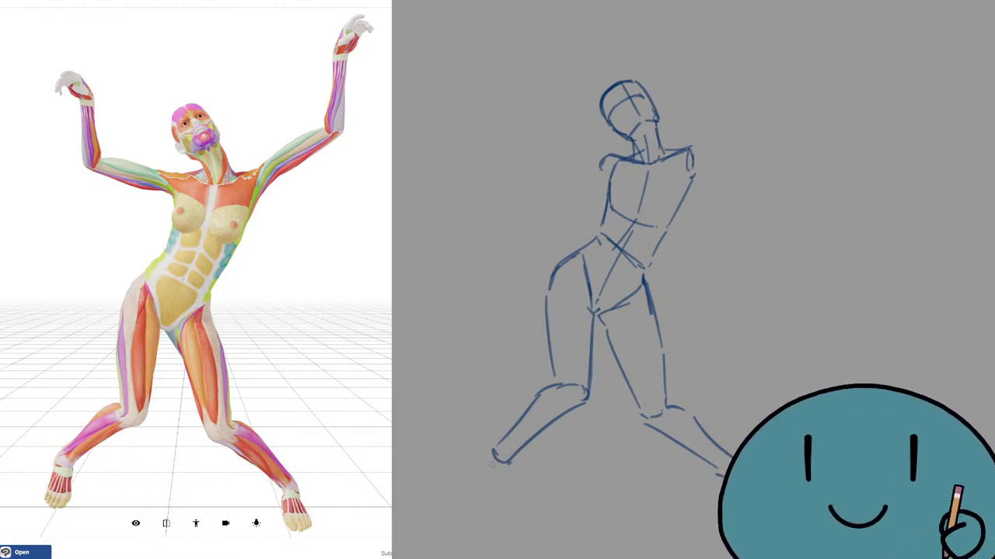
Step: Block in both feet below the ankles, and shift the whole figure sideways toward the flared-hip side
{"action": "mouse_move", "coordinate": [496, 449]}
{"action": "left_mouse_down"}
{"action": "mouse_move", "coordinate": [485, 490]}
{"action": "mouse_move", "coordinate": [508, 488]}
{"action": "mouse_move", "coordinate": [481, 507]}
{"action": "mouse_move", "coordinate": [508, 510]}
{"action": "left_mouse_up"}
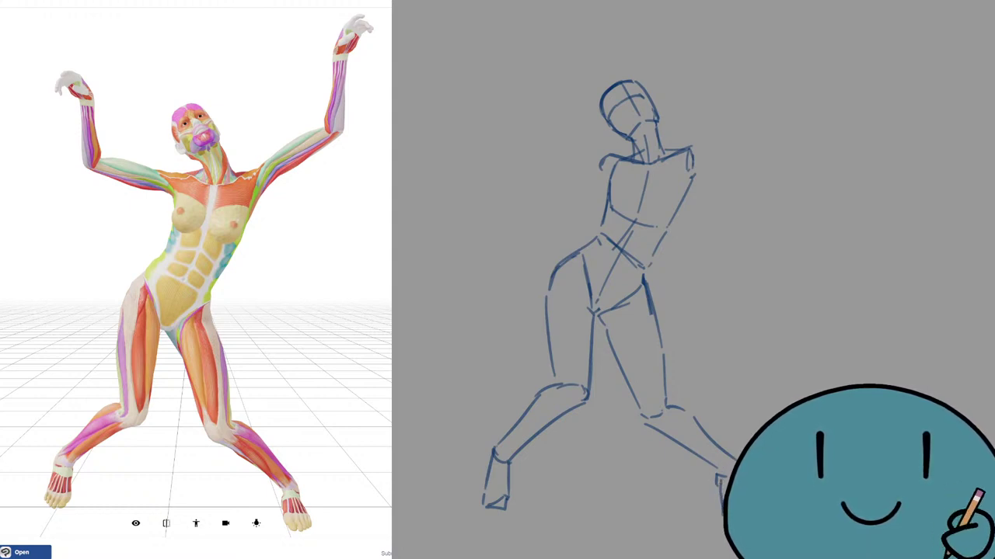
{"action": "key", "text": "ctrl+t"}
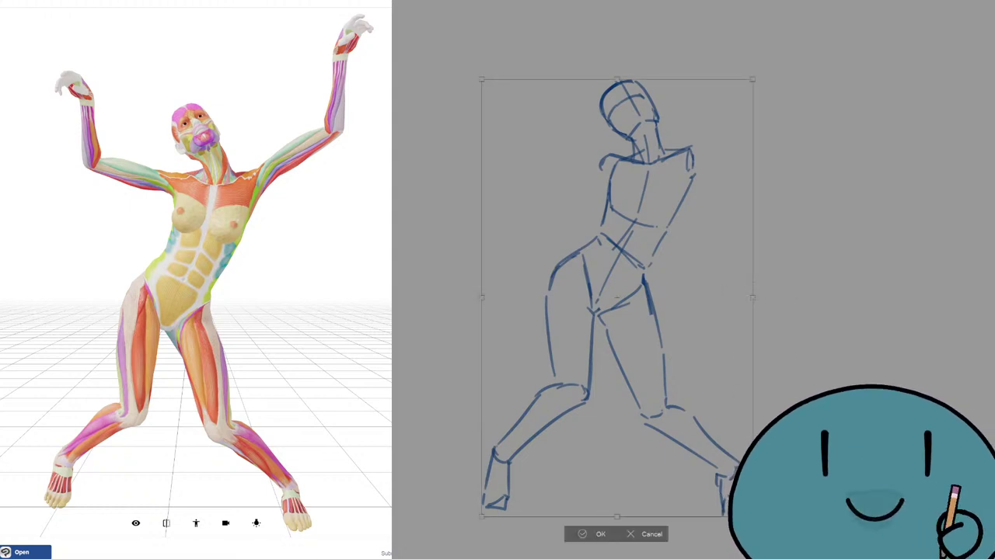
{"action": "left_click_drag", "start_coordinate": [738, 374], "coordinate": [698, 380]}
{"action": "left_click", "coordinate": [558, 542]}
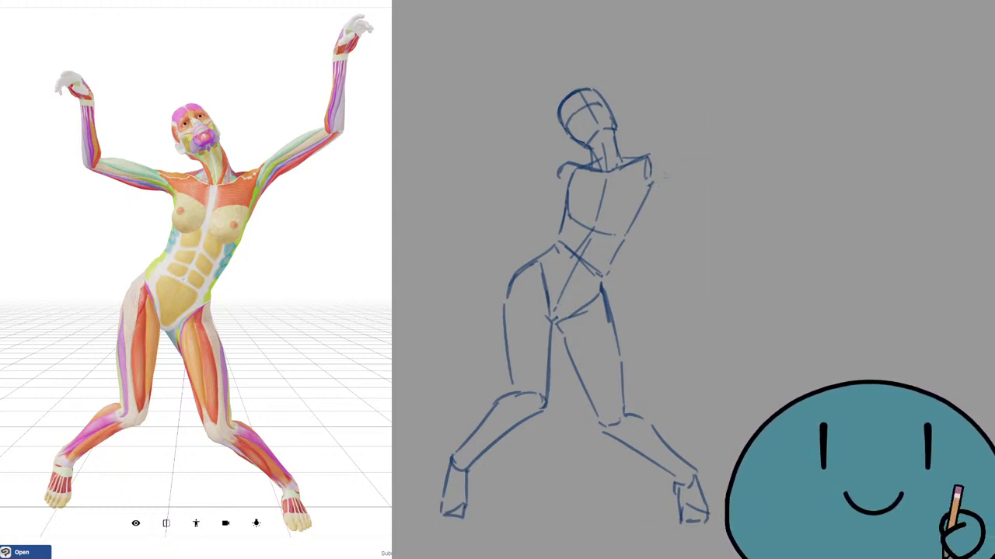
Step: Sketch the upper arm opposite the flared hip slanting up from the shoulder, and erase the shoulder oval at its base
{"action": "mouse_move", "coordinate": [654, 184]}
{"action": "left_mouse_down"}
{"action": "mouse_move", "coordinate": [735, 137]}
{"action": "mouse_move", "coordinate": [725, 122]}
{"action": "left_mouse_up"}
{"action": "key", "text": "ctrl+z"}
{"action": "left_click_drag", "start_coordinate": [722, 122], "coordinate": [650, 156]}
{"action": "key", "text": "ctrl+z"}
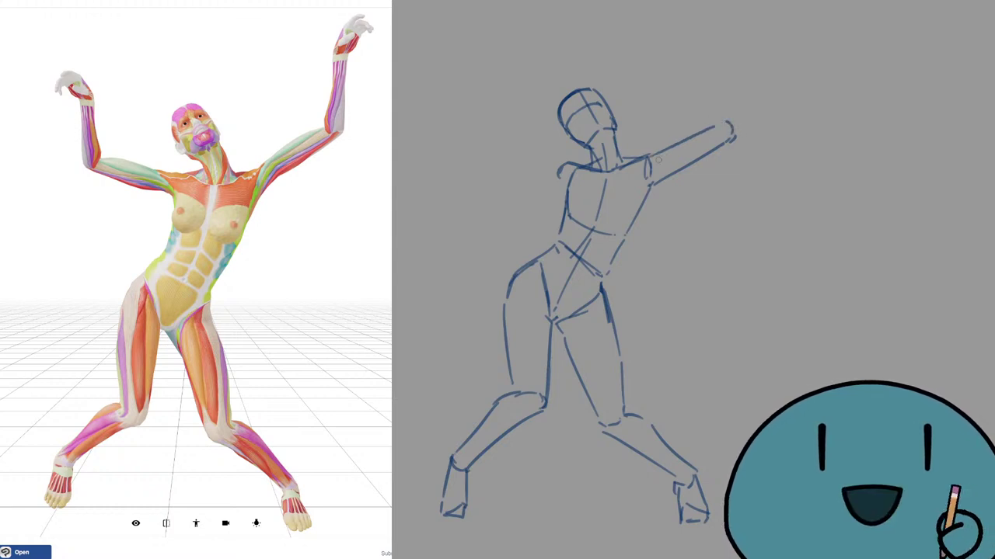
{"action": "key", "text": "ctrl+z"}
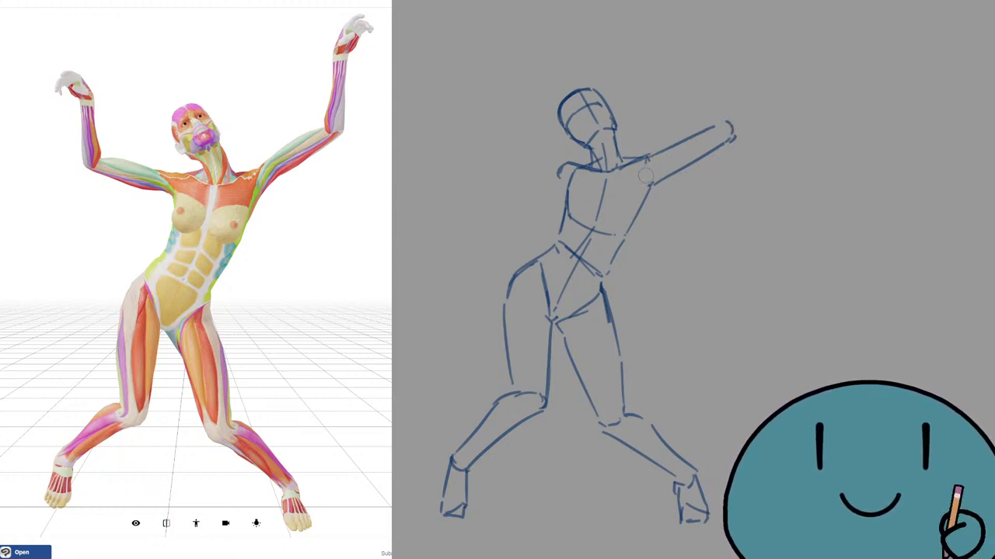
{"action": "left_click_drag", "start_coordinate": [656, 180], "coordinate": [625, 226]}
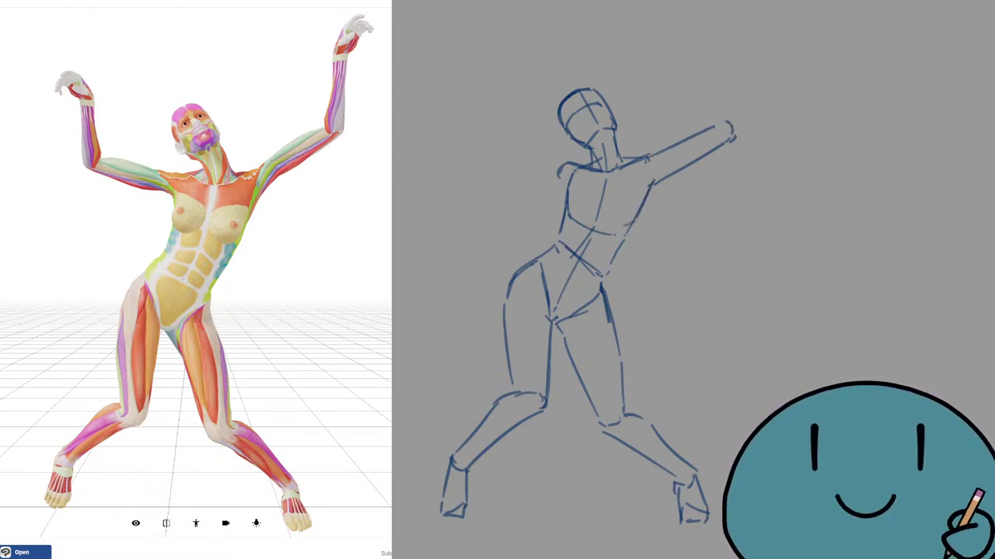
Step: Sketch diagonal guide lines from the shoulders into the chest, and add curves for the breasts
{"action": "left_click_drag", "start_coordinate": [577, 165], "coordinate": [587, 202]}
{"action": "key", "text": "ctrl+z"}
{"action": "left_click_drag", "start_coordinate": [585, 170], "coordinate": [597, 214]}
{"action": "left_click_drag", "start_coordinate": [645, 165], "coordinate": [605, 203]}
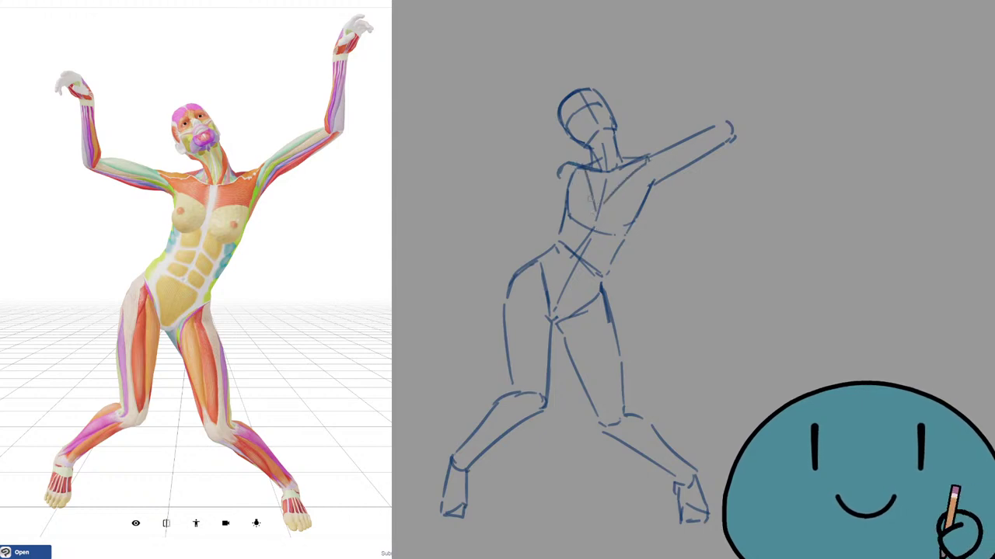
{"action": "mouse_move", "coordinate": [600, 170]}
{"action": "left_mouse_down"}
{"action": "mouse_move", "coordinate": [569, 195]}
{"action": "mouse_move", "coordinate": [569, 218]}
{"action": "left_mouse_up"}
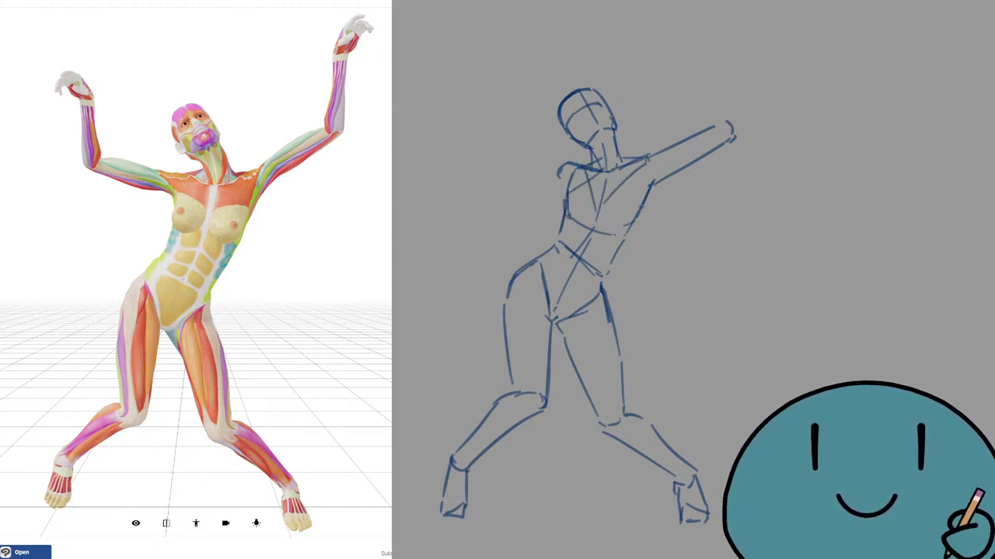
{"action": "mouse_move", "coordinate": [633, 181]}
{"action": "left_mouse_down"}
{"action": "mouse_move", "coordinate": [637, 224]}
{"action": "mouse_move", "coordinate": [616, 233]}
{"action": "mouse_move", "coordinate": [638, 222]}
{"action": "left_mouse_up"}
{"action": "key", "text": "ctrl+z"}
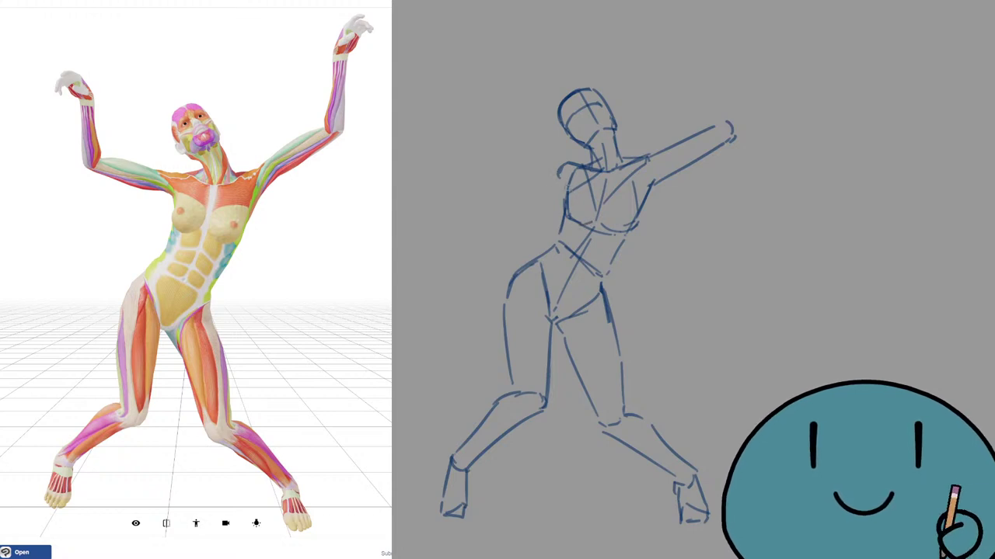
Step: Reshape the flared-hip-side shoulder into an angular corner, and try underside lines for its upper arm
{"action": "mouse_move", "coordinate": [563, 178]}
{"action": "left_mouse_down"}
{"action": "mouse_move", "coordinate": [568, 191]}
{"action": "mouse_move", "coordinate": [550, 162]}
{"action": "mouse_move", "coordinate": [505, 169]}
{"action": "left_mouse_up"}
{"action": "key", "text": "ctrl+z"}
{"action": "key", "text": "ctrl+z"}
{"action": "key", "text": "ctrl+z"}
{"action": "mouse_move", "coordinate": [561, 191]}
{"action": "left_mouse_down"}
{"action": "mouse_move", "coordinate": [496, 159]}
{"action": "mouse_move", "coordinate": [504, 164]}
{"action": "mouse_move", "coordinate": [488, 164]}
{"action": "mouse_move", "coordinate": [488, 154]}
{"action": "left_mouse_up"}
{"action": "key", "text": "ctrl+z"}
{"action": "key", "text": "ctrl+z"}
{"action": "key", "text": "ctrl+z"}
{"action": "key", "text": "ctrl+z"}
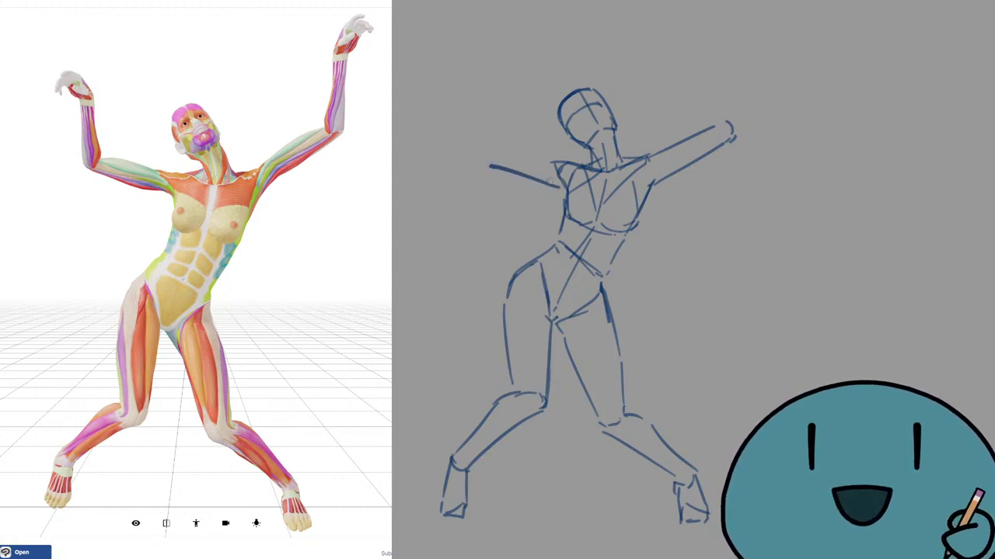
Step: Redraw that upper arm's underside as one straight line slanting up from the armpit to the elbow
{"action": "key", "text": "ctrl+z"}
{"action": "left_click_drag", "start_coordinate": [559, 187], "coordinate": [486, 162]}
{"action": "key", "text": "ctrl+z"}
{"action": "key", "text": "ctrl+z"}
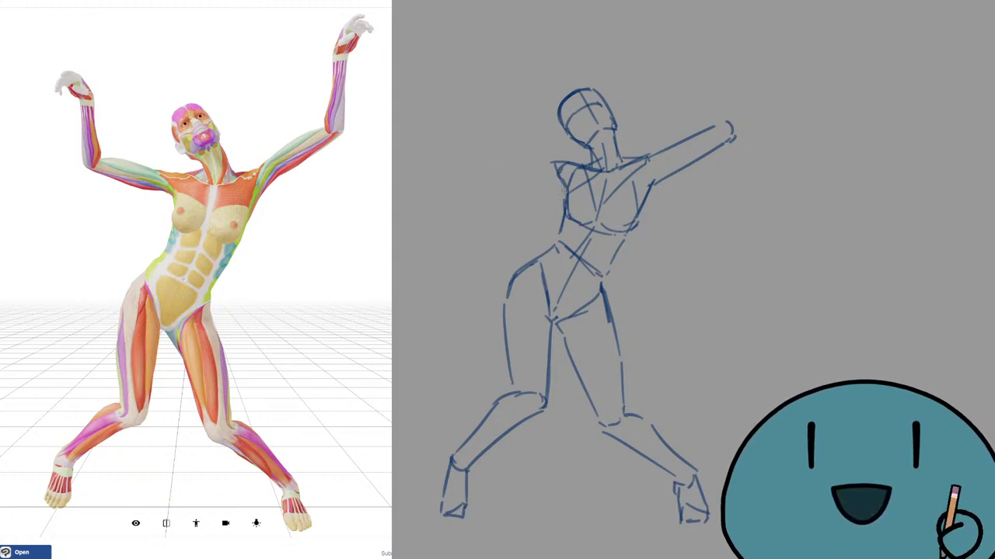
{"action": "left_click_drag", "start_coordinate": [565, 191], "coordinate": [478, 166]}
{"action": "key", "text": "ctrl+z"}
{"action": "mouse_move", "coordinate": [564, 191]}
{"action": "left_mouse_down"}
{"action": "mouse_move", "coordinate": [496, 173]}
{"action": "mouse_move", "coordinate": [564, 194]}
{"action": "left_mouse_up"}
{"action": "key", "text": "ctrl+z"}
{"action": "key", "text": "ctrl+z"}
{"action": "left_click_drag", "start_coordinate": [481, 165], "coordinate": [563, 190]}
{"action": "key", "text": "ctrl+z"}
{"action": "left_click_drag", "start_coordinate": [479, 161], "coordinate": [566, 190]}
{"action": "key", "text": "ctrl+z"}
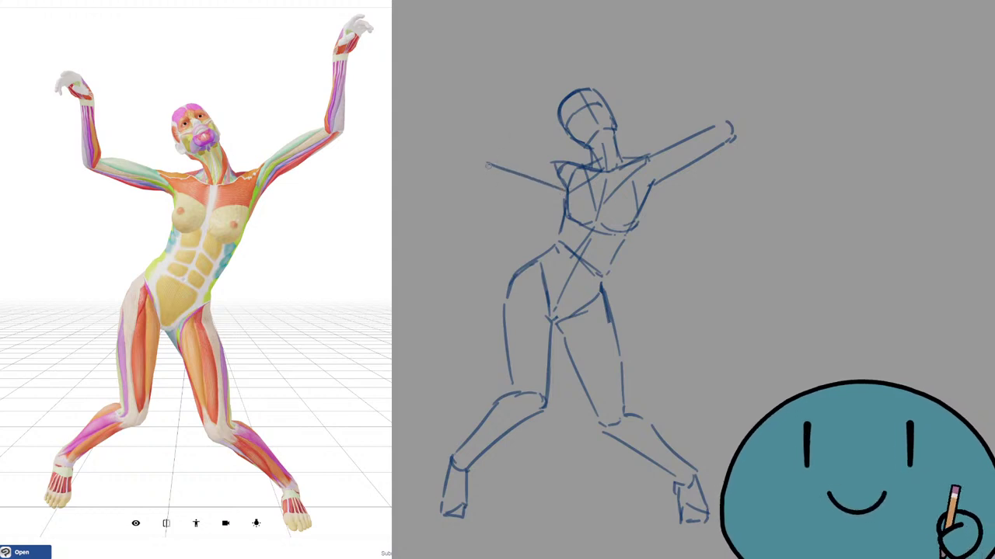
Step: Close the flared-hip-side upper arm with a top line from the shoulder and a rounded elbow end
{"action": "mouse_move", "coordinate": [488, 164]}
{"action": "left_mouse_down"}
{"action": "mouse_move", "coordinate": [495, 149]}
{"action": "mouse_move", "coordinate": [557, 163]}
{"action": "left_mouse_up"}
{"action": "key", "text": "ctrl+z"}
{"action": "key", "text": "ctrl+z"}
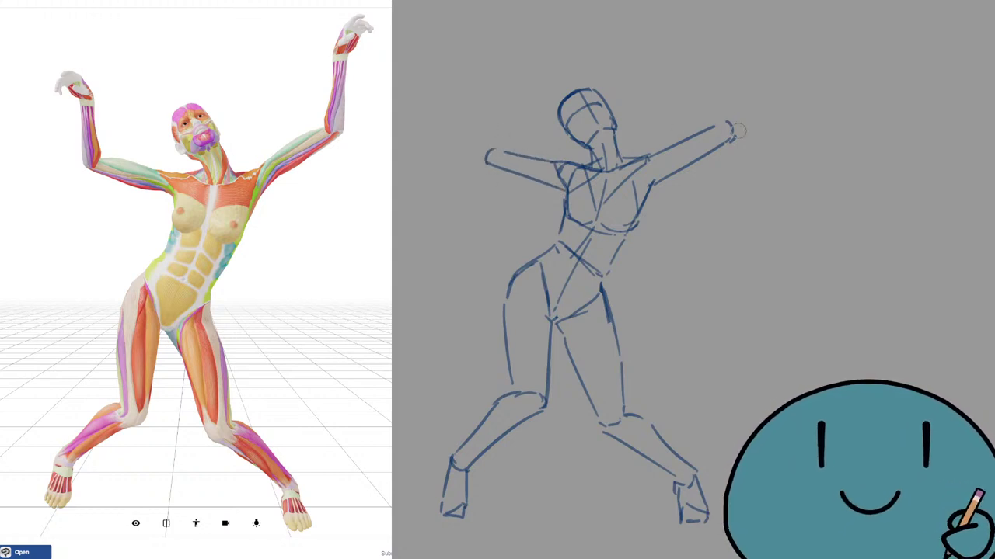
Step: Erase the opposite upper arm back to the shoulder, and try shorter underside lines for it
{"action": "mouse_move", "coordinate": [729, 122]}
{"action": "left_mouse_down"}
{"action": "mouse_move", "coordinate": [687, 141]}
{"action": "mouse_move", "coordinate": [731, 132]}
{"action": "mouse_move", "coordinate": [665, 183]}
{"action": "mouse_move", "coordinate": [674, 164]}
{"action": "mouse_move", "coordinate": [667, 180]}
{"action": "mouse_move", "coordinate": [708, 153]}
{"action": "left_mouse_up"}
{"action": "key", "text": "ctrl+z"}
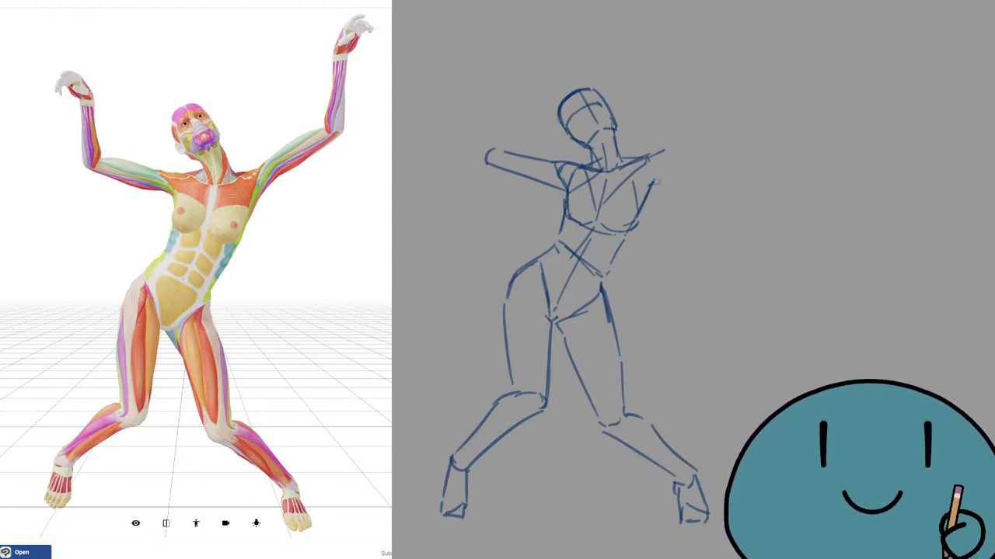
{"action": "left_click_drag", "start_coordinate": [653, 184], "coordinate": [719, 146]}
{"action": "key", "text": "ctrl+z"}
{"action": "left_click_drag", "start_coordinate": [652, 185], "coordinate": [717, 147]}
{"action": "left_click_drag", "start_coordinate": [710, 153], "coordinate": [714, 130]}
{"action": "key", "text": "ctrl+z"}
{"action": "key", "text": "ctrl+z"}
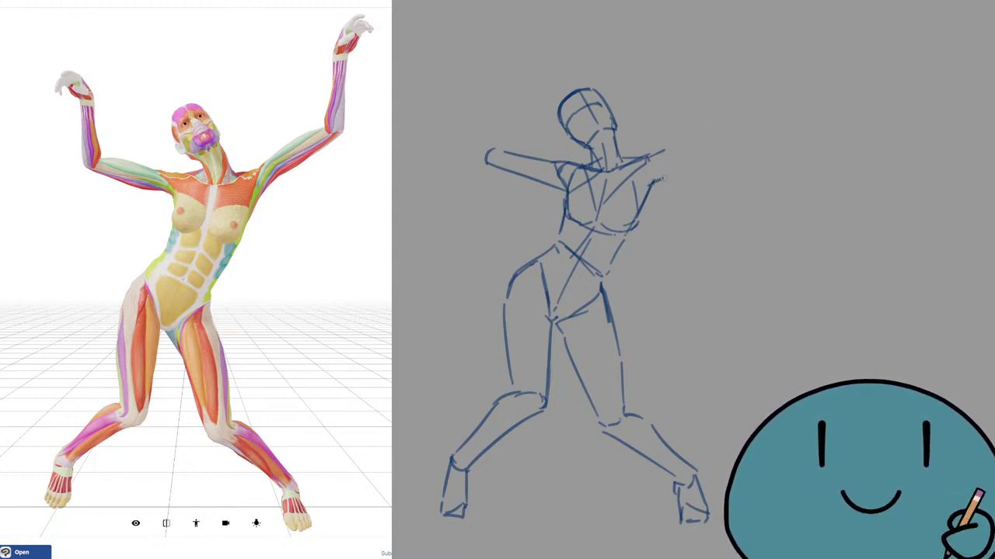
Step: Try an underside line with a short elbow edge for the opposite upper arm, and undo it
{"action": "left_click_drag", "start_coordinate": [661, 180], "coordinate": [724, 145]}
{"action": "key", "text": "ctrl+z"}
{"action": "mouse_move", "coordinate": [653, 183]}
{"action": "left_mouse_down"}
{"action": "mouse_move", "coordinate": [720, 149]}
{"action": "mouse_move", "coordinate": [720, 136]}
{"action": "left_mouse_up"}
{"action": "key", "text": "ctrl+z"}
{"action": "key", "text": "ctrl+z"}
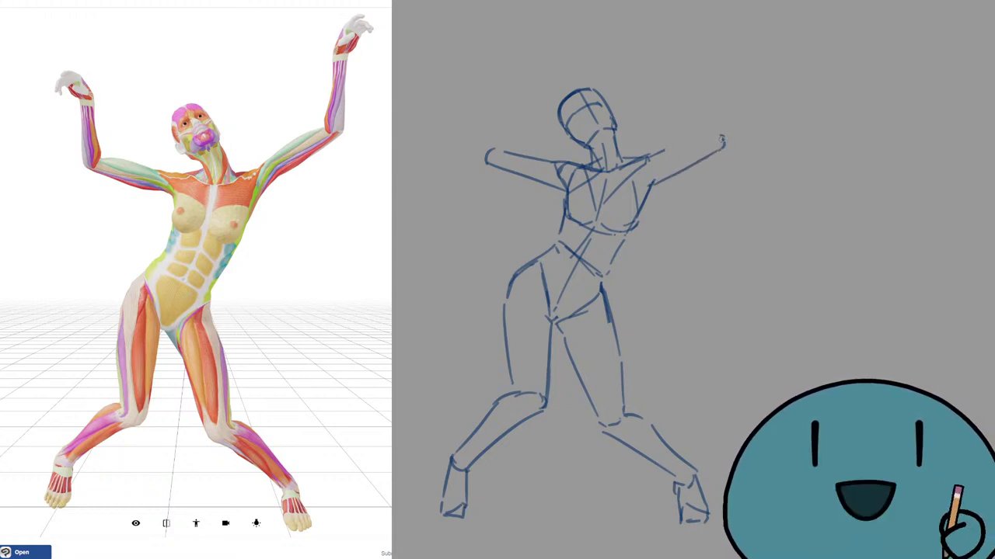
{"action": "key", "text": "ctrl+z"}
{"action": "key", "text": "ctrl+z"}
{"action": "key", "text": "ctrl+z"}
Step: Redraw the opposite upper arm with two parallel lines rising from the shoulder and armpit to a capped elbow
{"action": "mouse_move", "coordinate": [655, 186]}
{"action": "left_mouse_down"}
{"action": "mouse_move", "coordinate": [671, 144]}
{"action": "mouse_move", "coordinate": [724, 124]}
{"action": "left_mouse_up"}
{"action": "key", "text": "ctrl+z"}
{"action": "key", "text": "ctrl+z"}
{"action": "mouse_move", "coordinate": [659, 180]}
{"action": "left_mouse_down"}
{"action": "mouse_move", "coordinate": [708, 149]}
{"action": "mouse_move", "coordinate": [719, 124]}
{"action": "left_mouse_up"}
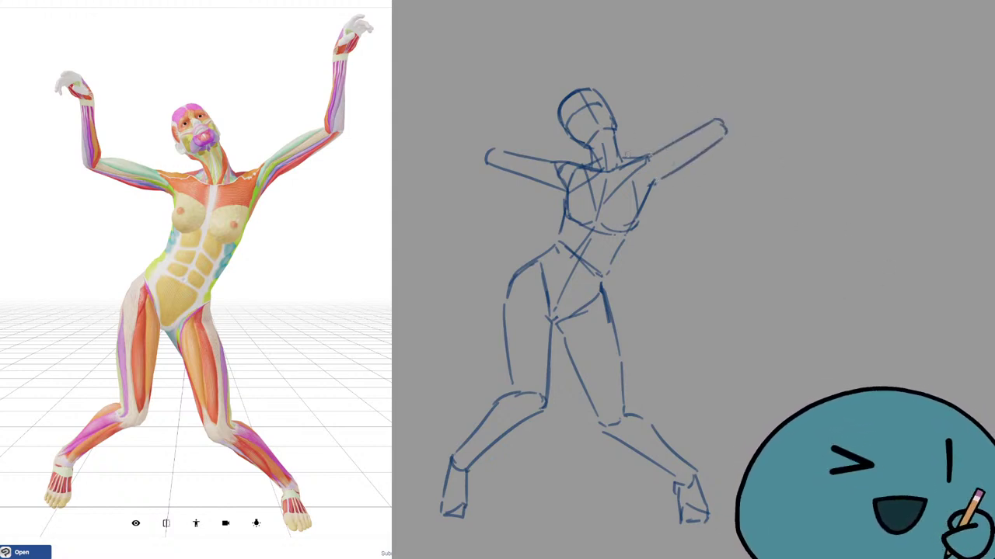
Step: Add a line from that shoulder down into the chest, and clean up the breast curves against the torso sides
{"action": "mouse_move", "coordinate": [652, 156]}
{"action": "left_mouse_down"}
{"action": "mouse_move", "coordinate": [636, 198]}
{"action": "mouse_move", "coordinate": [628, 220]}
{"action": "left_mouse_up"}
{"action": "key", "text": "ctrl+z"}
{"action": "key", "text": "ctrl+z"}
{"action": "key", "text": "ctrl+z"}
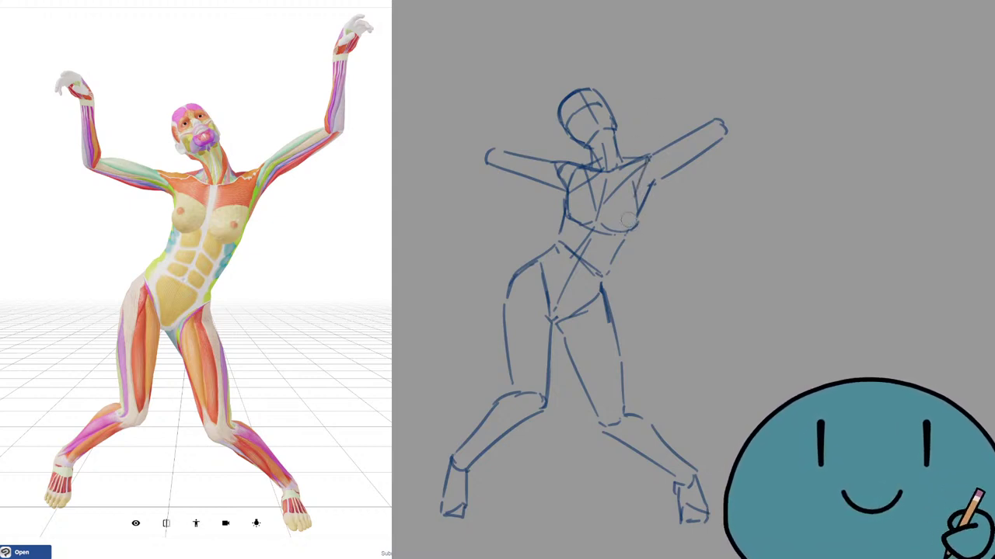
{"action": "left_click_drag", "start_coordinate": [571, 201], "coordinate": [568, 205]}
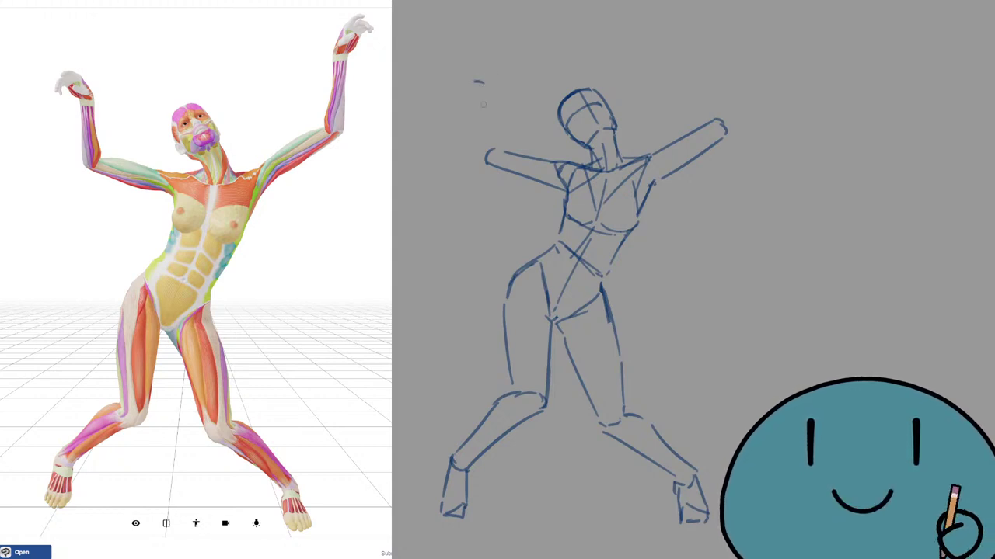
Step: Sketch the flared-hip-side forearm as two nearly vertical lines rising from the elbow to the wrist
{"action": "mouse_move", "coordinate": [487, 88]}
{"action": "left_mouse_down"}
{"action": "mouse_move", "coordinate": [493, 140]}
{"action": "mouse_move", "coordinate": [477, 136]}
{"action": "mouse_move", "coordinate": [483, 162]}
{"action": "left_mouse_up"}
{"action": "key", "text": "ctrl+z"}
{"action": "key", "text": "ctrl+z"}
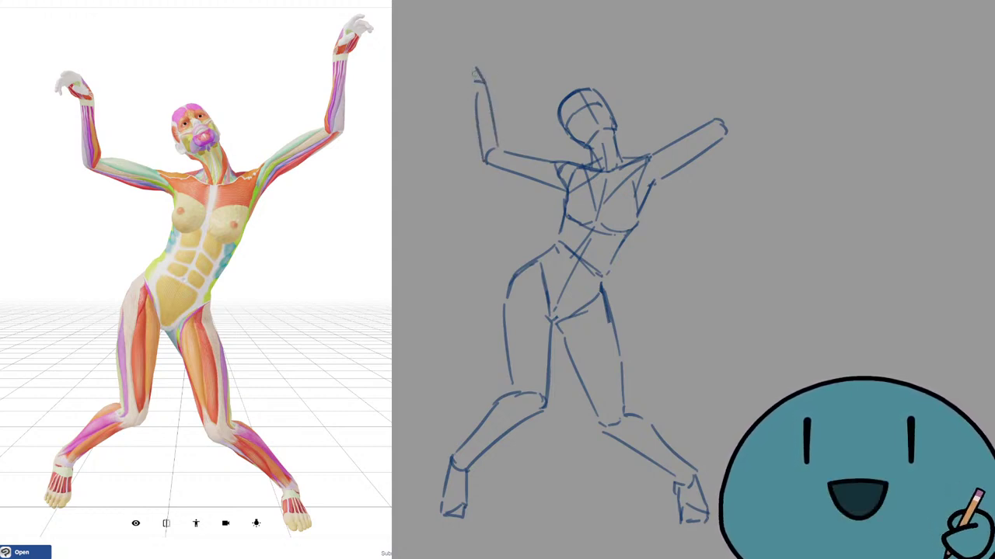
Step: Add a bent hand with curled fingers to that forearm, and reinforce the forearm's outline down to the elbow
{"action": "mouse_move", "coordinate": [480, 69]}
{"action": "left_mouse_down"}
{"action": "mouse_move", "coordinate": [456, 71]}
{"action": "mouse_move", "coordinate": [474, 87]}
{"action": "mouse_move", "coordinate": [481, 75]}
{"action": "mouse_move", "coordinate": [460, 65]}
{"action": "mouse_move", "coordinate": [445, 73]}
{"action": "mouse_move", "coordinate": [451, 89]}
{"action": "mouse_move", "coordinate": [492, 109]}
{"action": "mouse_move", "coordinate": [498, 141]}
{"action": "left_mouse_up"}
{"action": "key", "text": "ctrl+z"}
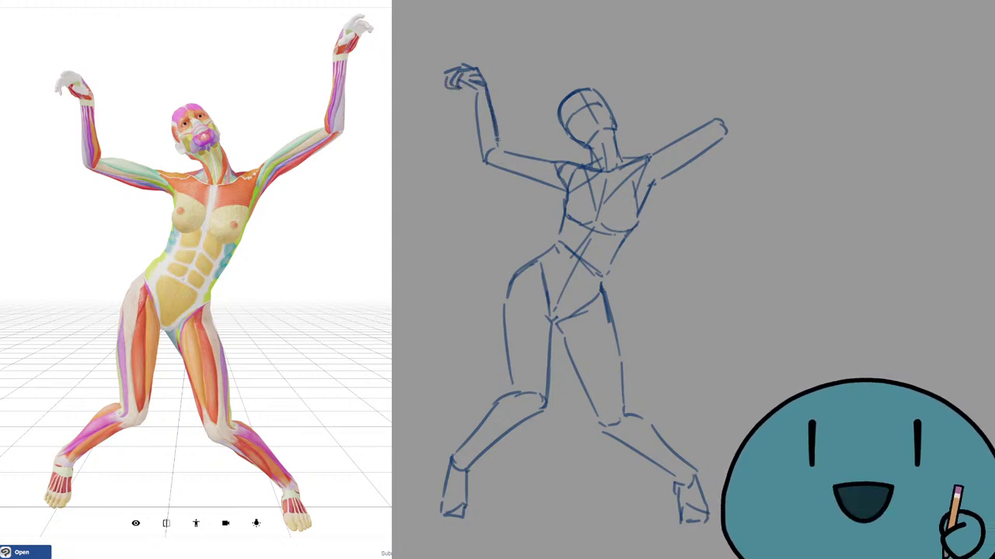
{"action": "left_click_drag", "start_coordinate": [475, 91], "coordinate": [483, 161]}
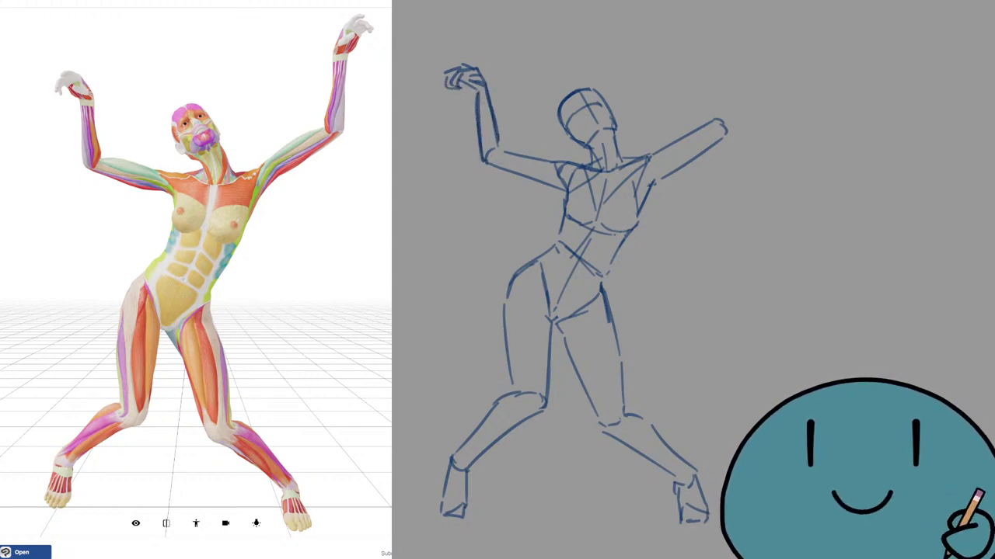
{"action": "left_click_drag", "start_coordinate": [476, 88], "coordinate": [476, 103]}
{"action": "left_click_drag", "start_coordinate": [498, 143], "coordinate": [491, 161]}
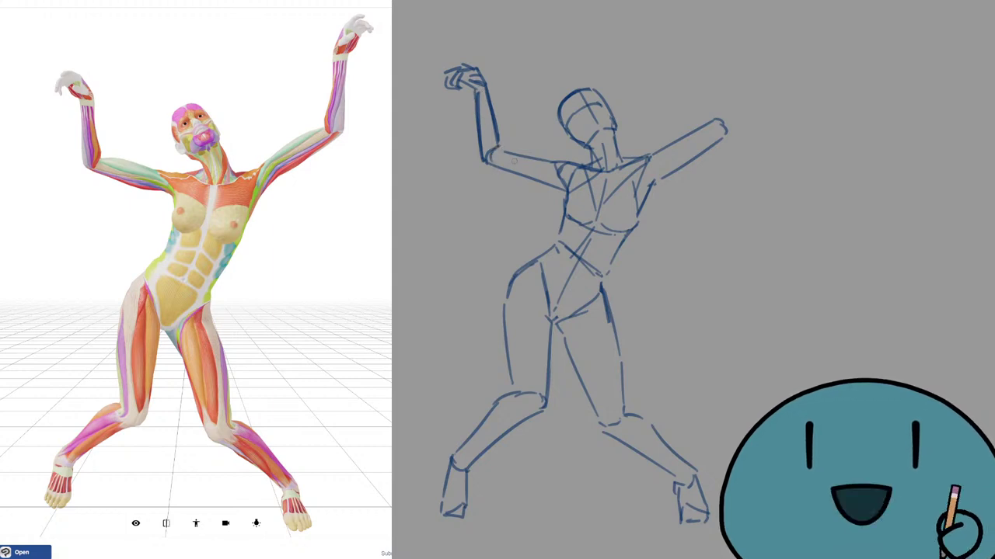
Step: Draw curved cross-contour lines across both thighs to describe their volume
{"action": "left_click_drag", "start_coordinate": [515, 313], "coordinate": [513, 319]}
{"action": "left_click_drag", "start_coordinate": [500, 301], "coordinate": [547, 292]}
{"action": "mouse_move", "coordinate": [508, 356]}
{"action": "left_mouse_down"}
{"action": "mouse_move", "coordinate": [522, 342]}
{"action": "mouse_move", "coordinate": [577, 347]}
{"action": "mouse_move", "coordinate": [611, 325]}
{"action": "left_mouse_up"}
{"action": "left_click_drag", "start_coordinate": [621, 365], "coordinate": [592, 385]}
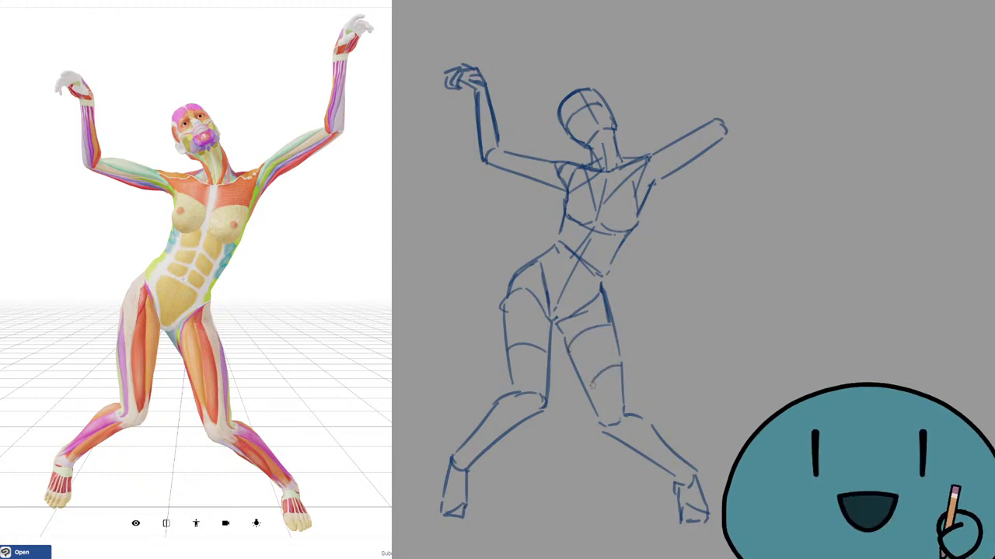
{"action": "mouse_move", "coordinate": [510, 345]}
{"action": "left_mouse_down"}
{"action": "mouse_move", "coordinate": [546, 352]}
{"action": "mouse_move", "coordinate": [542, 329]}
{"action": "mouse_move", "coordinate": [549, 339]}
{"action": "left_mouse_up"}
{"action": "mouse_move", "coordinate": [509, 375]}
{"action": "left_mouse_down"}
{"action": "mouse_move", "coordinate": [580, 392]}
{"action": "mouse_move", "coordinate": [515, 377]}
{"action": "mouse_move", "coordinate": [551, 371]}
{"action": "left_mouse_up"}
{"action": "key", "text": "ctrl+z"}
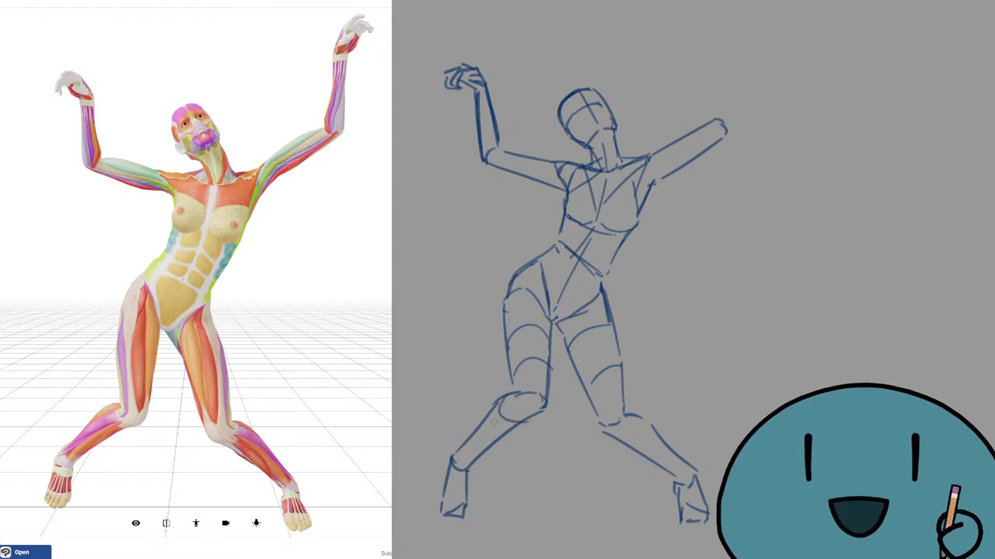
Step: Draw curved cross-contour lines along both lower legs from the knee to the ankle
{"action": "mouse_move", "coordinate": [503, 399]}
{"action": "left_mouse_down"}
{"action": "mouse_move", "coordinate": [519, 427]}
{"action": "mouse_move", "coordinate": [503, 412]}
{"action": "mouse_move", "coordinate": [518, 425]}
{"action": "mouse_move", "coordinate": [471, 457]}
{"action": "left_mouse_up"}
{"action": "key", "text": "ctrl+z"}
{"action": "key", "text": "ctrl+z"}
{"action": "mouse_move", "coordinate": [636, 414]}
{"action": "left_mouse_down"}
{"action": "mouse_move", "coordinate": [642, 424]}
{"action": "mouse_move", "coordinate": [618, 442]}
{"action": "mouse_move", "coordinate": [678, 470]}
{"action": "left_mouse_up"}
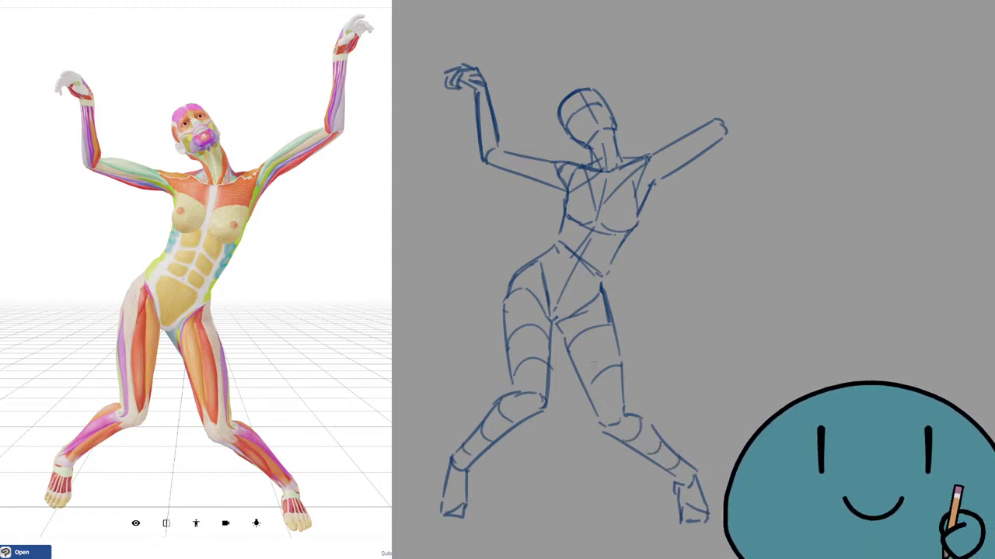
Step: Redraw the cross-contour curves on the middle and lower part of the thigh opposite the flared hip
{"action": "mouse_move", "coordinate": [580, 375]}
{"action": "left_mouse_down"}
{"action": "mouse_move", "coordinate": [600, 363]}
{"action": "mouse_move", "coordinate": [617, 375]}
{"action": "mouse_move", "coordinate": [599, 400]}
{"action": "mouse_move", "coordinate": [579, 377]}
{"action": "mouse_move", "coordinate": [619, 365]}
{"action": "left_mouse_up"}
{"action": "key", "text": "ctrl+z"}
{"action": "left_click_drag", "start_coordinate": [591, 406], "coordinate": [622, 393]}
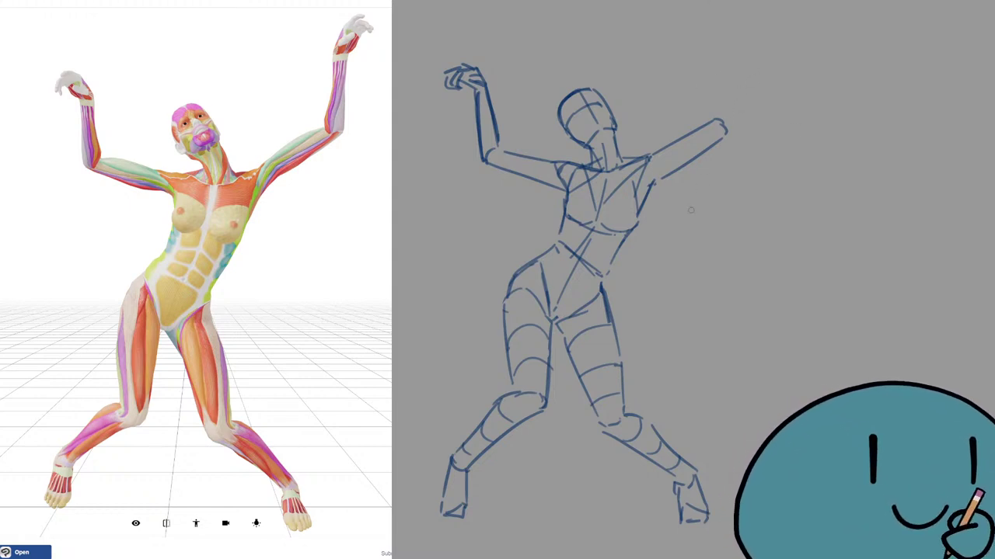
Step: Move the whole figure slightly down on the canvas to make room for the remaining raised forearm
{"action": "key", "text": "ctrl+t"}
{"action": "left_click_drag", "start_coordinate": [690, 210], "coordinate": [691, 230]}
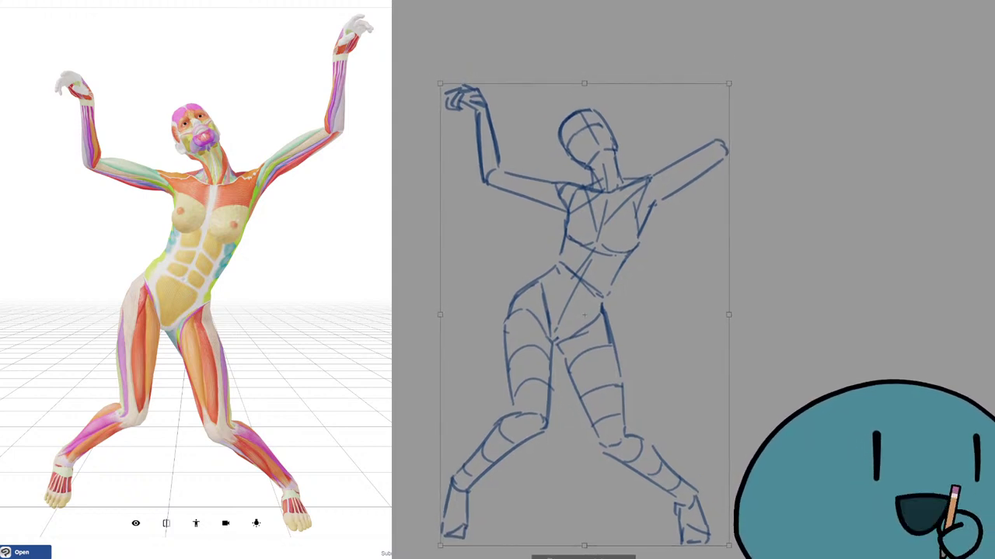
{"action": "key", "text": "Return"}
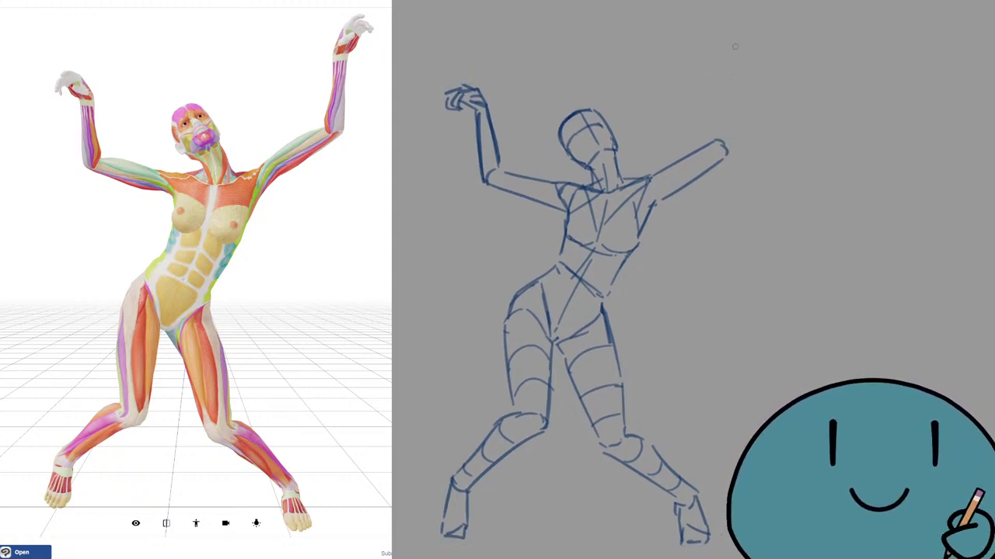
{"action": "mouse_move", "coordinate": [736, 48]}
{"action": "left_mouse_down"}
{"action": "mouse_move", "coordinate": [751, 48]}
{"action": "mouse_move", "coordinate": [740, 50]}
{"action": "mouse_move", "coordinate": [734, 156]}
{"action": "left_mouse_up"}
{"action": "key", "text": "ctrl+z"}
{"action": "key", "text": "ctrl+z"}
{"action": "key", "text": "ctrl+z"}
{"action": "key", "text": "ctrl+z"}
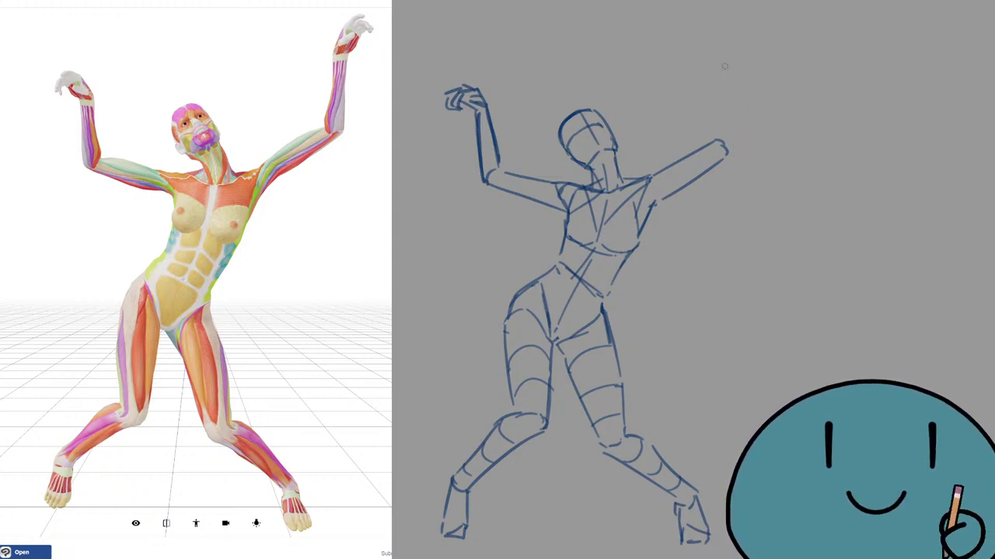
Step: Sketch the remaining forearm's outer line rising vertically from the elbow, with a short wrist edge at its upper end
{"action": "mouse_move", "coordinate": [724, 66]}
{"action": "left_mouse_down"}
{"action": "mouse_move", "coordinate": [739, 67]}
{"action": "mouse_move", "coordinate": [734, 146]}
{"action": "left_mouse_up"}
{"action": "key", "text": "ctrl+z"}
{"action": "left_click_drag", "start_coordinate": [741, 78], "coordinate": [738, 153]}
{"action": "key", "text": "ctrl+z"}
{"action": "left_click_drag", "start_coordinate": [739, 68], "coordinate": [732, 153]}
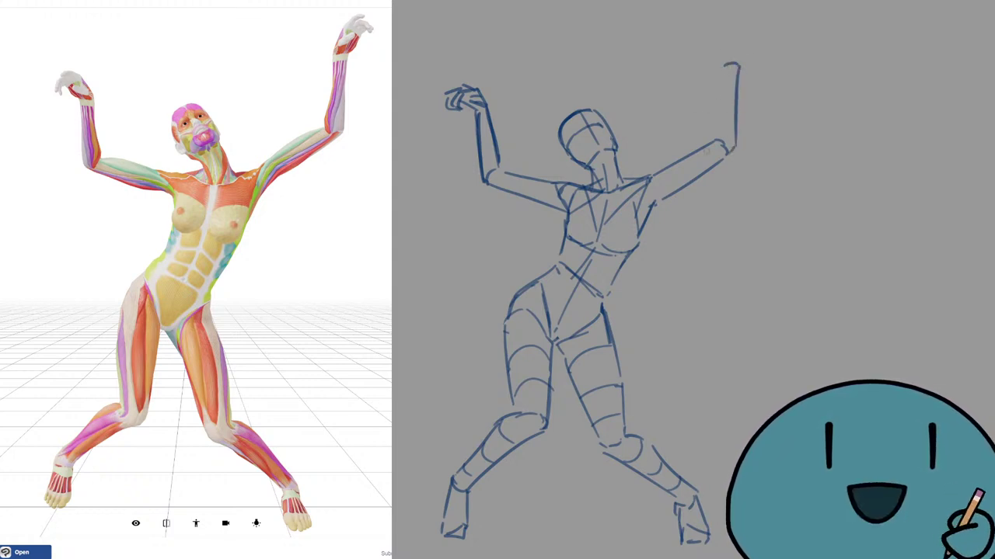
Step: Draw that forearm's inner line from the wrist down to the elbow, tapering the arm toward the wrist
{"action": "key", "text": "ctrl+z"}
{"action": "mouse_move", "coordinate": [724, 68]}
{"action": "left_mouse_down"}
{"action": "mouse_move", "coordinate": [713, 135]}
{"action": "mouse_move", "coordinate": [712, 126]}
{"action": "left_mouse_up"}
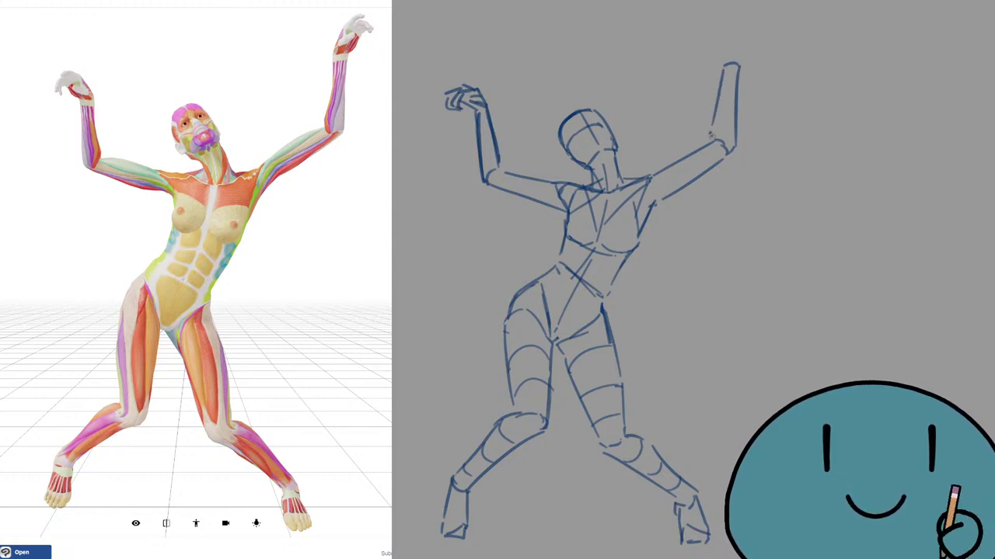
{"action": "key", "text": "ctrl+z"}
{"action": "left_click_drag", "start_coordinate": [722, 70], "coordinate": [712, 143]}
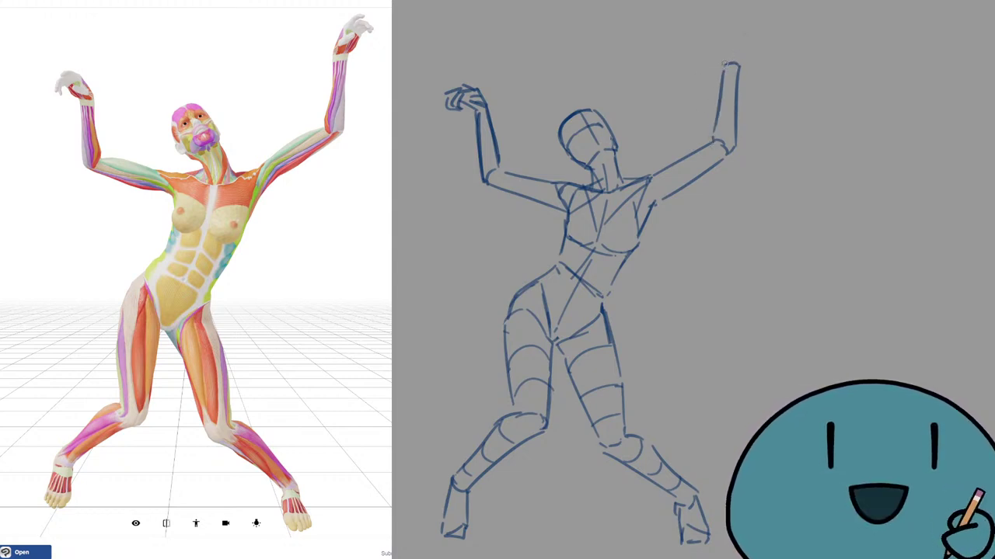
{"action": "key", "text": "ctrl+z"}
Step: Sketch the back of the remaining hand slanting up and outward from the wrist
{"action": "mouse_move", "coordinate": [729, 63]}
{"action": "left_mouse_down"}
{"action": "mouse_move", "coordinate": [738, 35]}
{"action": "mouse_move", "coordinate": [751, 40]}
{"action": "left_mouse_up"}
{"action": "key", "text": "ctrl+z"}
{"action": "key", "text": "ctrl+z"}
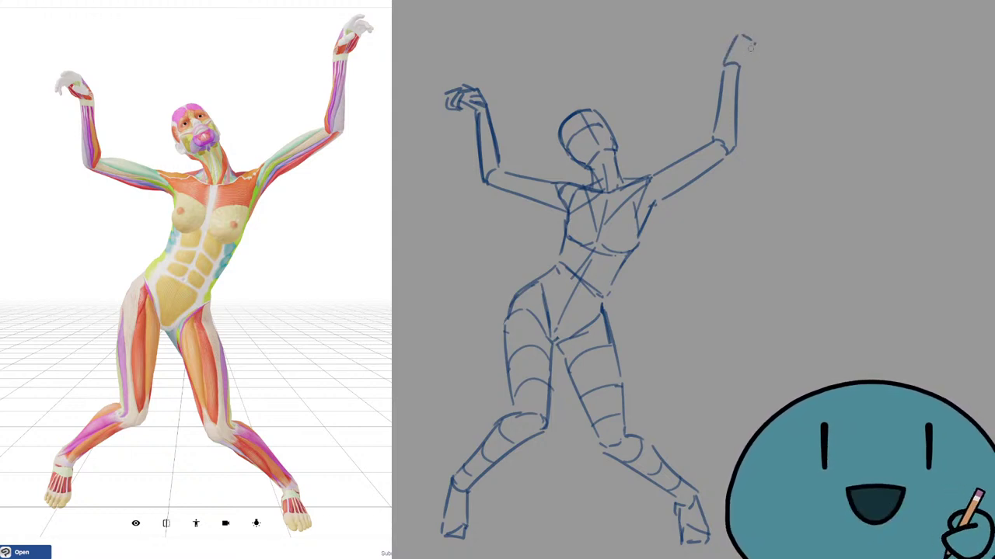
Step: Complete the remaining hand with bent fingers reaching outward from the knuckles
{"action": "mouse_move", "coordinate": [752, 47]}
{"action": "left_mouse_down"}
{"action": "mouse_move", "coordinate": [739, 65]}
{"action": "mouse_move", "coordinate": [747, 24]}
{"action": "mouse_move", "coordinate": [768, 29]}
{"action": "mouse_move", "coordinate": [747, 39]}
{"action": "mouse_move", "coordinate": [771, 46]}
{"action": "mouse_move", "coordinate": [765, 32]}
{"action": "mouse_move", "coordinate": [772, 37]}
{"action": "left_mouse_up"}
{"action": "key", "text": "ctrl+z"}
{"action": "key", "text": "ctrl+z"}
{"action": "key", "text": "ctrl+z"}
{"action": "key", "text": "ctrl+z"}
{"action": "key", "text": "ctrl+z"}
{"action": "key", "text": "ctrl+z"}
{"action": "key", "text": "ctrl+z"}
{"action": "left_click_drag", "start_coordinate": [757, 42], "coordinate": [770, 30]}
{"action": "key", "text": "ctrl+z"}
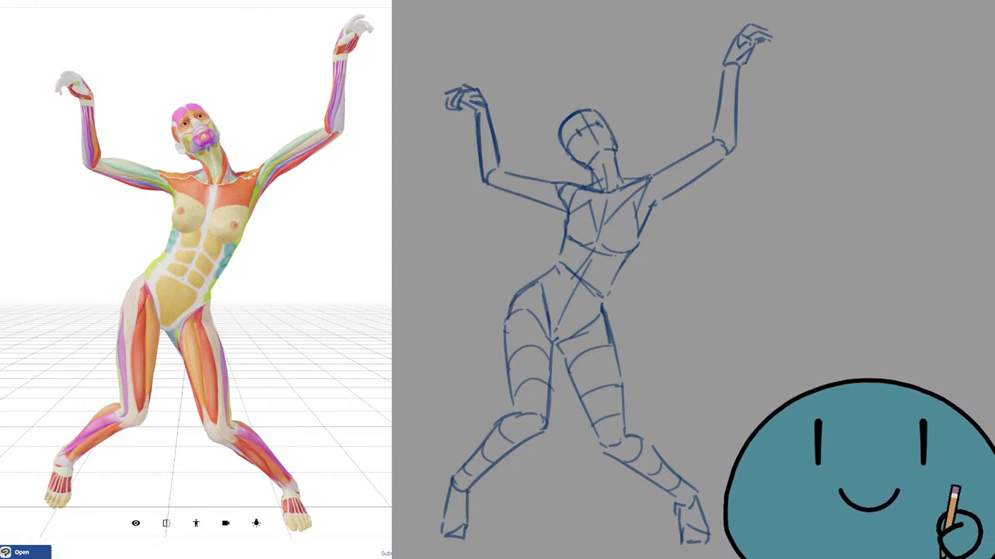
{"action": "mouse_move", "coordinate": [589, 141]}
{"action": "left_mouse_down"}
{"action": "mouse_move", "coordinate": [599, 139]}
{"action": "mouse_move", "coordinate": [594, 145]}
{"action": "mouse_move", "coordinate": [581, 124]}
{"action": "mouse_move", "coordinate": [602, 122]}
{"action": "left_mouse_up"}
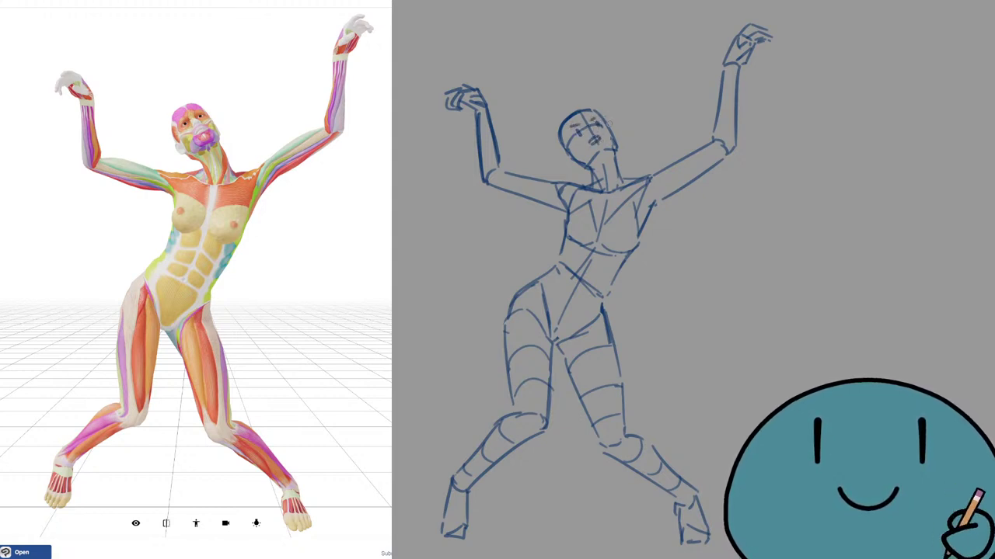
{"action": "key", "text": "ctrl+z"}
{"action": "key", "text": "ctrl+z"}
{"action": "key", "text": "ctrl+z"}
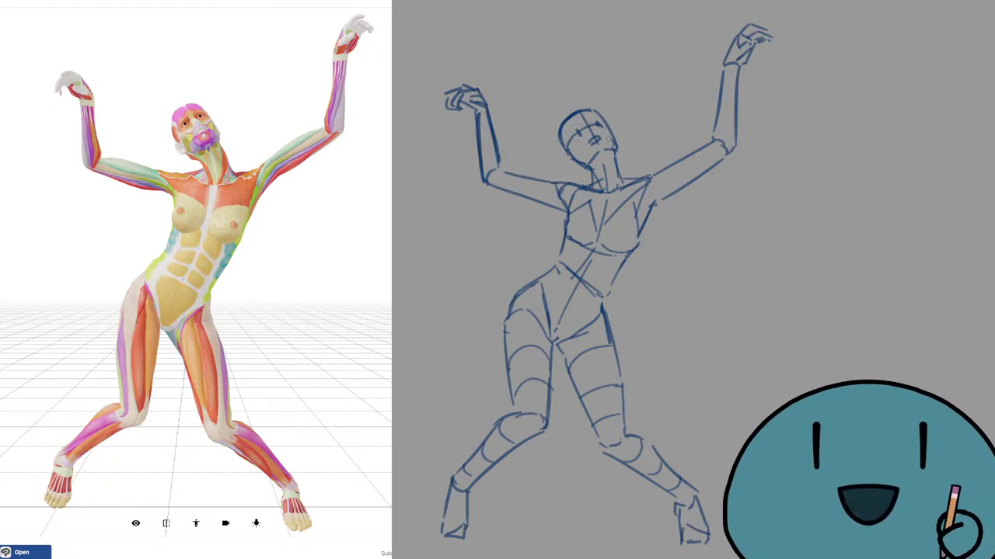
{"action": "key", "text": "ctrl+z"}
{"action": "key", "text": "ctrl+z"}
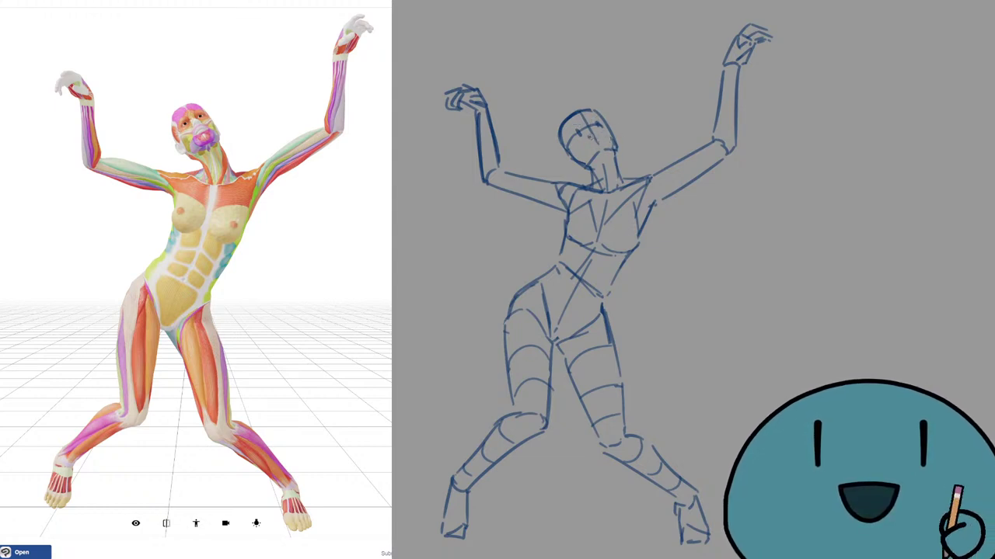
{"action": "mouse_move", "coordinate": [588, 134]}
{"action": "left_mouse_down"}
{"action": "mouse_move", "coordinate": [603, 138]}
{"action": "mouse_move", "coordinate": [582, 124]}
{"action": "mouse_move", "coordinate": [598, 116]}
{"action": "mouse_move", "coordinate": [601, 133]}
{"action": "left_mouse_up"}
{"action": "key", "text": "ctrl+z"}
{"action": "key", "text": "ctrl+z"}
Step: Draw a small rounded mouth shape on the face's centre line and two short marks above the curved face guide
{"action": "scroll", "coordinate": [593, 115], "scroll_direction": "up", "scroll_amount": 5}
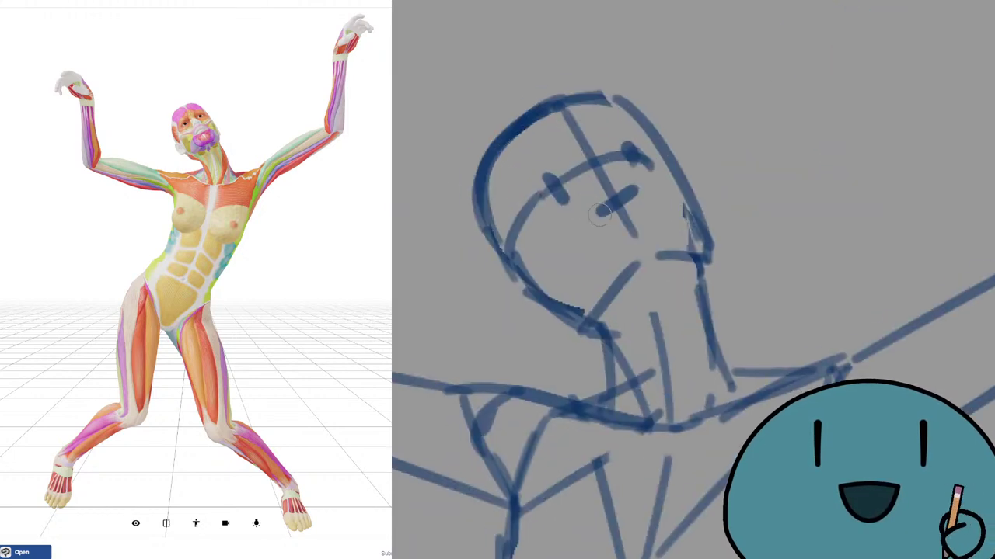
{"action": "key", "text": "ctrl+z"}
{"action": "mouse_move", "coordinate": [600, 202]}
{"action": "left_mouse_down"}
{"action": "mouse_move", "coordinate": [605, 211]}
{"action": "mouse_move", "coordinate": [630, 194]}
{"action": "mouse_move", "coordinate": [621, 228]}
{"action": "mouse_move", "coordinate": [593, 216]}
{"action": "left_mouse_up"}
{"action": "key", "text": "ctrl+z"}
{"action": "left_click_drag", "start_coordinate": [537, 156], "coordinate": [559, 156]}
{"action": "left_click", "coordinate": [613, 132]}
Step: Erase the stray strokes inside the jaw contour and the lower end of the curved face guide
{"action": "key", "text": "e"}
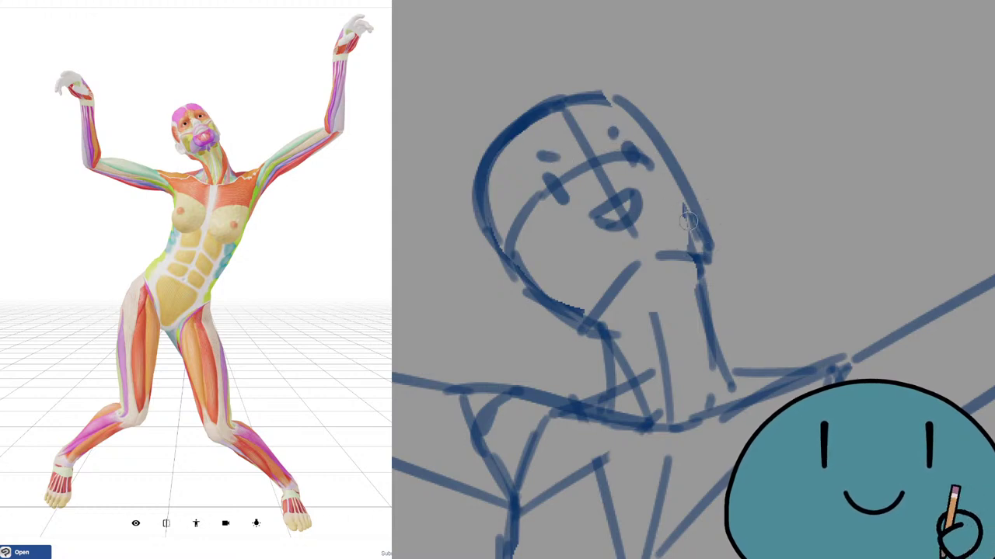
{"action": "left_click_drag", "start_coordinate": [676, 208], "coordinate": [688, 238]}
{"action": "left_click_drag", "start_coordinate": [535, 264], "coordinate": [573, 295]}
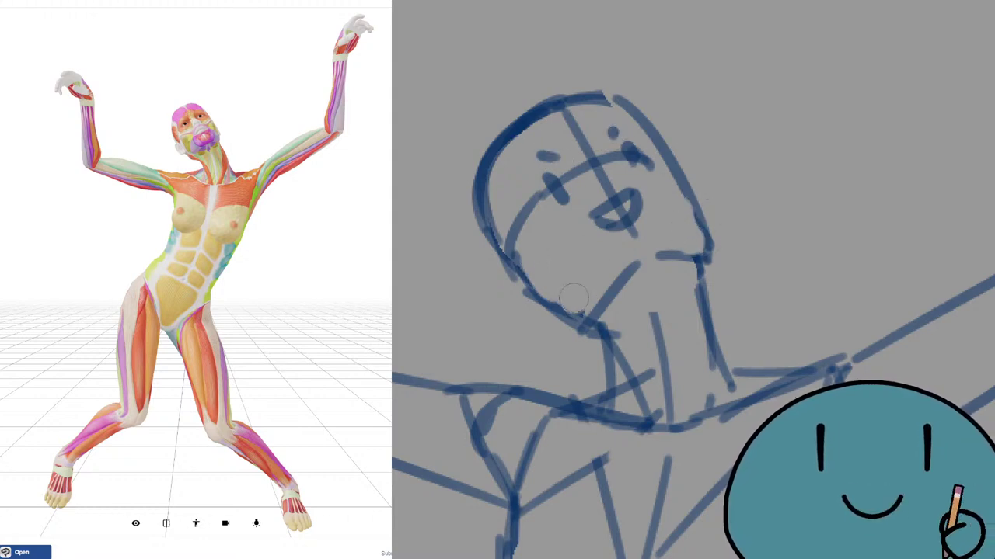
{"action": "left_click_drag", "start_coordinate": [513, 230], "coordinate": [527, 269]}
Step: Clean up the head's contour by redrawing the line along the cheek and chin down to the neck
{"action": "key", "text": "b"}
{"action": "left_click_drag", "start_coordinate": [482, 199], "coordinate": [559, 309]}
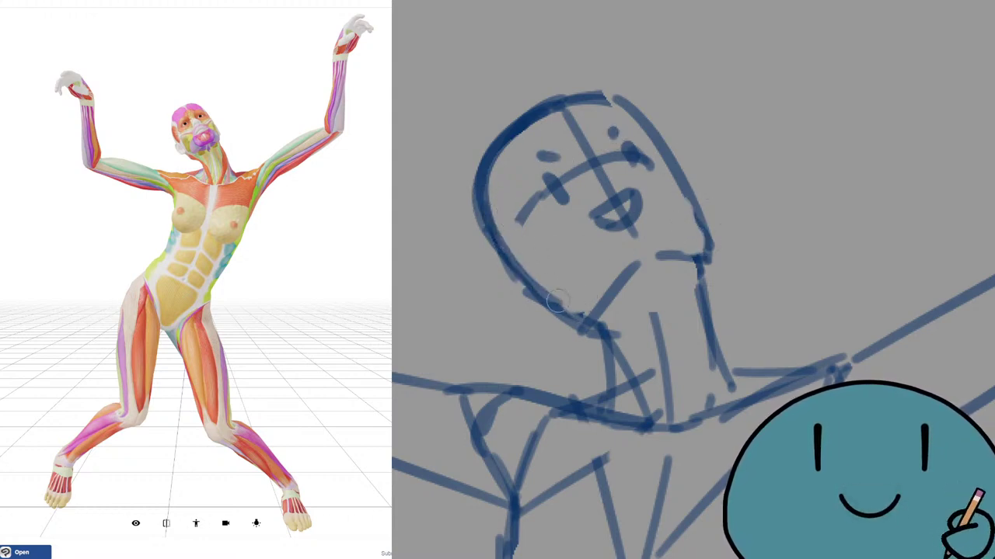
{"action": "key", "text": "ctrl+z"}
{"action": "left_click_drag", "start_coordinate": [485, 220], "coordinate": [591, 317]}
{"action": "key", "text": "ctrl+z"}
{"action": "mouse_move", "coordinate": [680, 186]}
{"action": "left_mouse_down"}
{"action": "mouse_move", "coordinate": [706, 250]}
{"action": "mouse_move", "coordinate": [701, 262]}
{"action": "mouse_move", "coordinate": [718, 269]}
{"action": "left_mouse_up"}
{"action": "key", "text": "b"}
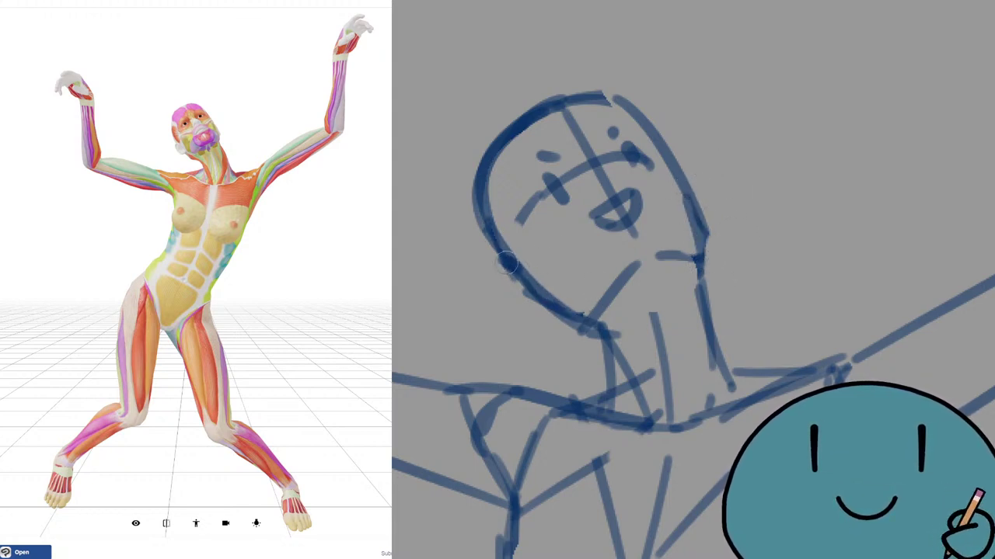
Step: Sketch a small ear on the side of the head and reinforce the jaw line running from it
{"action": "mouse_move", "coordinate": [513, 265]}
{"action": "left_mouse_down"}
{"action": "mouse_move", "coordinate": [498, 273]}
{"action": "mouse_move", "coordinate": [513, 294]}
{"action": "left_mouse_up"}
{"action": "key", "text": "ctrl+z"}
{"action": "left_click_drag", "start_coordinate": [511, 287], "coordinate": [549, 306]}
{"action": "key", "text": "ctrl+z"}
{"action": "mouse_move", "coordinate": [538, 276]}
{"action": "left_mouse_down"}
{"action": "mouse_move", "coordinate": [564, 290]}
{"action": "mouse_move", "coordinate": [514, 239]}
{"action": "mouse_move", "coordinate": [519, 271]}
{"action": "mouse_move", "coordinate": [535, 287]}
{"action": "mouse_move", "coordinate": [524, 278]}
{"action": "mouse_move", "coordinate": [517, 288]}
{"action": "mouse_move", "coordinate": [560, 304]}
{"action": "left_mouse_up"}
{"action": "mouse_move", "coordinate": [639, 265]}
{"action": "left_mouse_down"}
{"action": "mouse_move", "coordinate": [594, 314]}
{"action": "mouse_move", "coordinate": [550, 303]}
{"action": "mouse_move", "coordinate": [597, 350]}
{"action": "left_mouse_up"}
{"action": "key", "text": "ctrl+z"}
{"action": "key", "text": "e"}
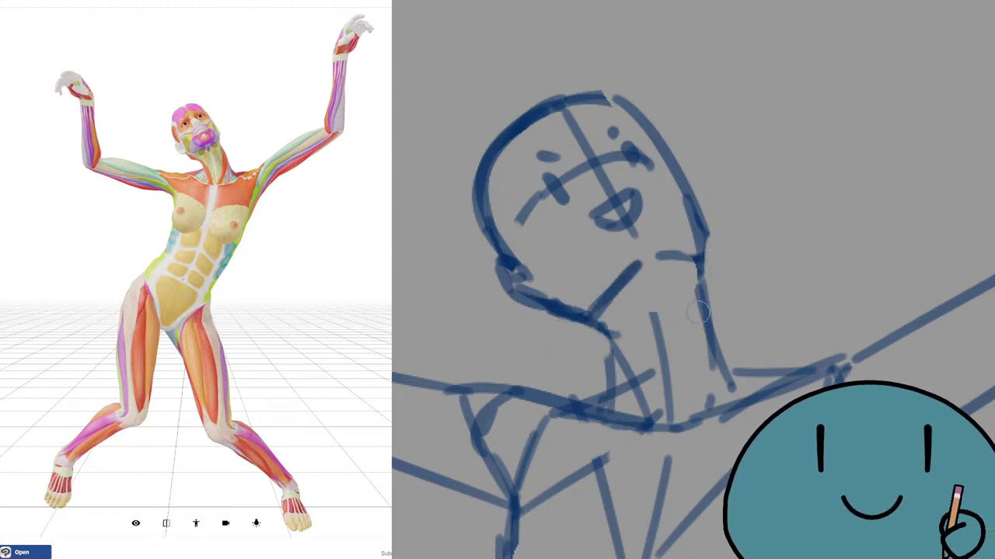
Step: Fit the whole canvas in view and expand the three timed-pose layer folders
{"action": "key", "text": "ctrl+0"}
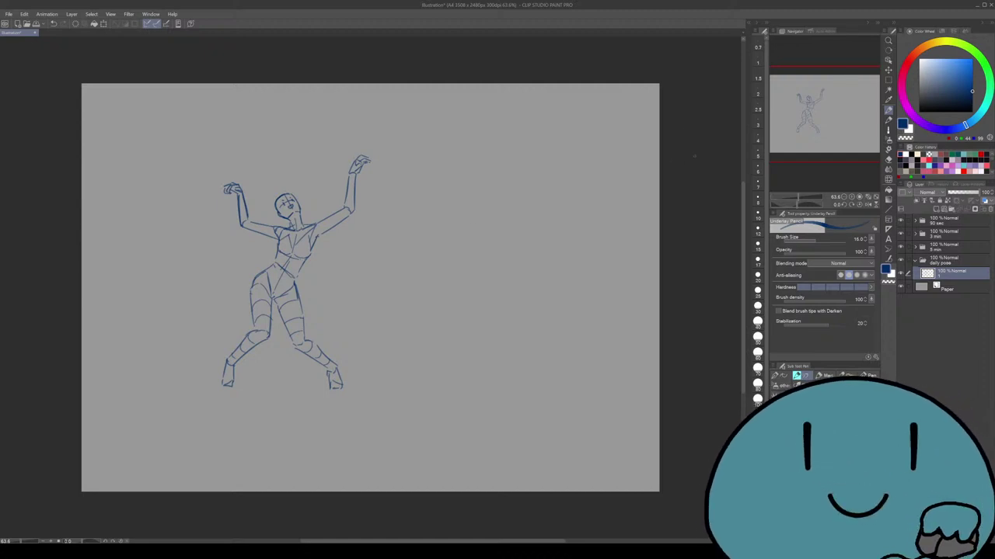
{"action": "key", "text": "ctrl+0"}
{"action": "left_click", "coordinate": [914, 247]}
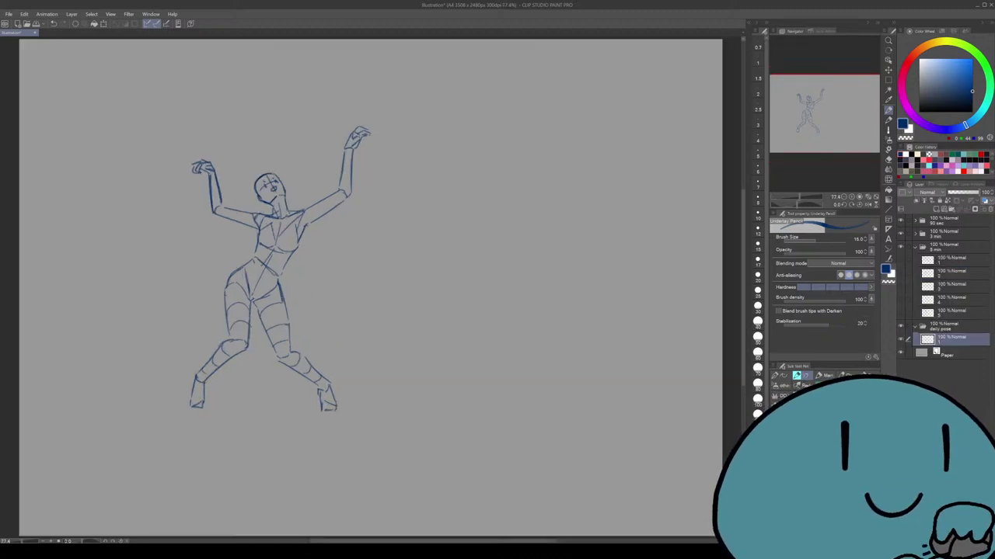
{"action": "left_click", "coordinate": [915, 233]}
{"action": "left_click", "coordinate": [914, 221]}
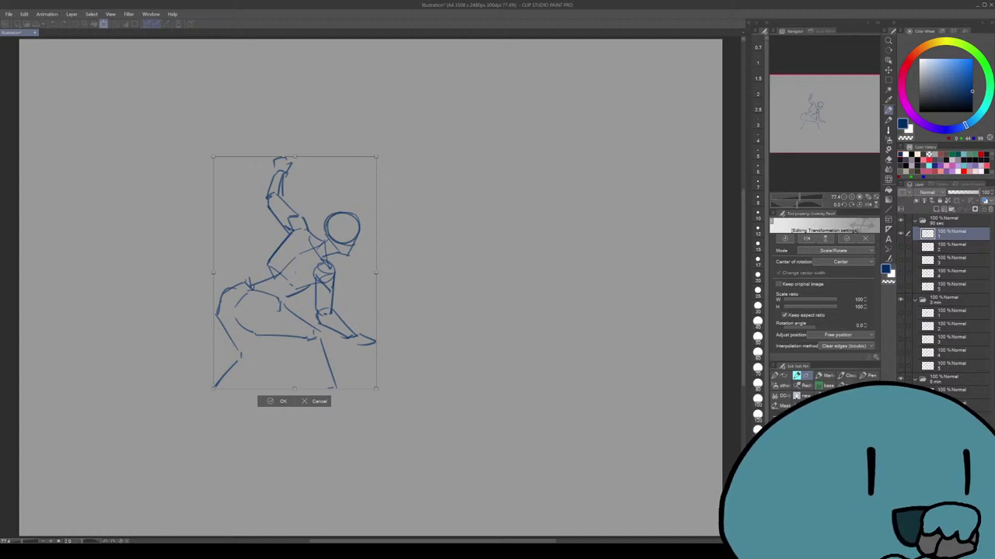
Step: Move the first 90 sec figure, the crouching pose with a raised arm, into the canvas's lower-left corner
{"action": "left_click_drag", "start_coordinate": [294, 157], "coordinate": [294, 153]}
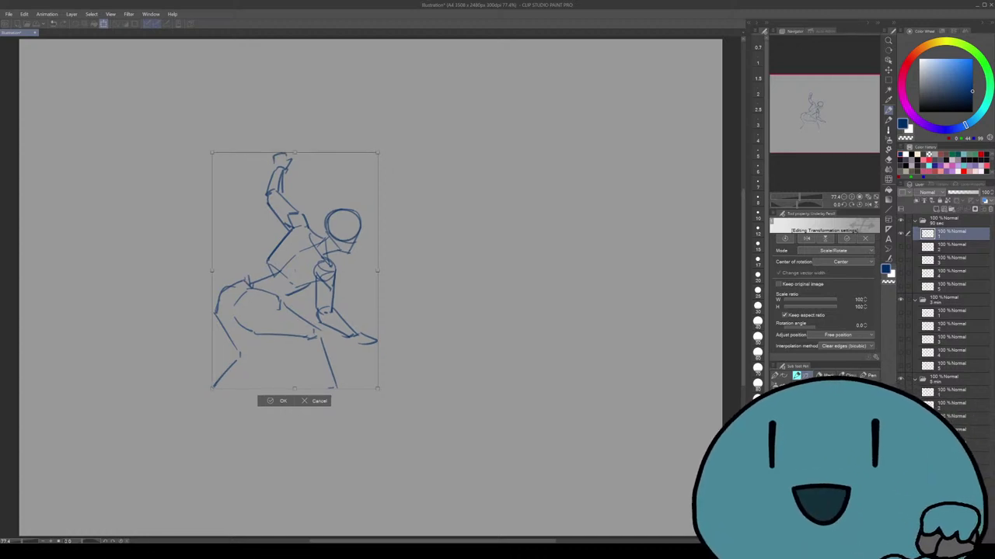
{"action": "mouse_move", "coordinate": [295, 272]}
{"action": "left_mouse_down"}
{"action": "mouse_move", "coordinate": [121, 396]}
{"action": "mouse_move", "coordinate": [121, 416]}
{"action": "mouse_move", "coordinate": [102, 419]}
{"action": "left_mouse_up"}
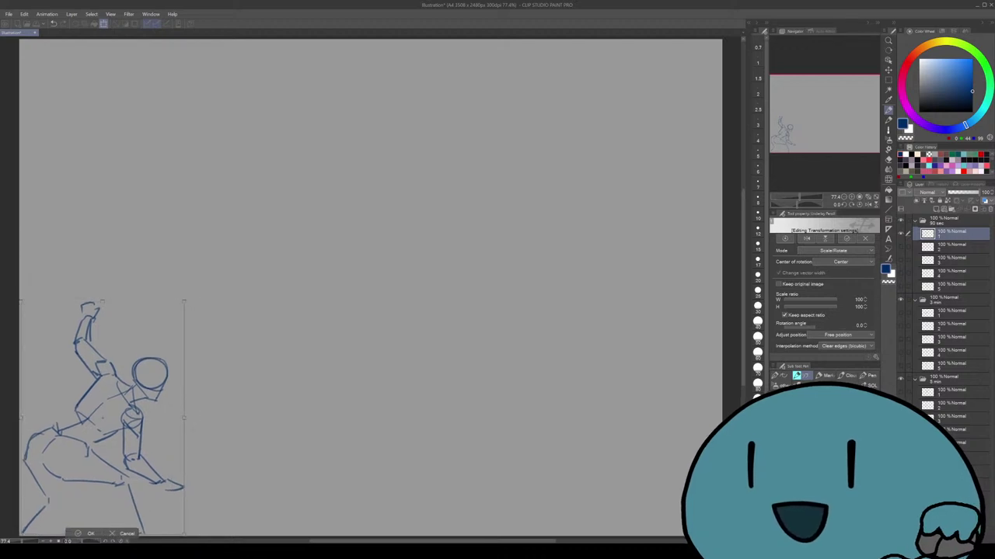
{"action": "key", "text": "Return"}
Step: Show the second 90 sec figure, scale it to 103%, and place it beside the crouching figure along the canvas's lower edge
{"action": "left_click", "coordinate": [952, 247]}
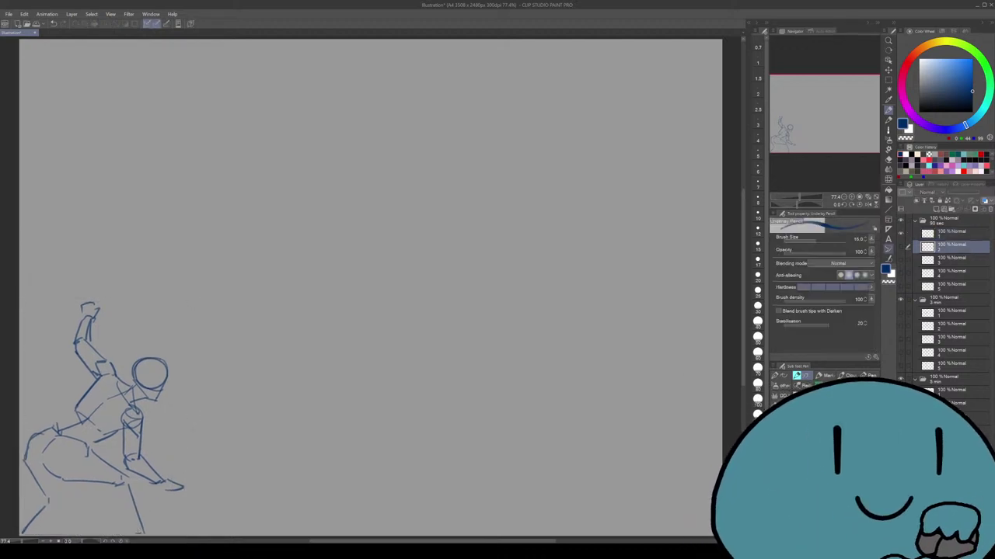
{"action": "left_click", "coordinate": [901, 247]}
{"action": "key", "text": "ctrl+t"}
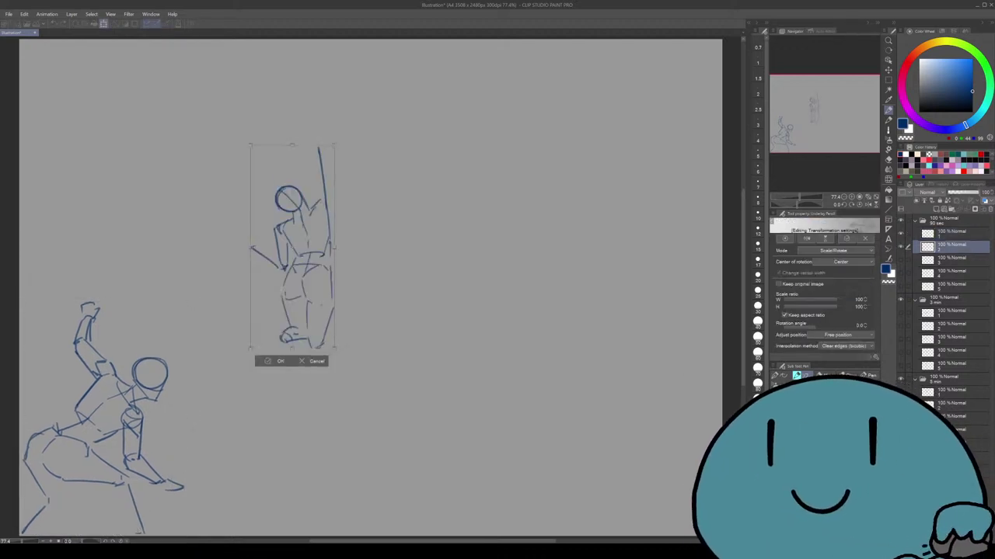
{"action": "left_click_drag", "start_coordinate": [293, 248], "coordinate": [196, 430]}
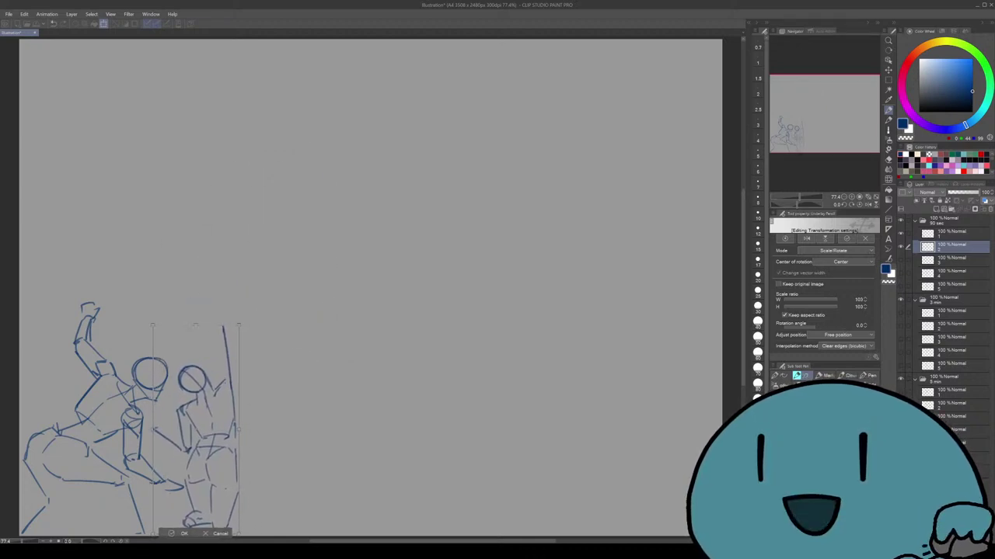
{"action": "key", "text": "Return"}
Step: Show the third 90 sec figure and move it against the canvas's left edge, above the crouching figure
{"action": "left_click", "coordinate": [951, 260]}
{"action": "left_click", "coordinate": [901, 260]}
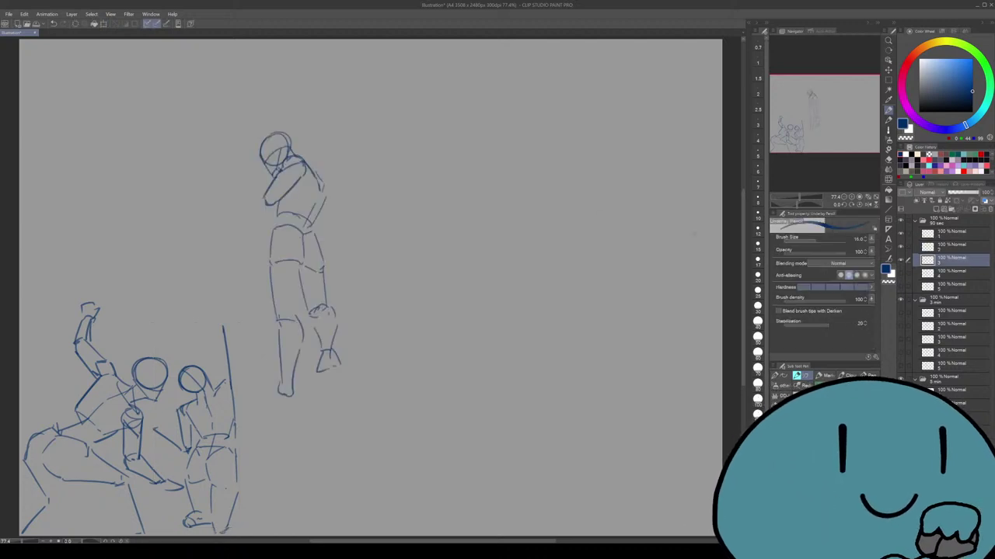
{"action": "key", "text": "ctrl+t"}
{"action": "left_click_drag", "start_coordinate": [299, 272], "coordinate": [59, 283]}
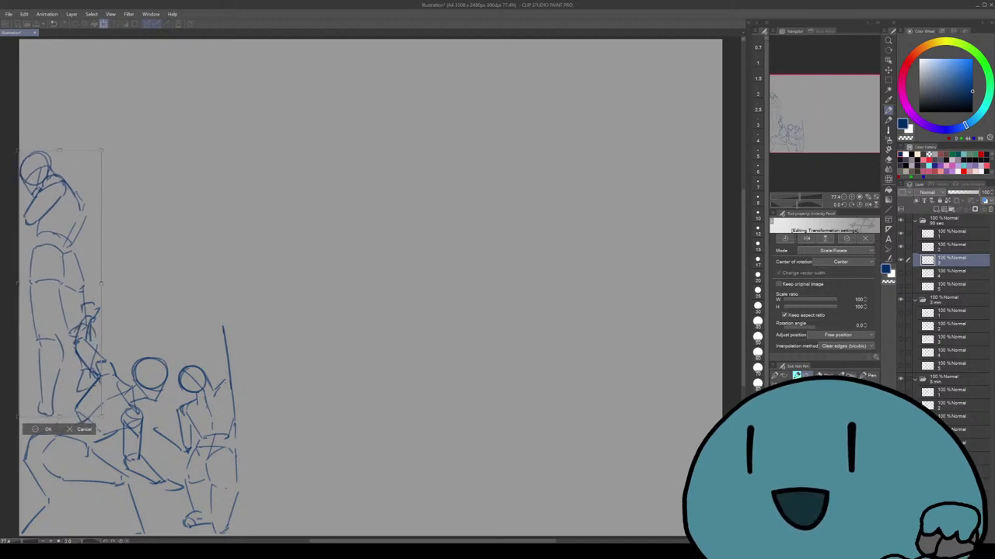
{"action": "key", "text": "Return"}
Step: Shift the first two 90 sec figures together slightly right to clear the standing figure's legs
{"action": "left_click", "coordinate": [952, 234]}
{"action": "left_click", "coordinate": [953, 247], "text": "shift"}
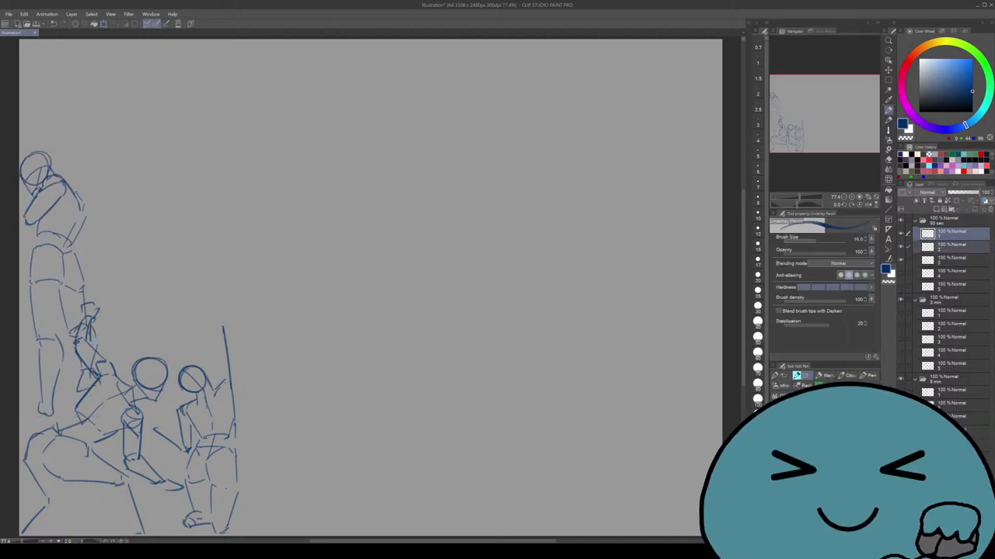
{"action": "key", "text": "k"}
{"action": "left_click_drag", "start_coordinate": [155, 423], "coordinate": [182, 417]}
{"action": "left_click_drag", "start_coordinate": [181, 381], "coordinate": [180, 385]}
Step: Show the fourth 90 sec figure and move it to the canvas's upper-left area, beside the third figure
{"action": "left_click", "coordinate": [953, 273]}
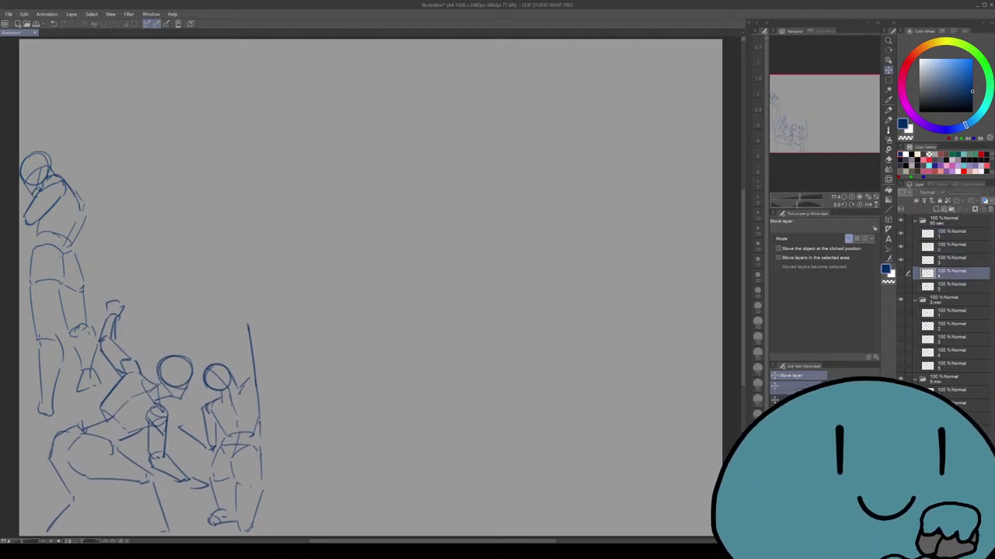
{"action": "left_click", "coordinate": [900, 274]}
{"action": "key", "text": "ctrl+t"}
{"action": "left_click_drag", "start_coordinate": [293, 272], "coordinate": [99, 170]}
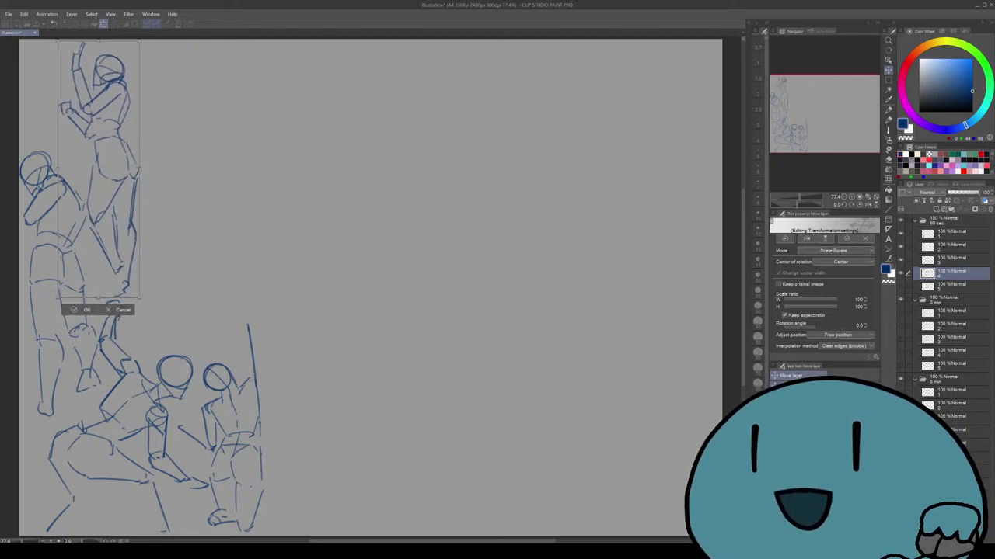
{"action": "key", "text": "Return"}
Step: Show the fifth 90 sec figure, shrink it slightly, and place it kneeling at the lower edge, right of the second figure
{"action": "left_click", "coordinate": [952, 287]}
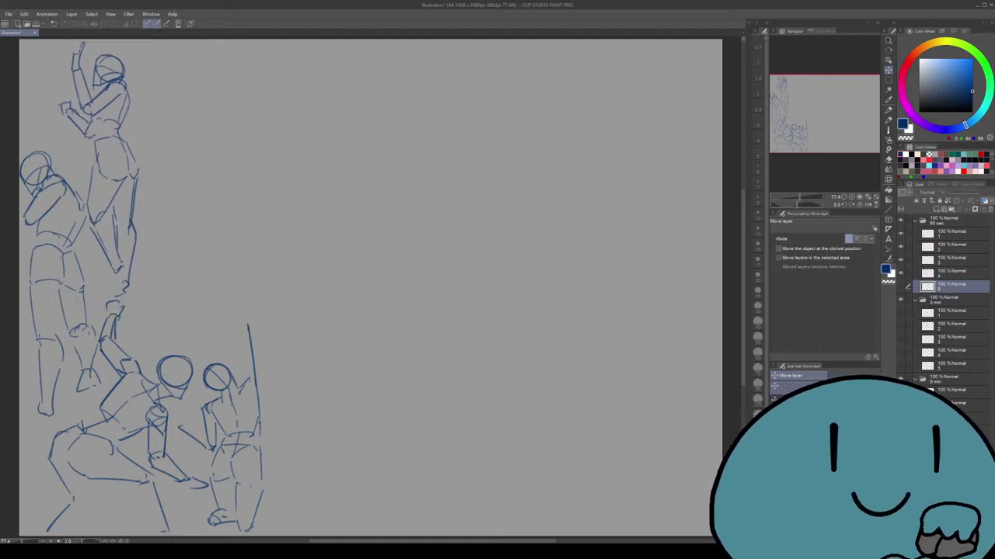
{"action": "left_click", "coordinate": [900, 286]}
{"action": "key", "text": "ctrl+t"}
{"action": "left_click_drag", "start_coordinate": [311, 249], "coordinate": [197, 245]}
{"action": "left_click_drag", "start_coordinate": [200, 134], "coordinate": [199, 147]}
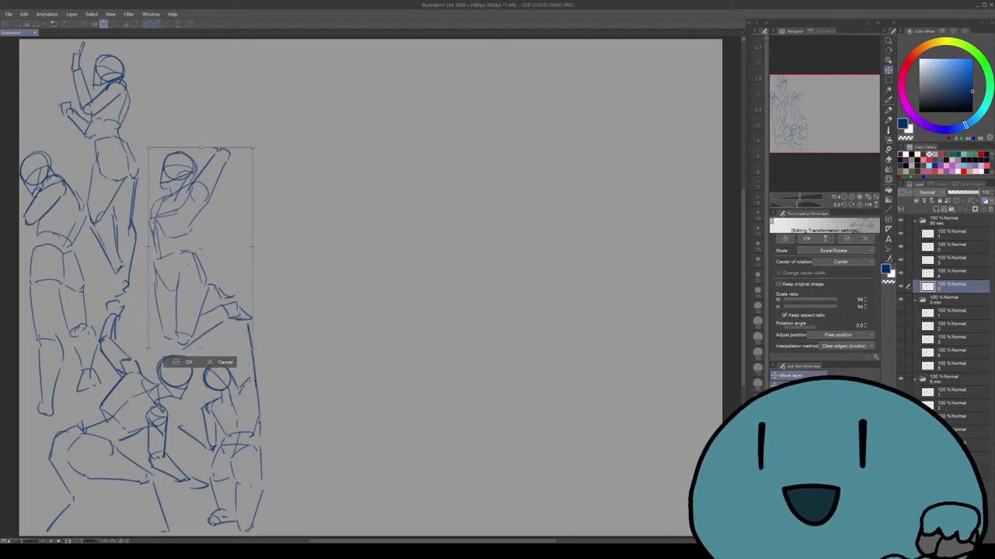
{"action": "left_click_drag", "start_coordinate": [196, 233], "coordinate": [314, 431]}
{"action": "key", "text": "Return"}
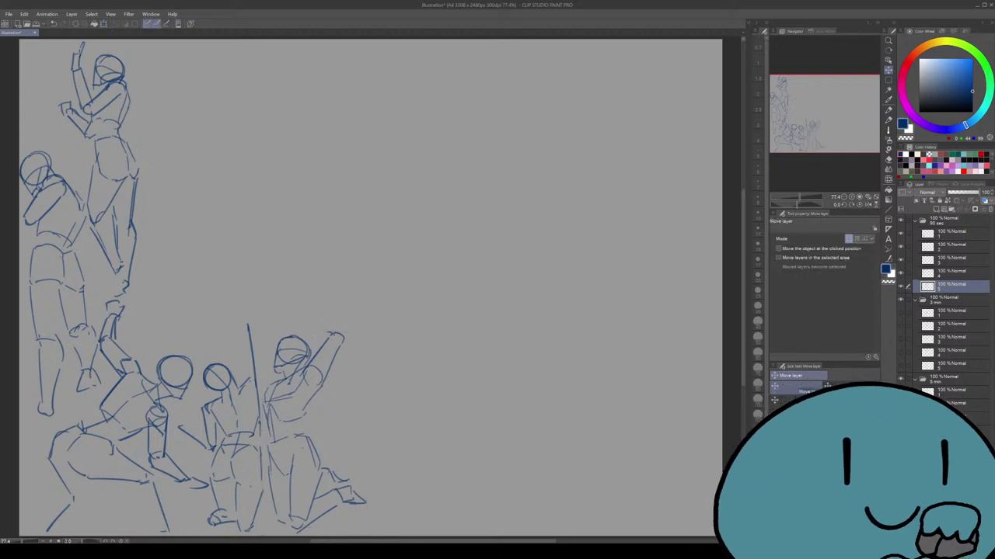
Step: Show the first 3 min figure and move the reclining pose to the canvas's middle, just above the kneeling figure
{"action": "left_click", "coordinate": [951, 313]}
{"action": "left_click", "coordinate": [901, 313]}
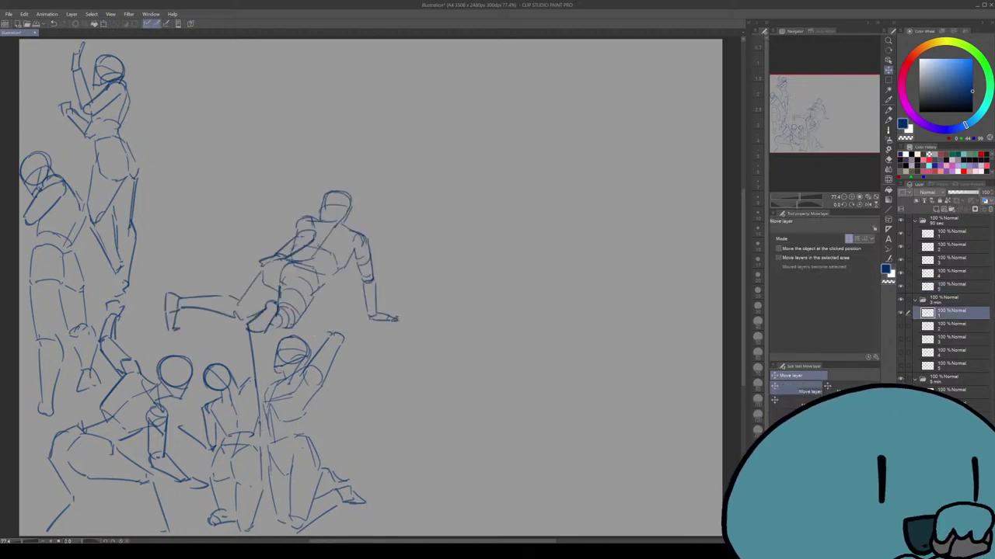
{"action": "key", "text": "ctrl+t"}
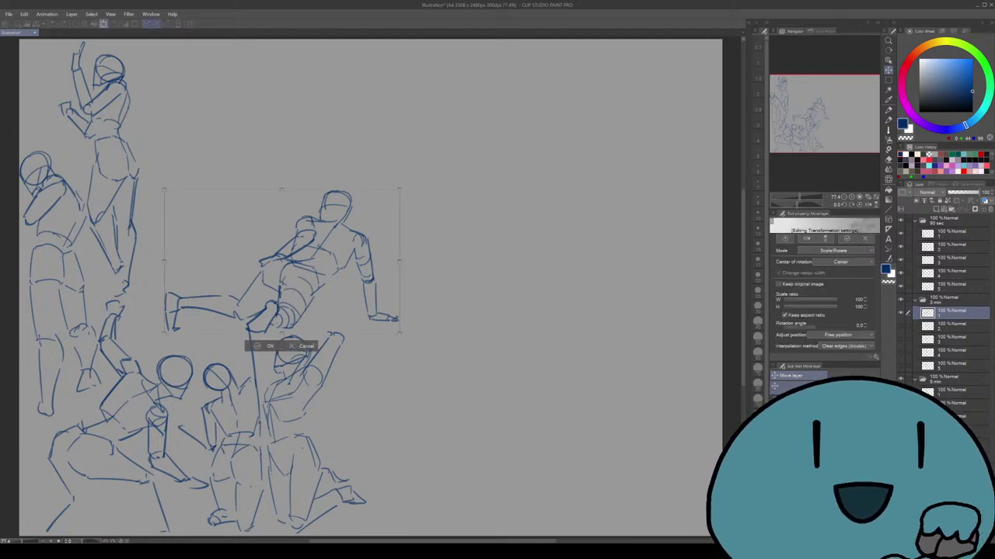
{"action": "left_click_drag", "start_coordinate": [412, 187], "coordinate": [429, 292]}
{"action": "key", "text": "ctrl+z"}
{"action": "left_click_drag", "start_coordinate": [295, 256], "coordinate": [464, 274]}
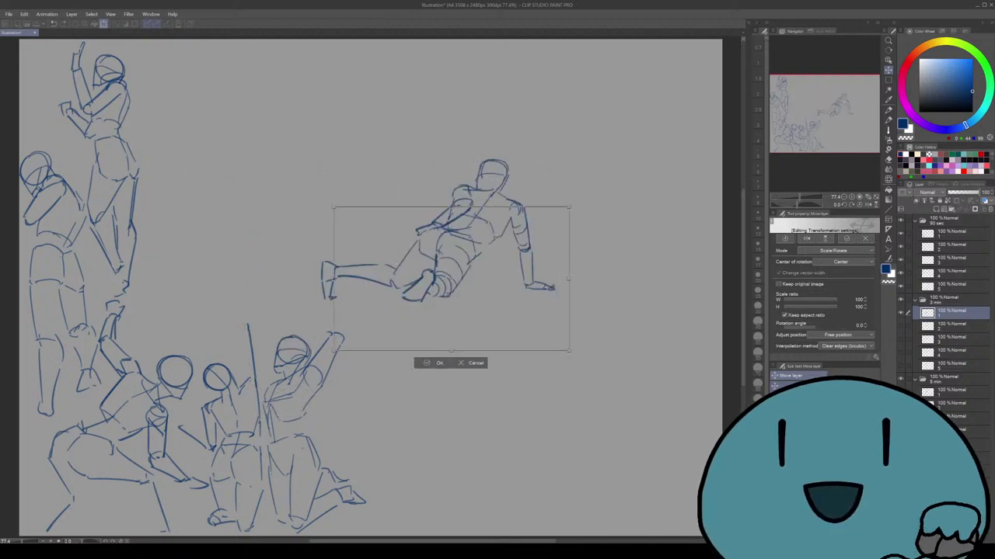
{"action": "left_click_drag", "start_coordinate": [439, 233], "coordinate": [381, 272]}
{"action": "key", "text": "Return"}
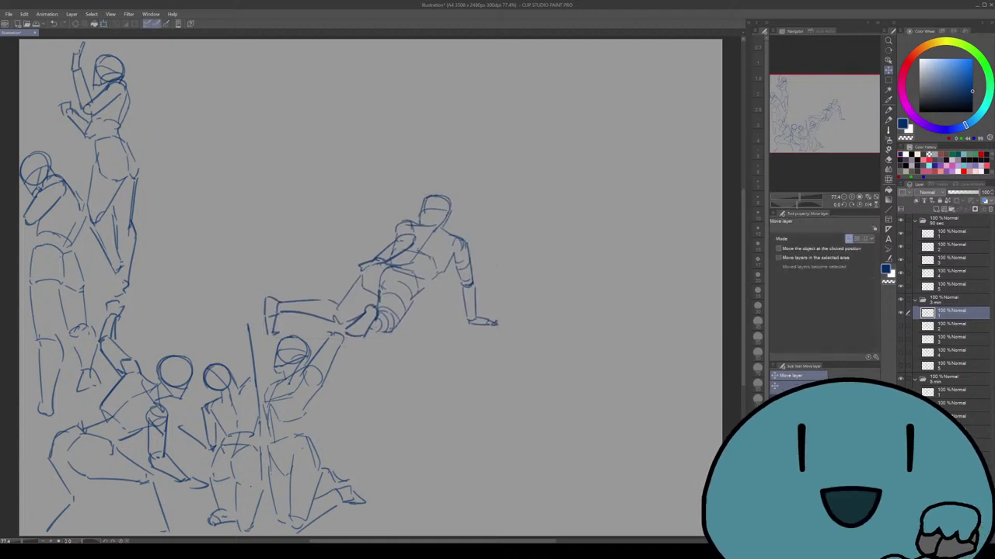
Step: Show the second 3 min figure, scale it to 98%, and place the seated pose at the upper edge above the reclining figure
{"action": "left_click", "coordinate": [952, 326]}
{"action": "left_click", "coordinate": [901, 326]}
{"action": "key", "text": "ctrl+t"}
{"action": "left_click_drag", "start_coordinate": [276, 245], "coordinate": [391, 149]}
{"action": "left_click_drag", "start_coordinate": [333, 39], "coordinate": [334, 44]}
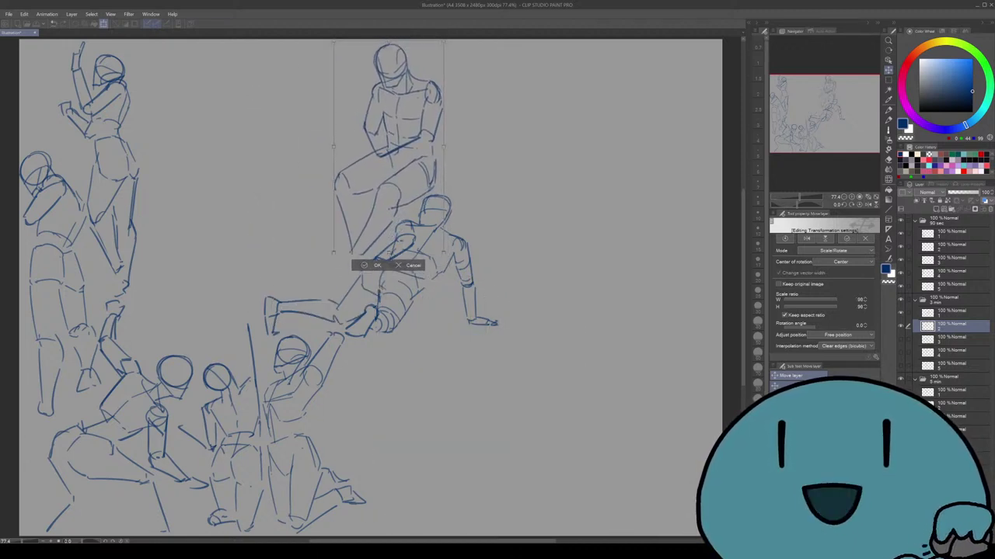
{"action": "left_click_drag", "start_coordinate": [389, 150], "coordinate": [401, 148]}
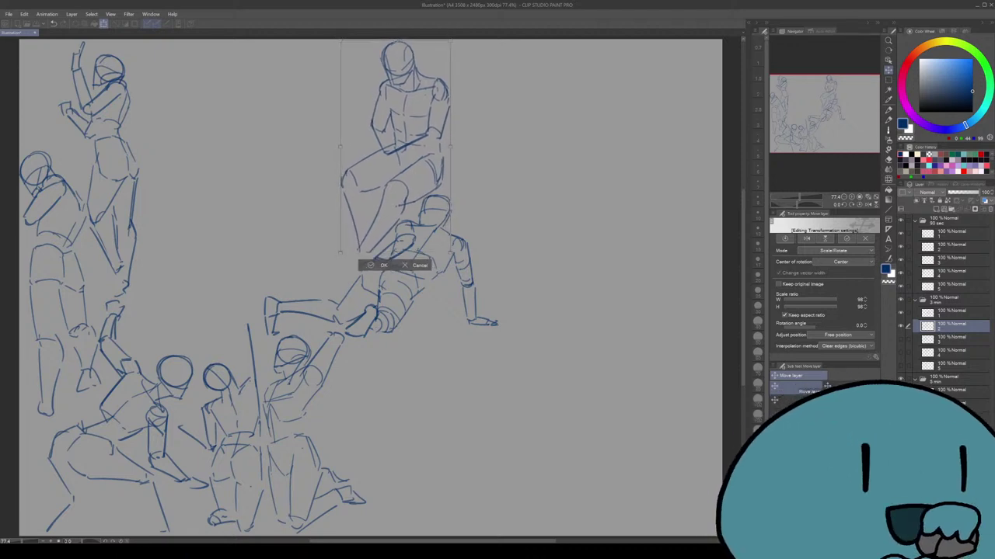
{"action": "key", "text": "Return"}
Step: Show the third 3 min figure and place the standing pose near the upper edge, just left of the seated figure
{"action": "left_click", "coordinate": [952, 339]}
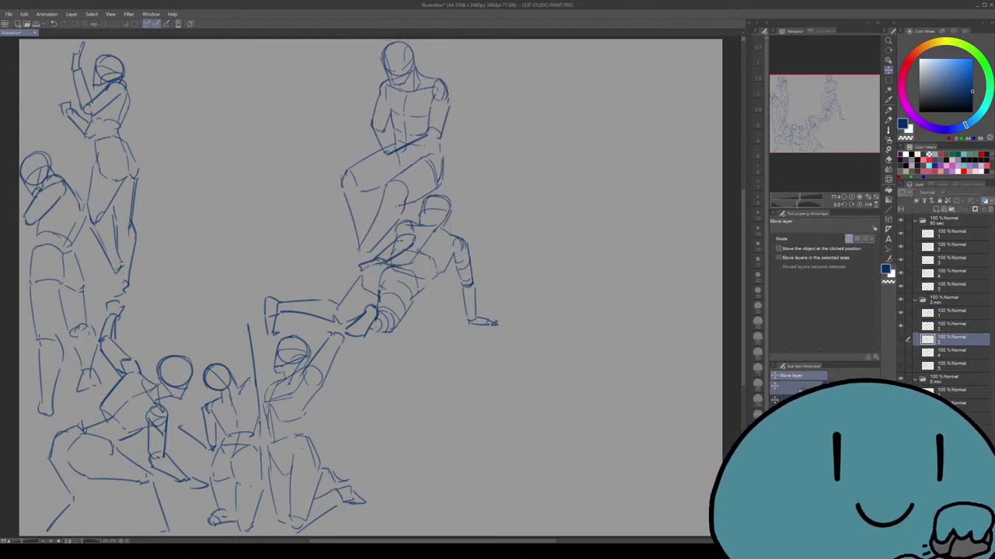
{"action": "left_click", "coordinate": [901, 340]}
{"action": "key", "text": "ctrl+t"}
{"action": "left_click_drag", "start_coordinate": [297, 241], "coordinate": [313, 151]}
{"action": "left_click_drag", "start_coordinate": [283, 213], "coordinate": [324, 168]}
{"action": "key", "text": "Return"}
Step: Show the fourth 3 min figure, enlarge it slightly, and place it at the canvas's upper edge, right of the standing 90 sec figure
{"action": "left_click", "coordinate": [951, 352]}
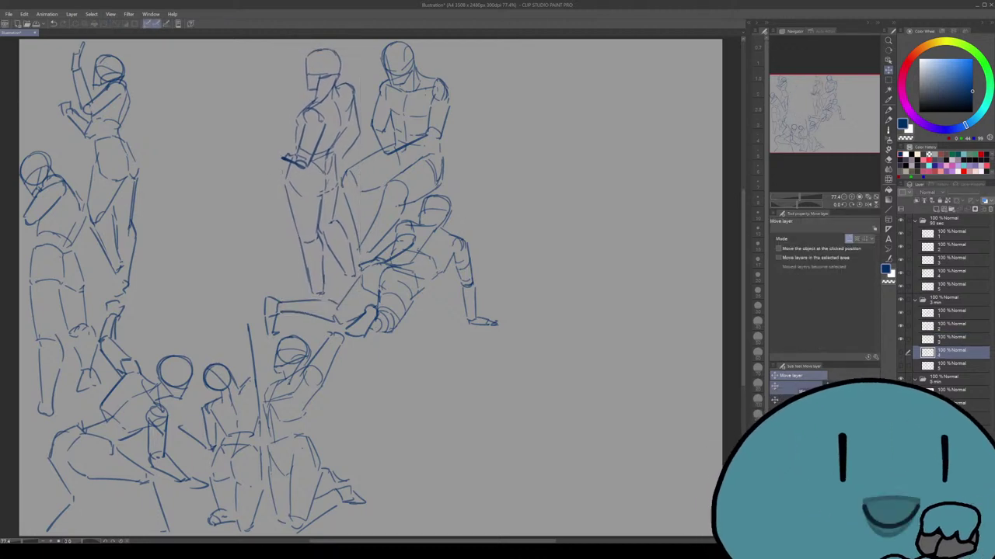
{"action": "left_click", "coordinate": [901, 352]}
{"action": "key", "text": "ctrl+t"}
{"action": "left_click_drag", "start_coordinate": [306, 265], "coordinate": [170, 209]}
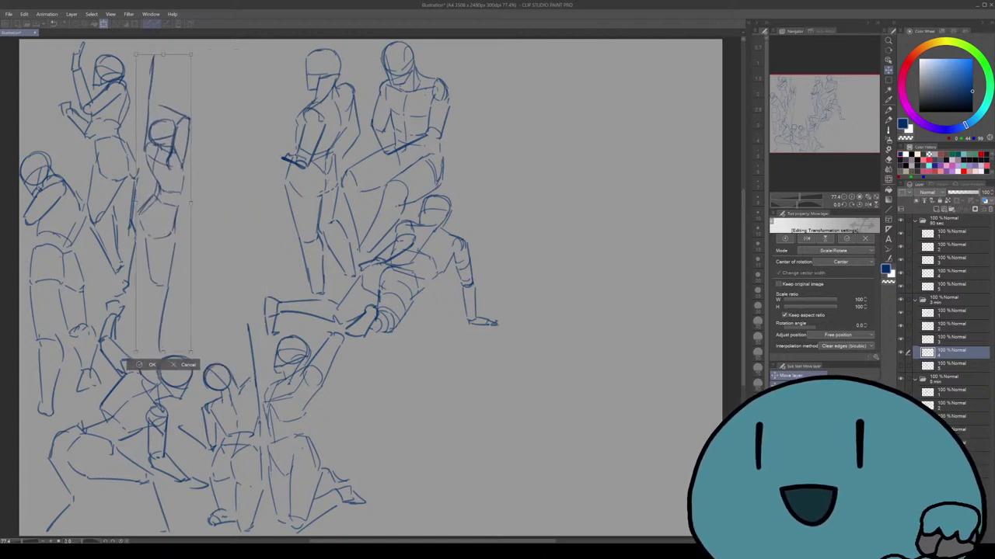
{"action": "left_click_drag", "start_coordinate": [163, 55], "coordinate": [163, 45]}
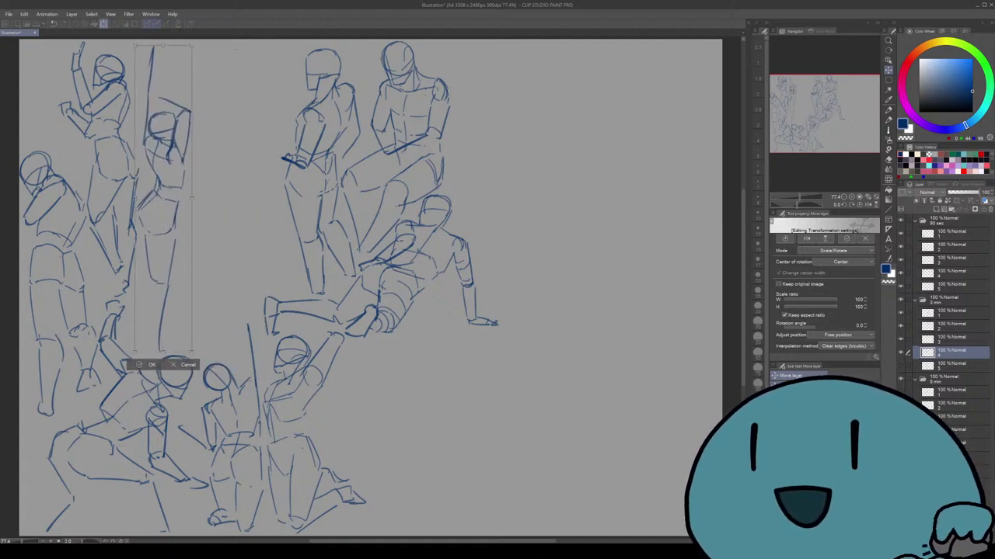
{"action": "key", "text": "Return"}
Step: Show the fifth 3 min figure and place the one-legged pose at the canvas's lower edge, beneath the reclining figure
{"action": "left_click", "coordinate": [952, 366]}
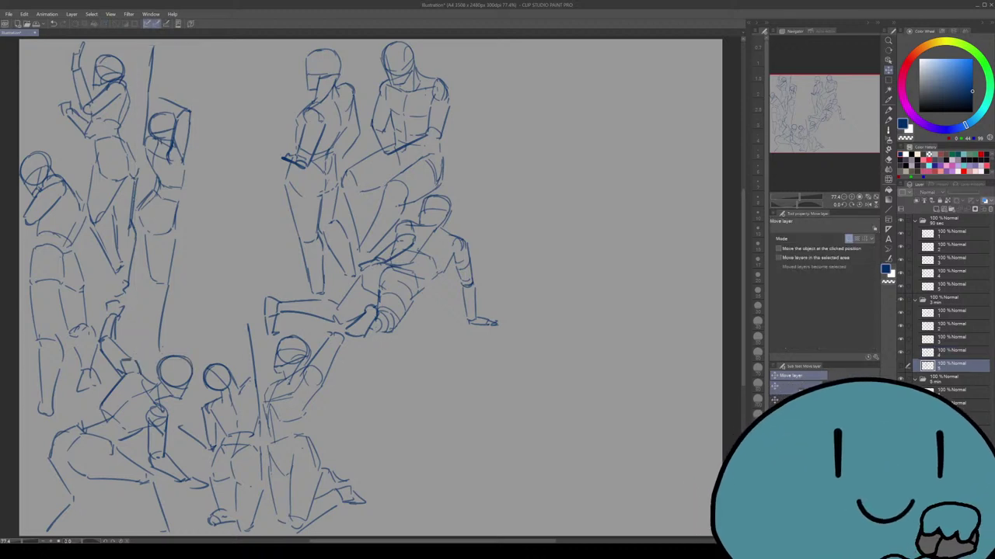
{"action": "left_click", "coordinate": [901, 366]}
{"action": "key", "text": "ctrl+t"}
{"action": "left_click_drag", "start_coordinate": [285, 266], "coordinate": [419, 405]}
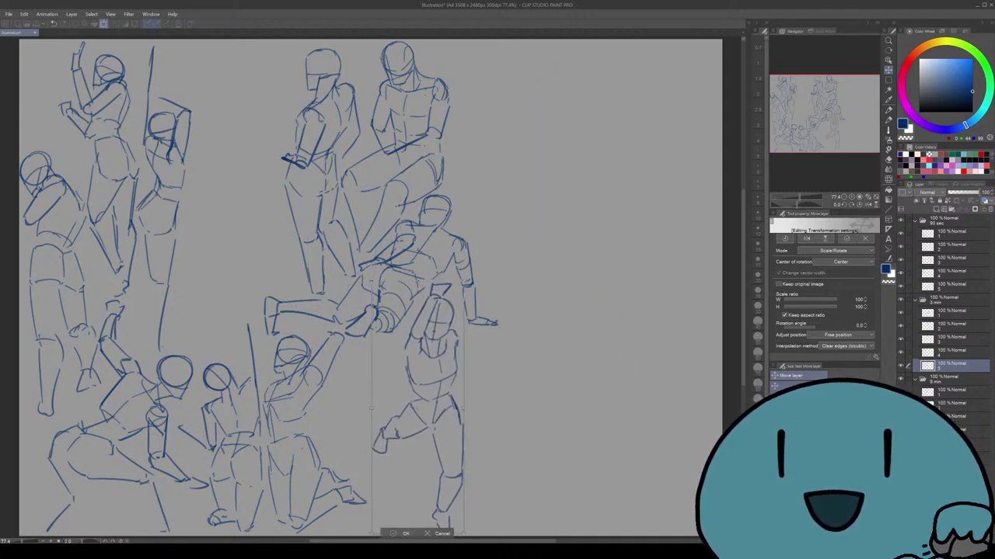
{"action": "key", "text": "Return"}
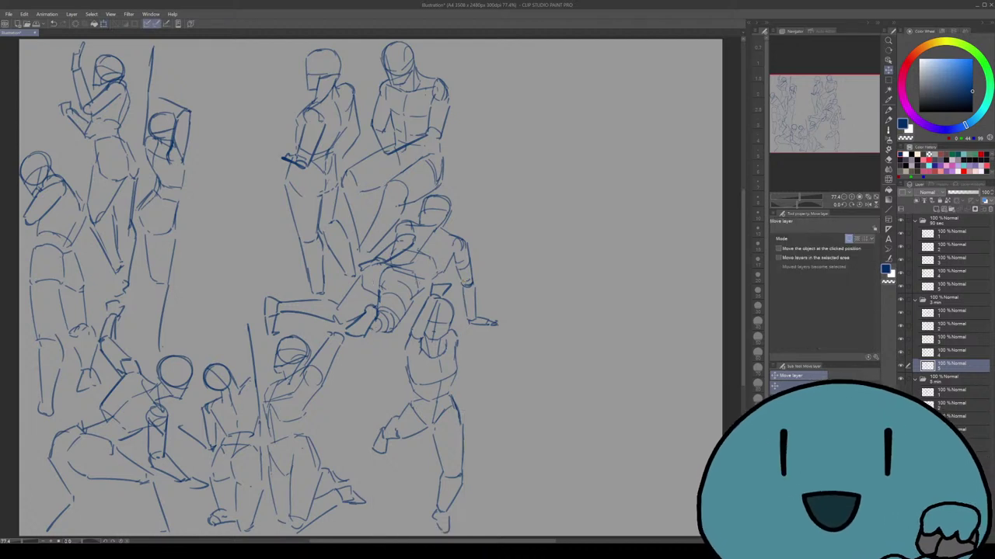
Step: Show the first 5 min figure, place it right of the reclining pose, and move the fifth 3 min figure up beside the seated pose
{"action": "key", "text": "ctrl+v"}
{"action": "key", "text": "ctrl+t"}
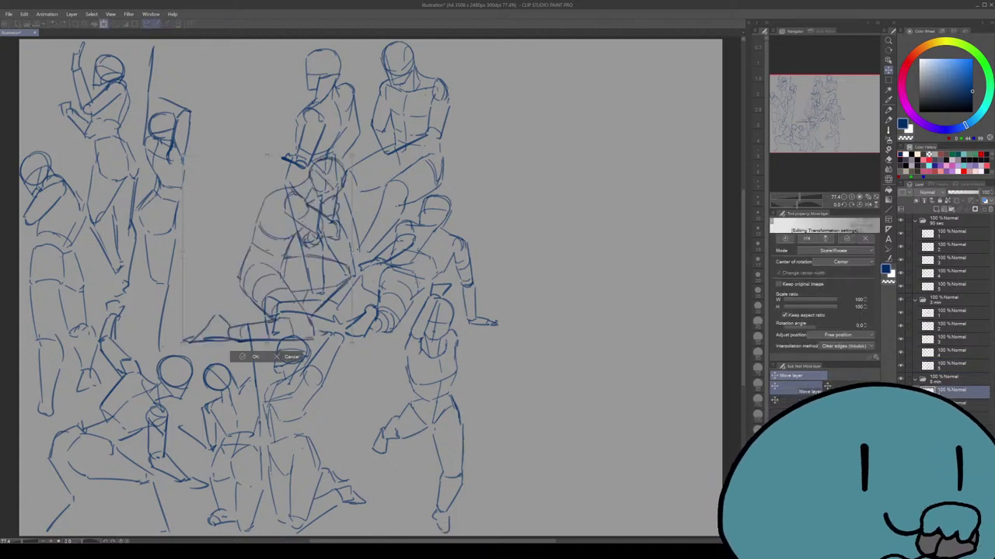
{"action": "left_click_drag", "start_coordinate": [267, 250], "coordinate": [576, 293]}
{"action": "key", "text": "Return"}
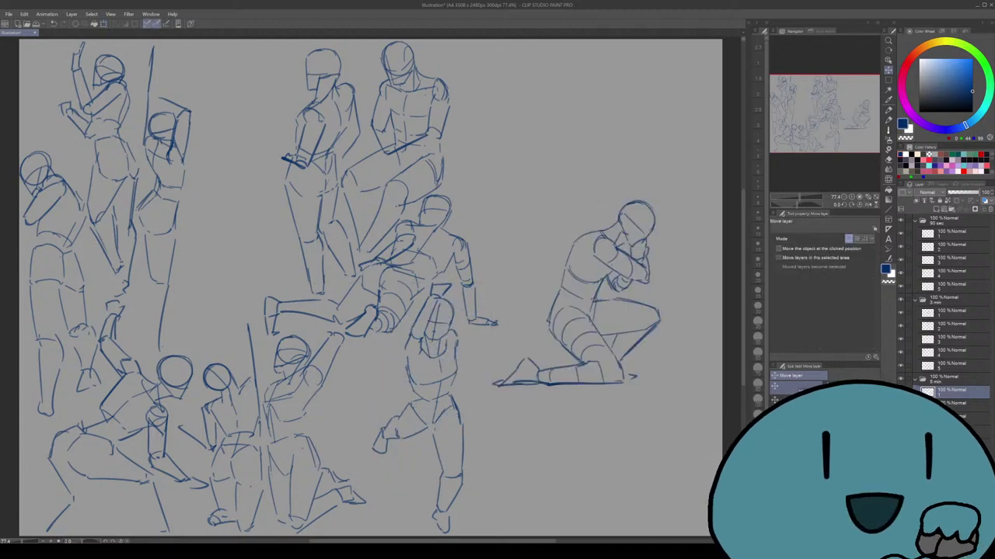
{"action": "left_click", "coordinate": [952, 366]}
{"action": "left_click_drag", "start_coordinate": [441, 404], "coordinate": [565, 188]}
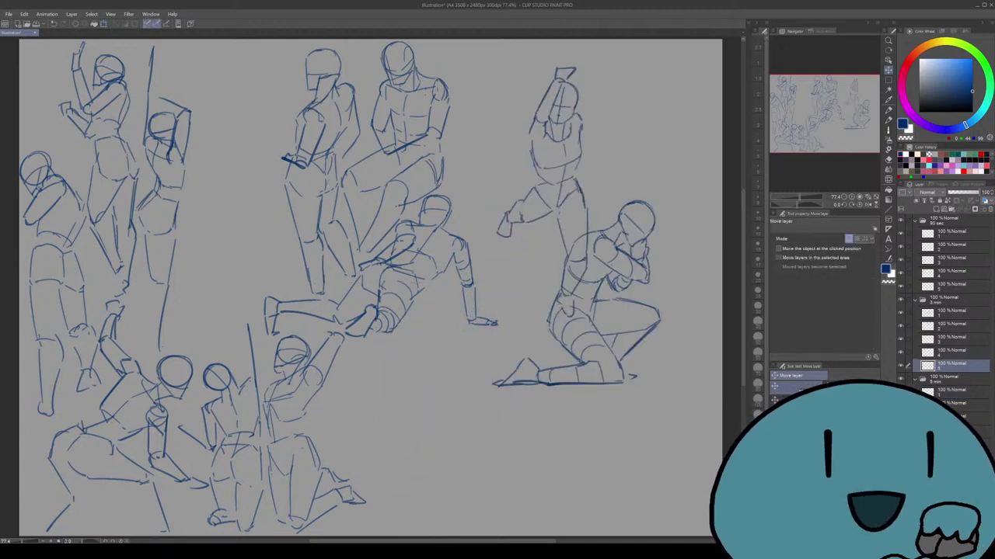
Step: Shrink the crouching 5 min figure to about 88% beneath the reclining pose, and place the fifth 3 min figure just right of it
{"action": "left_click", "coordinate": [952, 393]}
{"action": "left_click_drag", "start_coordinate": [595, 303], "coordinate": [415, 393]}
{"action": "key", "text": "ctrl+t"}
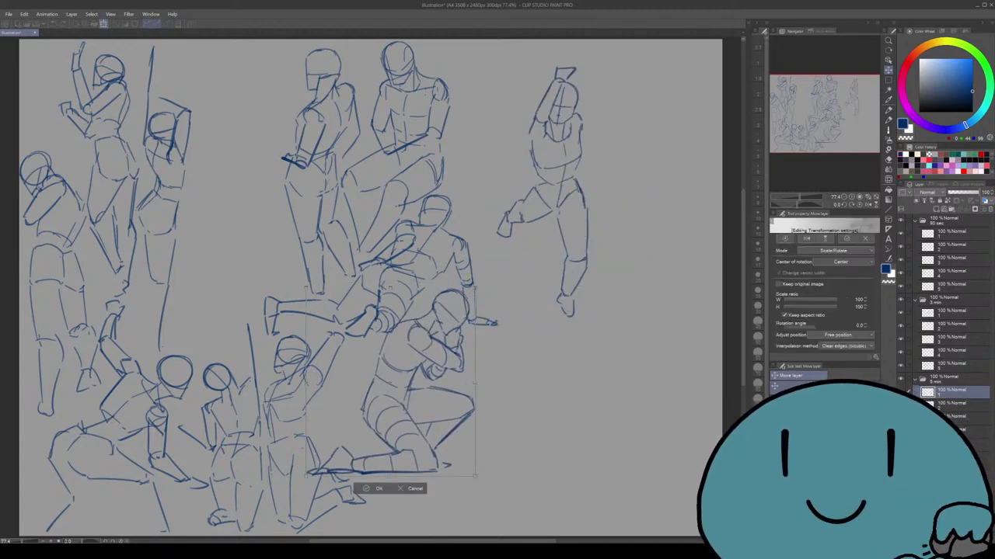
{"action": "left_click_drag", "start_coordinate": [473, 476], "coordinate": [463, 467]}
{"action": "left_click_drag", "start_coordinate": [419, 389], "coordinate": [422, 386]}
{"action": "left_click_drag", "start_coordinate": [464, 462], "coordinate": [469, 462]}
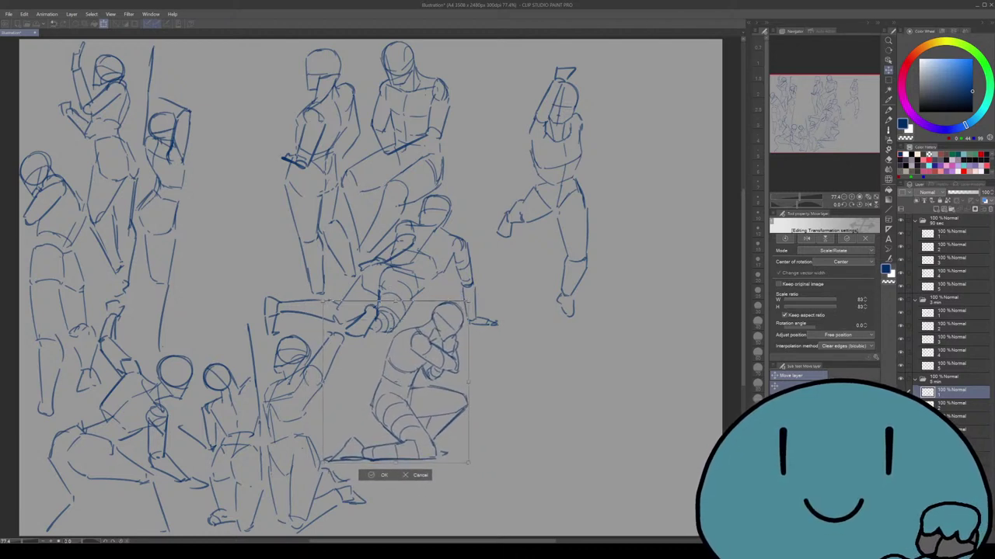
{"action": "left_click_drag", "start_coordinate": [412, 381], "coordinate": [411, 379]}
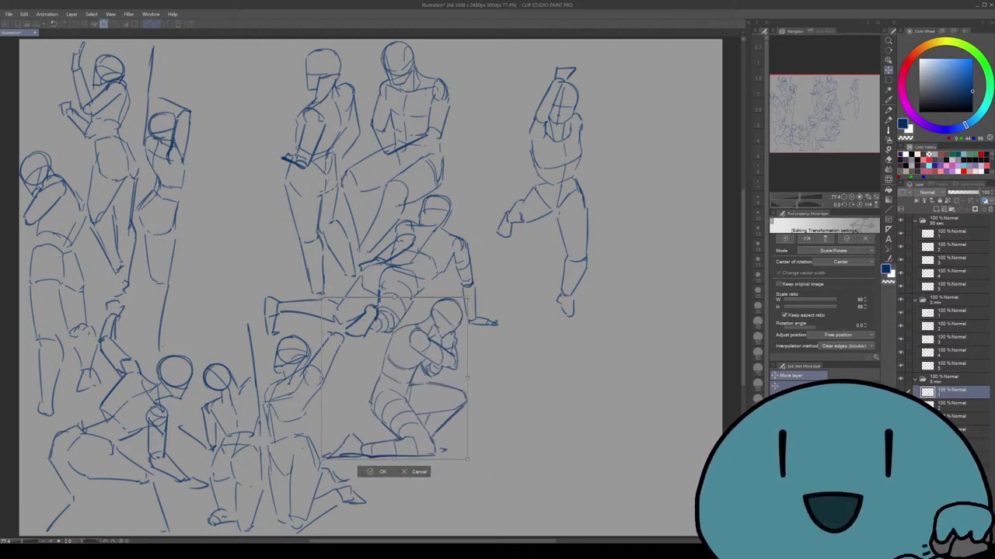
{"action": "left_click_drag", "start_coordinate": [468, 458], "coordinate": [468, 459]}
{"action": "key", "text": "Return"}
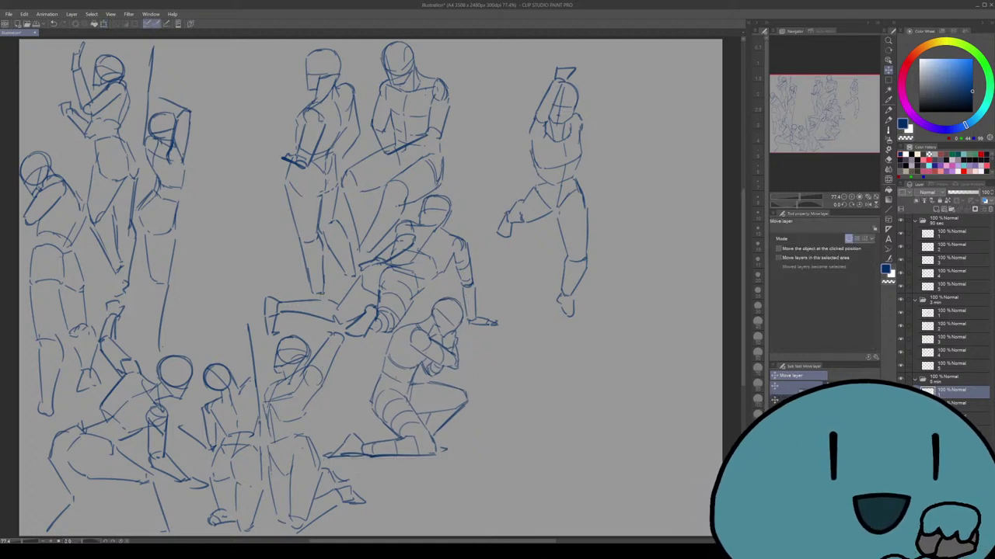
{"action": "mouse_move", "coordinate": [559, 186]}
{"action": "left_mouse_down"}
{"action": "mouse_move", "coordinate": [241, 230]}
{"action": "mouse_move", "coordinate": [238, 167]}
{"action": "mouse_move", "coordinate": [544, 354]}
{"action": "mouse_move", "coordinate": [517, 325]}
{"action": "mouse_move", "coordinate": [544, 196]}
{"action": "mouse_move", "coordinate": [509, 185]}
{"action": "mouse_move", "coordinate": [536, 206]}
{"action": "mouse_move", "coordinate": [519, 326]}
{"action": "left_mouse_up"}
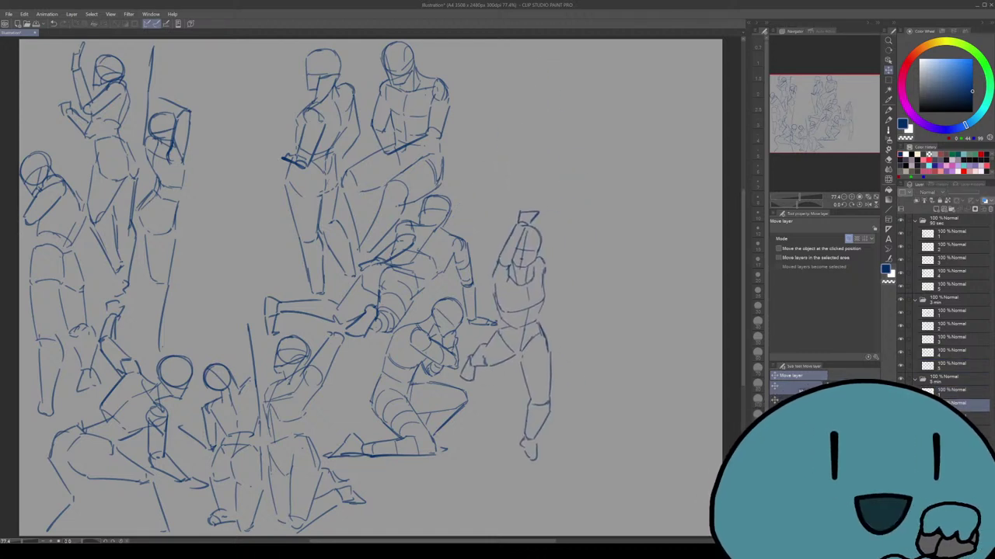
Step: Show the second 5 min figure and place the lunging pose in the canvas's lower right corner
{"action": "left_click", "coordinate": [900, 406]}
{"action": "key", "text": "ctrl+t"}
{"action": "left_click_drag", "start_coordinate": [259, 257], "coordinate": [648, 400]}
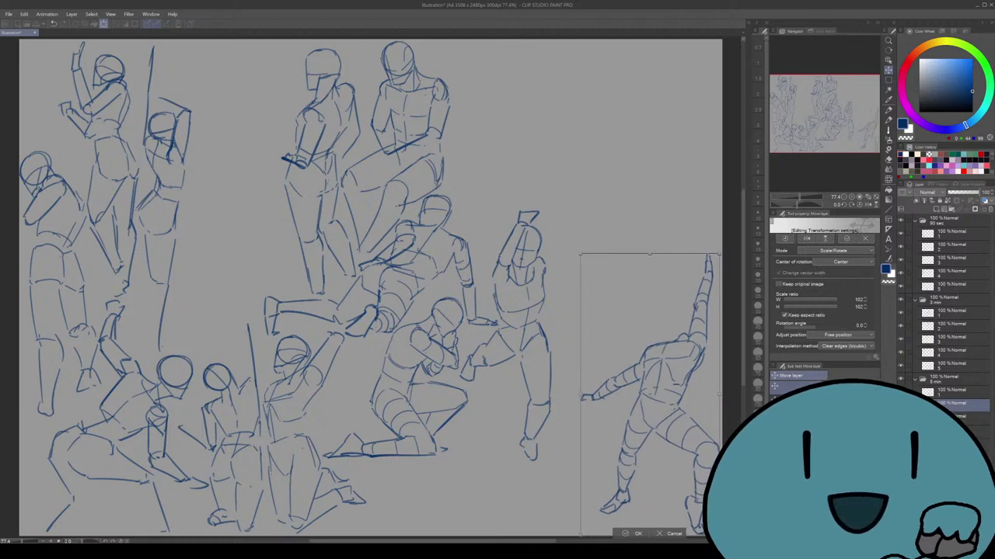
{"action": "key", "text": "Return"}
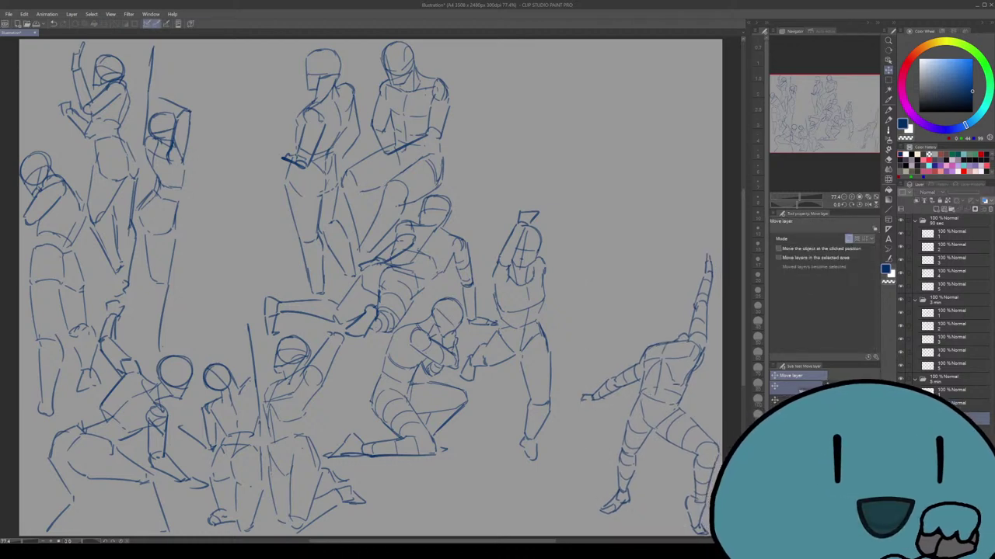
{"action": "left_click_drag", "start_coordinate": [653, 388], "coordinate": [532, 368]}
{"action": "key", "text": "ctrl+z"}
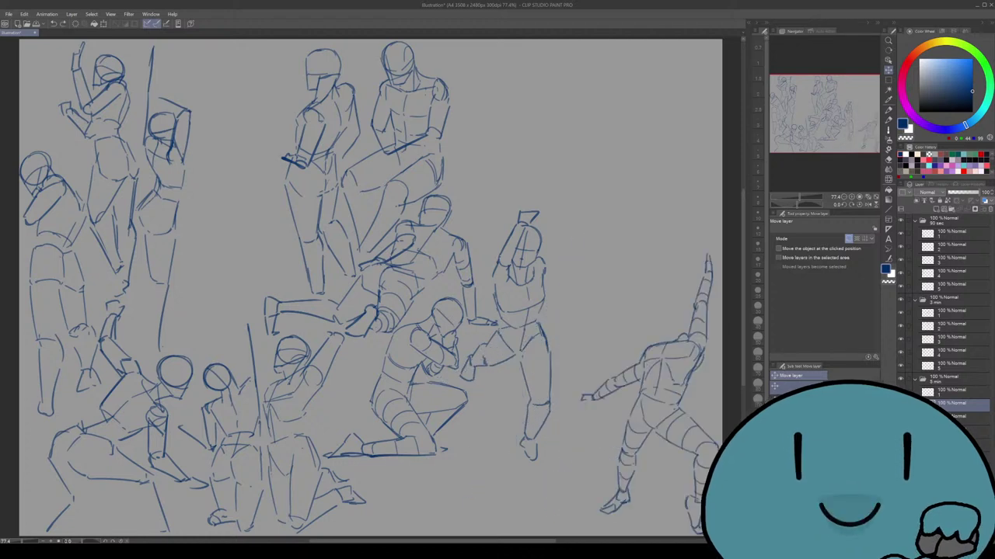
Step: Show the third 5 min figure, scale it to 81%, and place it between the one-legged pose and the lunging figure
{"action": "key", "text": "ctrl+v"}
{"action": "key", "text": "ctrl+t"}
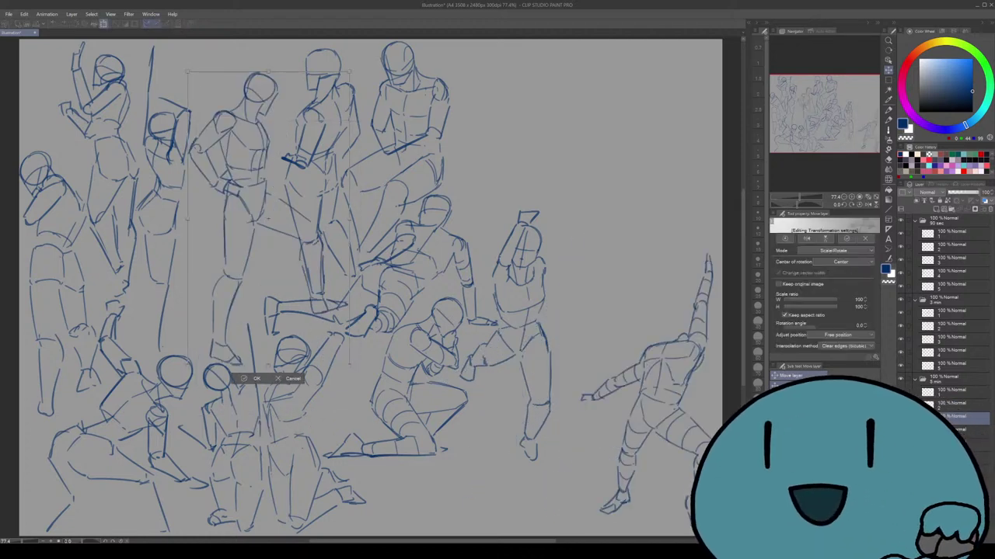
{"action": "left_click_drag", "start_coordinate": [268, 72], "coordinate": [269, 127]}
{"action": "left_click_drag", "start_coordinate": [268, 233], "coordinate": [761, 391]}
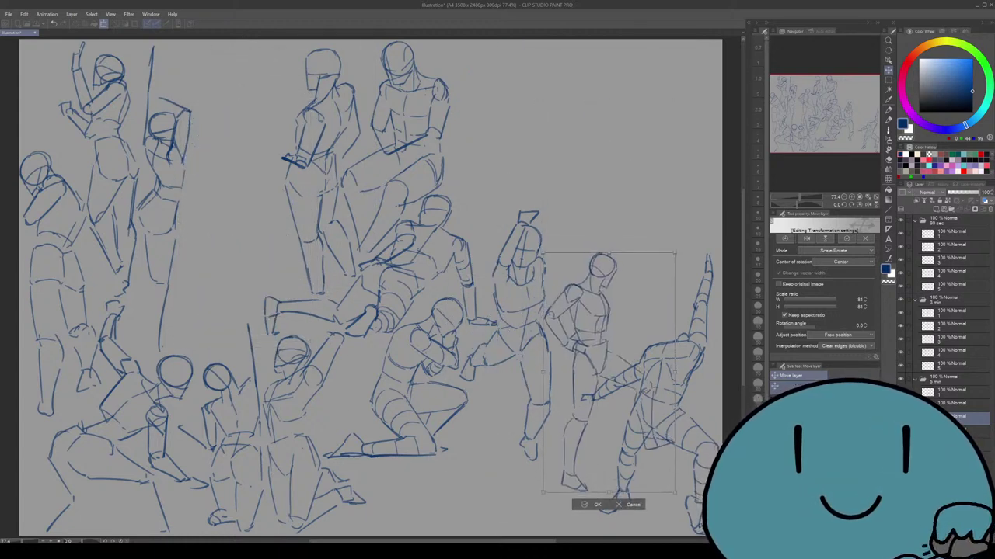
{"action": "key", "text": "Return"}
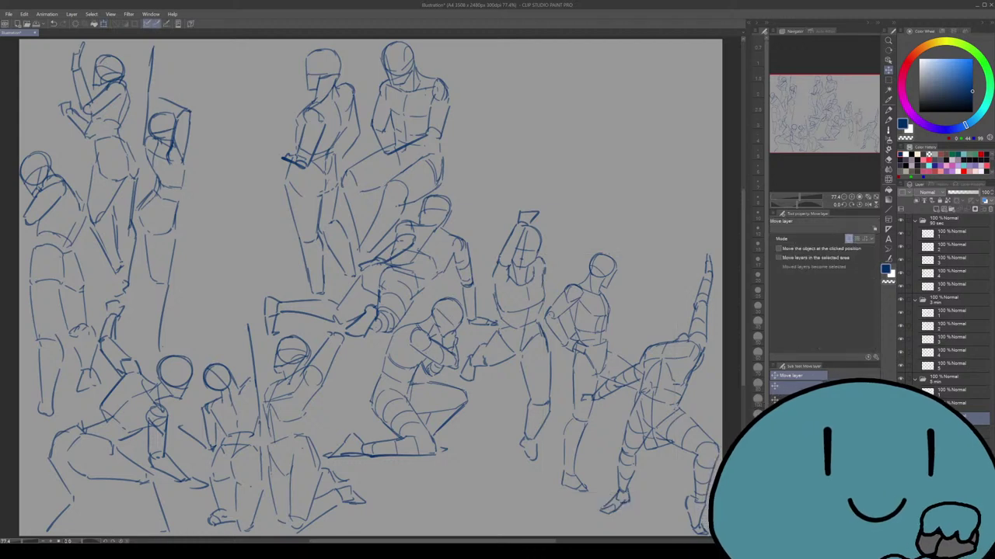
Step: Move the third 5 min figure higher, up and left of the lunging figure
{"action": "left_click_drag", "start_coordinate": [665, 380], "coordinate": [661, 170]}
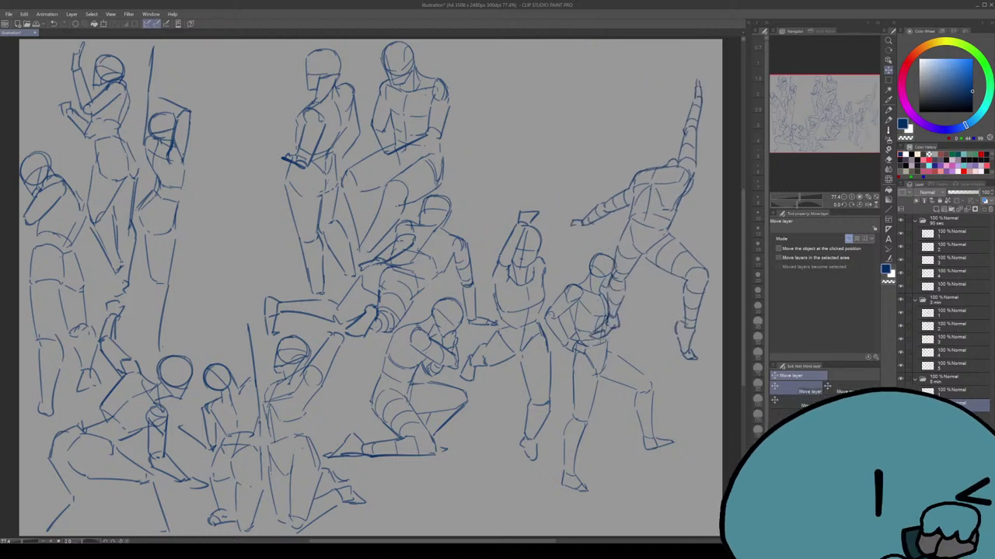
{"action": "key", "text": "ctrl+z"}
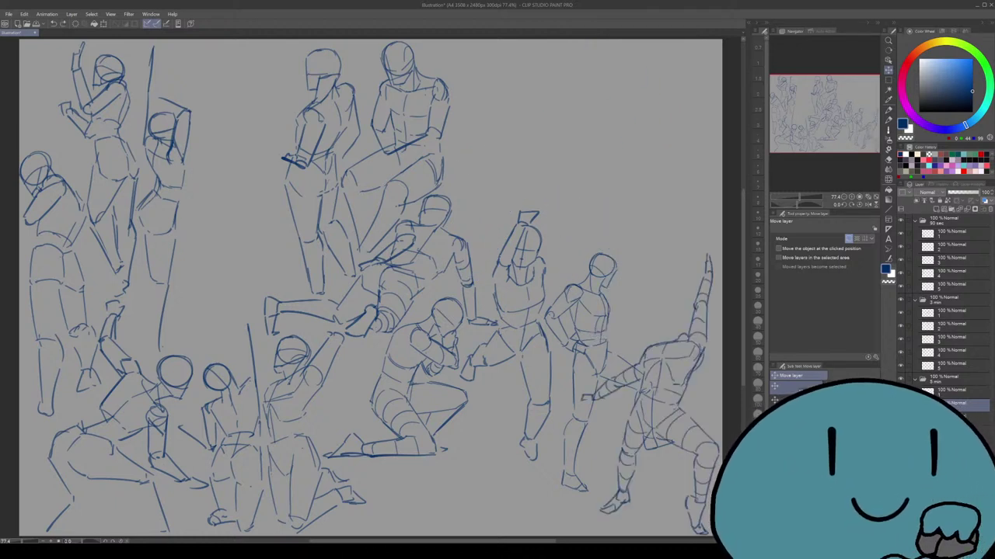
{"action": "left_click_drag", "start_coordinate": [588, 319], "coordinate": [585, 208]}
Step: Show the fourth 5 min figure, scale it to 96%, and place the raised-arms pose in the canvas's upper right corner
{"action": "left_click", "coordinate": [901, 430]}
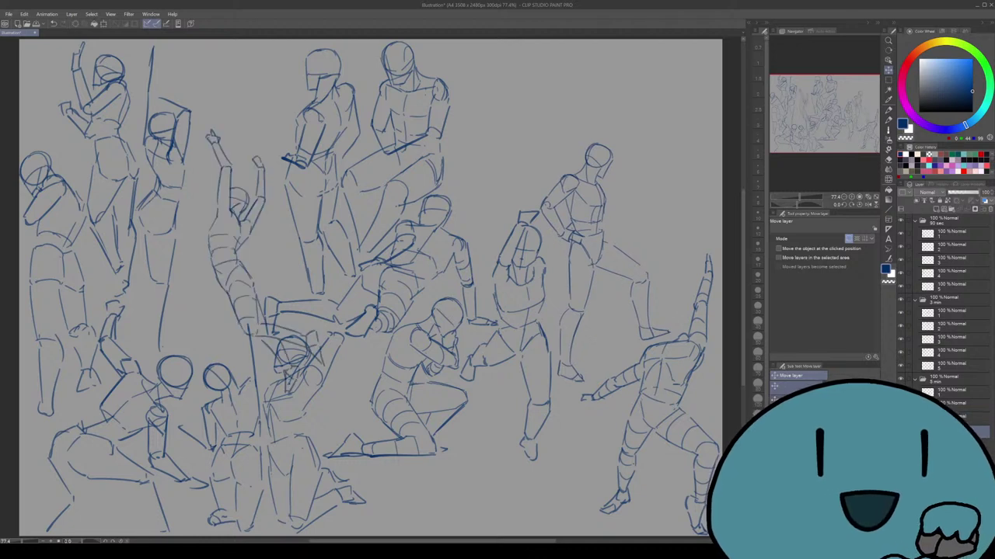
{"action": "key", "text": "ctrl+t"}
{"action": "left_click_drag", "start_coordinate": [268, 260], "coordinate": [663, 160]}
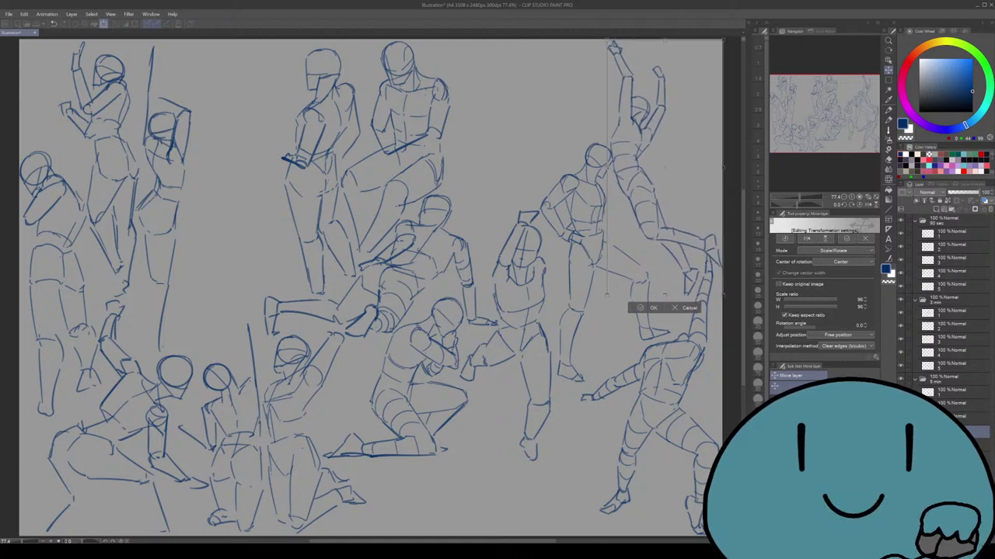
{"action": "key", "text": "Return"}
Step: Shrink the lunging 5 min figure slightly against the lower right corner, then lower the third 5 min figure a little and shrink it slightly
{"action": "key", "text": "ctrl+t"}
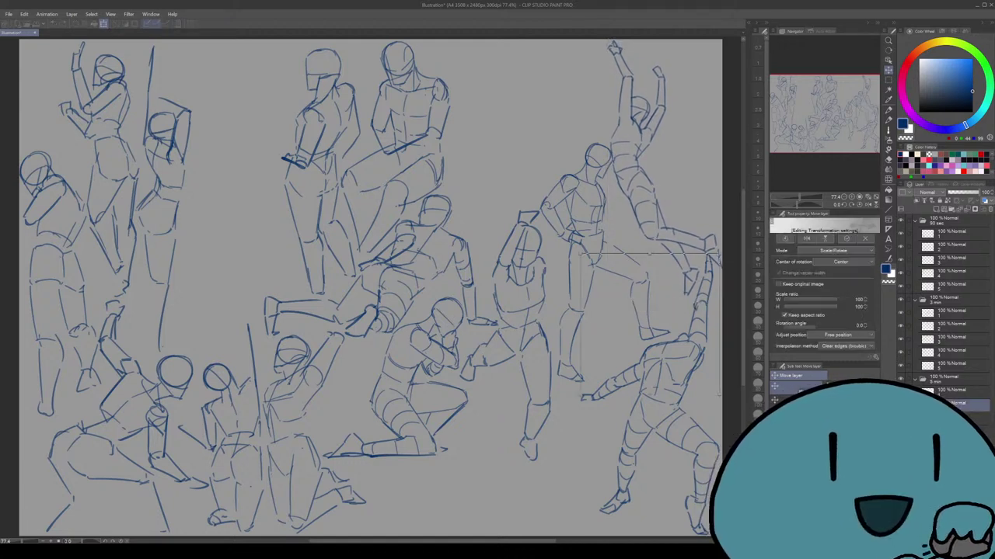
{"action": "left_click_drag", "start_coordinate": [650, 253], "coordinate": [649, 264]}
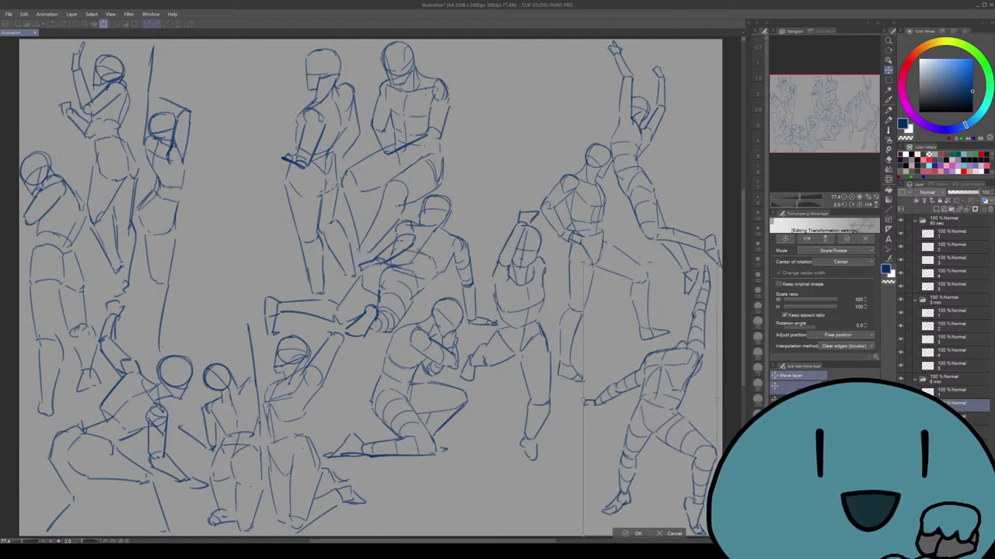
{"action": "left_click_drag", "start_coordinate": [651, 399], "coordinate": [653, 398]}
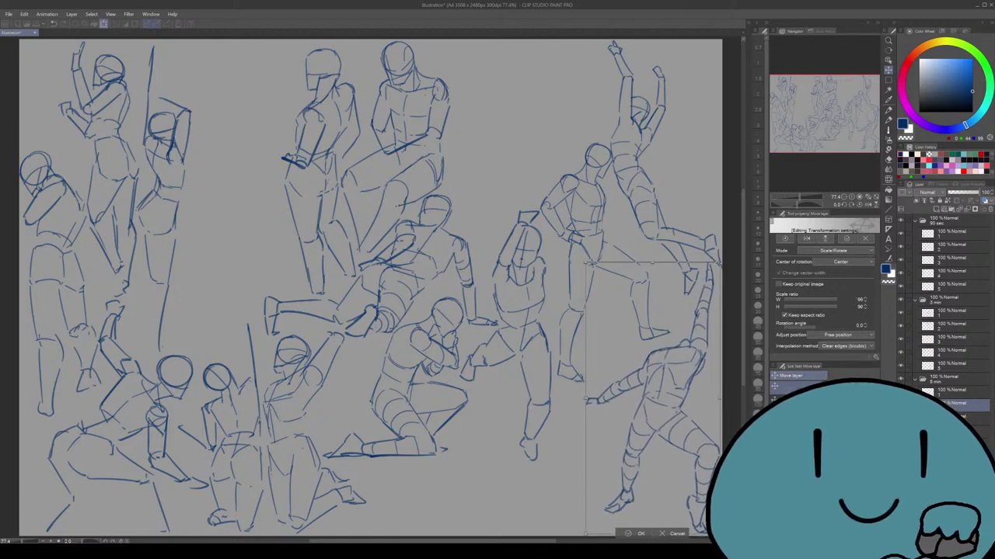
{"action": "key", "text": "Return"}
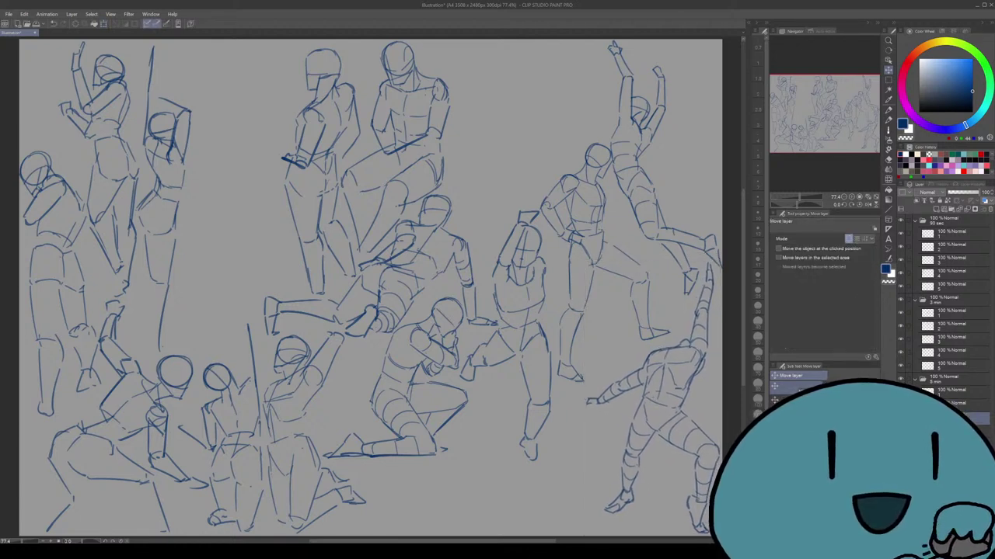
{"action": "key", "text": "ctrl+t"}
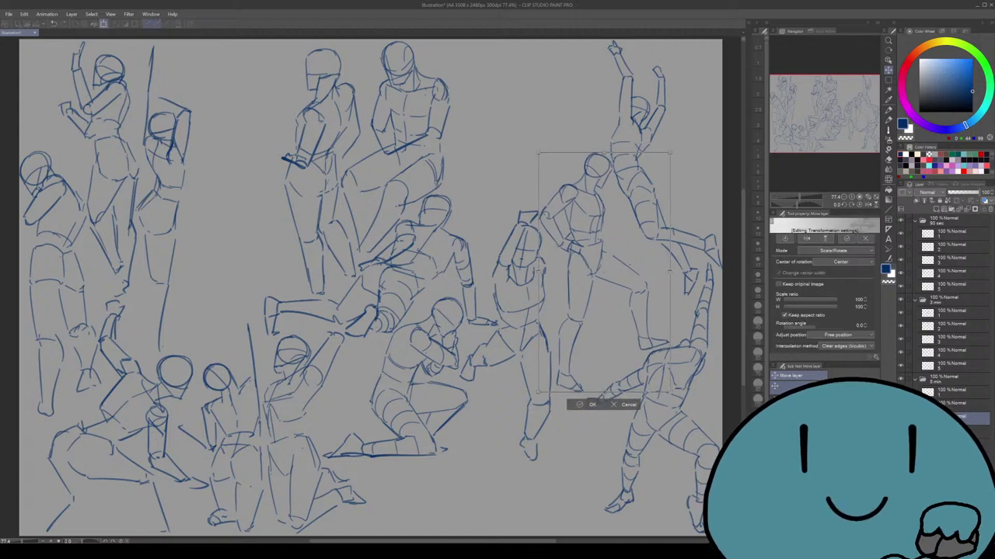
{"action": "left_click_drag", "start_coordinate": [538, 153], "coordinate": [540, 158]}
{"action": "key", "text": "Return"}
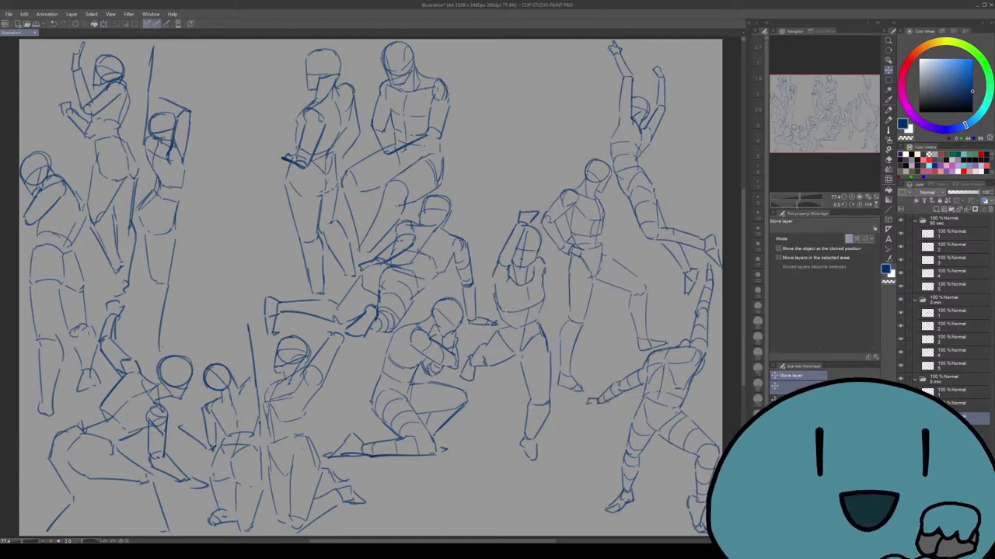
Step: Show the fifth 5 min figure, scale it to 78%, and place it at the upper edge between the fourth and third 3 min figures
{"action": "left_click", "coordinate": [901, 444]}
{"action": "key", "text": "ctrl+t"}
{"action": "left_click_drag", "start_coordinate": [322, 274], "coordinate": [279, 228]}
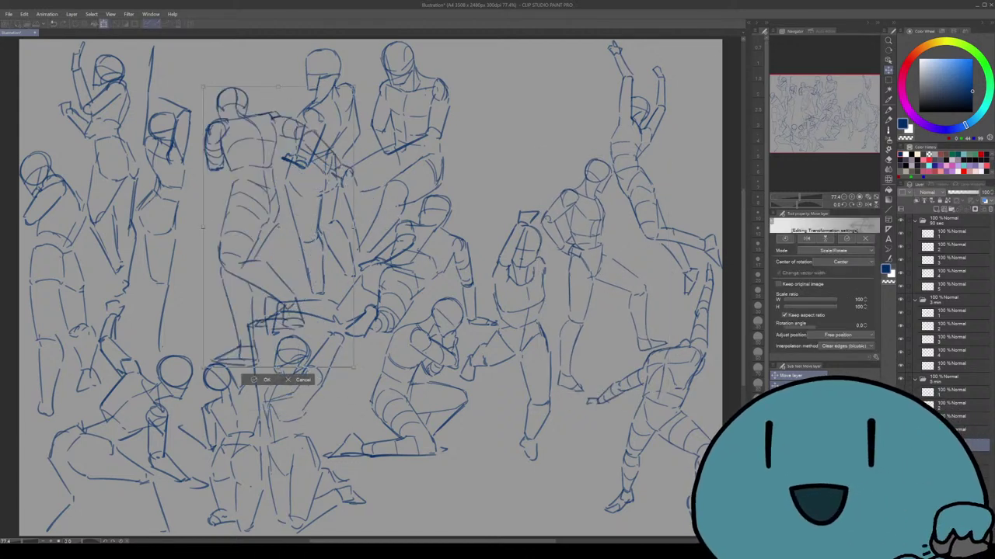
{"action": "left_click_drag", "start_coordinate": [278, 87], "coordinate": [278, 149]}
{"action": "left_click_drag", "start_coordinate": [278, 233], "coordinate": [243, 143]}
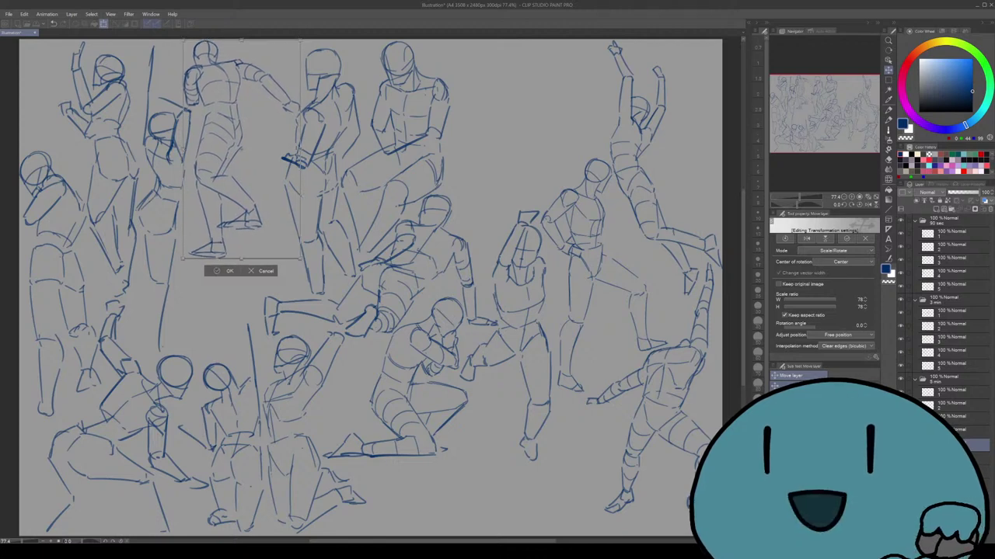
{"action": "key", "text": "Return"}
Step: Show the next figure with outspread arms, shrink it, place it above the fifth 3 min figure, and hide the 5 min group
{"action": "key", "text": "ctrl+v"}
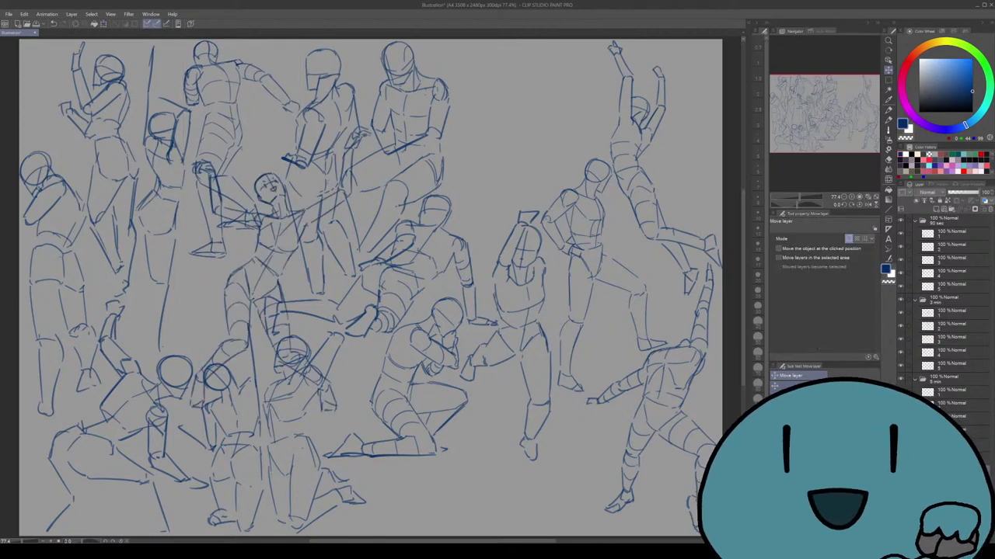
{"action": "key", "text": "ctrl+t"}
{"action": "left_click_drag", "start_coordinate": [280, 268], "coordinate": [538, 247]}
{"action": "left_click_drag", "start_coordinate": [541, 102], "coordinate": [541, 151]}
{"action": "left_click_drag", "start_coordinate": [538, 269], "coordinate": [542, 171]}
{"action": "key", "text": "Return"}
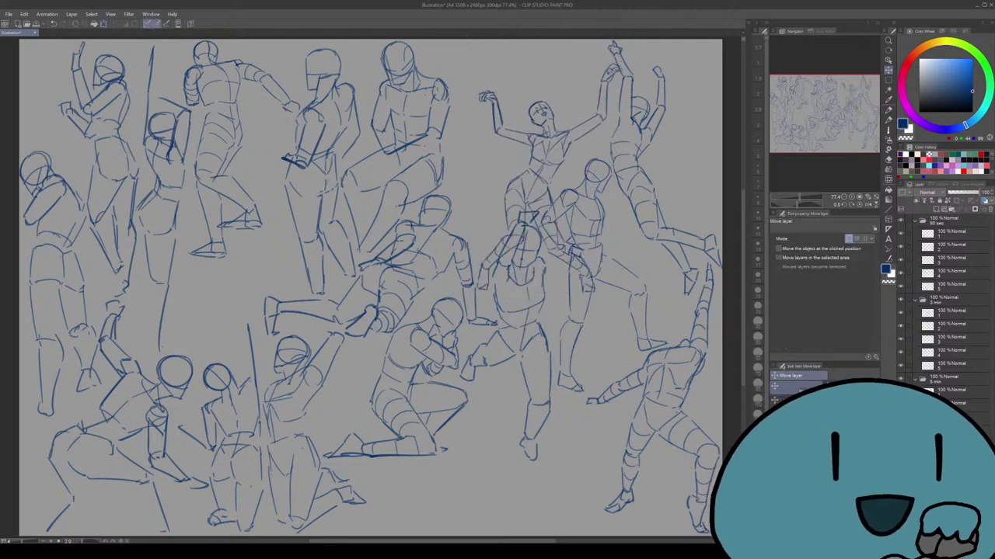
{"action": "left_click", "coordinate": [900, 379]}
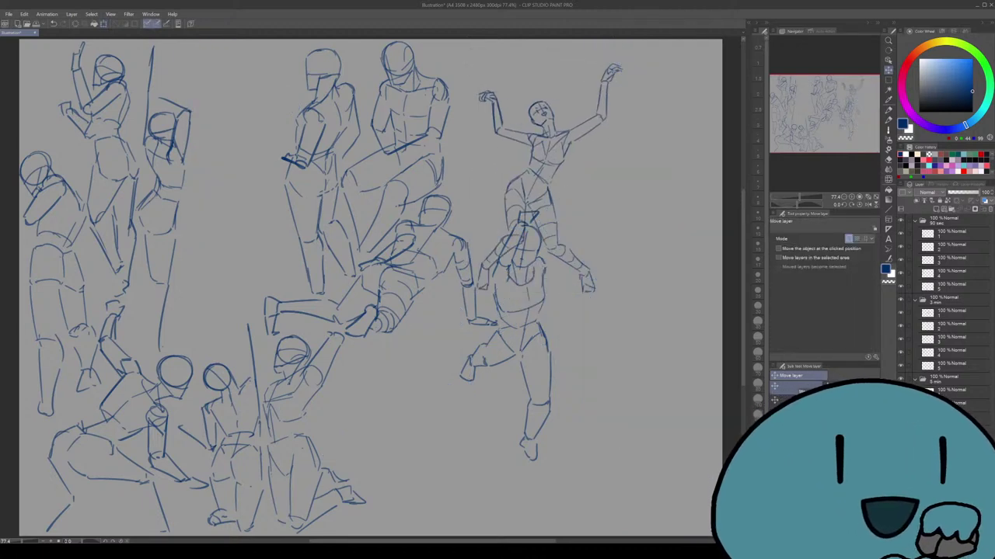
Step: Move the fifth 3 min figure beneath the plank figure, then show the kneeling 5 min figure and place it in the canvas's lower right corner
{"action": "key", "text": "ctrl+z"}
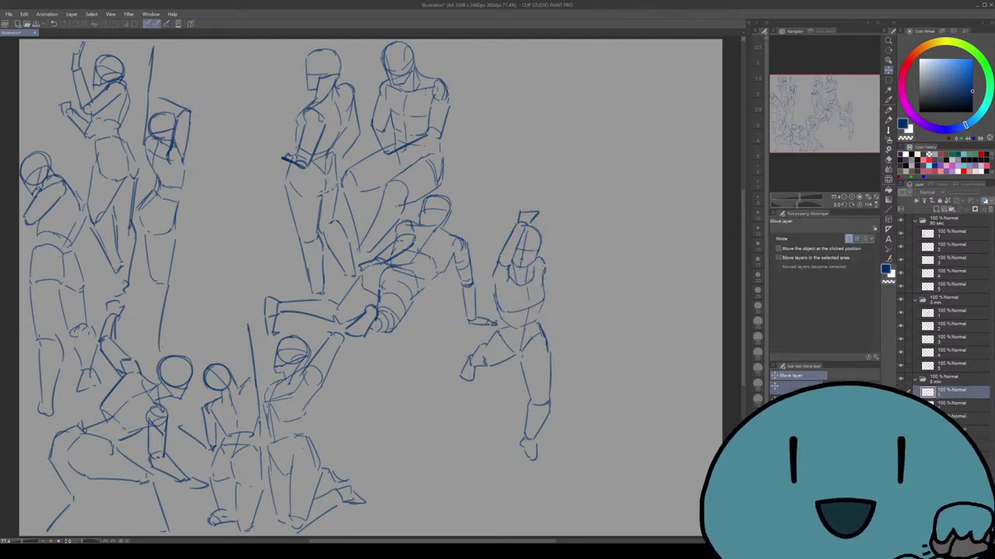
{"action": "left_click", "coordinate": [952, 366]}
{"action": "left_click_drag", "start_coordinate": [525, 326], "coordinate": [418, 347]}
{"action": "left_click", "coordinate": [900, 391]}
{"action": "left_click_drag", "start_coordinate": [447, 454], "coordinate": [694, 522]}
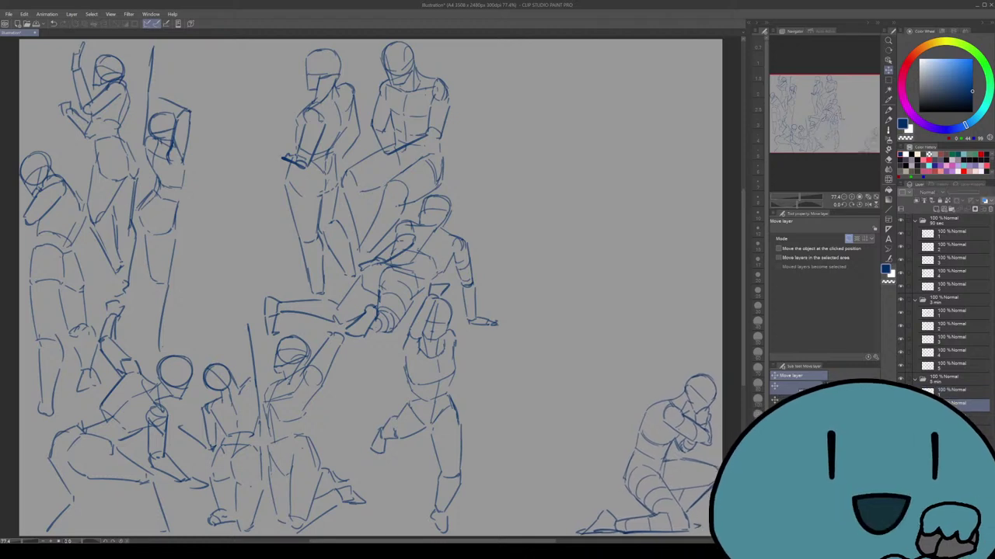
Step: Show the lunging second 5 min figure beside the fifth 3 min figure, and the third 5 min figure at the upper edge beside the seated one
{"action": "left_click", "coordinate": [901, 405]}
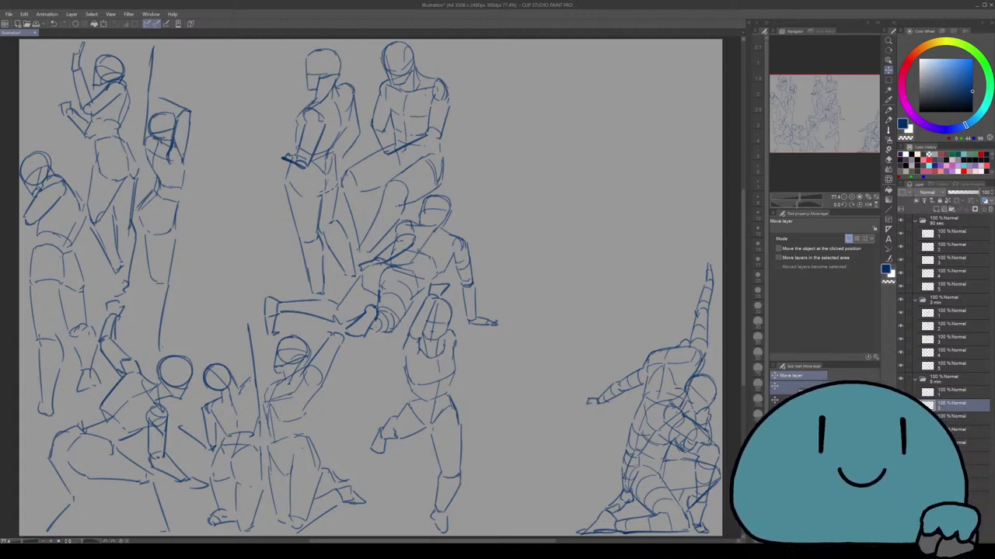
{"action": "left_click_drag", "start_coordinate": [660, 373], "coordinate": [530, 368]}
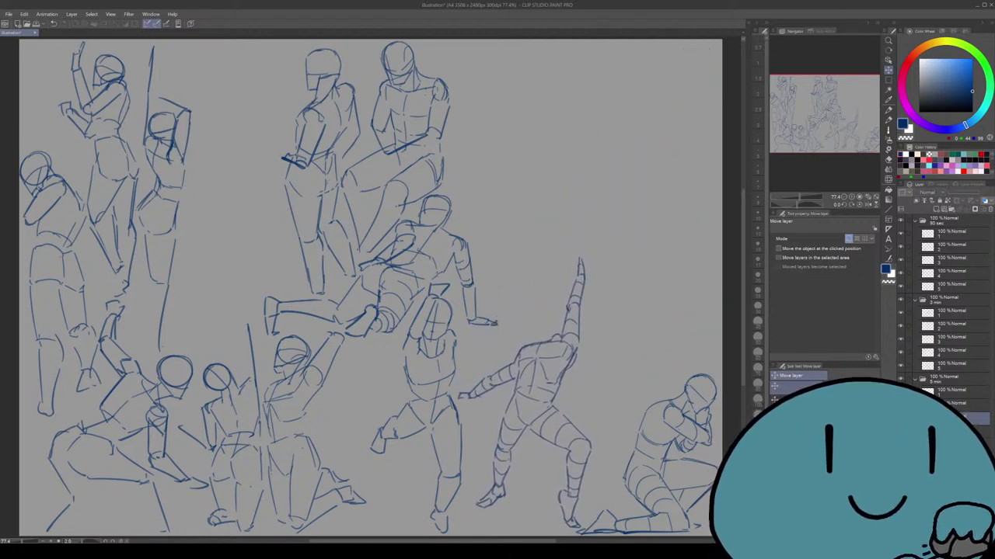
{"action": "left_click", "coordinate": [900, 418]}
{"action": "left_click_drag", "start_coordinate": [606, 241], "coordinate": [654, 265]}
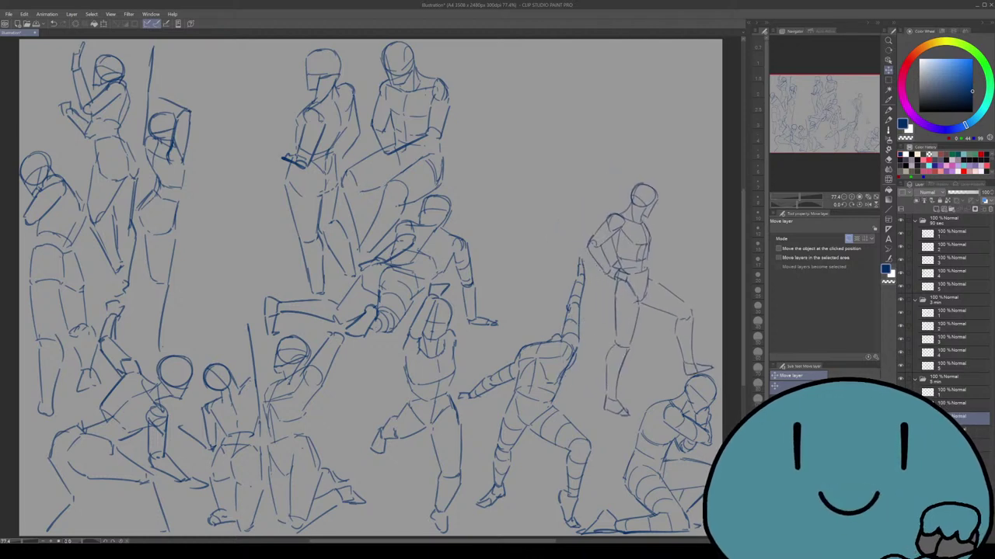
{"action": "left_click_drag", "start_coordinate": [644, 194], "coordinate": [513, 53]}
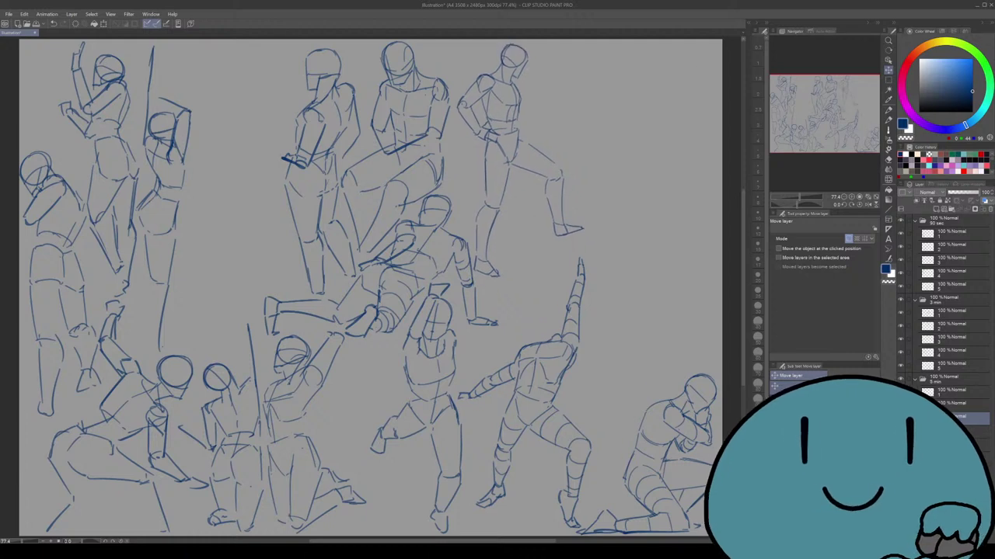
Step: Show the fourth 5 min figure between the 90 sec and 3 min figures, and the fifth 5 min figure above the kneeling pose
{"action": "left_click", "coordinate": [901, 430]}
{"action": "left_click_drag", "start_coordinate": [661, 155], "coordinate": [220, 155]}
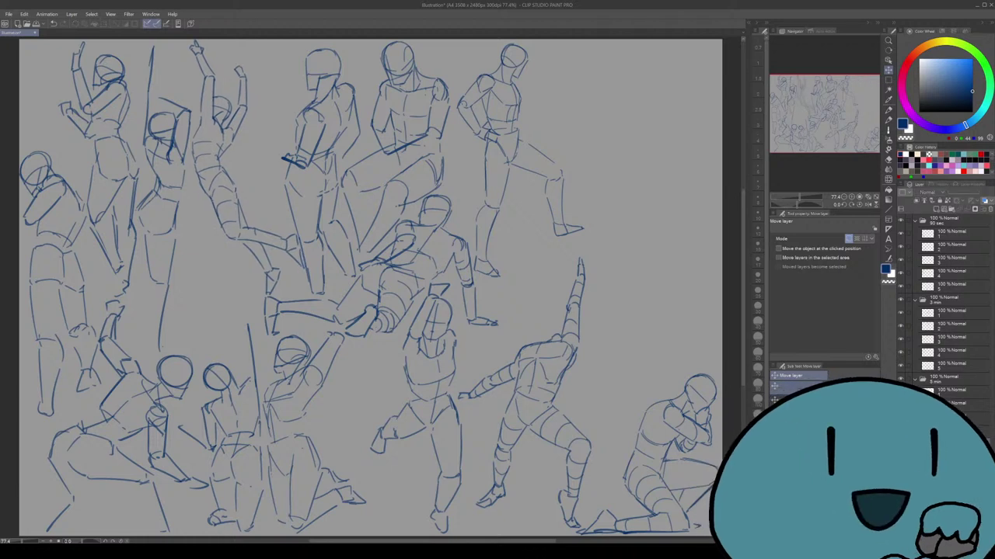
{"action": "key", "text": "ctrl+v"}
{"action": "left_click_drag", "start_coordinate": [241, 111], "coordinate": [644, 315]}
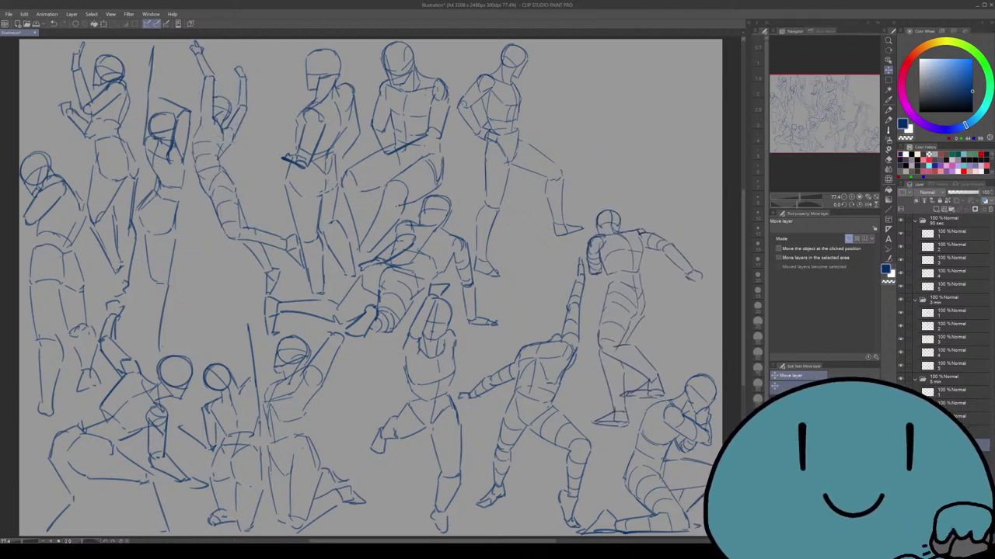
Step: Place the lunging second 5 min figure in the upper right corner and the outspread-arms figure in the gap below it
{"action": "key", "text": "ctrl+v"}
{"action": "mouse_move", "coordinate": [550, 179]}
{"action": "left_mouse_down"}
{"action": "mouse_move", "coordinate": [616, 176]}
{"action": "mouse_move", "coordinate": [658, 267]}
{"action": "mouse_move", "coordinate": [604, 310]}
{"action": "mouse_move", "coordinate": [553, 411]}
{"action": "mouse_move", "coordinate": [598, 346]}
{"action": "mouse_move", "coordinate": [595, 311]}
{"action": "mouse_move", "coordinate": [582, 381]}
{"action": "mouse_move", "coordinate": [555, 186]}
{"action": "mouse_move", "coordinate": [573, 375]}
{"action": "mouse_move", "coordinate": [558, 208]}
{"action": "mouse_move", "coordinate": [653, 159]}
{"action": "mouse_move", "coordinate": [614, 260]}
{"action": "left_mouse_up"}
{"action": "left_click", "coordinate": [901, 403]}
{"action": "left_click", "coordinate": [952, 404]}
{"action": "left_click_drag", "start_coordinate": [474, 373], "coordinate": [317, 183]}
{"action": "key", "text": "Delete"}
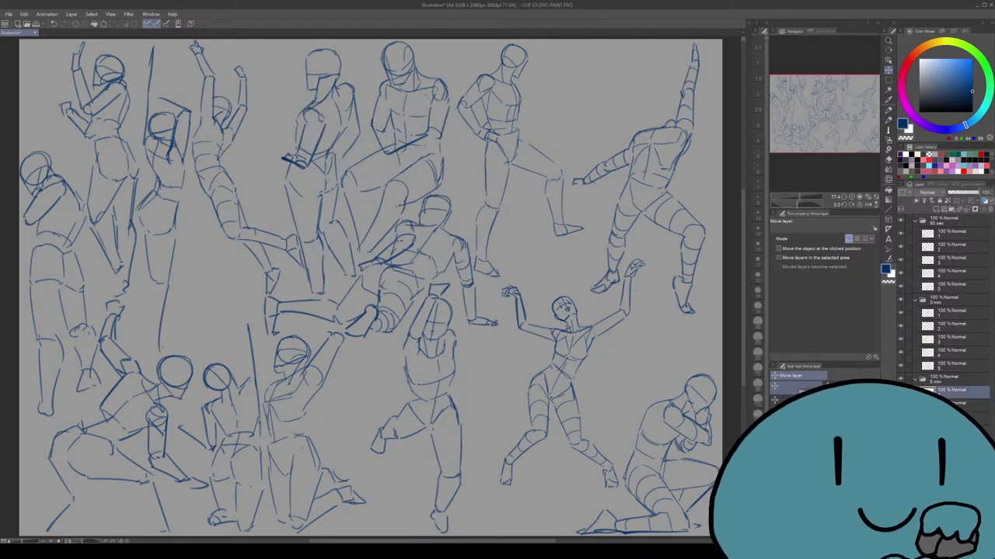
Step: Move the kneeling 5 min figure beneath the plank figure and shift the fifth 3 min figure to its right
{"action": "mouse_move", "coordinate": [672, 454]}
{"action": "left_mouse_down"}
{"action": "mouse_move", "coordinate": [417, 455]}
{"action": "mouse_move", "coordinate": [422, 382]}
{"action": "left_mouse_up"}
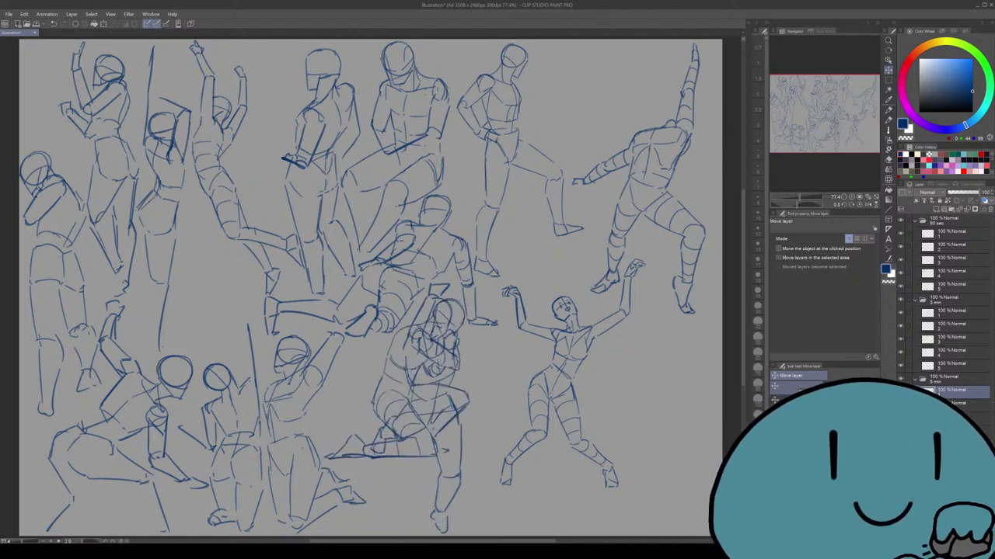
{"action": "key", "text": "alt+bracketleft"}
{"action": "left_click_drag", "start_coordinate": [653, 179], "coordinate": [605, 172]}
{"action": "key", "text": "ctrl+z"}
{"action": "key", "text": "alt+bracketleft"}
{"action": "mouse_move", "coordinate": [509, 140]}
{"action": "left_mouse_down"}
{"action": "mouse_move", "coordinate": [596, 125]}
{"action": "mouse_move", "coordinate": [501, 148]}
{"action": "left_mouse_up"}
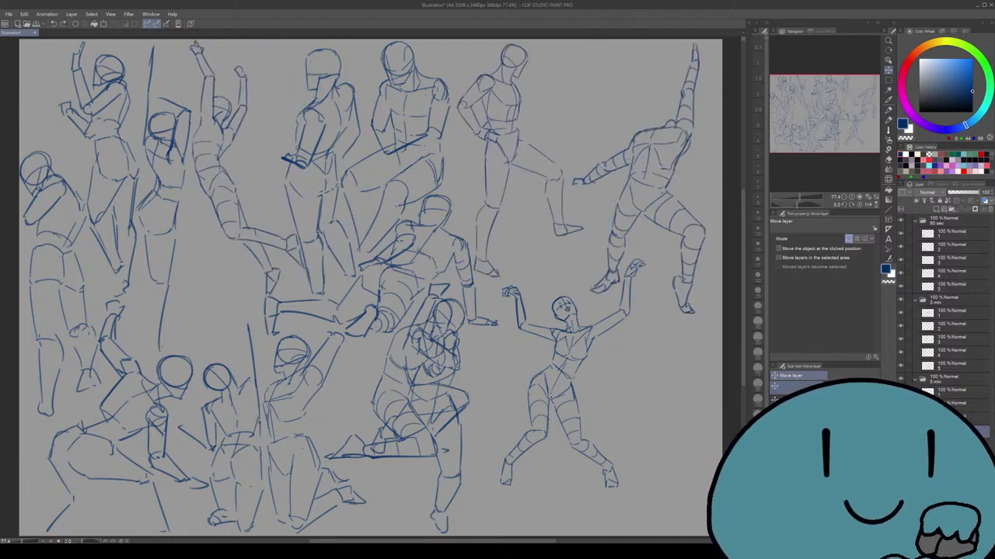
{"action": "left_click_drag", "start_coordinate": [439, 372], "coordinate": [525, 361]}
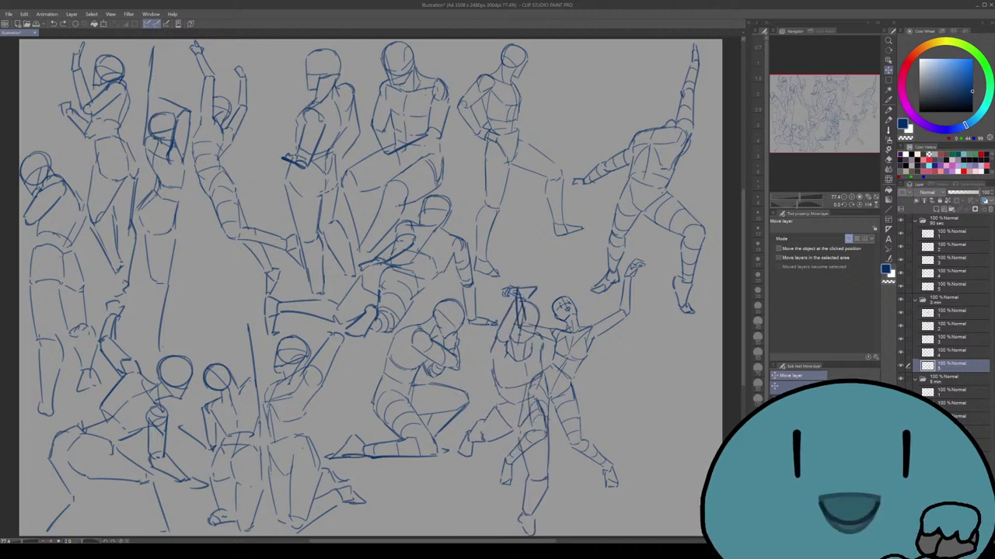
Step: Move the outspread-arms figure to the lower right corner of the canvas and enlarge it slightly
{"action": "left_click_drag", "start_coordinate": [575, 342], "coordinate": [623, 390]}
{"action": "key", "text": "ctrl+t"}
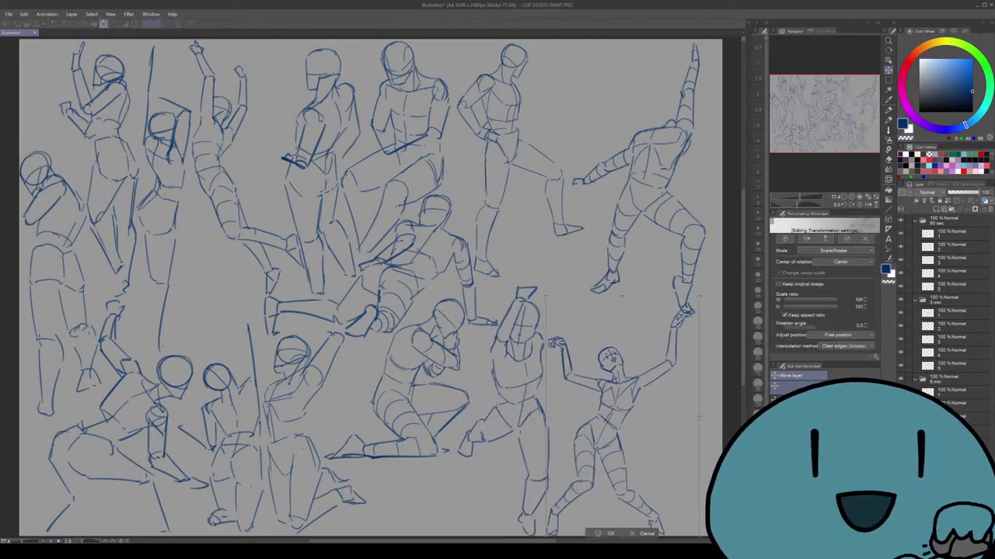
{"action": "left_click_drag", "start_coordinate": [700, 296], "coordinate": [707, 285]}
{"action": "left_click_drag", "start_coordinate": [626, 411], "coordinate": [630, 405]}
{"action": "key", "text": "Return"}
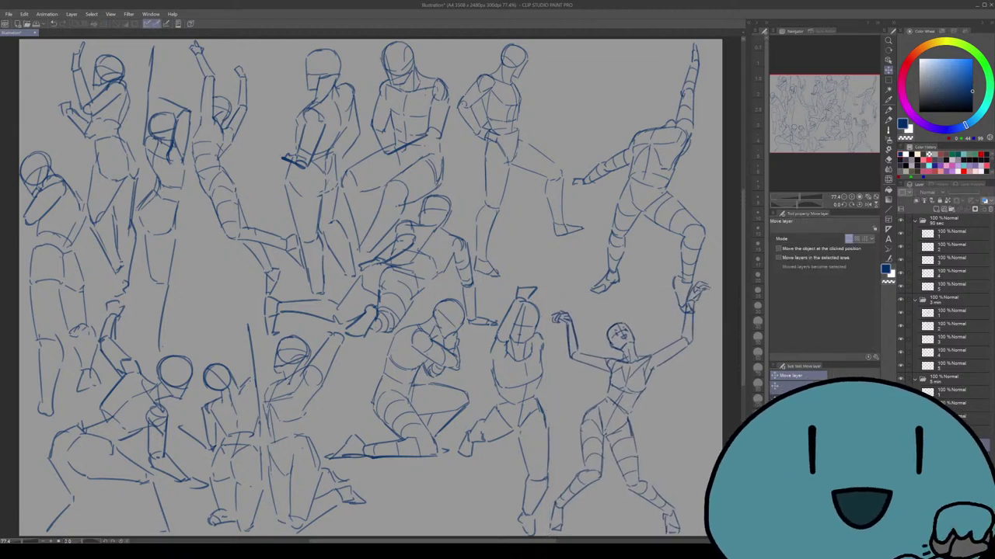
Step: Swap the outspread-arms figure into the upper right corner and the lunging second 5 min figure into the lower right corner
{"action": "left_click", "coordinate": [900, 443]}
{"action": "key", "text": "ctrl+z"}
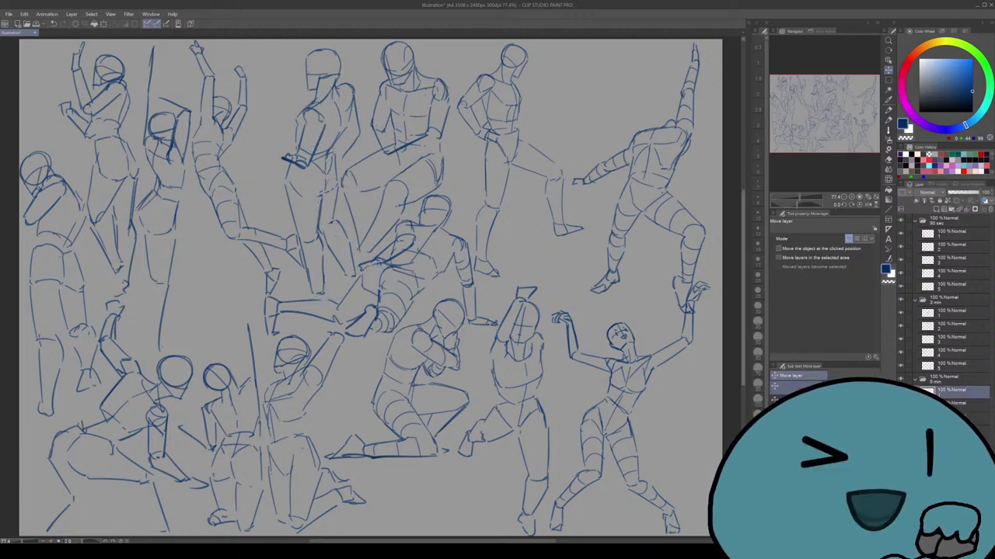
{"action": "left_click_drag", "start_coordinate": [411, 381], "coordinate": [395, 395]}
{"action": "key", "text": "ctrl+z"}
{"action": "left_click", "coordinate": [952, 404]}
{"action": "mouse_move", "coordinate": [652, 171]}
{"action": "left_mouse_down"}
{"action": "mouse_move", "coordinate": [625, 236]}
{"action": "mouse_move", "coordinate": [659, 369]}
{"action": "mouse_move", "coordinate": [677, 94]}
{"action": "left_mouse_up"}
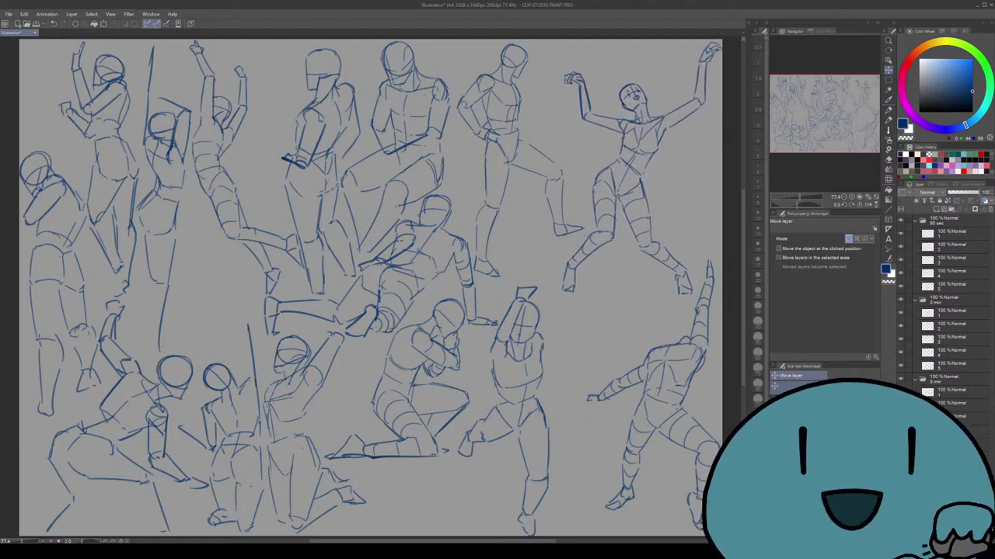
Step: Hide the 5 min figures and move the fifth 3 min figure to the upper edge between the 90 sec figures and the standing 3 min figure
{"action": "left_click", "coordinate": [901, 443]}
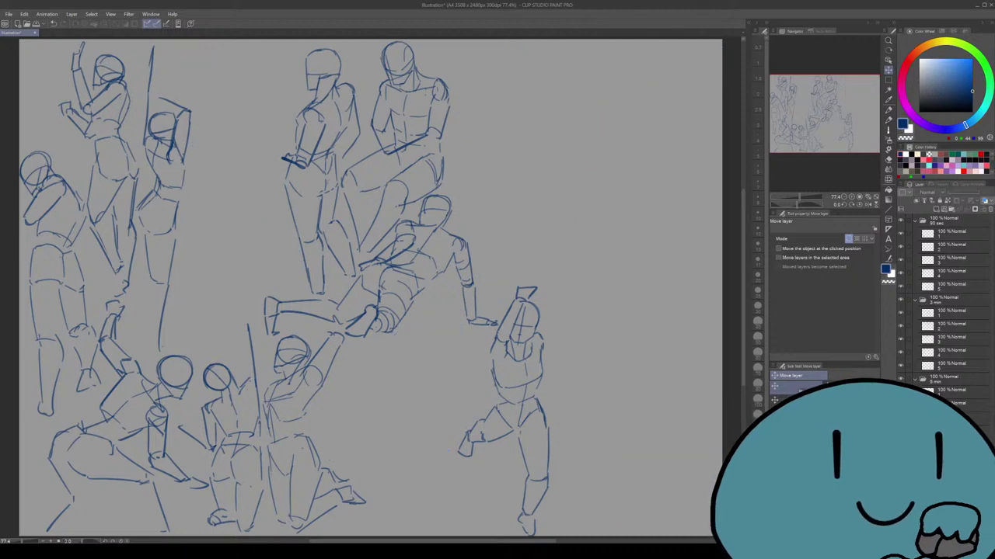
{"action": "left_click", "coordinate": [900, 366]}
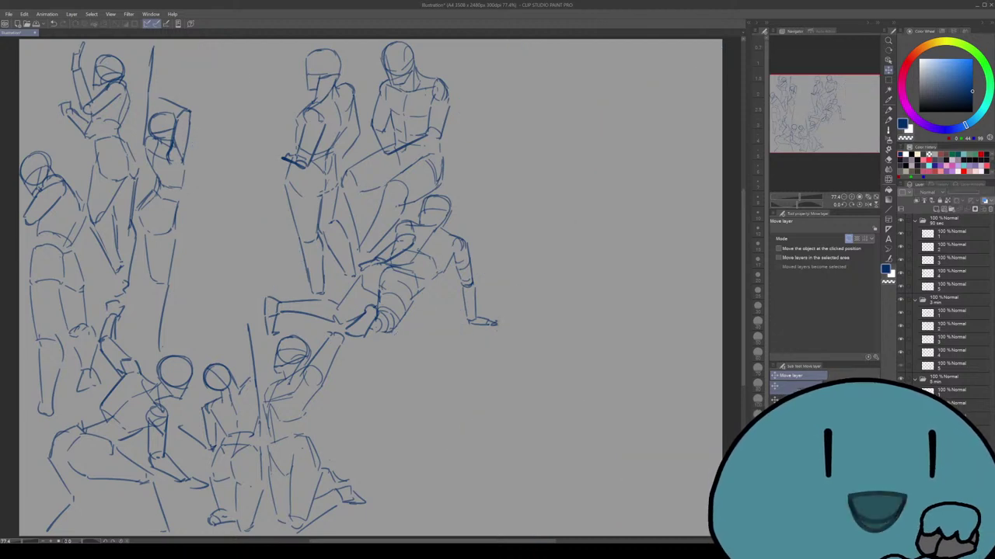
{"action": "left_click", "coordinate": [900, 366]}
{"action": "left_click", "coordinate": [900, 353]}
{"action": "left_click", "coordinate": [900, 352]}
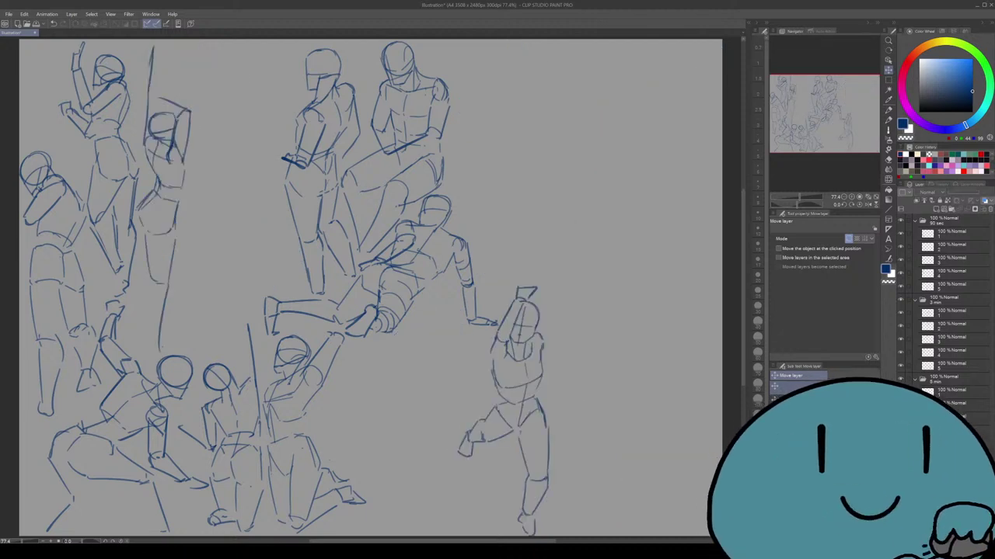
{"action": "mouse_move", "coordinate": [516, 389]}
{"action": "left_mouse_down"}
{"action": "mouse_move", "coordinate": [249, 221]}
{"action": "mouse_move", "coordinate": [242, 147]}
{"action": "left_mouse_up"}
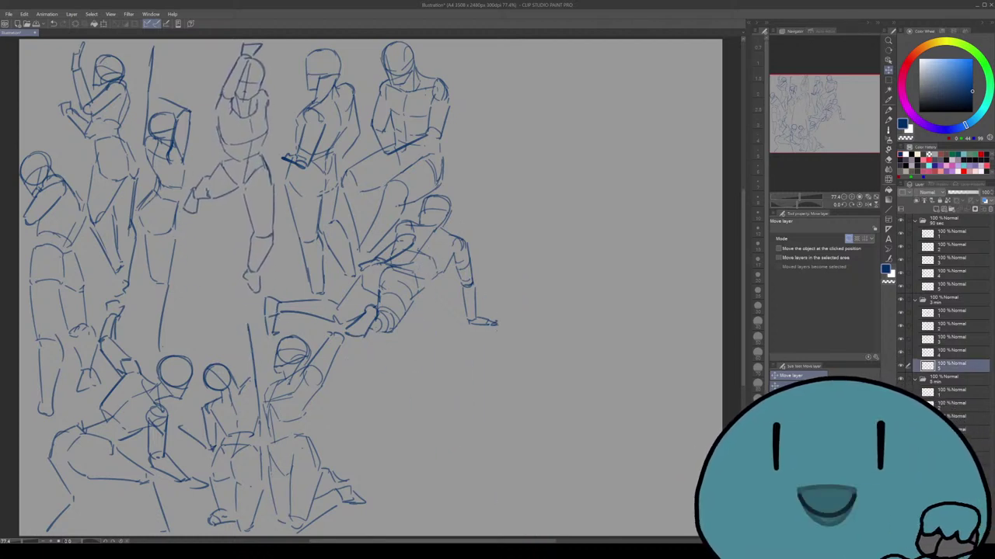
Step: Show the first three 5 min figures again and place the third, hand-on-hip pose at the lower edge beside the kneeling figure
{"action": "left_click", "coordinate": [901, 392]}
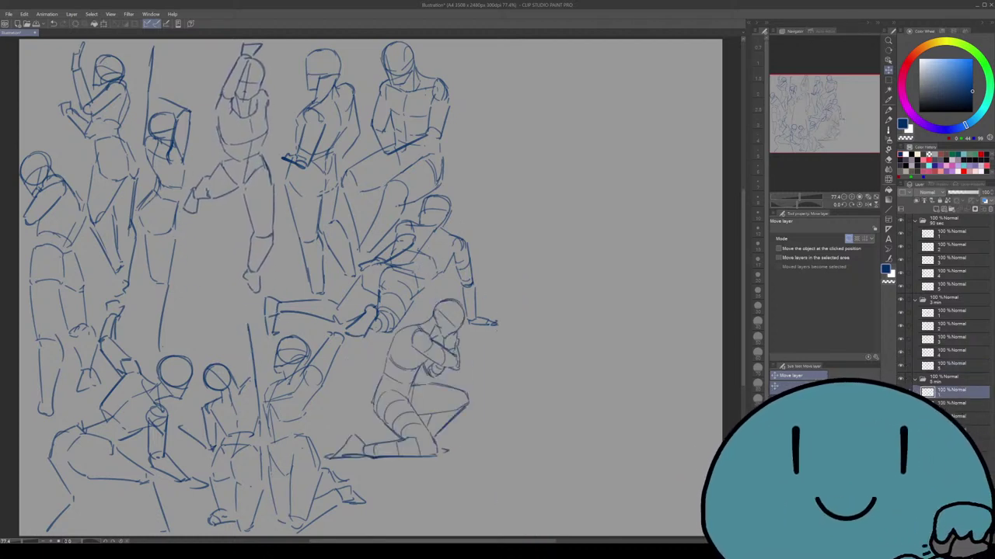
{"action": "left_click", "coordinate": [900, 406]}
{"action": "left_click", "coordinate": [951, 404]}
{"action": "mouse_move", "coordinate": [669, 365]}
{"action": "left_mouse_down"}
{"action": "mouse_move", "coordinate": [525, 360]}
{"action": "mouse_move", "coordinate": [530, 129]}
{"action": "mouse_move", "coordinate": [533, 148]}
{"action": "mouse_move", "coordinate": [241, 142]}
{"action": "mouse_move", "coordinate": [511, 381]}
{"action": "mouse_move", "coordinate": [532, 389]}
{"action": "mouse_move", "coordinate": [537, 379]}
{"action": "mouse_move", "coordinate": [668, 362]}
{"action": "left_mouse_up"}
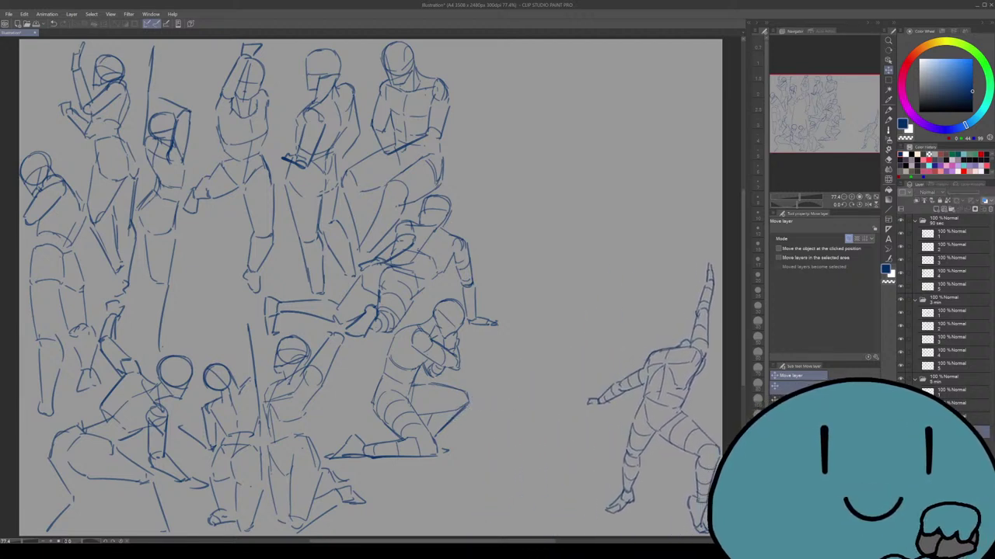
{"action": "left_click", "coordinate": [901, 418]}
{"action": "mouse_move", "coordinate": [501, 140]}
{"action": "left_mouse_down"}
{"action": "mouse_move", "coordinate": [518, 176]}
{"action": "mouse_move", "coordinate": [522, 386]}
{"action": "mouse_move", "coordinate": [513, 394]}
{"action": "mouse_move", "coordinate": [509, 373]}
{"action": "left_mouse_up"}
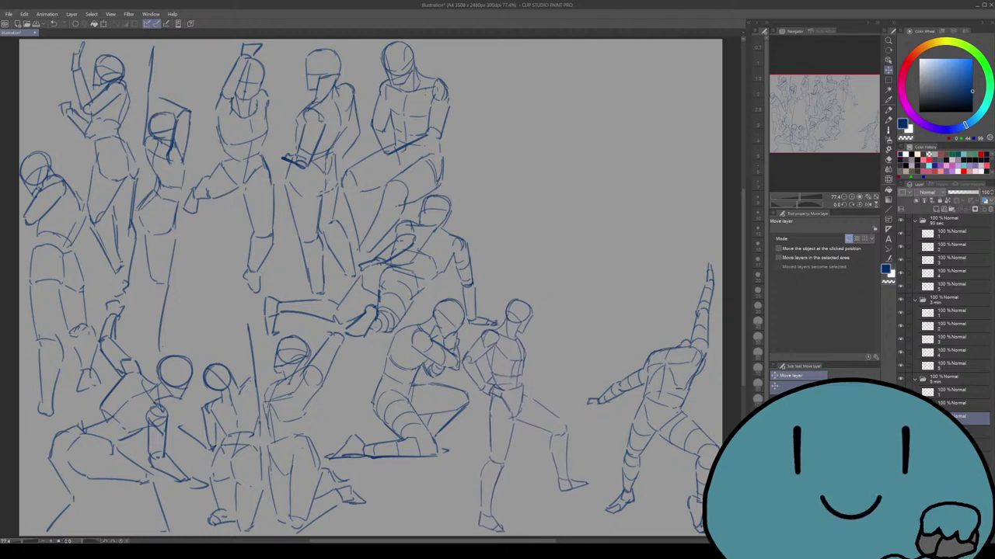
Step: Show the fourth 5 min figure at the upper edge beside the seated figure, and the fifth 5 min figure in the upper right corner
{"action": "left_click", "coordinate": [901, 431]}
{"action": "mouse_move", "coordinate": [247, 168]}
{"action": "left_mouse_down"}
{"action": "mouse_move", "coordinate": [527, 185]}
{"action": "mouse_move", "coordinate": [506, 172]}
{"action": "left_mouse_up"}
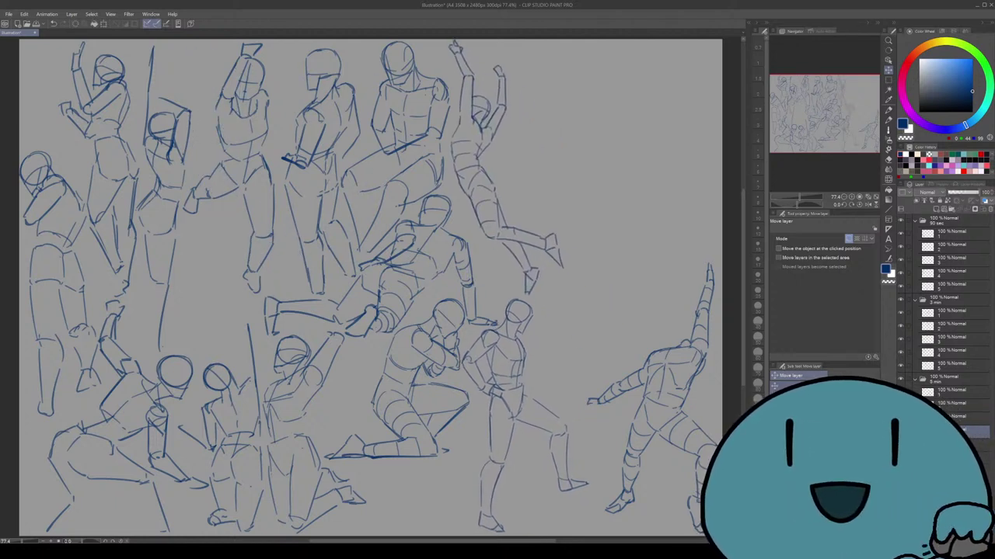
{"action": "left_click", "coordinate": [900, 445]}
{"action": "left_click", "coordinate": [948, 445]}
{"action": "left_click_drag", "start_coordinate": [357, 194], "coordinate": [623, 285]}
{"action": "mouse_move", "coordinate": [614, 245]}
{"action": "left_mouse_down"}
{"action": "mouse_move", "coordinate": [656, 150]}
{"action": "mouse_move", "coordinate": [670, 146]}
{"action": "mouse_move", "coordinate": [624, 336]}
{"action": "mouse_move", "coordinate": [617, 324]}
{"action": "mouse_move", "coordinate": [673, 159]}
{"action": "mouse_move", "coordinate": [657, 117]}
{"action": "mouse_move", "coordinate": [644, 134]}
{"action": "mouse_move", "coordinate": [652, 112]}
{"action": "left_mouse_up"}
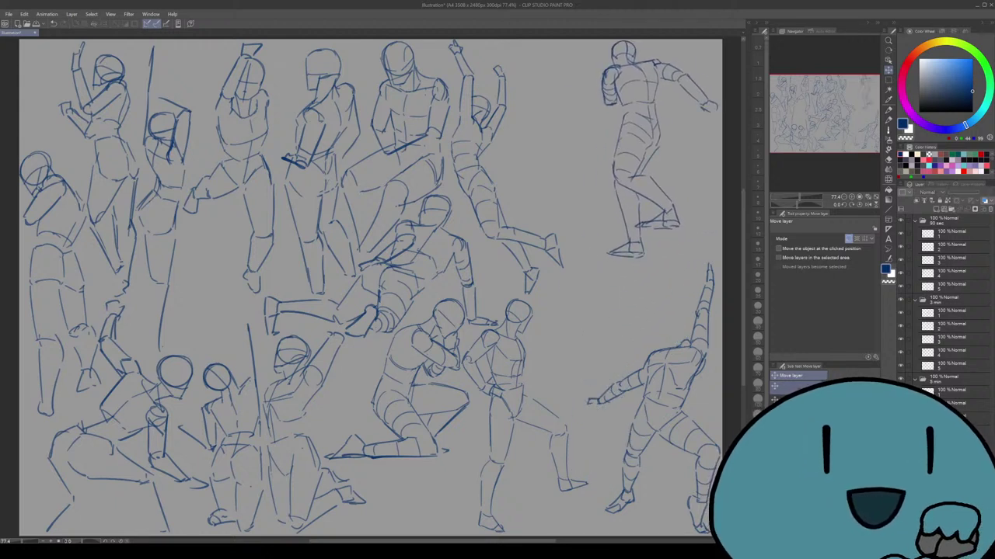
Step: Show the outspread-arms figure and place it between the fourth and fifth 5 min figures
{"action": "key", "text": "ctrl+v"}
{"action": "left_click_drag", "start_coordinate": [627, 148], "coordinate": [595, 249]}
{"action": "mouse_move", "coordinate": [626, 198]}
{"action": "left_mouse_down"}
{"action": "mouse_move", "coordinate": [639, 142]}
{"action": "mouse_move", "coordinate": [639, 154]}
{"action": "mouse_move", "coordinate": [592, 136]}
{"action": "mouse_move", "coordinate": [584, 116]}
{"action": "mouse_move", "coordinate": [686, 342]}
{"action": "mouse_move", "coordinate": [681, 412]}
{"action": "mouse_move", "coordinate": [671, 373]}
{"action": "left_mouse_up"}
{"action": "mouse_move", "coordinate": [589, 445]}
{"action": "left_mouse_down"}
{"action": "mouse_move", "coordinate": [596, 396]}
{"action": "mouse_move", "coordinate": [651, 293]}
{"action": "mouse_move", "coordinate": [646, 301]}
{"action": "mouse_move", "coordinate": [519, 255]}
{"action": "left_mouse_up"}
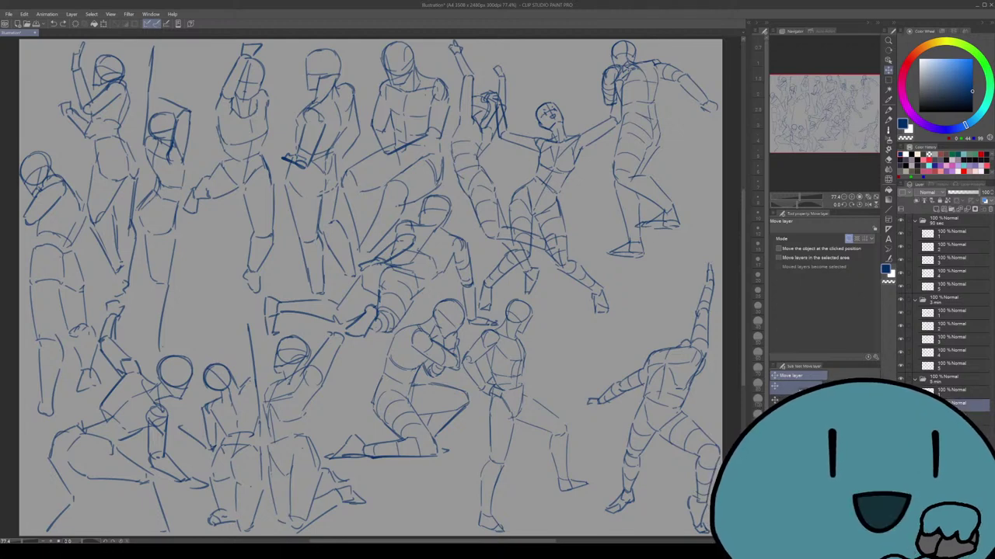
Step: Scale the lunging second 5 min figure to 94% within the lower right corner
{"action": "key", "text": "ctrl+t"}
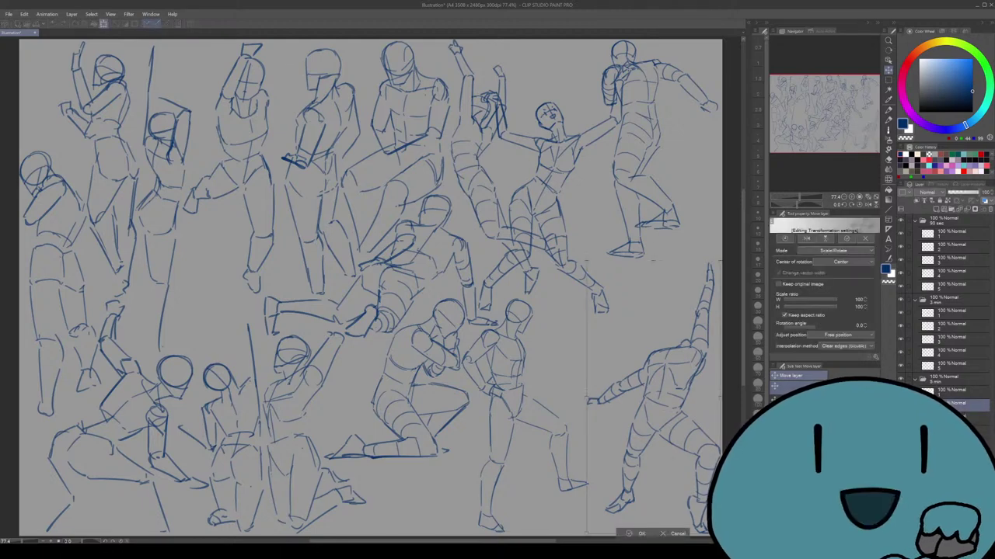
{"action": "left_click_drag", "start_coordinate": [587, 261], "coordinate": [597, 280]}
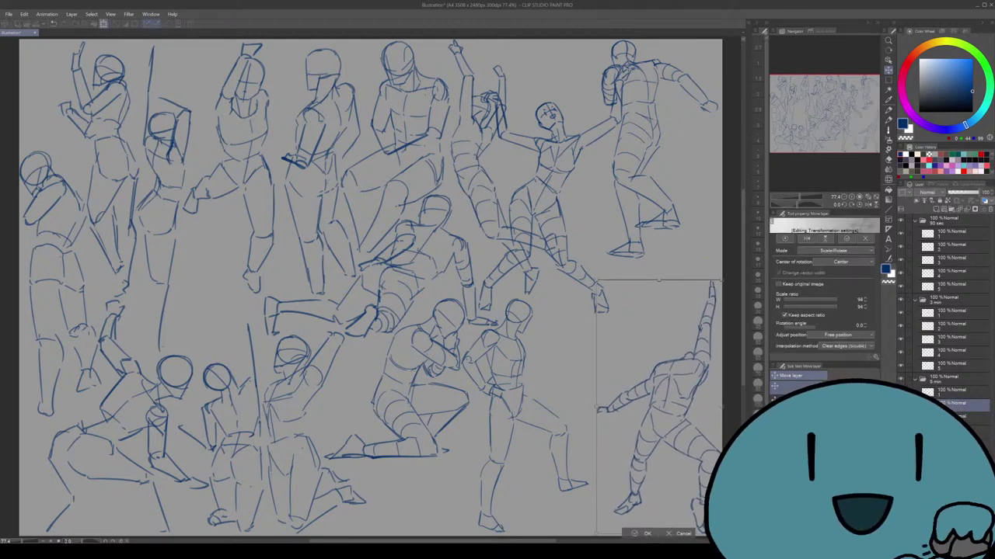
{"action": "key", "text": "Return"}
Step: Scale the third 5 min figure to 95% and nudge it slightly closer to the kneeling figure
{"action": "left_click", "coordinate": [901, 392]}
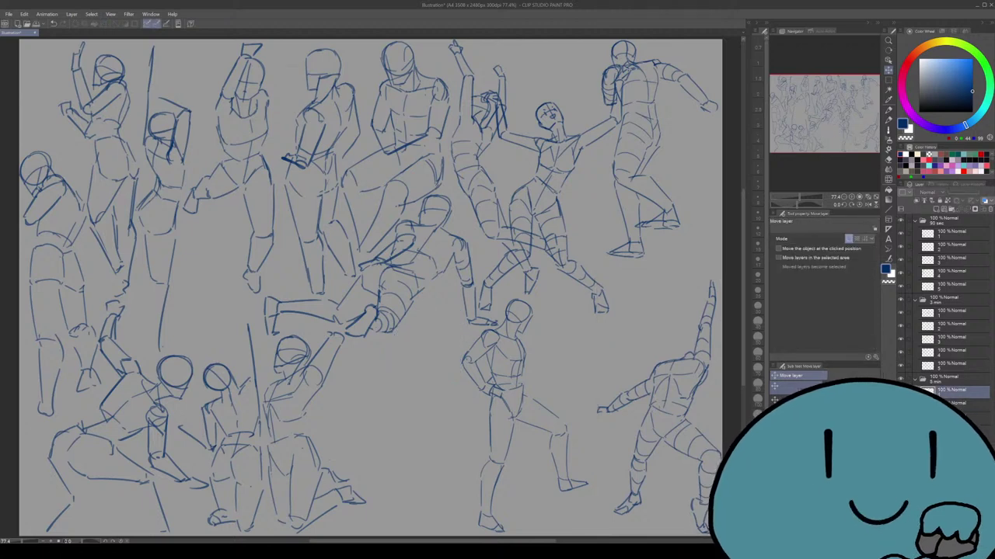
{"action": "left_click", "coordinate": [901, 392]}
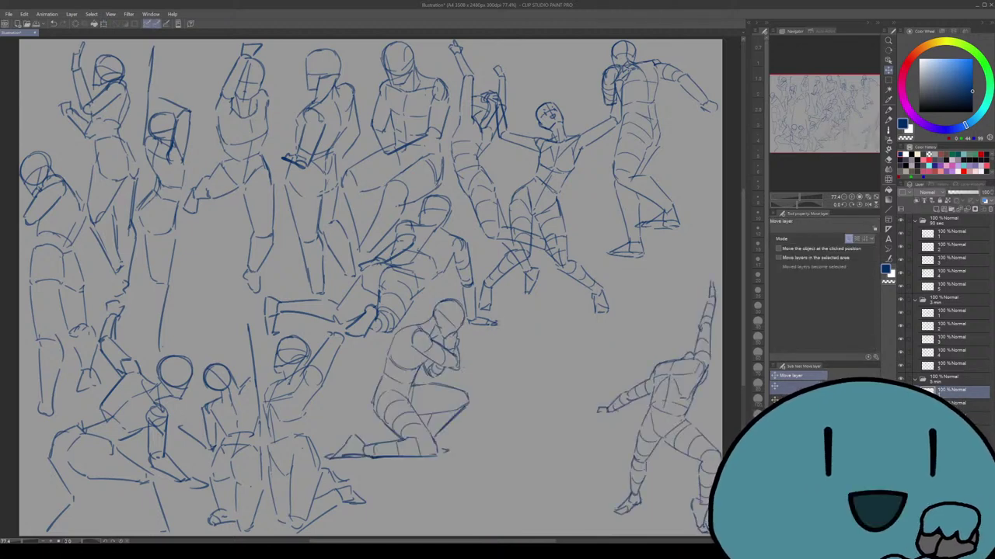
{"action": "key", "text": "ctrl+t"}
{"action": "left_click_drag", "start_coordinate": [589, 299], "coordinate": [583, 310]}
{"action": "left_click_drag", "start_coordinate": [522, 412], "coordinate": [521, 412]}
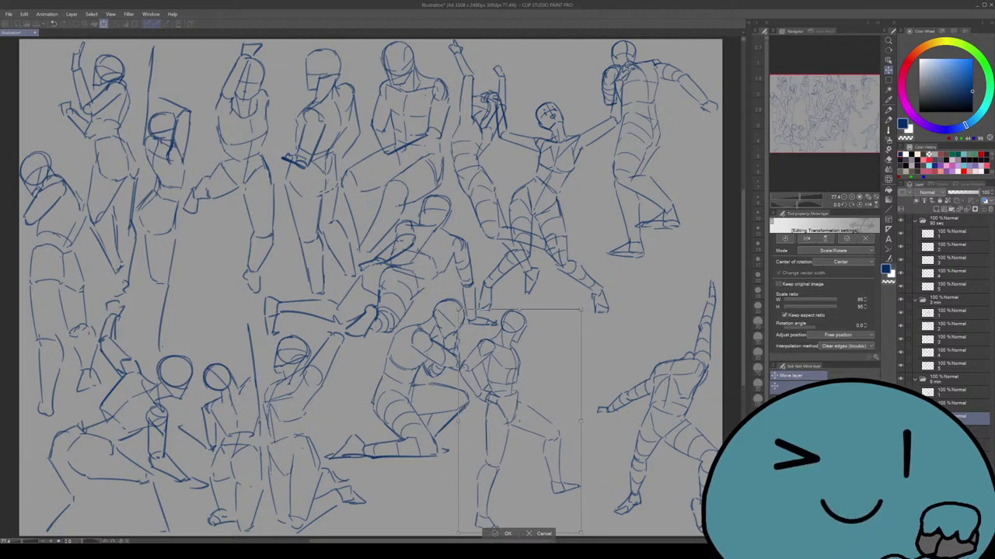
{"action": "key", "text": "Return"}
Step: Scale the fourth 5 min figure with raised arms to 95% and nudge it up and left toward the seated figure
{"action": "key", "text": "ctrl+t"}
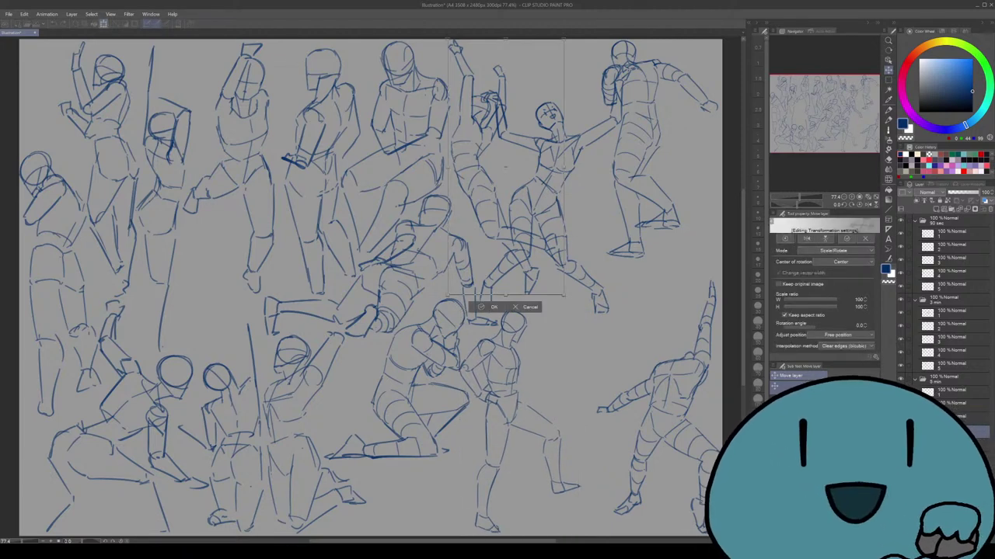
{"action": "left_click_drag", "start_coordinate": [564, 39], "coordinate": [558, 52]}
{"action": "left_click_drag", "start_coordinate": [502, 173], "coordinate": [499, 163]}
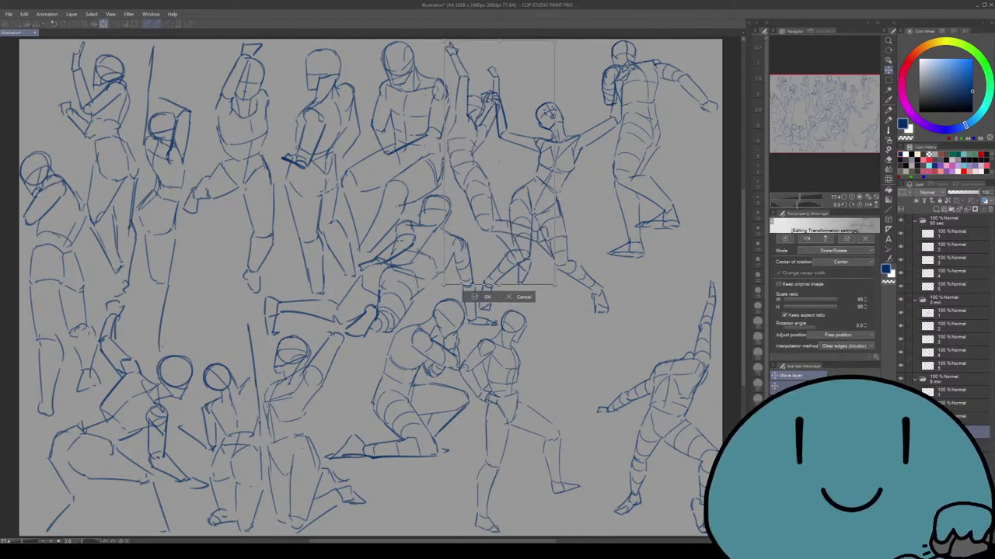
{"action": "left_click_drag", "start_coordinate": [554, 285], "coordinate": [554, 284]}
{"action": "key", "text": "Return"}
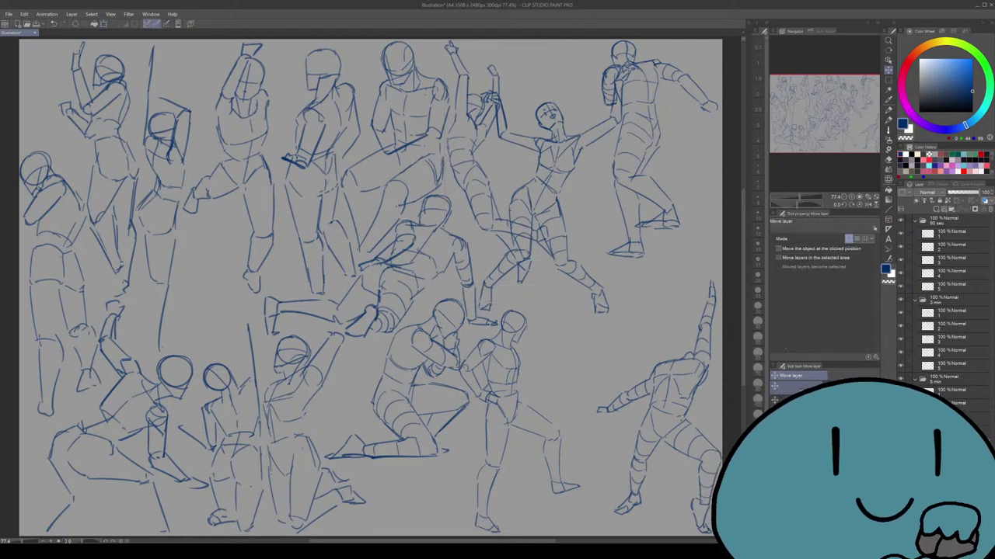
Step: Scale the fifth 5 min figure, seen from behind, to 95% and move it down to the middle of the canvas's right edge
{"action": "key", "text": "ctrl+t"}
{"action": "left_click_drag", "start_coordinate": [600, 40], "coordinate": [606, 50]}
{"action": "left_click_drag", "start_coordinate": [661, 155], "coordinate": [666, 255]}
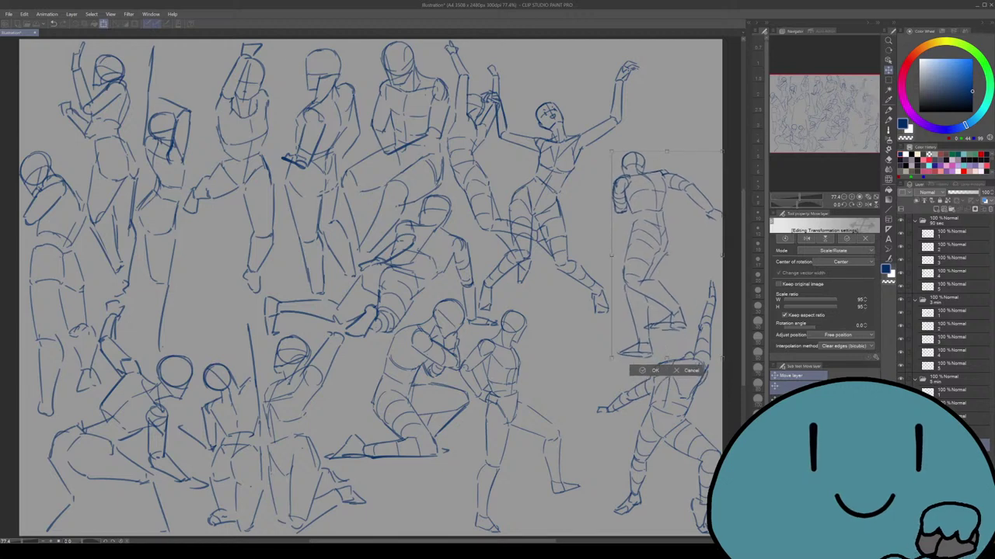
{"action": "key", "text": "Return"}
Step: Move the outspread-arms figure into the canvas's upper right corner and place the back-view fifth figure below and left of it
{"action": "left_click_drag", "start_coordinate": [553, 187], "coordinate": [603, 258]}
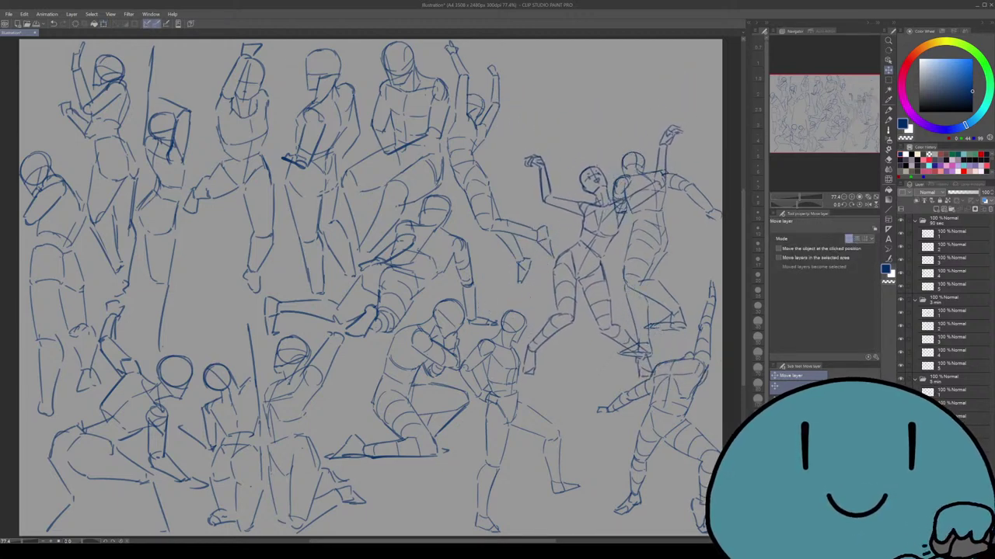
{"action": "left_click_drag", "start_coordinate": [651, 225], "coordinate": [574, 292]}
{"action": "left_click_drag", "start_coordinate": [596, 354], "coordinate": [634, 260]}
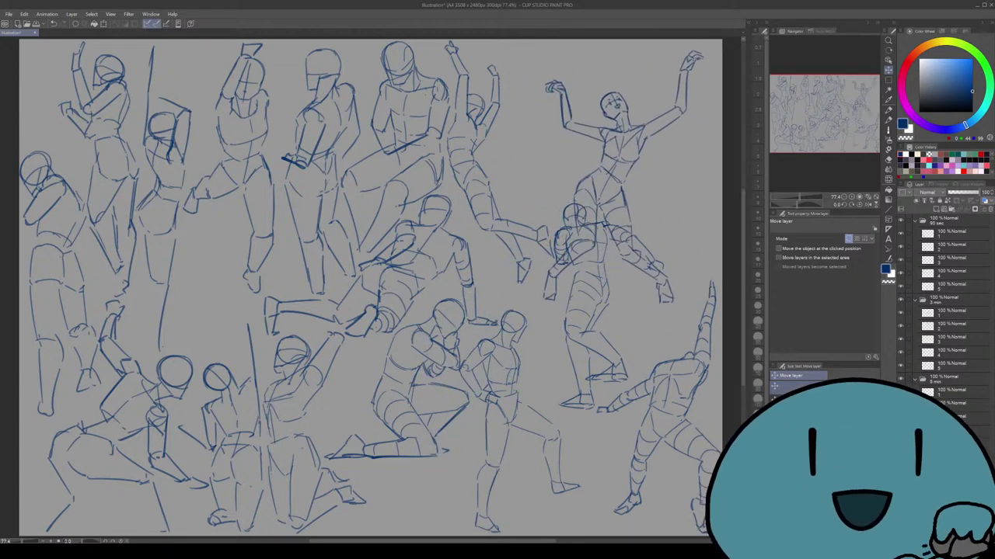
Step: Hide all the 5 min figures to clear the right half of the canvas
{"action": "left_click", "coordinate": [900, 430]}
{"action": "key", "text": "Delete"}
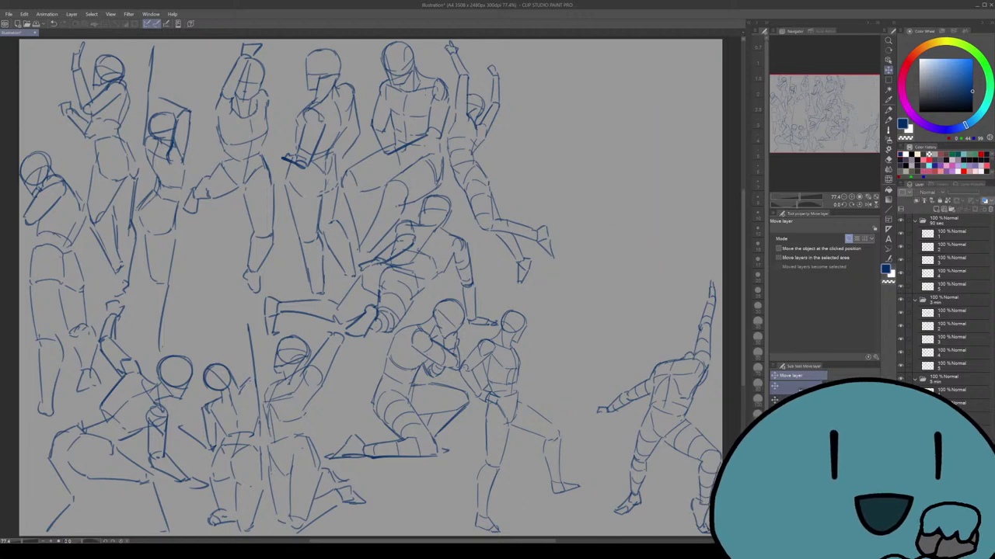
{"action": "key", "text": "Delete"}
{"action": "key", "text": "Delete"}
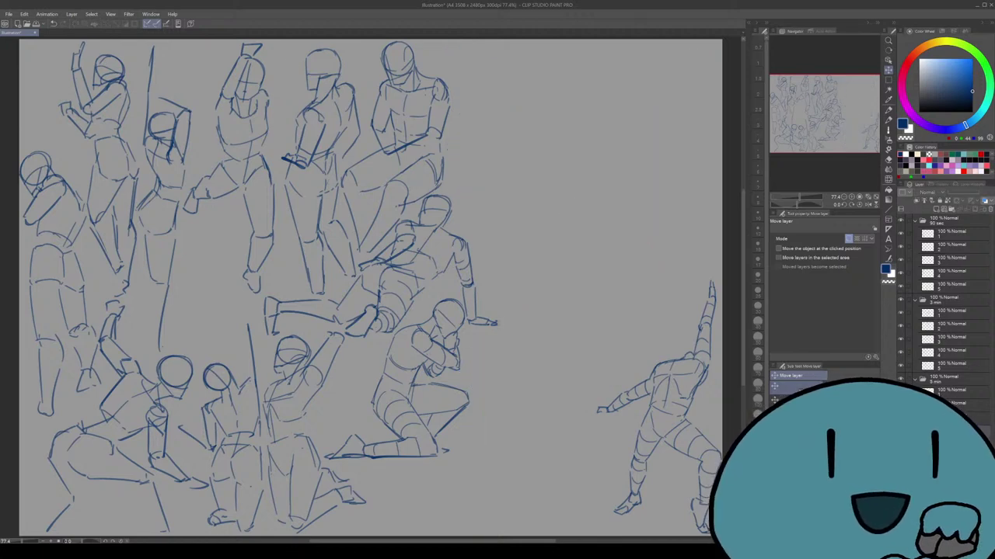
{"action": "key", "text": "Delete"}
{"action": "key", "text": "Delete"}
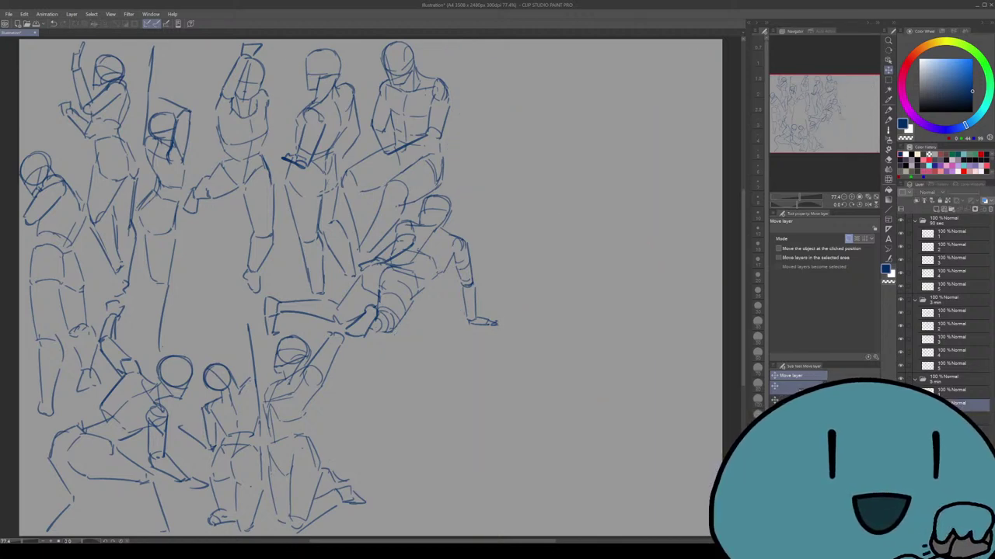
Step: Show the lunging and kneeling figures again, placing the lunging one at lower centre and the kneeling one in the lower right corner
{"action": "left_click", "coordinate": [901, 405]}
{"action": "left_click_drag", "start_coordinate": [661, 404], "coordinate": [401, 412]}
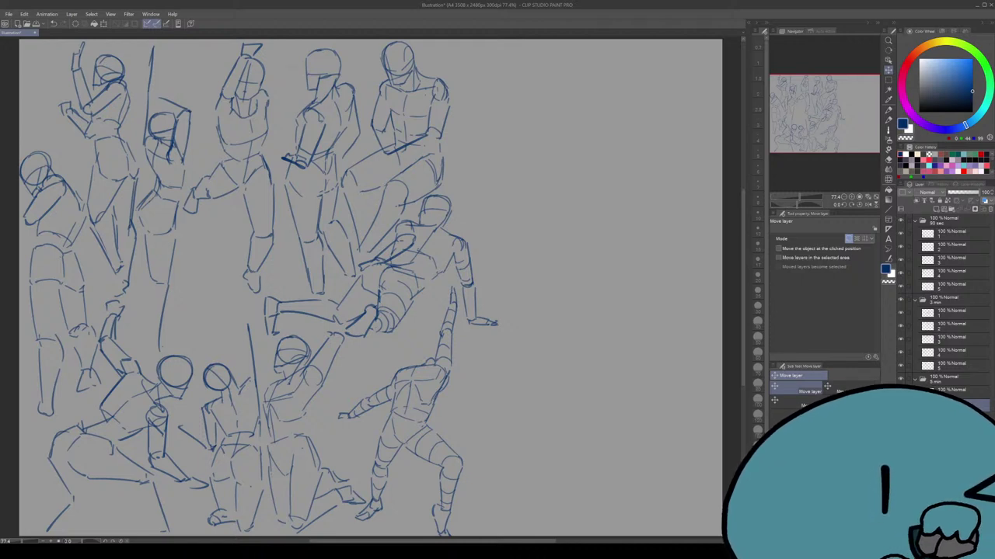
{"action": "left_click_drag", "start_coordinate": [400, 411], "coordinate": [654, 459]}
{"action": "left_click", "coordinate": [901, 392]}
{"action": "left_click", "coordinate": [954, 392]}
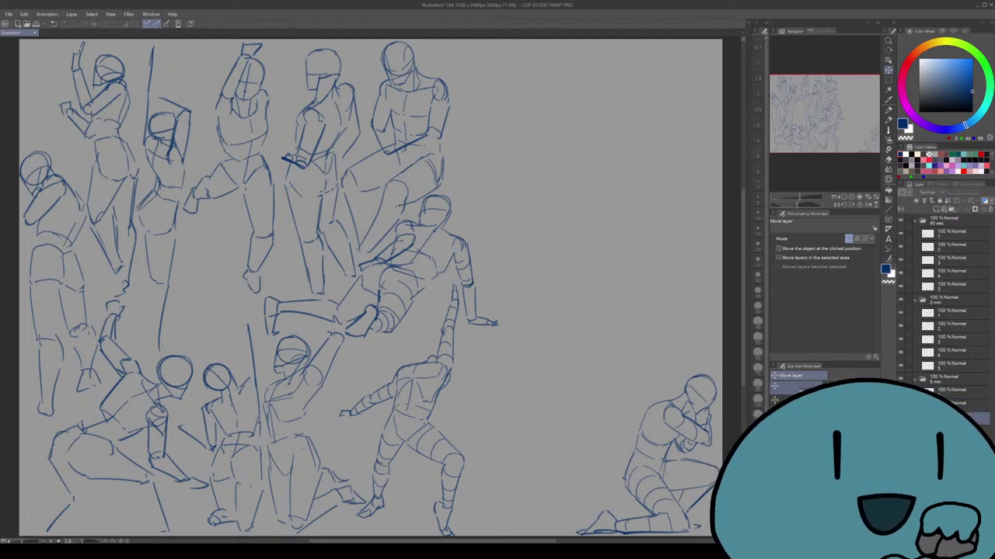
Step: Show the standing, raised-arms and back-view figures again, and move the back-view one down between the standing and kneeling figures
{"action": "key", "text": "ctrl+v"}
{"action": "key", "text": "ctrl+z"}
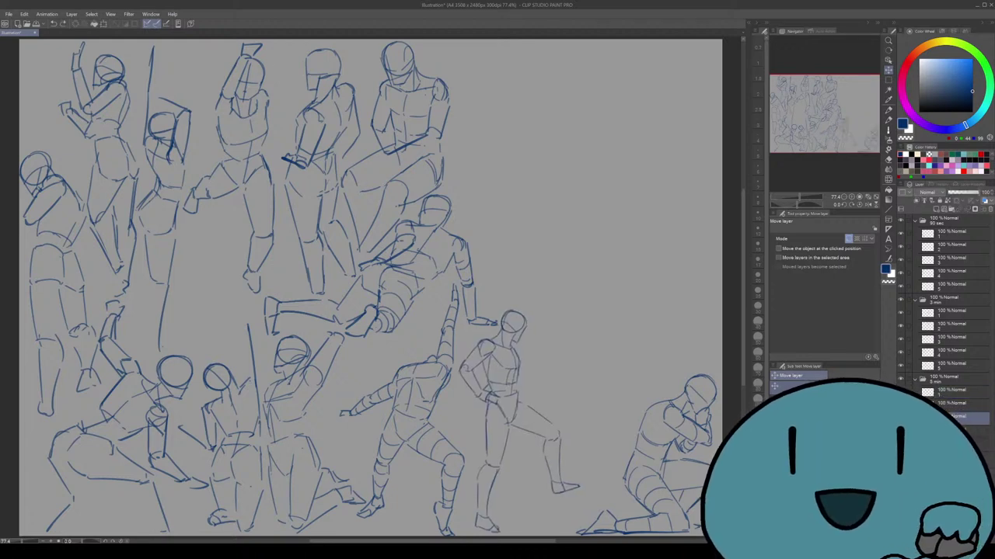
{"action": "key", "text": "ctrl+v"}
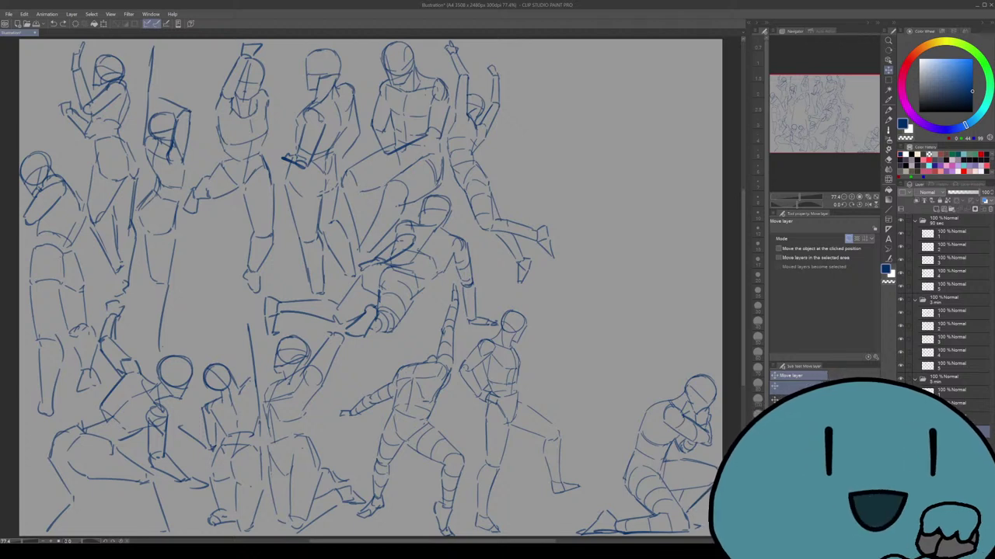
{"action": "key", "text": "ctrl+v"}
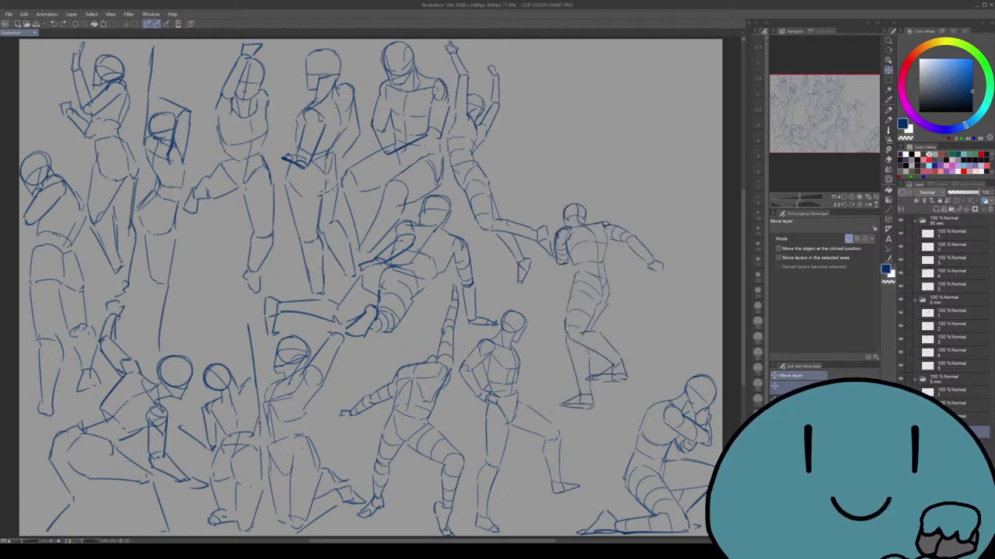
{"action": "mouse_move", "coordinate": [592, 303]}
{"action": "left_mouse_down"}
{"action": "mouse_move", "coordinate": [602, 349]}
{"action": "mouse_move", "coordinate": [595, 373]}
{"action": "left_mouse_up"}
{"action": "left_click_drag", "start_coordinate": [594, 328], "coordinate": [596, 327]}
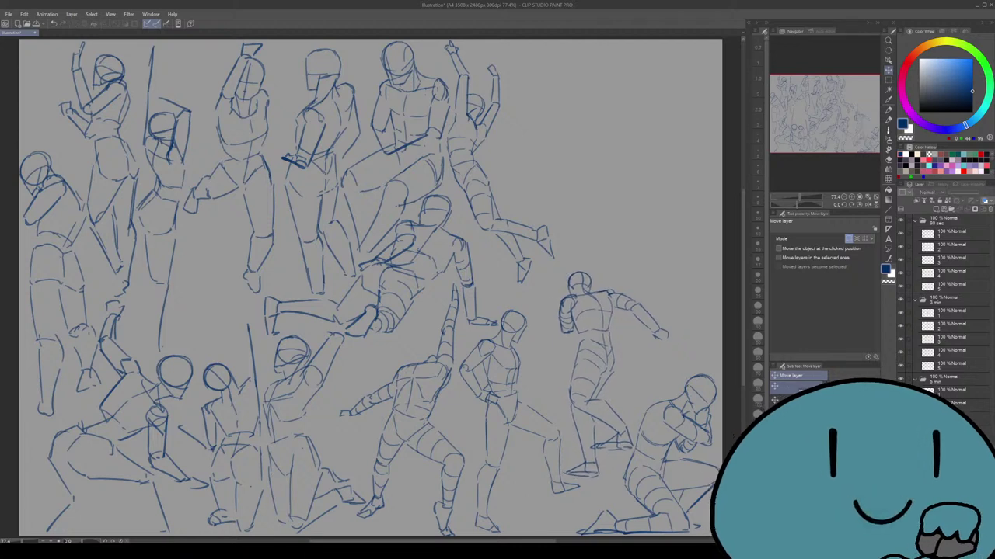
Step: Show the outspread-arms figure again and enlarge it slightly in the upper right corner
{"action": "left_click", "coordinate": [900, 418]}
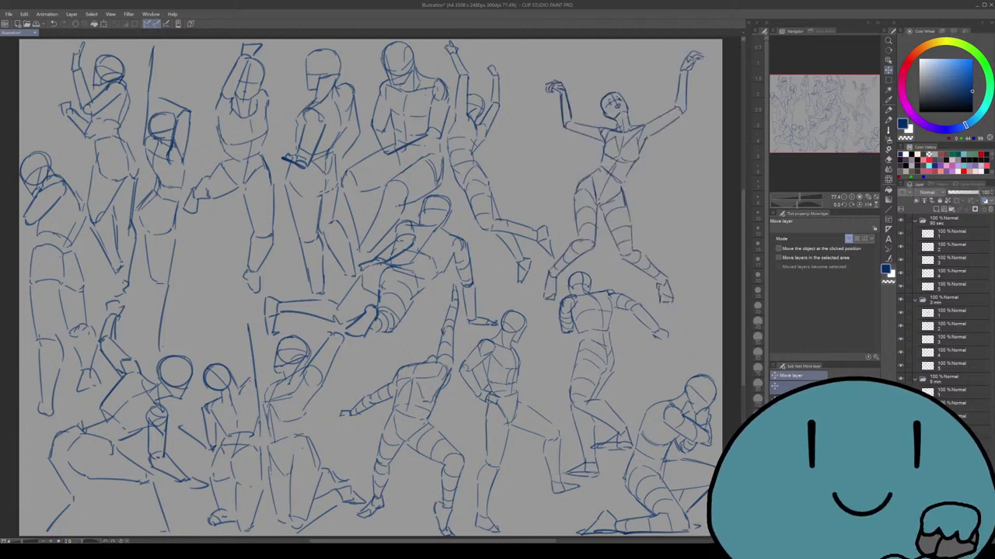
{"action": "key", "text": "ctrl+t"}
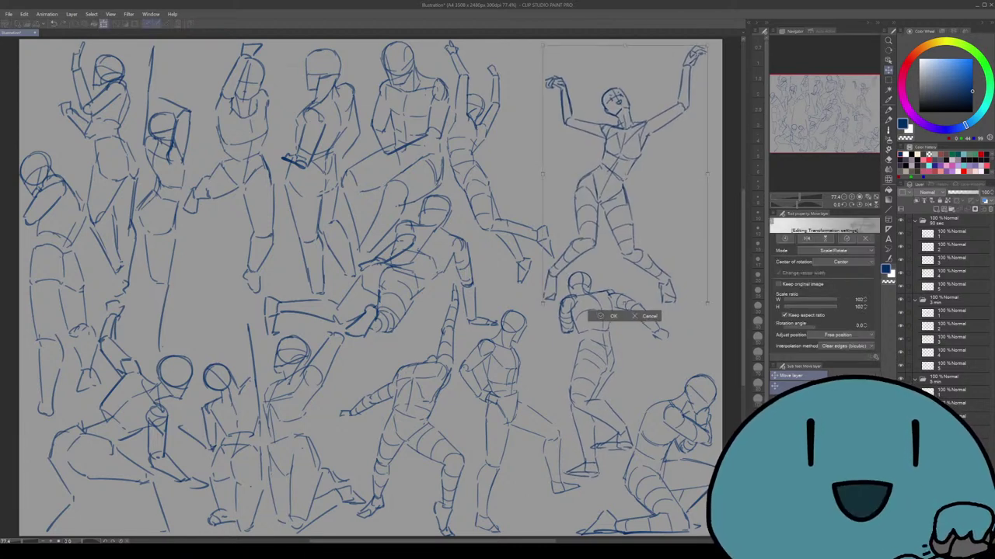
{"action": "key", "text": "Return"}
Step: Enlarge the back-view figure below the outspread-arms figure slightly
{"action": "key", "text": "ctrl+t"}
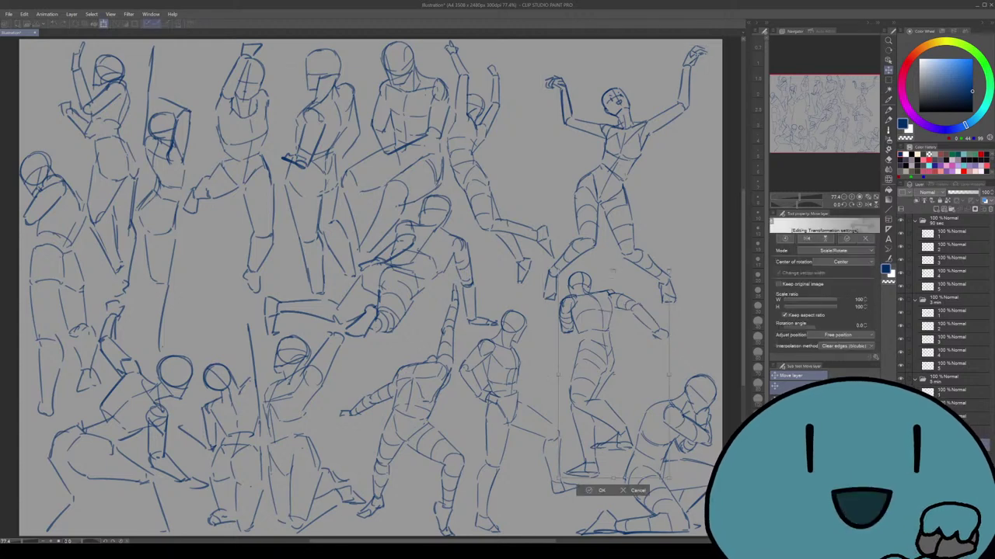
{"action": "left_click_drag", "start_coordinate": [669, 270], "coordinate": [671, 269]}
{"action": "key", "text": "Return"}
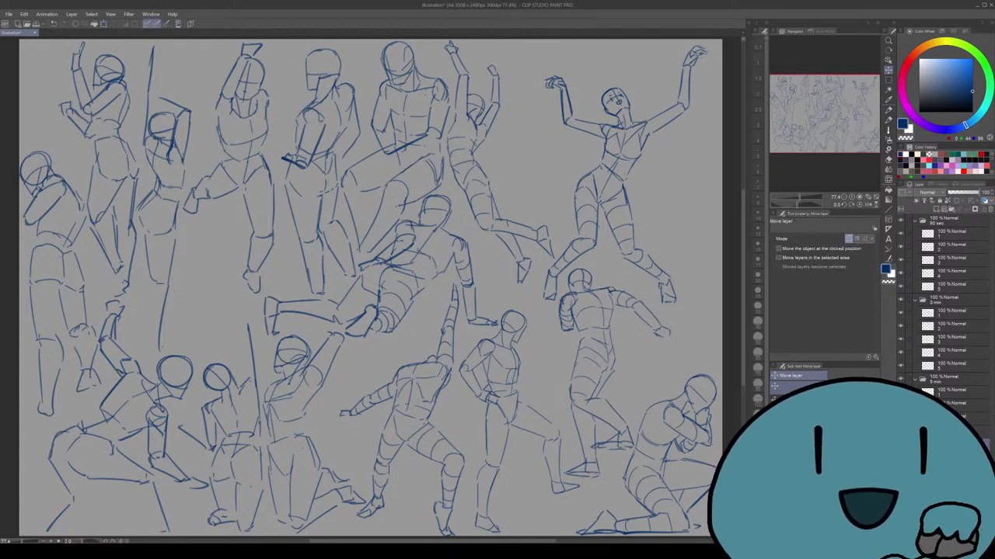
Step: Enlarge the raised-arms figure slightly and nudge it left toward the seated figure
{"action": "key", "text": "ctrl+t"}
{"action": "left_click_drag", "start_coordinate": [555, 284], "coordinate": [556, 288]}
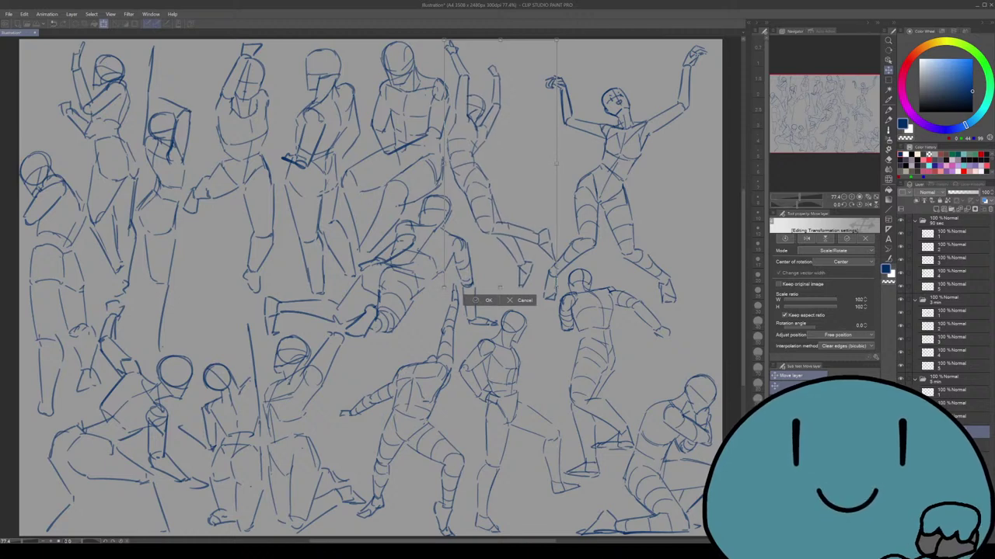
{"action": "key", "text": "Return"}
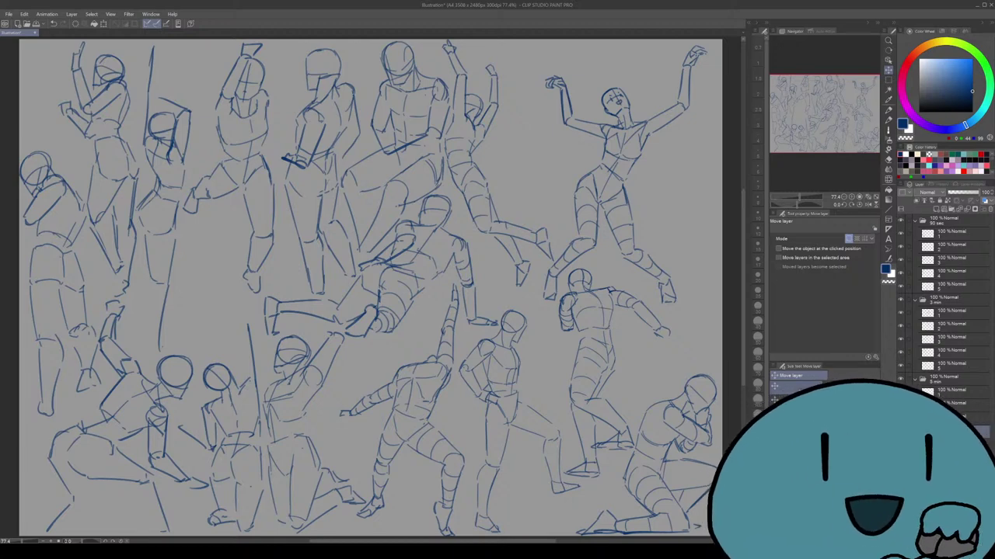
Step: Enlarge the standing third 5 min figure slightly, keeping it between the lunging and back-view figures
{"action": "key", "text": "ctrl+t"}
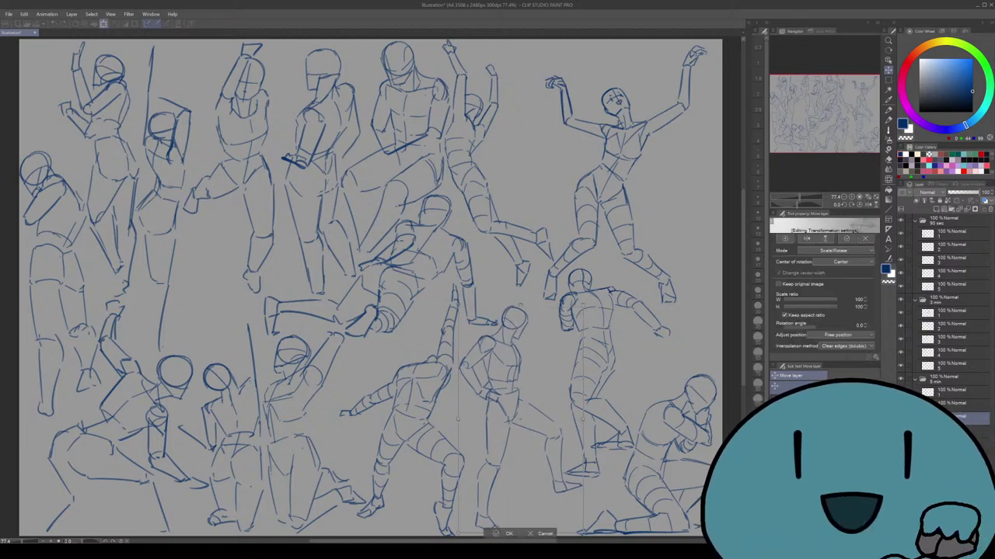
{"action": "key", "text": "Return"}
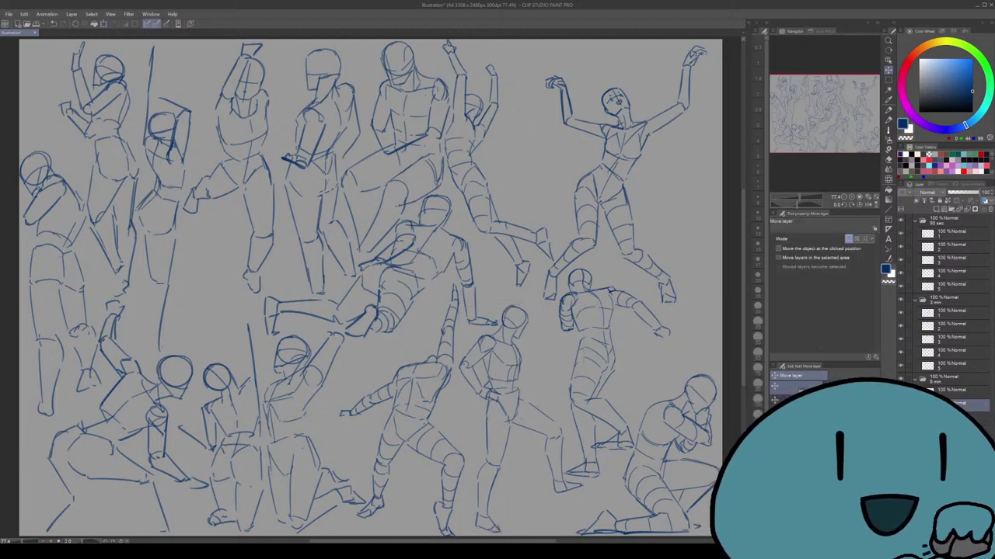
{"action": "key", "text": "ctrl+t"}
{"action": "key", "text": "Return"}
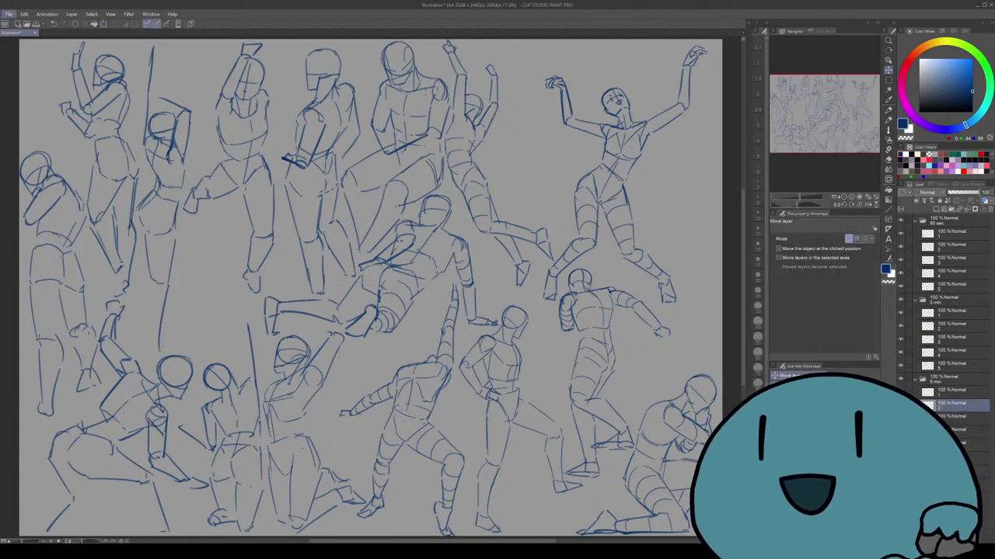
{"action": "key", "text": "alt+Tab"}
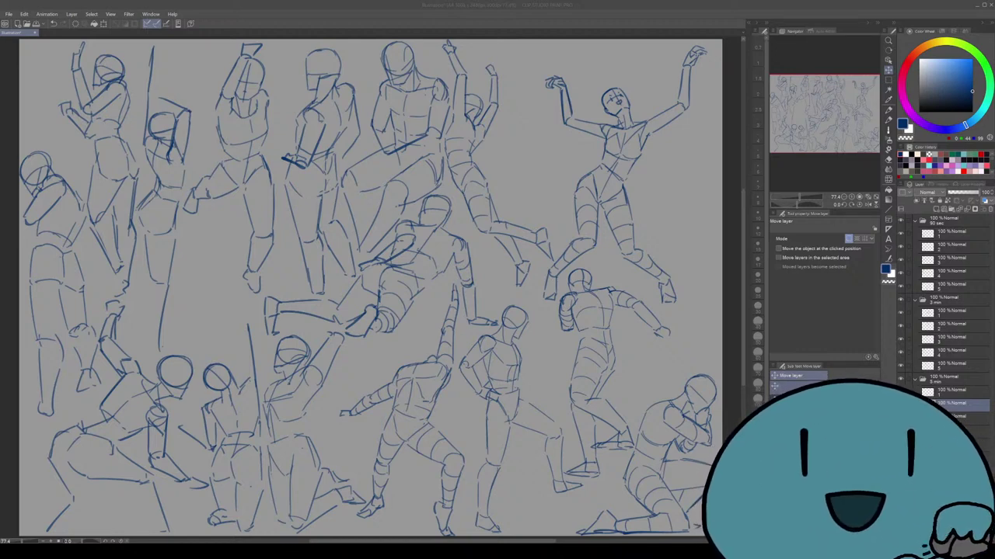
{"action": "key", "text": "alt+Tab"}
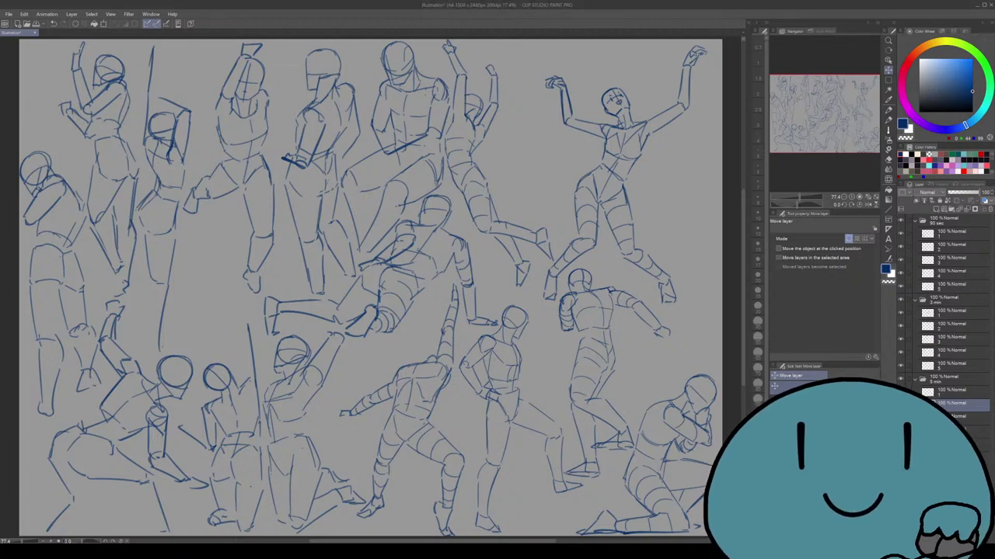
{"action": "key", "text": "p"}
{"action": "scroll", "coordinate": [534, 139], "scroll_direction": "up", "scroll_amount": 2}
{"action": "mouse_move", "coordinate": [536, 127]}
{"action": "left_mouse_down"}
{"action": "mouse_move", "coordinate": [513, 201]}
{"action": "mouse_move", "coordinate": [508, 142]}
{"action": "mouse_move", "coordinate": [537, 246]}
{"action": "left_mouse_up"}
{"action": "key", "text": "ctrl+z"}
{"action": "key", "text": "ctrl+z"}
{"action": "key", "text": "ctrl+0"}
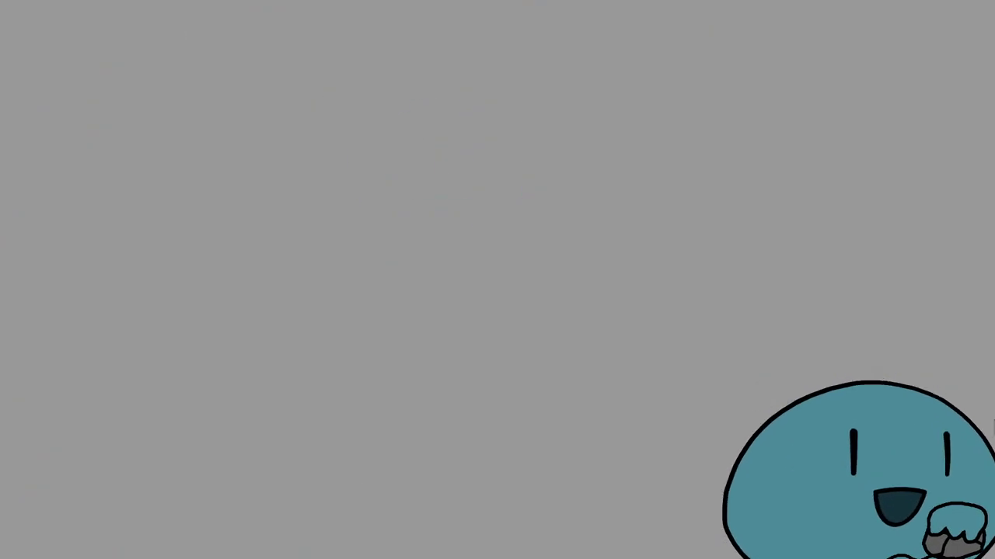
Step: Begin a new figure sketch on the blank canvas with a circle for the head, jaw and neck lines, and first limb strokes
{"action": "left_click_drag", "start_coordinate": [556, 183], "coordinate": [580, 261]}
{"action": "left_click_drag", "start_coordinate": [544, 221], "coordinate": [594, 239]}
{"action": "mouse_move", "coordinate": [589, 180]}
{"action": "left_mouse_down"}
{"action": "mouse_move", "coordinate": [566, 254]}
{"action": "mouse_move", "coordinate": [583, 260]}
{"action": "left_mouse_up"}
{"action": "left_click_drag", "start_coordinate": [536, 231], "coordinate": [522, 248]}
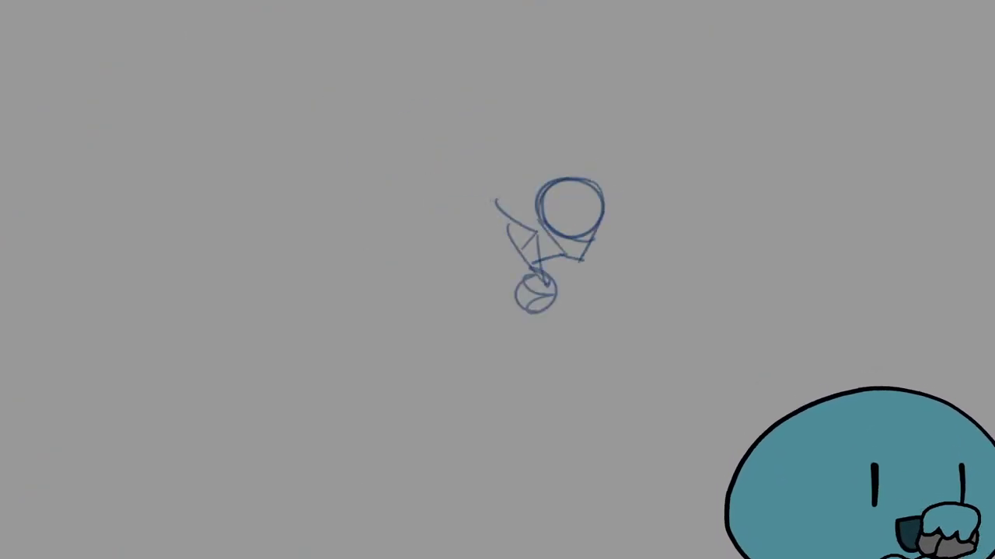